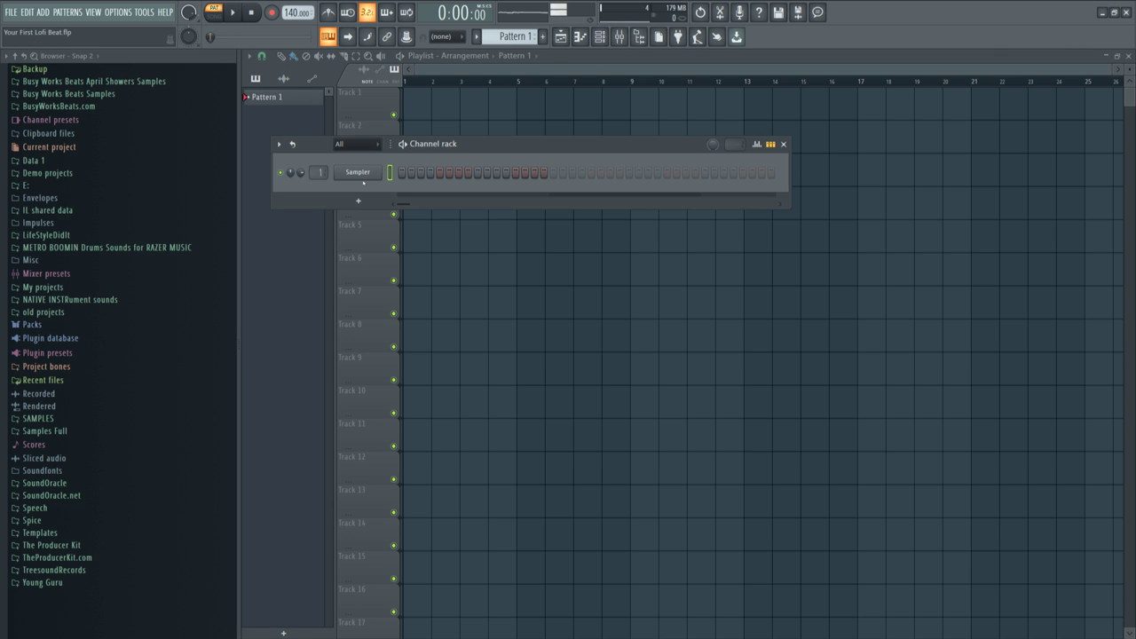
- Load the Grand Piano preset from the Packs keyboard instruments into a new channel
click(638, 36)
click(638, 37)
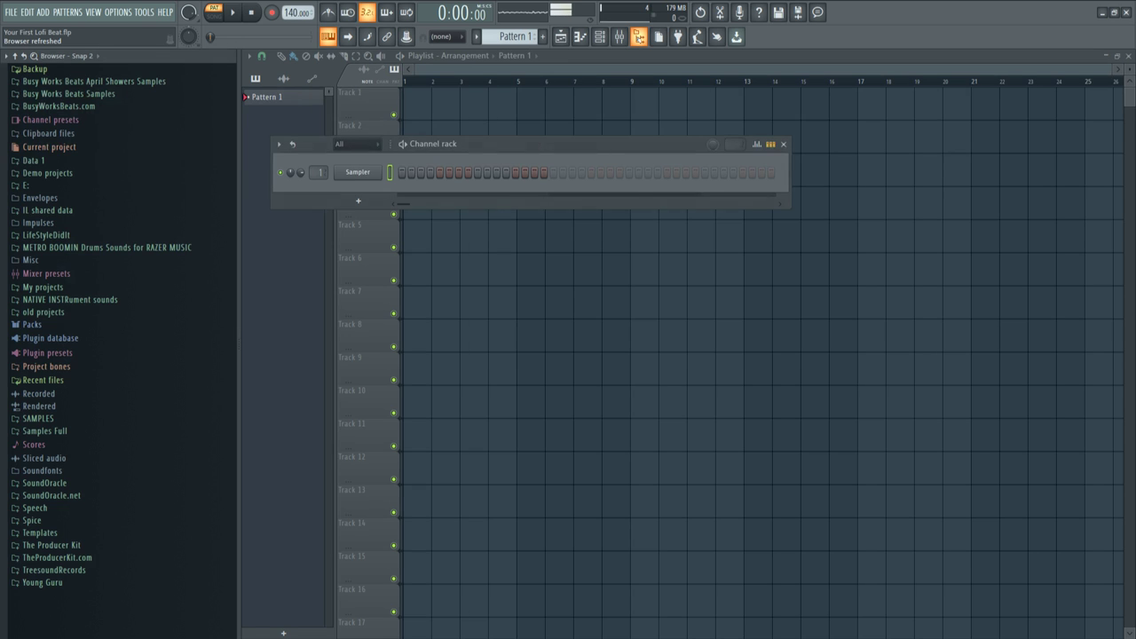
click(68, 327)
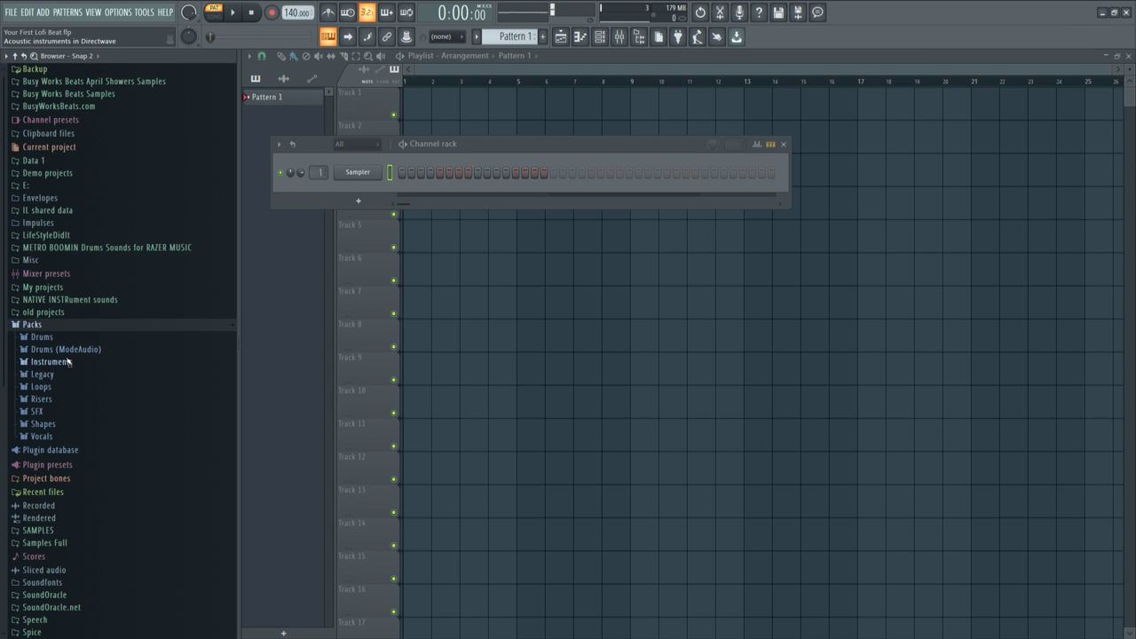
click(68, 361)
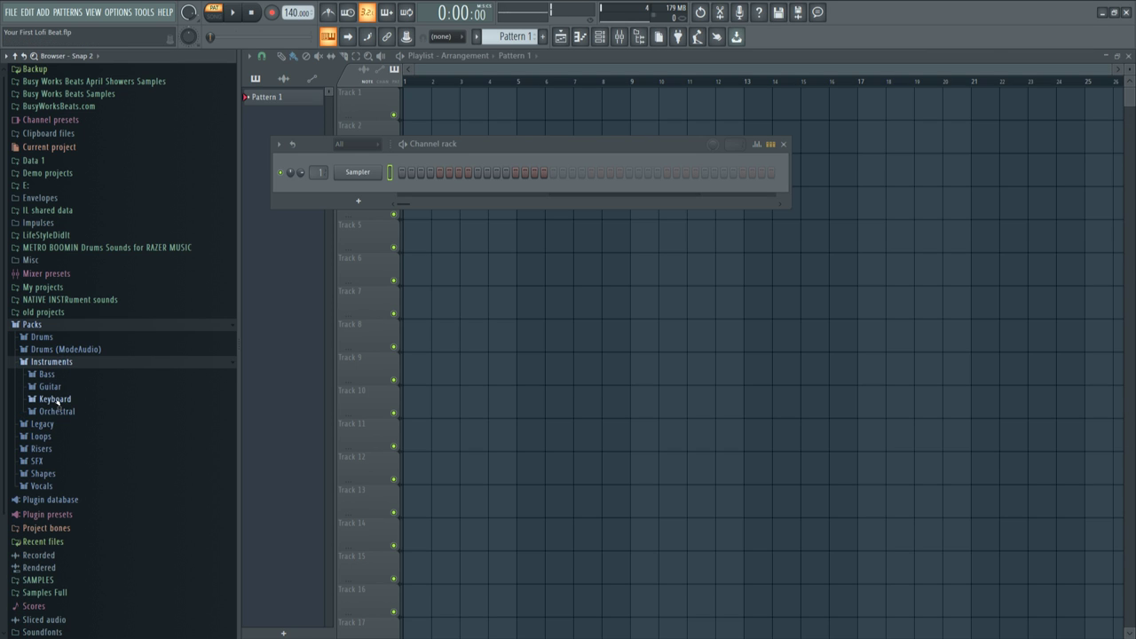
click(56, 401)
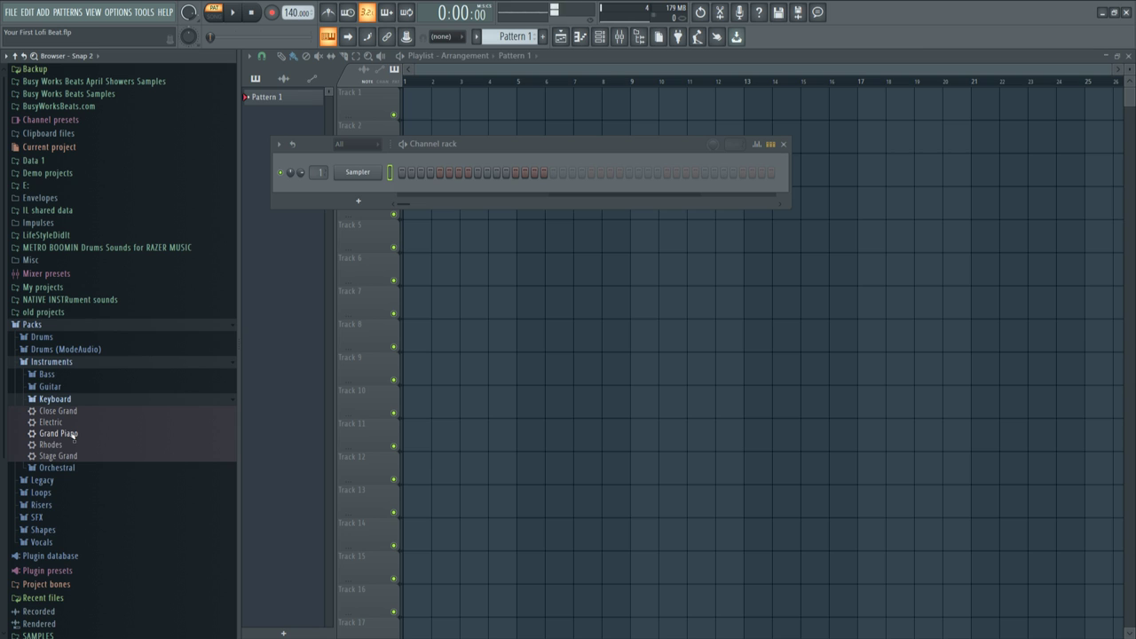
right_click(72, 435)
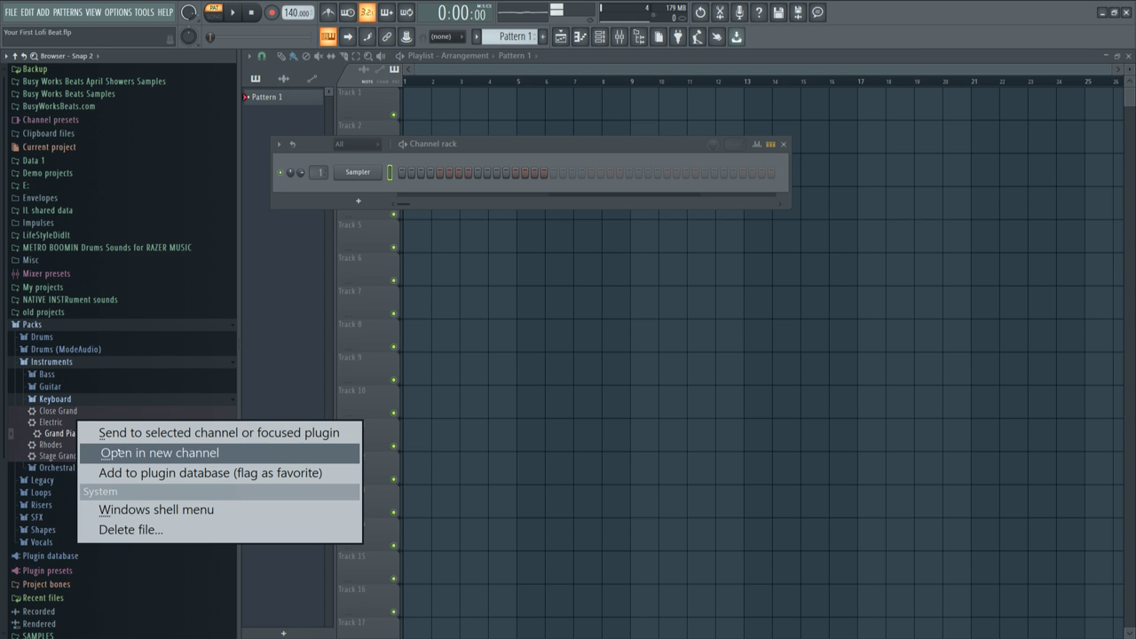
click(125, 453)
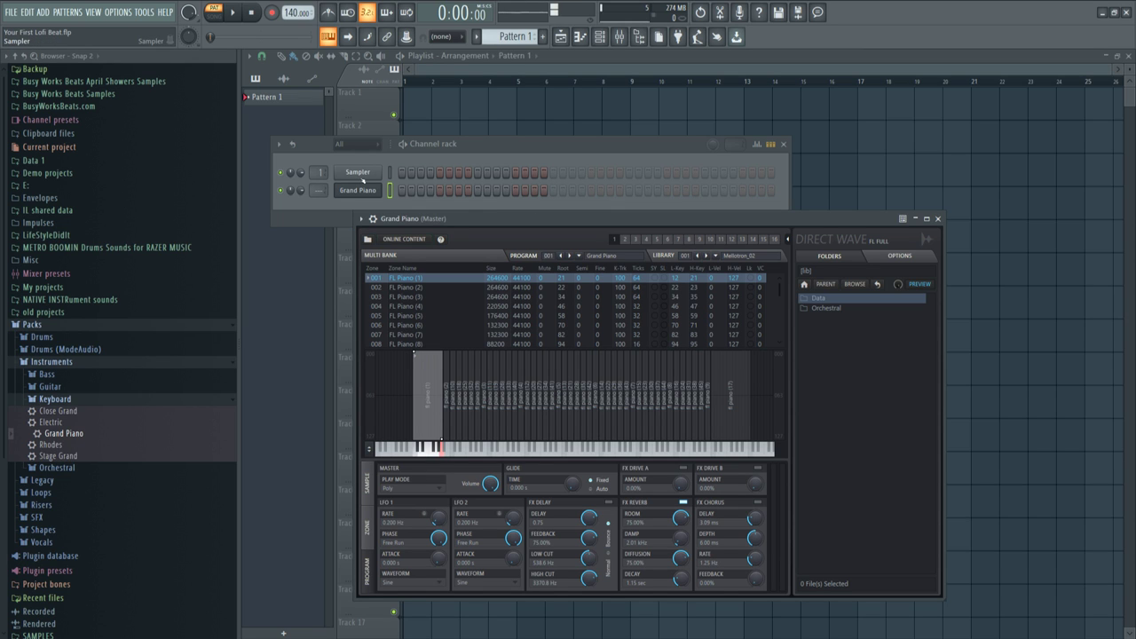
- Delete the Sampler channel and route the Grand Piano channel to mixer track 1
right_click(365, 172)
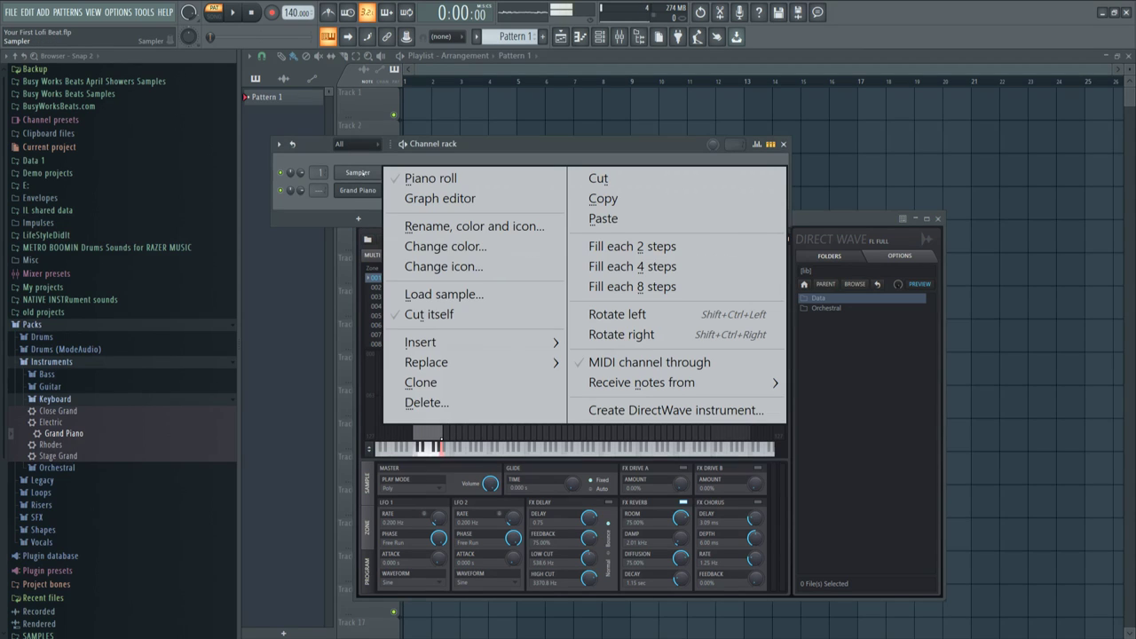
click(464, 403)
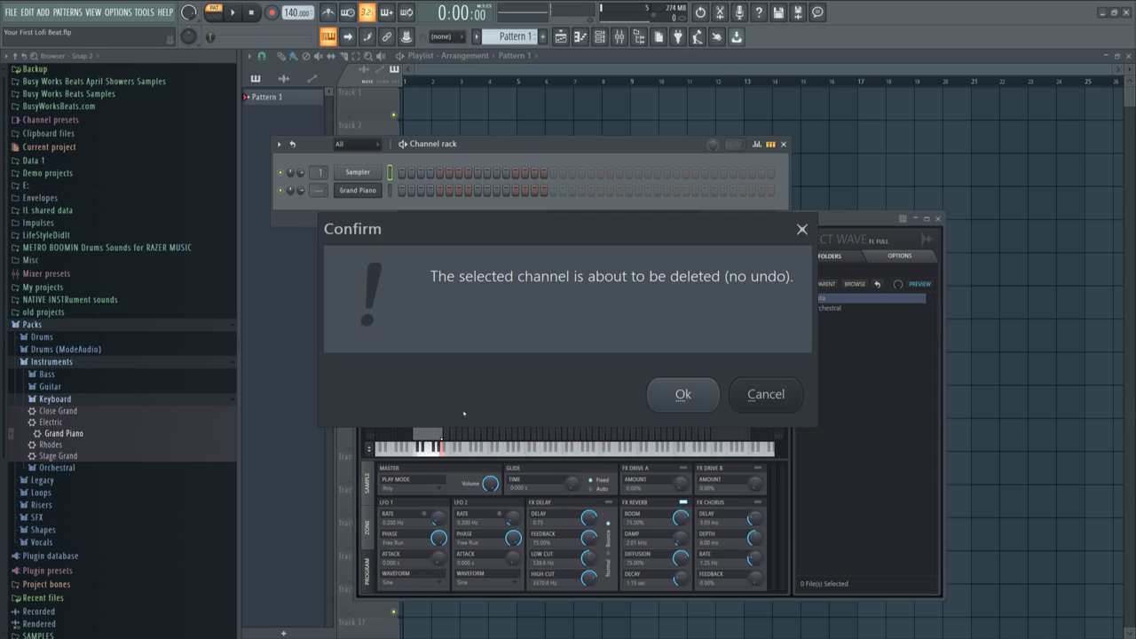
click(681, 393)
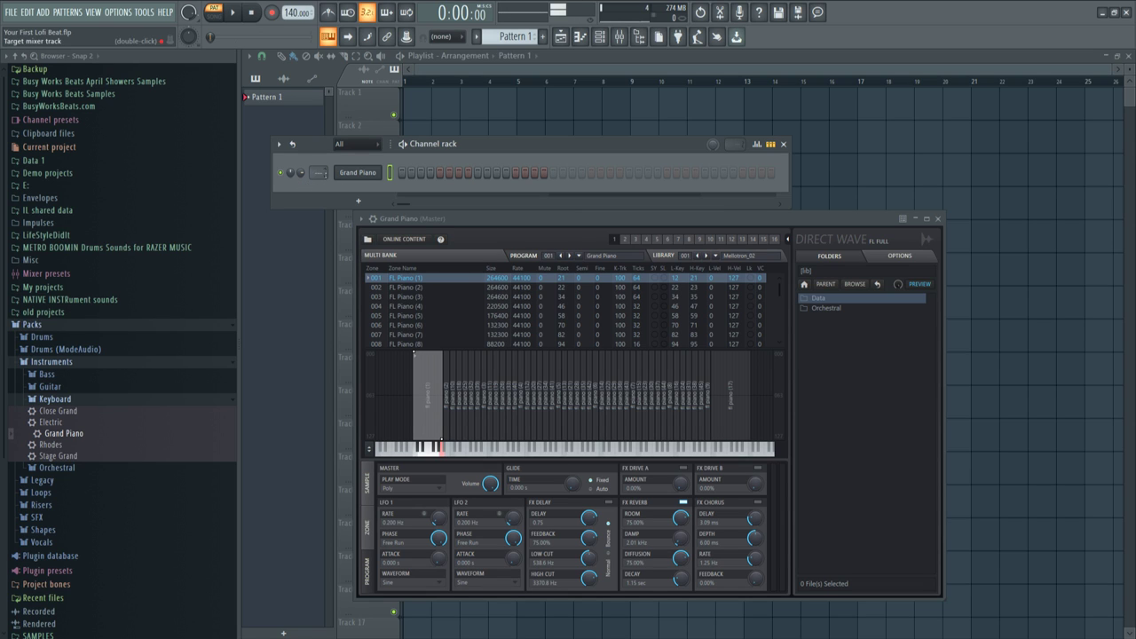
scroll(318, 172, up, 1)
- Check that Typing keyboard to piano is enabled and audition the Grand Piano by playing several notes and chords
click(118, 12)
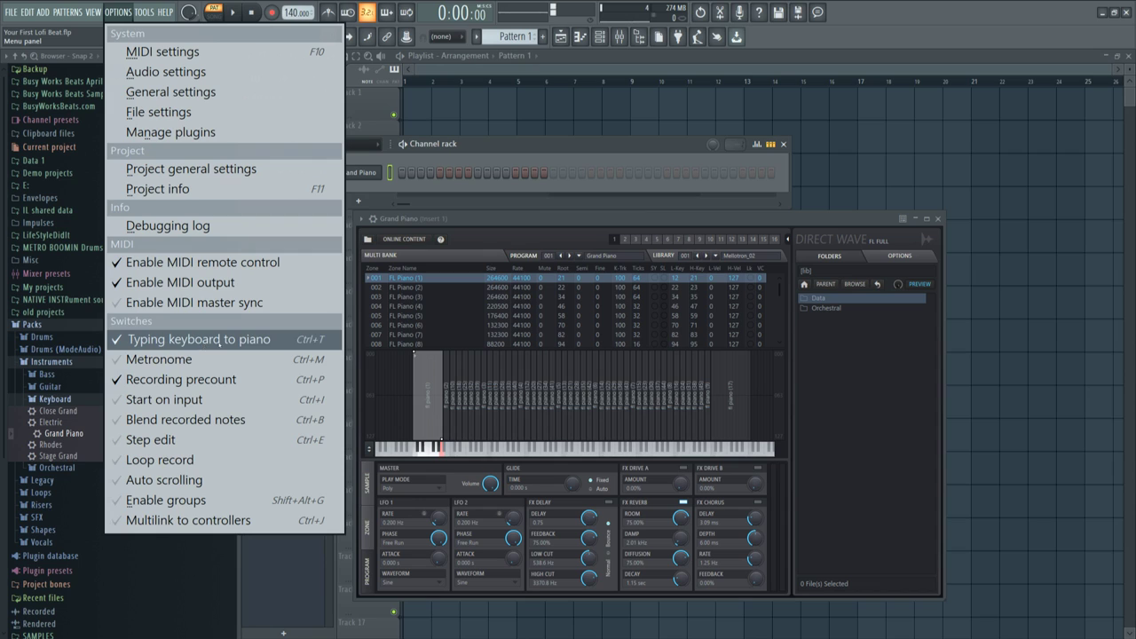
click(469, 154)
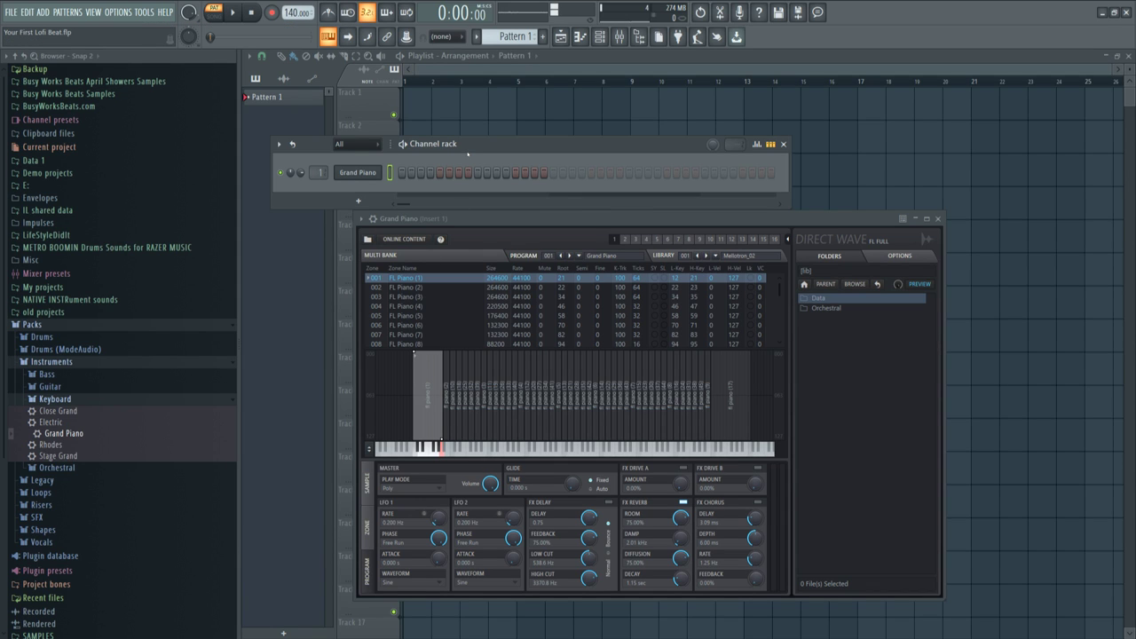
key(b)
key(w)
key(e)
key(y)
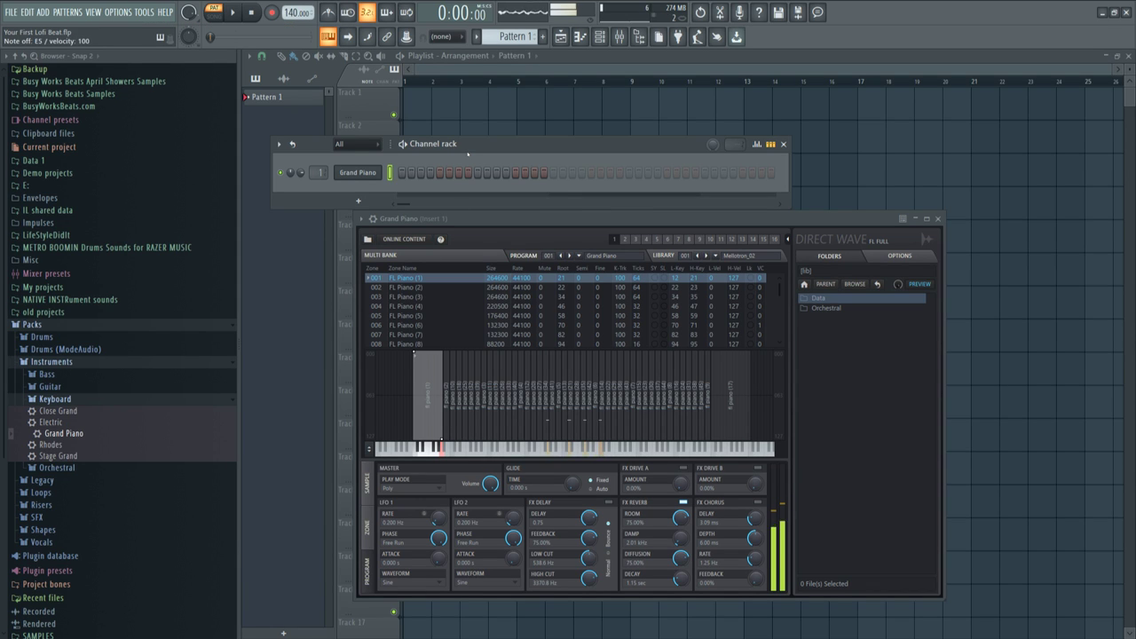
key(r)
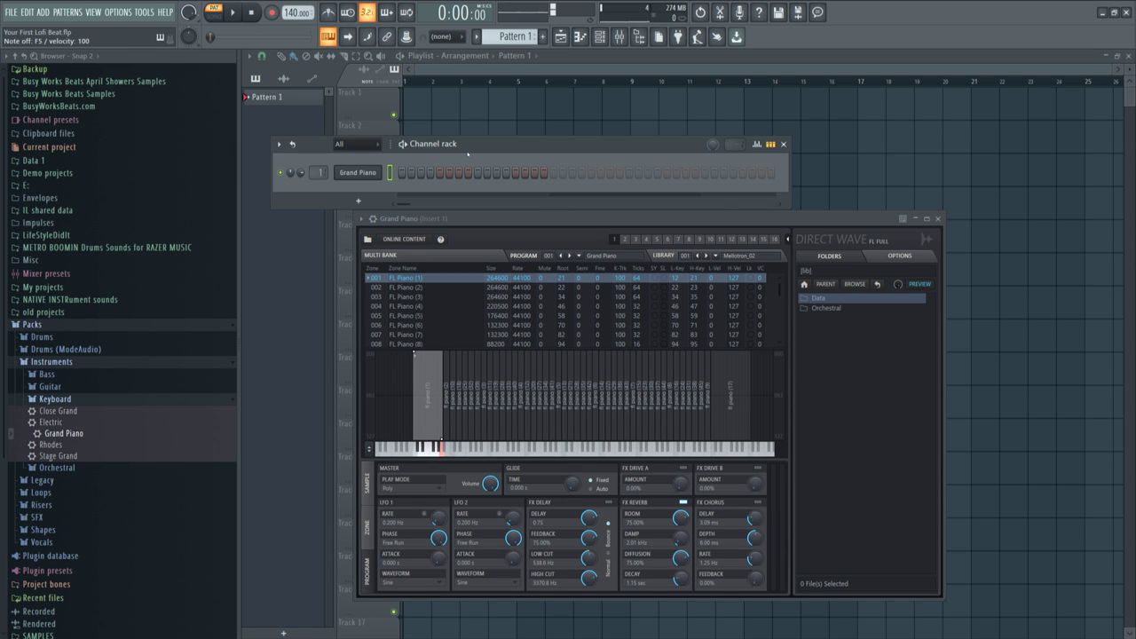
key(b)
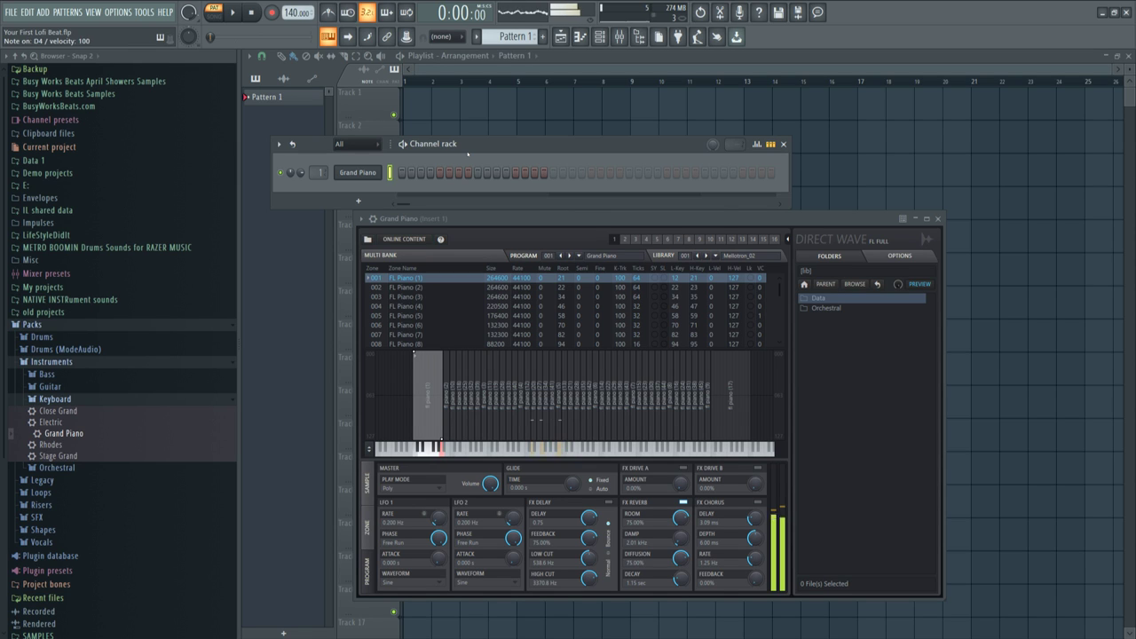
key(e)
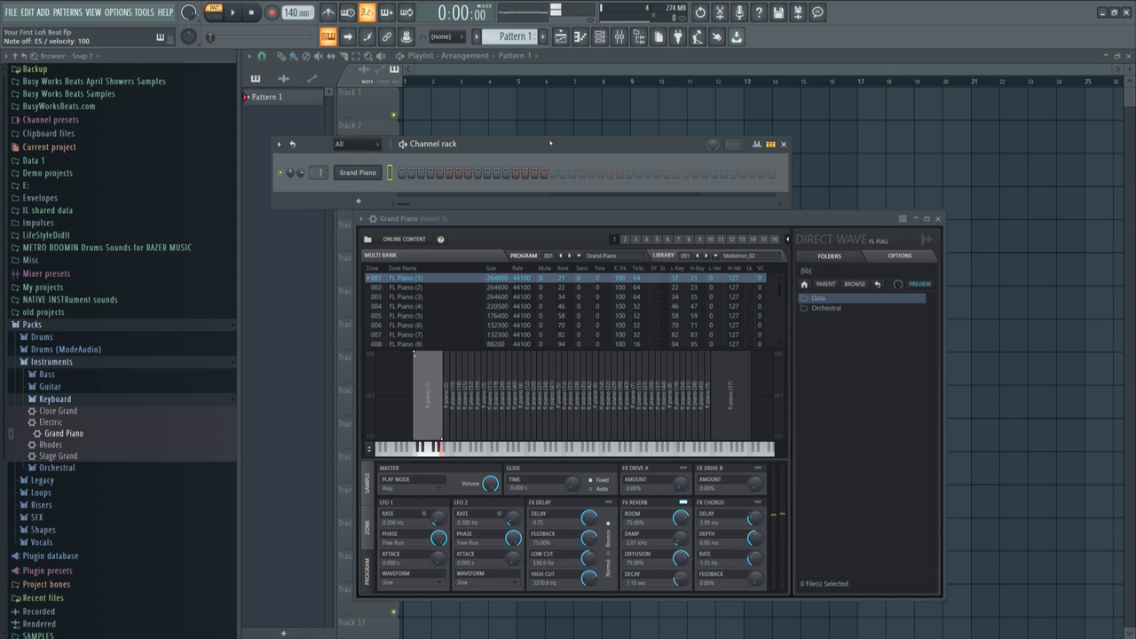
- Close the Grand Piano plugin window and open the channel's piano roll with the browser hidden
click(937, 218)
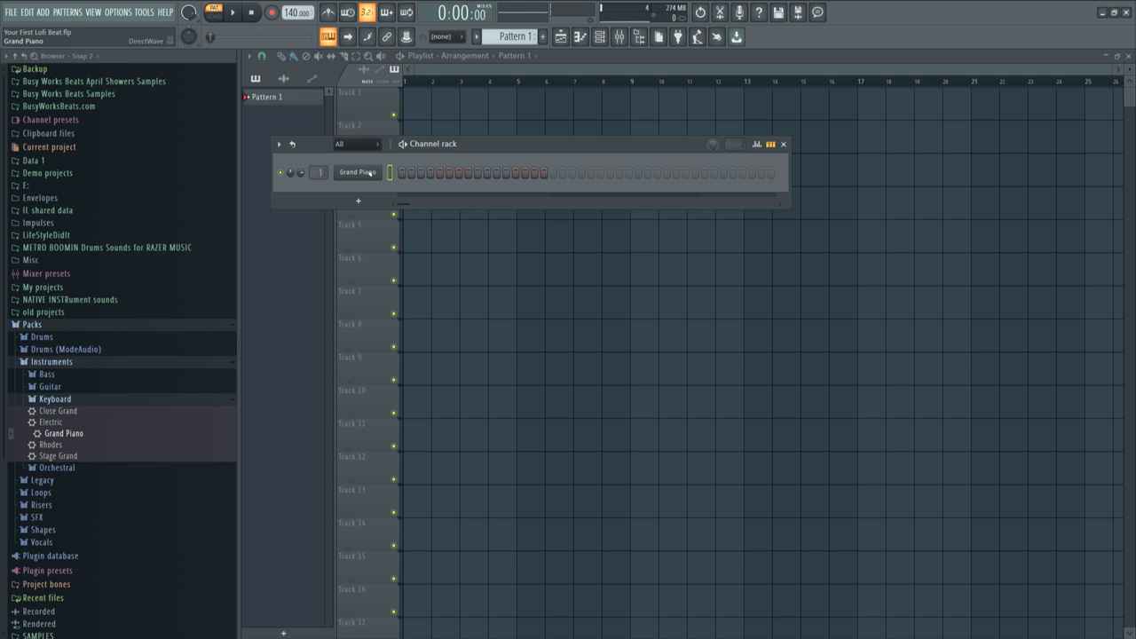
right_click(380, 172)
click(410, 178)
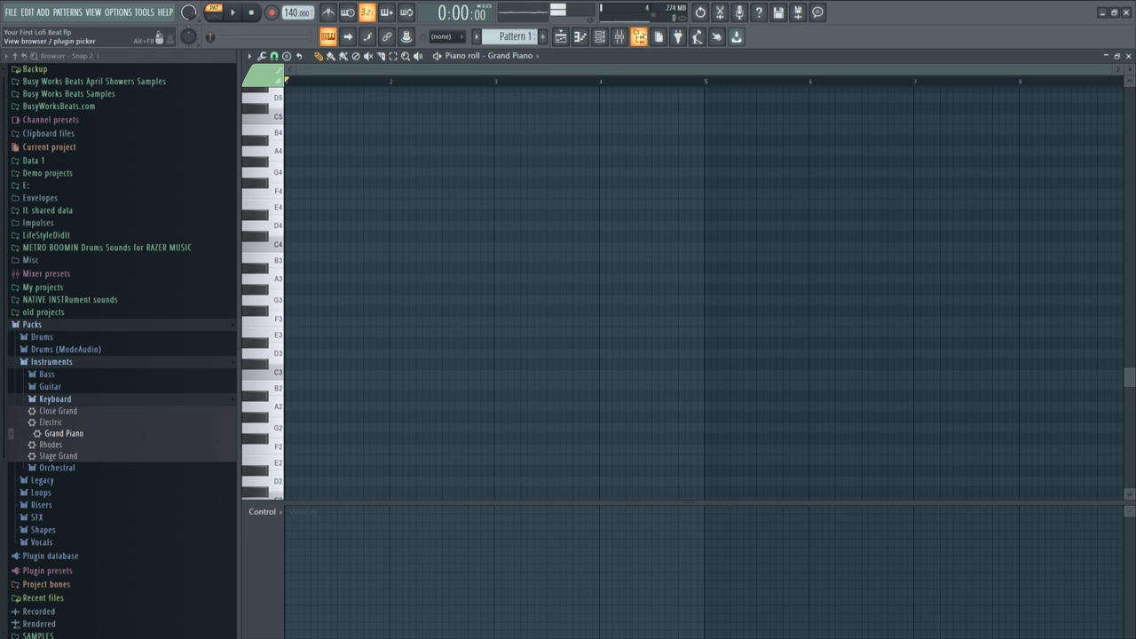
click(639, 36)
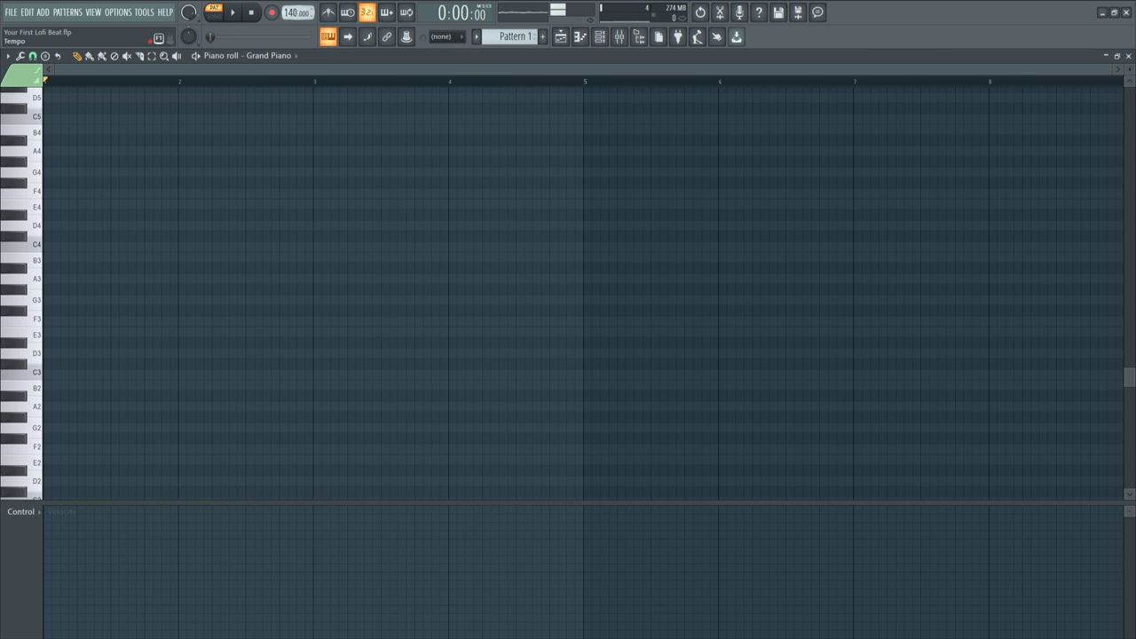
- Set the project tempo to 84 BPM and enable the metronome, testing it with short playback
drag(291, 12, 291, 53)
click(328, 13)
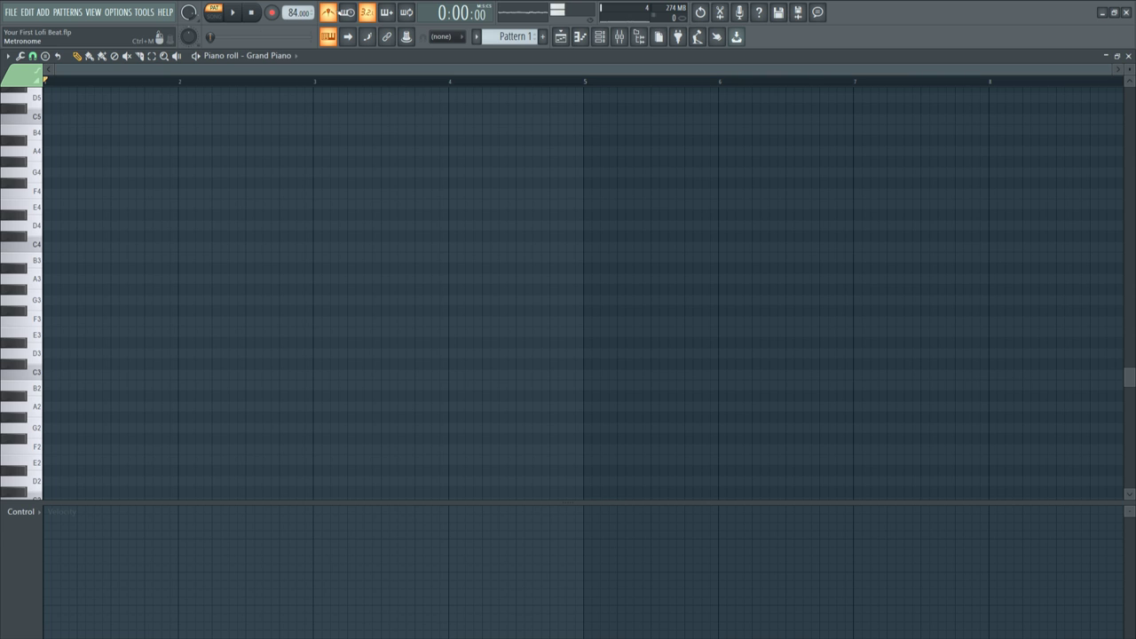
key(space)
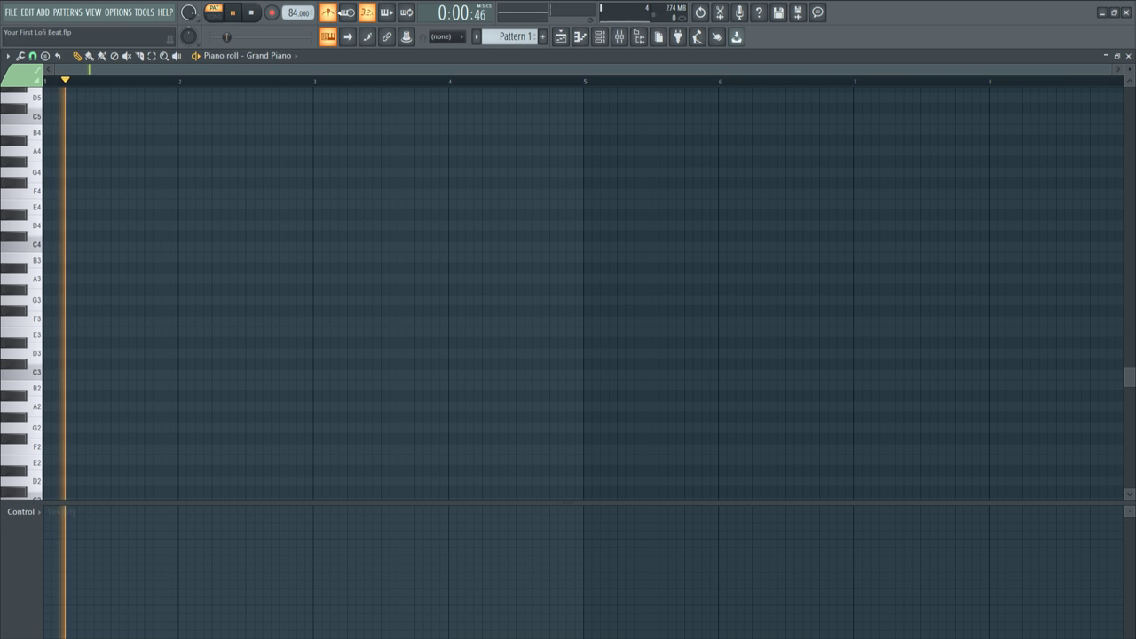
key(space)
key(space)
key(space)
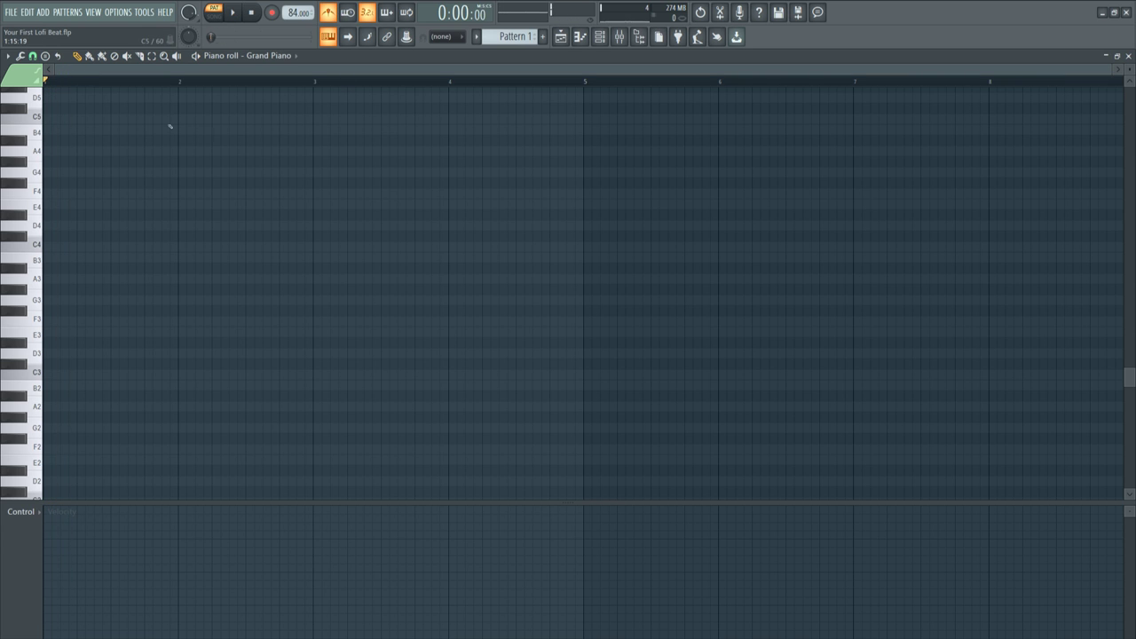
- Draw a D3 note at the start of bar 1 in the Grand Piano's piano roll
scroll(108, 117, up, 3)
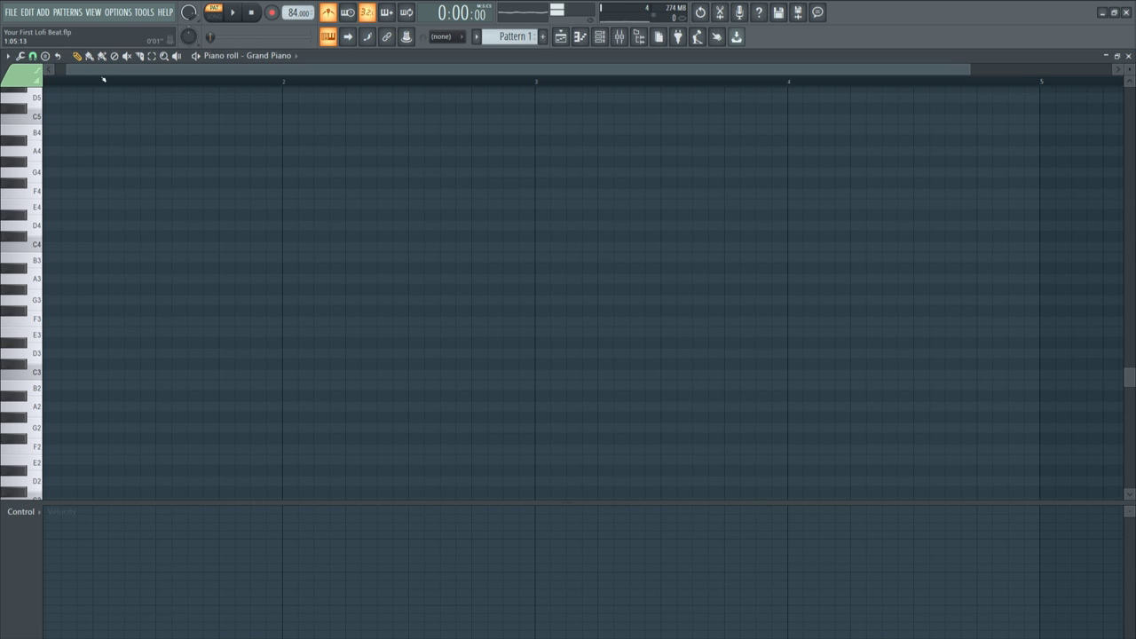
scroll(67, 157, up, 3)
scroll(68, 159, down, 1)
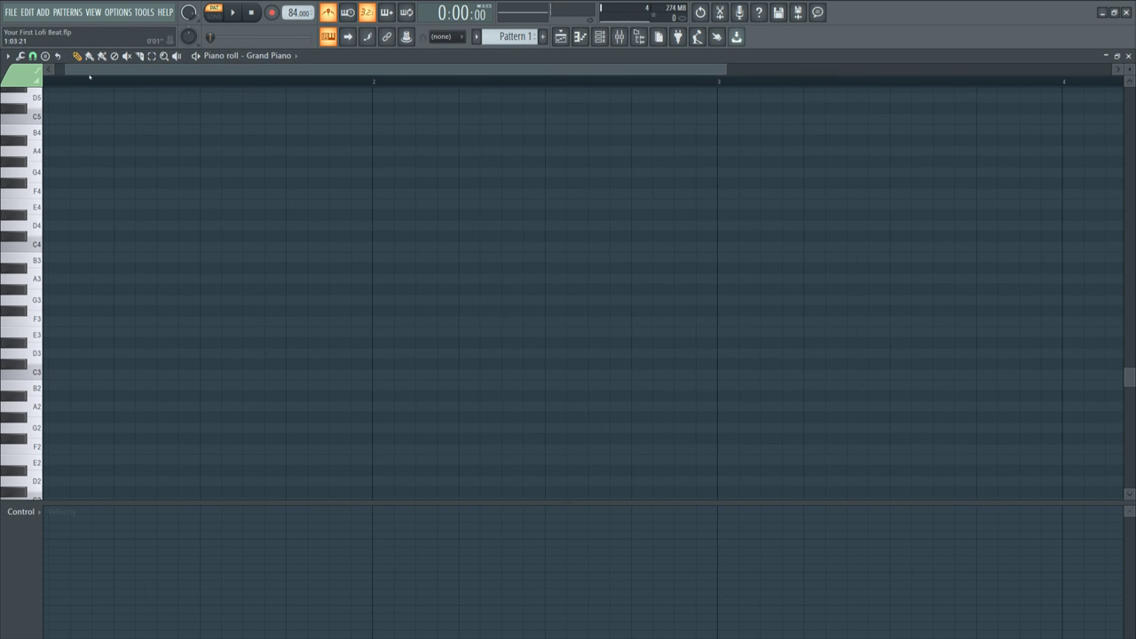
drag(90, 72, 31, 78)
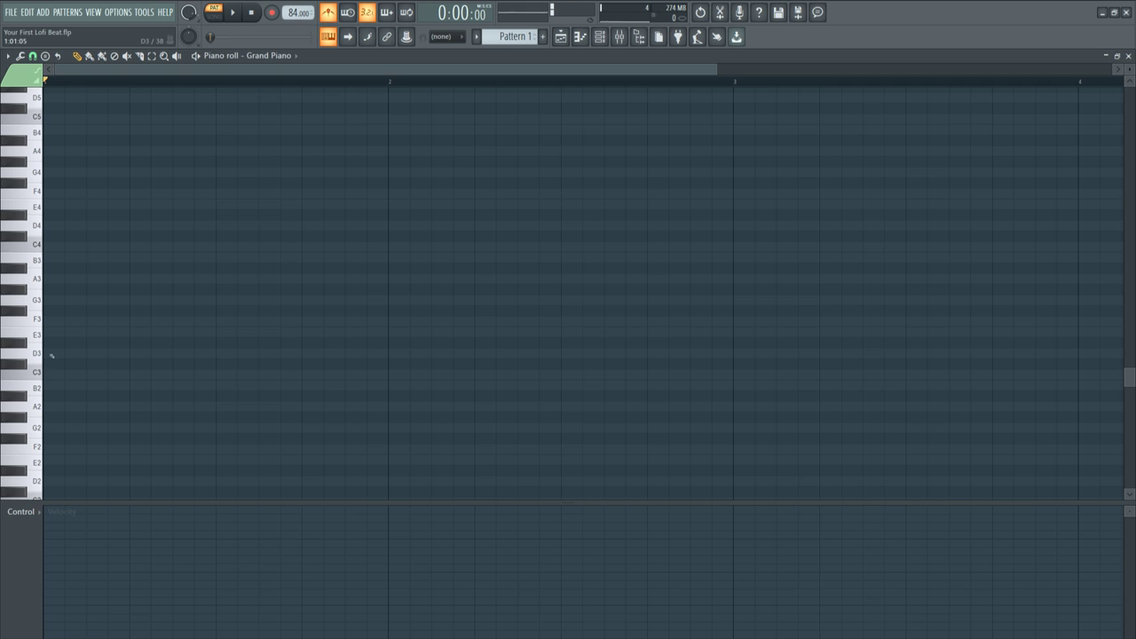
click(49, 353)
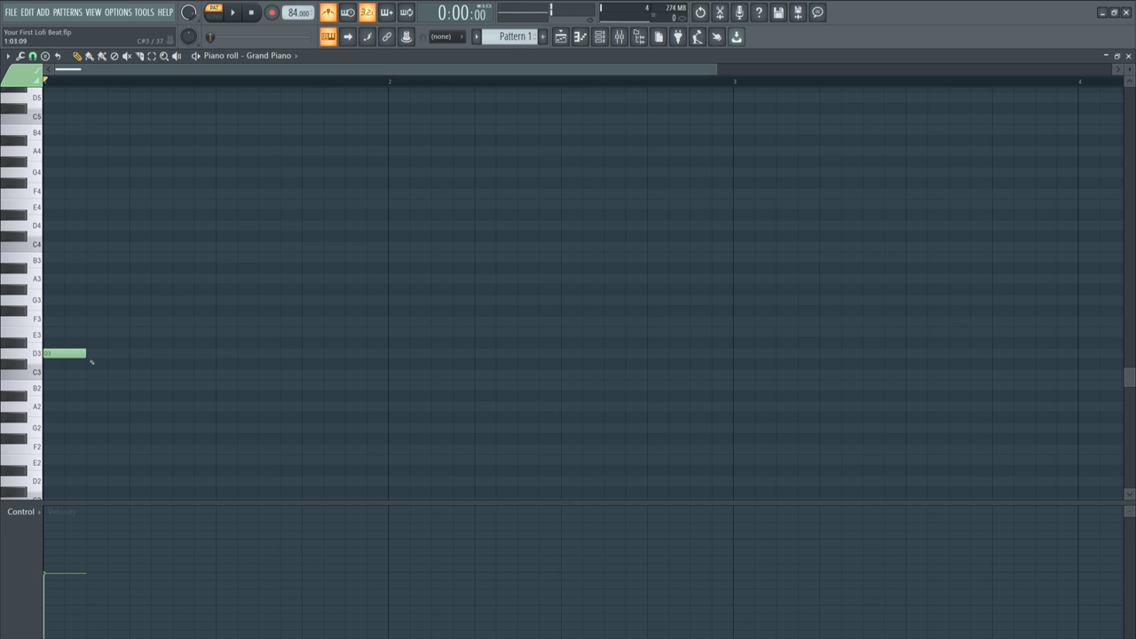
- Raise the D3 note's velocity and lengthen the note to half a bar, checking the timing with playback
click(80, 355)
click(83, 535)
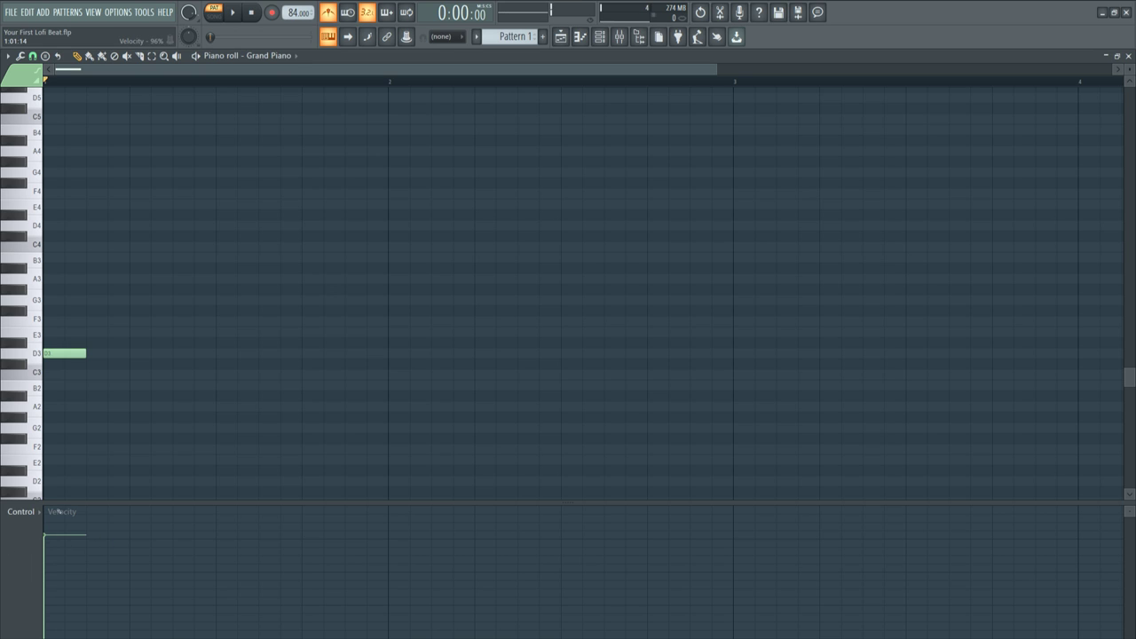
drag(85, 354, 213, 364)
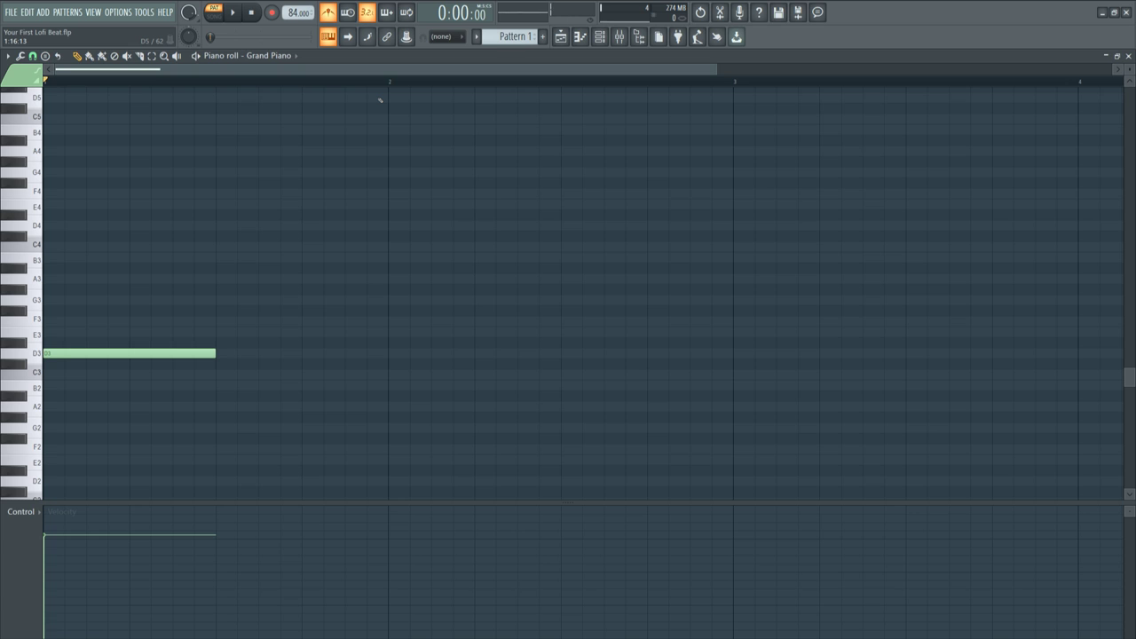
key(space)
key(space)
- Add a half-bar F3 note above the D3 note at the start of bar 1
ctrl+click(36, 356)
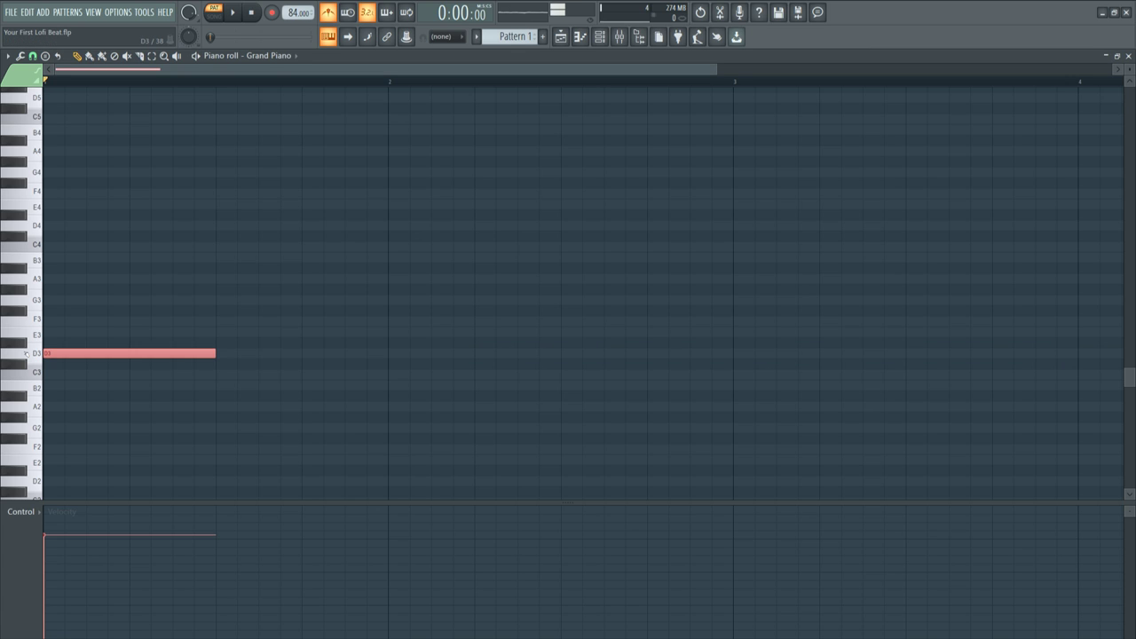
click(31, 358)
click(22, 343)
click(56, 320)
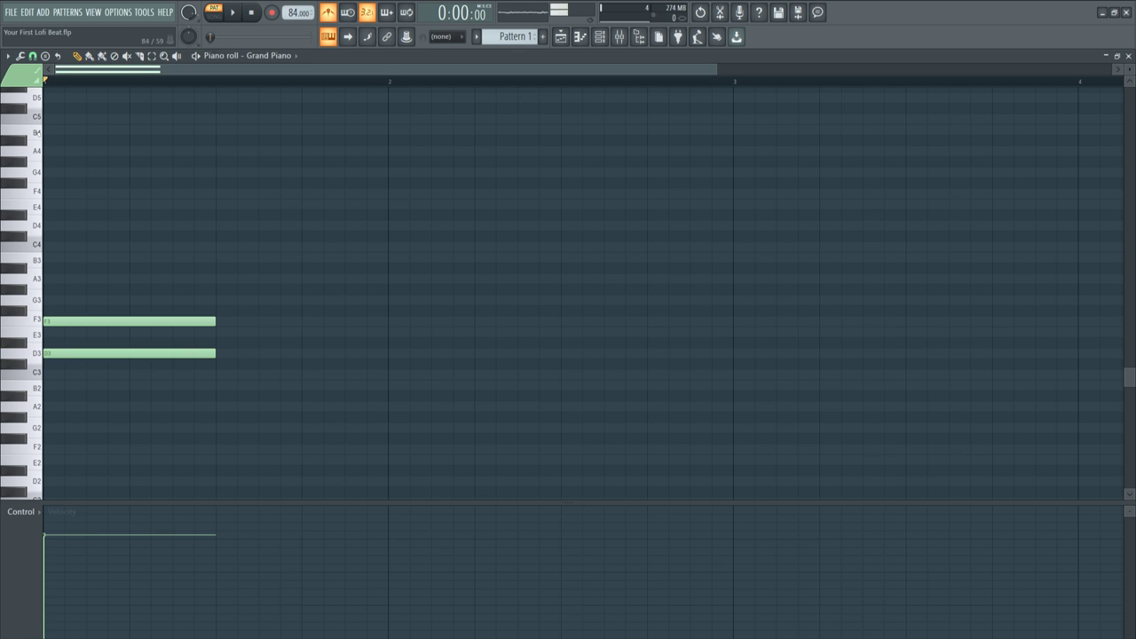
- Check that the piano roll's key labels are set to All notes
click(8, 56)
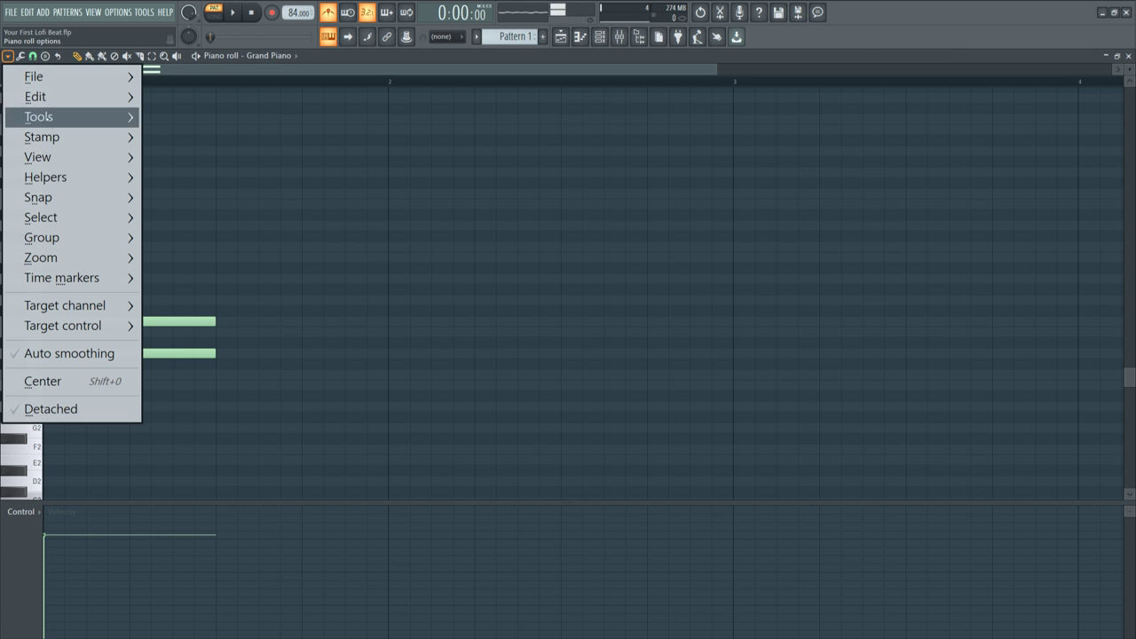
mouse_move(39, 157)
mouse_move(260, 424)
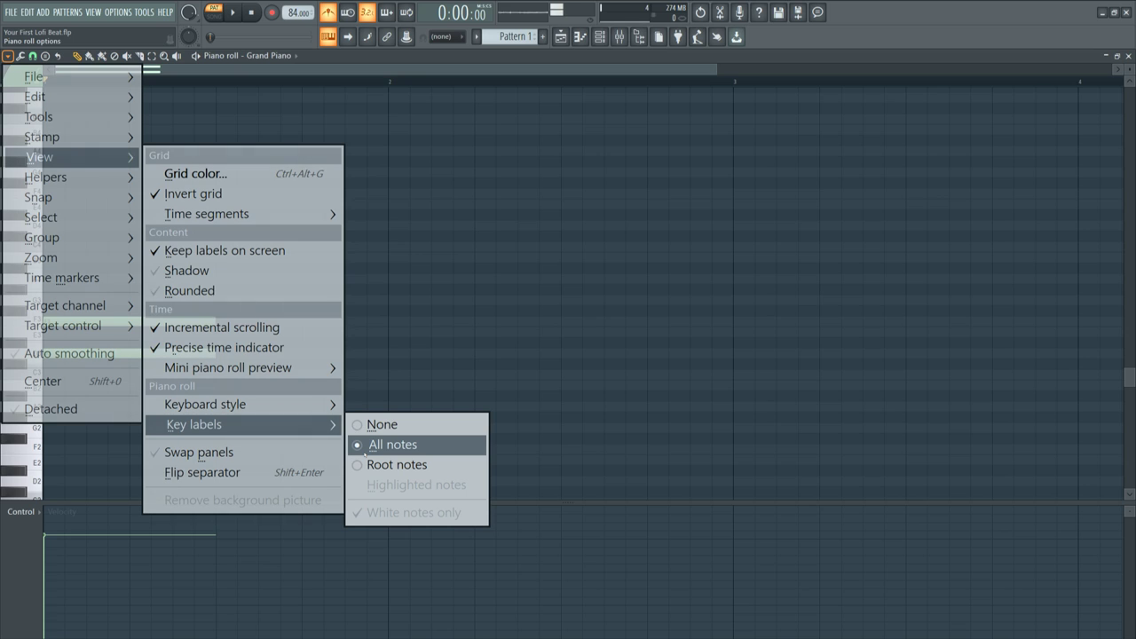
click(440, 268)
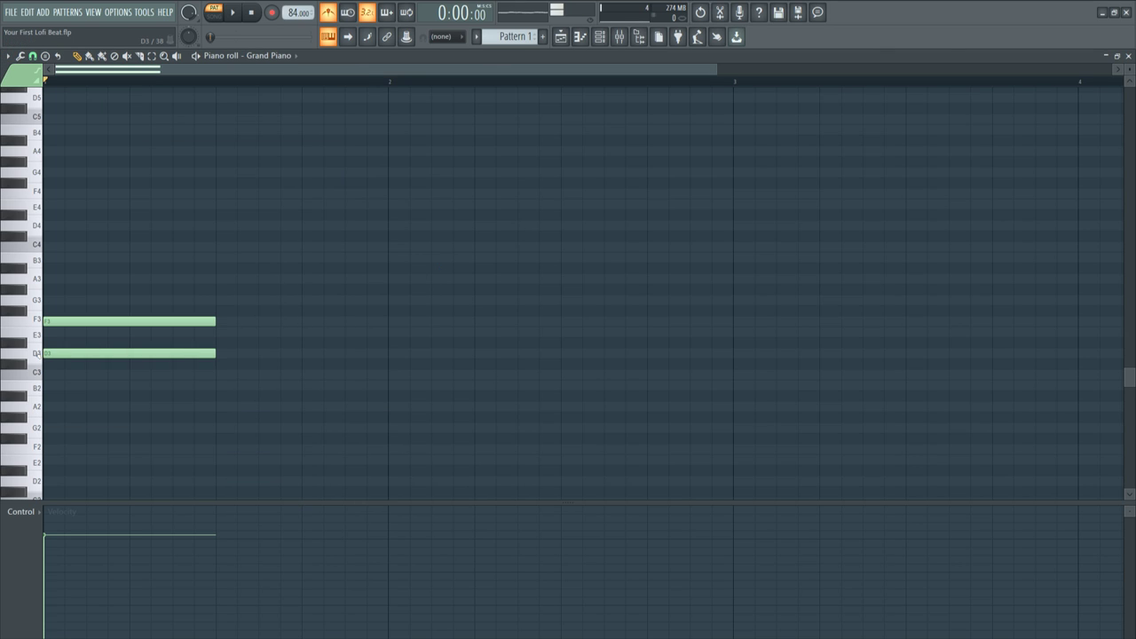
- Complete the chord at the start of bar 1 with half-bar A3, C4 and E4 notes
click(32, 317)
click(37, 279)
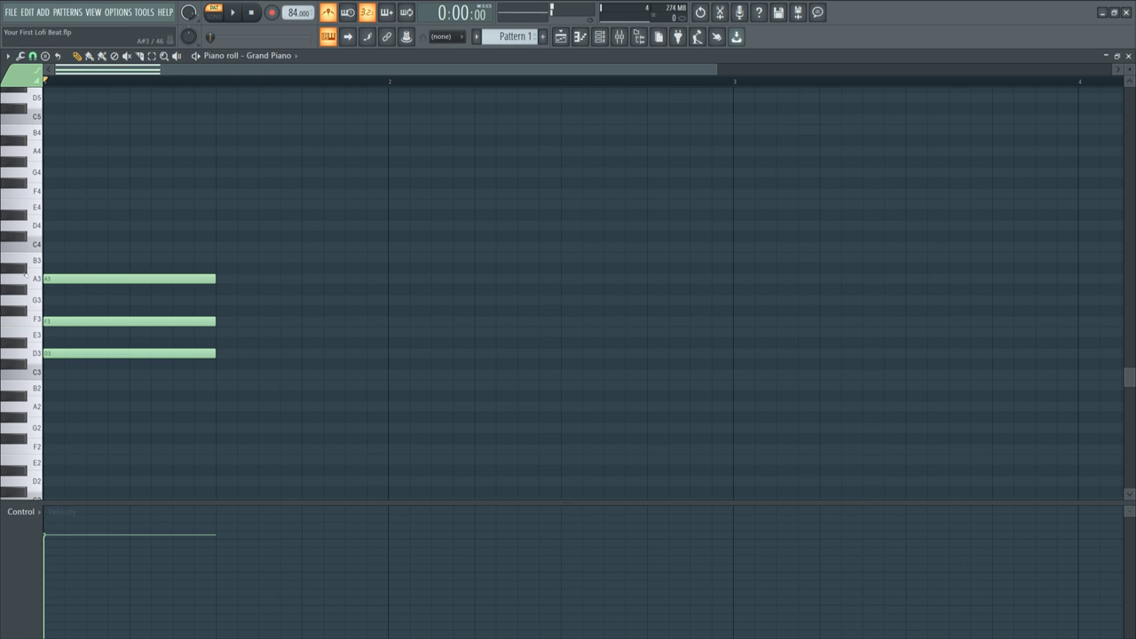
click(36, 246)
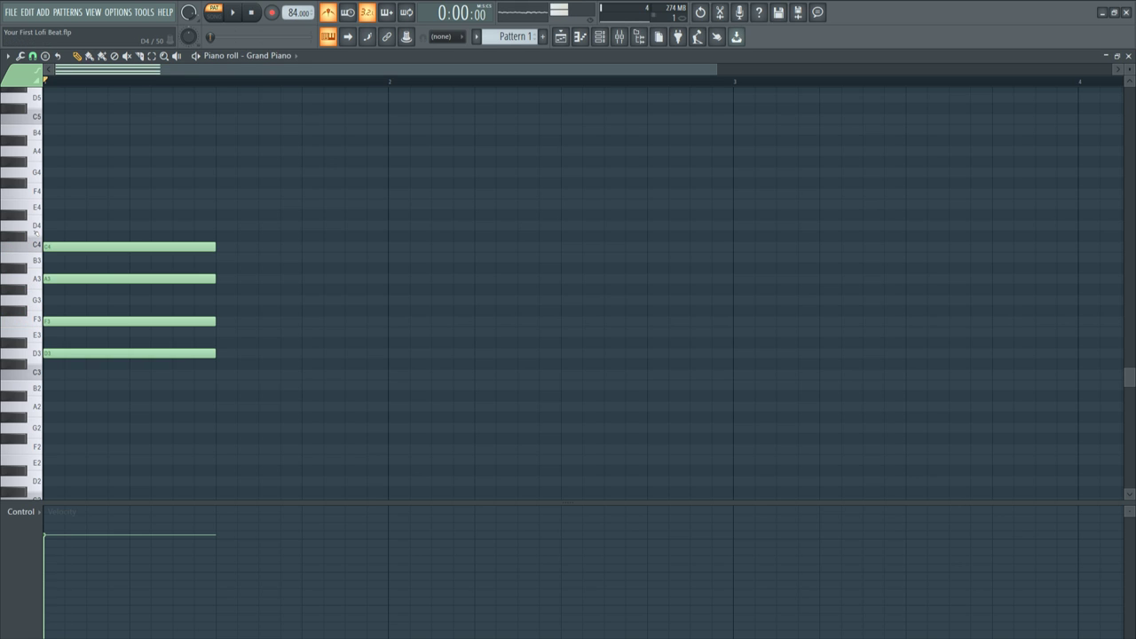
click(36, 206)
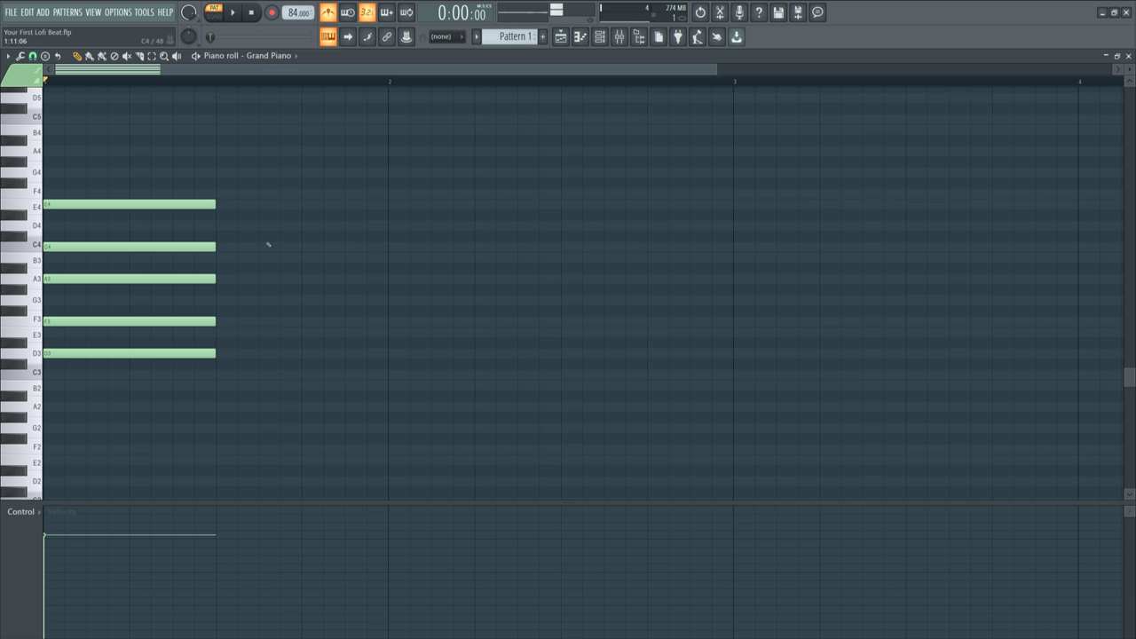
- Turn off the metronome and transpose the whole chord up one octave, checking the sound with playback
key(space)
key(space)
click(328, 12)
key(ctrl+Up)
scroll(293, 187, up, 4)
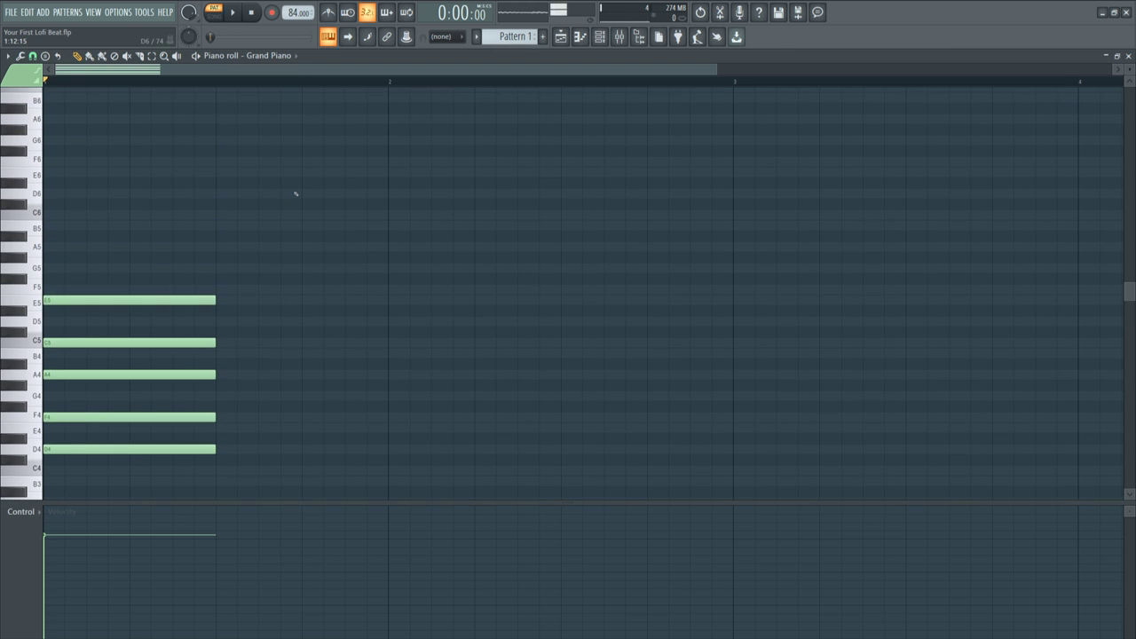
scroll(289, 218, down, 1)
key(space)
key(space)
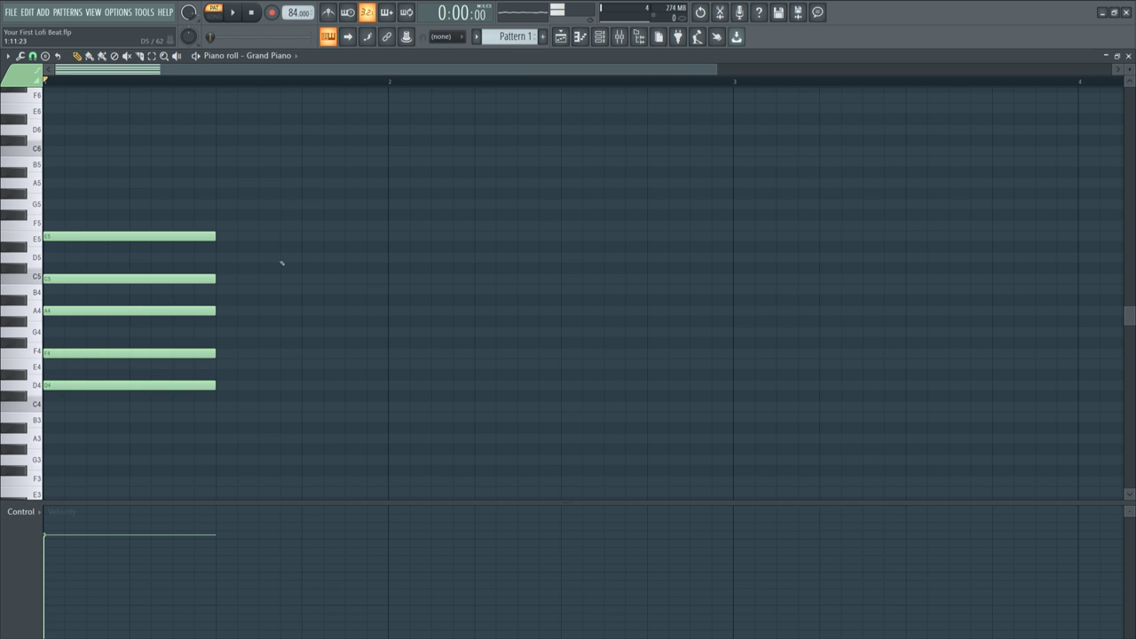
key(space)
key(space)
- Try adding a half-bar G5 note to the chord, lower it one octave, listen to it and delete it
click(49, 204)
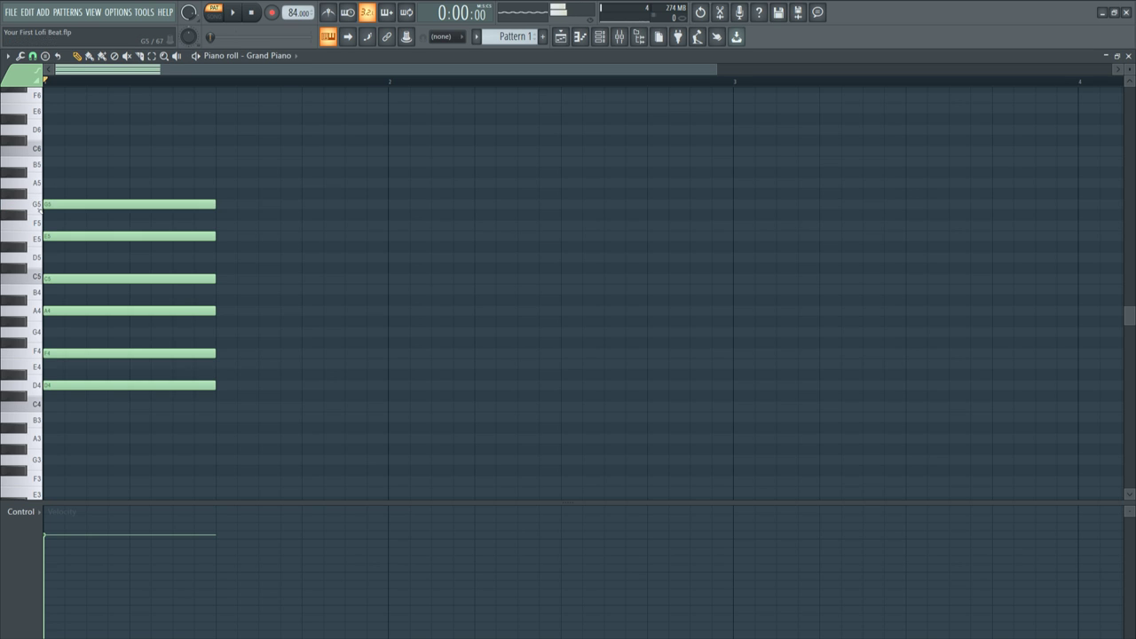
click(50, 204)
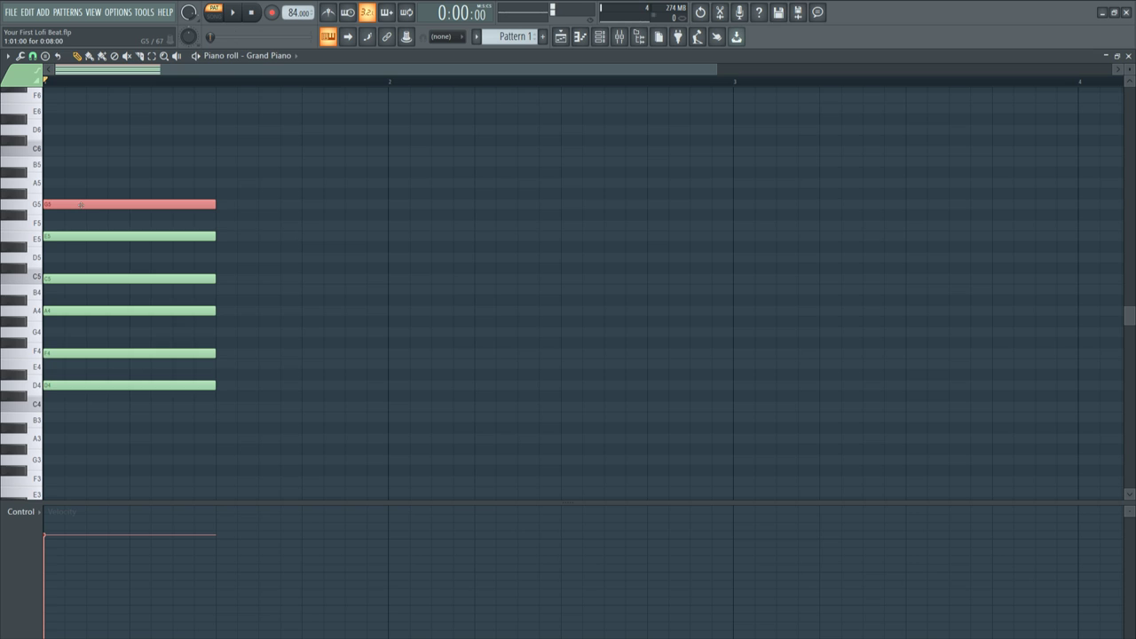
key(ctrl+Down)
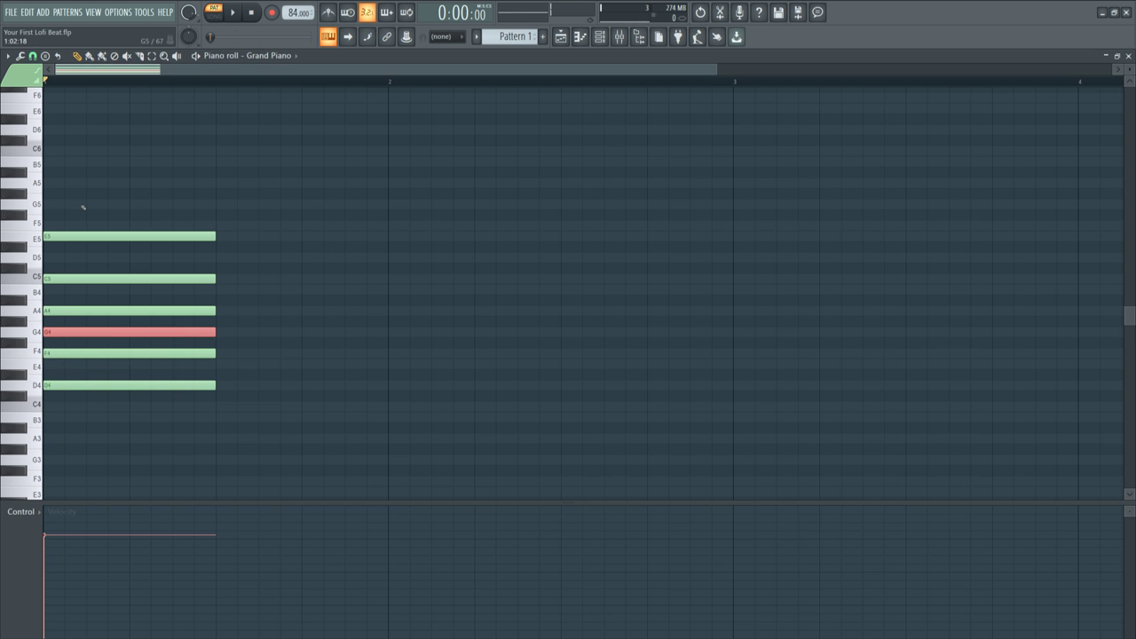
key(space)
key(space)
right_click(76, 332)
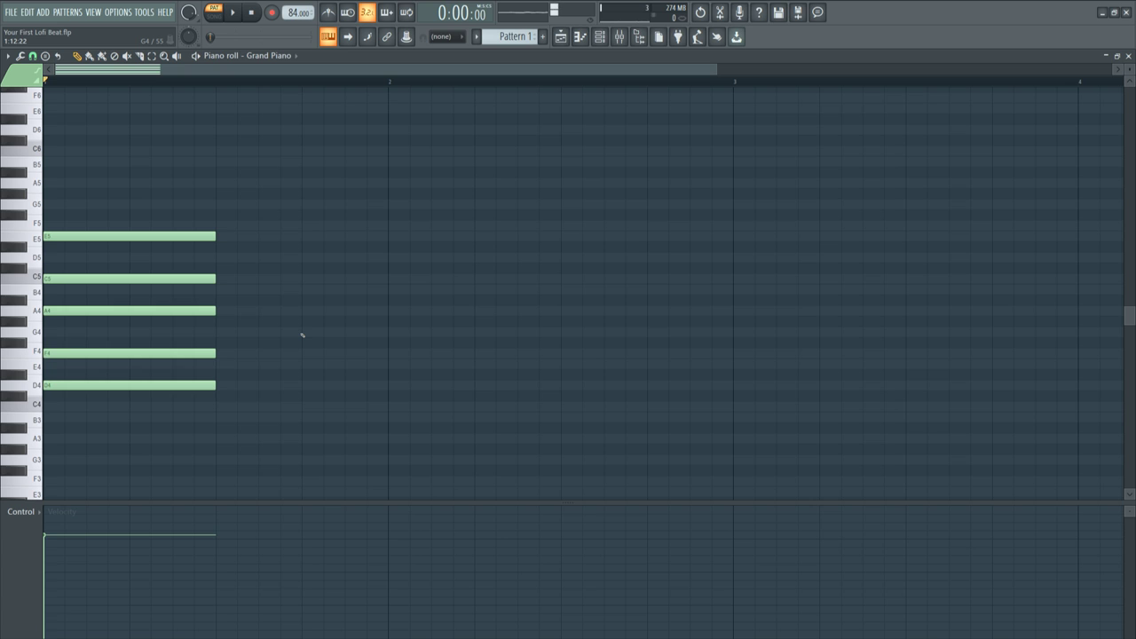
- Turn the metronome on and play the five-note chord repeatedly to hear it against the beat
key(space)
key(space)
key(space)
key(space)
key(space)
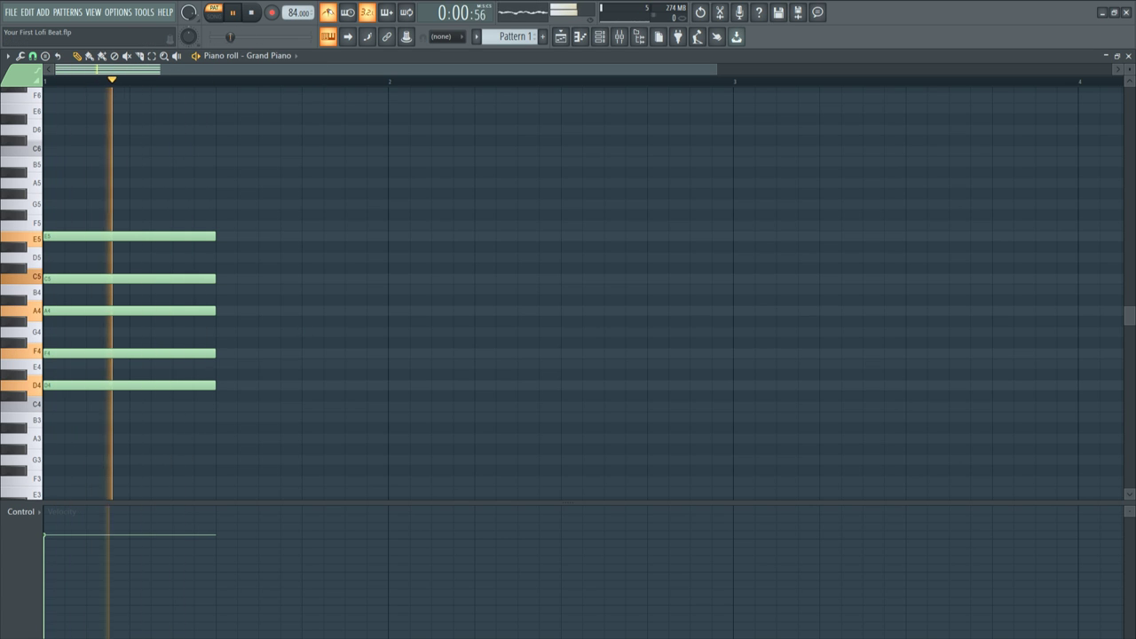
key(space)
key(space)
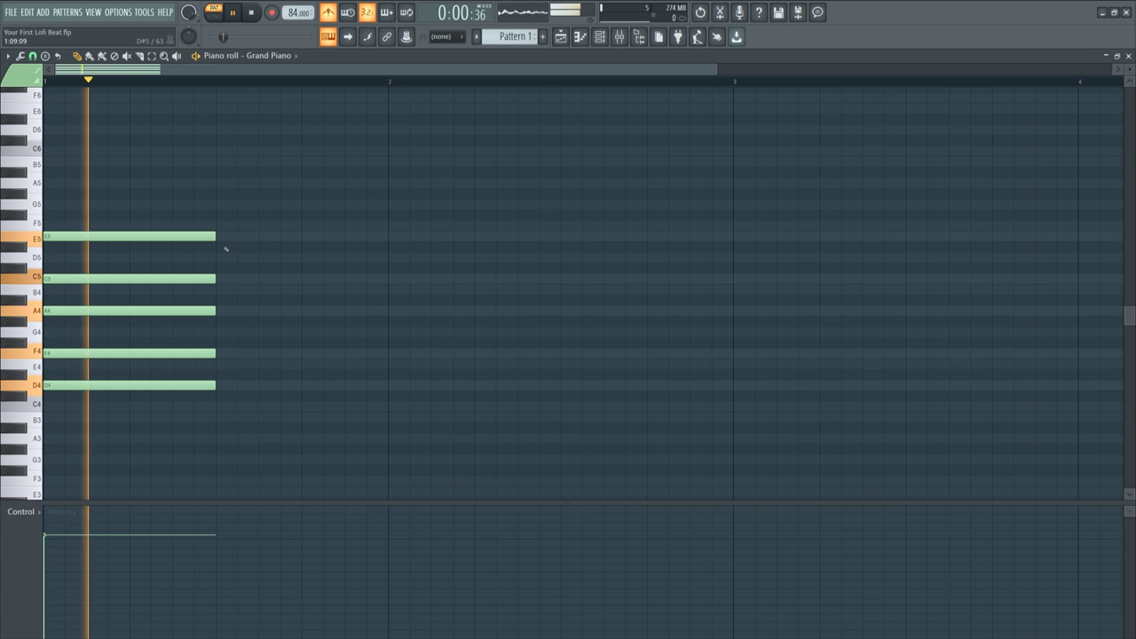
key(space)
- Select all five notes of the chord and check their length against the metronome with playback
drag(211, 211, 202, 424)
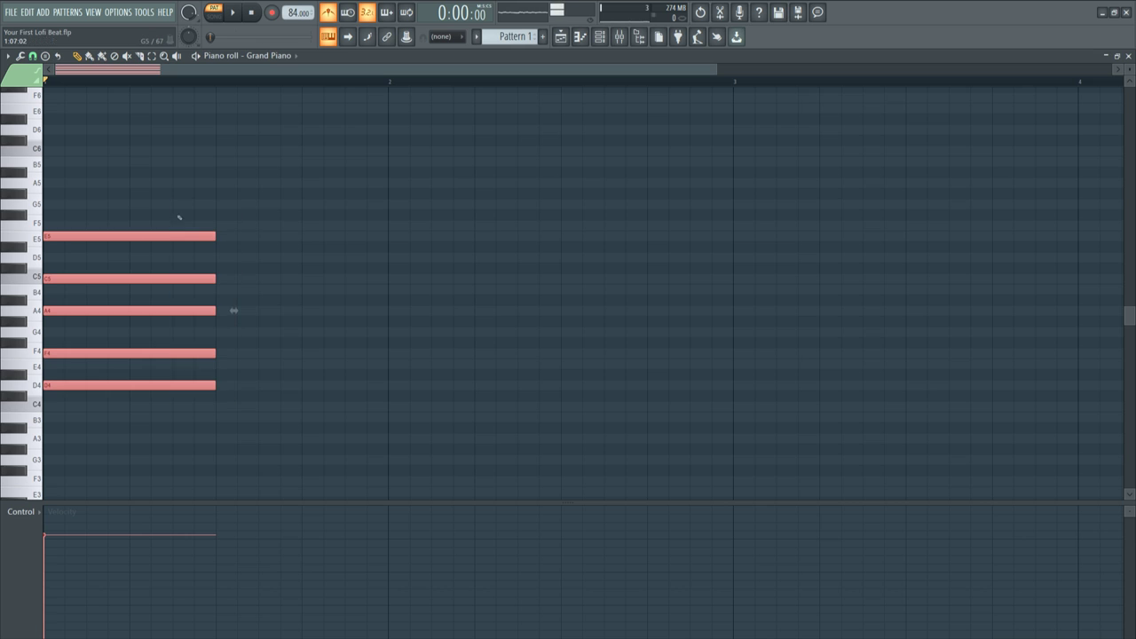
key(space)
mouse_move(216, 236)
mouse_down()
mouse_move(262, 239)
mouse_move(220, 239)
mouse_up()
key(space)
key(space)
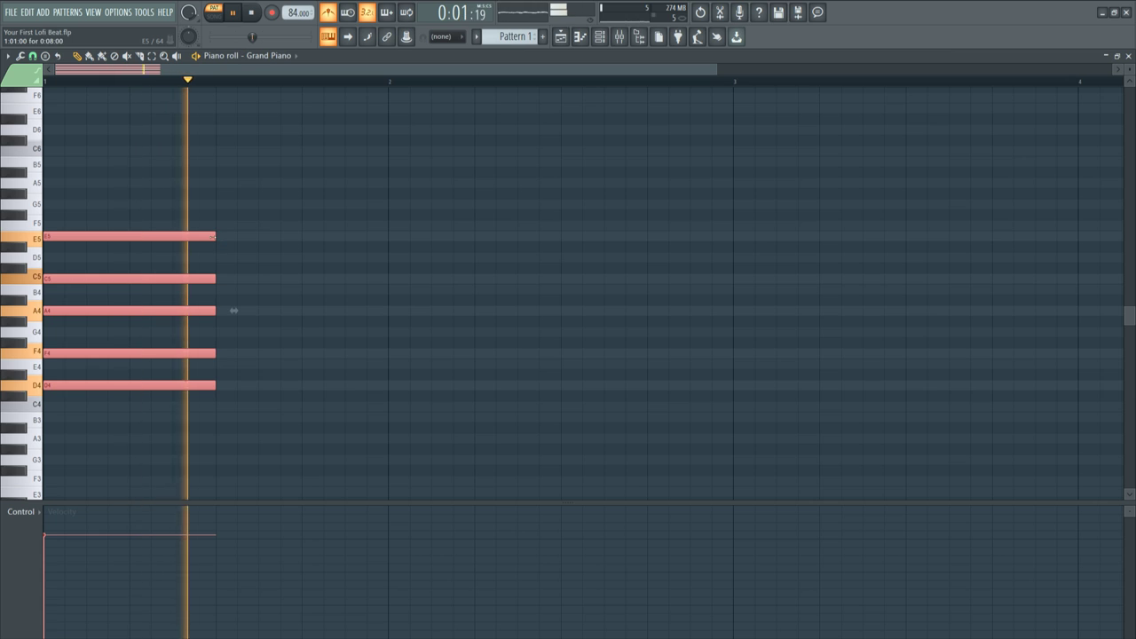
key(space)
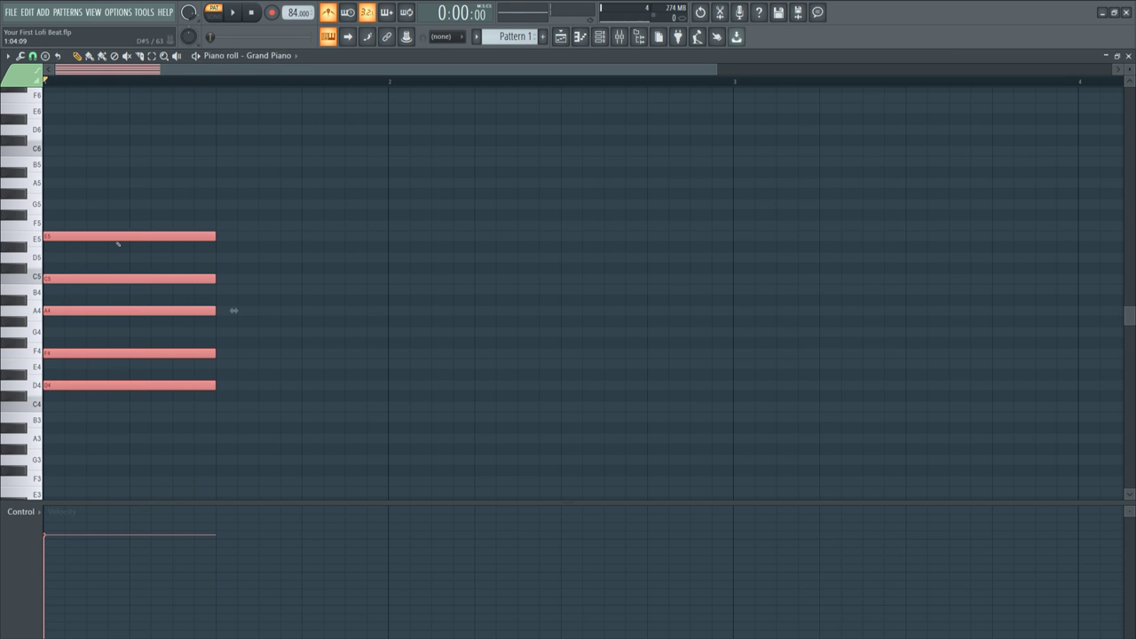
- Copy the chord to step 11 of bar 1 with its lowest note on F4, and shorten the copy to end at bar 2
drag(266, 431, 30, 206)
drag(233, 309, 449, 268)
key(space)
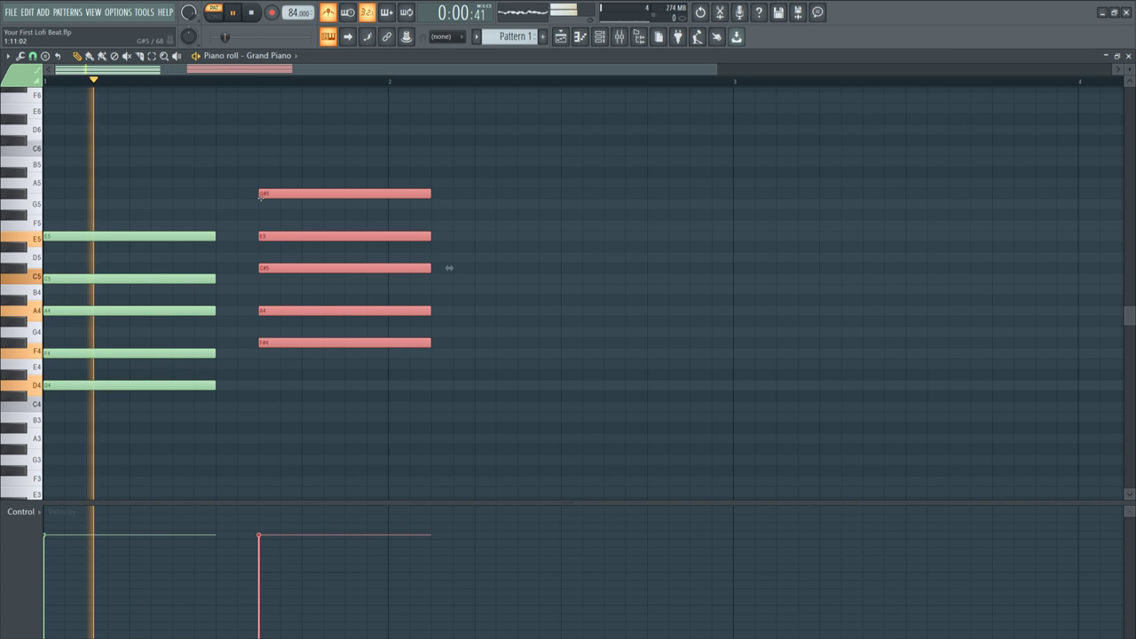
key(Down)
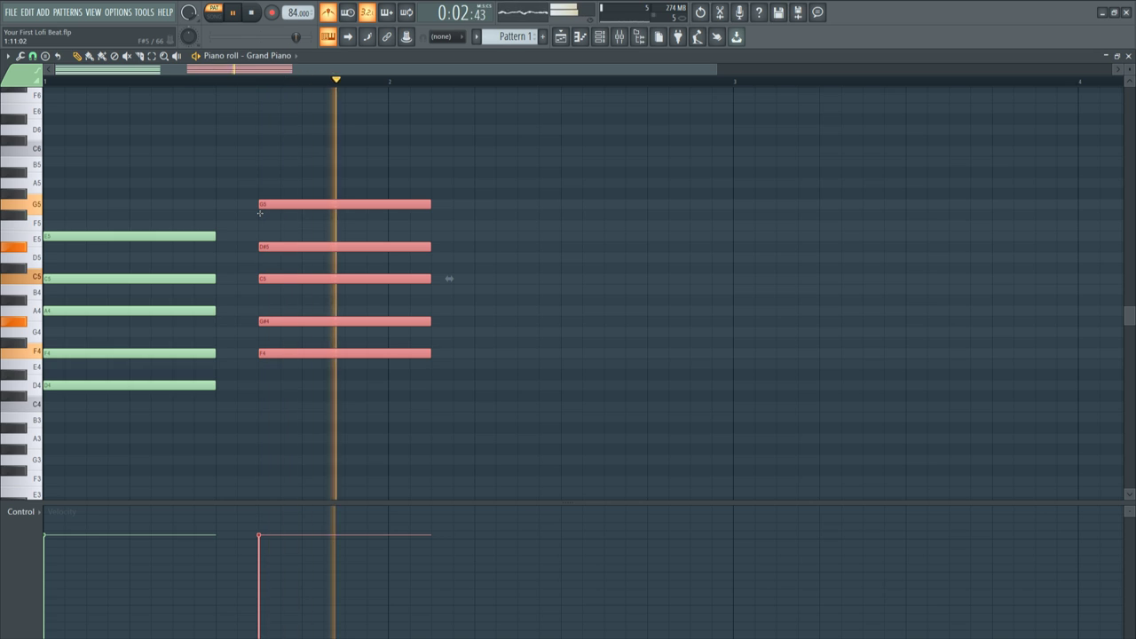
key(space)
drag(449, 279, 406, 278)
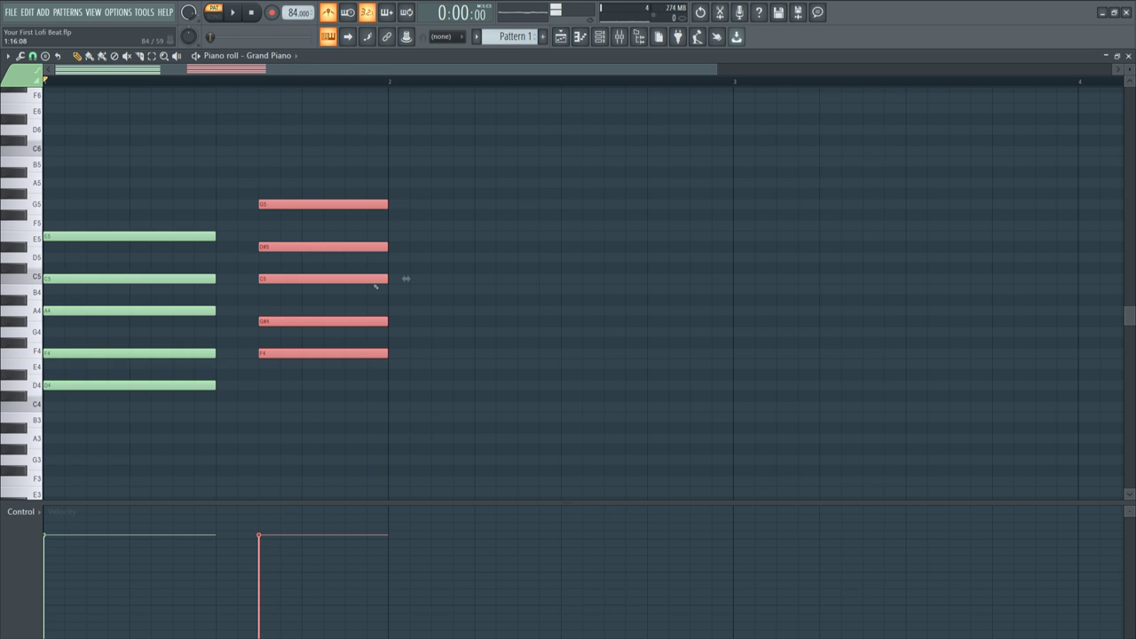
- Raise the second chord's G#4 and D#5 notes by a semitone to A4 and E5, and play both chords
ctrl+click(494, 385)
drag(347, 336, 330, 318)
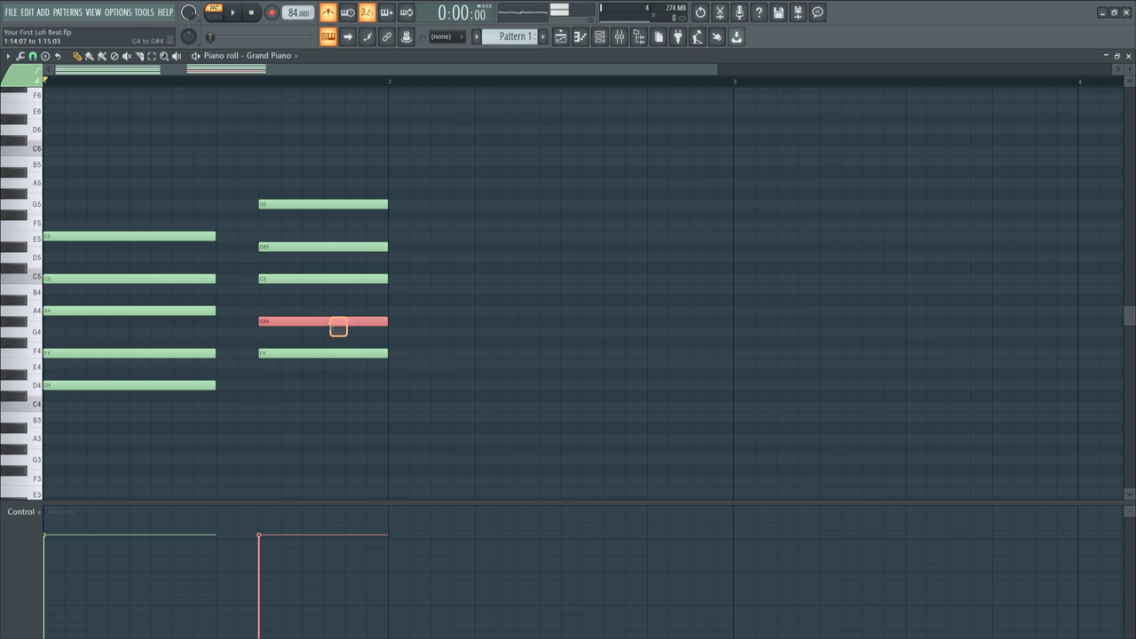
drag(296, 262, 290, 245)
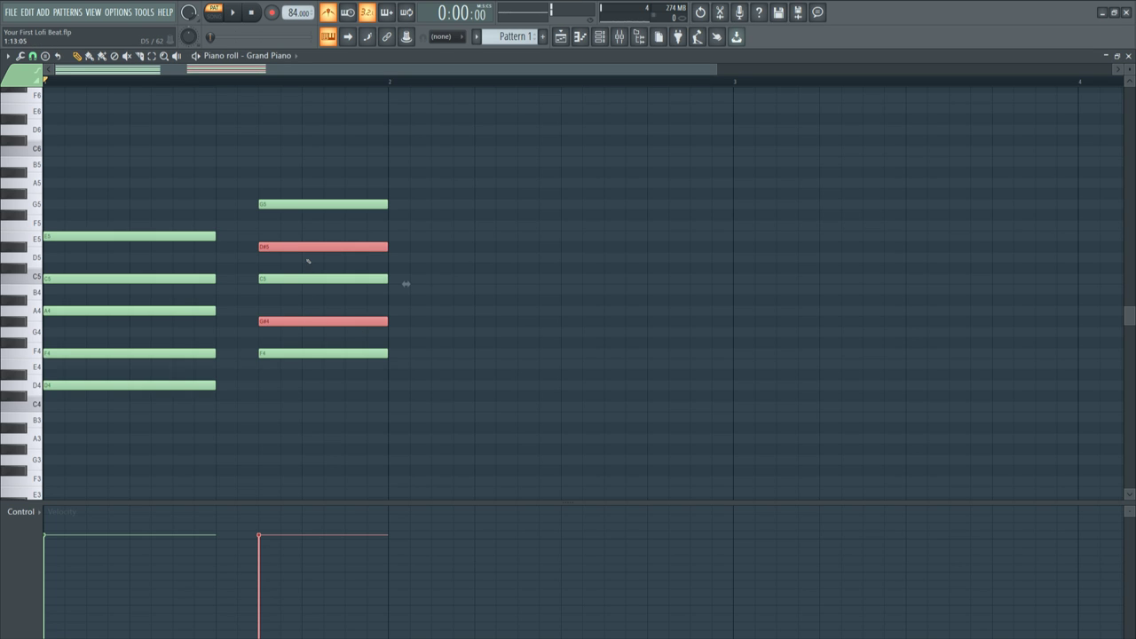
key(shift+Up)
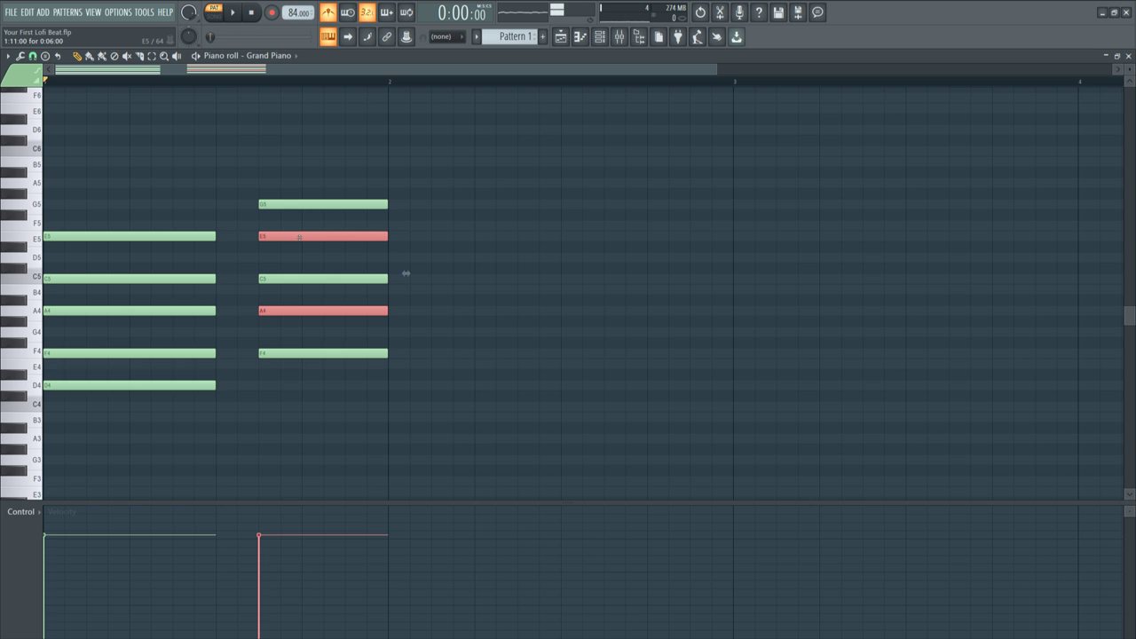
ctrl+click(418, 253)
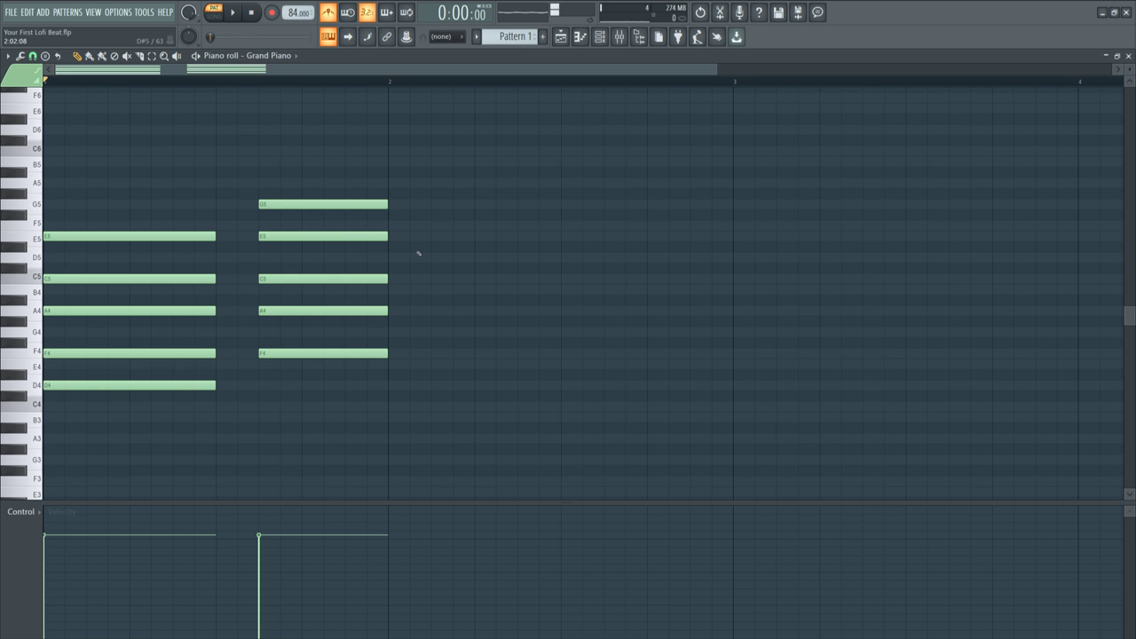
key(space)
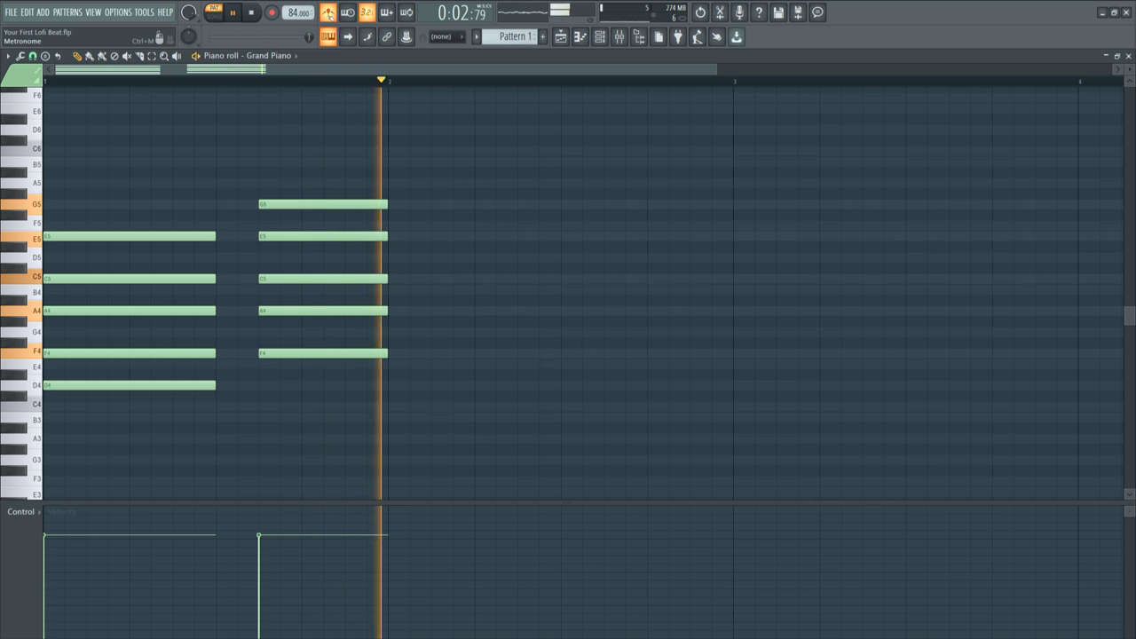
key(space)
- Copy the first chord to the start of bar 2 with its lowest note on C4, play it and turn the metronome off
click(31, 260)
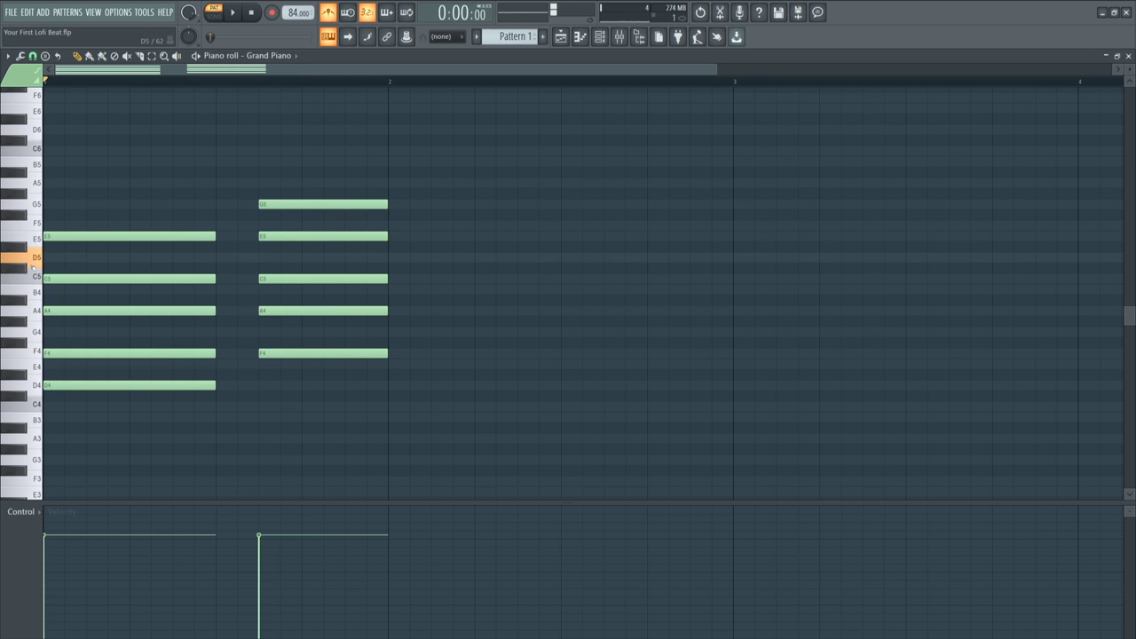
drag(92, 188, 394, 252)
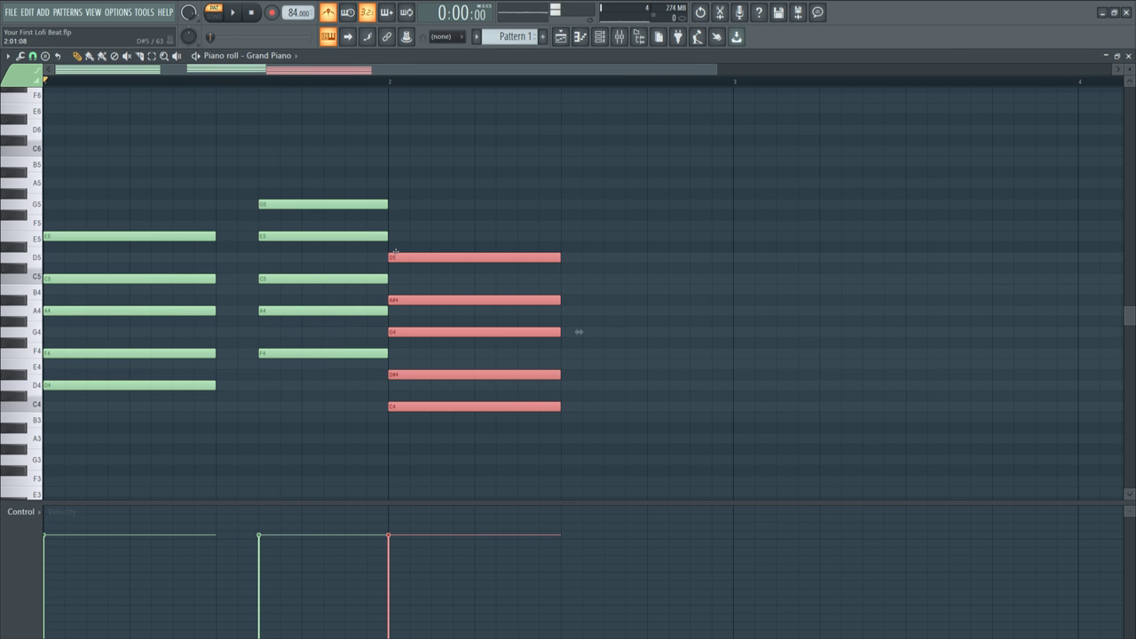
key(space)
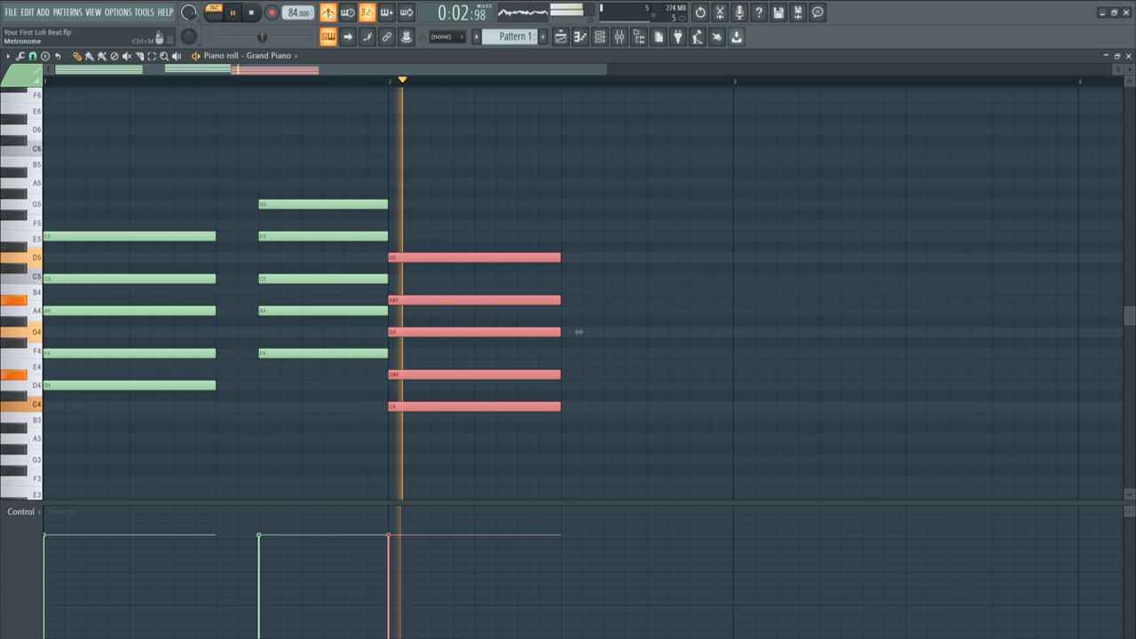
key(space)
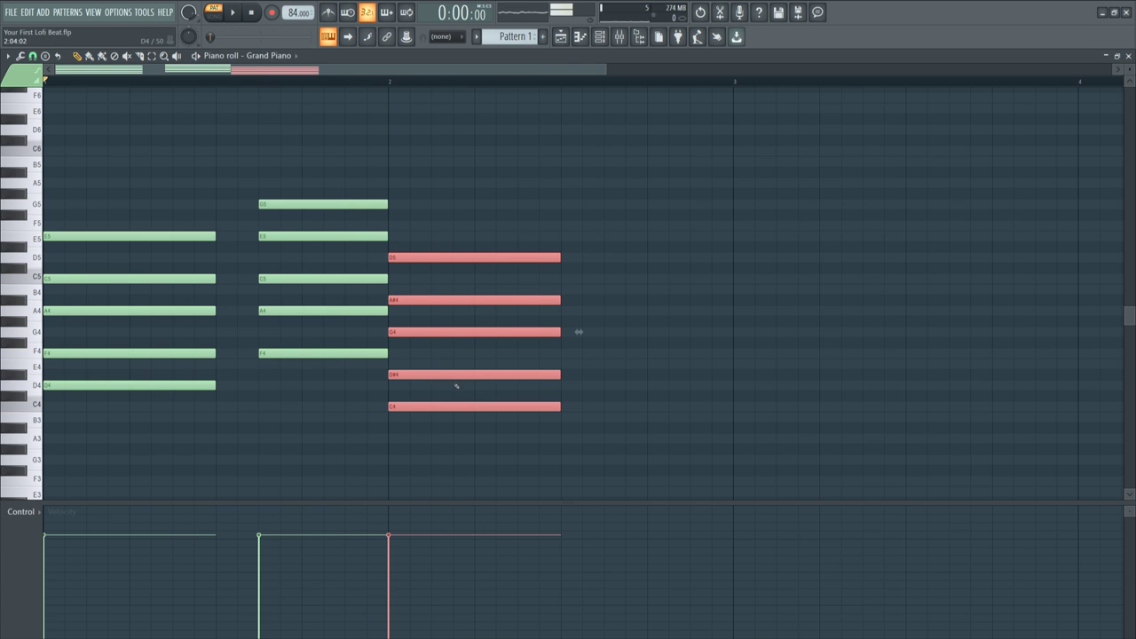
- Raise the bar 2 chord's D#4 and A#4 notes by a semitone to E4 and B4, and play the progression
click(456, 375)
ctrl+click(439, 299)
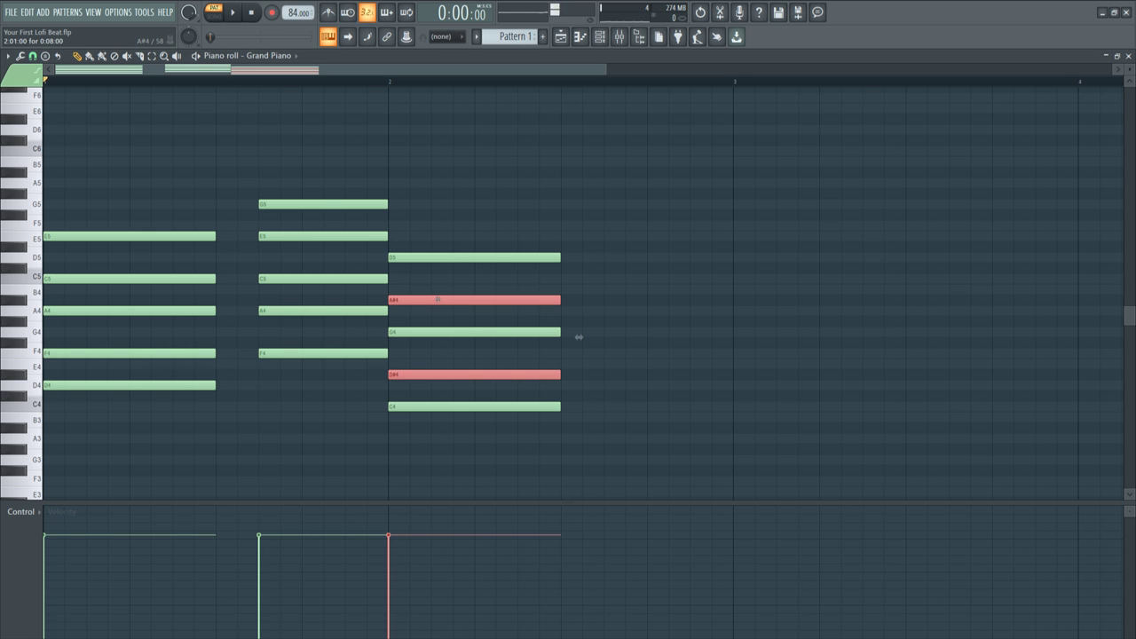
key(shift+Up)
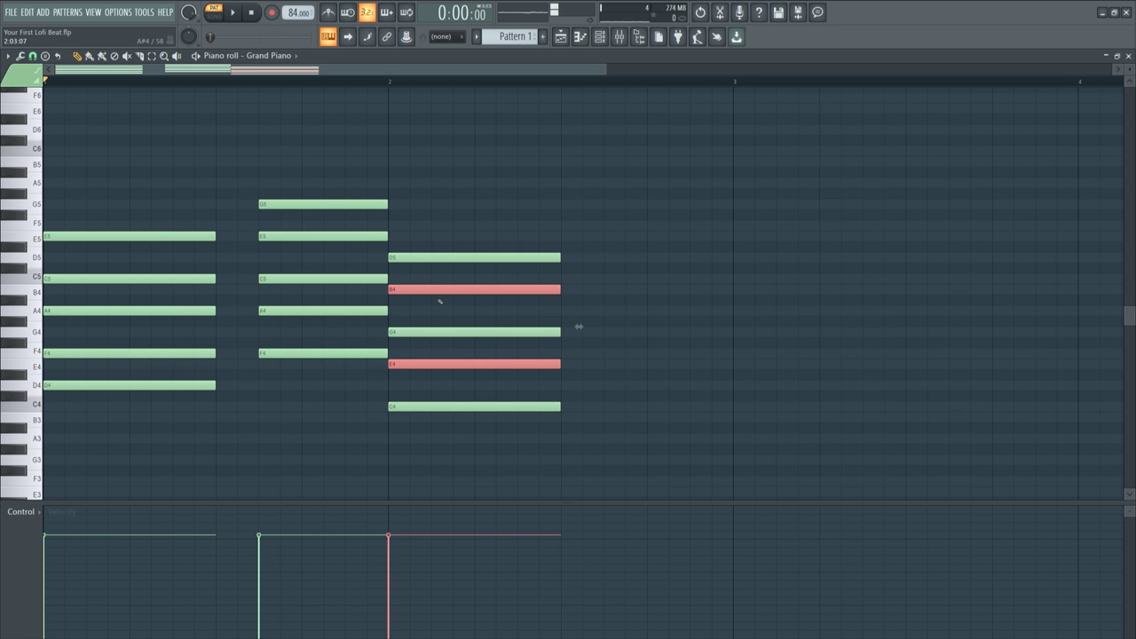
key(space)
key(space)
key(space)
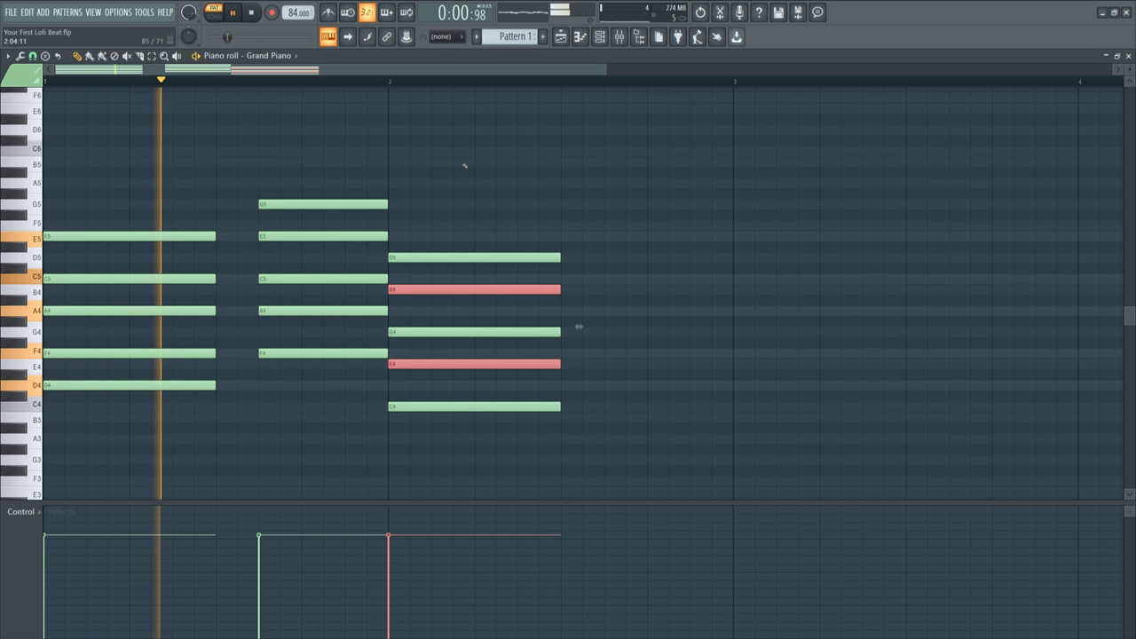
key(ctrl+d)
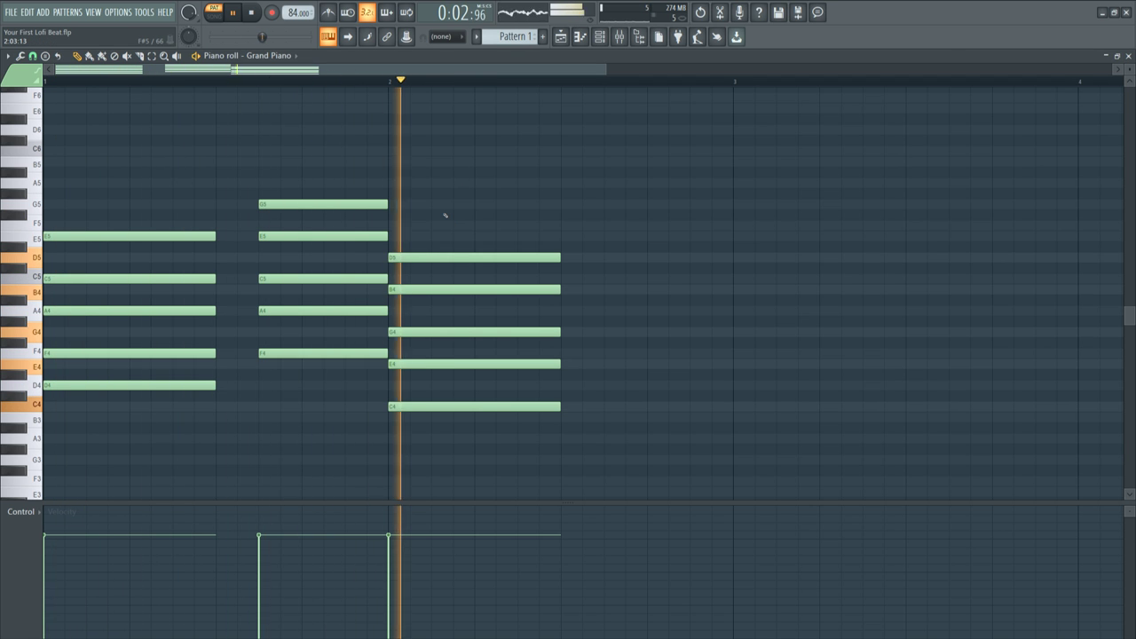
key(space)
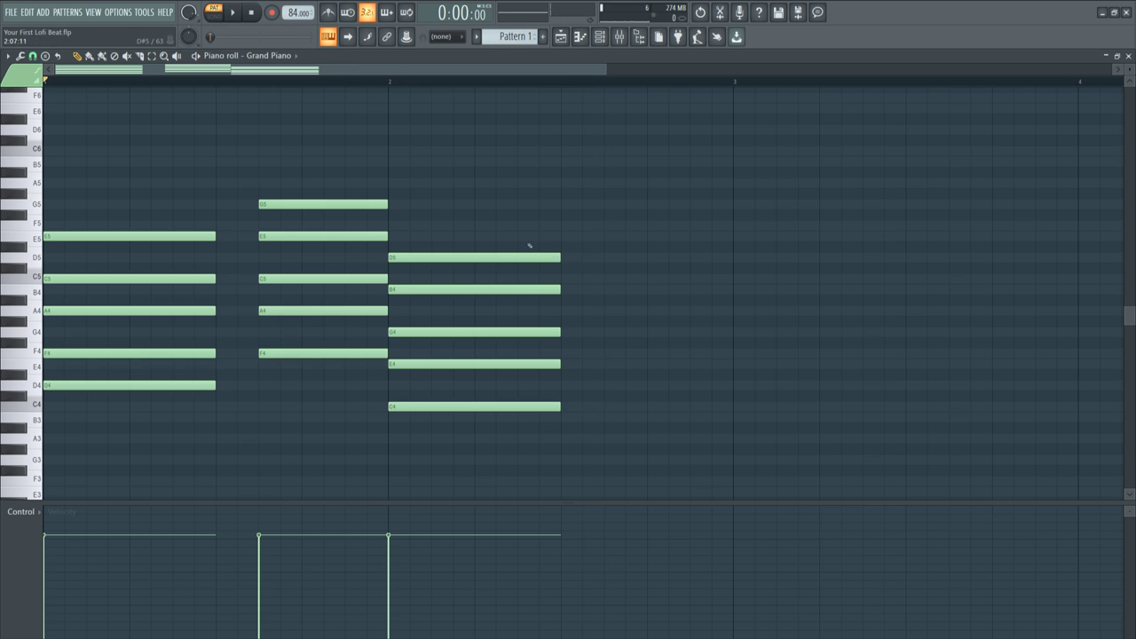
- Duplicate the bar 2 chord to step 11 of bar 2, shorten the copy to end at bar 3, and play the progression
drag(528, 244, 476, 440)
key(ctrl+b)
drag(722, 408, 765, 408)
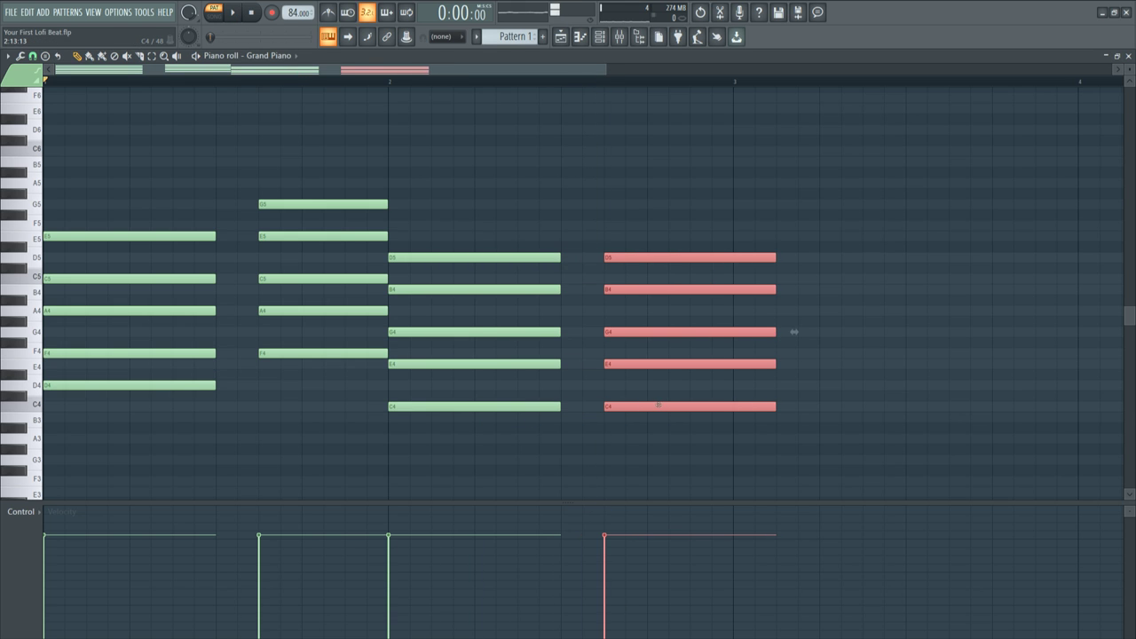
key(space)
key(space)
drag(792, 332, 751, 330)
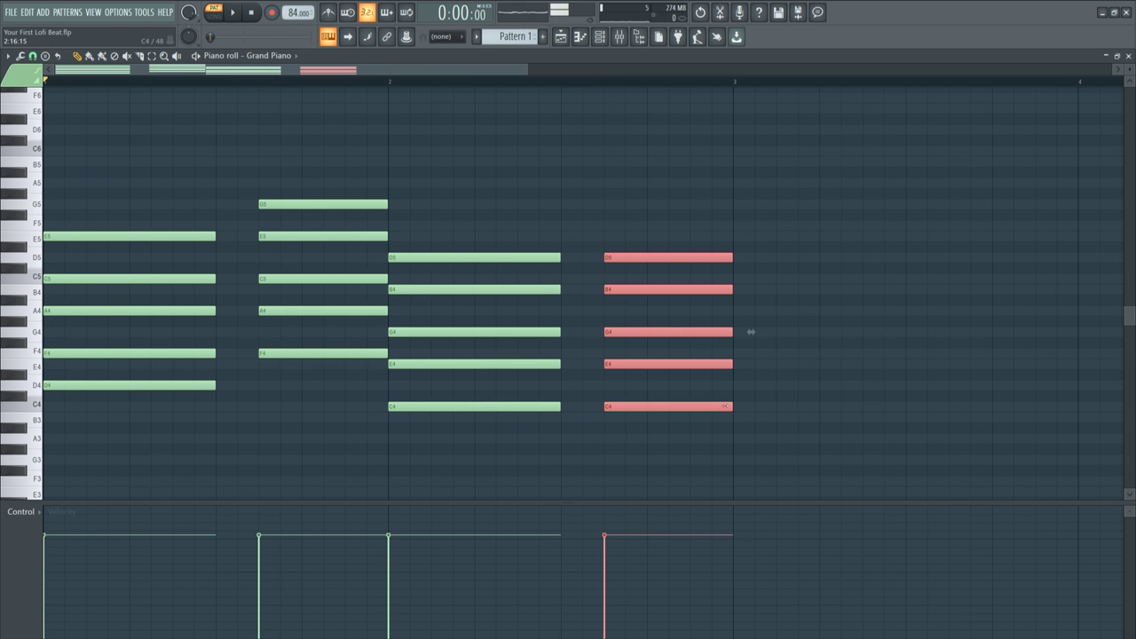
click(605, 105)
key(space)
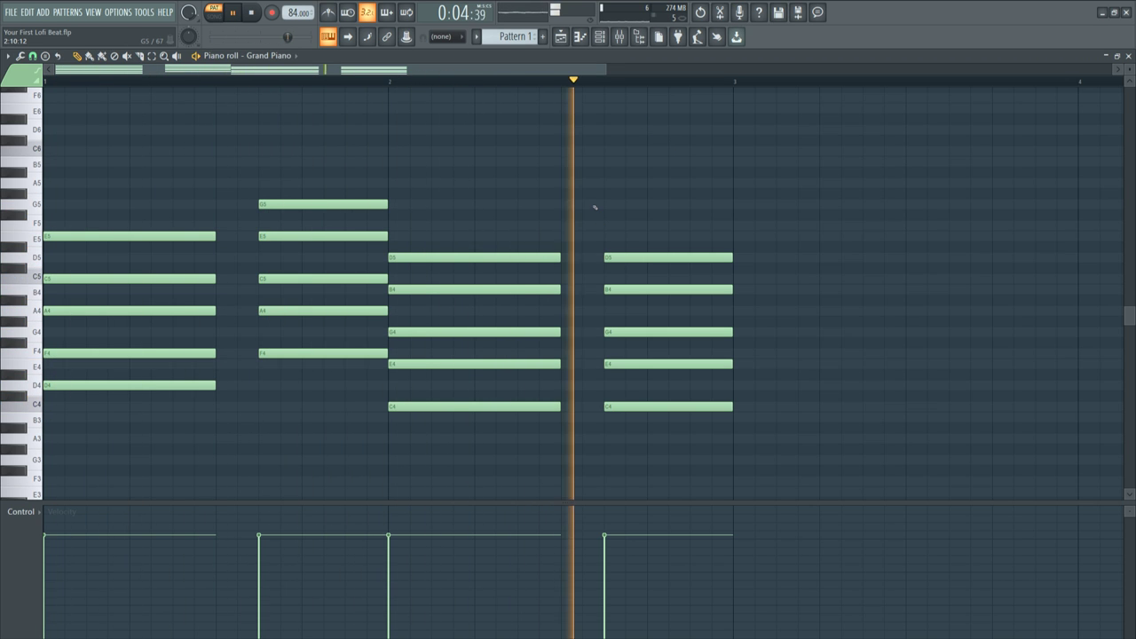
key(space)
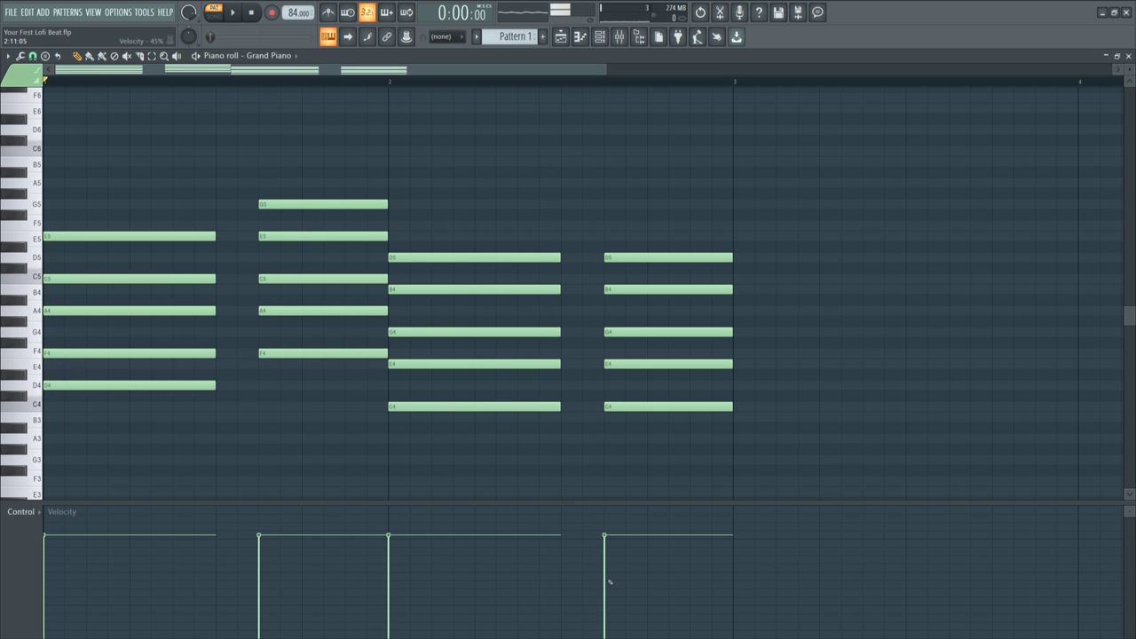
- Lower the velocity of all four chords to one even level and listen to the result
drag(621, 556, 40, 579)
key(space)
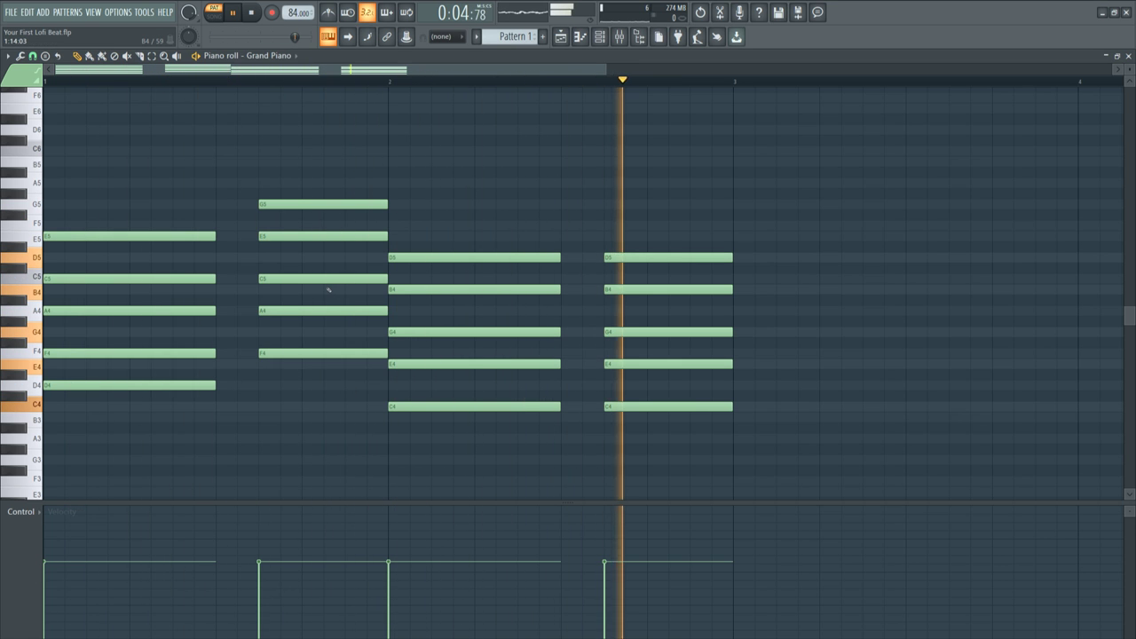
key(space)
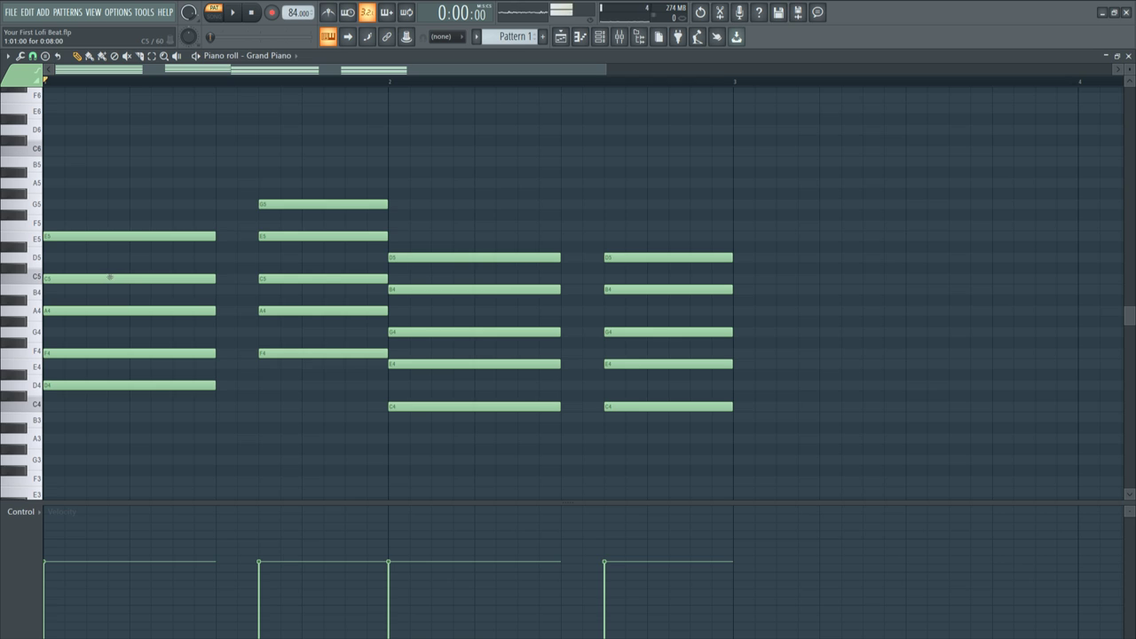
- Try the top note of each of the four chords one octave lower, play the progression, and return the notes to their octave
ctrl+click(89, 236)
ctrl+shift+click(292, 204)
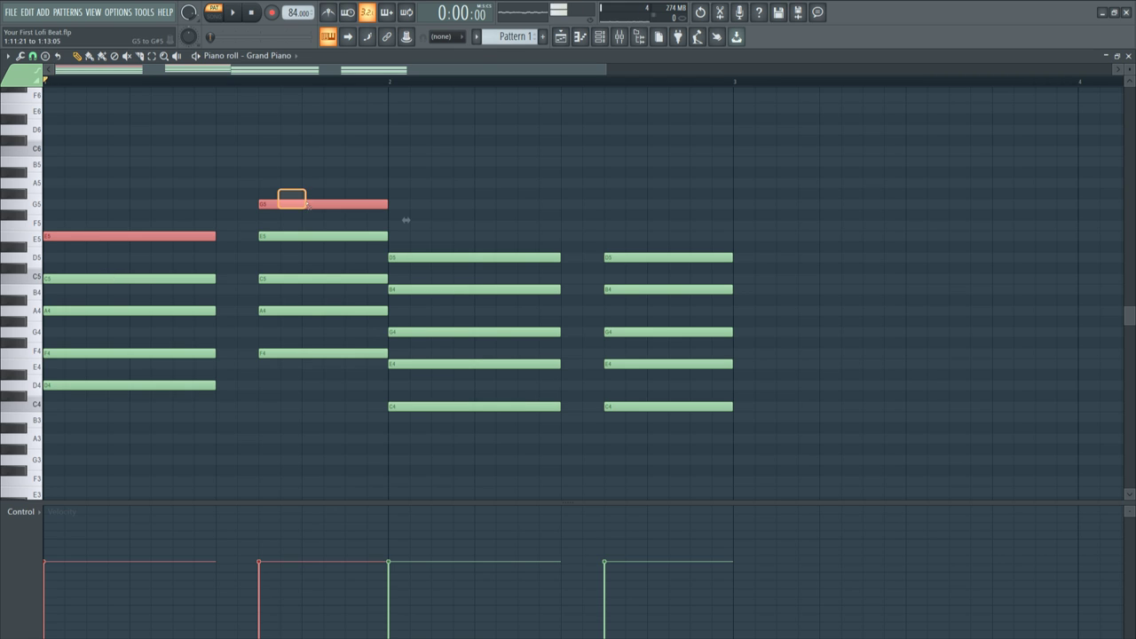
ctrl+shift+click(450, 258)
ctrl+shift+click(656, 256)
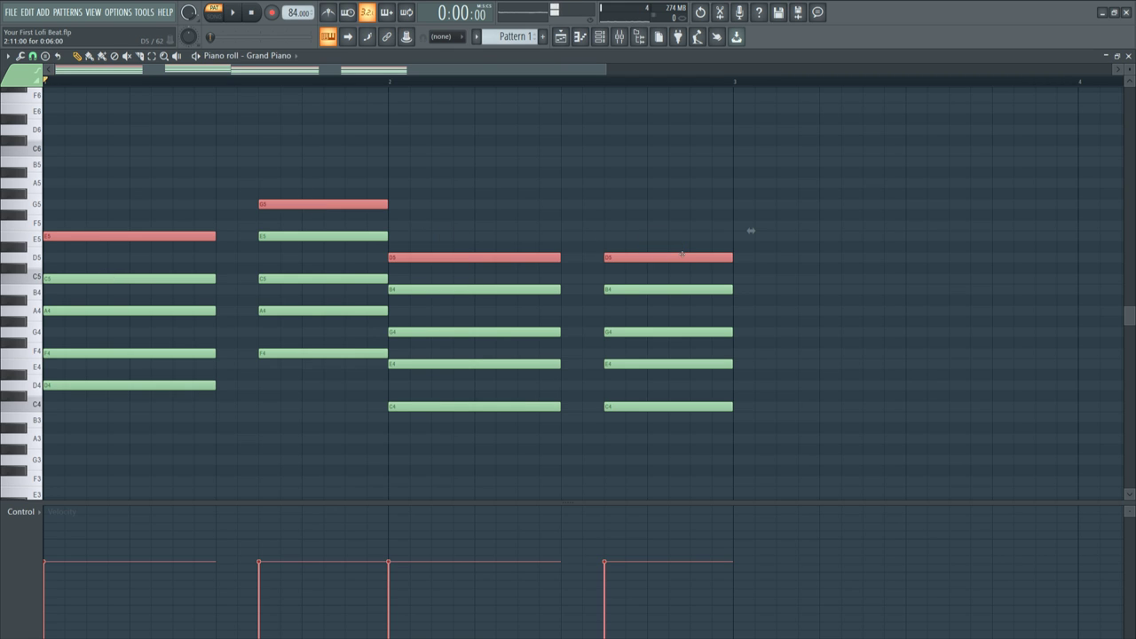
key(ctrl+Down)
key(space)
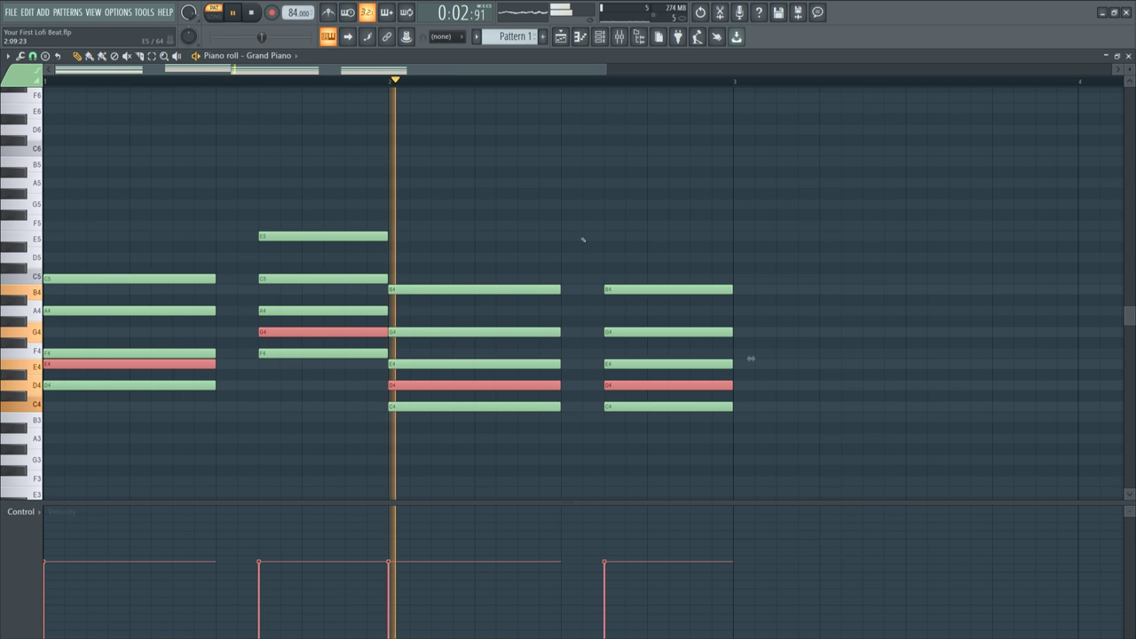
key(space)
key(ctrl+Up)
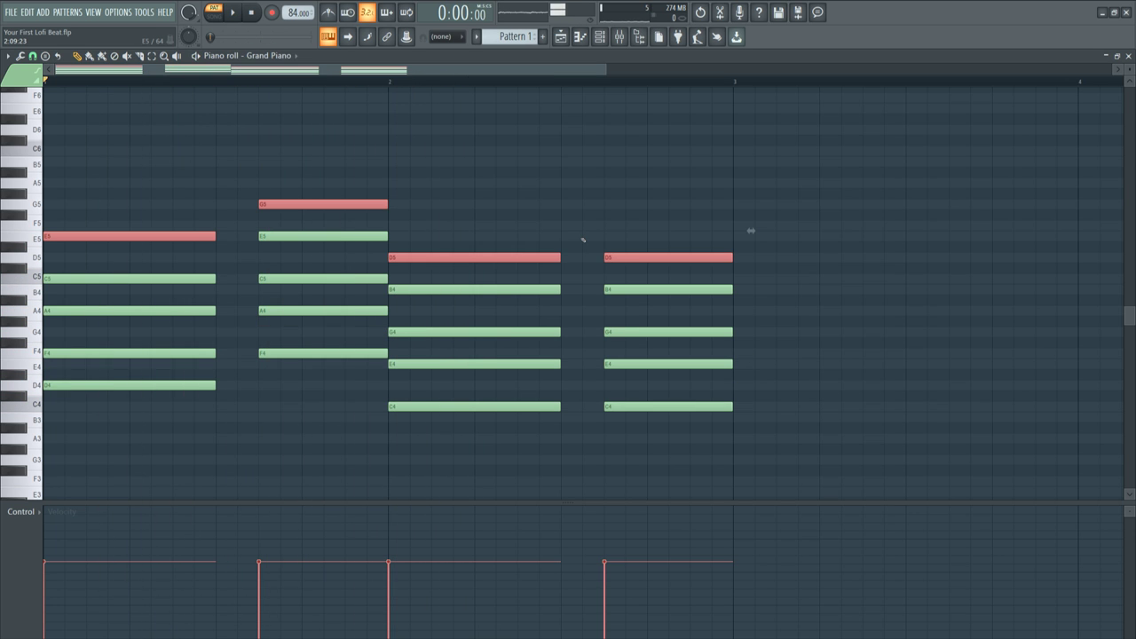
key(ctrl+d)
- Try the second-highest note of each chord one octave lower, play the progression, and return those notes to their octave
ctrl+click(179, 279)
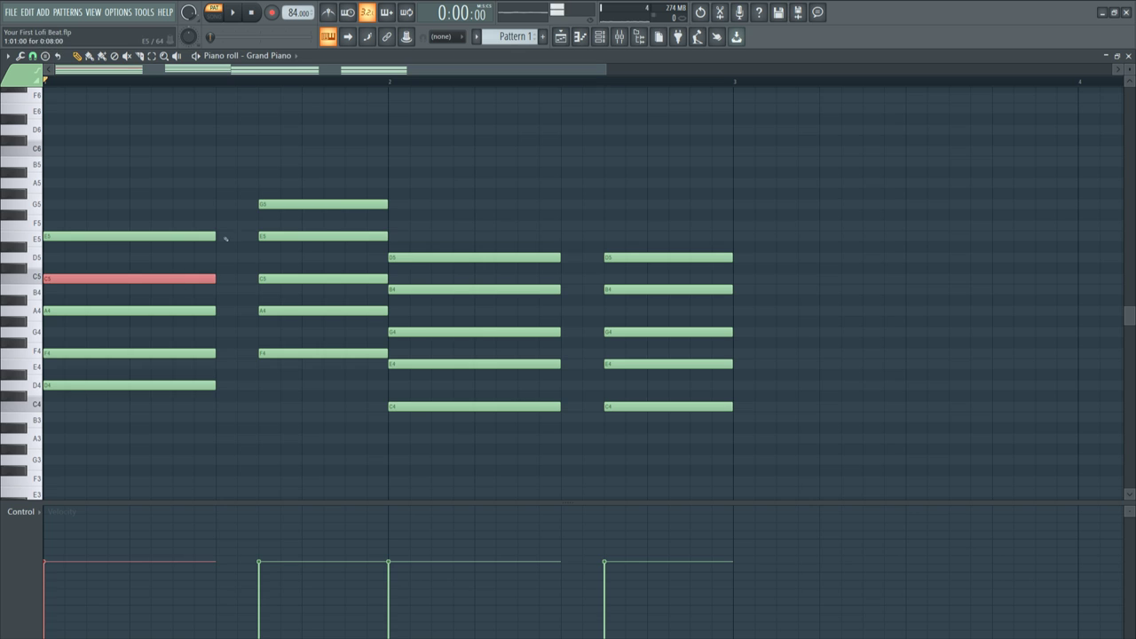
drag(299, 250, 323, 237)
ctrl+shift+click(467, 289)
drag(615, 303, 649, 285)
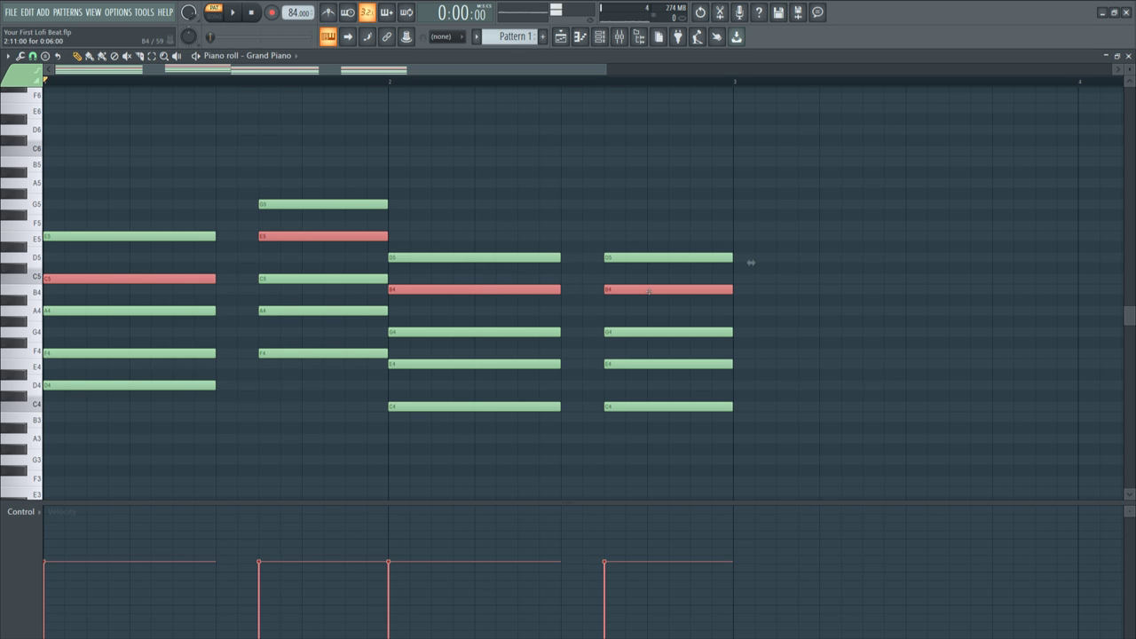
key(ctrl+Down)
key(space)
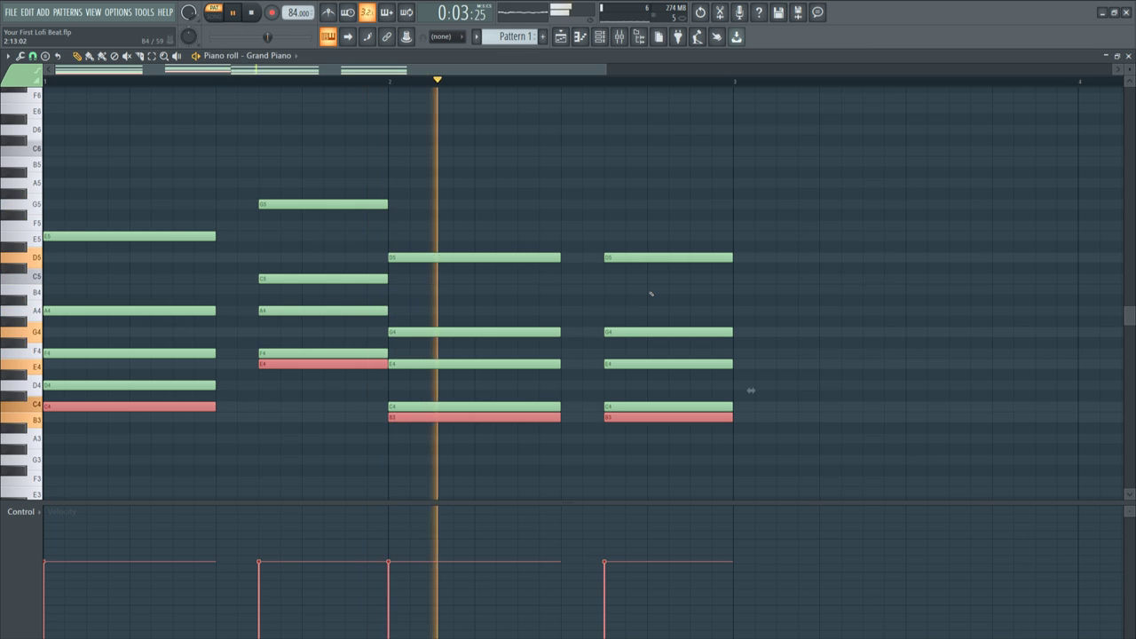
key(space)
key(ctrl+Up)
key(ctrl+d)
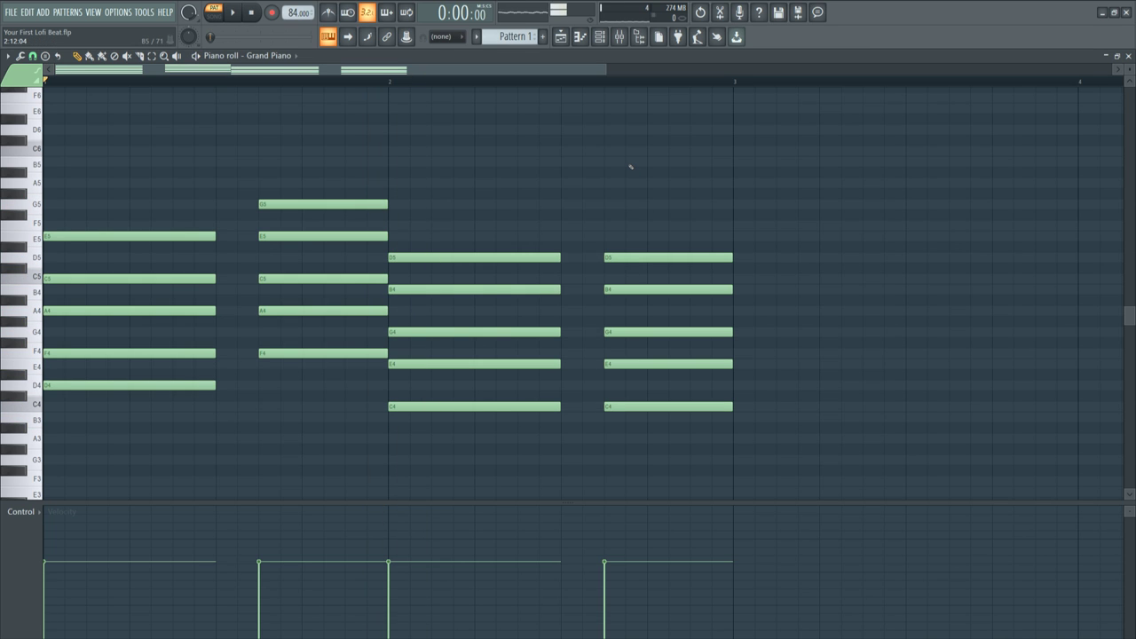
- Play the chord progression in its original voicing and close the piano roll
key(space)
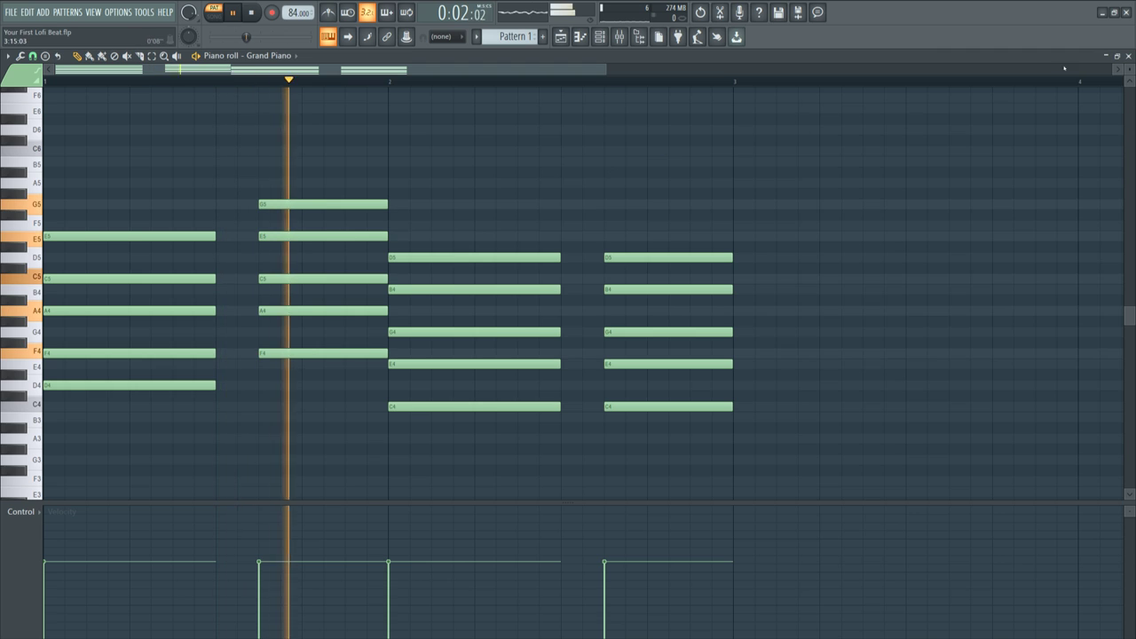
key(space)
click(1128, 56)
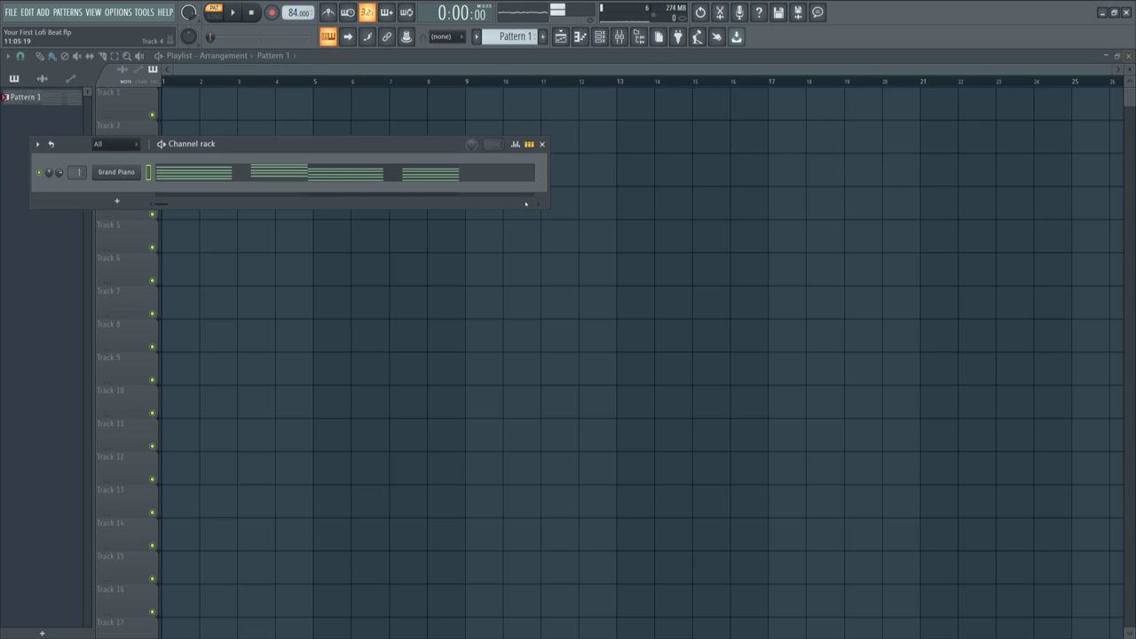
- Replace the Grand Piano channel's instrument with Rhodes from the Keyboard pack and listen to the pattern
click(638, 37)
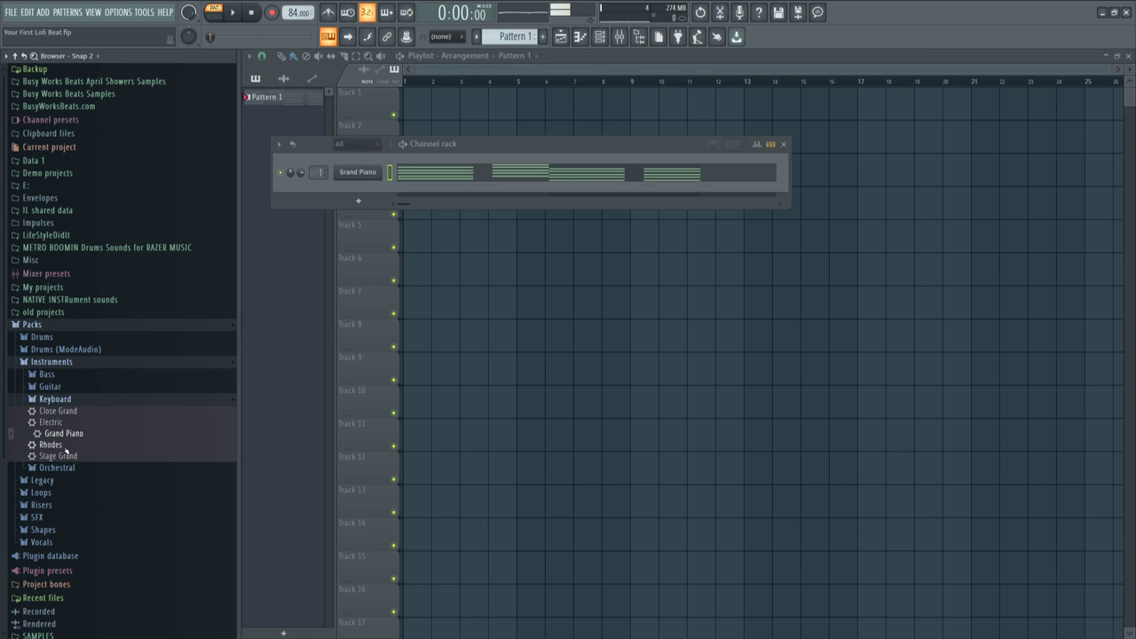
drag(64, 447, 363, 175)
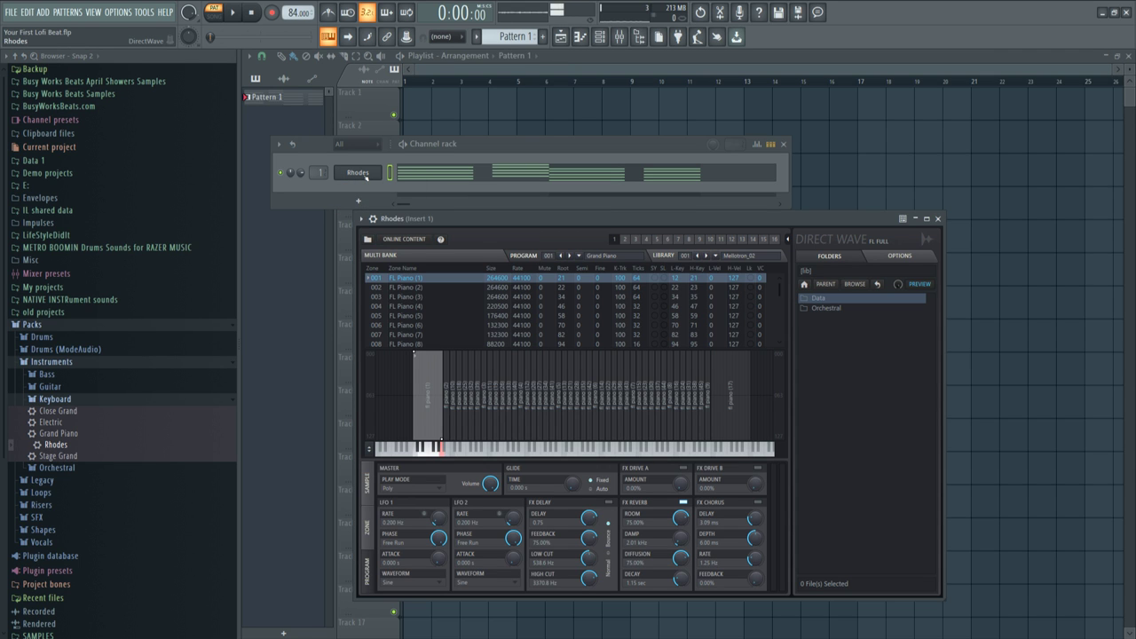
key(space)
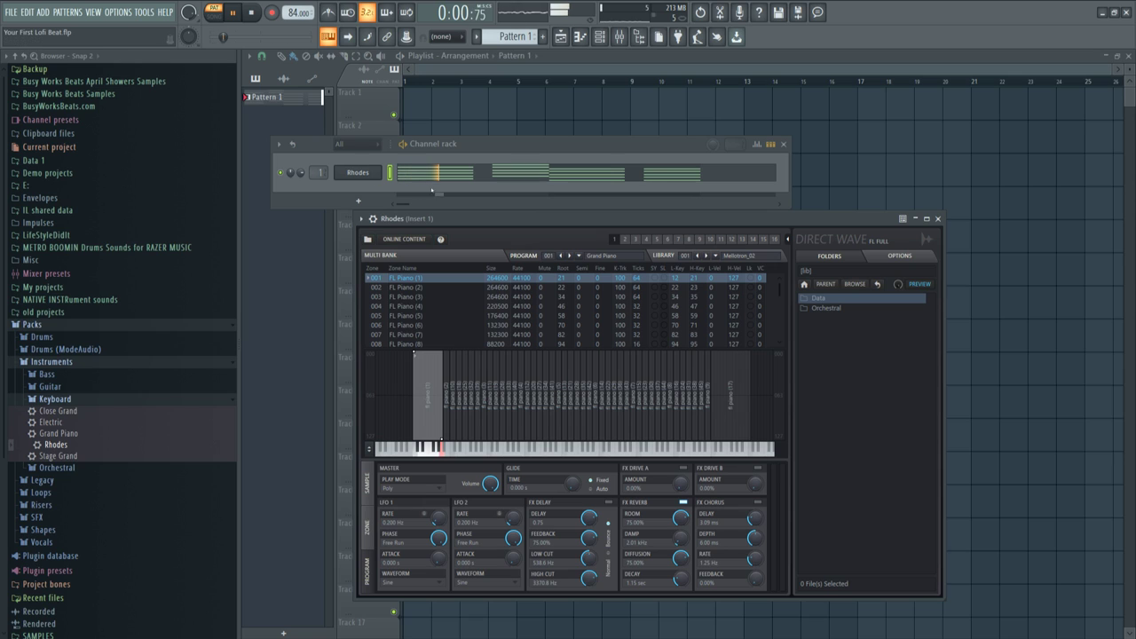
key(space)
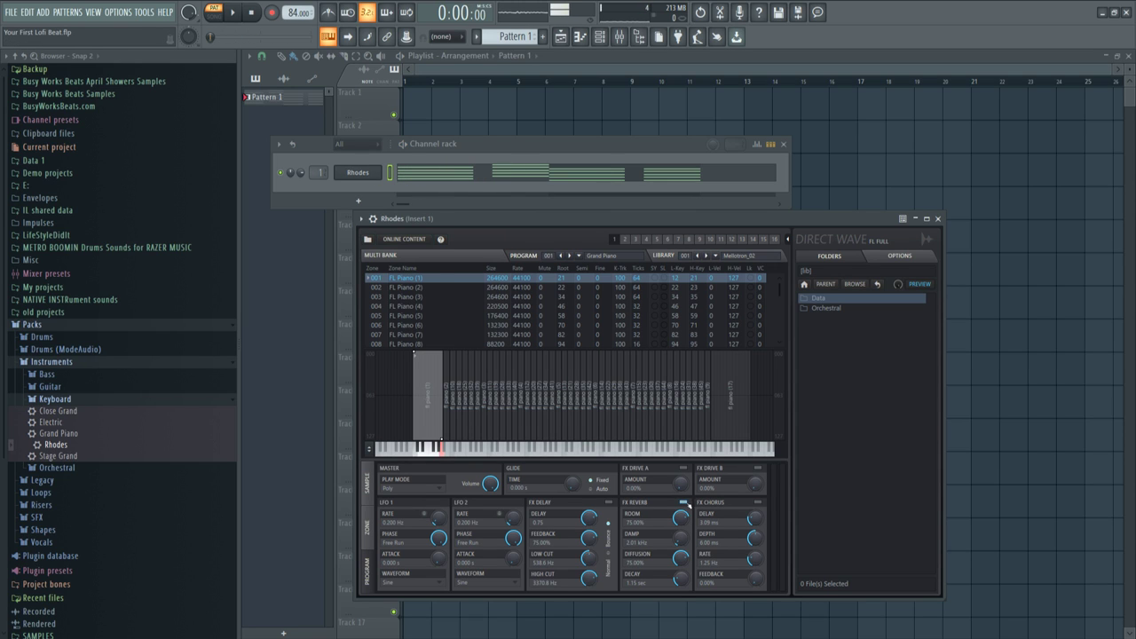
key(space)
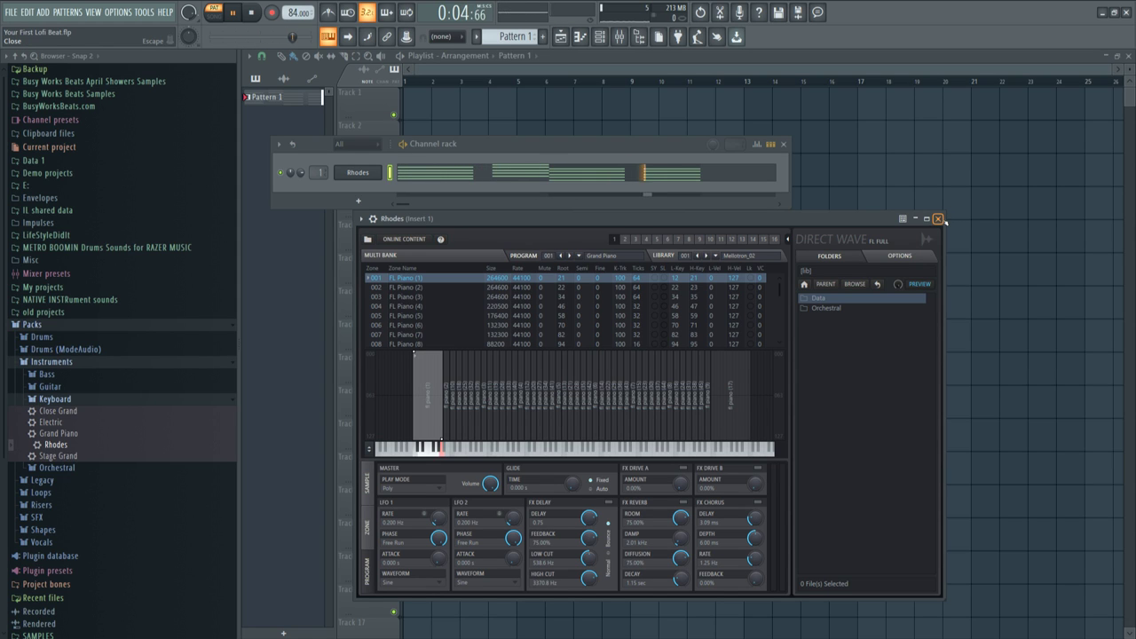
key(space)
click(937, 218)
- Load Fruity Delay 3 into the first effect slot of mixer Insert 1
click(619, 37)
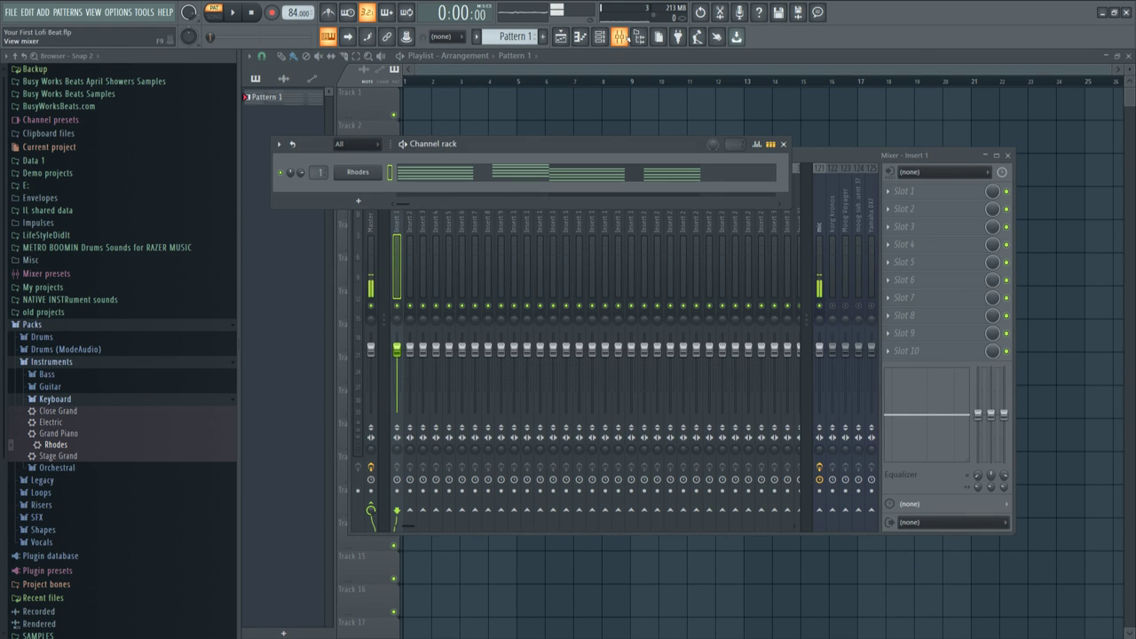
click(619, 37)
click(627, 38)
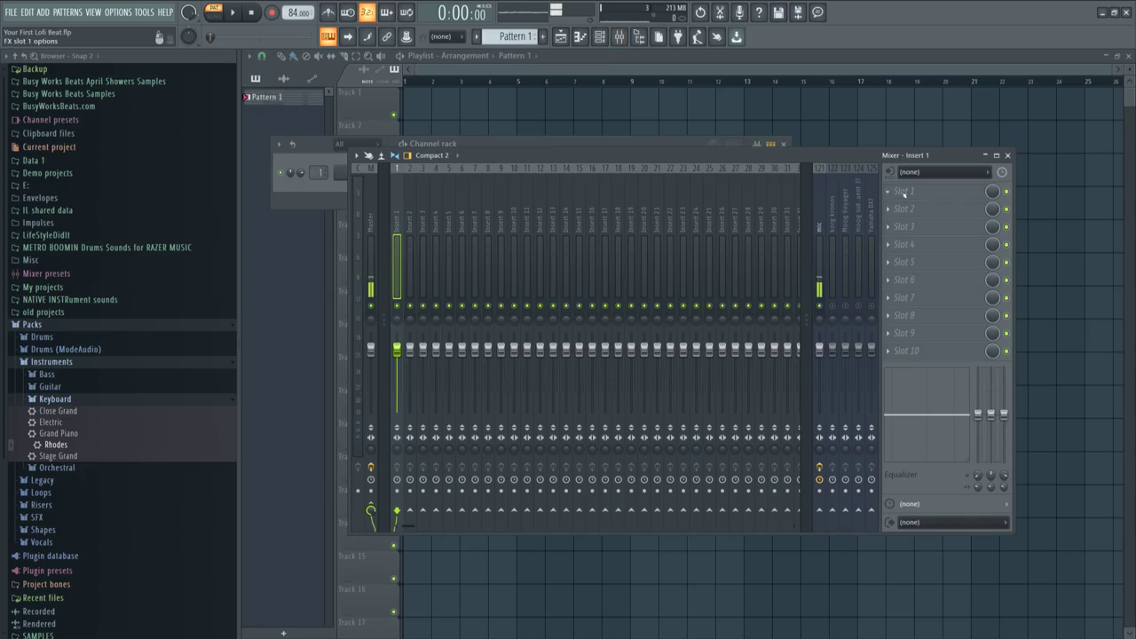
click(974, 192)
scroll(551, 306, down, 3)
scroll(507, 323, up, 3)
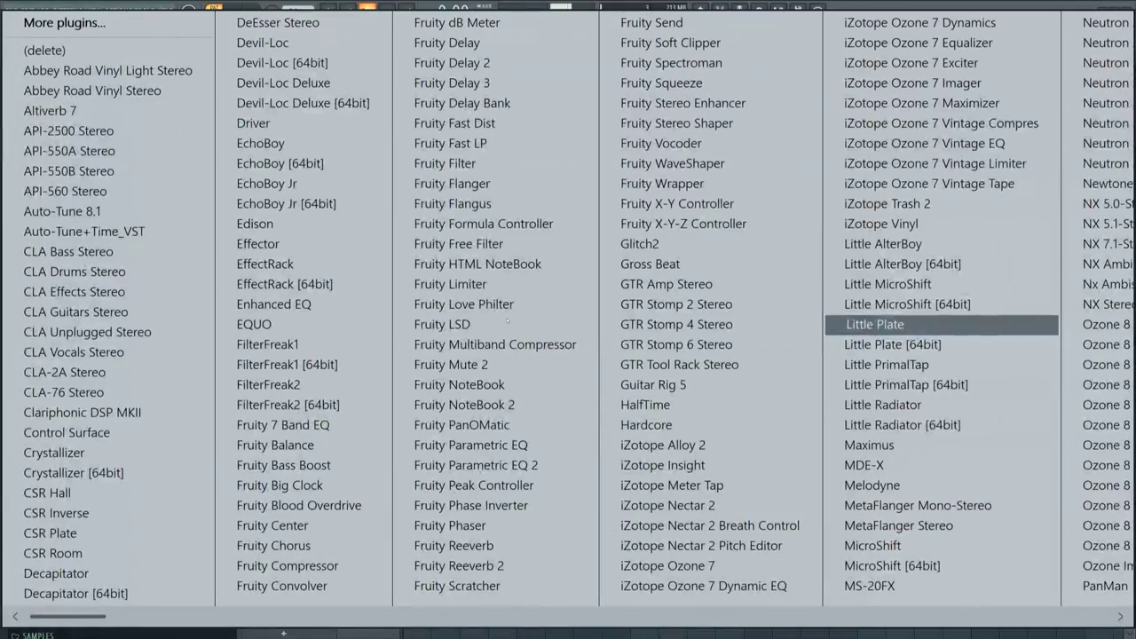
click(508, 84)
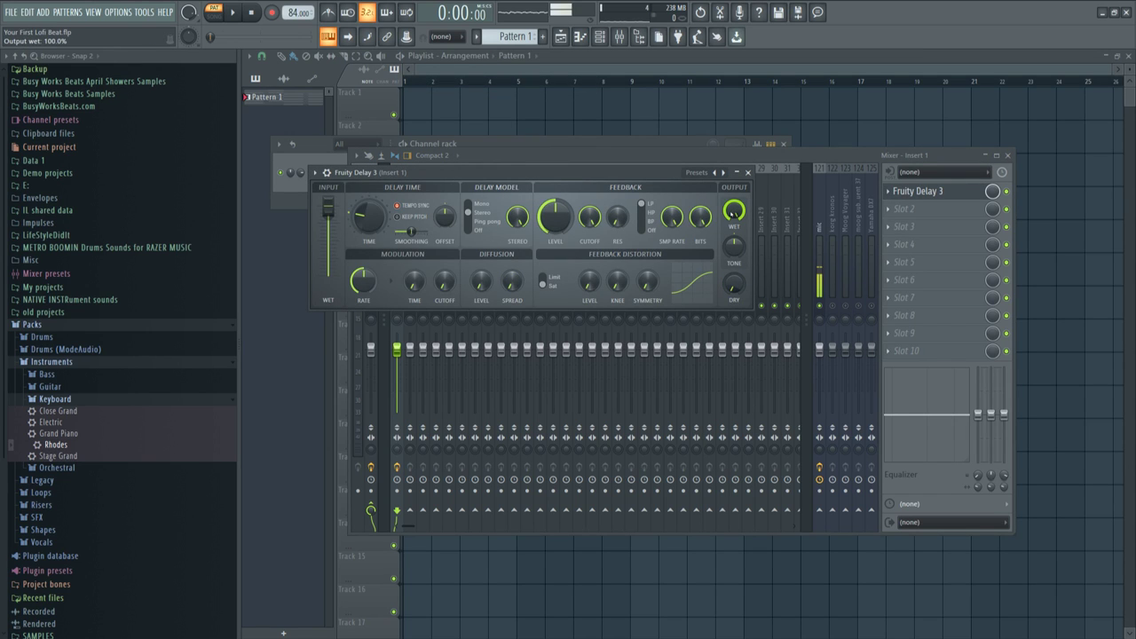
- Turn Fruity Delay 3's feedback level and delay time fully down and set its modulation time to 47.2% while auditioning the pattern
drag(554, 216, 553, 241)
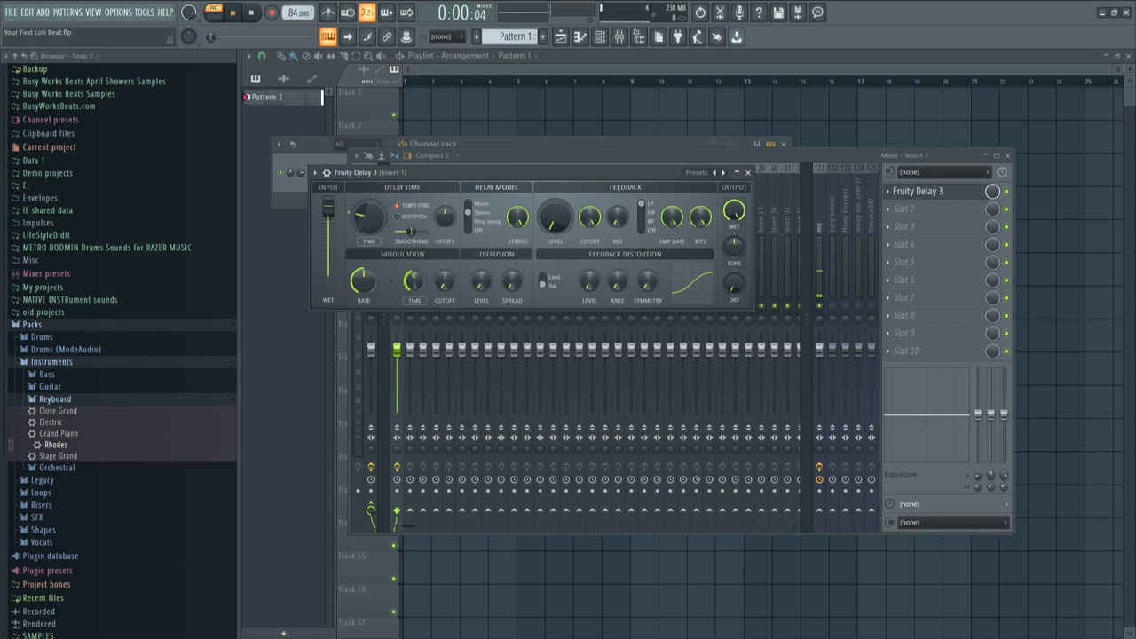
key(space)
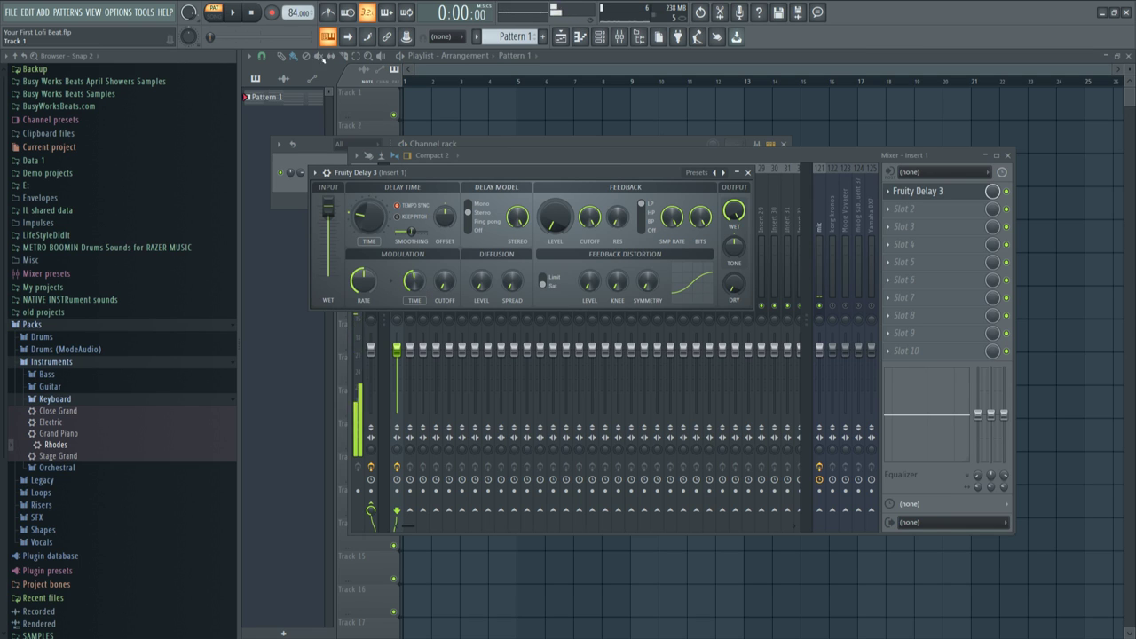
click(254, 15)
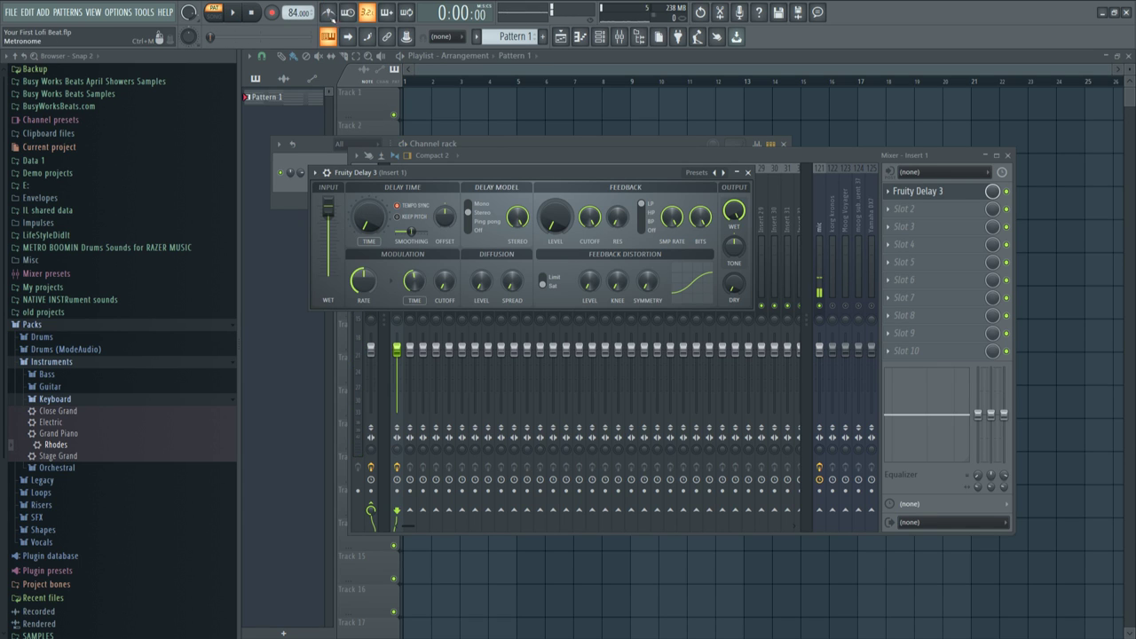
key(space)
key(space)
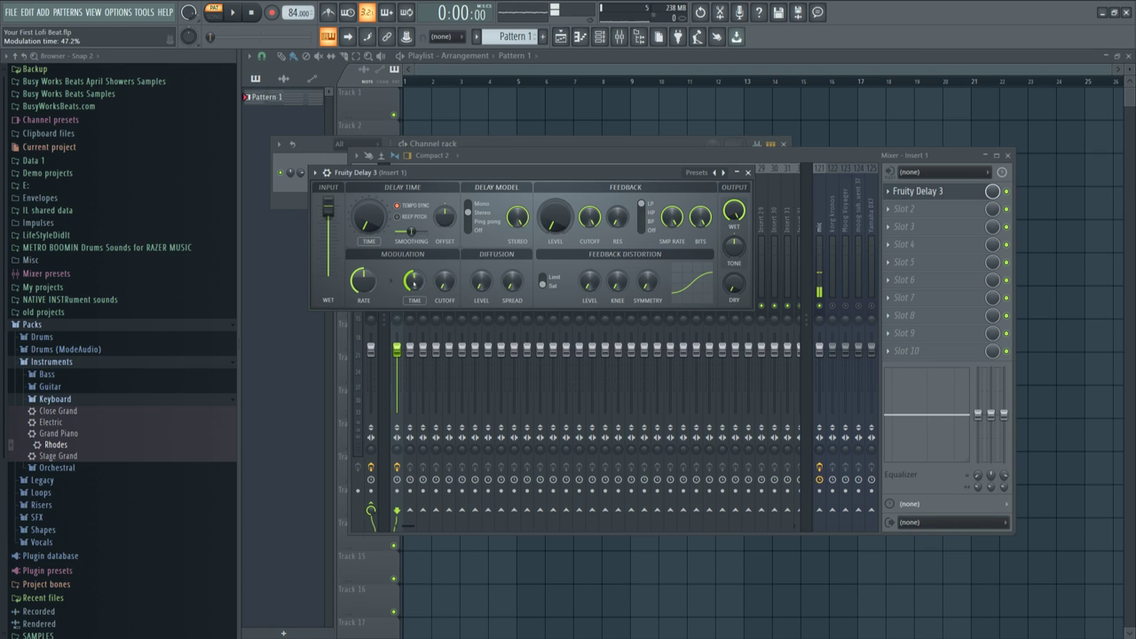
- Try Fruity Delay 3's modulation time at 63.5% and higher, playing the pattern to compare
key(space)
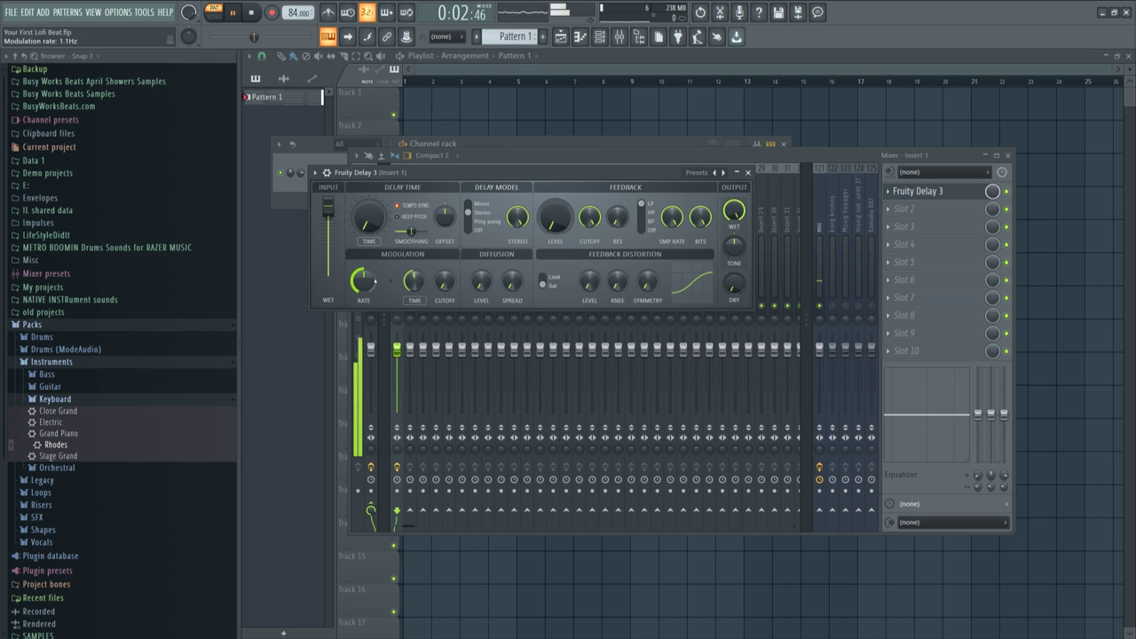
key(space)
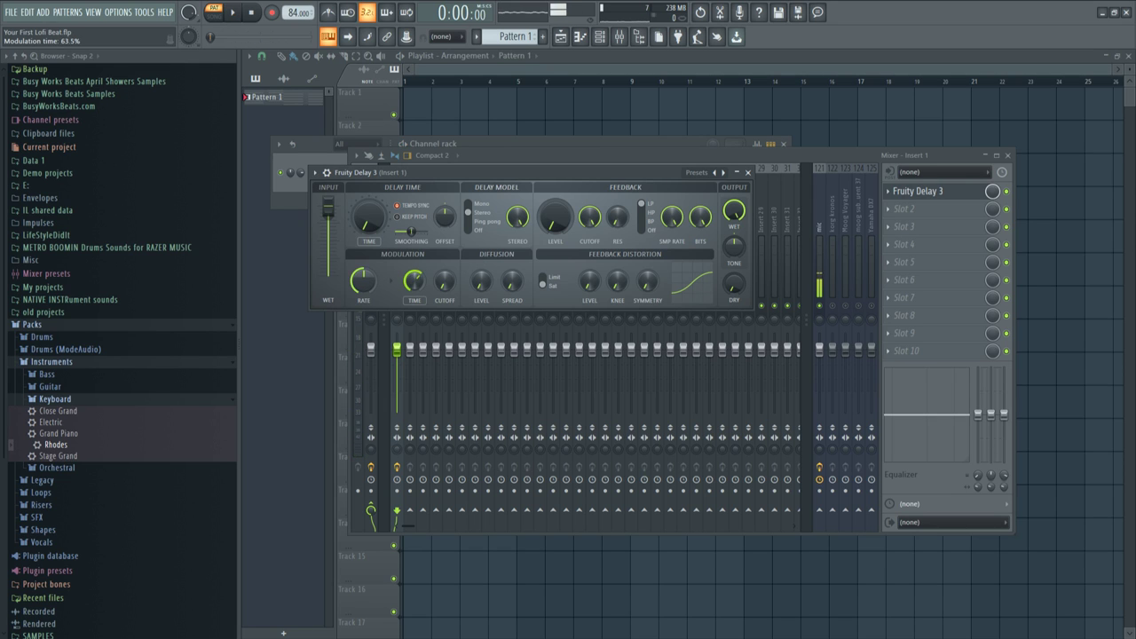
key(space)
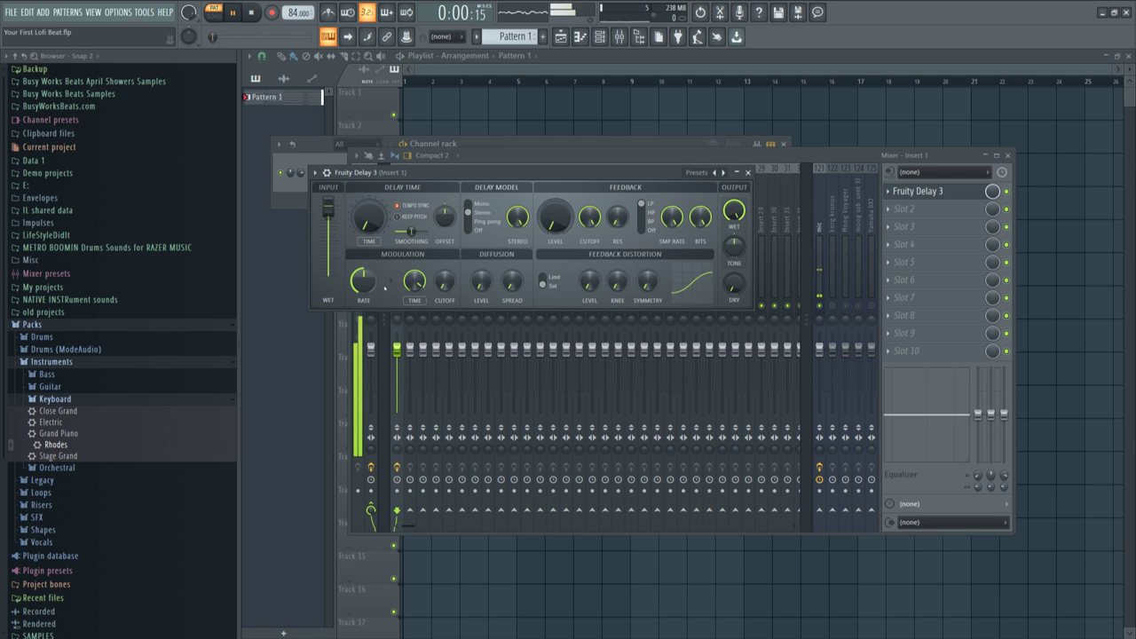
key(space)
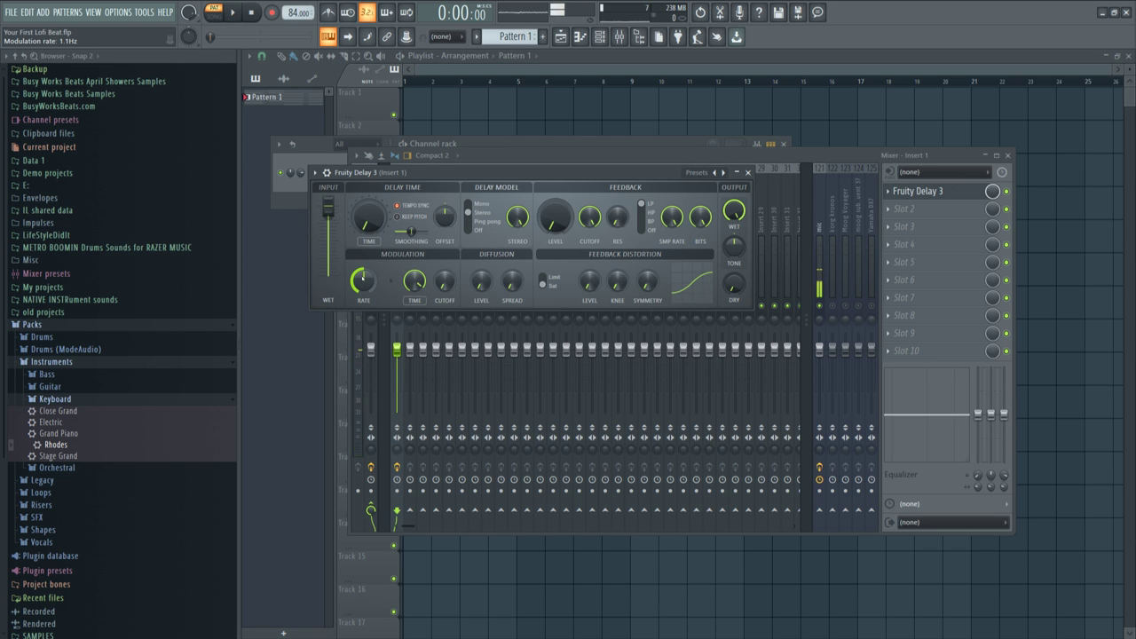
- Try a 0.3 Hz modulation rate with the modulation time reduced to 58.6% and lower, listening to the pattern
key(space)
drag(363, 282, 363, 289)
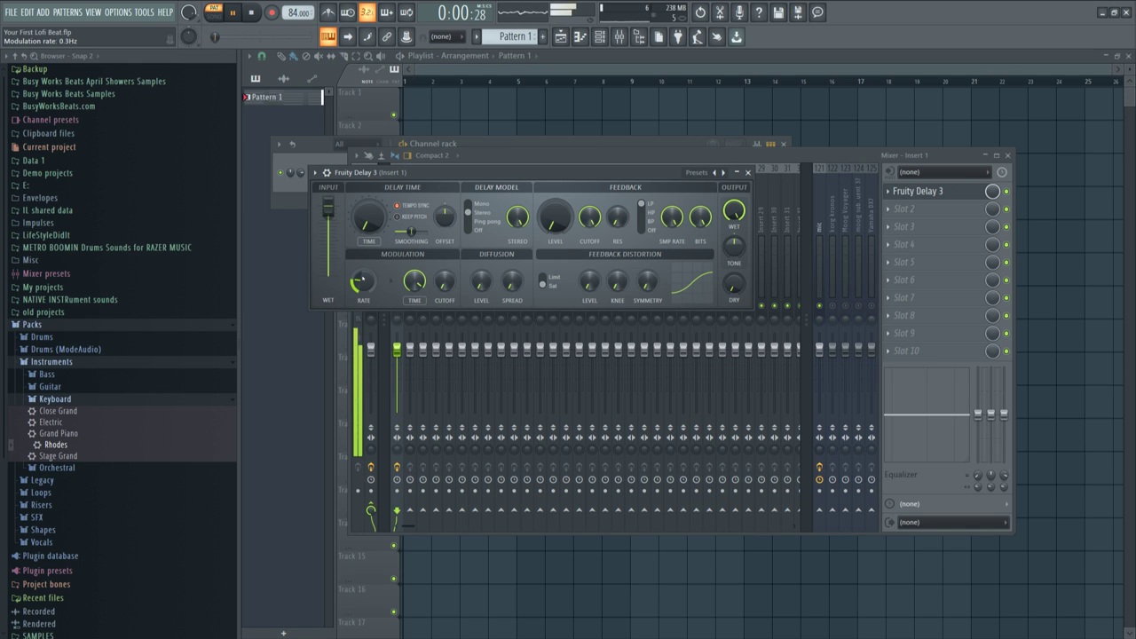
key(space)
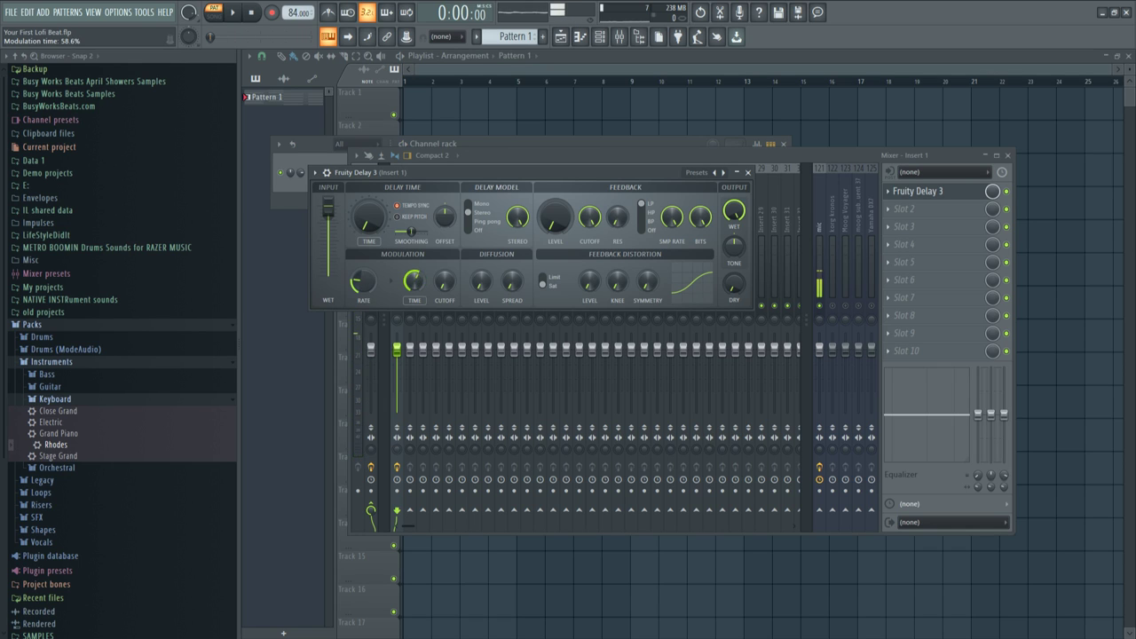
key(space)
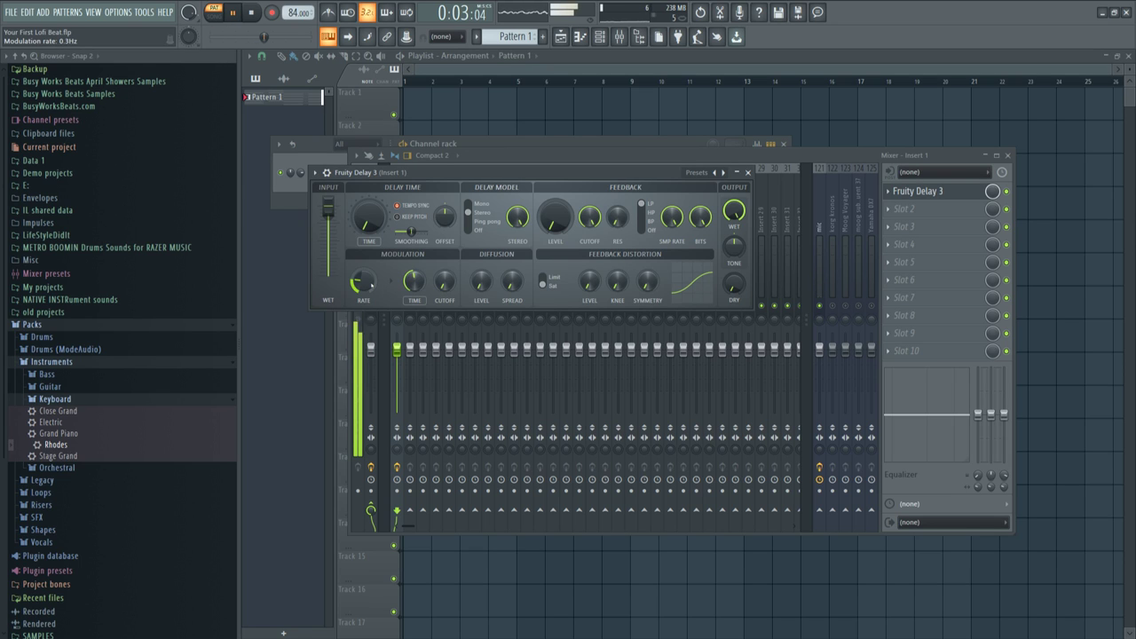
key(space)
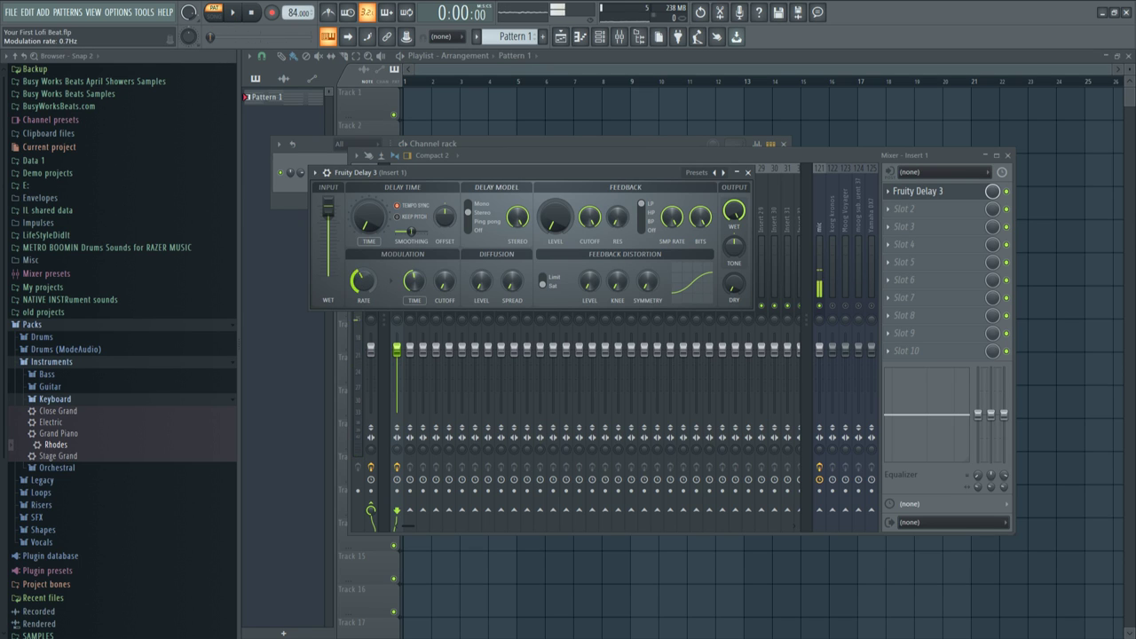
- Set Fruity Delay 3's modulation rate to 1.1 Hz, listen to the pattern, and hide the browser
key(space)
drag(363, 281, 363, 287)
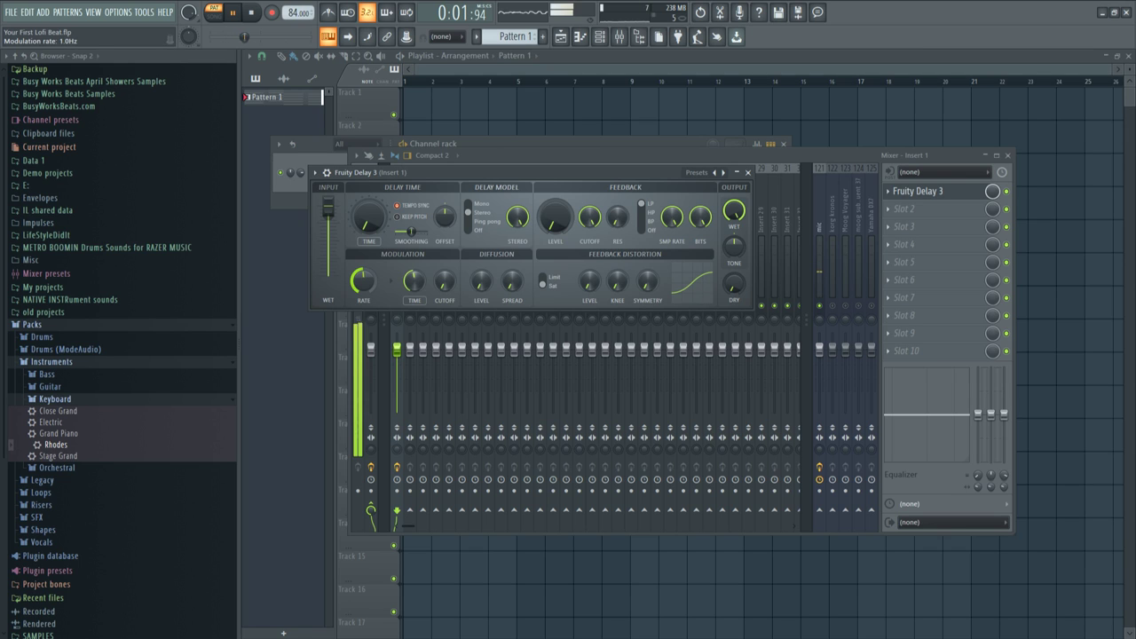
key(space)
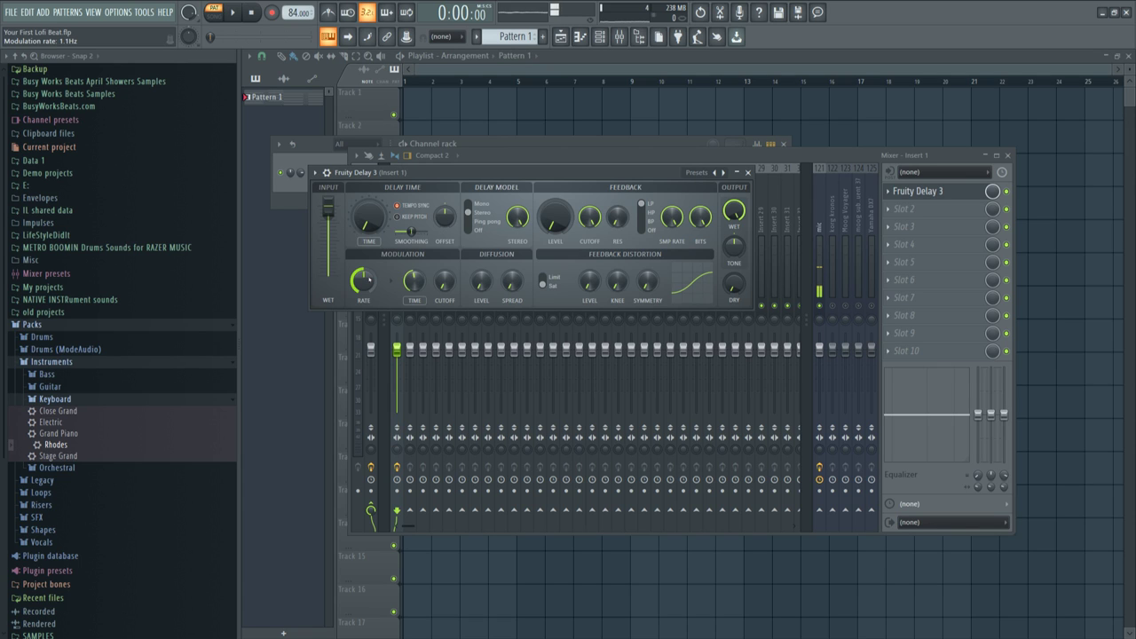
key(space)
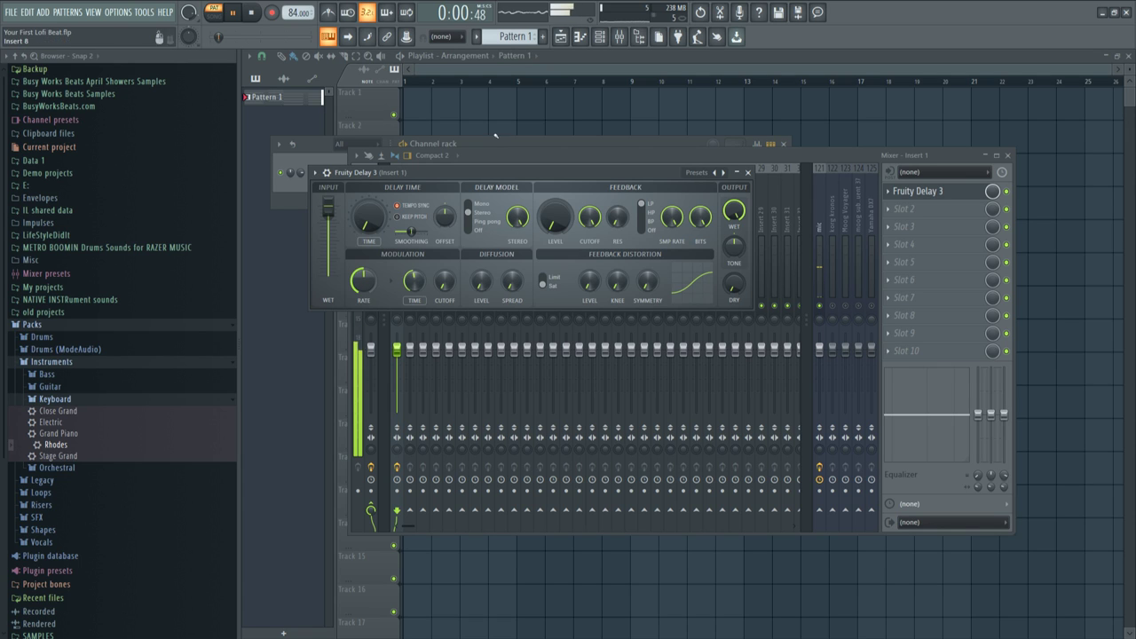
key(space)
click(645, 44)
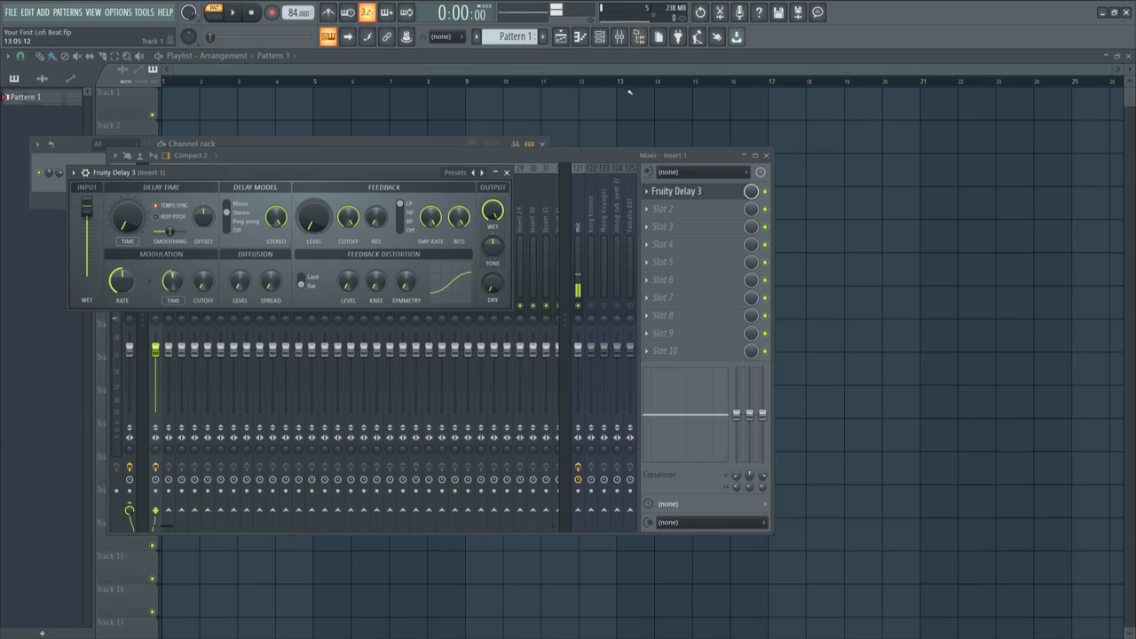
- Load Patcher into slot 2 of Insert 1's effects and bypass it
click(687, 213)
scroll(686, 213, right, 2)
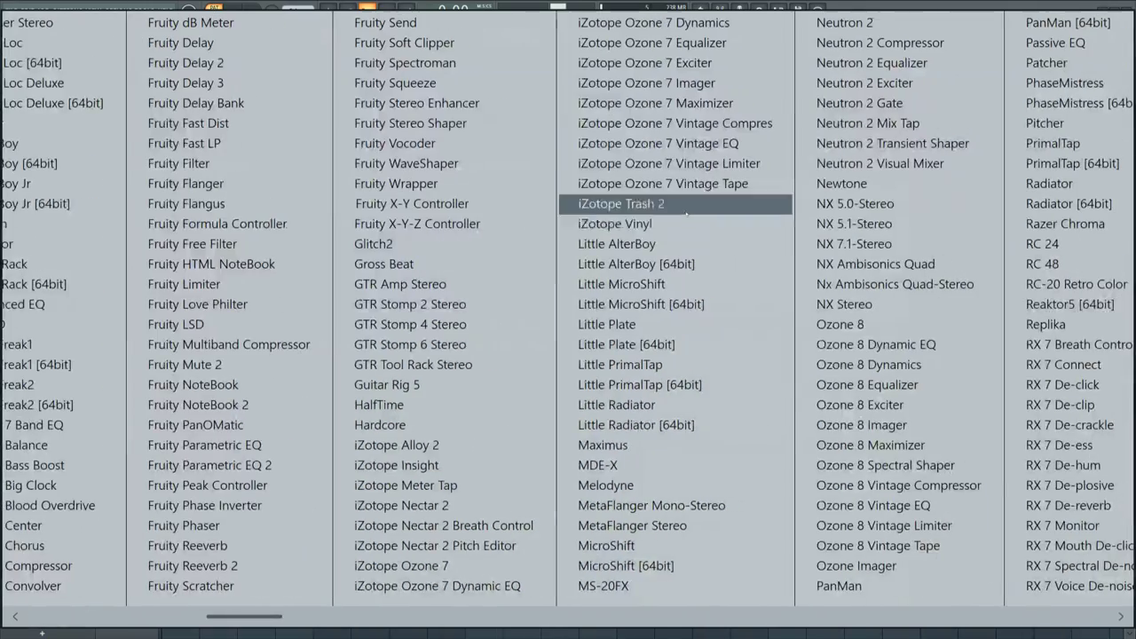
scroll(685, 218, right, 2)
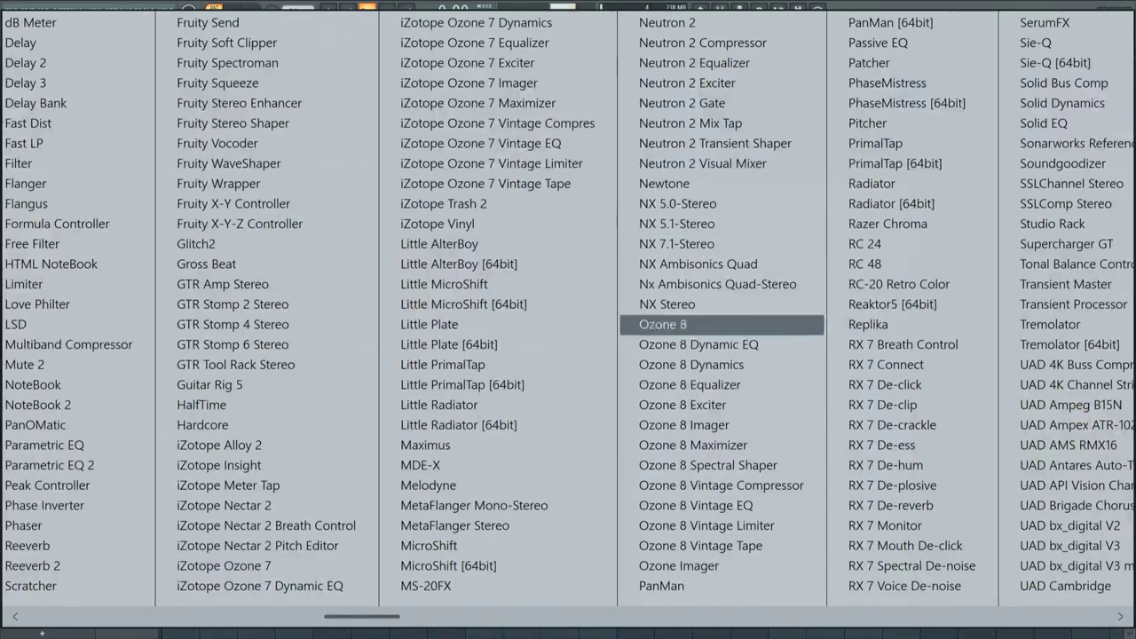
click(890, 64)
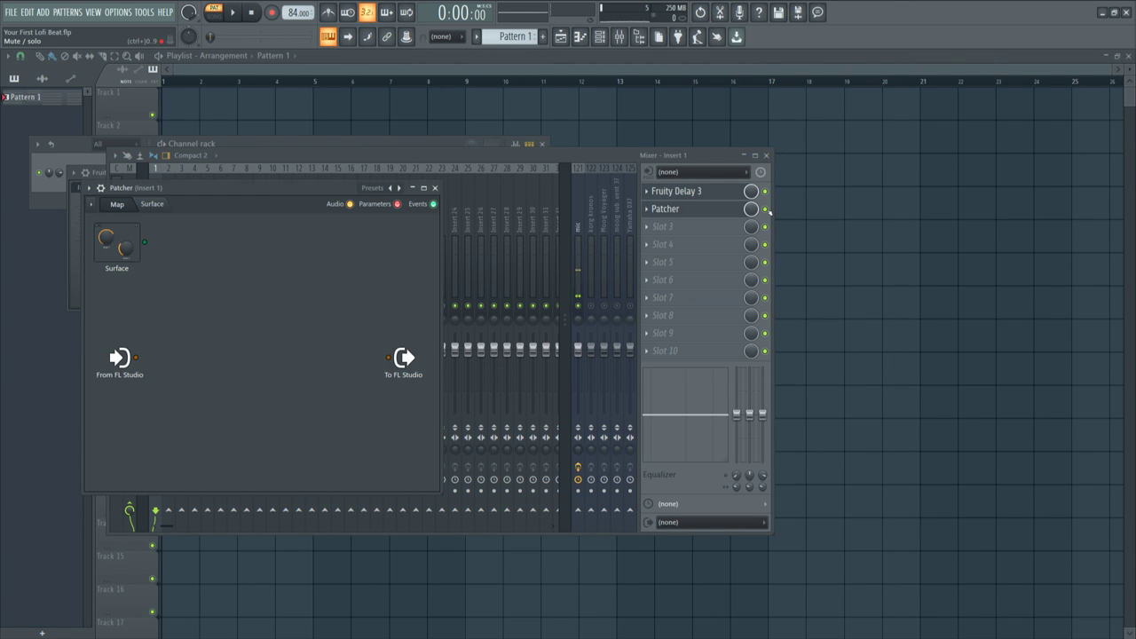
click(767, 210)
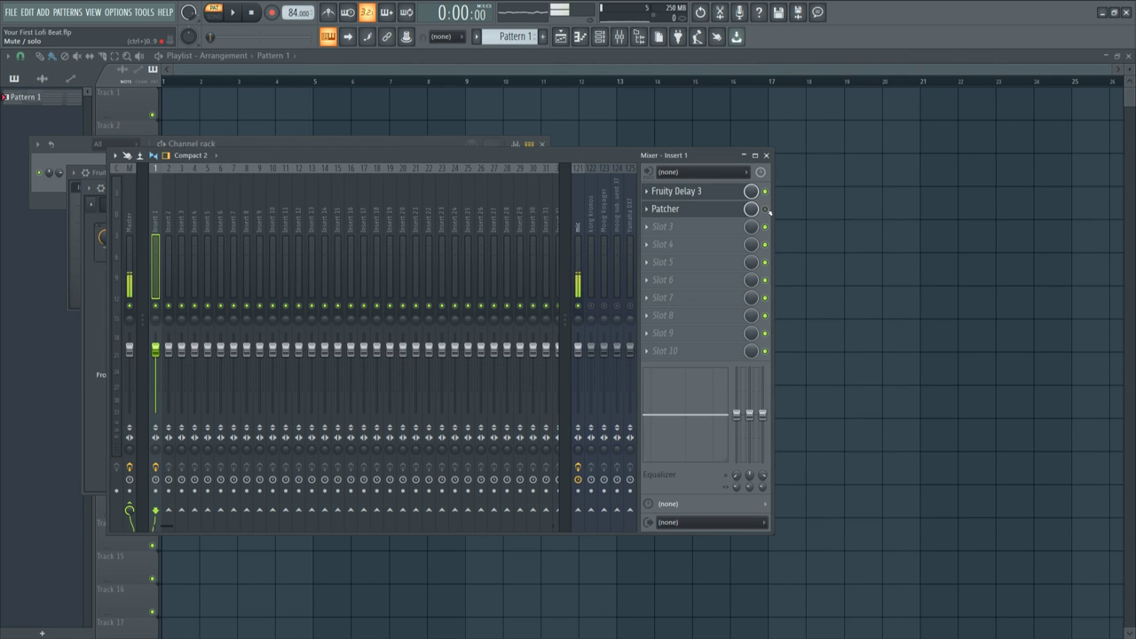
- Load the 1K Doubler preset in Patcher, enable the effect slot and bring up the doubler's surface
click(701, 210)
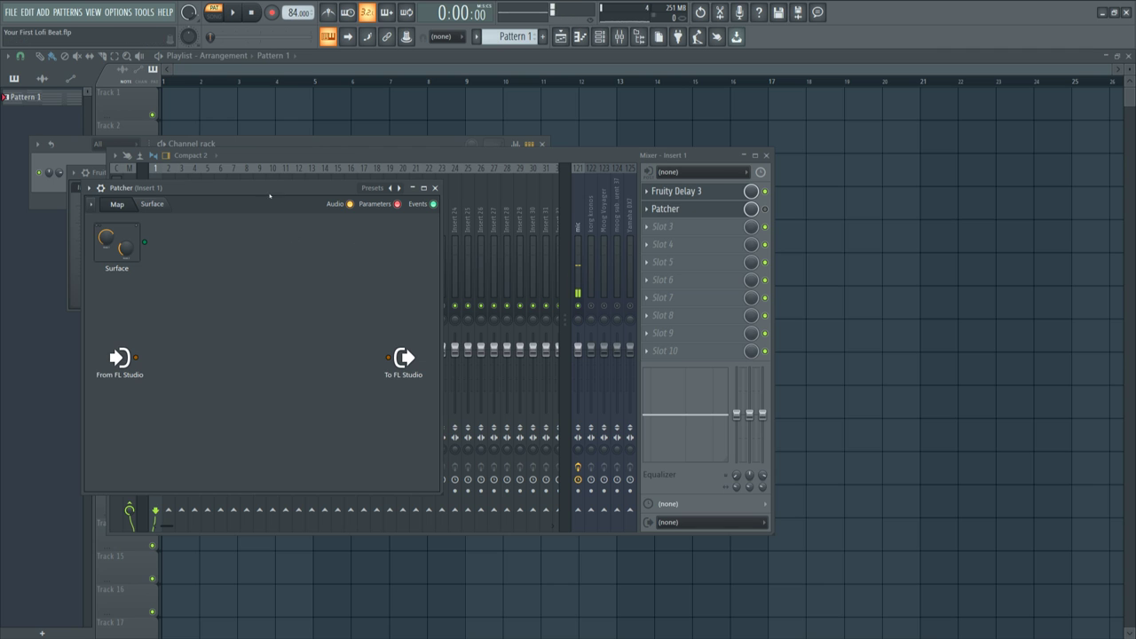
drag(270, 196, 352, 201)
click(420, 202)
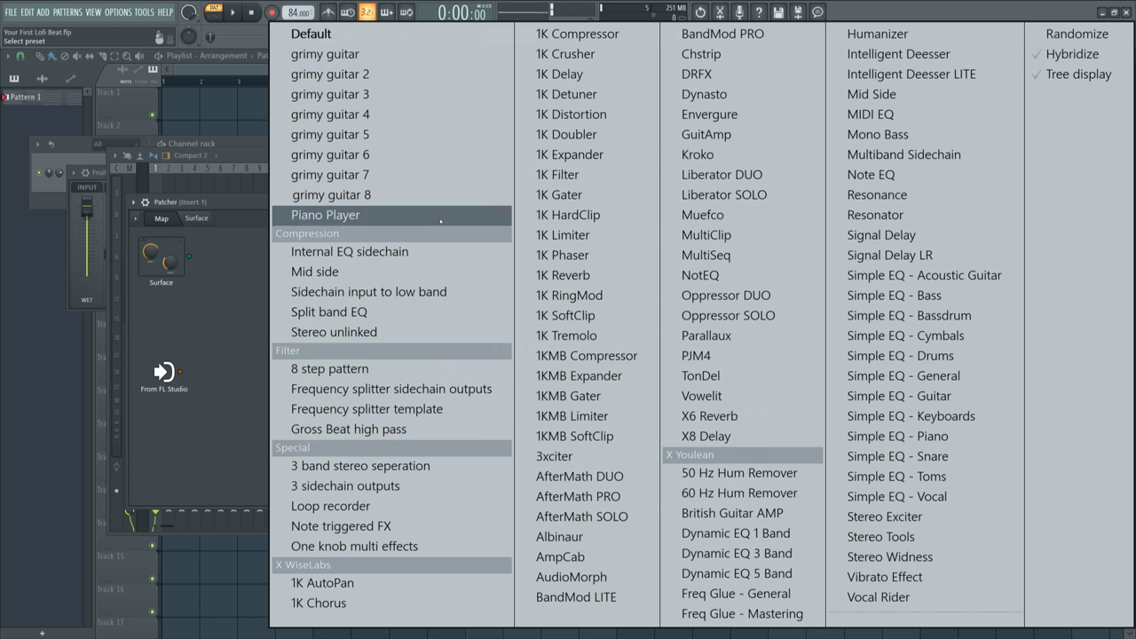
click(597, 135)
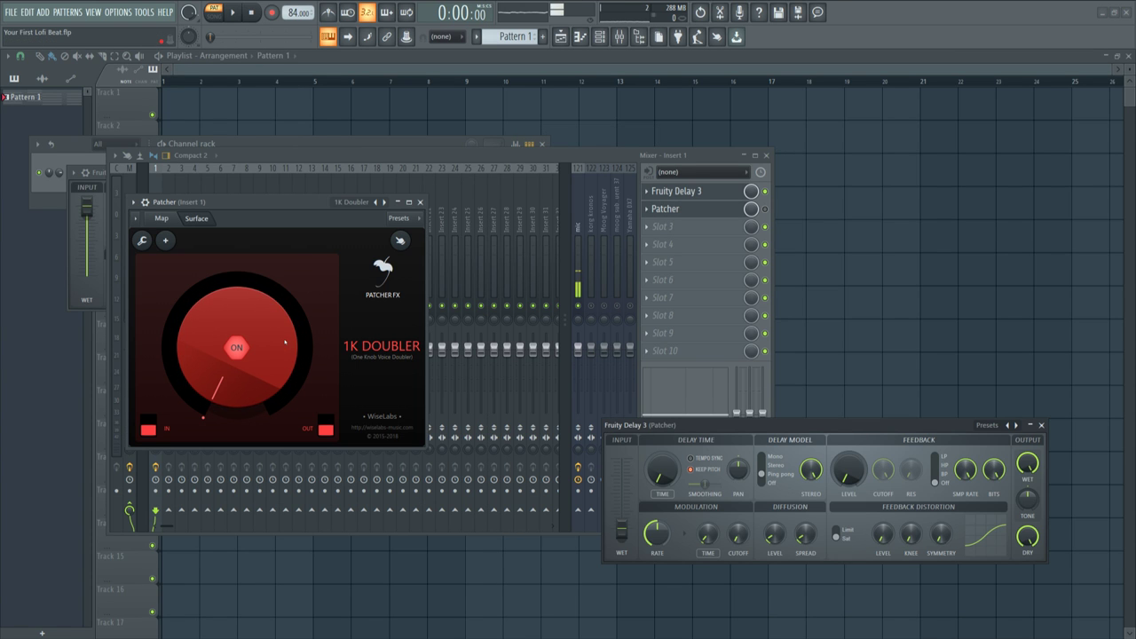
click(765, 210)
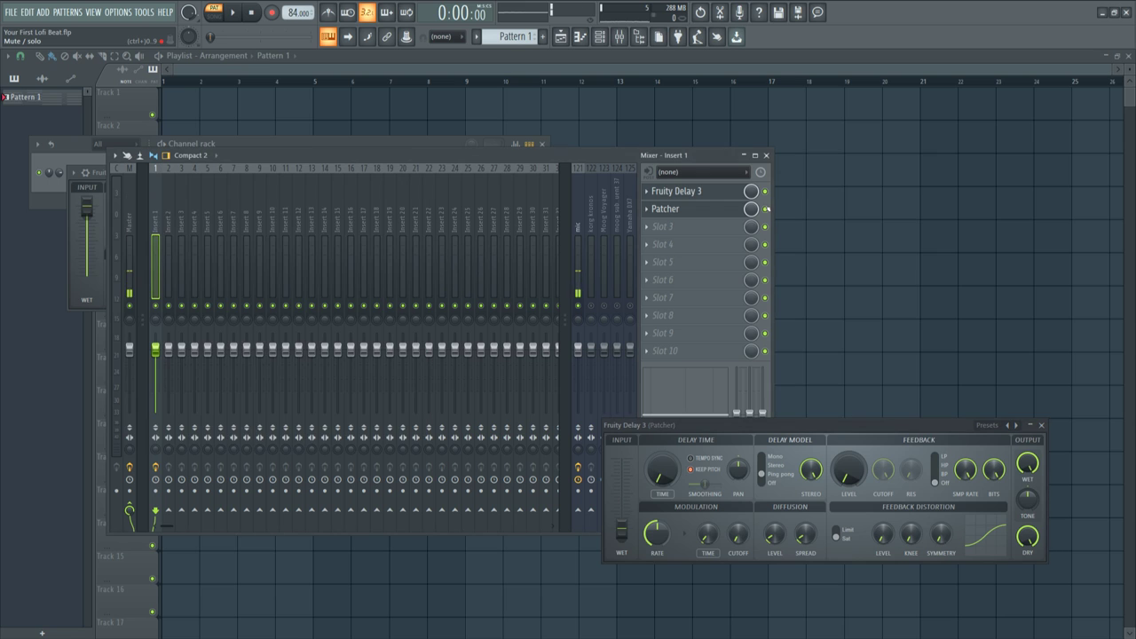
click(665, 208)
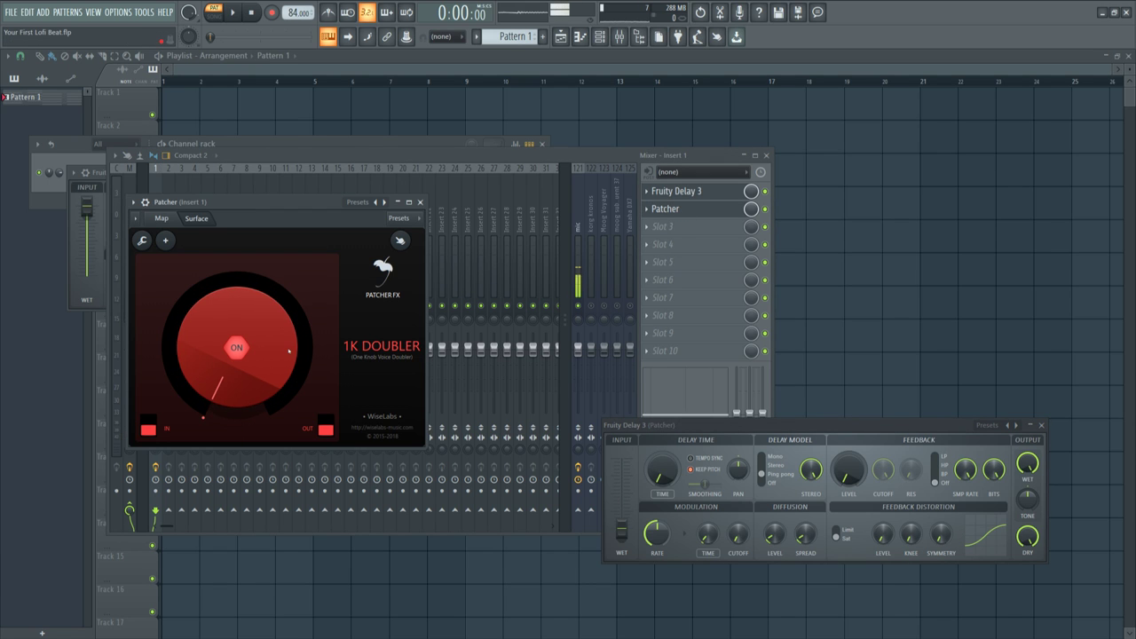
- Turn up the 1K Doubler knob and set Patcher's Fruity Delay 3 modulation time to 31.6% while playing the pattern
key(space)
drag(205, 406, 205, 292)
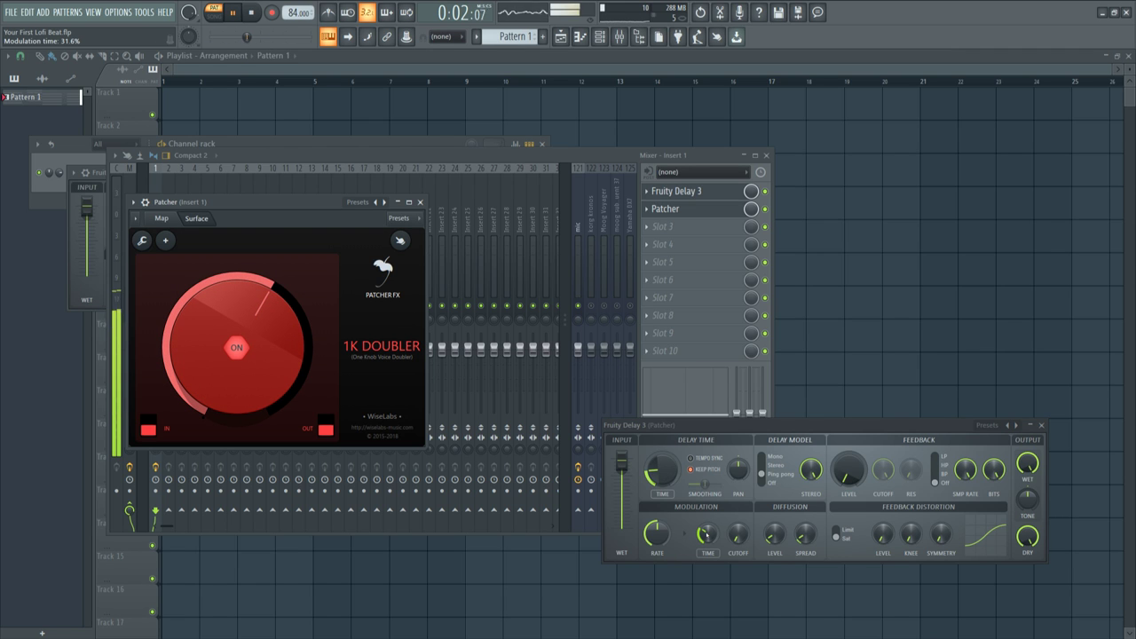
key(space)
- Reduce the modulation time of the Fruity Delay 3 in slot 1 during playback and close both delay windows
click(689, 190)
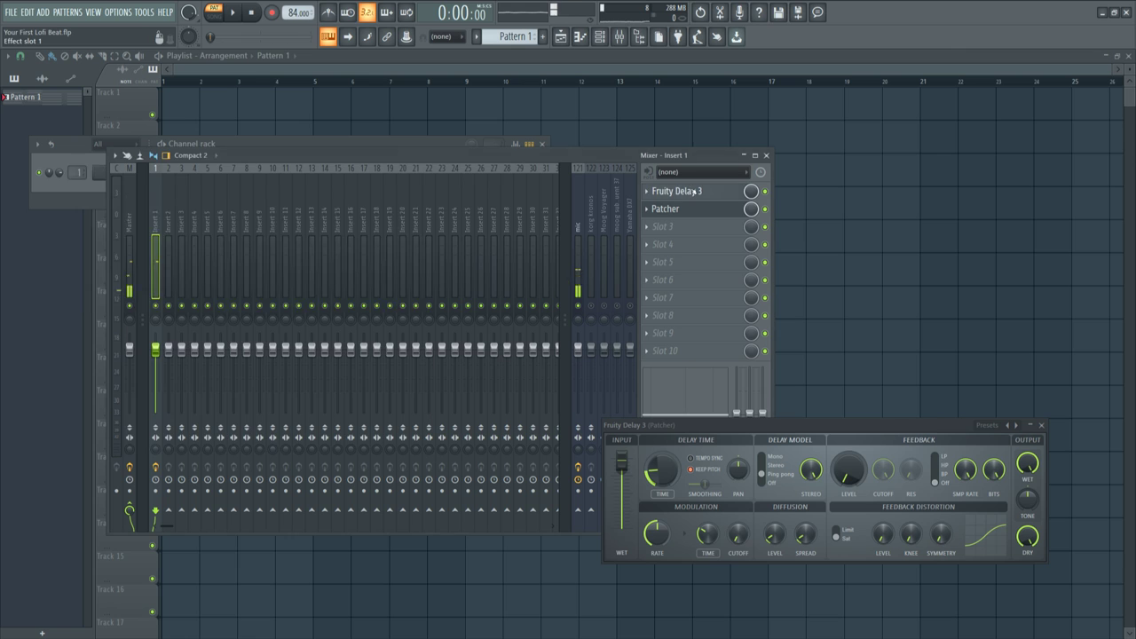
click(690, 190)
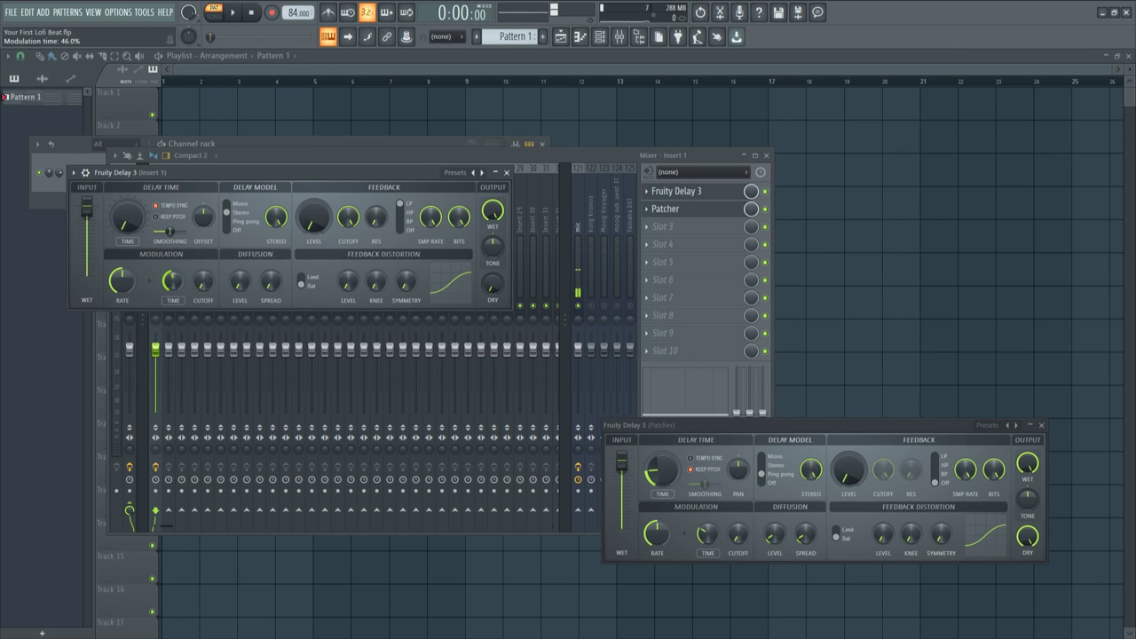
key(space)
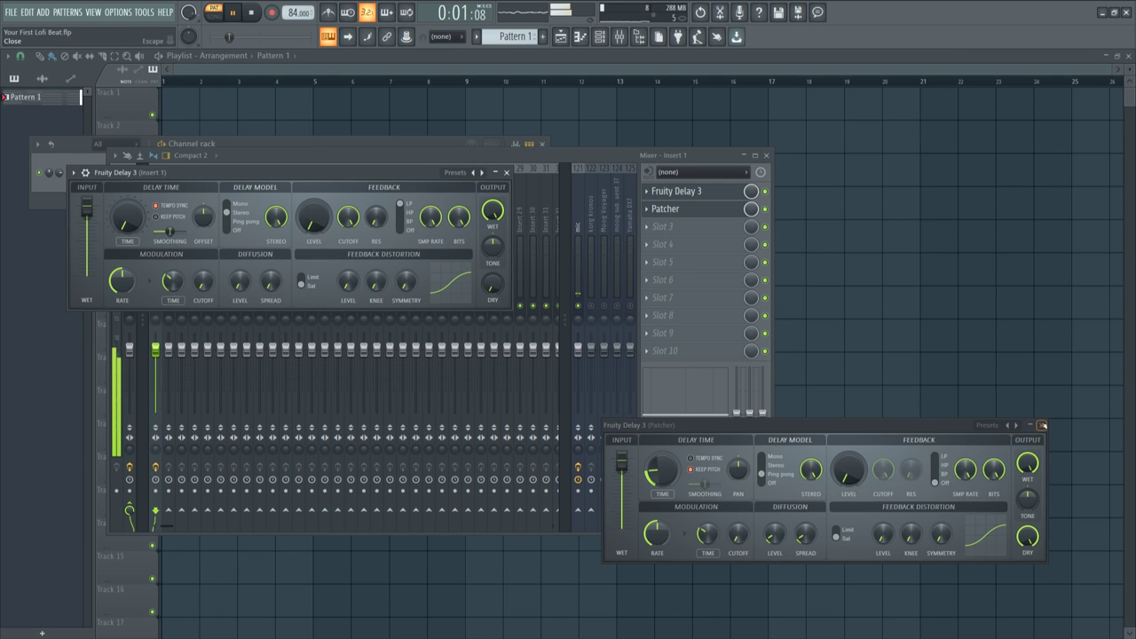
click(1041, 425)
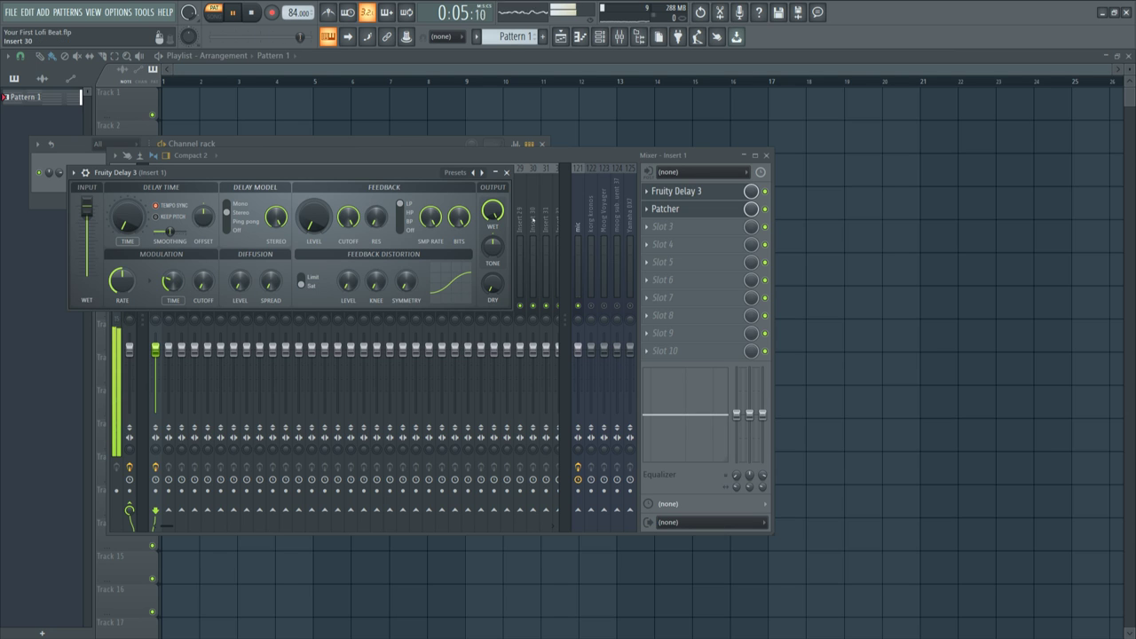
click(507, 172)
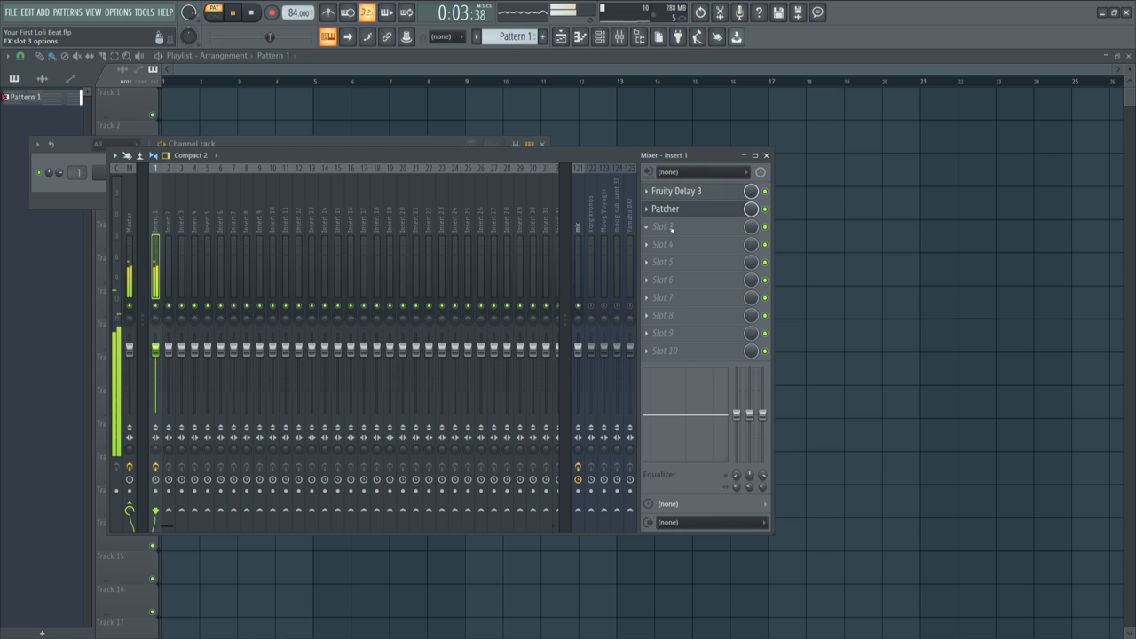
- Examine the Rhodes chord notes in the piano roll while the pattern plays
click(98, 189)
click(189, 173)
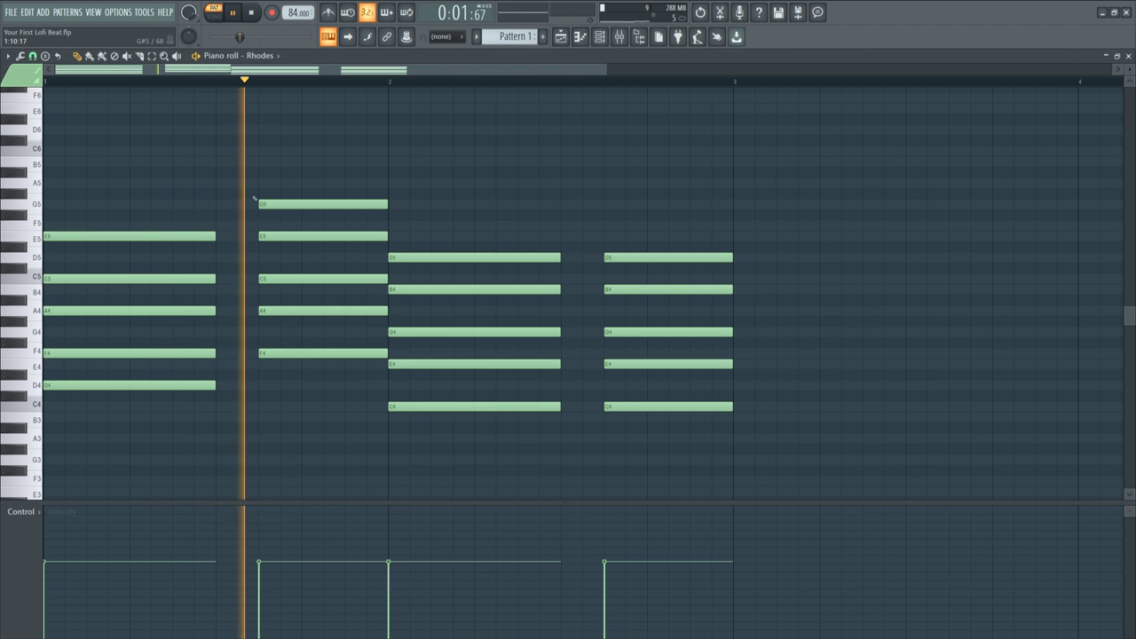
scroll(203, 202, up, 3)
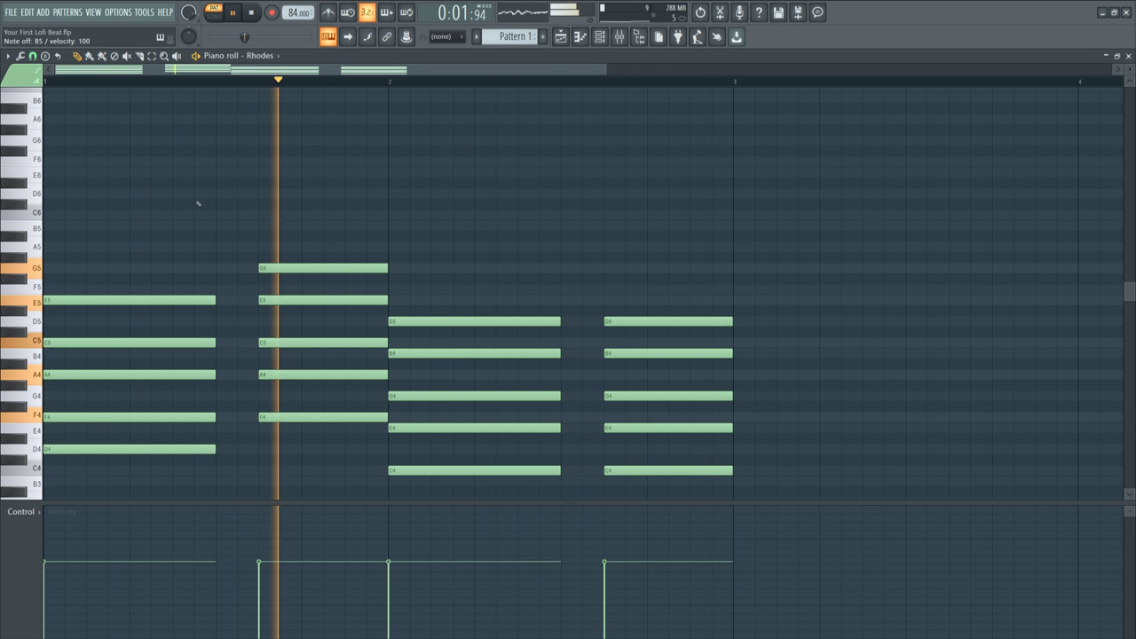
scroll(217, 202, up, 3)
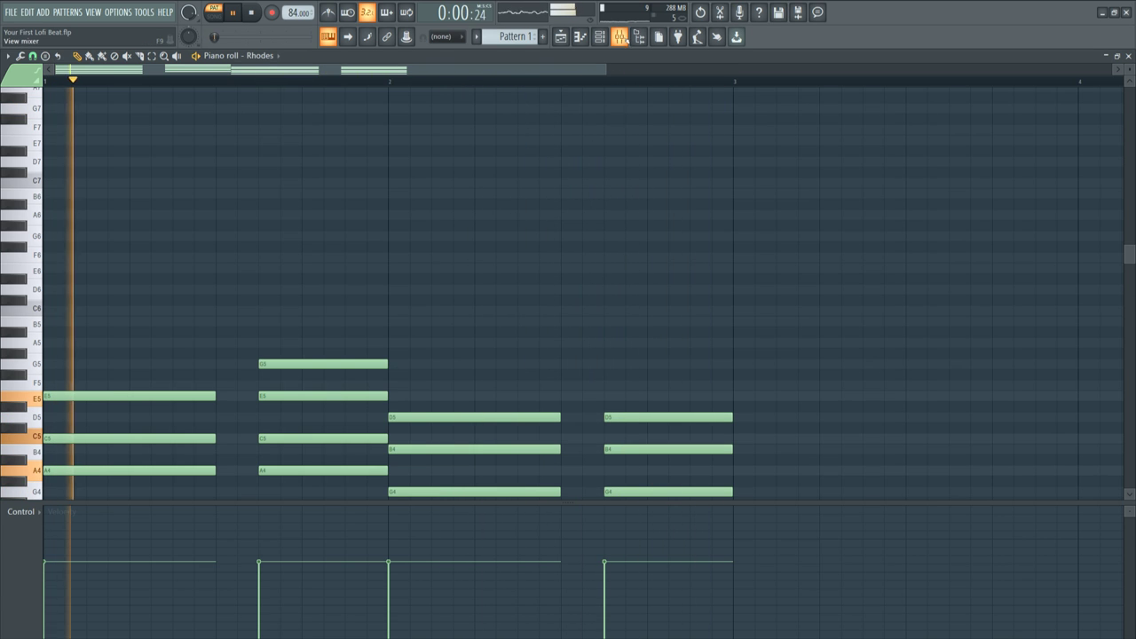
- Stop playback and add Fruity Reeverb 2 in slot 3 and another Fruity Delay 3 in slot 4 of Insert 1
click(620, 39)
key(space)
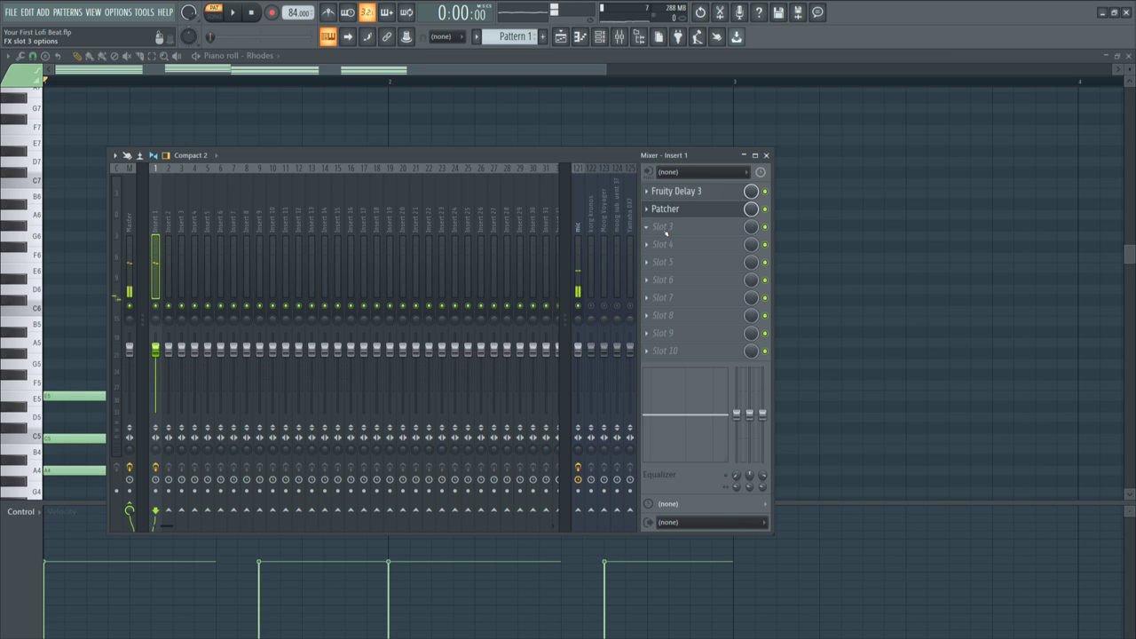
click(666, 232)
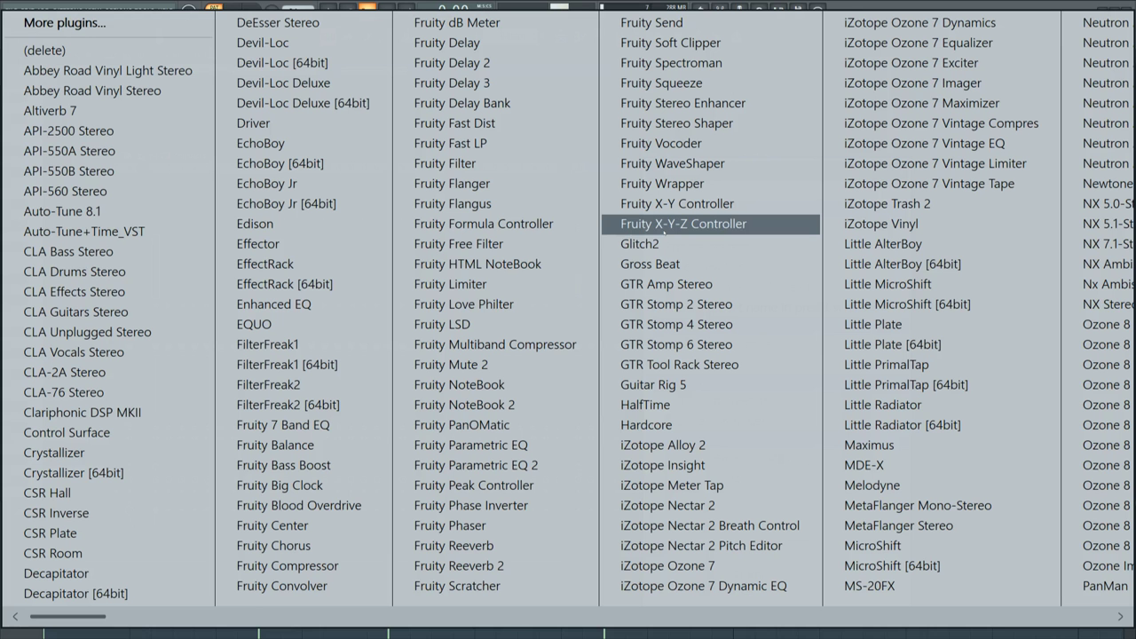
click(535, 562)
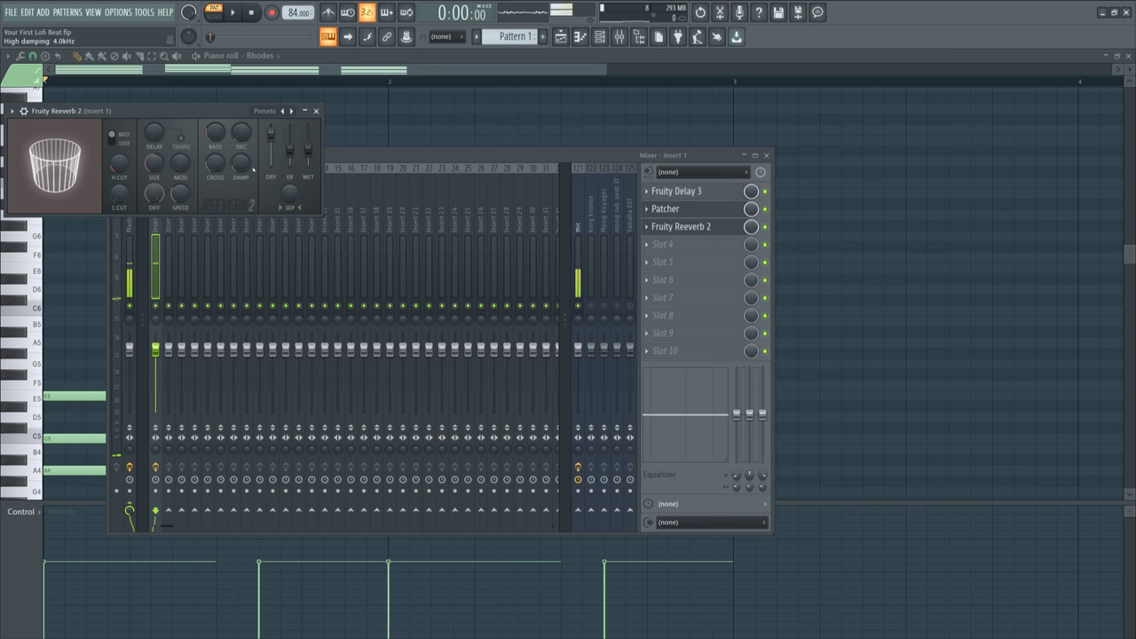
click(668, 253)
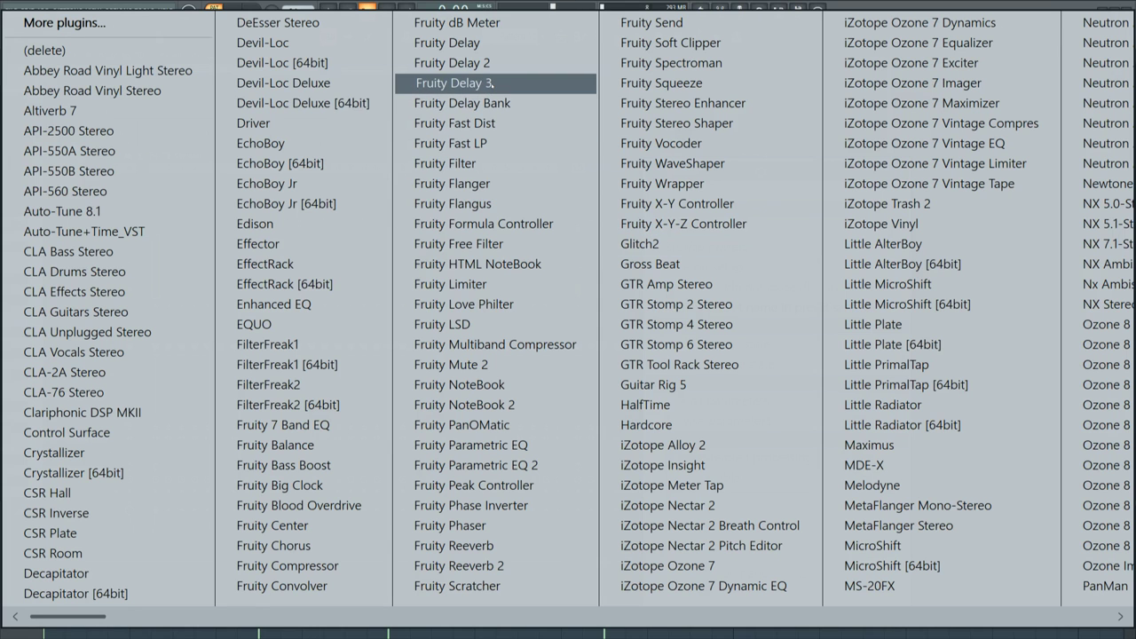
click(479, 82)
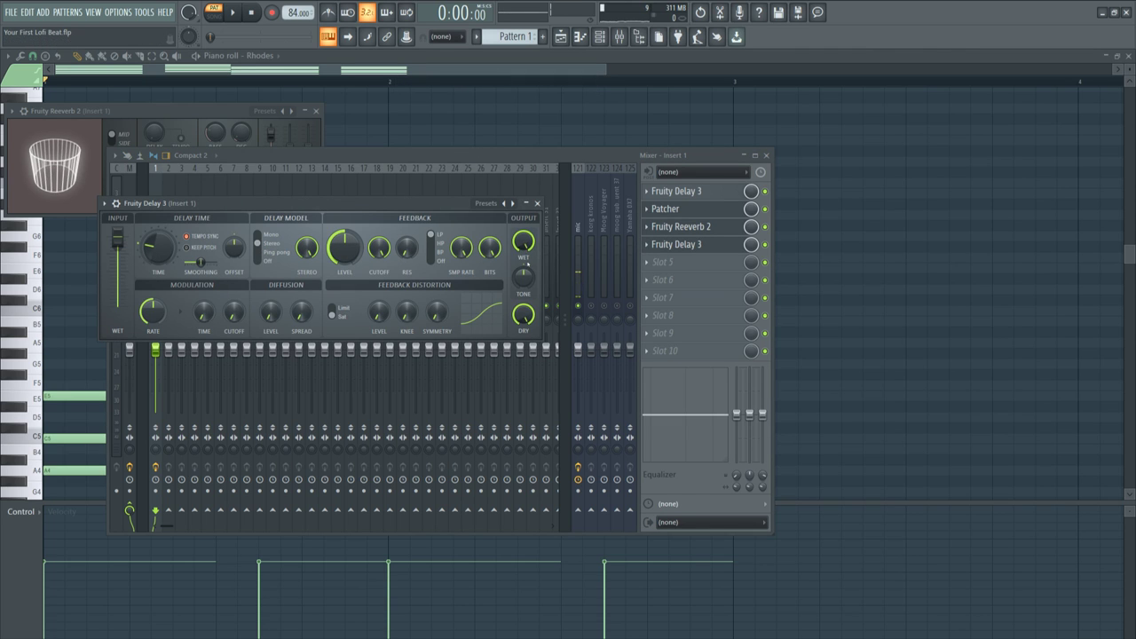
- Lower the wet output and feedback cutoff of the slot 4 Fruity Delay 3 while auditioning, and close its window
key(space)
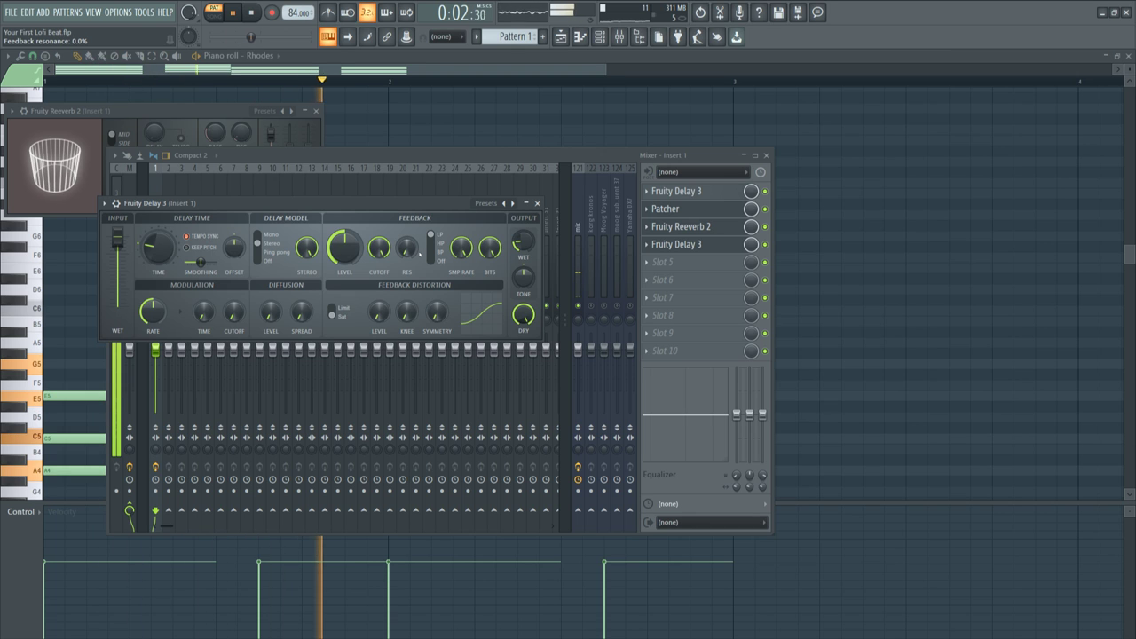
key(space)
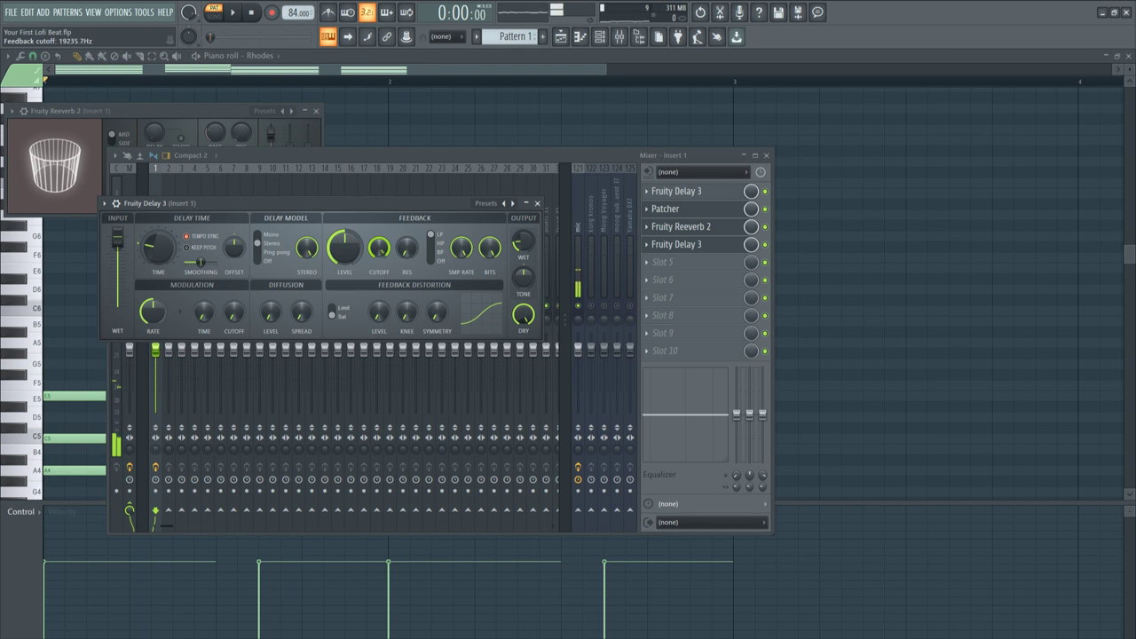
key(space)
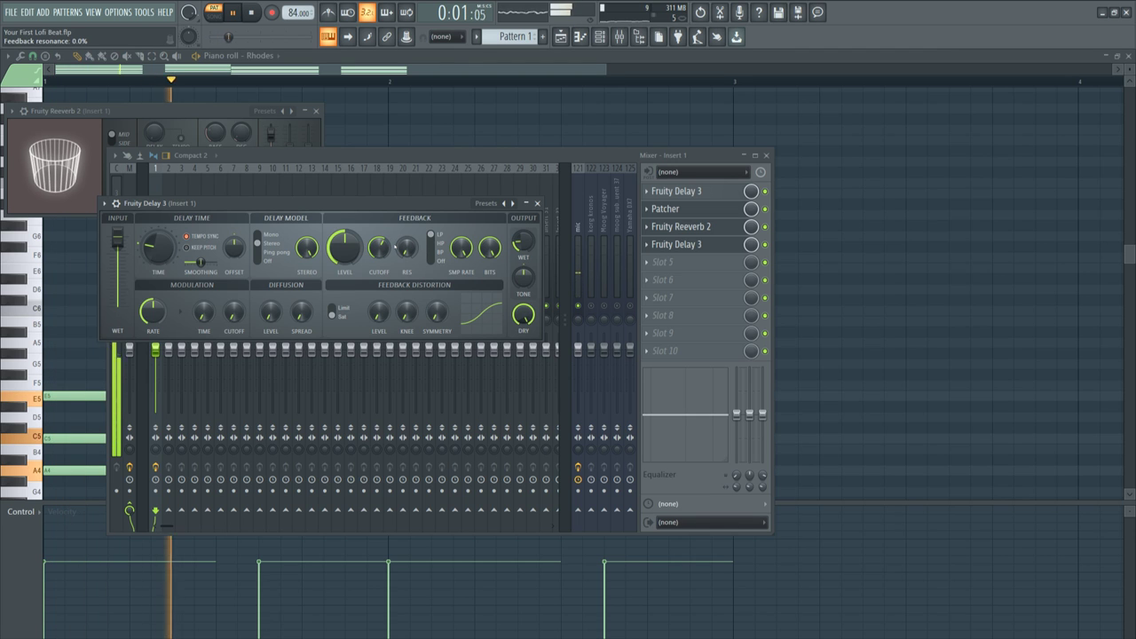
click(537, 203)
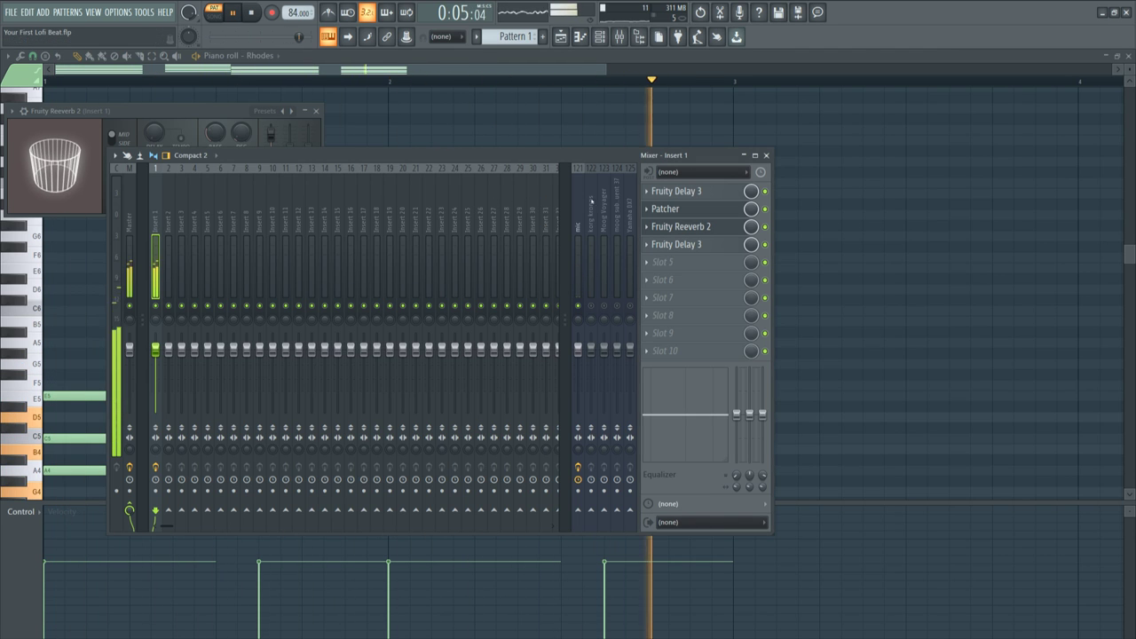
- Close the mixer and review the Rhodes chords in the piano roll during playback
click(765, 155)
scroll(516, 261, down, 2)
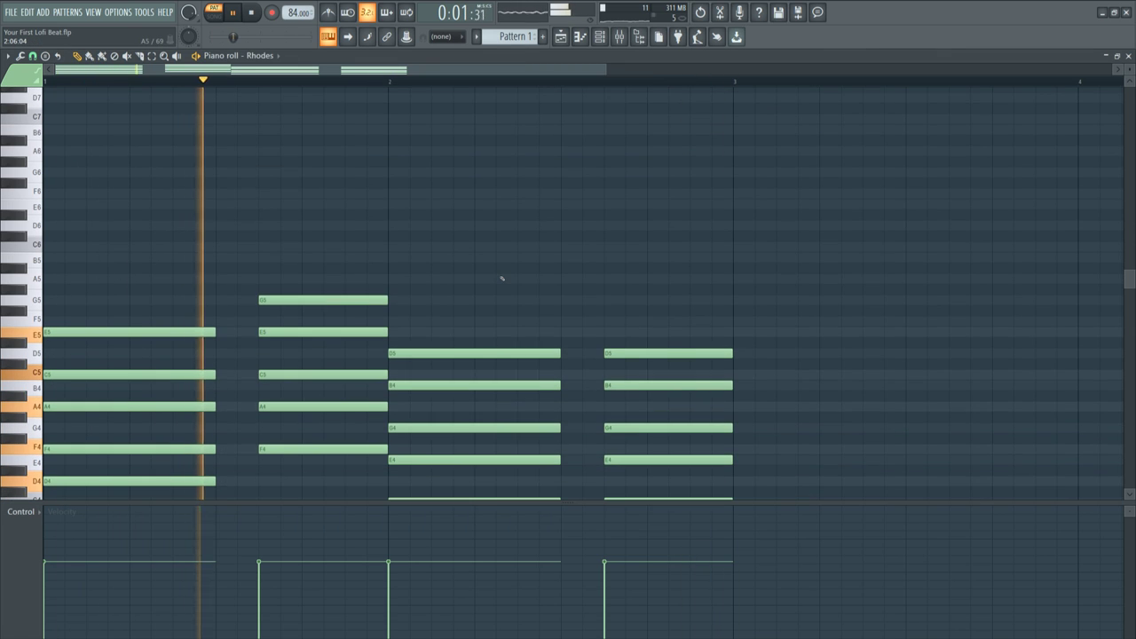
key(space)
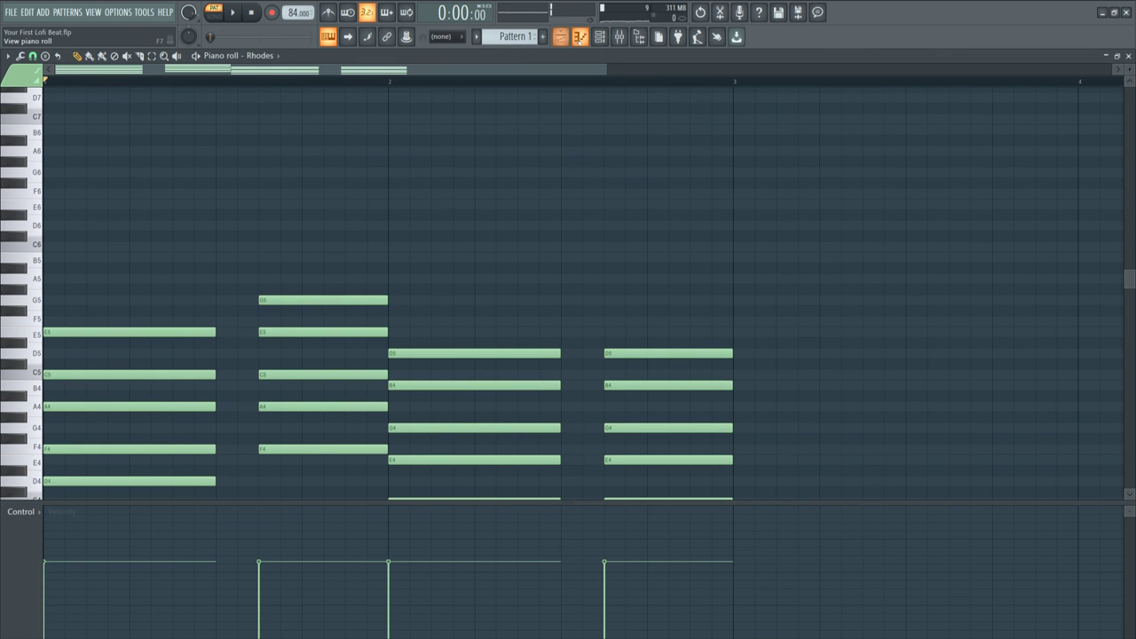
click(581, 38)
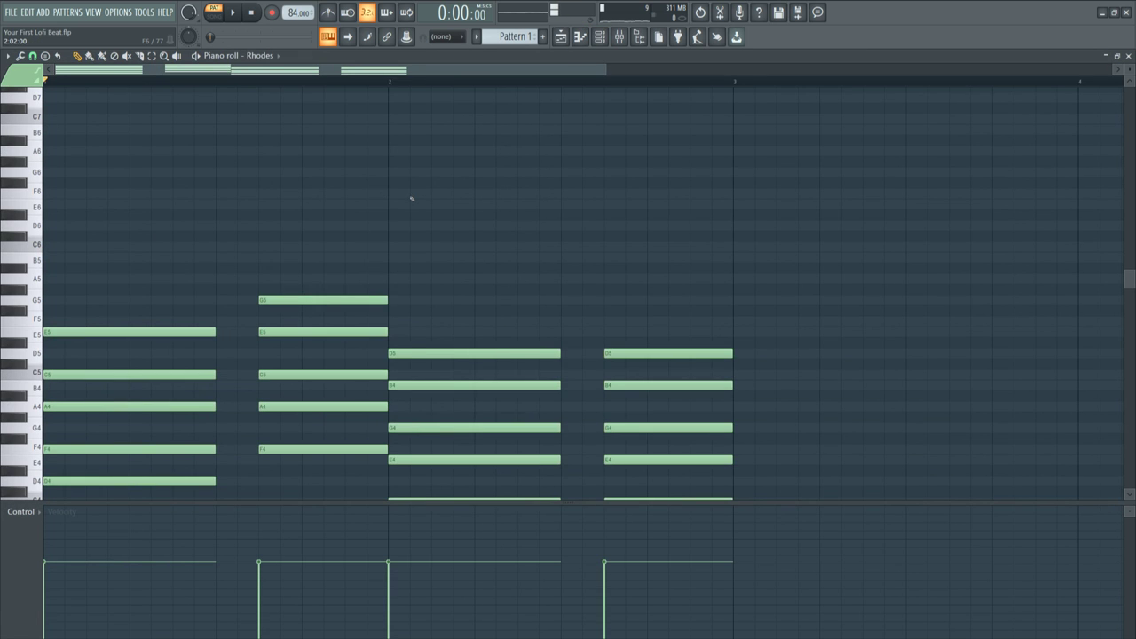
- Try the Rhodes chords one octave higher, play the pattern, and move them back down an octave
key(ctrl+Up)
key(space)
key(space)
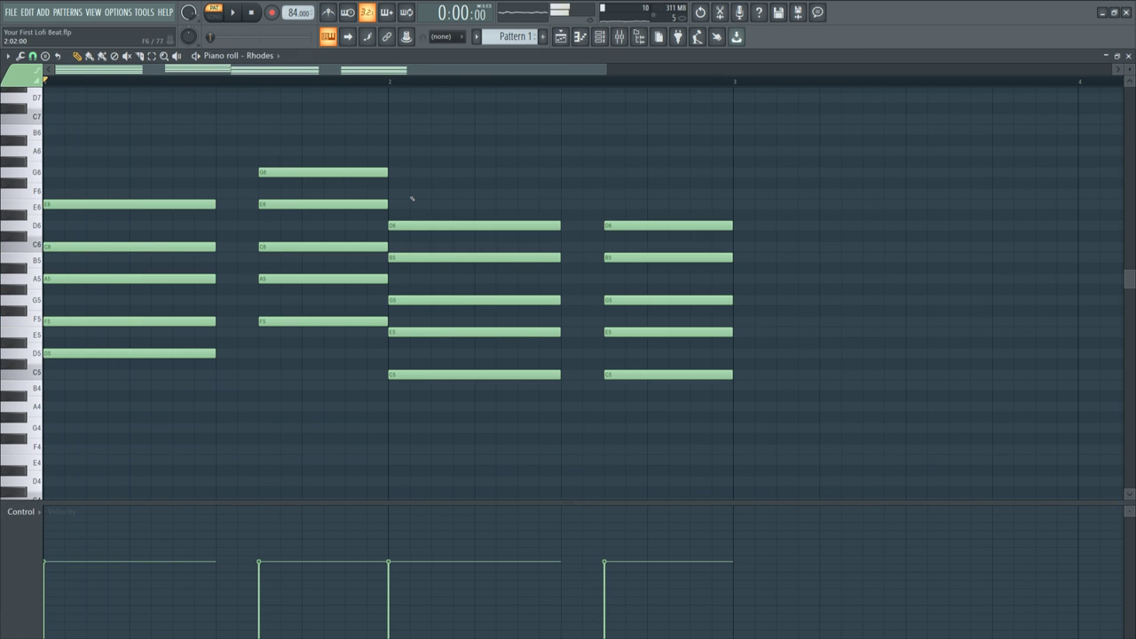
key(space)
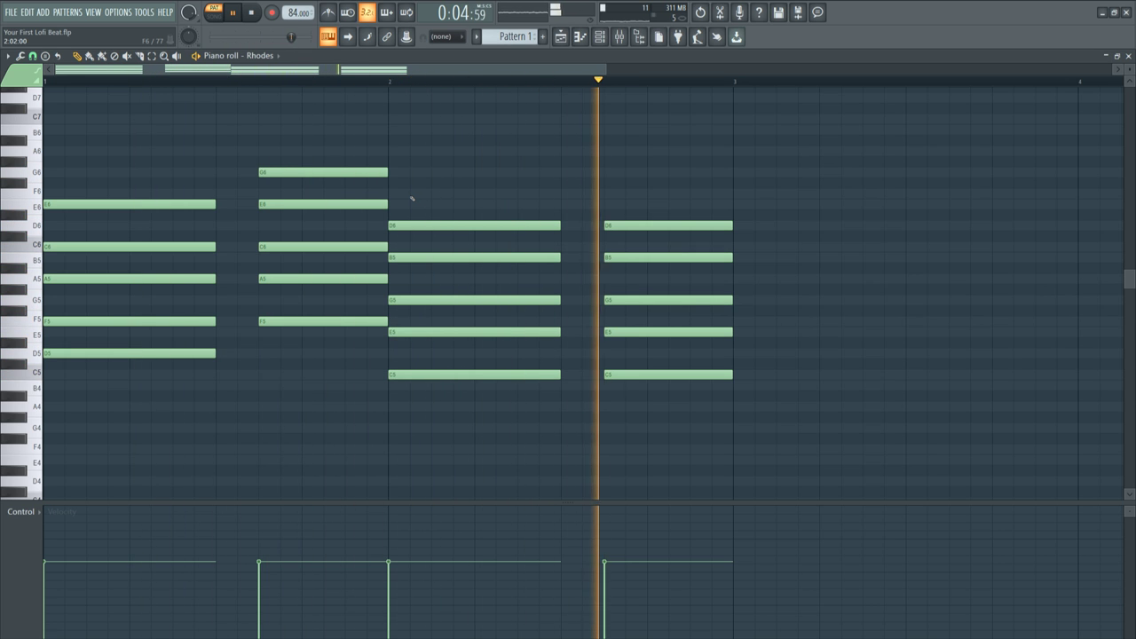
key(space)
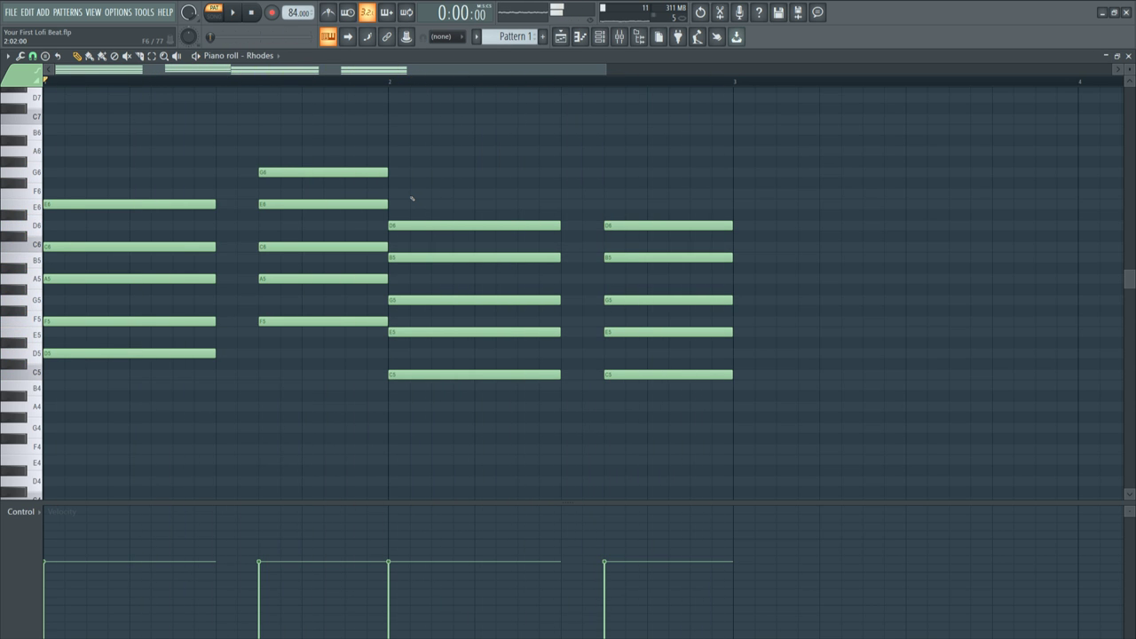
key(ctrl+Down)
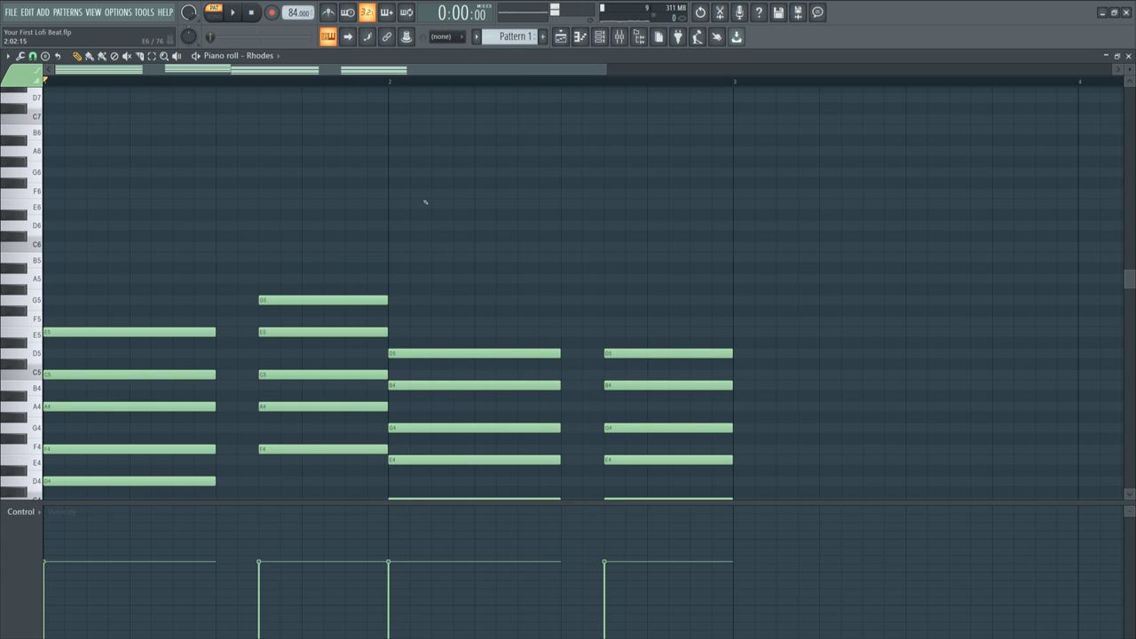
key(space)
key(space)
key(alt+t)
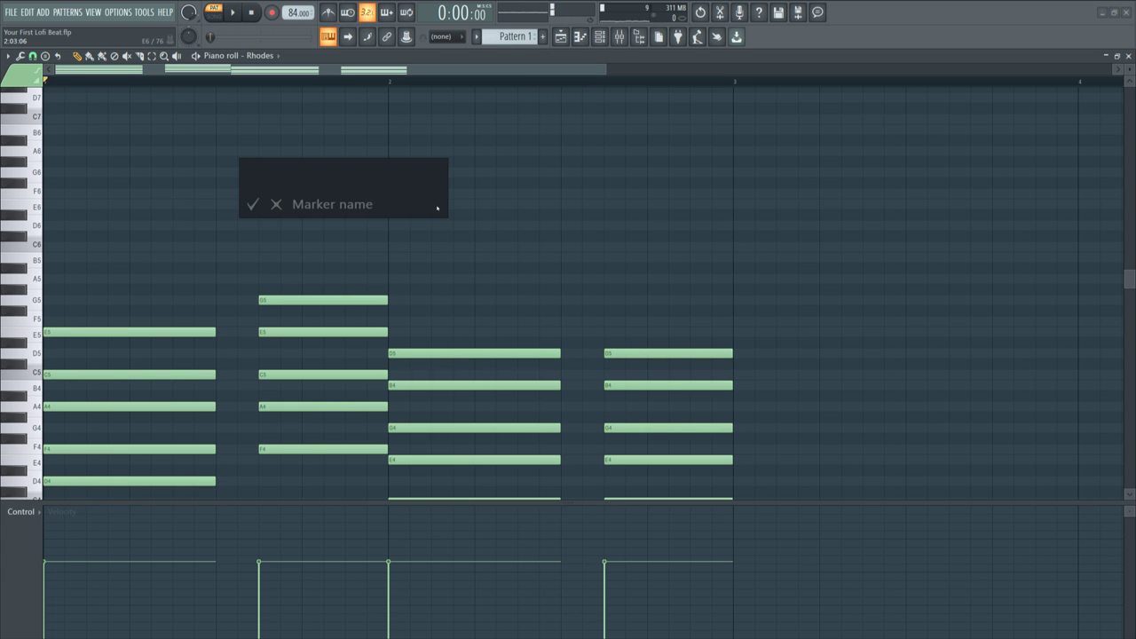
click(277, 205)
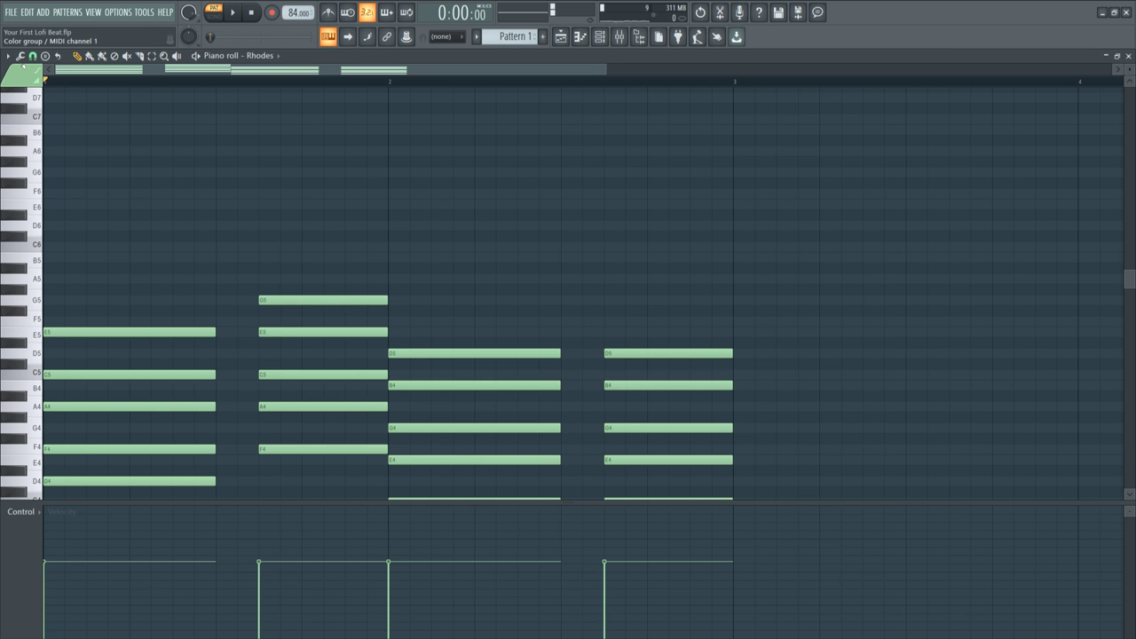
- Try strumming the Rhodes chords with several start-time strengths in the strumizer during playback, and discard the changes
key(alt+s)
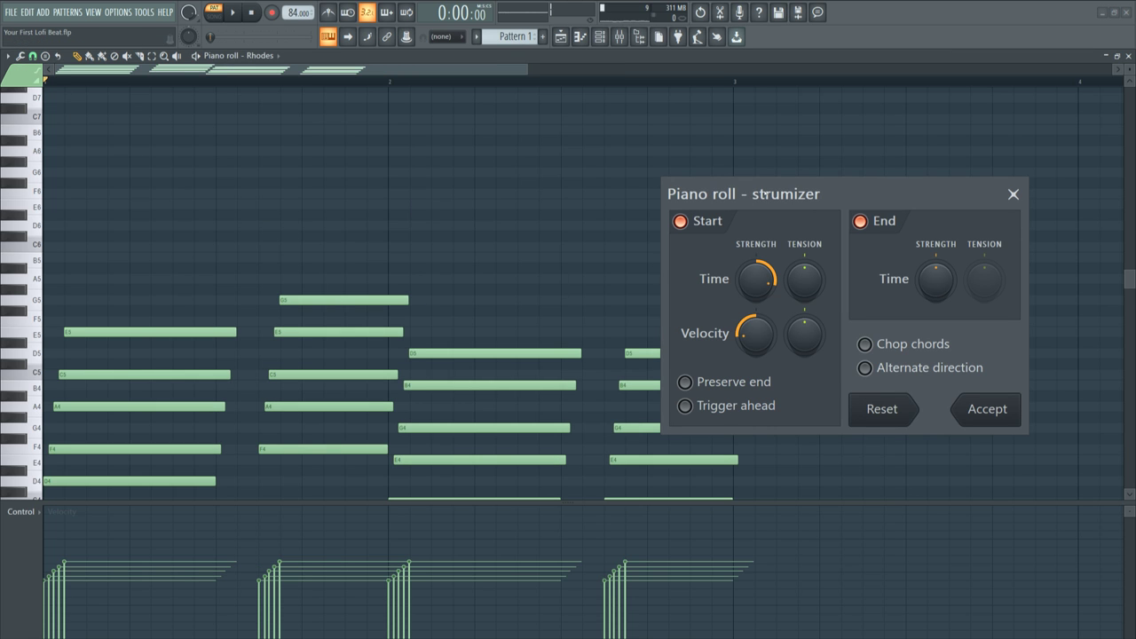
drag(765, 193, 506, 145)
drag(497, 222, 497, 265)
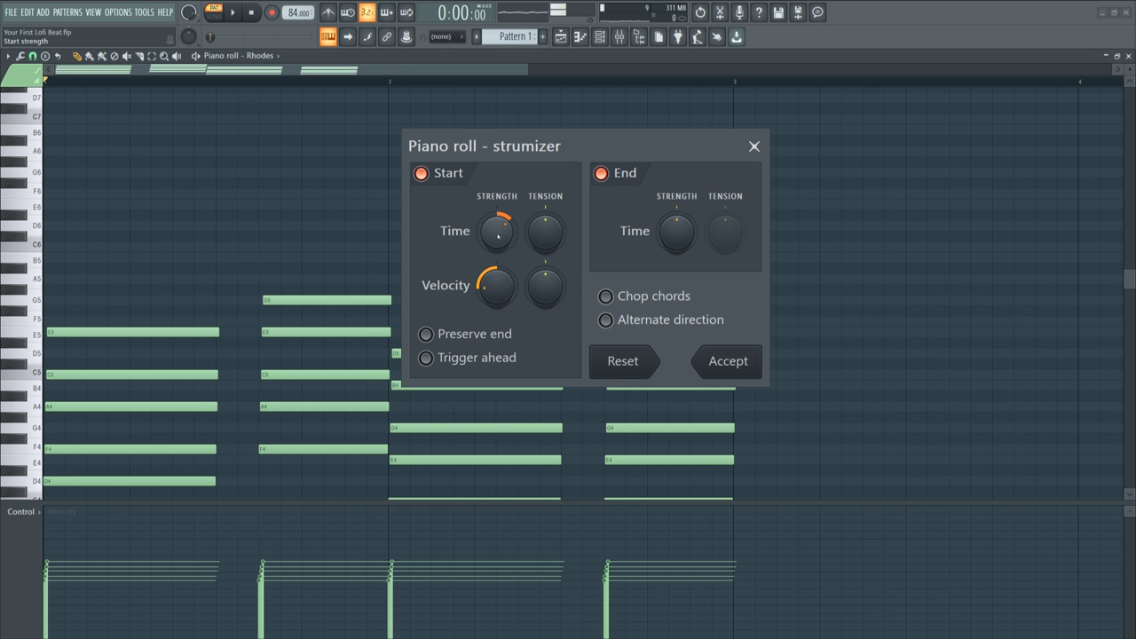
drag(497, 233, 502, 240)
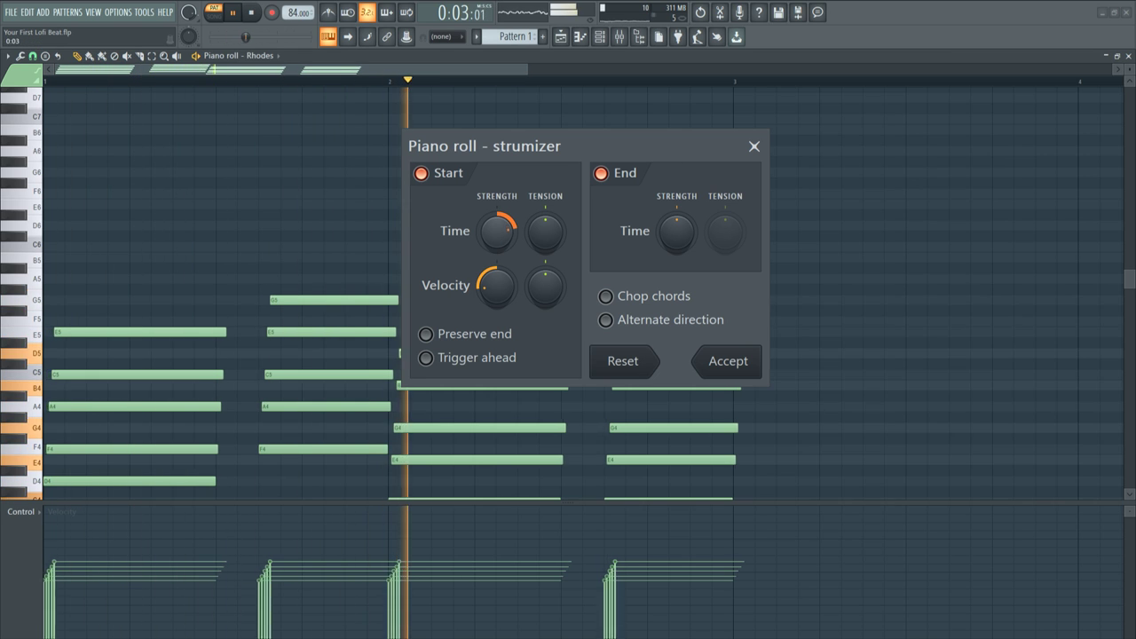
mouse_move(502, 230)
mouse_down()
mouse_move(502, 241)
mouse_move(488, 233)
mouse_up()
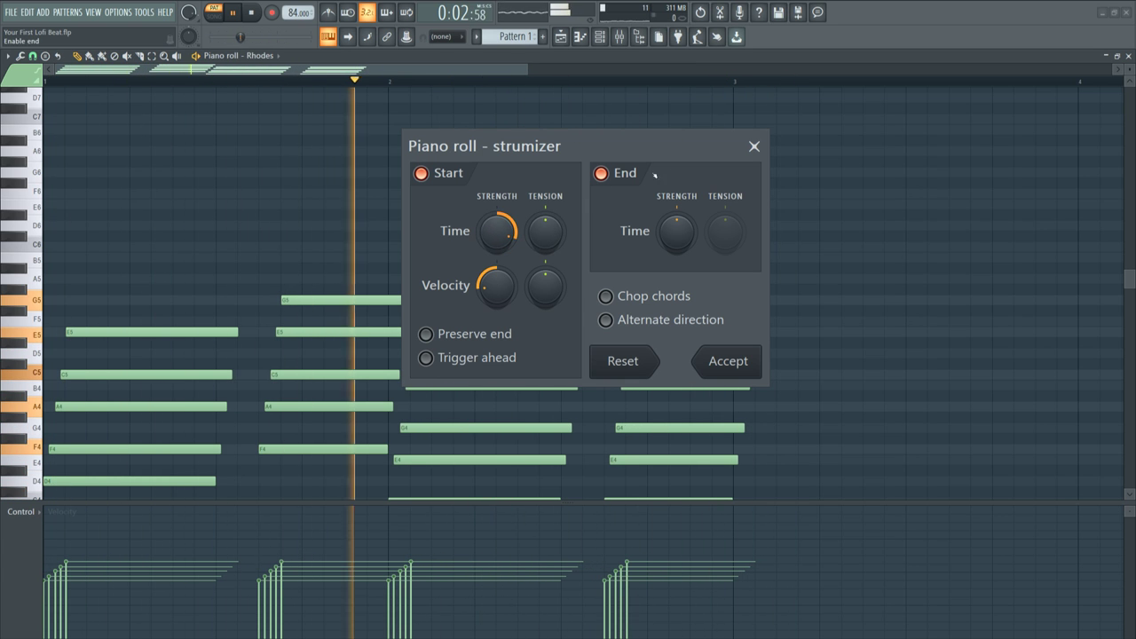
key(space)
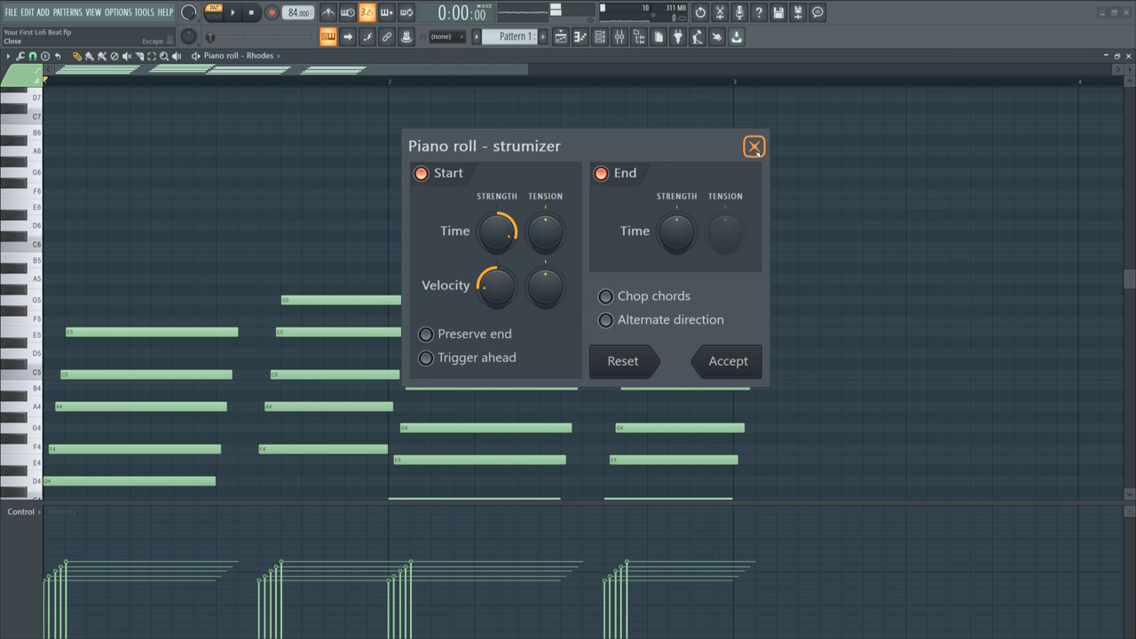
click(754, 147)
scroll(733, 203, down, 3)
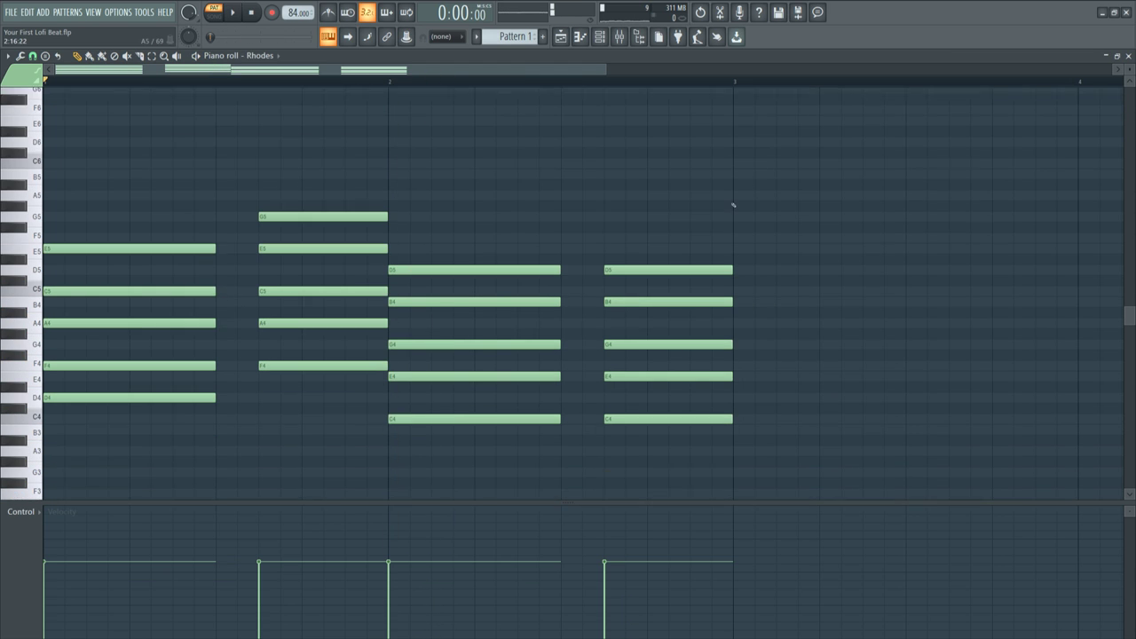
- Clear the open windows, place four consecutive Pattern 1 clips on playlist Track 1 across bars 1 to 8, and play the song briefly
click(1128, 55)
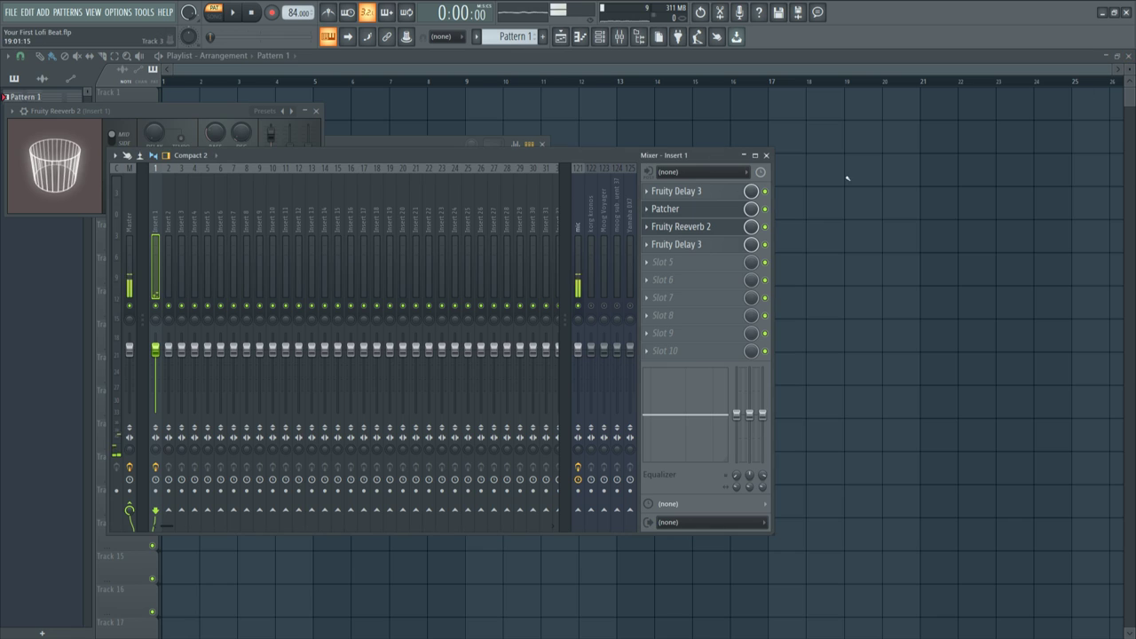
key(F12)
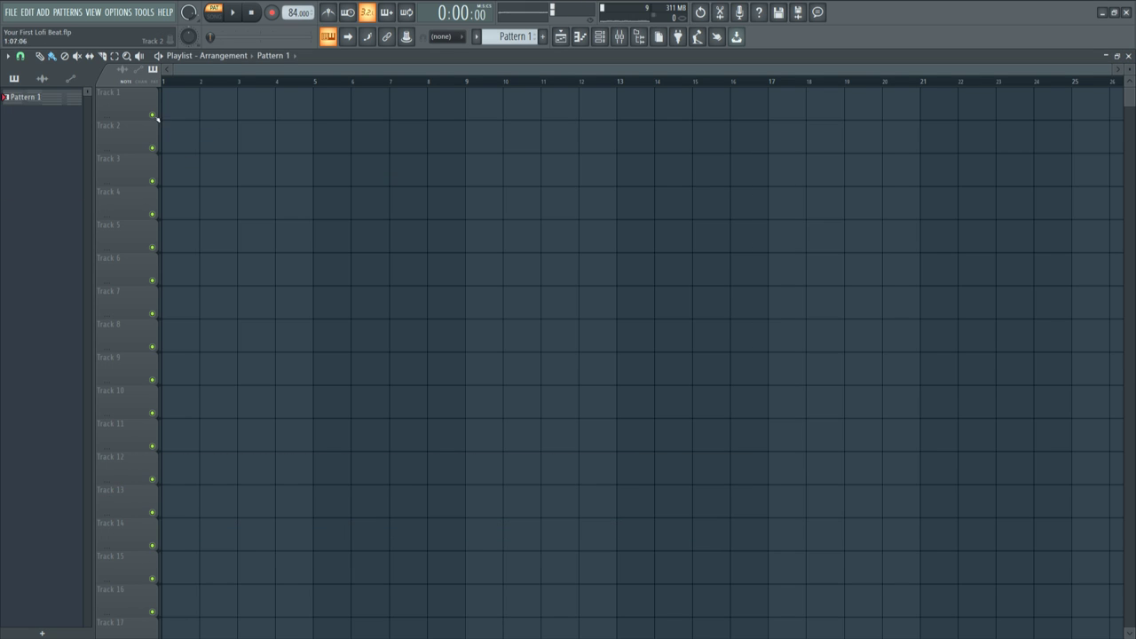
mouse_move(61, 103)
mouse_down()
mouse_move(183, 112)
mouse_move(322, 102)
mouse_move(489, 130)
mouse_up()
key(space)
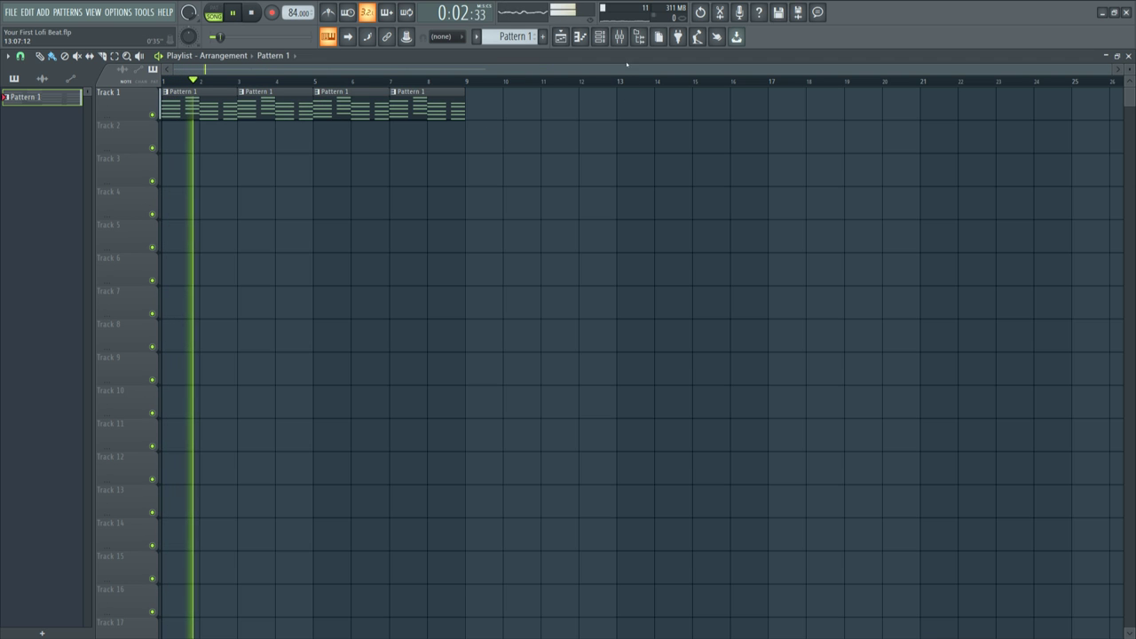
key(space)
- Add Fruity PanOMatic to slot 5 of Insert 1, audition its LFO panning, and close its window
click(620, 37)
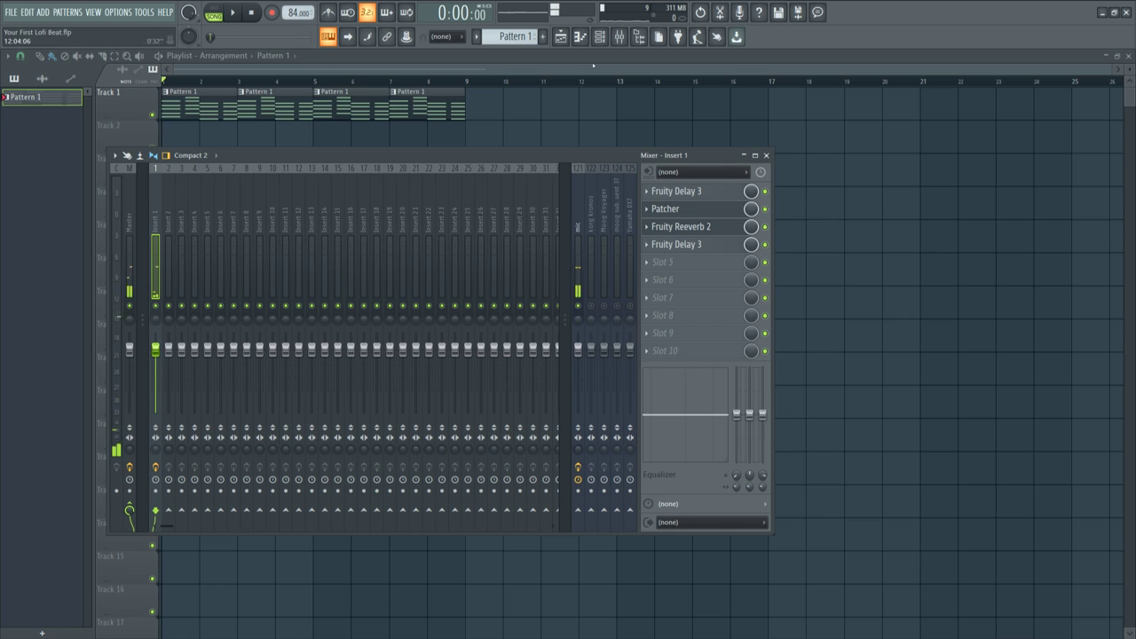
click(600, 36)
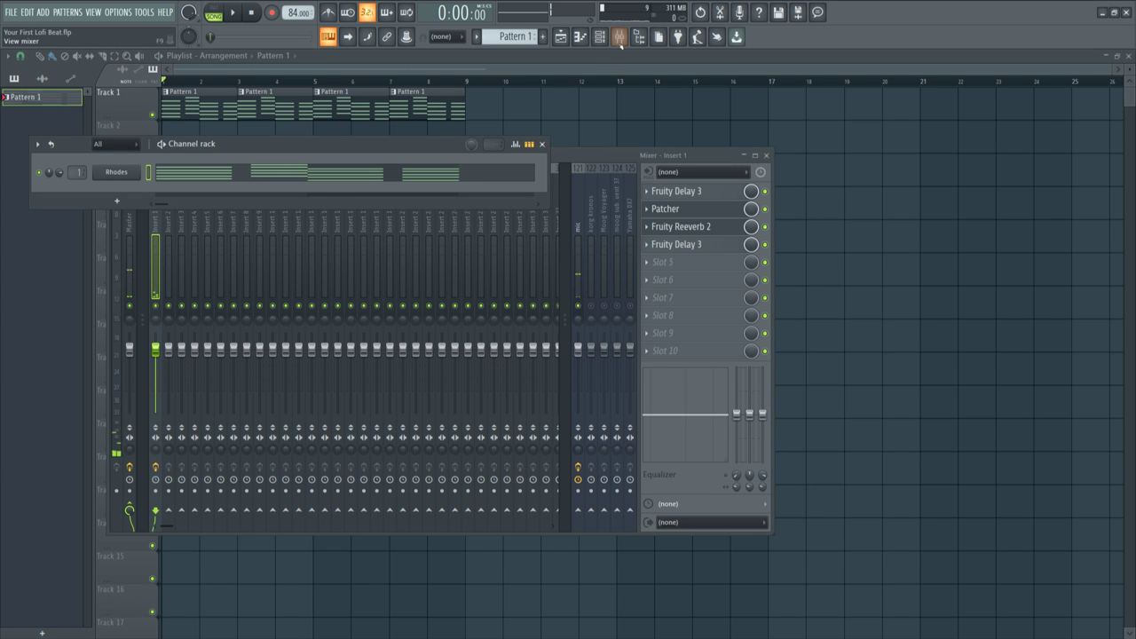
click(619, 38)
click(620, 39)
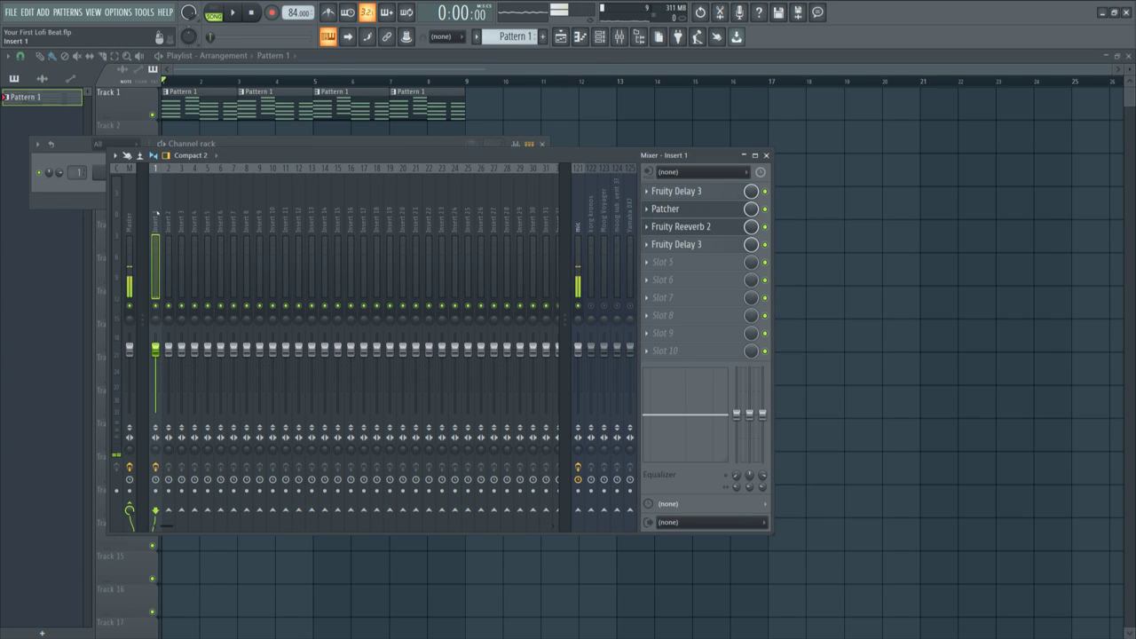
click(657, 263)
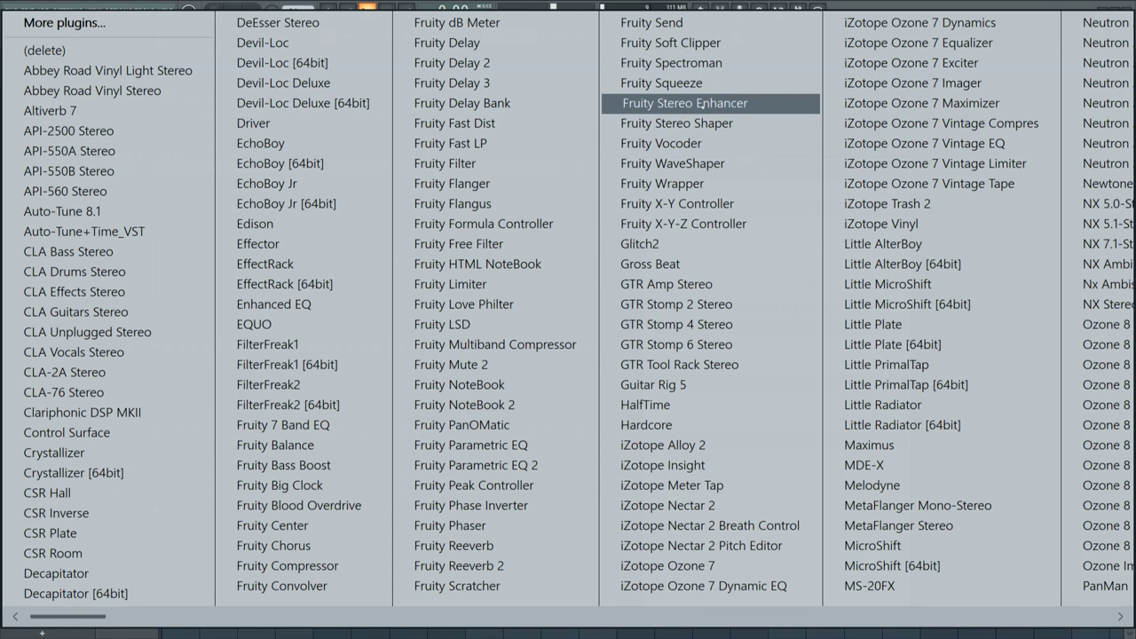
click(494, 429)
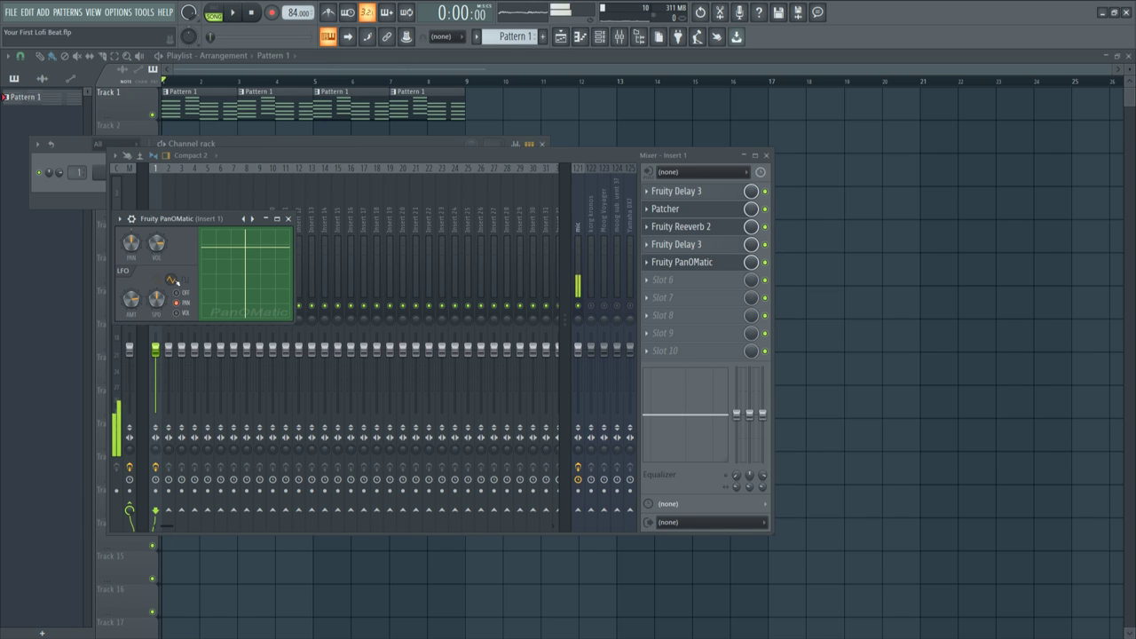
key(space)
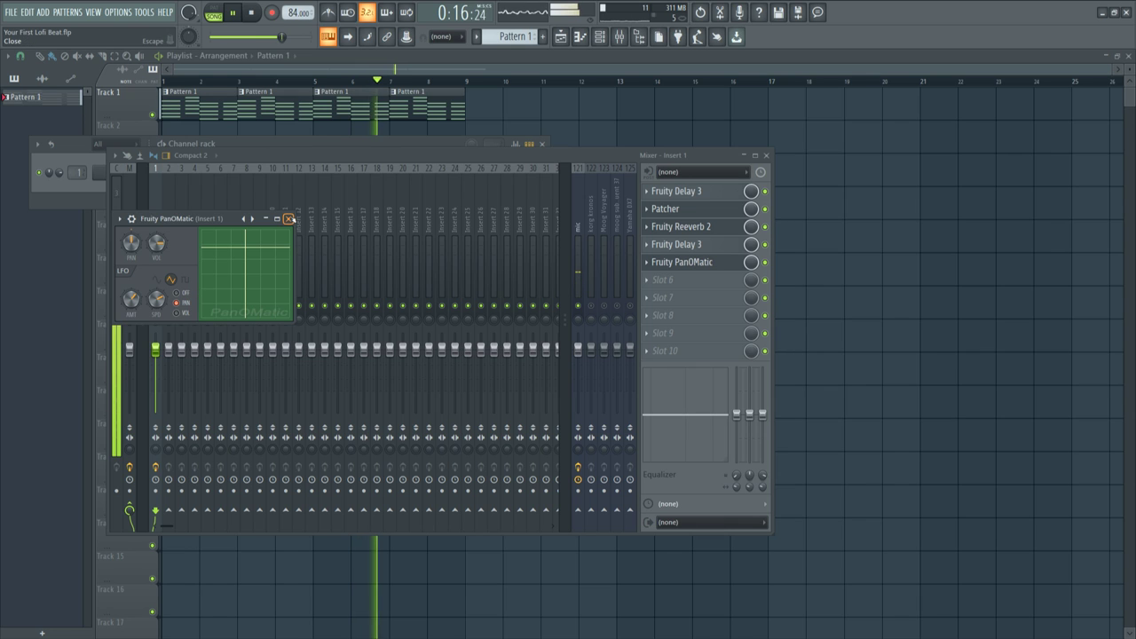
click(289, 219)
- Lower the Insert 1 volume fader to about 53% (-11.7 dB) during playback, and stop the song
key(space)
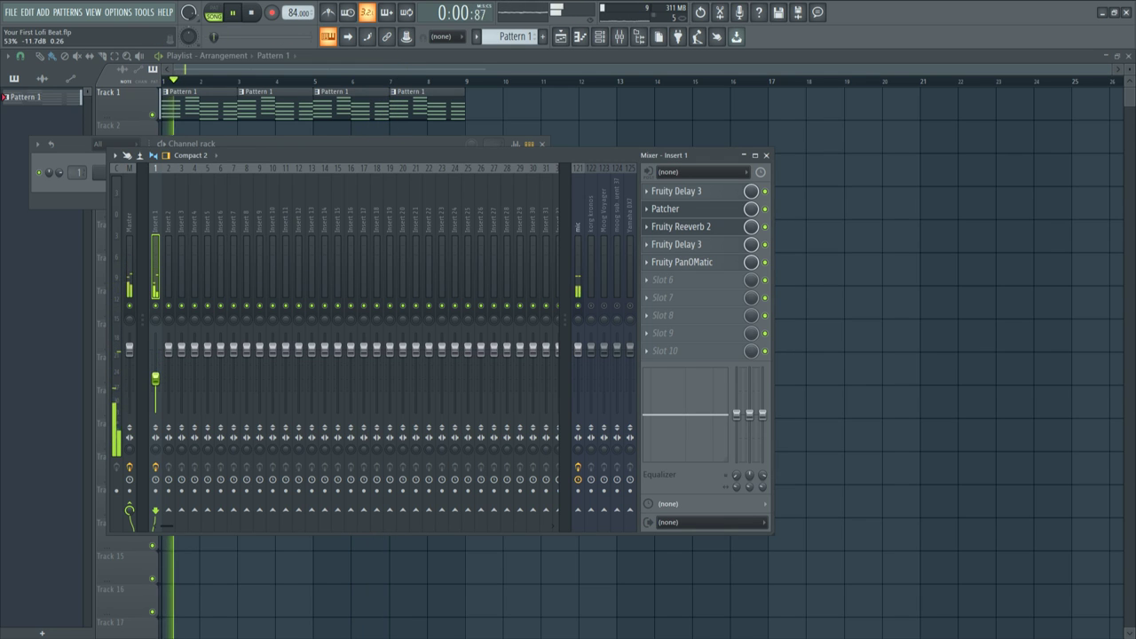
drag(161, 375, 160, 382)
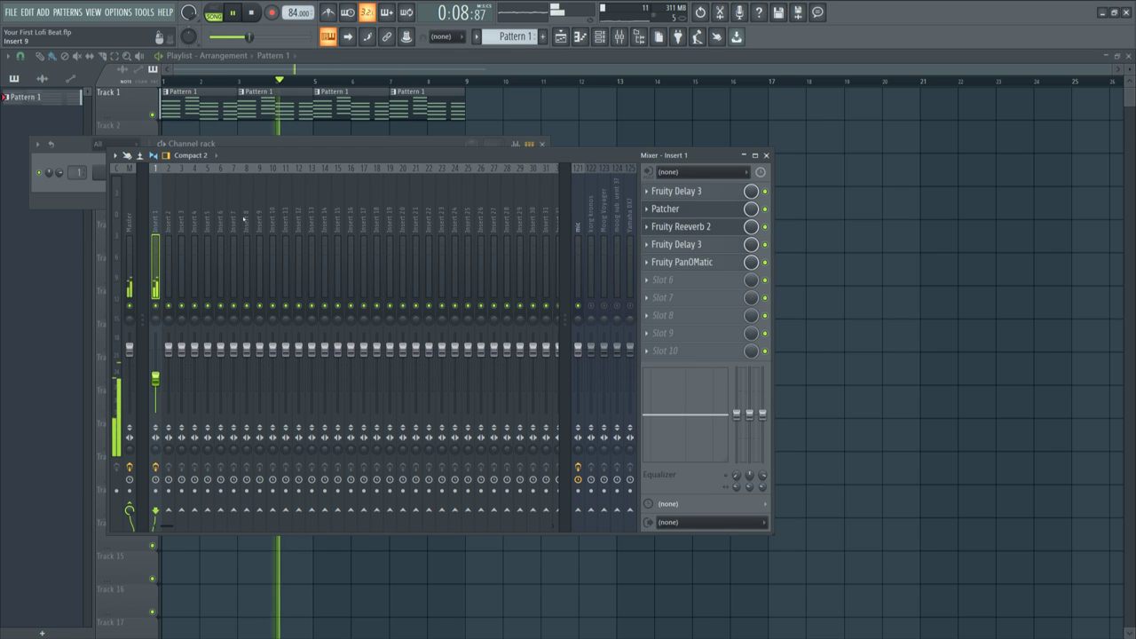
key(F6)
key(space)
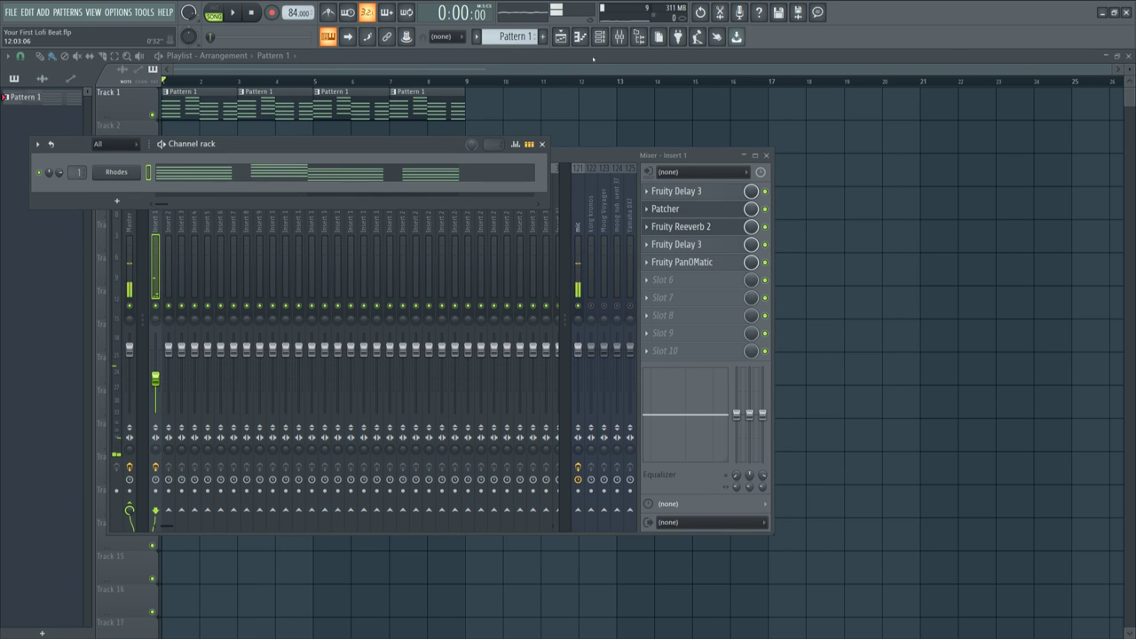
- Transpose all the Rhodes chords up one semitone, listen to the song, and clear the open windows
click(313, 166)
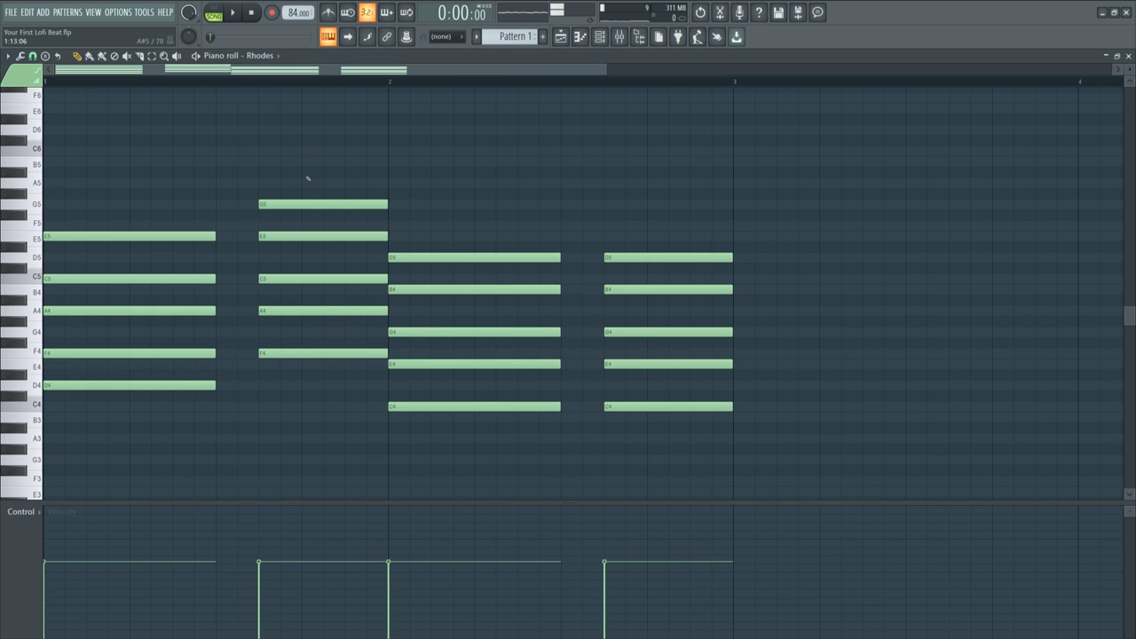
key(shift+Up)
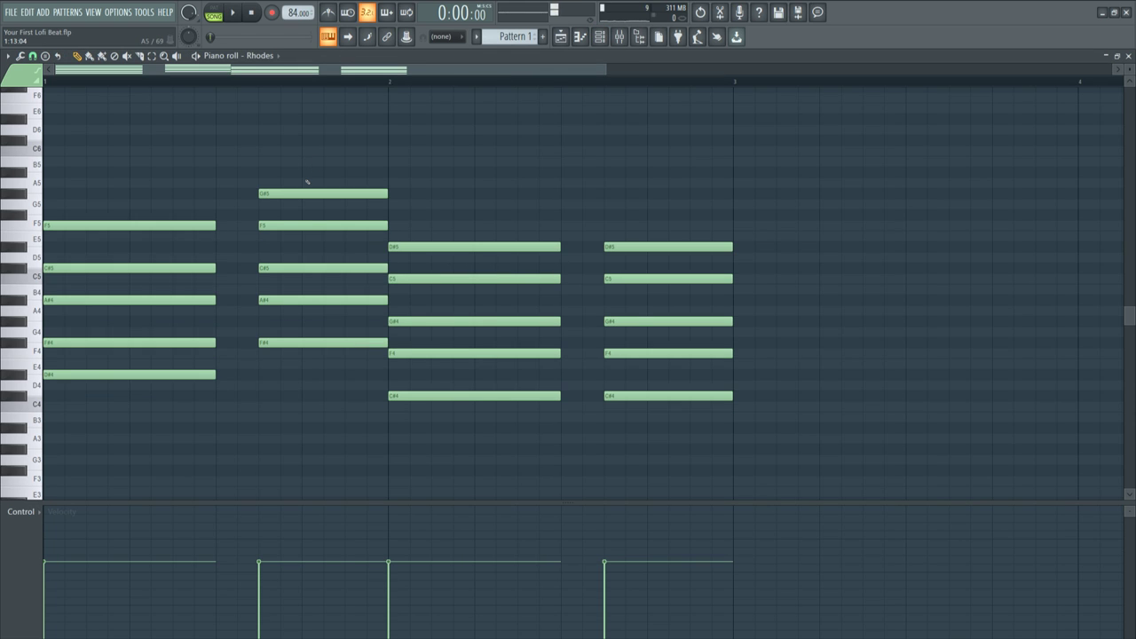
key(space)
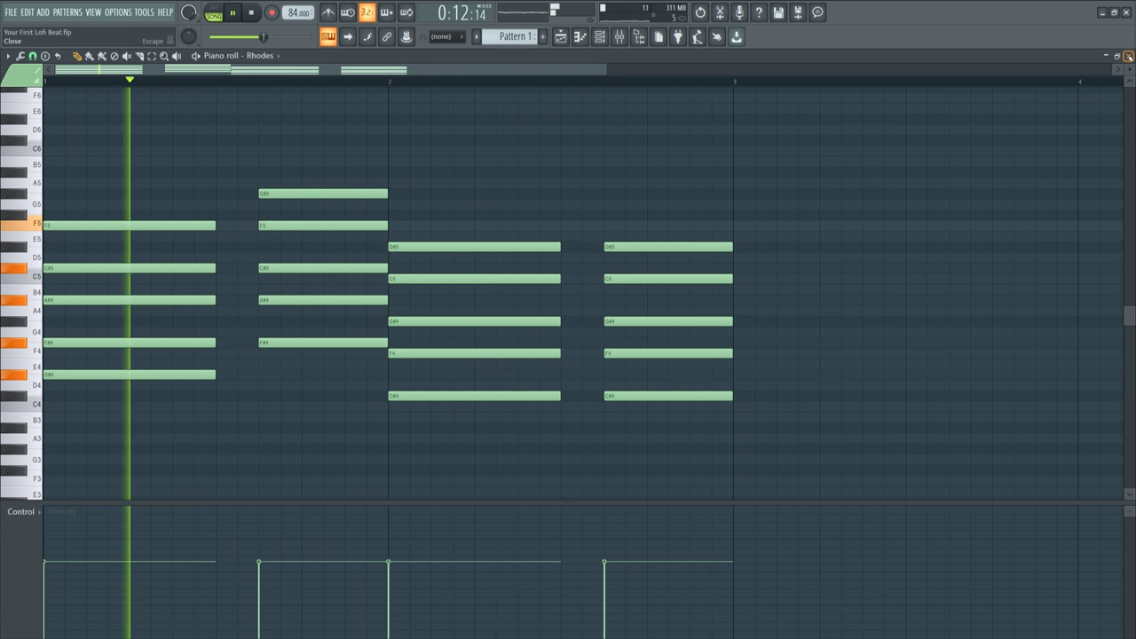
click(1128, 55)
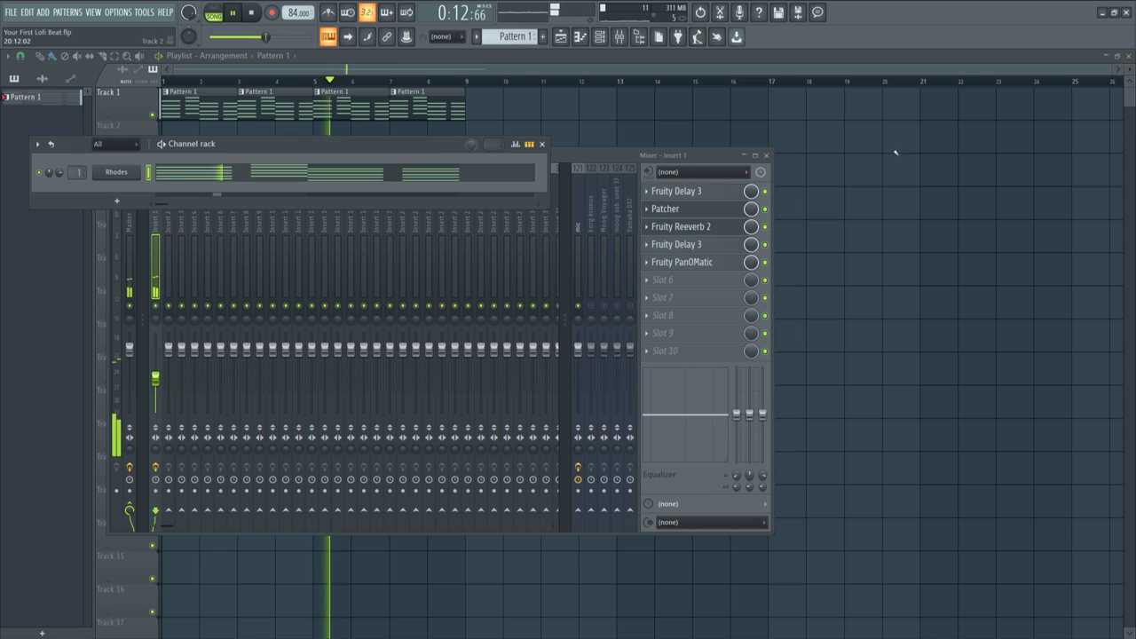
click(169, 384)
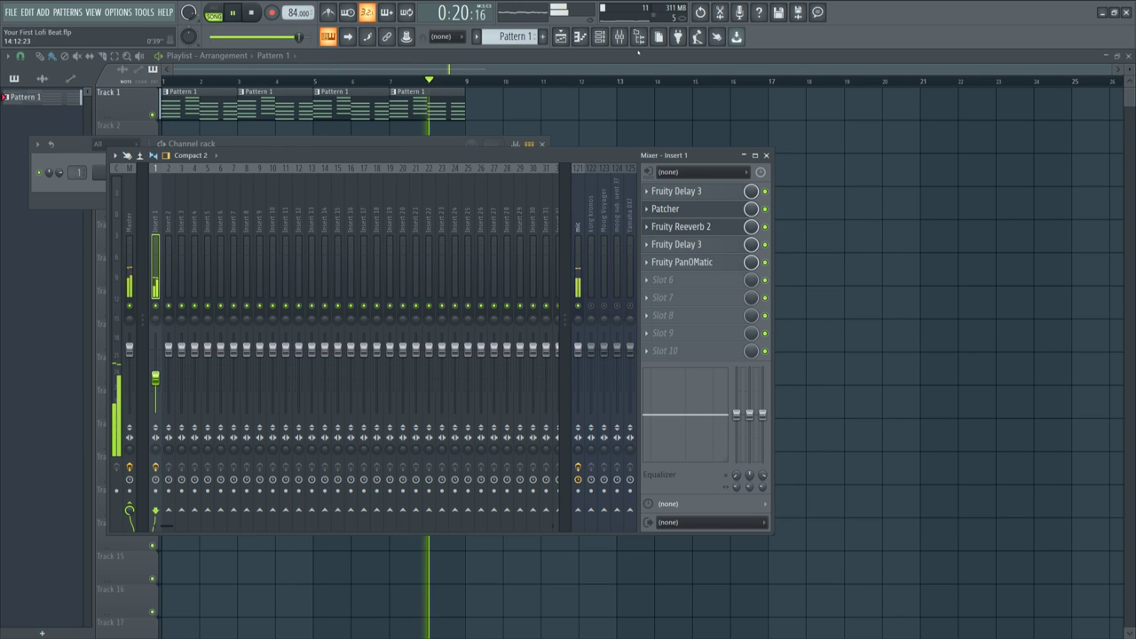
key(space)
key(F12)
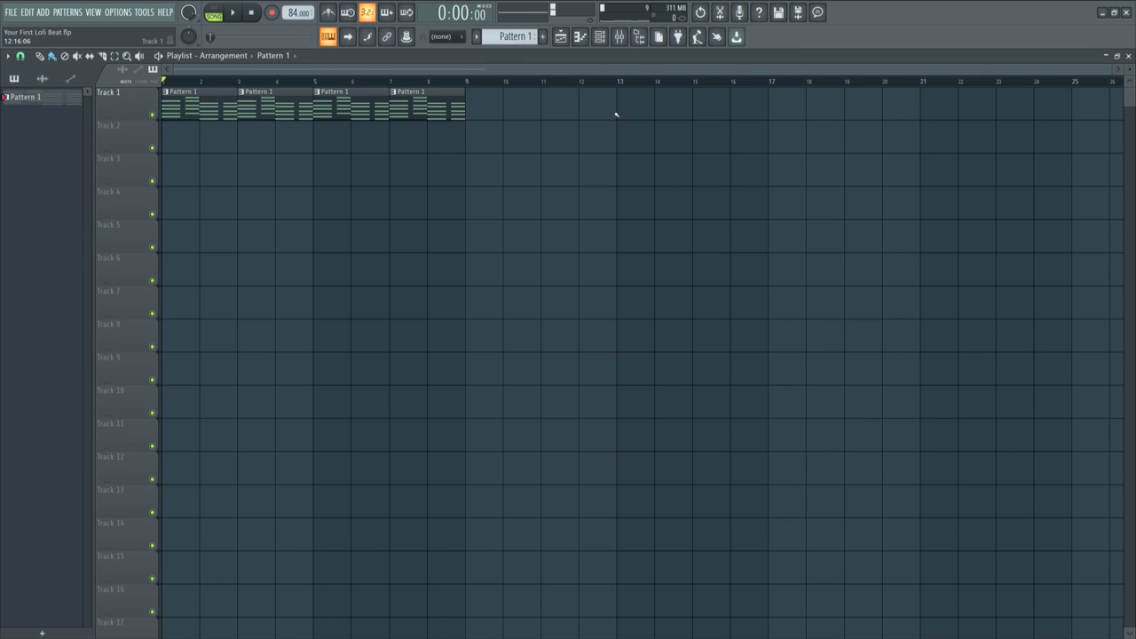
- Find the Vinyl sample in the Busy Works Beats Samples folder, place it on Track 2 at bar 1, and hide the browser
click(638, 39)
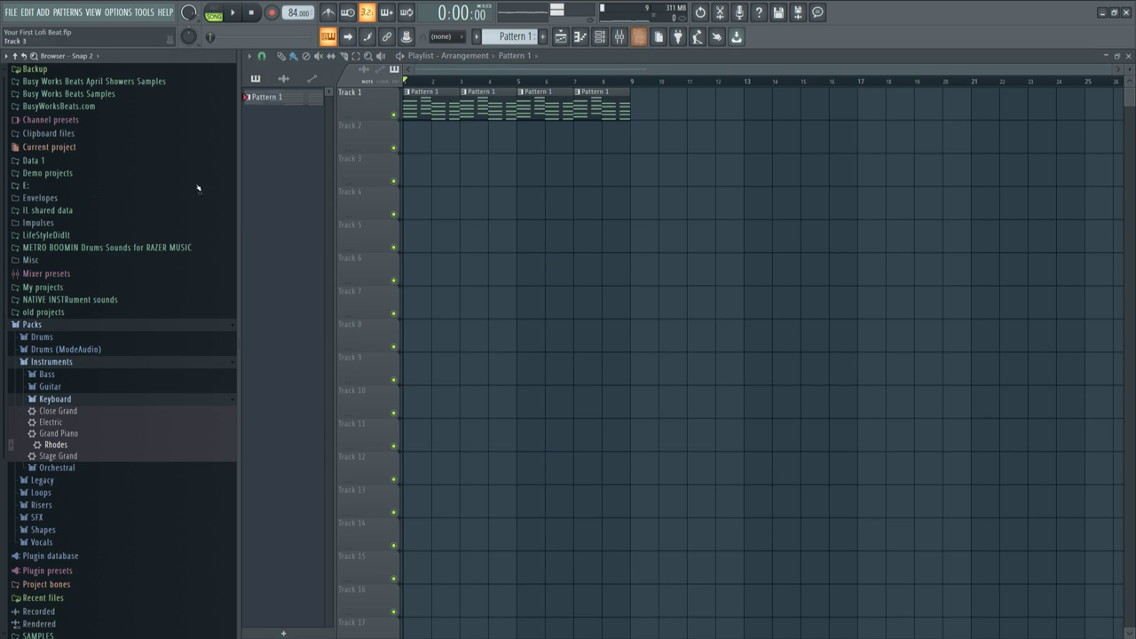
click(14, 56)
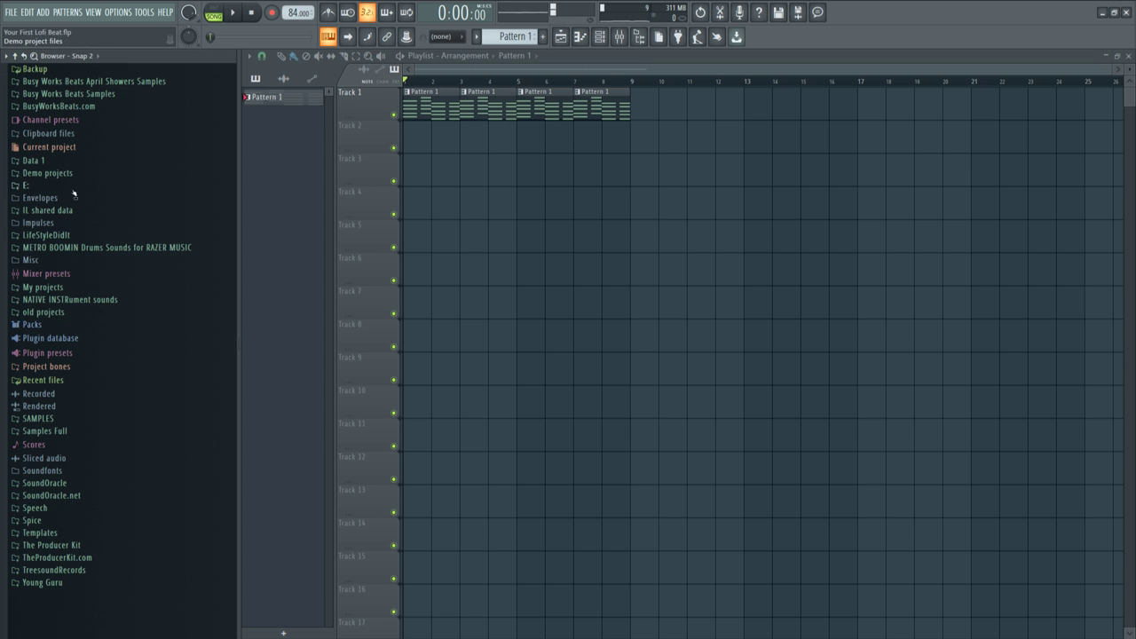
right_click(67, 107)
click(50, 106)
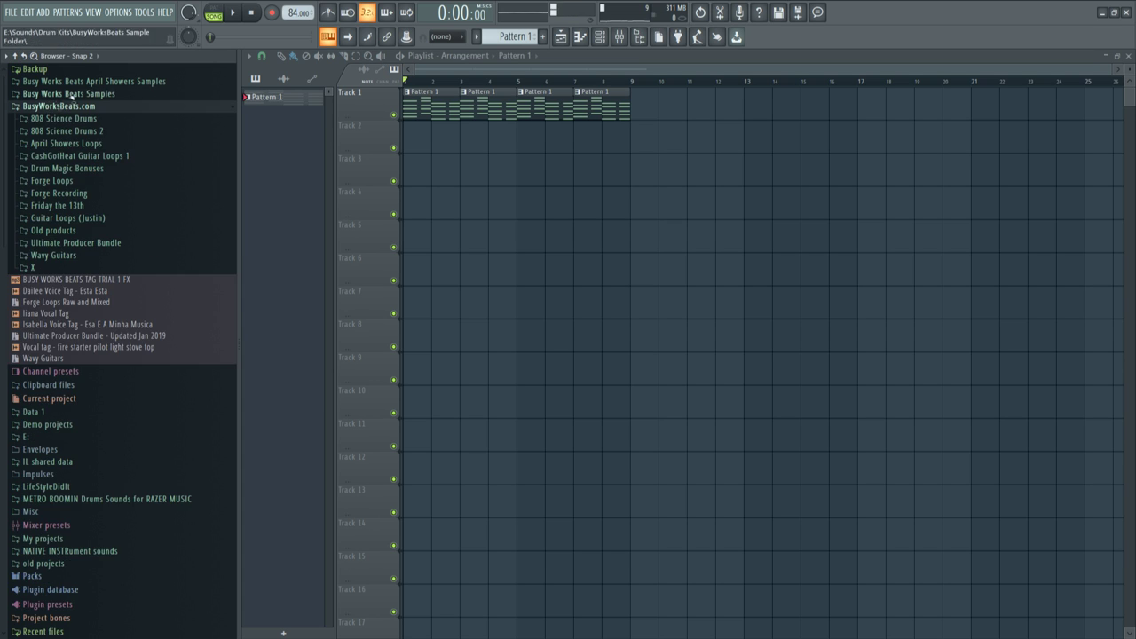
click(72, 106)
click(72, 97)
scroll(20, 344, down, 20)
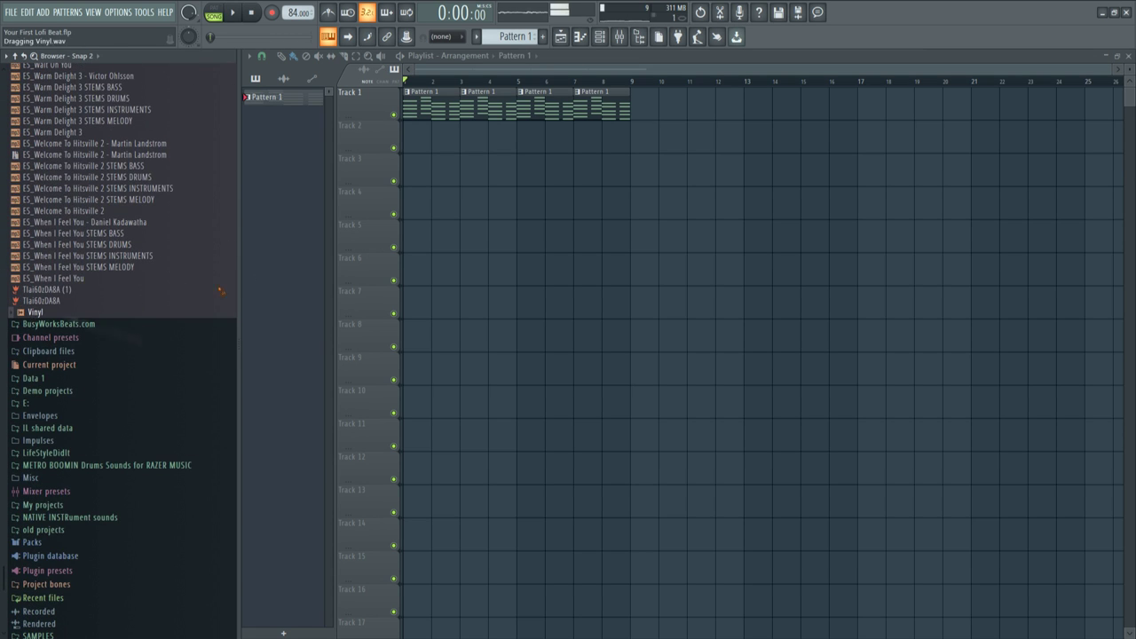
drag(221, 290, 415, 140)
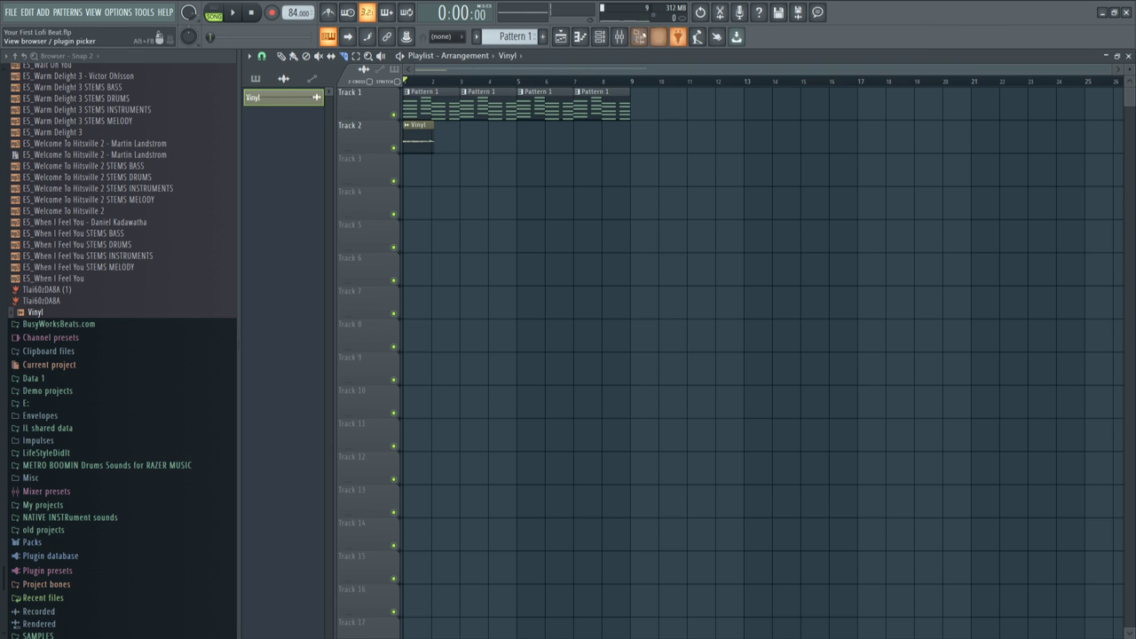
key(alt+F8)
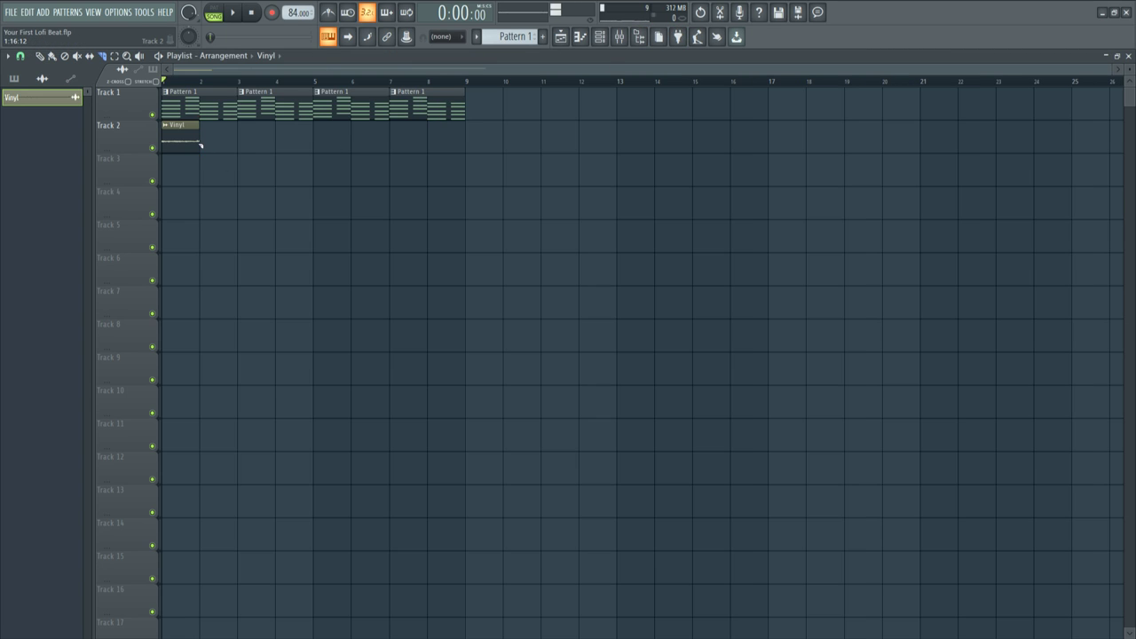
- Repeat the one-bar Vinyl clip along Track 2 through the end of bar 8
click(53, 55)
click(180, 141)
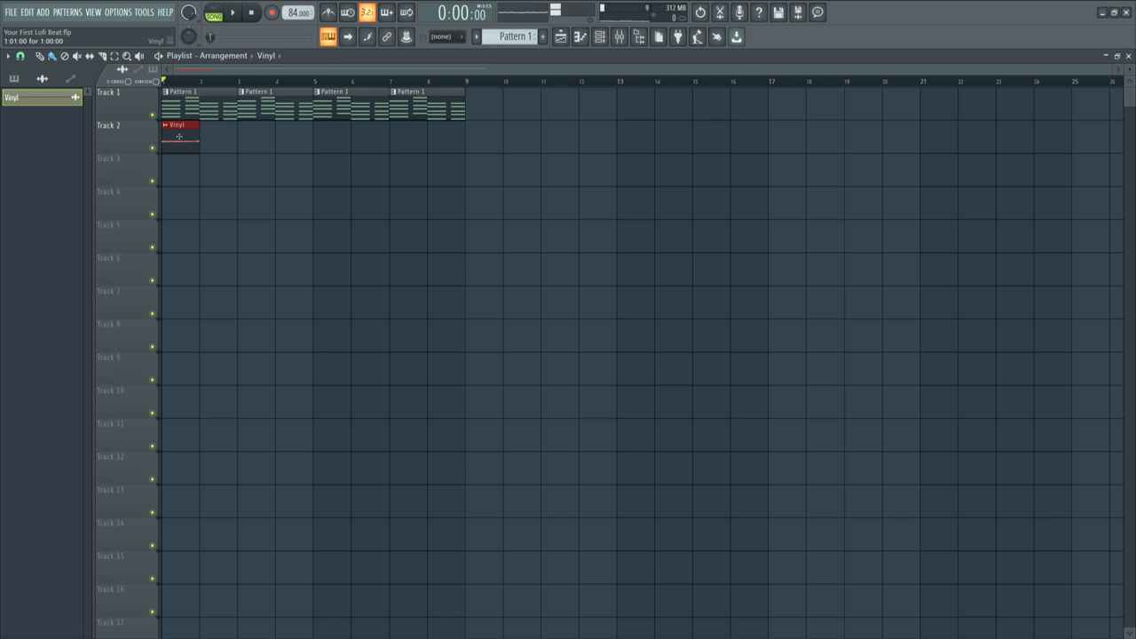
drag(179, 135, 444, 138)
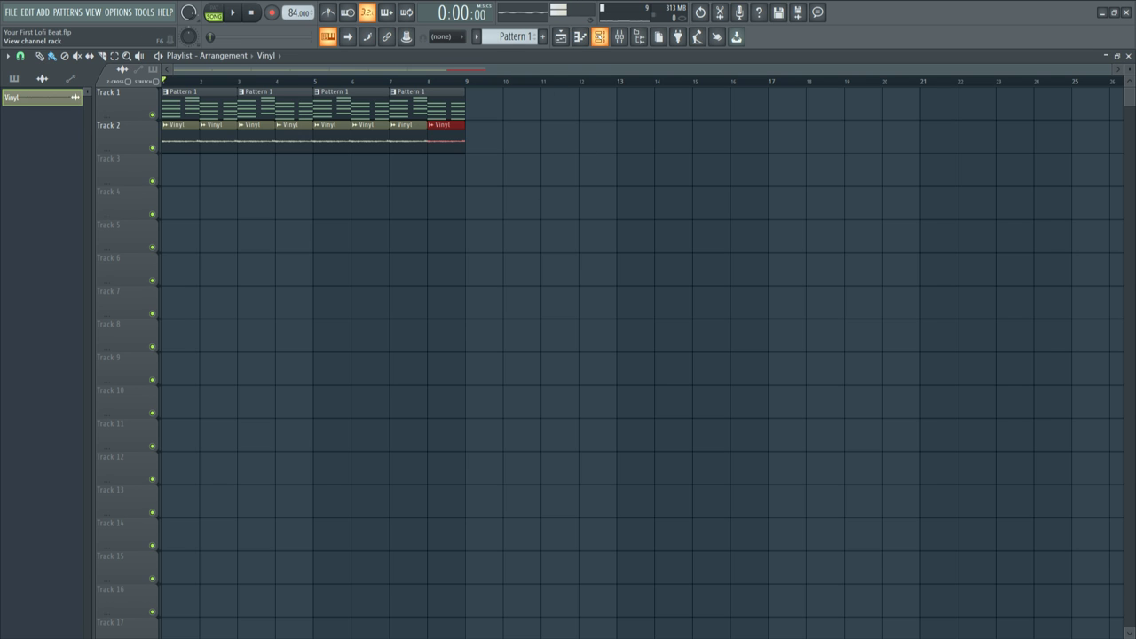
- Show all channels in the channel rack, route the Vinyl channel to mixer track 2, and listen to the song
click(600, 36)
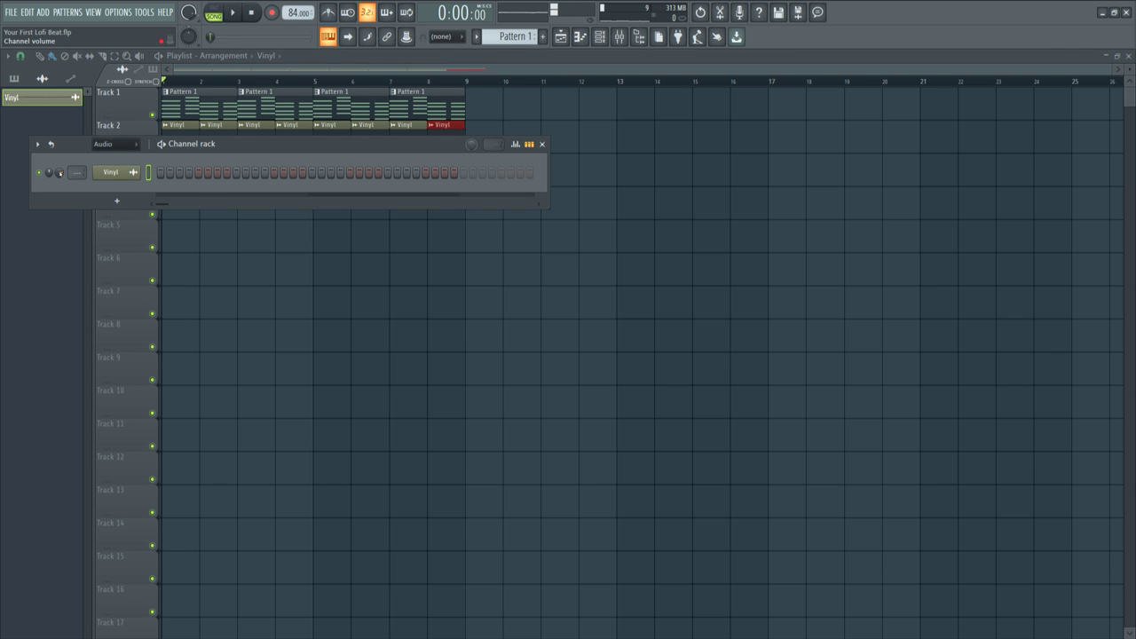
key(space)
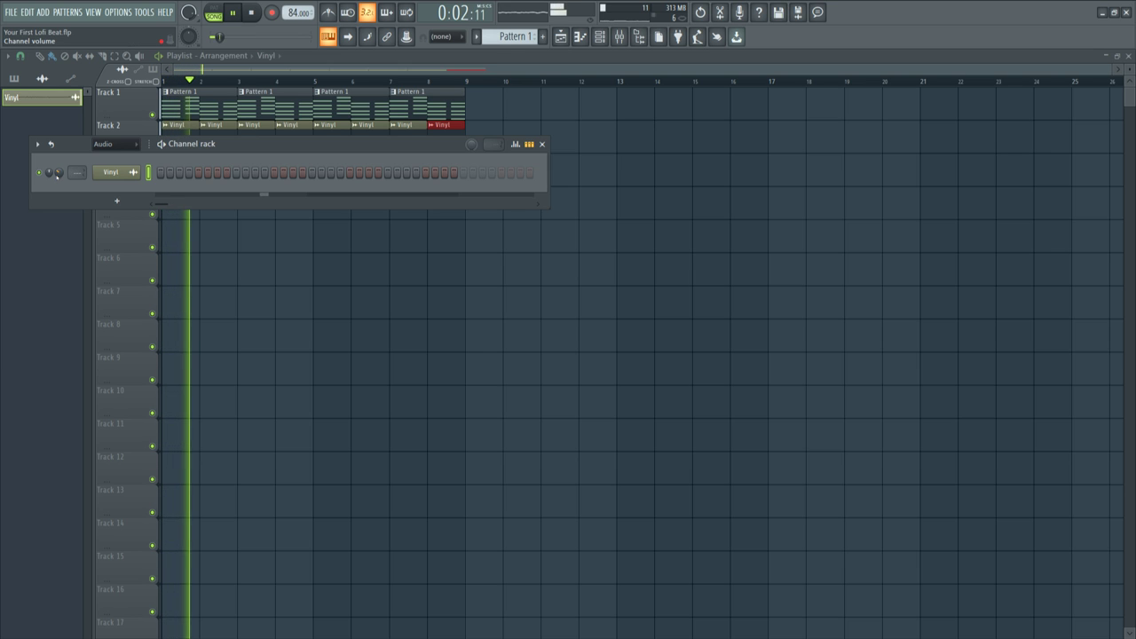
key(space)
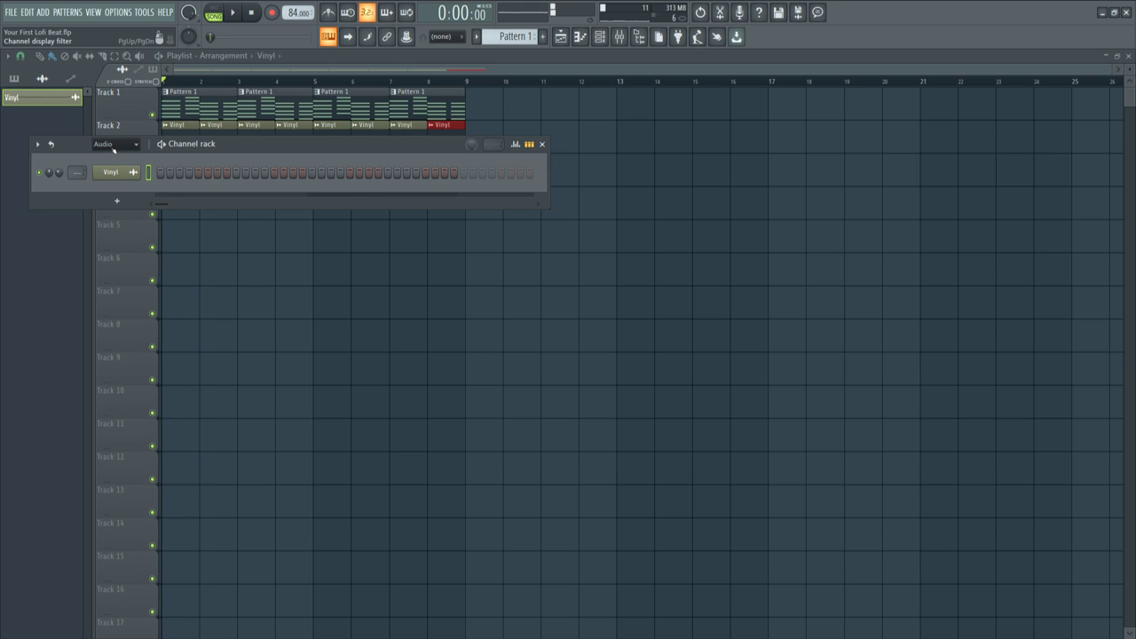
click(114, 148)
click(118, 164)
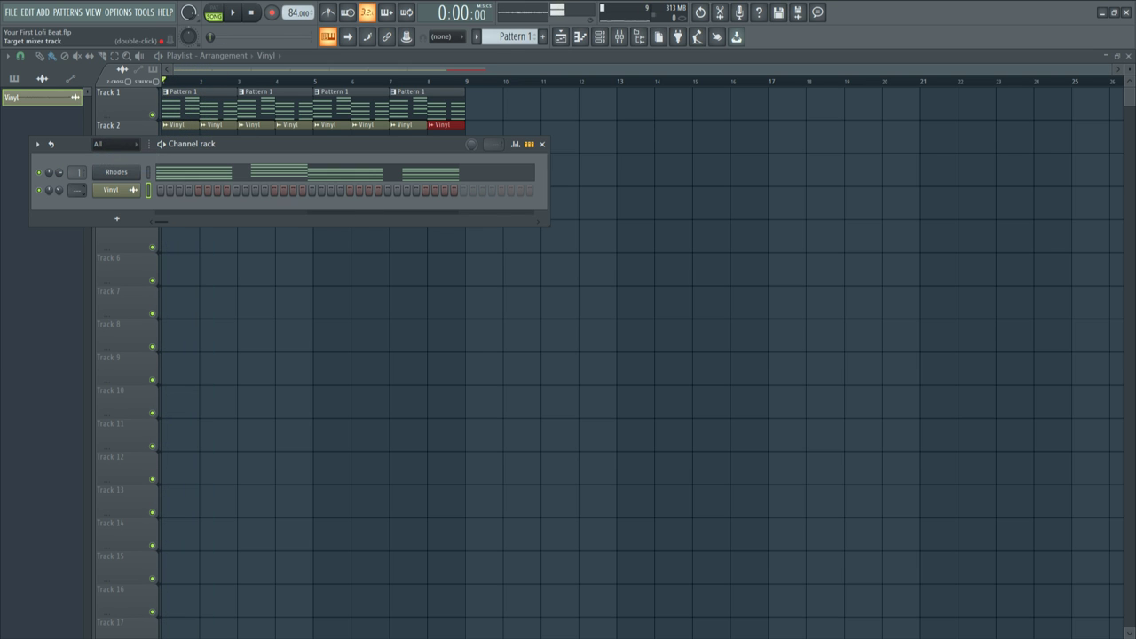
drag(77, 190, 77, 178)
key(space)
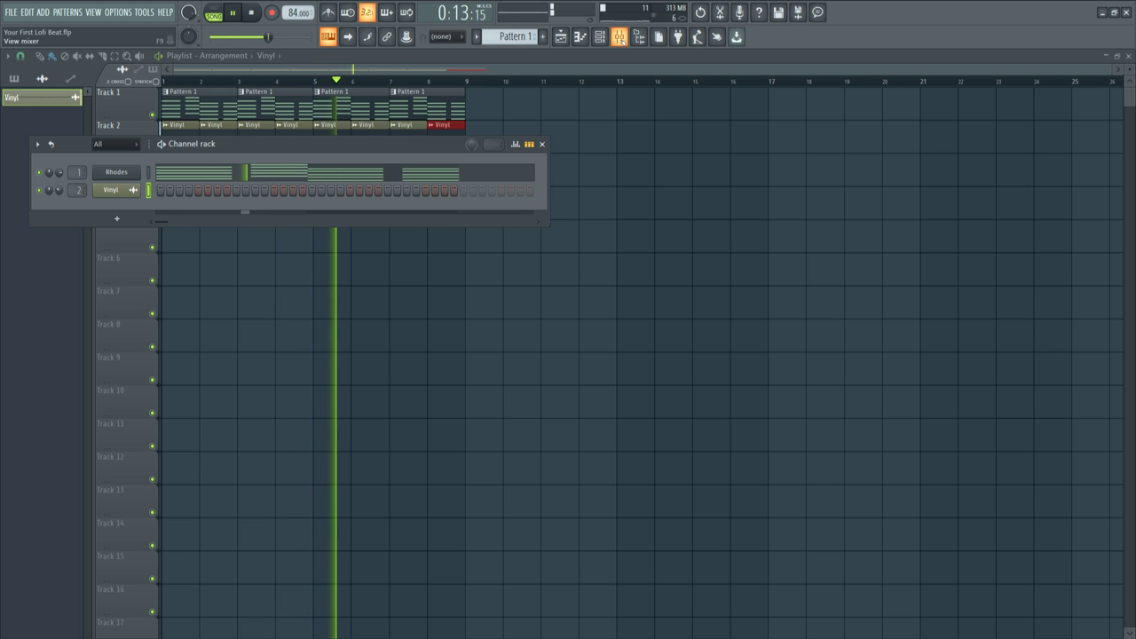
key(space)
- Find the DL Breaker loop in the Loops folder of Packs, preview it, and play the song for comparison
click(639, 37)
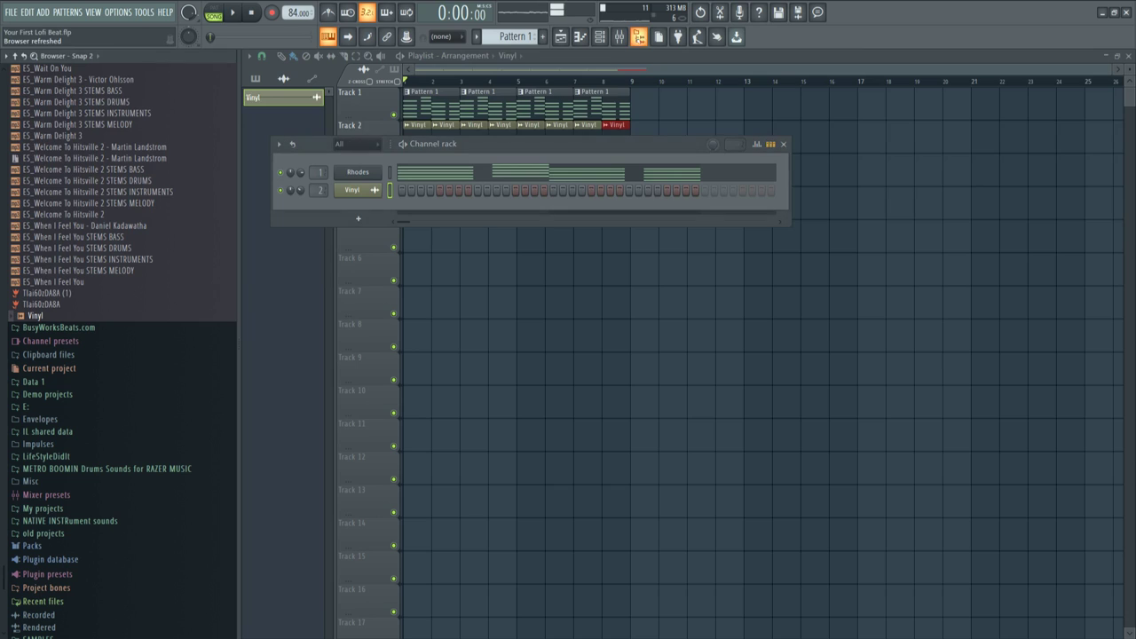
click(14, 56)
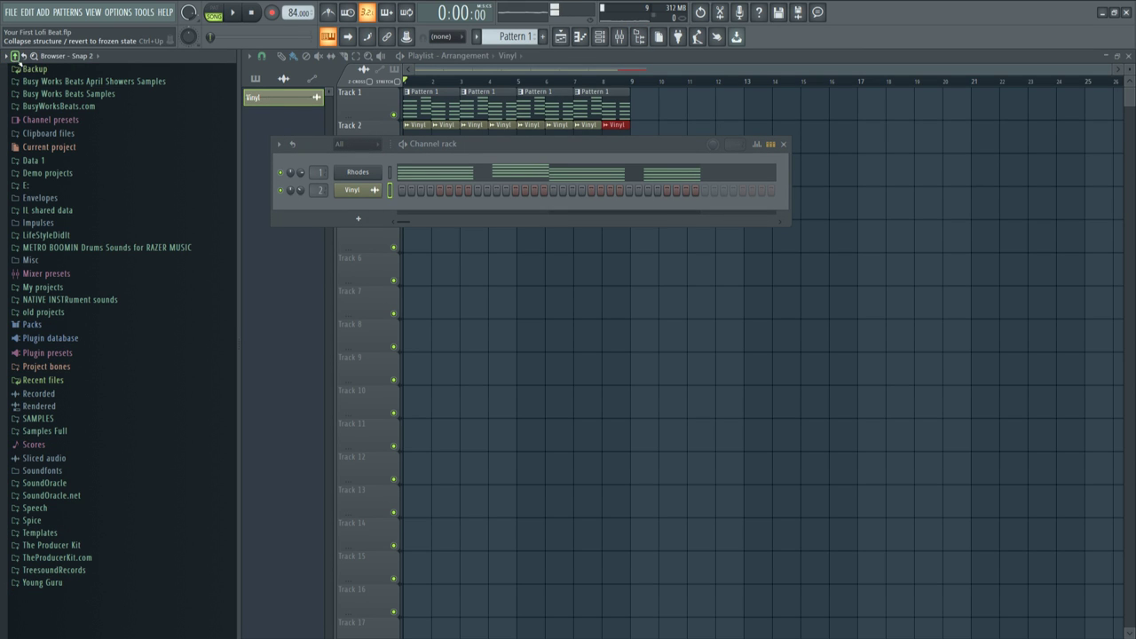
click(41, 327)
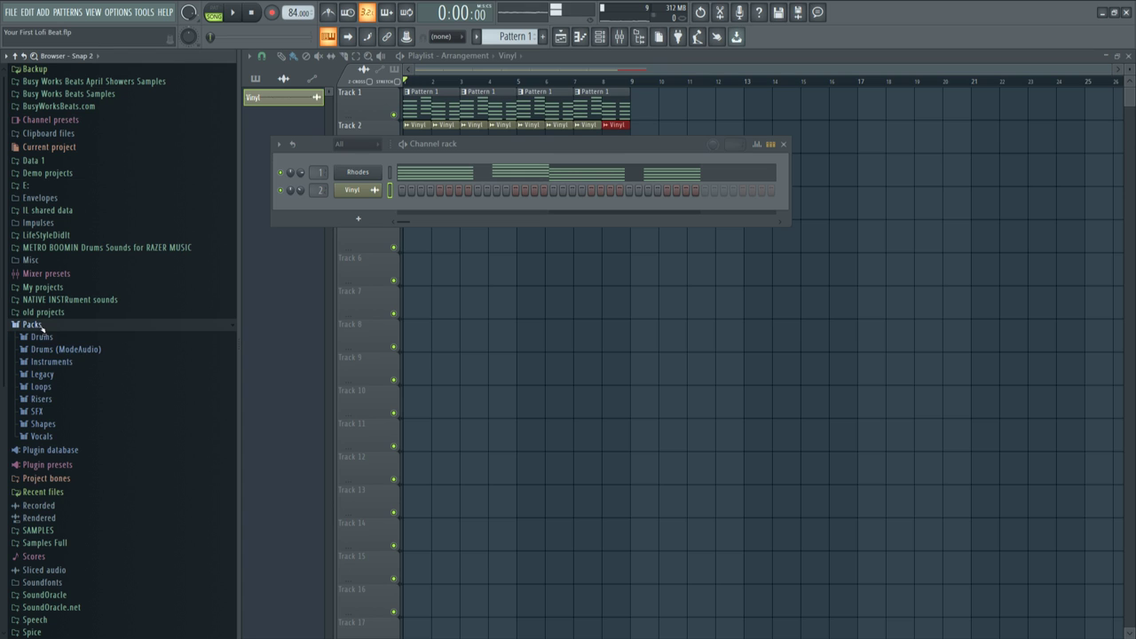
click(70, 389)
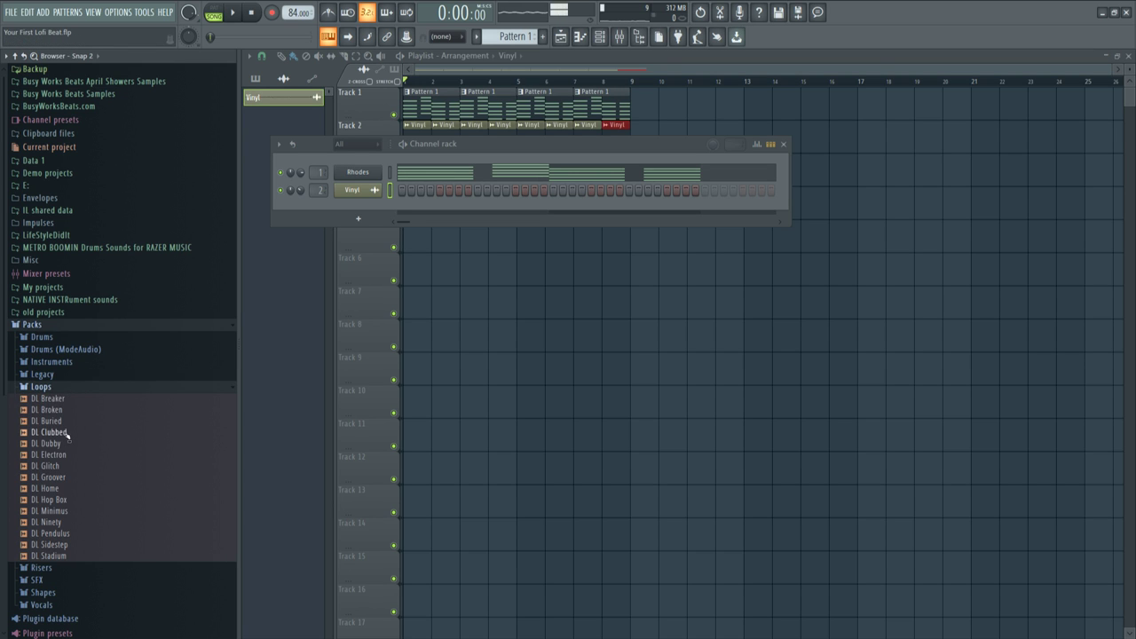
click(58, 401)
key(space)
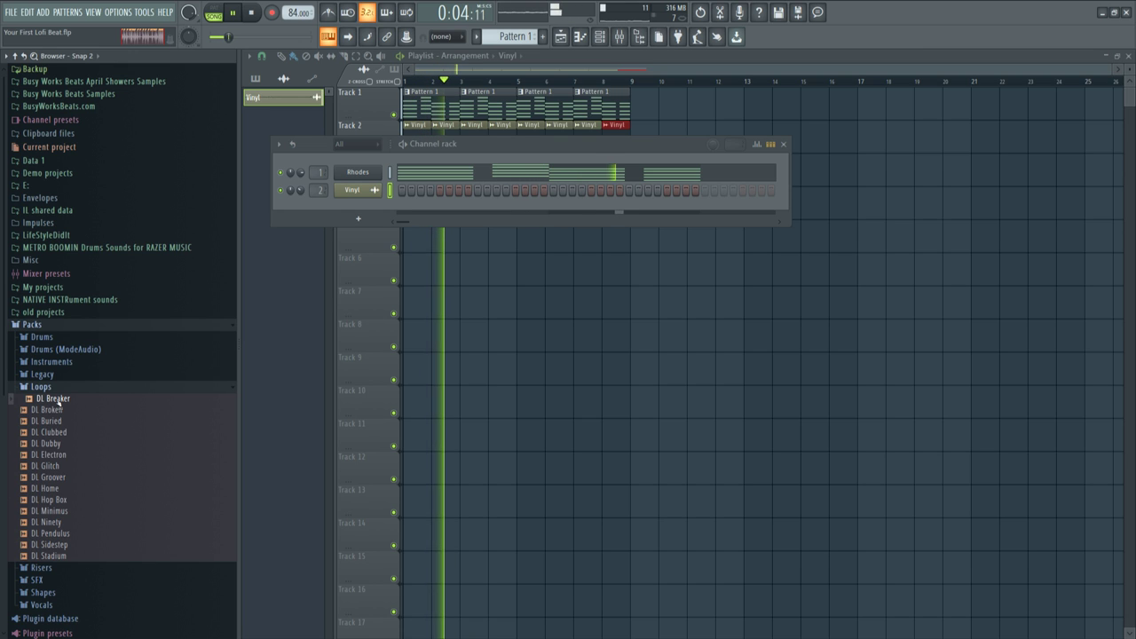
key(space)
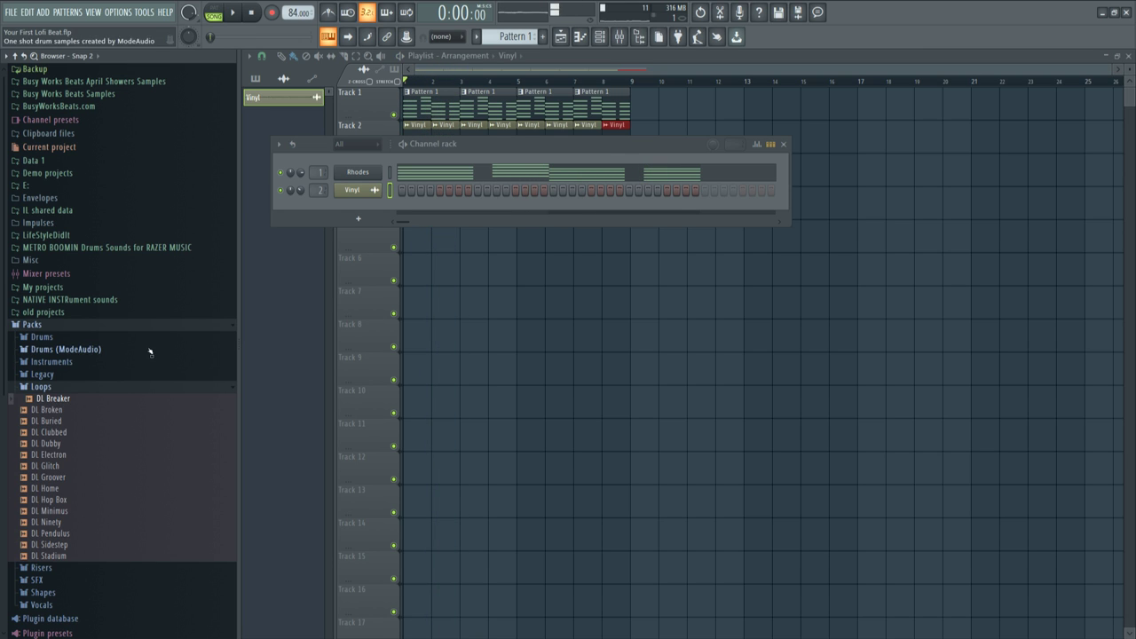
- Add a Slicex channel and load the DL Breaker loop into it
click(367, 224)
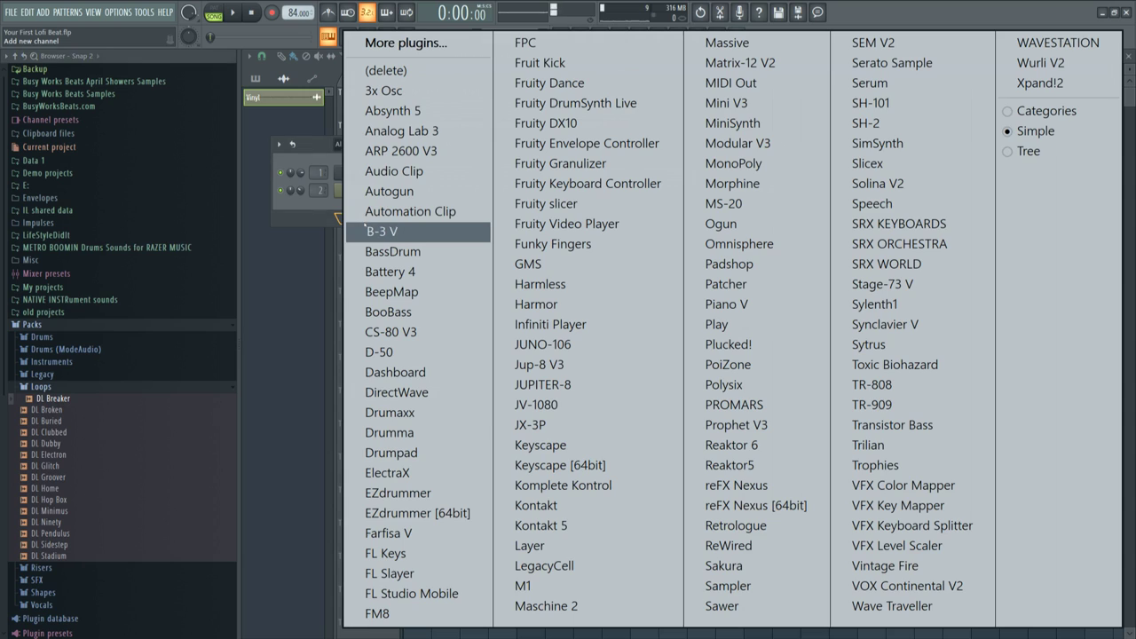
click(316, 219)
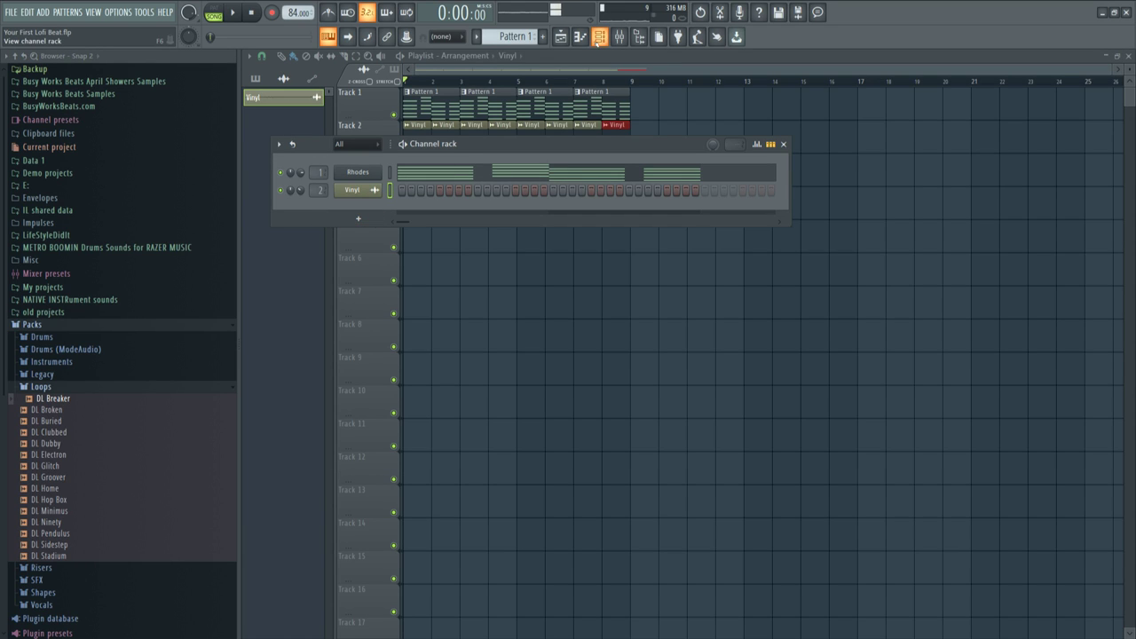
click(355, 220)
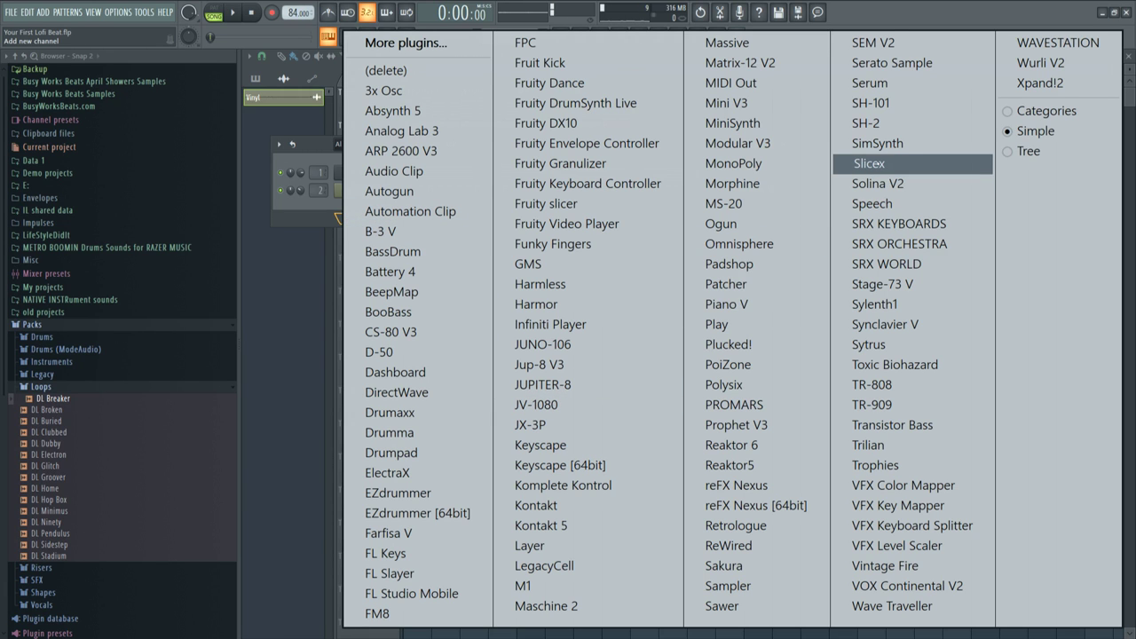
click(870, 163)
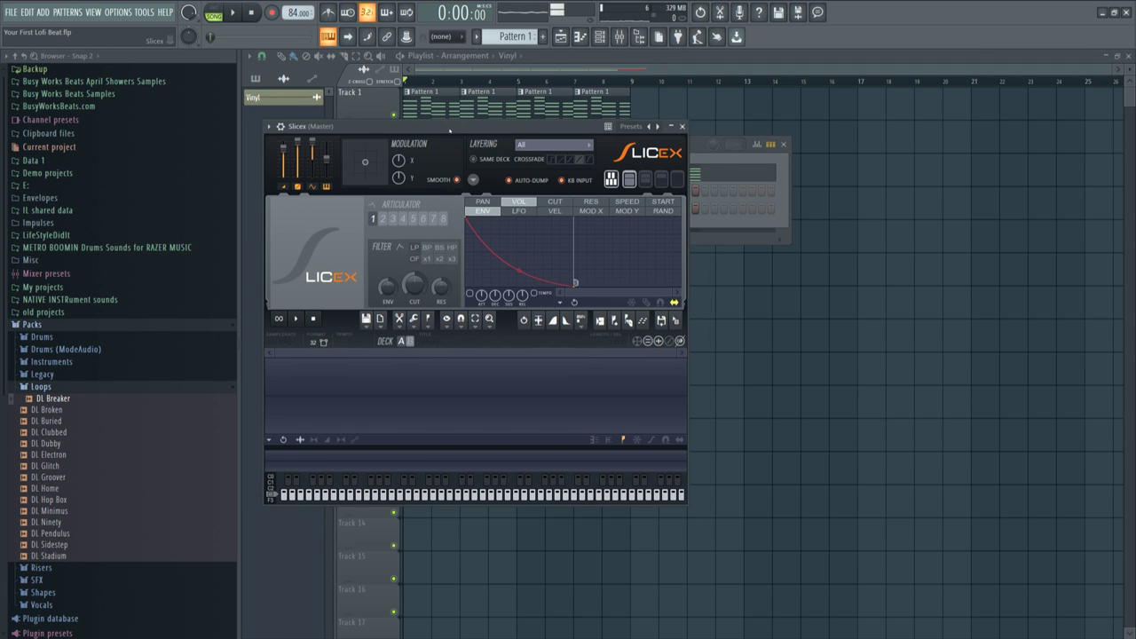
drag(438, 128, 588, 170)
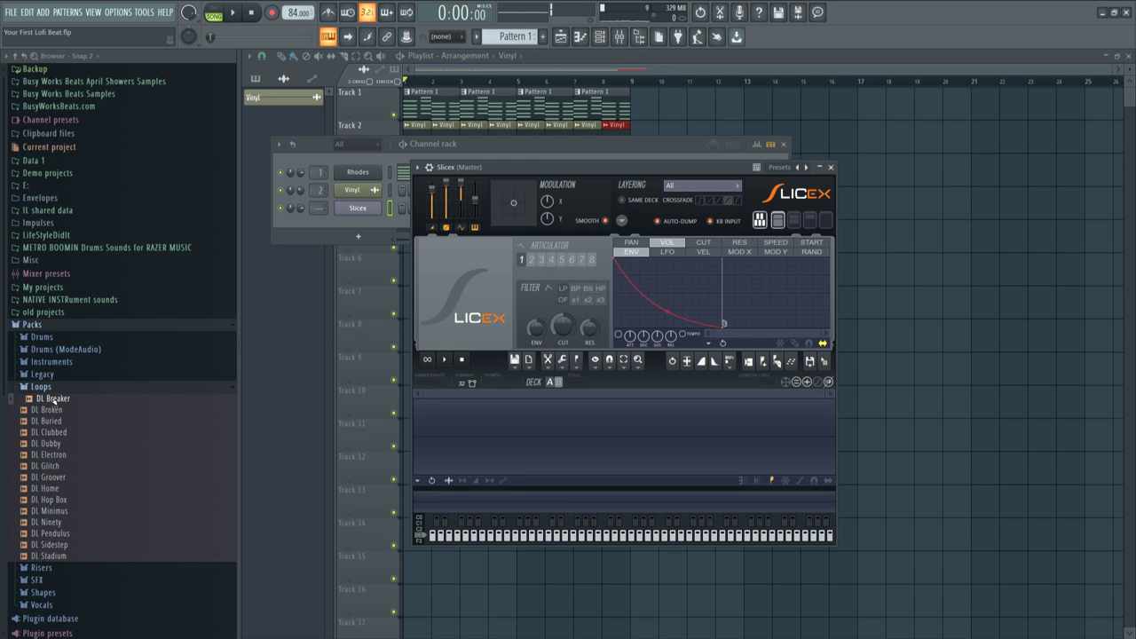
drag(53, 401, 581, 434)
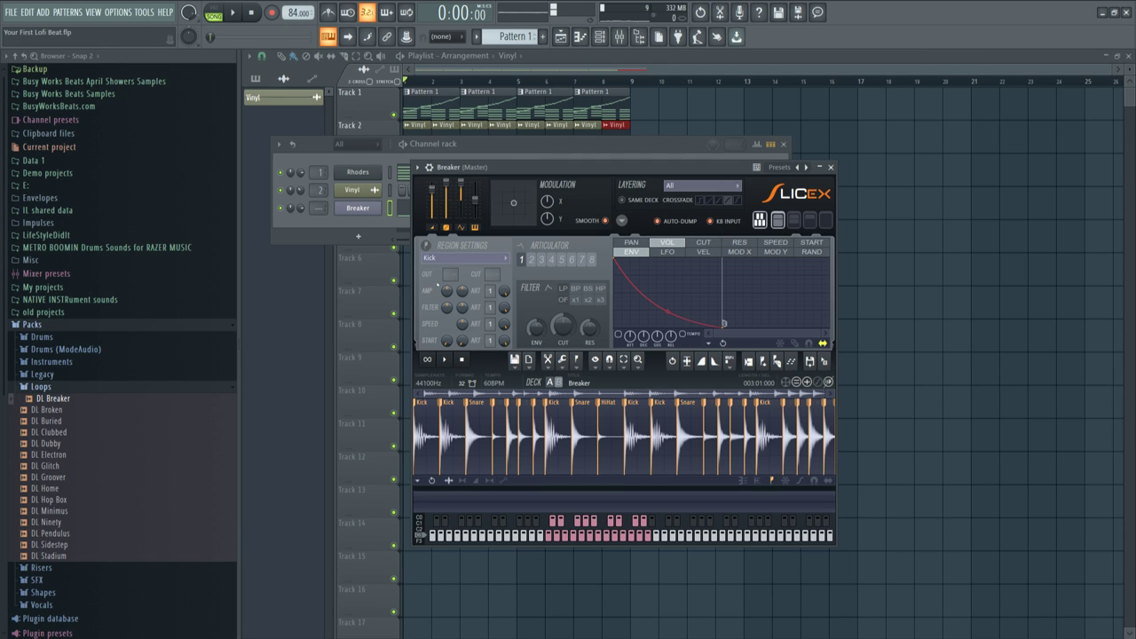
- Route the Breaker channel to mixer track 3, cut its notes from Pattern 1, and play the song briefly
click(607, 38)
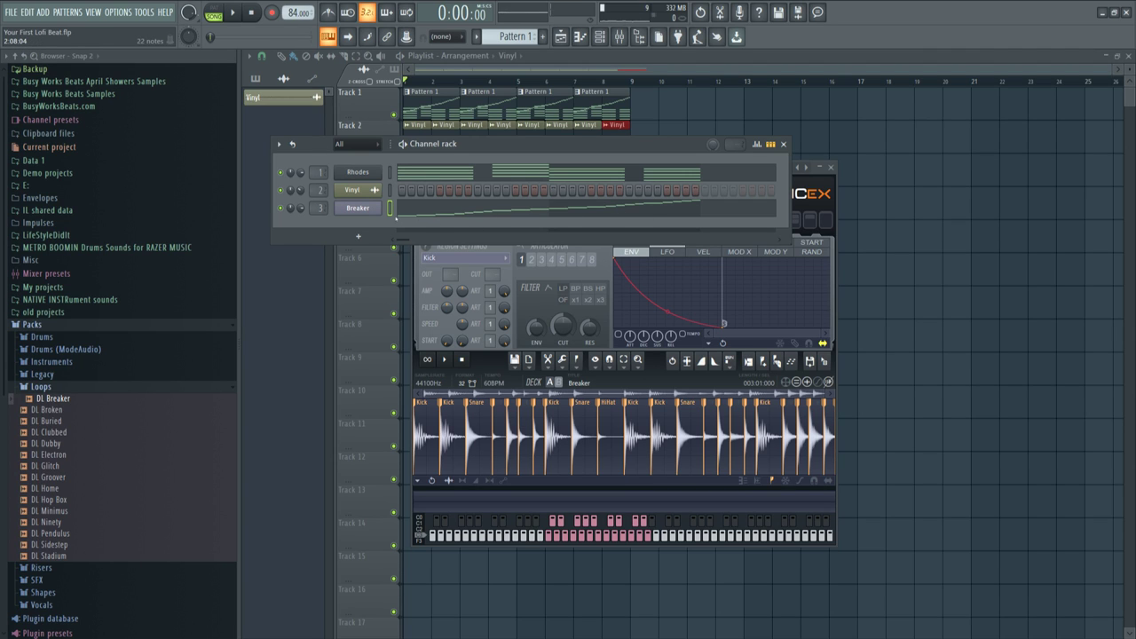
key(ctrl+x)
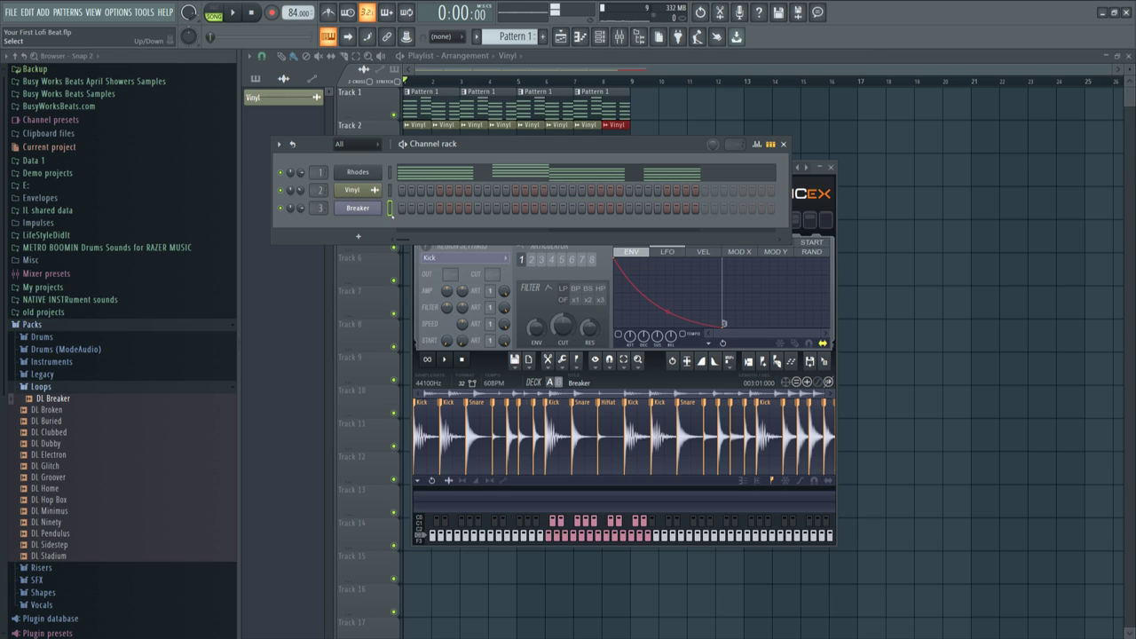
key(space)
key(space)
- Create Pattern 2, close the open windows and the browser, and place the pattern on Track 3 at bar 1
click(543, 37)
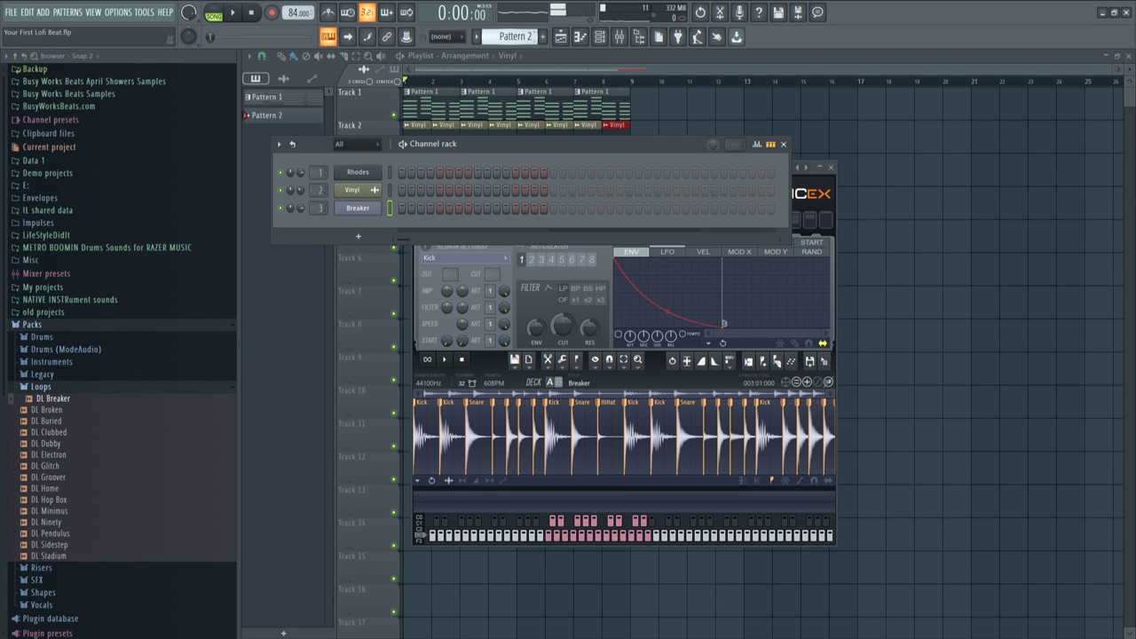
right_click(911, 253)
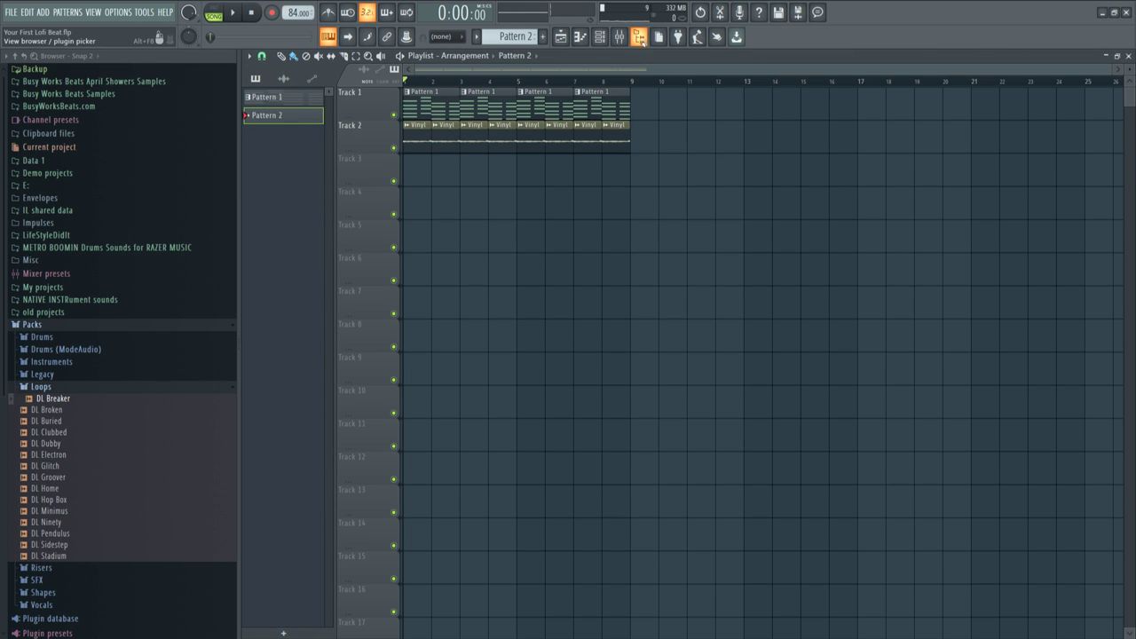
key(alt+F8)
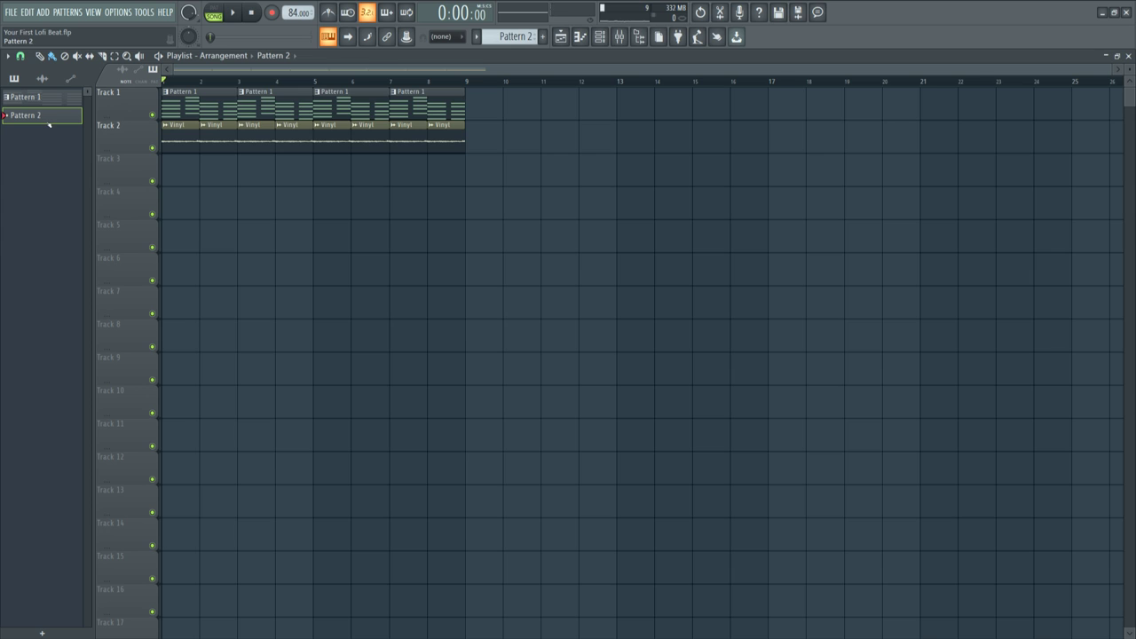
drag(49, 122, 180, 177)
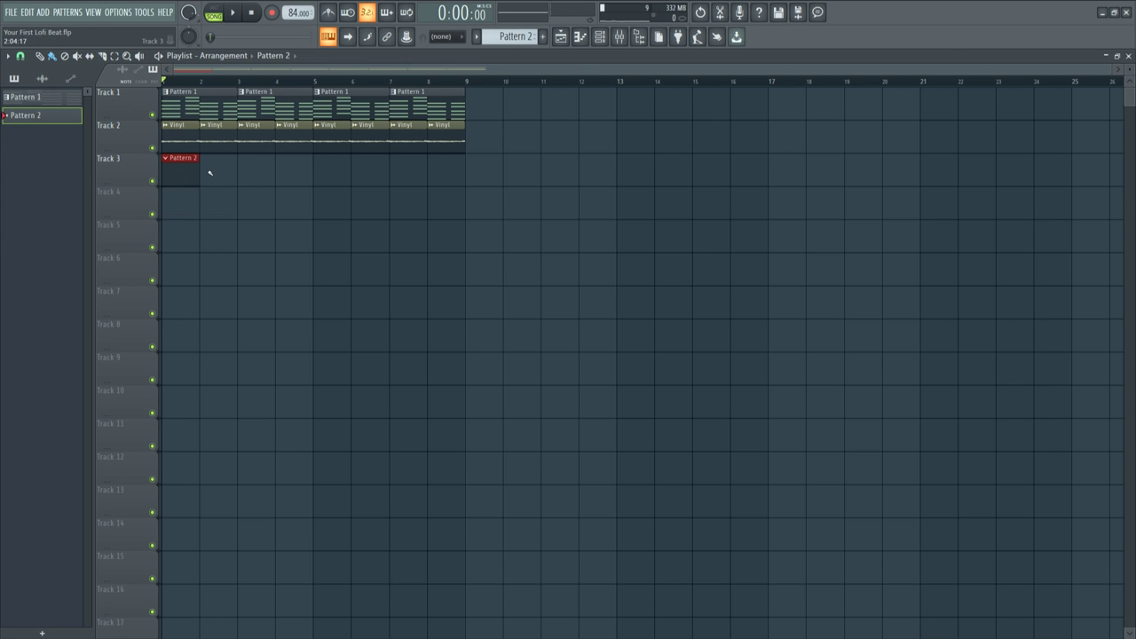
- Open the Breaker channel's piano roll in Pattern 2 and audition its lowest kick and snare slices
click(600, 37)
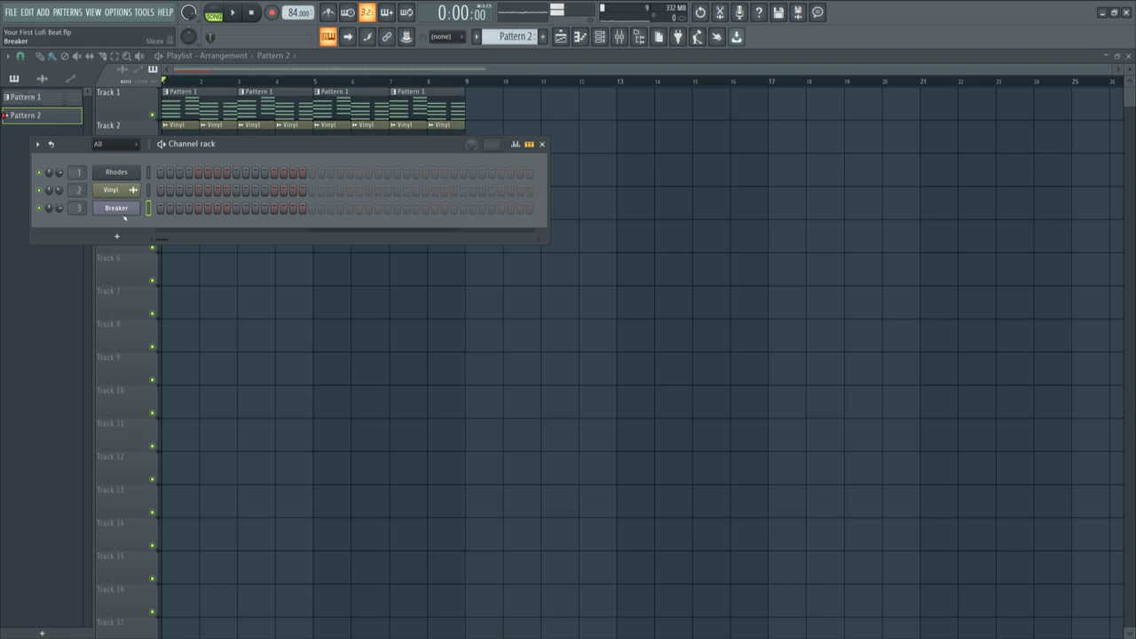
right_click(119, 209)
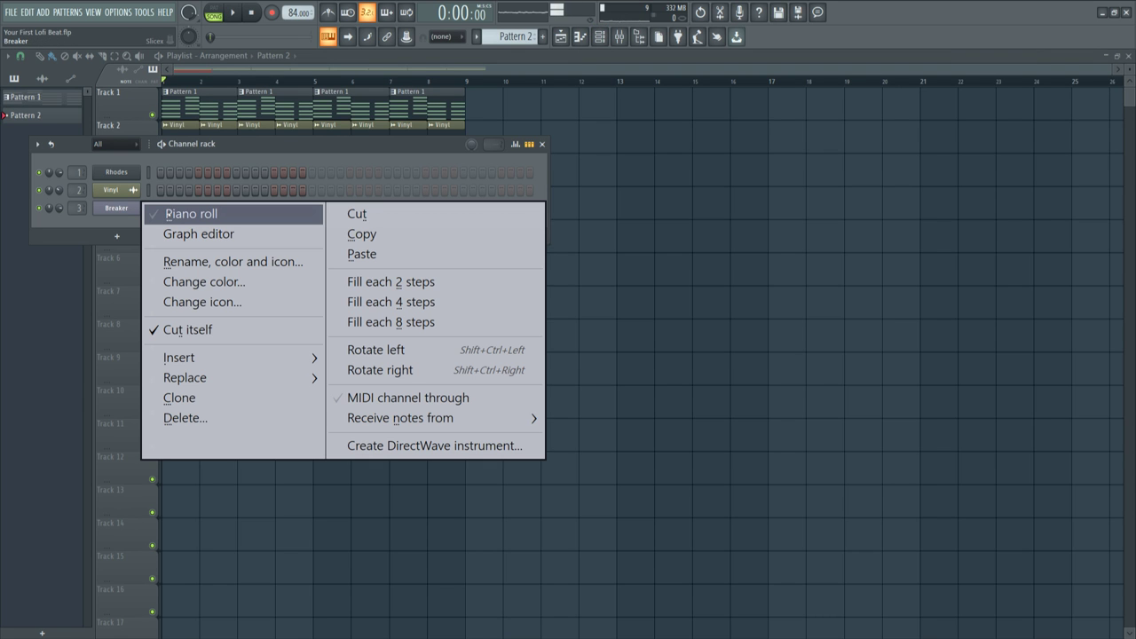
click(191, 213)
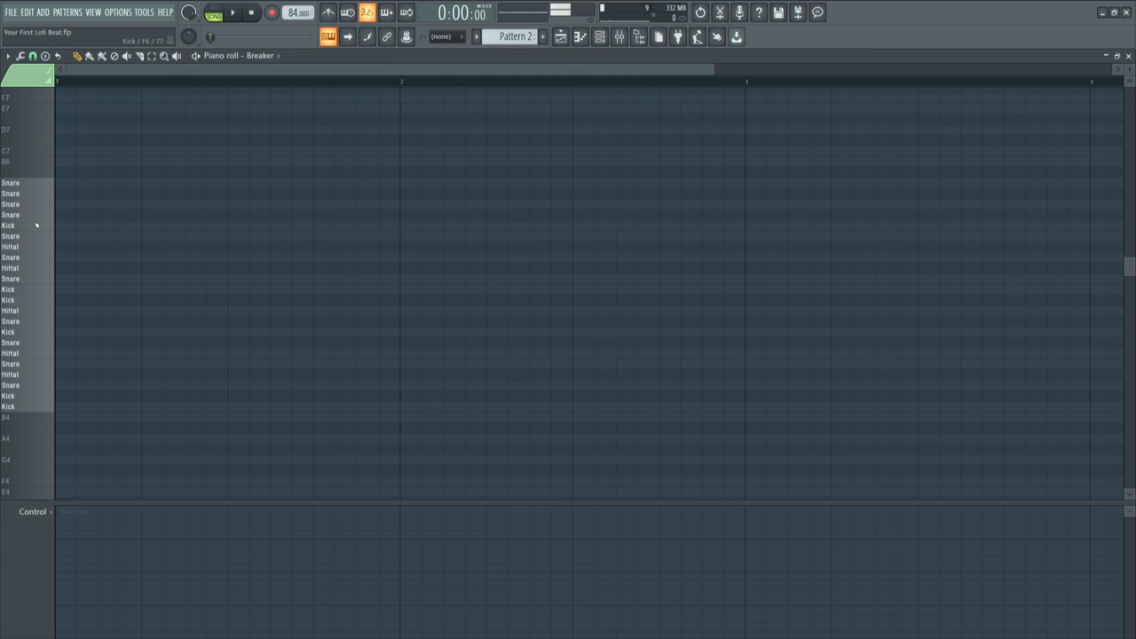
scroll(32, 223, down, 1)
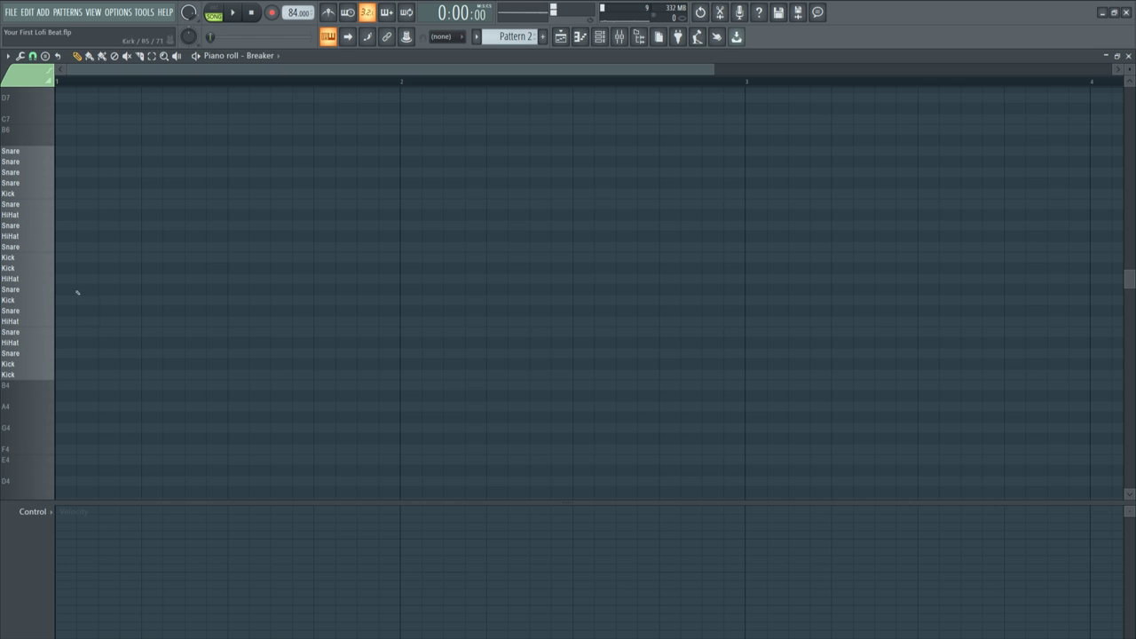
mouse_move(39, 374)
mouse_down()
mouse_move(50, 312)
mouse_move(47, 369)
mouse_up()
click(44, 353)
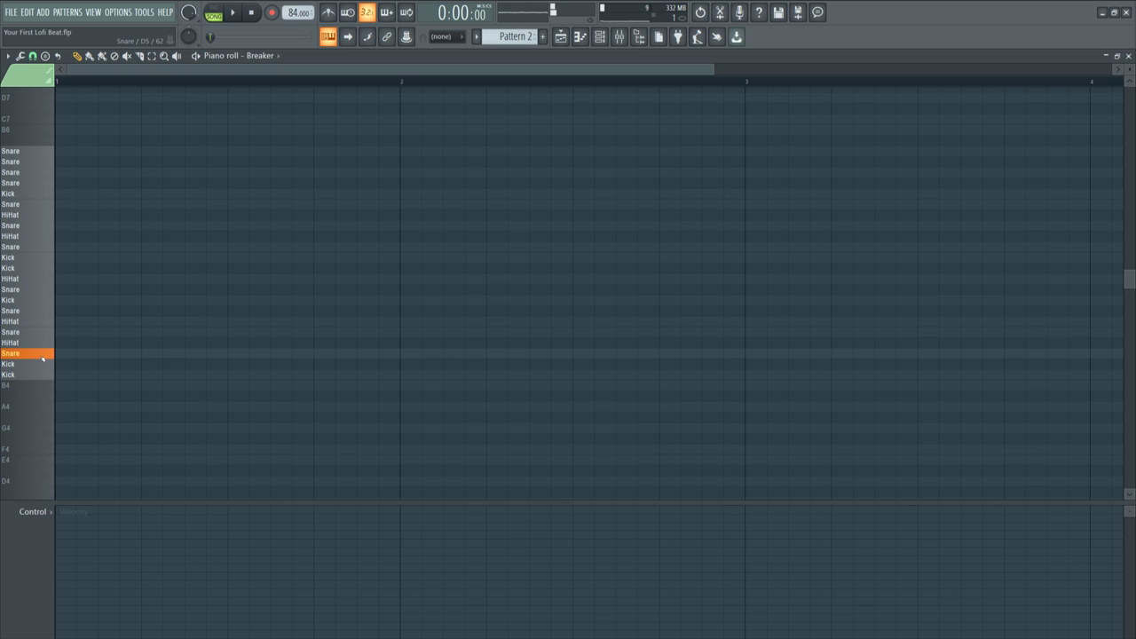
- Place D5 snare notes on beats 2 and 4 of bar 1, checking their timing against the metronome
click(98, 355)
drag(228, 354, 140, 355)
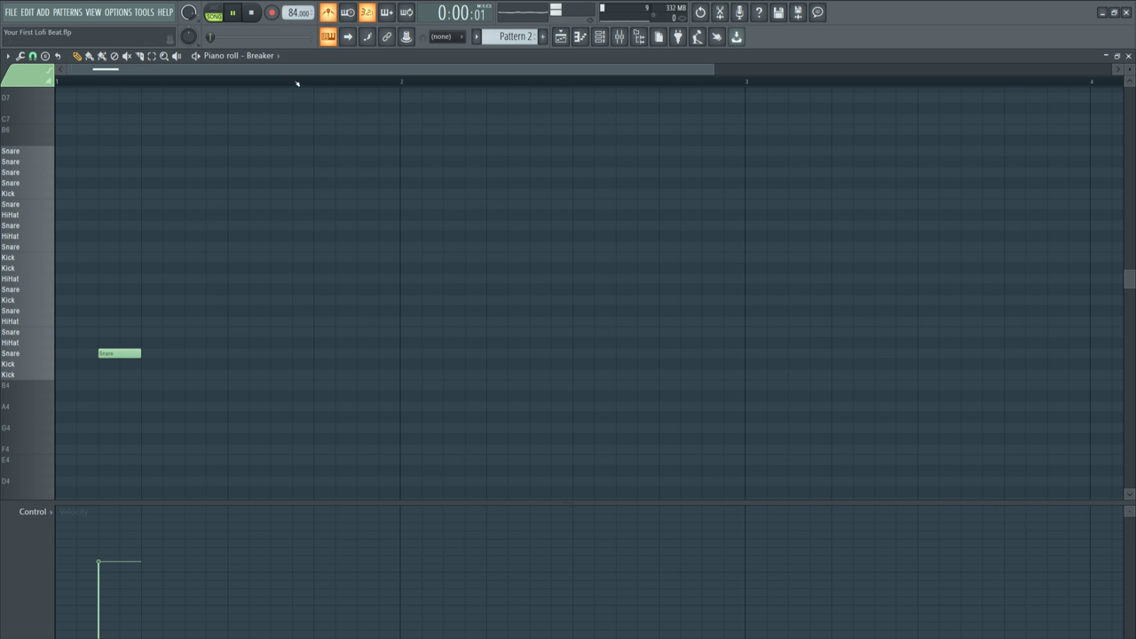
key(space)
drag(122, 349, 165, 348)
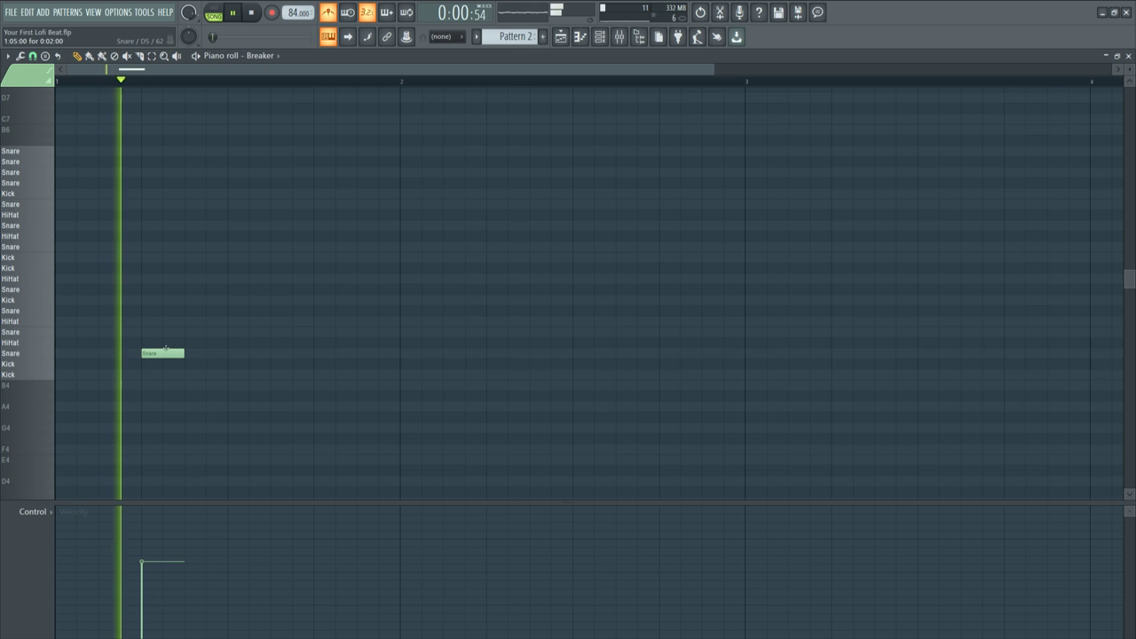
click(317, 353)
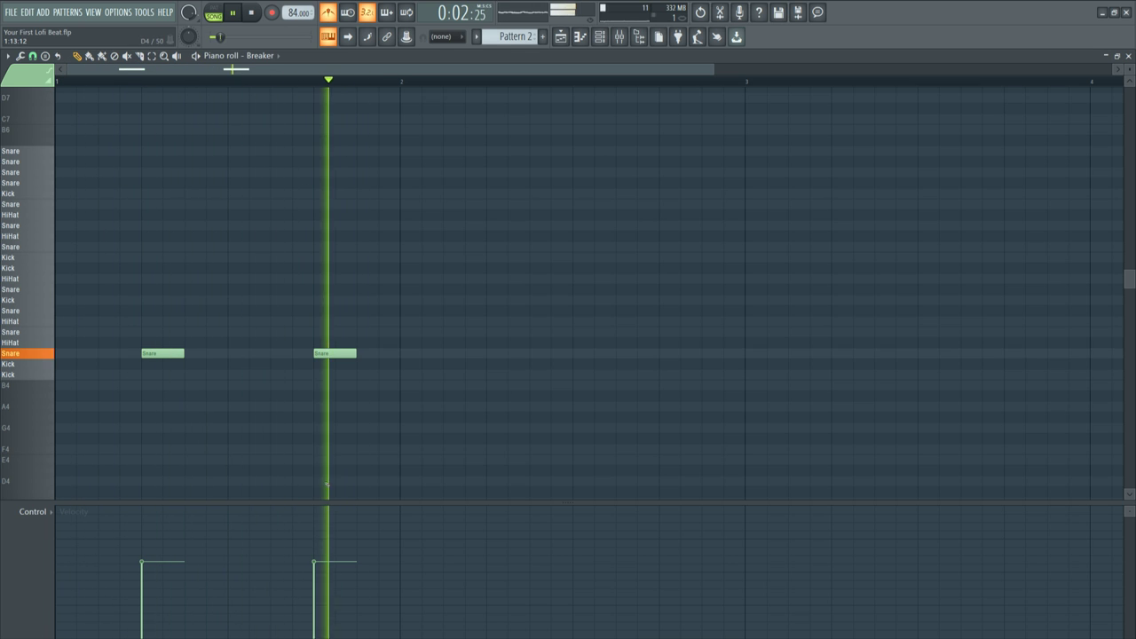
key(space)
- Raise the velocity of both snare notes equally, listen with the metronome, and turn the metronome off
drag(347, 578, 187, 550)
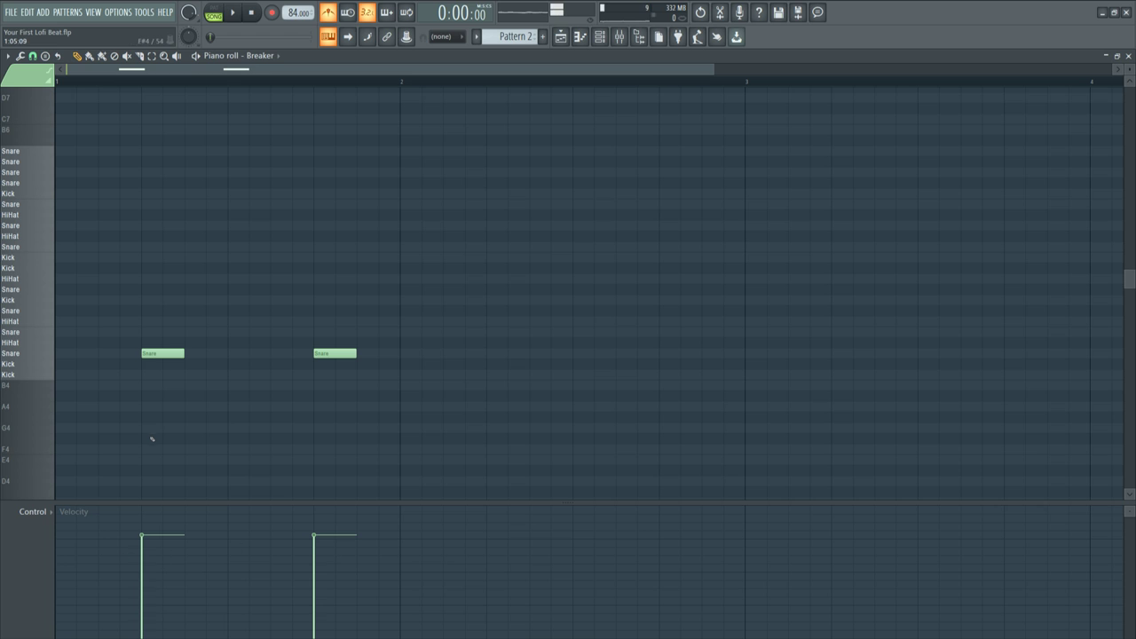
key(space)
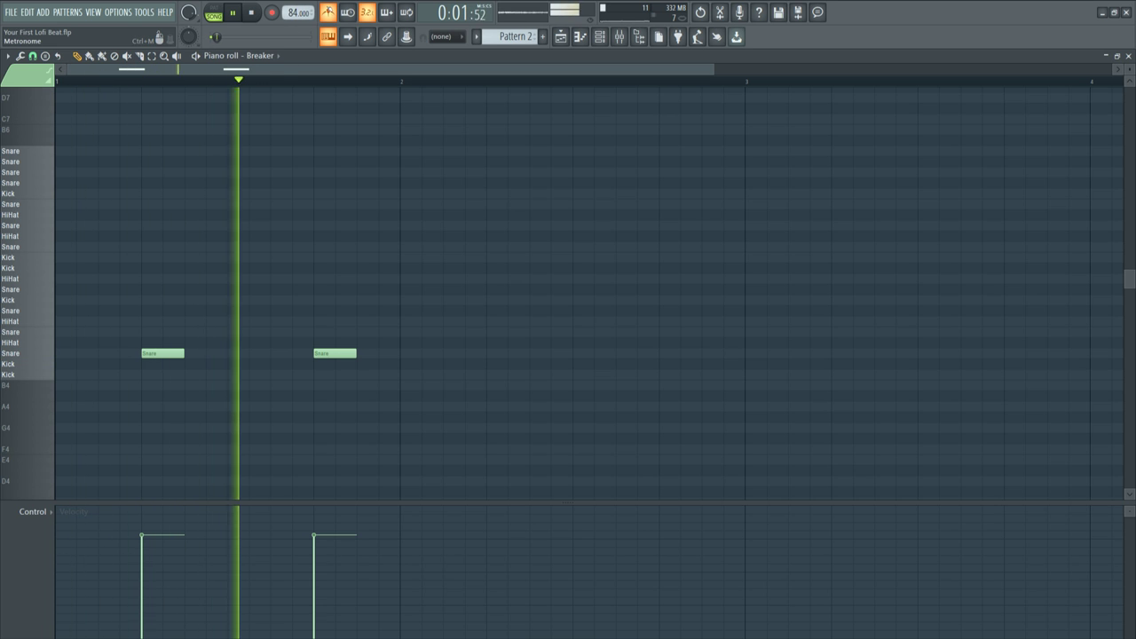
key(space)
- Add D5 snare notes on beats 2 and 4 of bar 2 and play the song
click(497, 353)
click(662, 357)
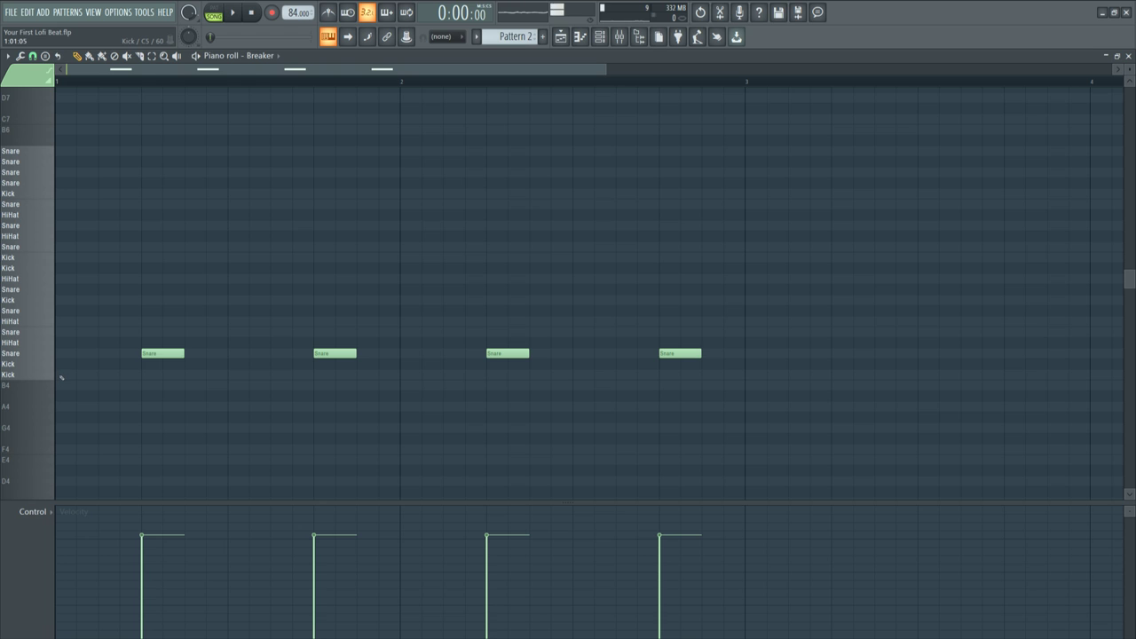
key(space)
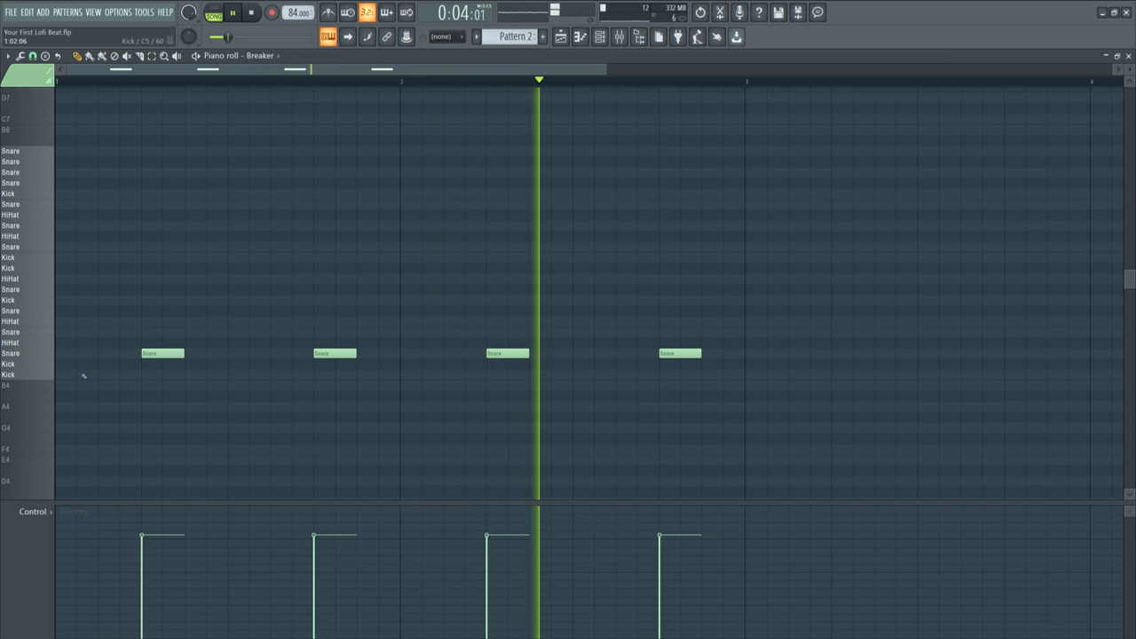
- Stop playback, place a C5 kick on beat 1 of bar 1, listen, and add a C#5 kick on step 10
key(space)
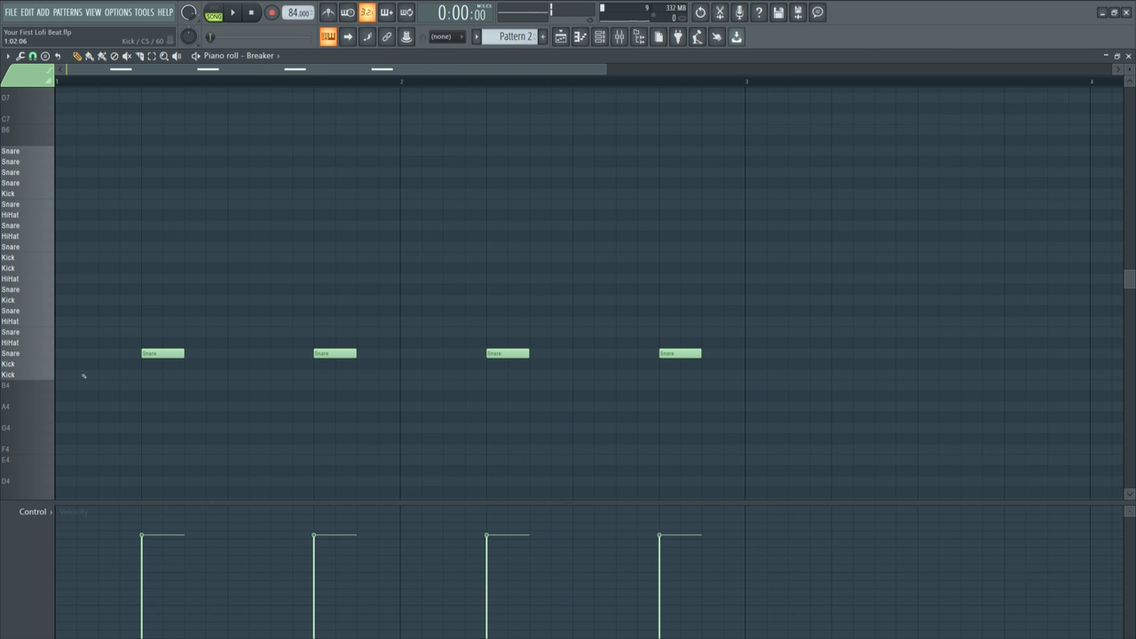
click(84, 376)
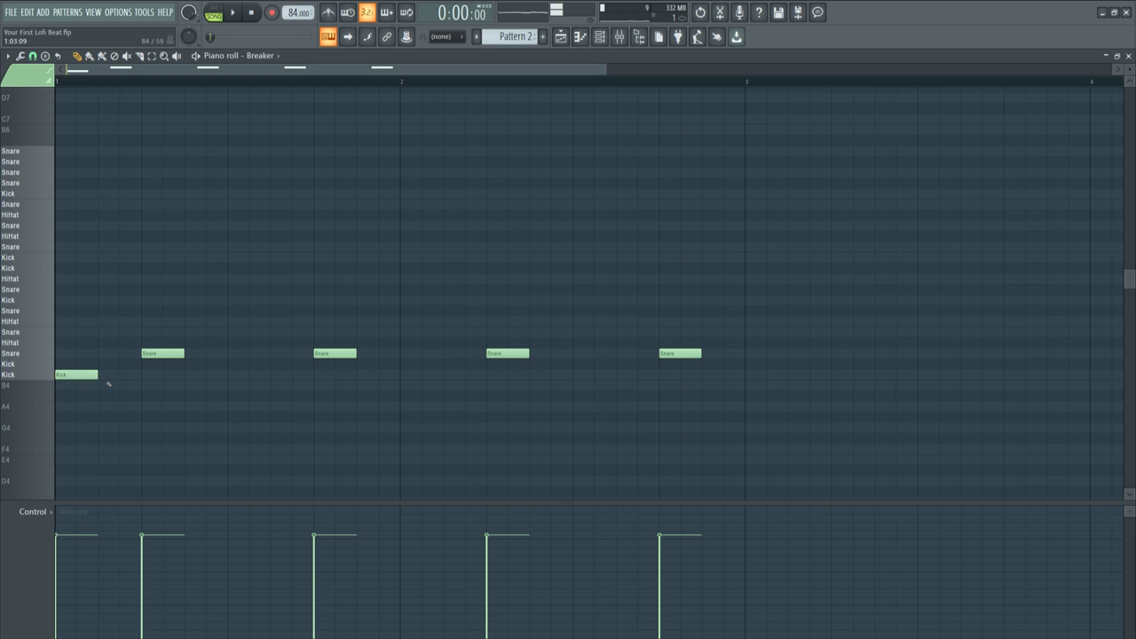
key(space)
key(space)
click(257, 364)
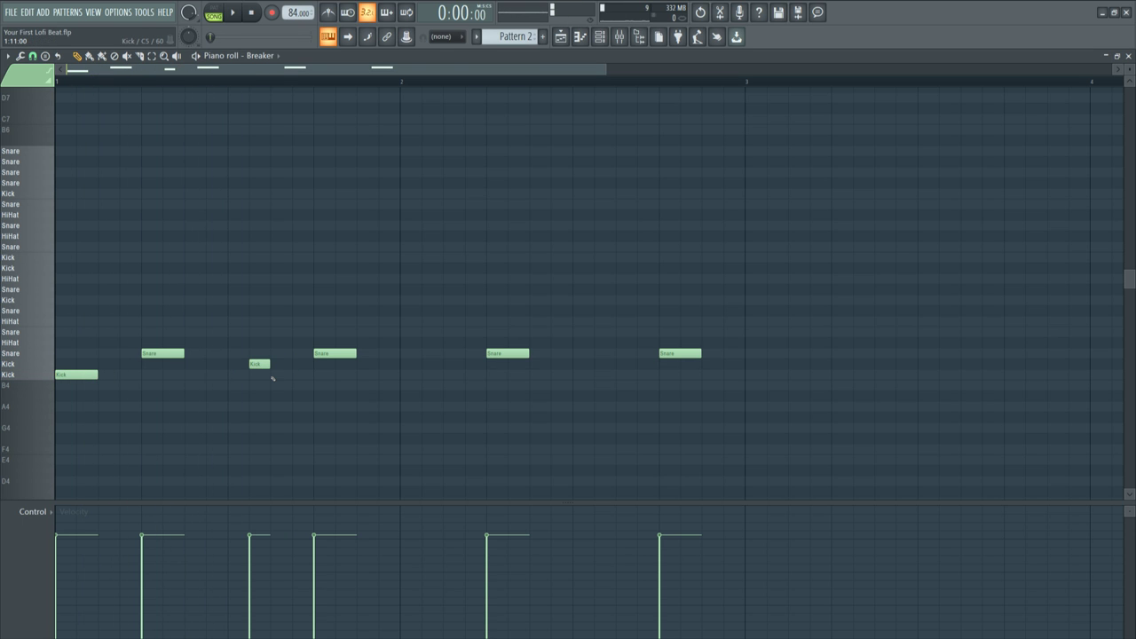
- Add C5 kick notes on step 11 of bar 1 and beat 1 of bar 2, auditioning the groove
key(space)
key(space)
key(space)
click(275, 376)
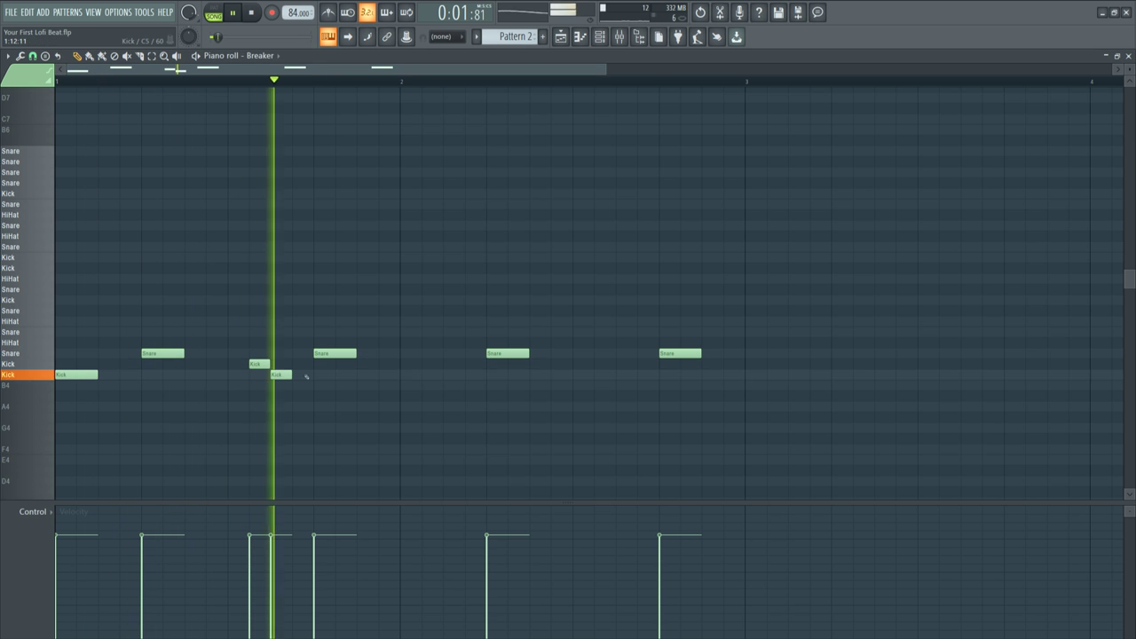
click(402, 375)
key(space)
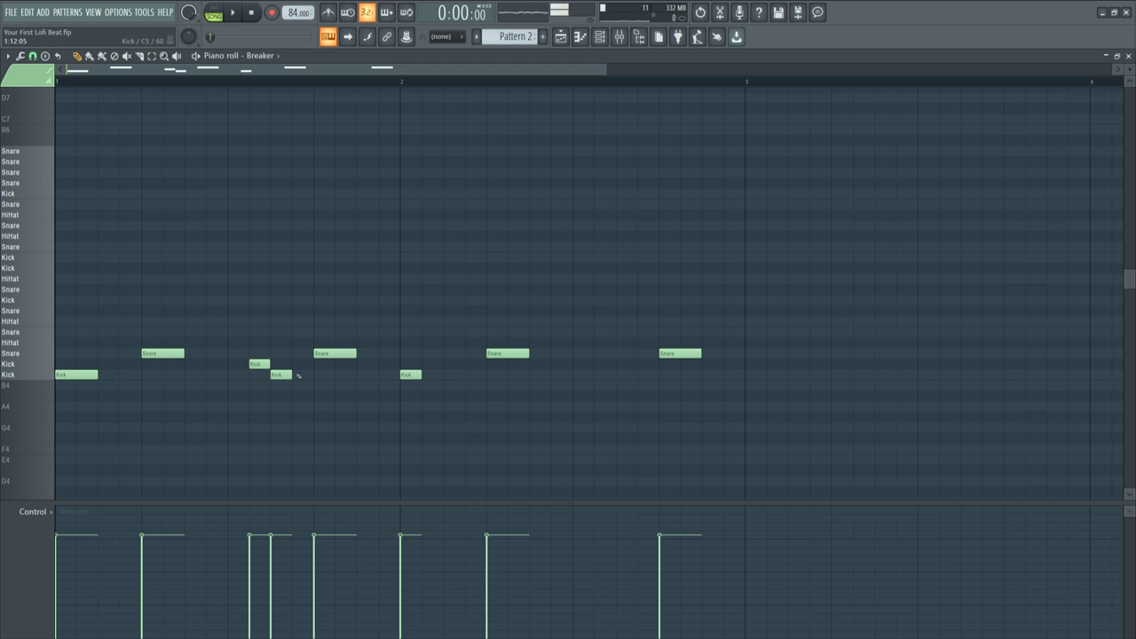
- Lengthen the C5 kicks and D5 snares, closing the gaps in bar 1 and holding each bar 2 note for one beat
drag(298, 375, 317, 375)
drag(96, 373, 251, 353)
drag(423, 375, 485, 374)
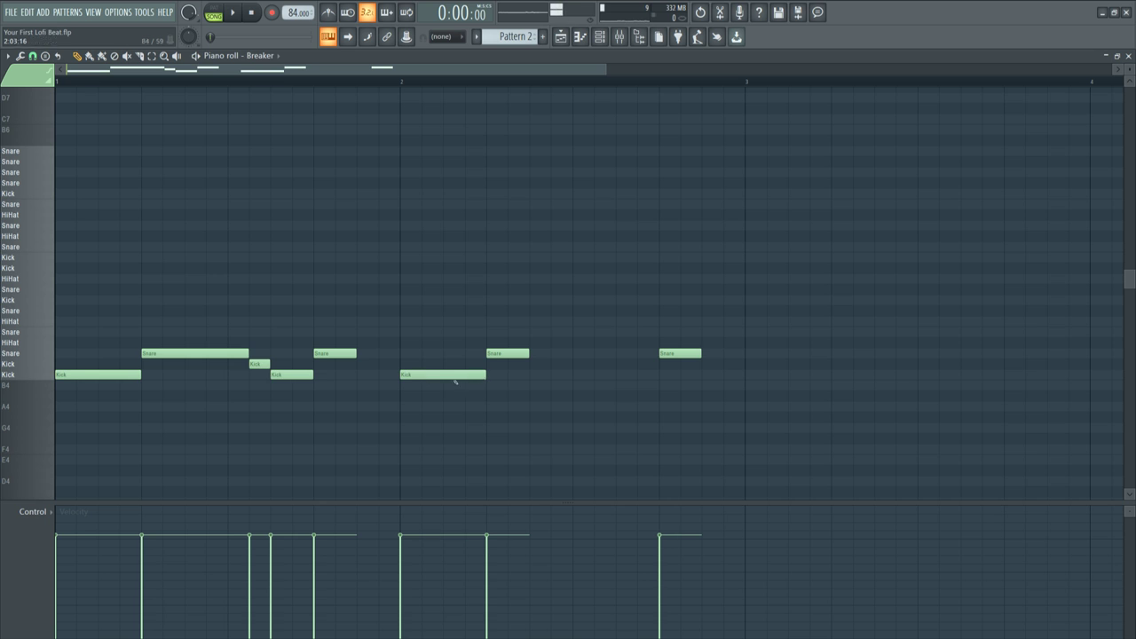
key(space)
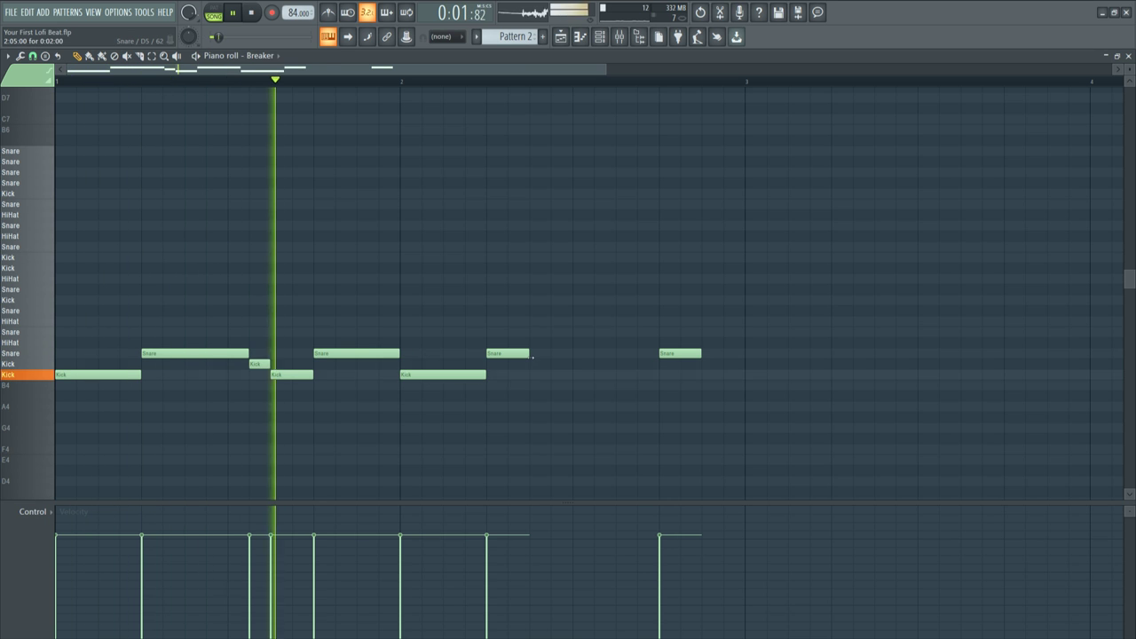
drag(528, 353, 572, 354)
drag(700, 353, 745, 353)
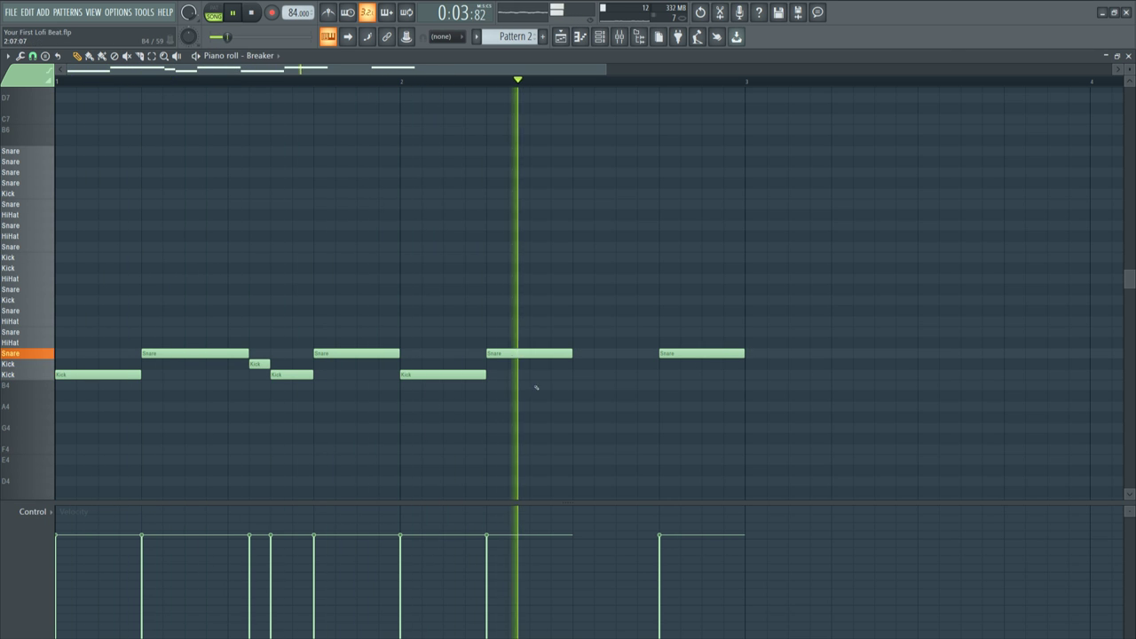
- Add C#5 kicks on steps 10 and 16 of bar 2 and a C5 kick on step 11, listening along
key(space)
key(space)
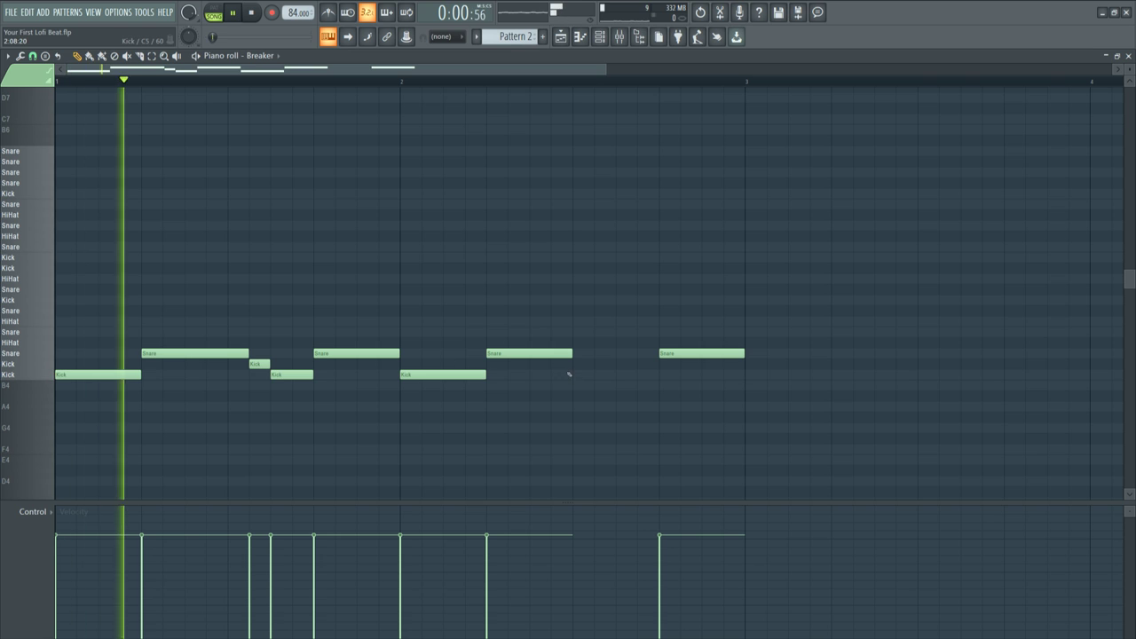
click(598, 364)
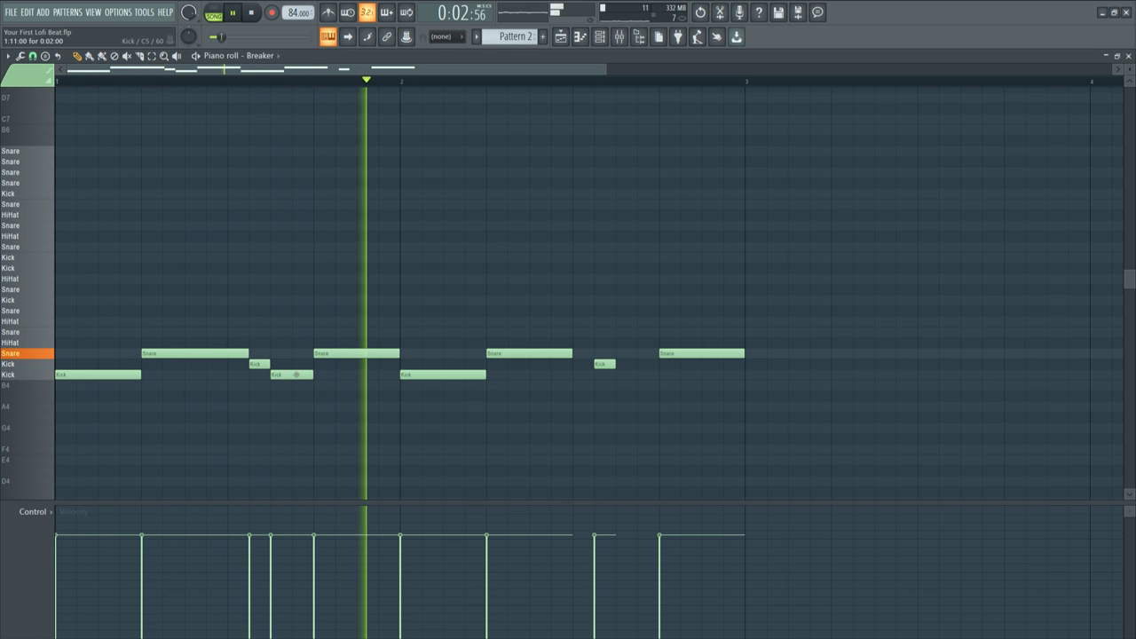
click(619, 374)
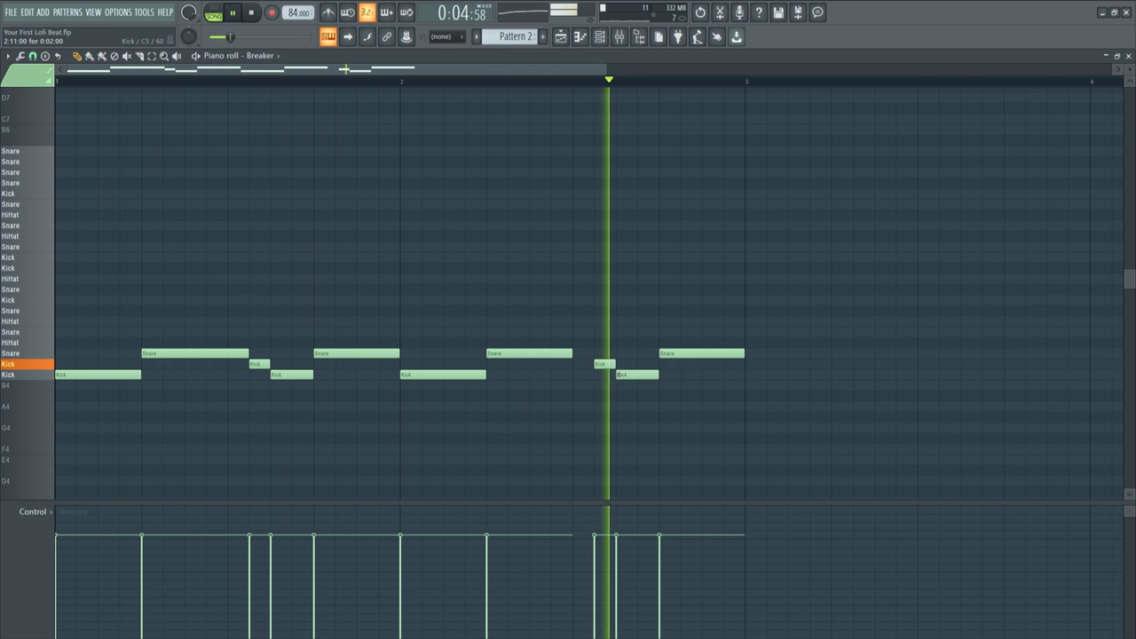
key(space)
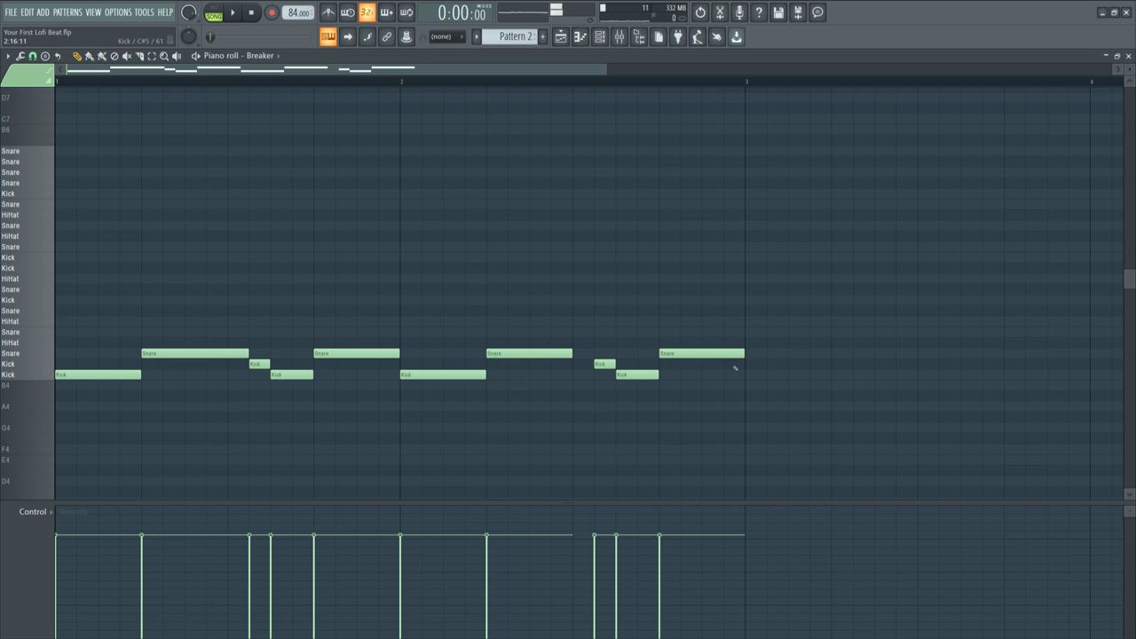
click(733, 364)
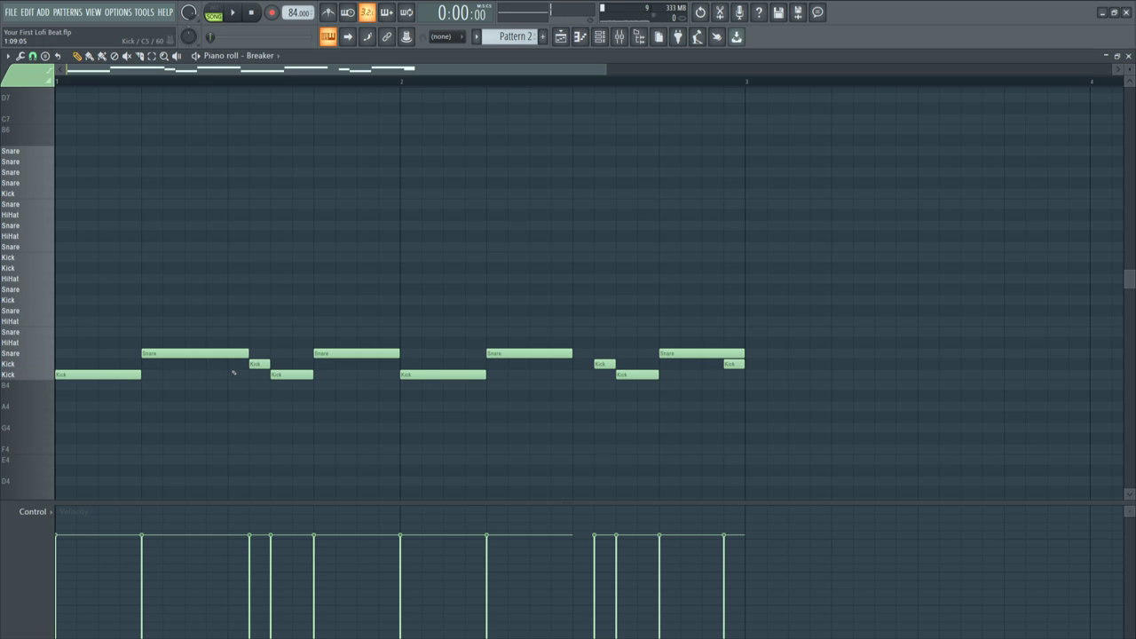
- Lower the velocity of the three C#5 kick notes equally, deselect them, and listen to the pattern
click(262, 365)
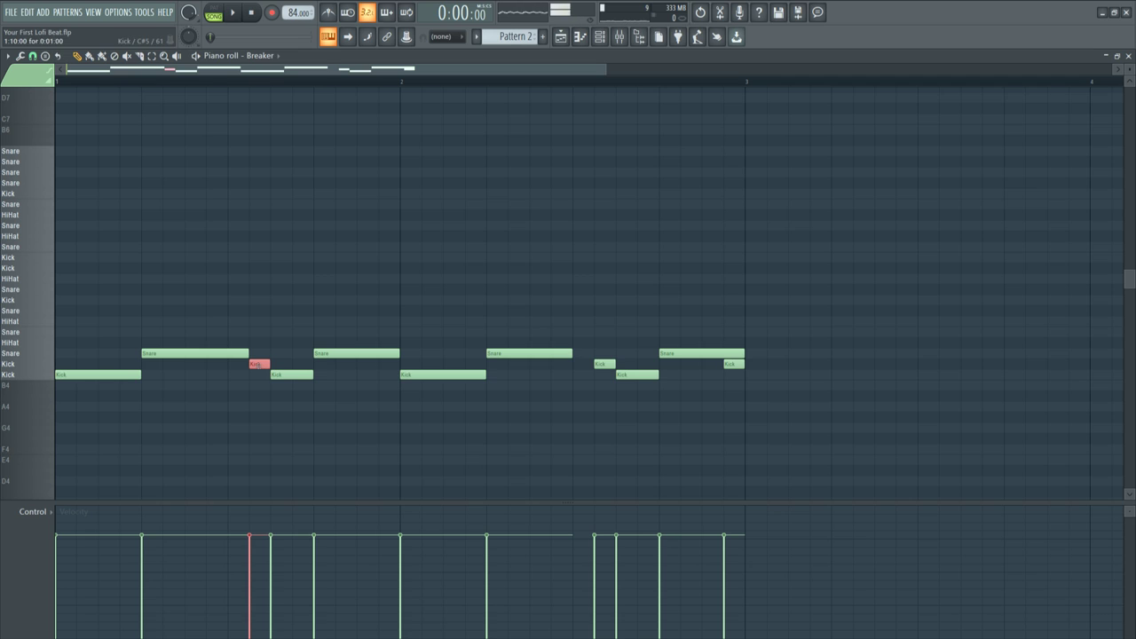
shift+click(605, 364)
shift+click(734, 364)
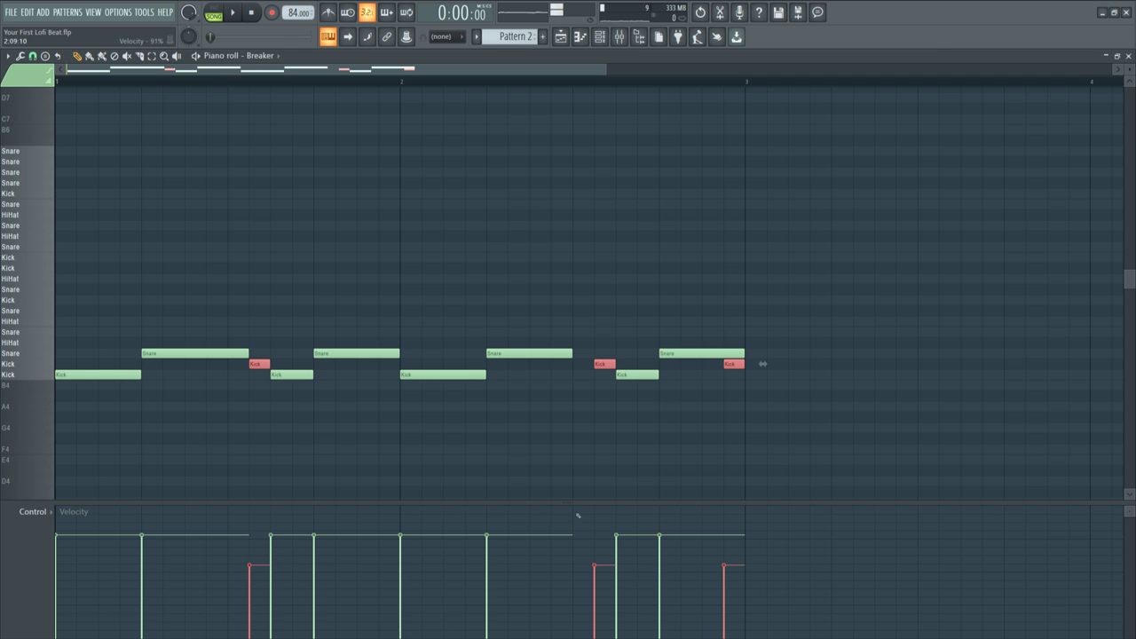
click(550, 471)
key(space)
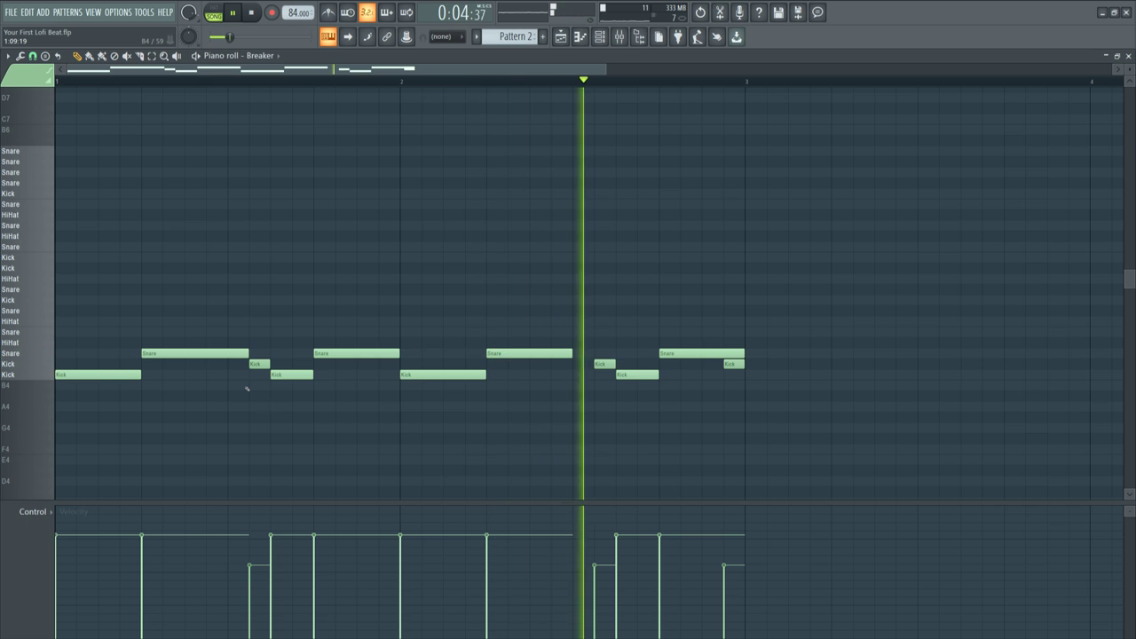
key(space)
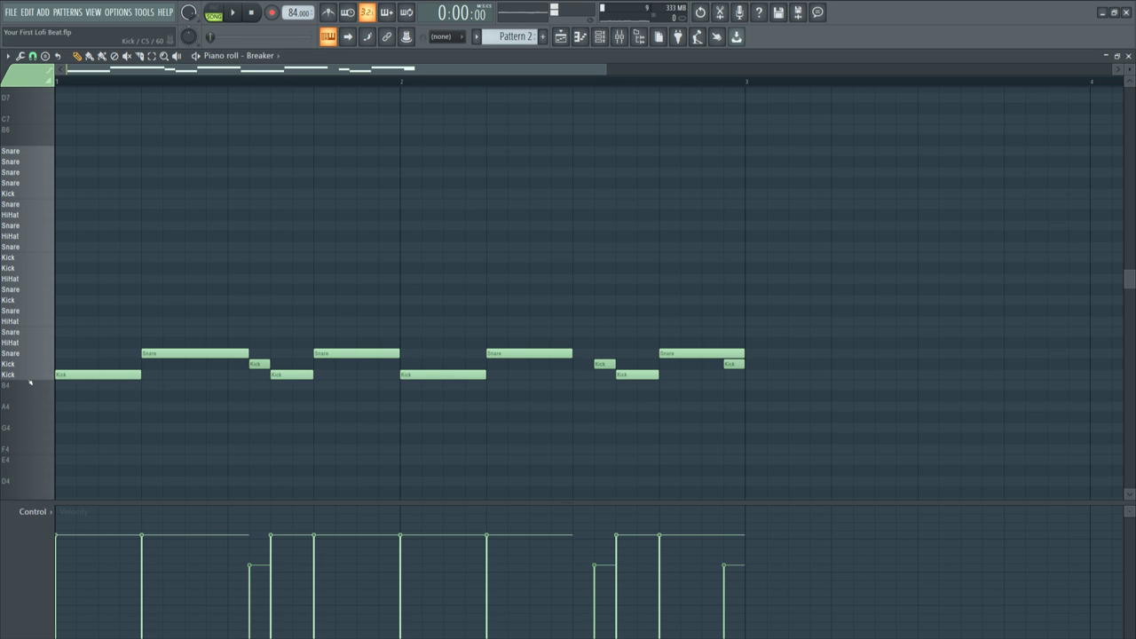
- Select all C5 and C#5 kick notes, nudge them three small increments later, and play the pattern
drag(30, 379, 23, 366)
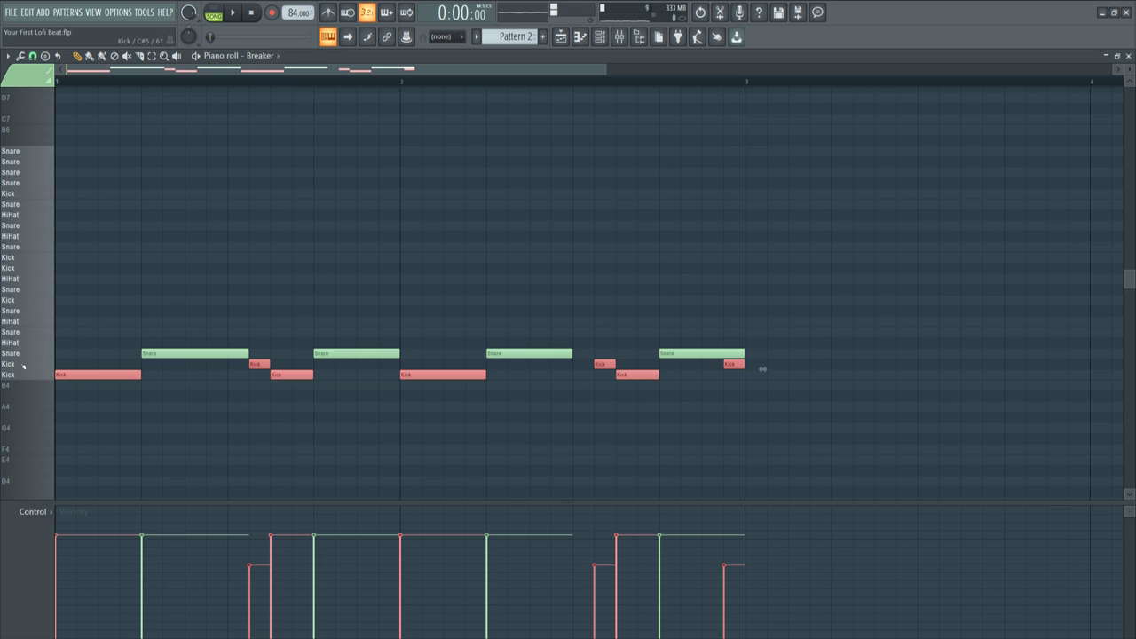
key(shift+Right)
key(shift+Right)
key(shift+Right)
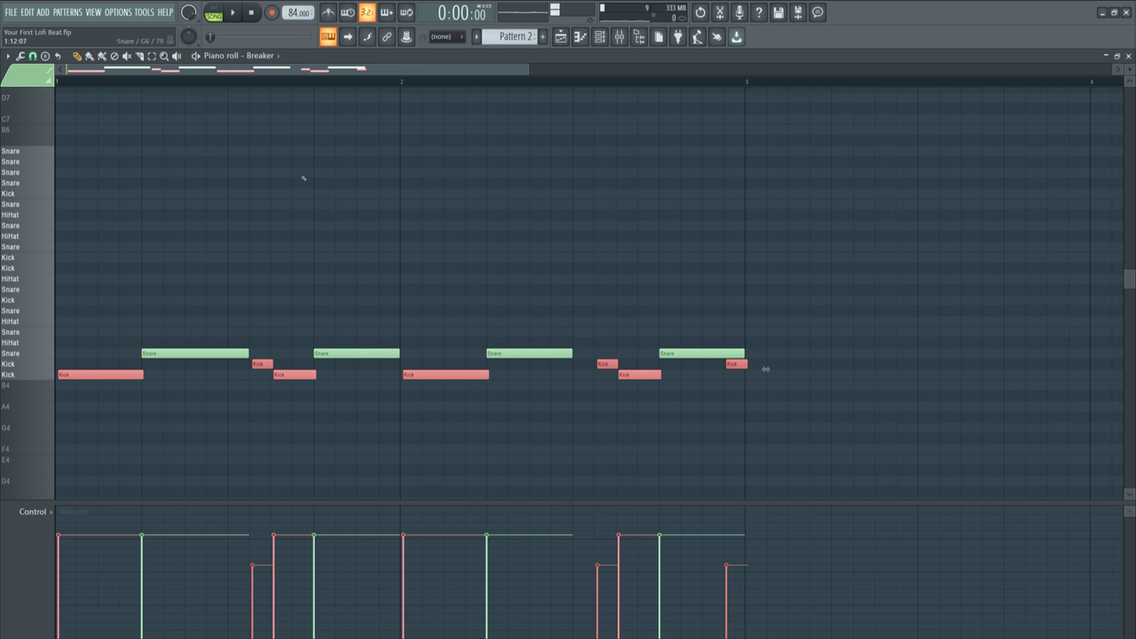
key(space)
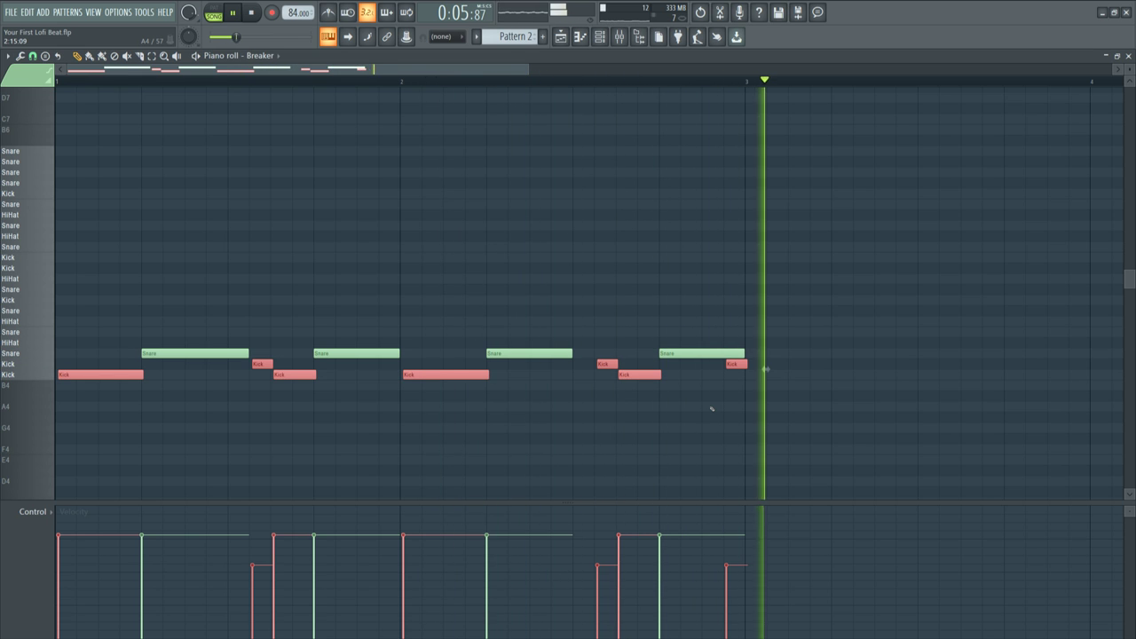
- Nudge all kick notes one small increment earlier, trim the last kick to the end of bar 2, and listen
key(space)
key(shift+Left)
key(space)
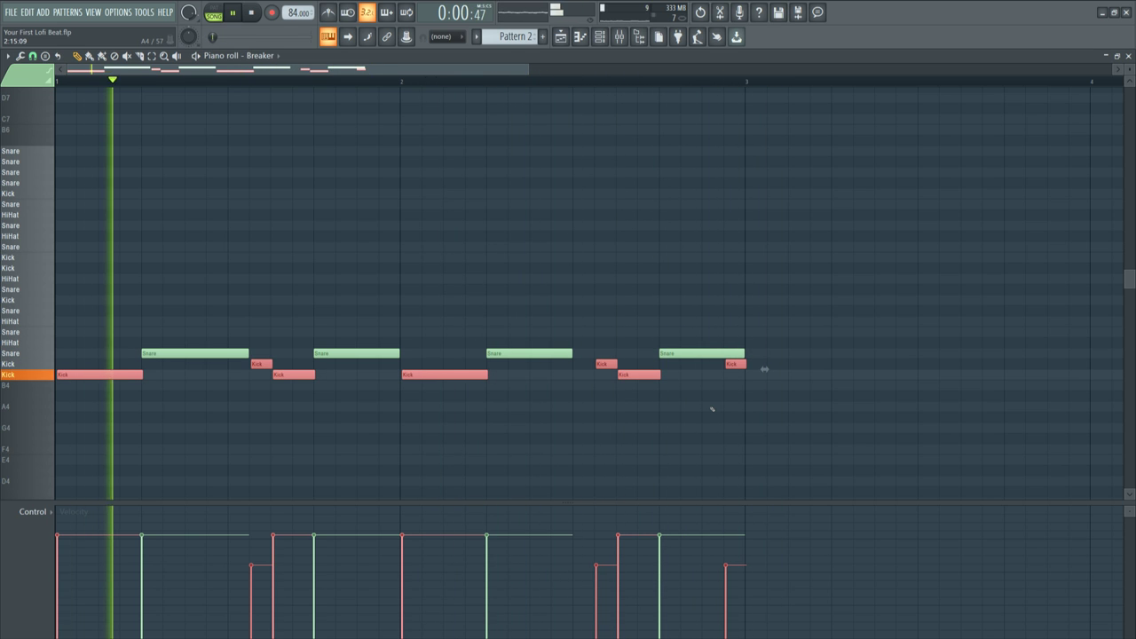
key(ctrl+d)
key(space)
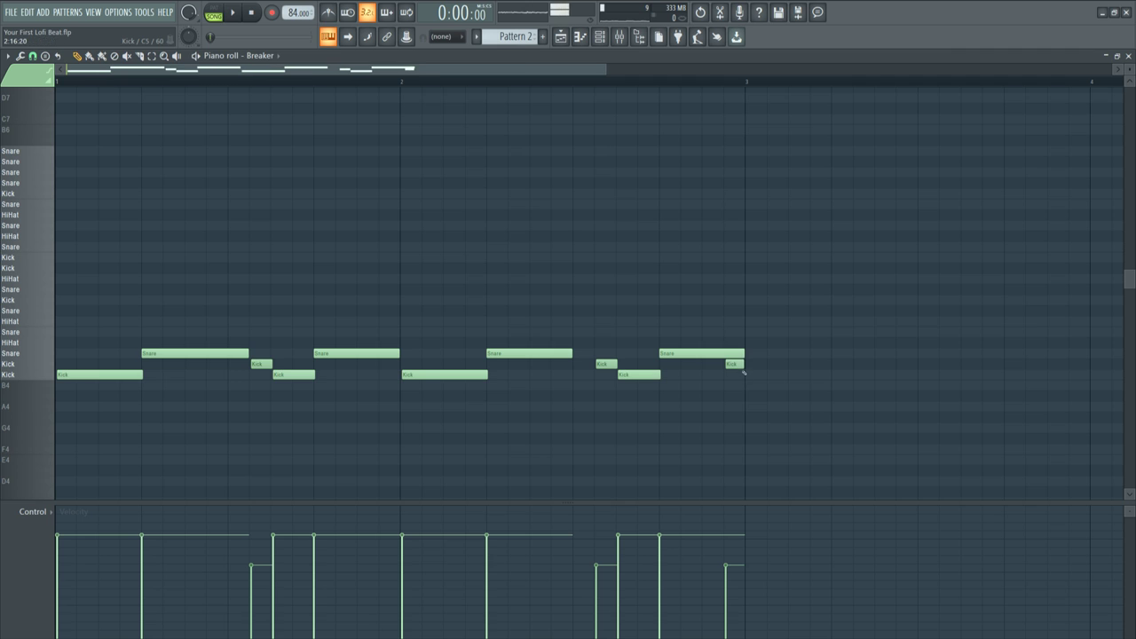
key(space)
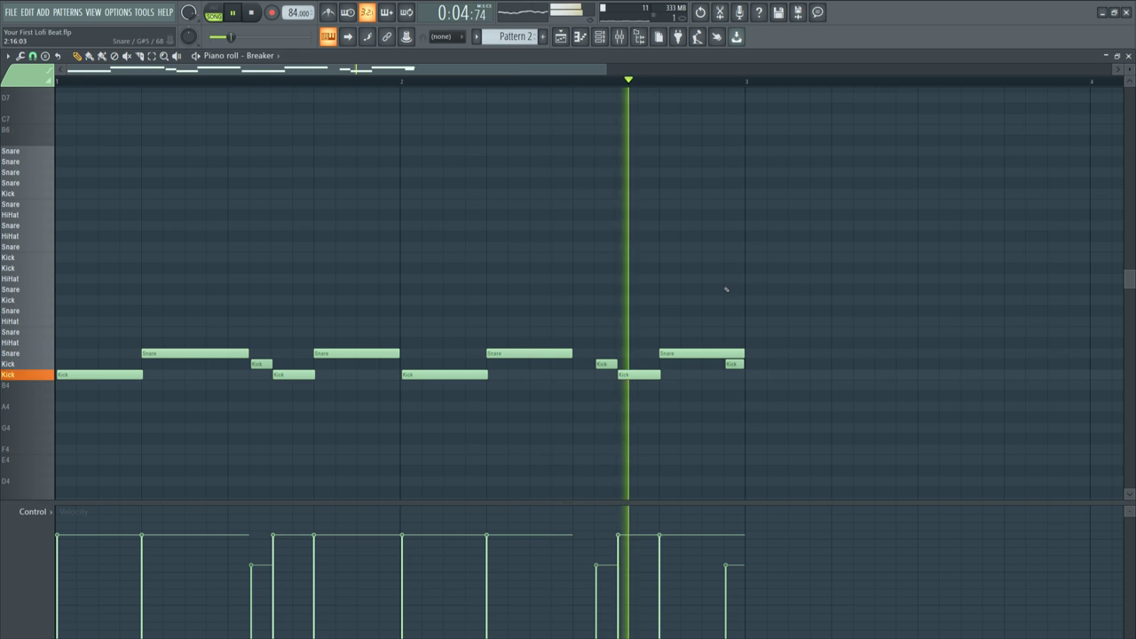
key(space)
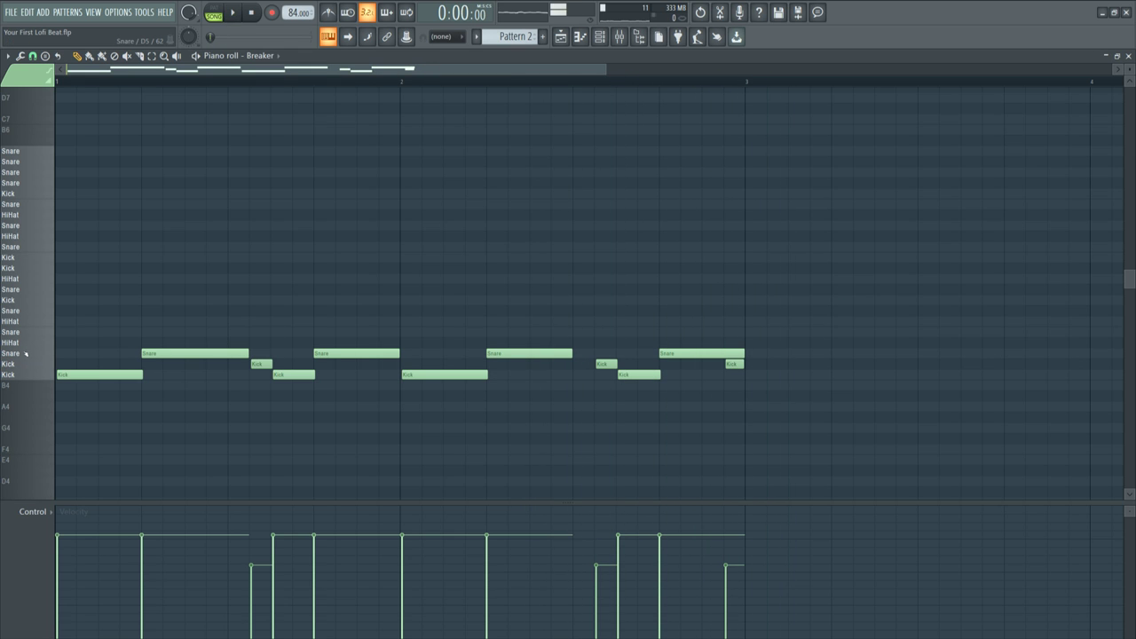
- Audition the lowest hi-hat slice, place D#5 hi-hat notes on steps 1 and 3 of bar 1, and play them
click(31, 347)
click(62, 342)
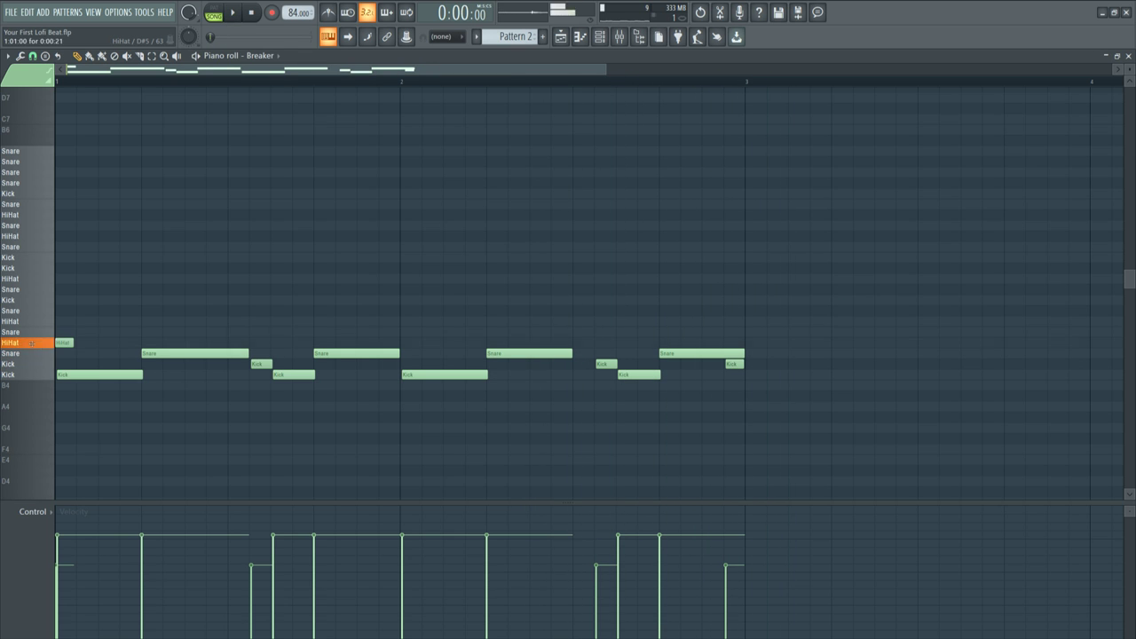
click(99, 341)
key(space)
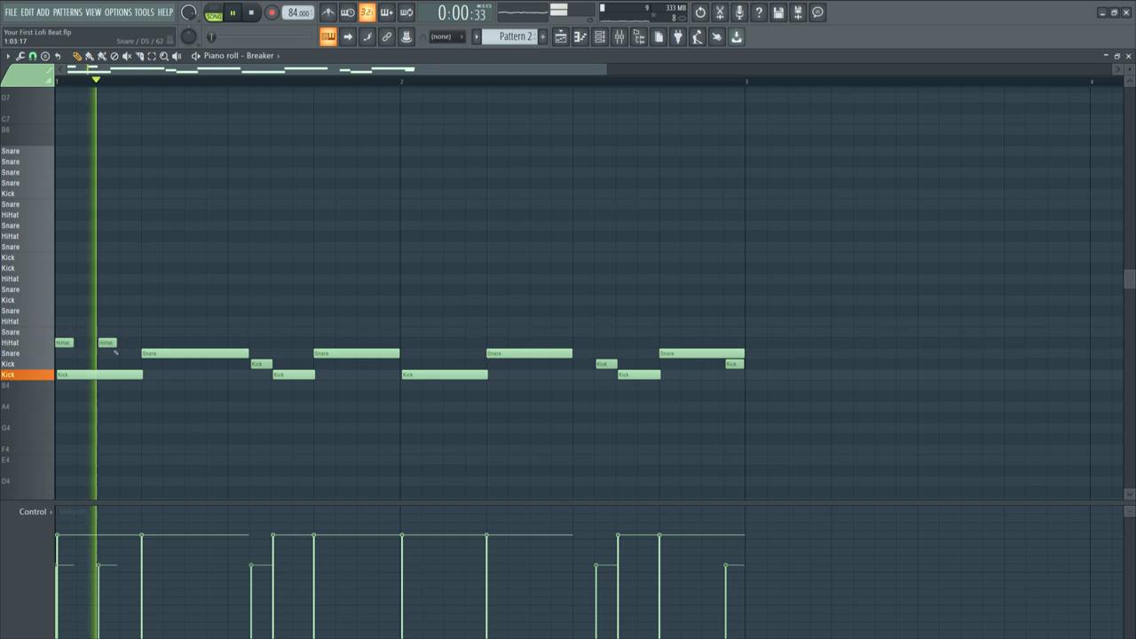
- Select both hi-hat notes, raise the first one's velocity, and lower the second's to about 46%
key(space)
drag(117, 342, 66, 350)
ctrl+click(95, 332)
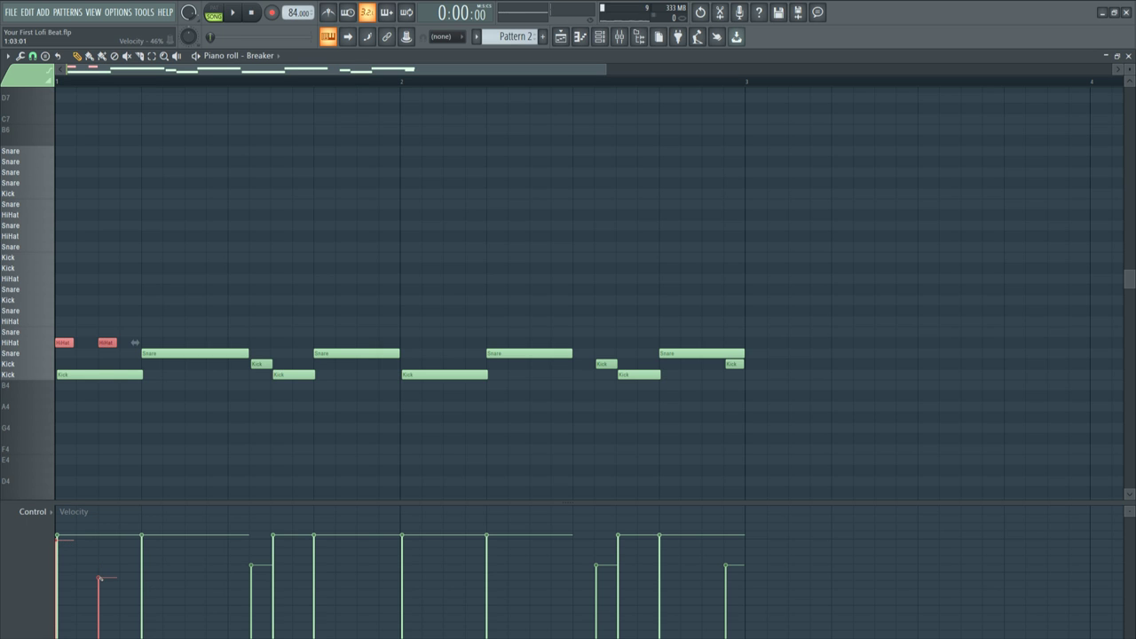
- Duplicate the hi-hat pair until eighth-note hats fill bars 1 and 2, then play the pattern and deselect the notes
drag(117, 342, 66, 343)
drag(64, 343, 150, 338)
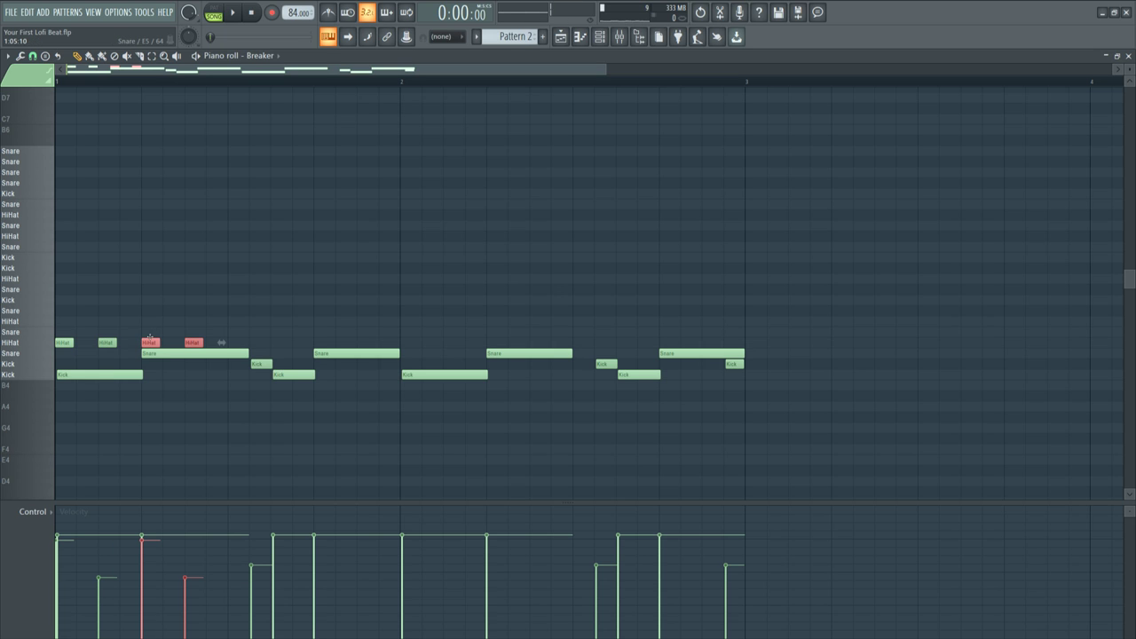
mouse_move(220, 345)
mouse_down()
mouse_move(185, 328)
mouse_move(56, 325)
mouse_move(236, 342)
mouse_up()
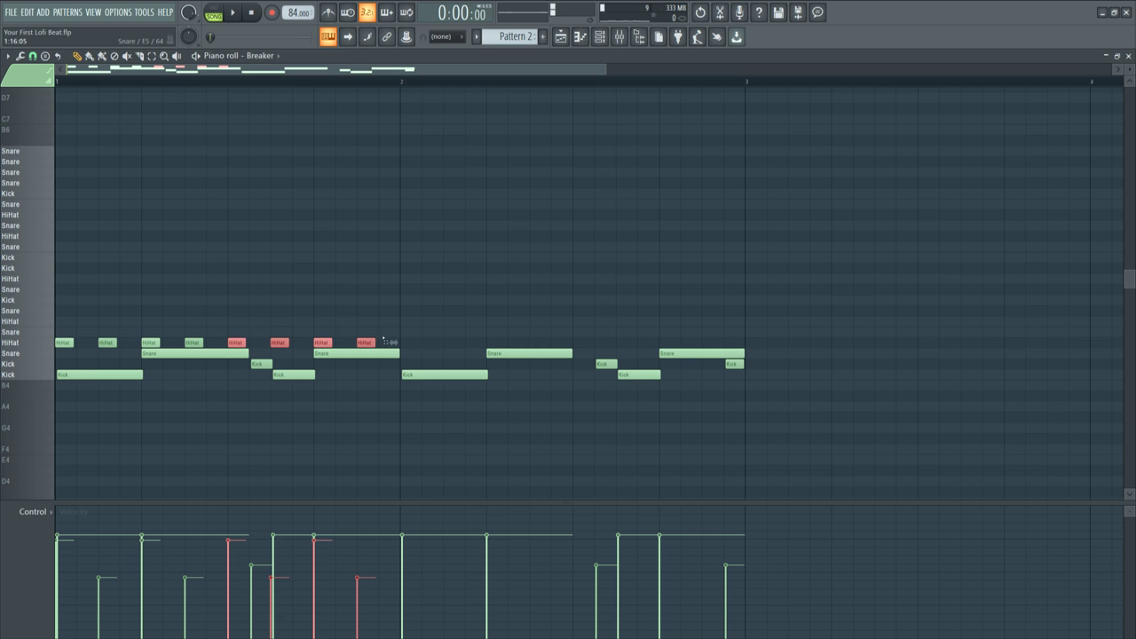
drag(384, 341, 408, 342)
key(space)
click(430, 309)
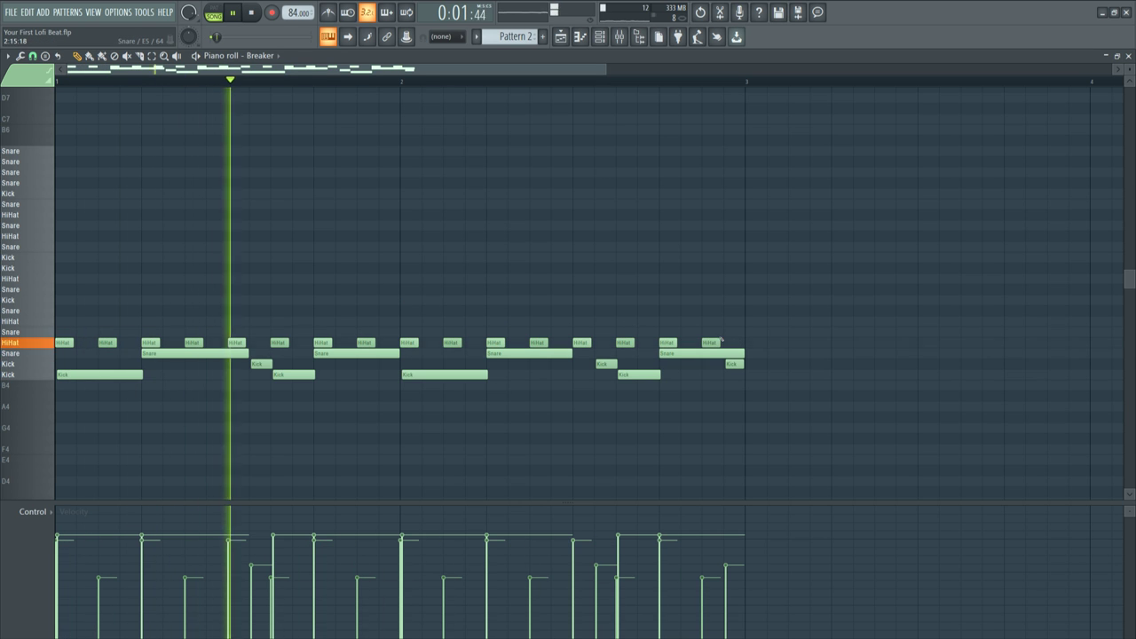
- Select all hi-hat notes across both bars, nudge them nine small increments later, and listen to the groove
drag(724, 346, 59, 326)
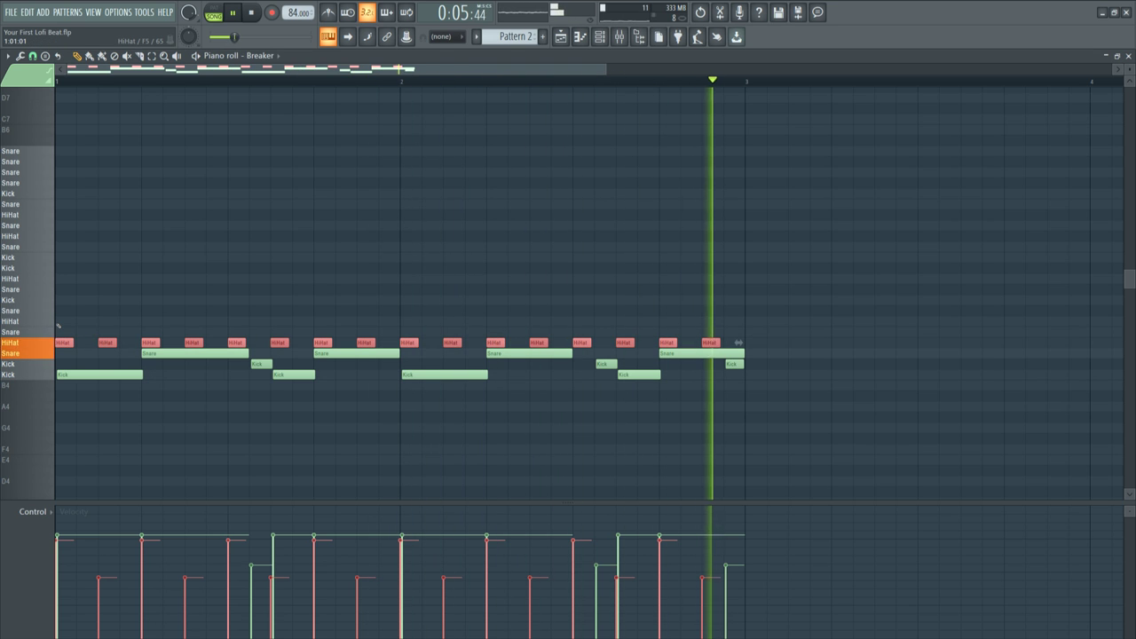
key(space)
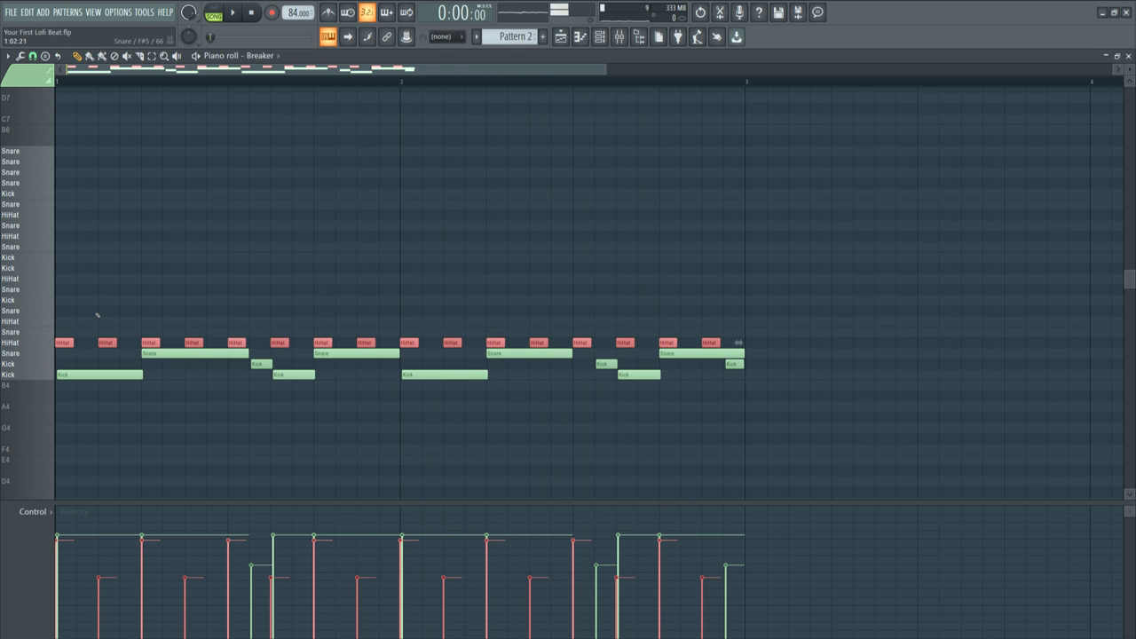
key(shift+Right)
key(shift+Right)
key(shift+Right)
key(shift+Right)
key(shift+Right)
key(shift+Right)
key(shift+Right)
key(shift+Right)
key(shift+Right)
key(space)
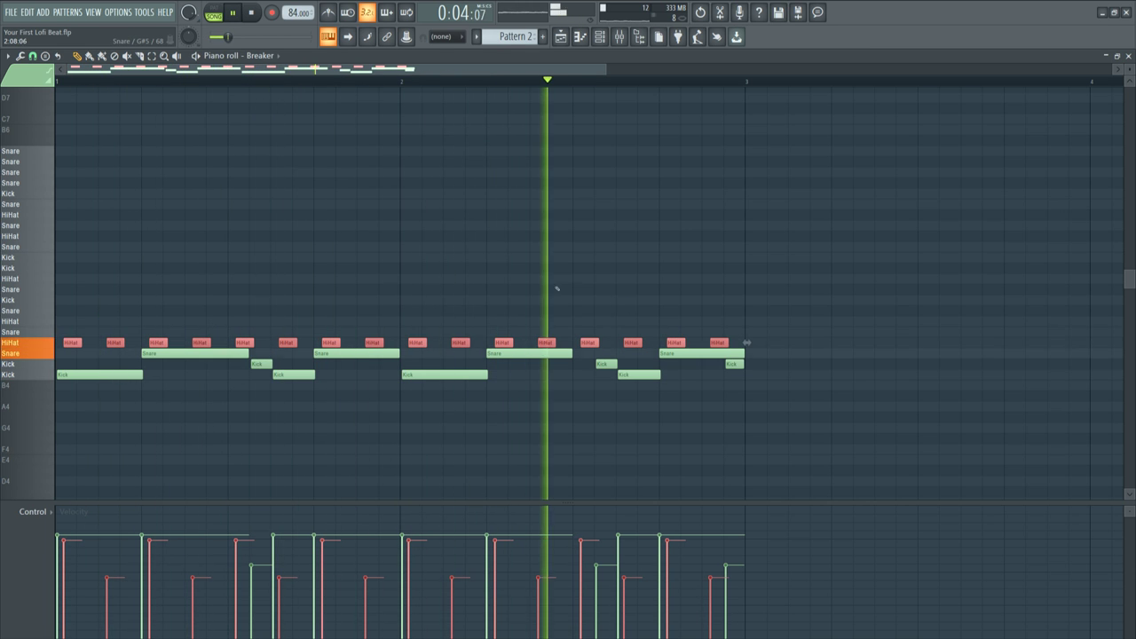
key(space)
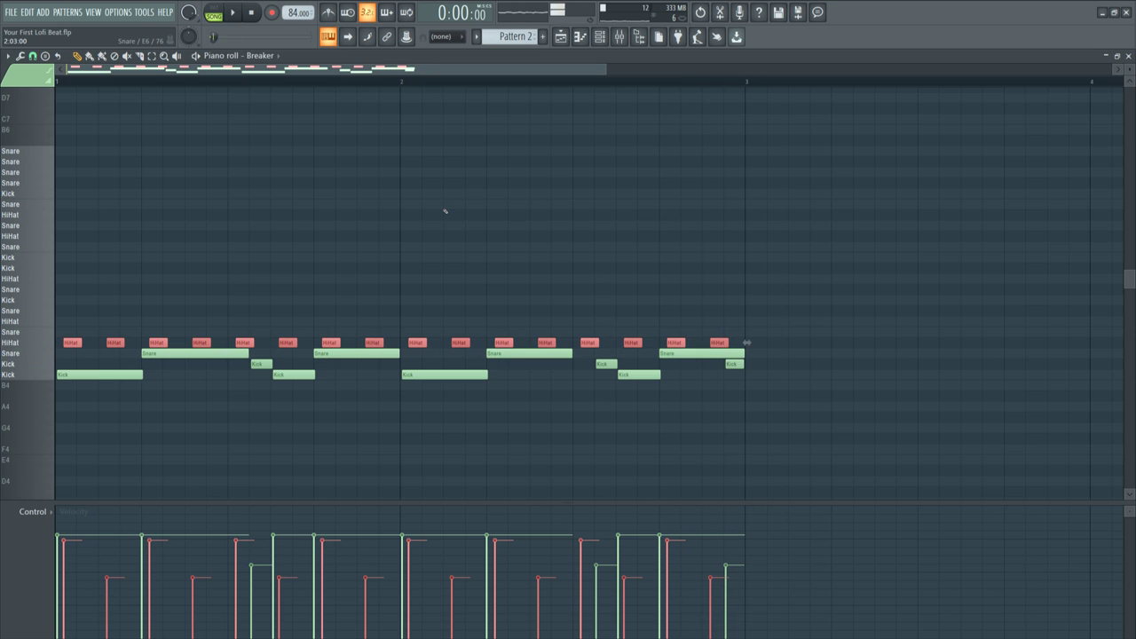
- Play the pattern again briefly and audition the C5 kick slice
key(space)
key(space)
click(54, 377)
click(27, 375)
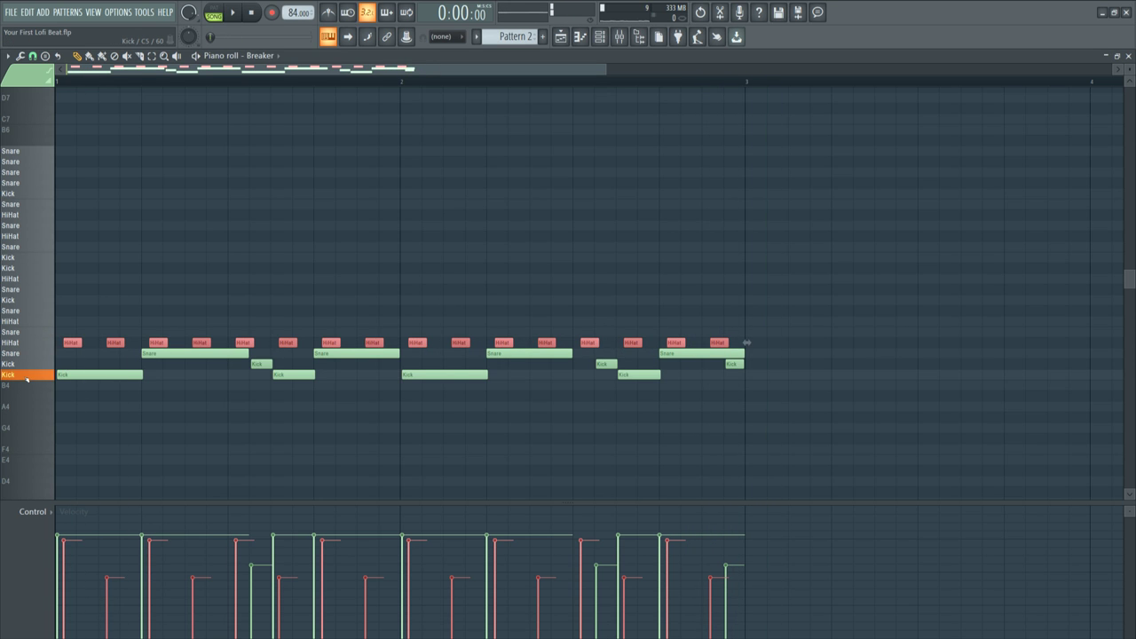
- Audition the two lowest kick slices and look at the Breaker loop in Slicex
click(32, 366)
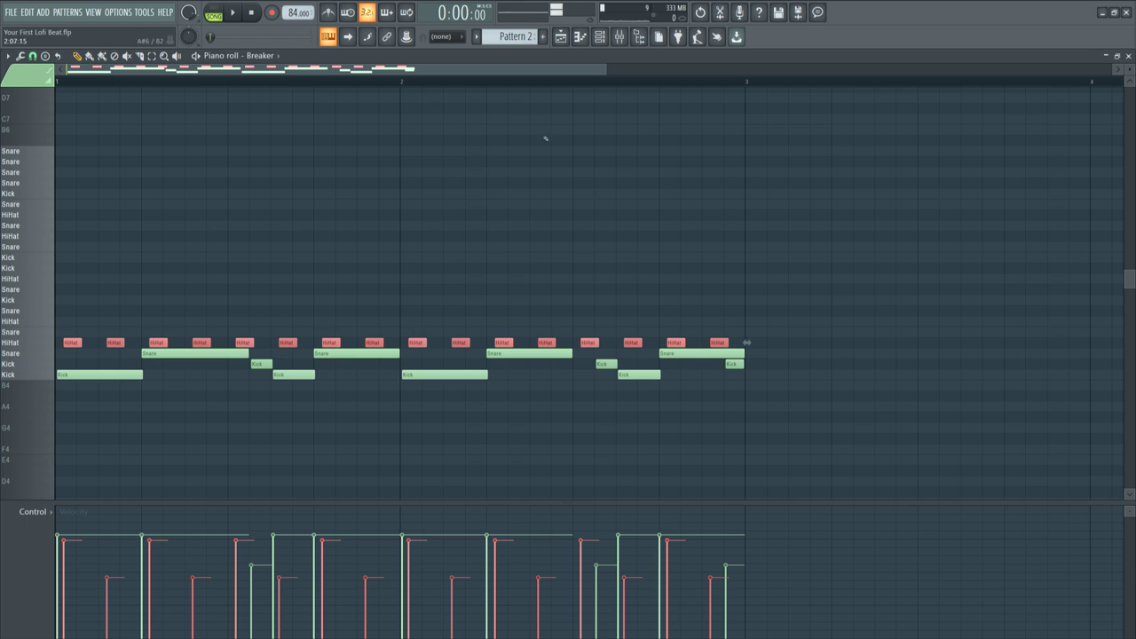
click(600, 36)
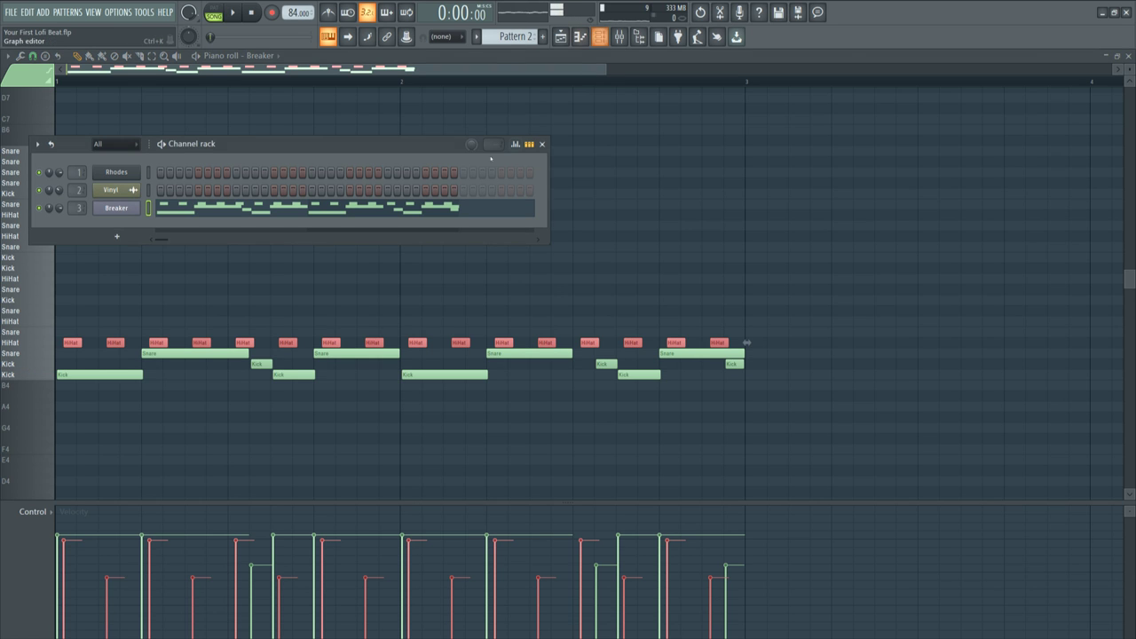
click(117, 208)
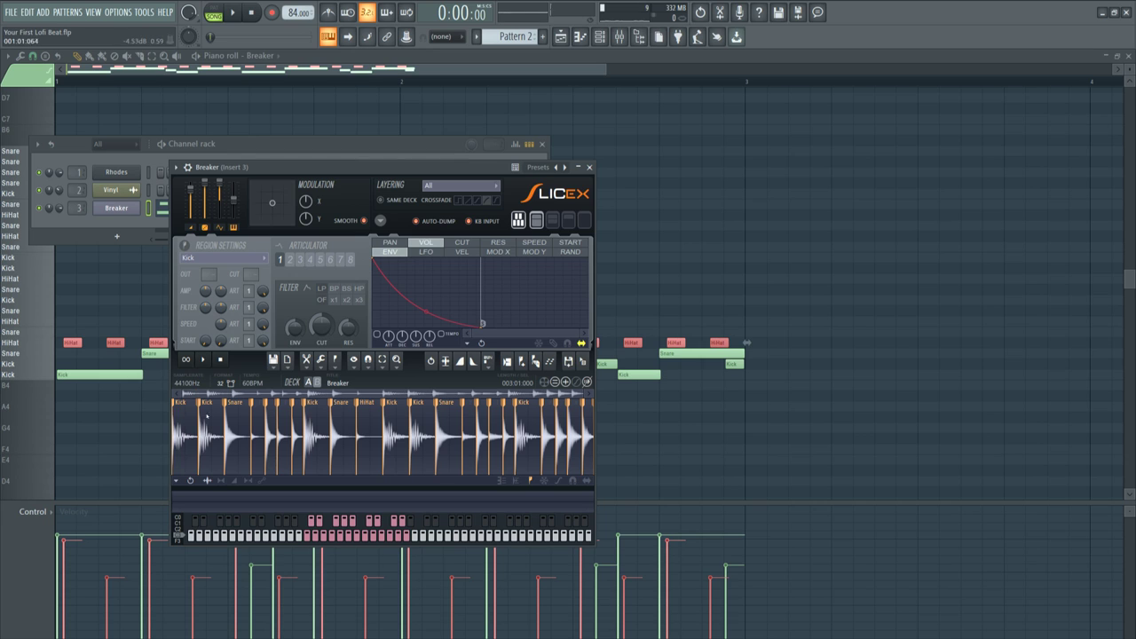
click(238, 10)
click(250, 11)
click(26, 380)
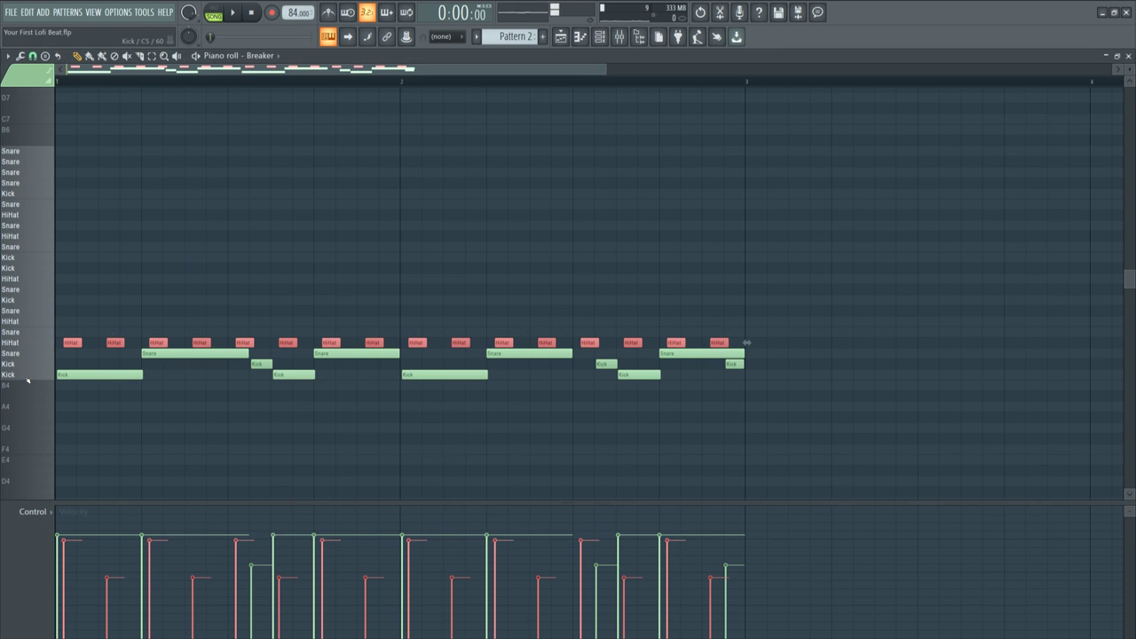
- Reopen Breaker in Slicex and listen to the drum pattern, focusing on the first kick slice
click(599, 37)
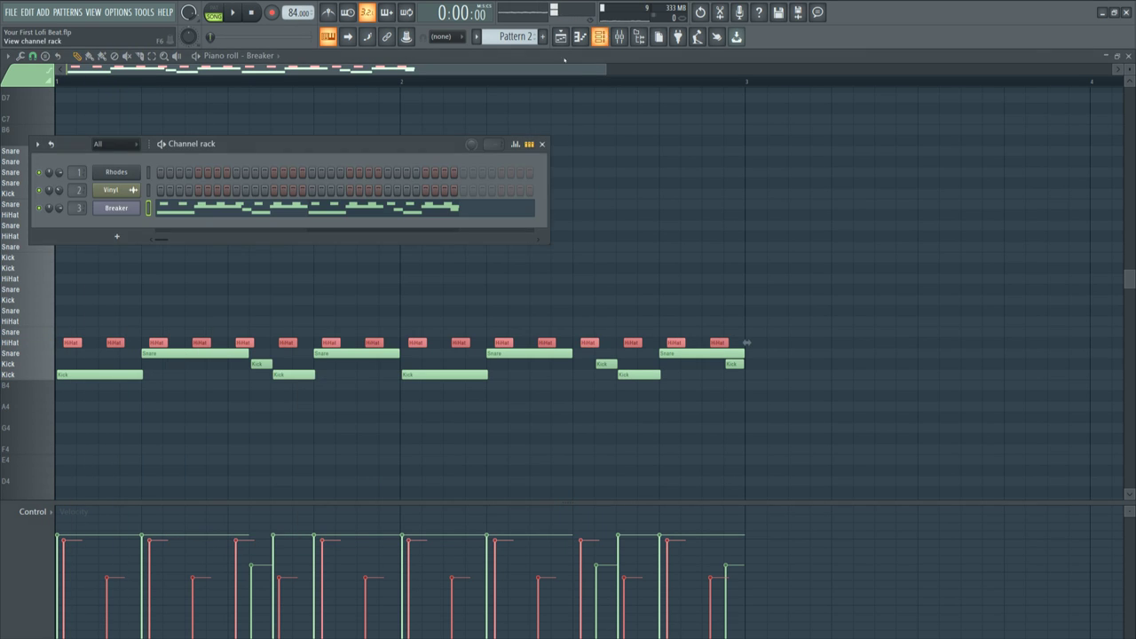
click(116, 207)
click(239, 12)
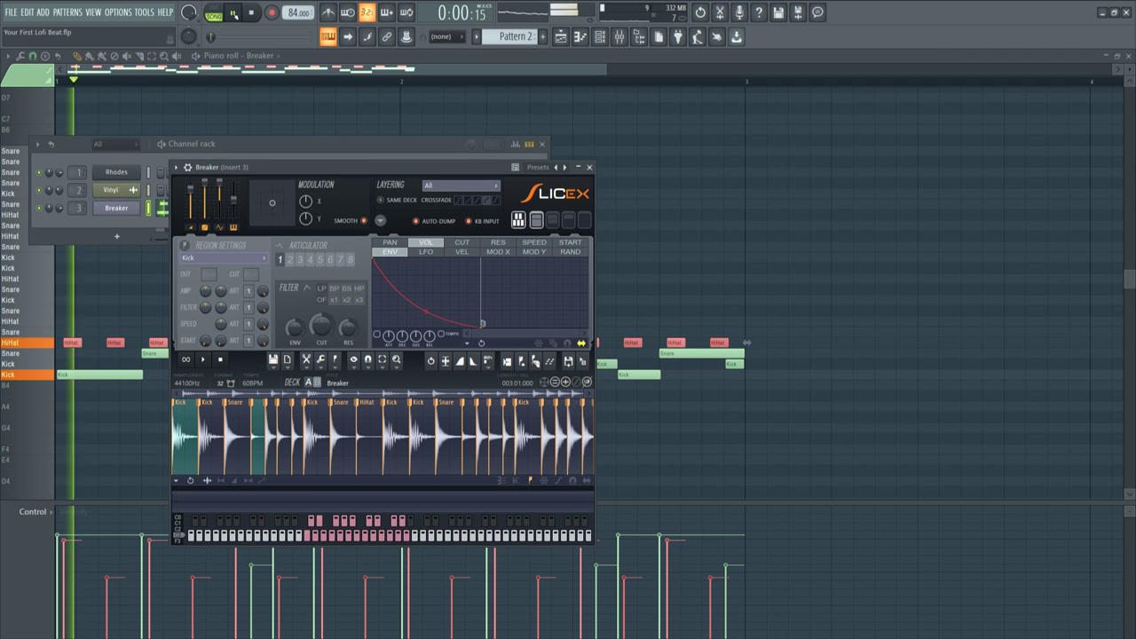
click(251, 12)
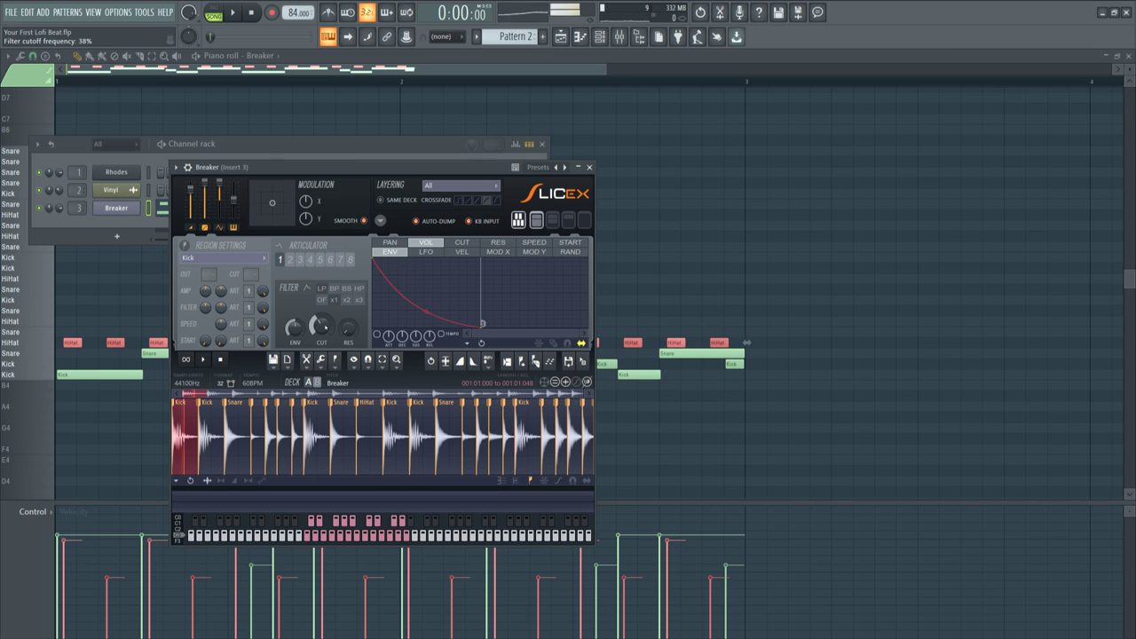
click(236, 13)
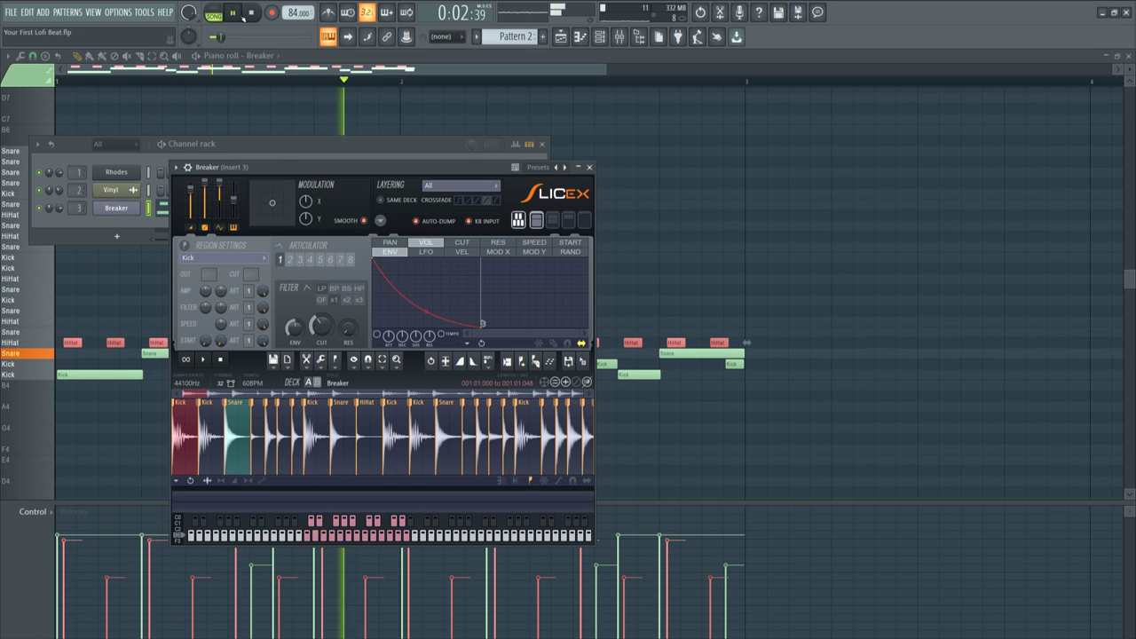
click(232, 12)
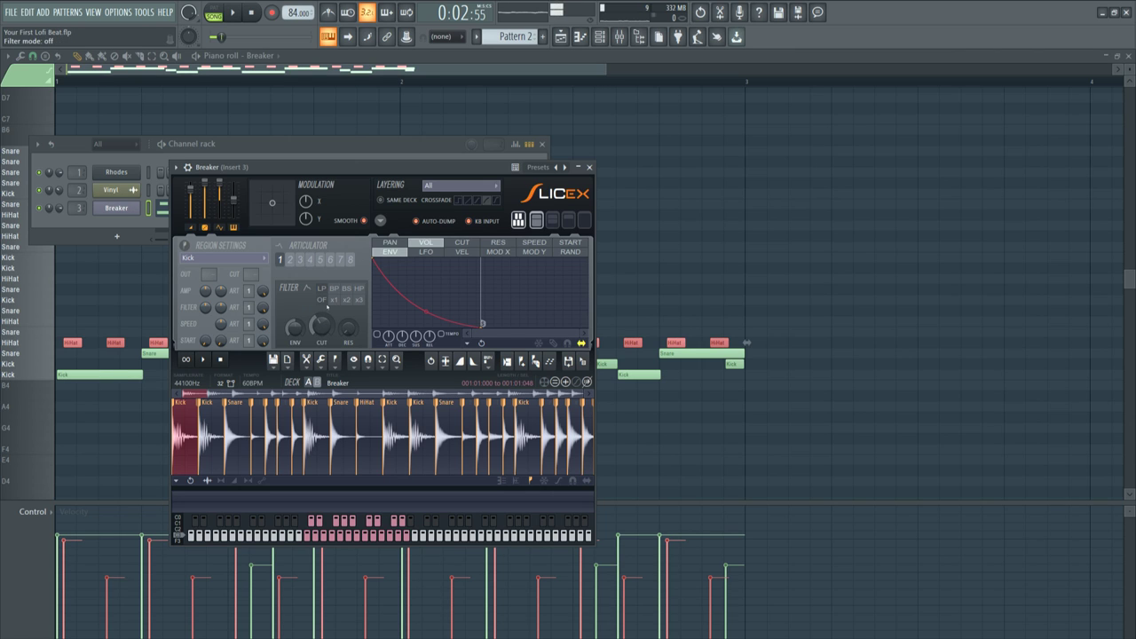
- Assign the first kick slice's filter to articulator 2 and set that articulator's filter mode to single (x1)
click(182, 404)
click(249, 307)
drag(248, 307, 249, 299)
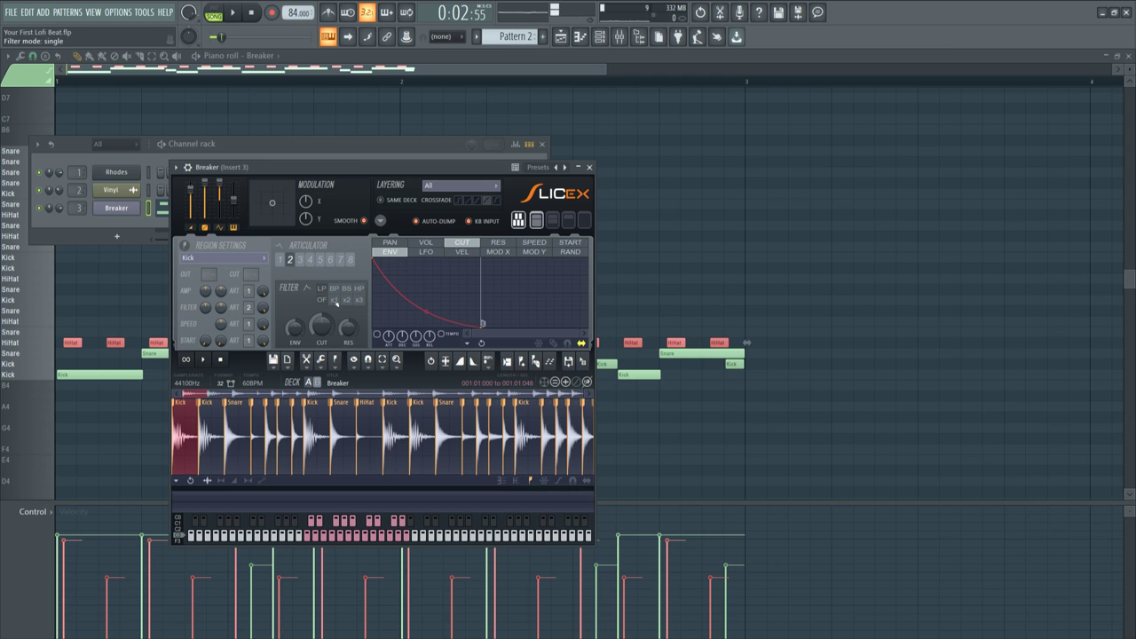
click(335, 303)
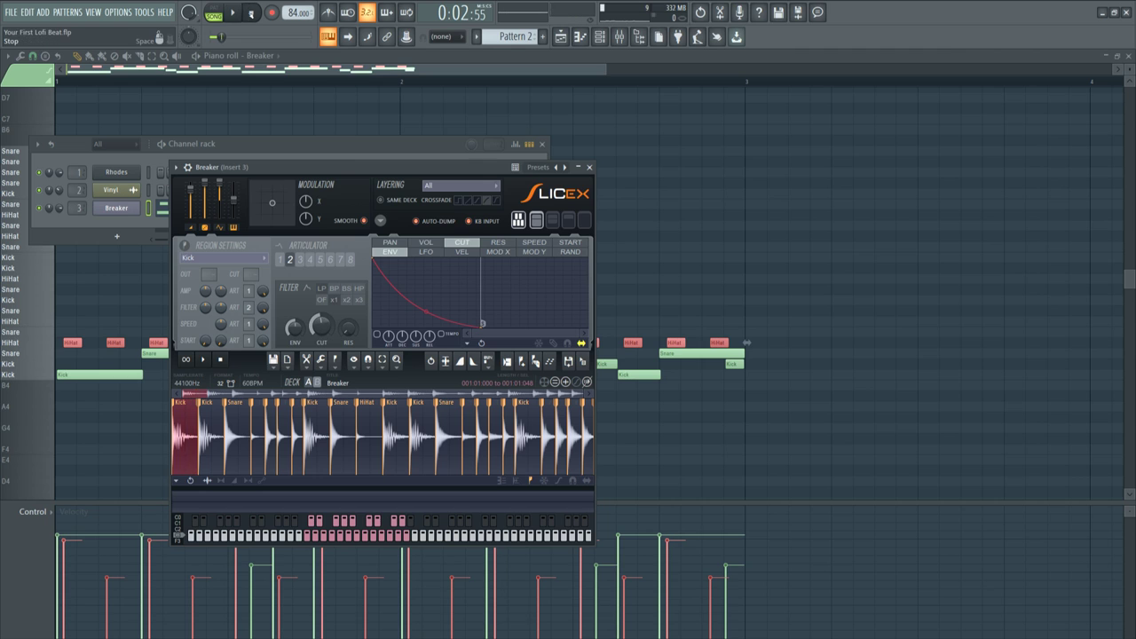
- Listen to the filtered kick, assign the second kick slice's filter to articulator 2, and play the pattern again
key(space)
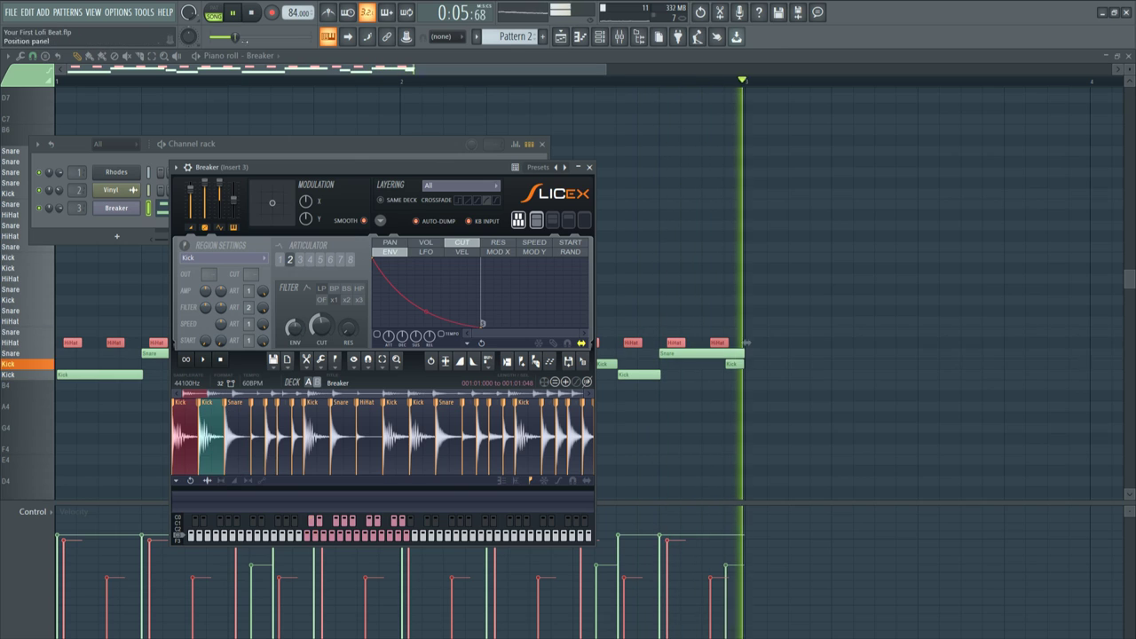
key(space)
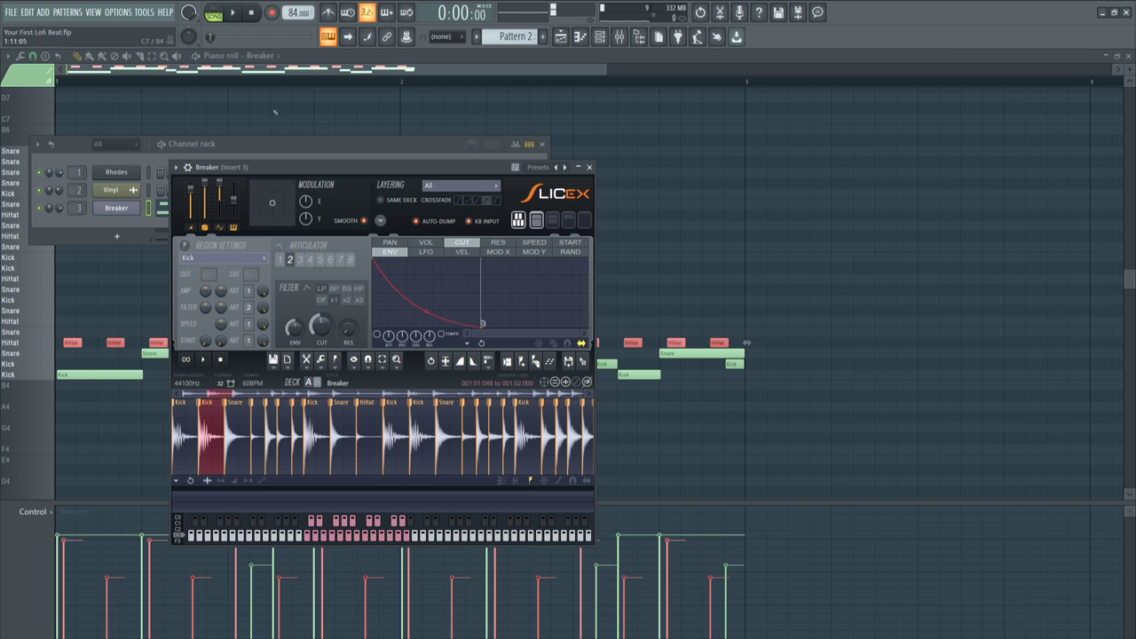
key(space)
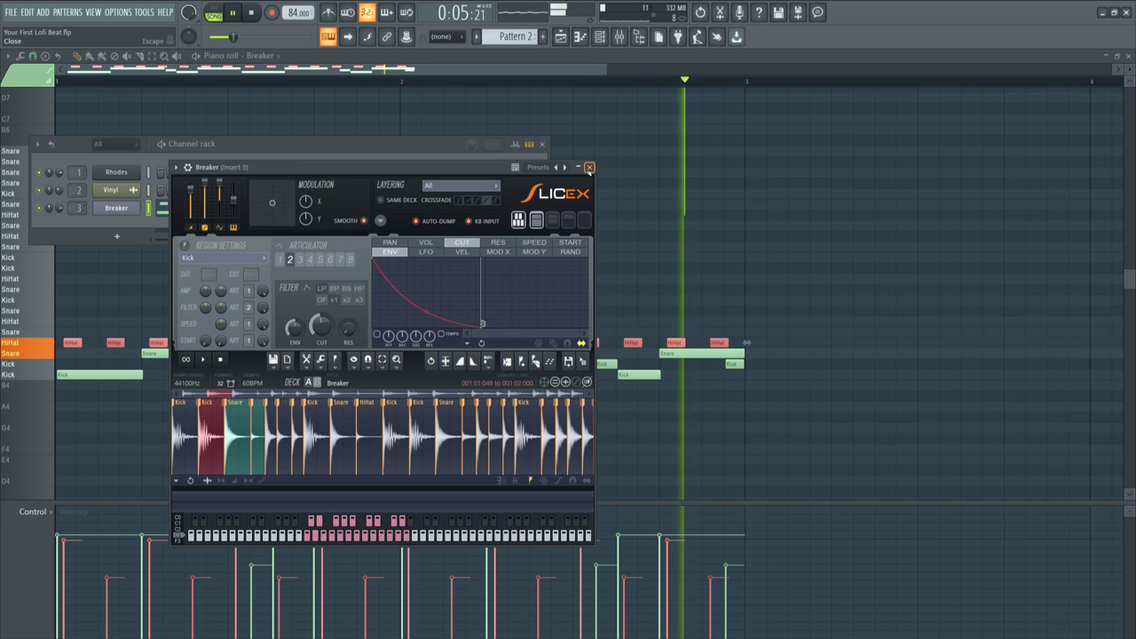
key(space)
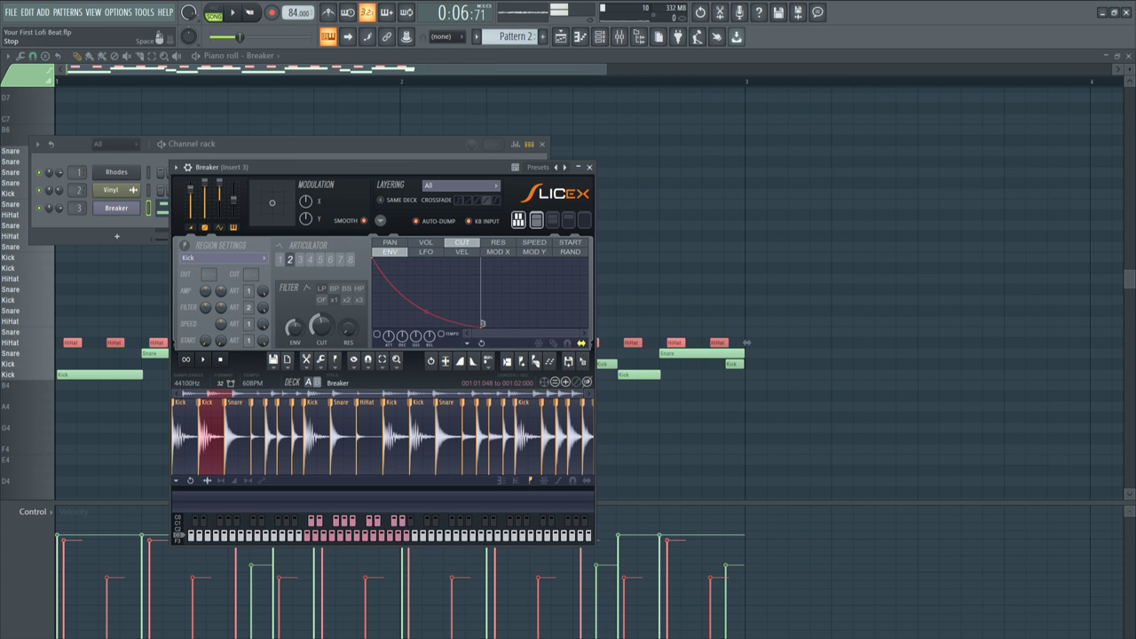
- Set the first kick slice's output track offset to 1 in Slicex and audition the slice
click(276, 149)
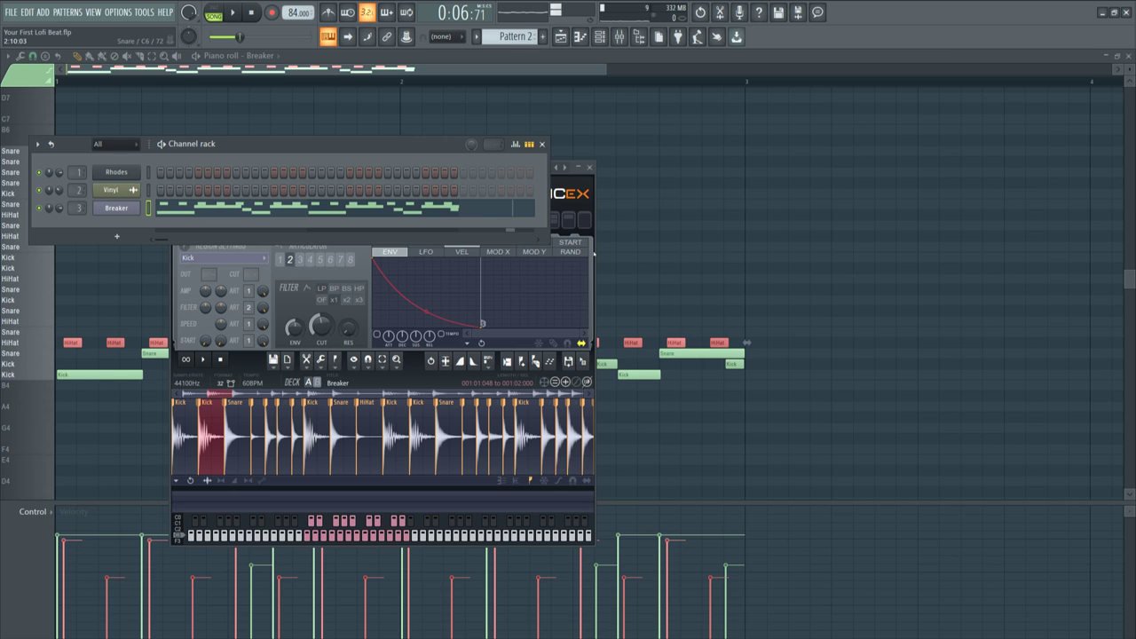
click(584, 178)
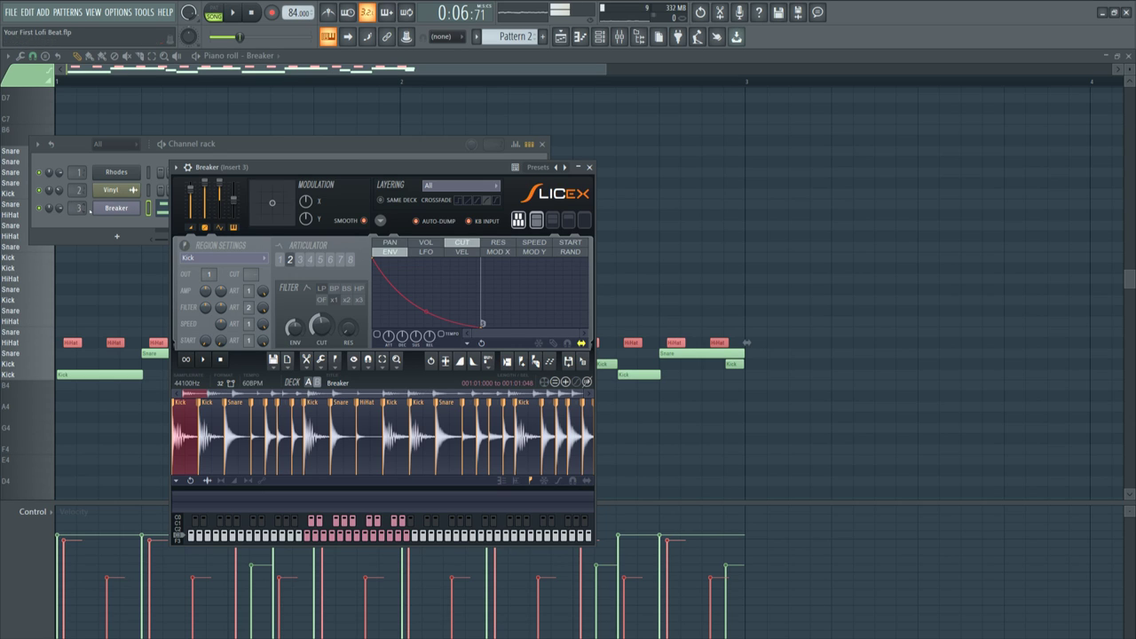
click(186, 426)
click(187, 425)
- Play the pattern with the mixer open and check the kick's signal on Insert 4 against Insert 3
click(618, 37)
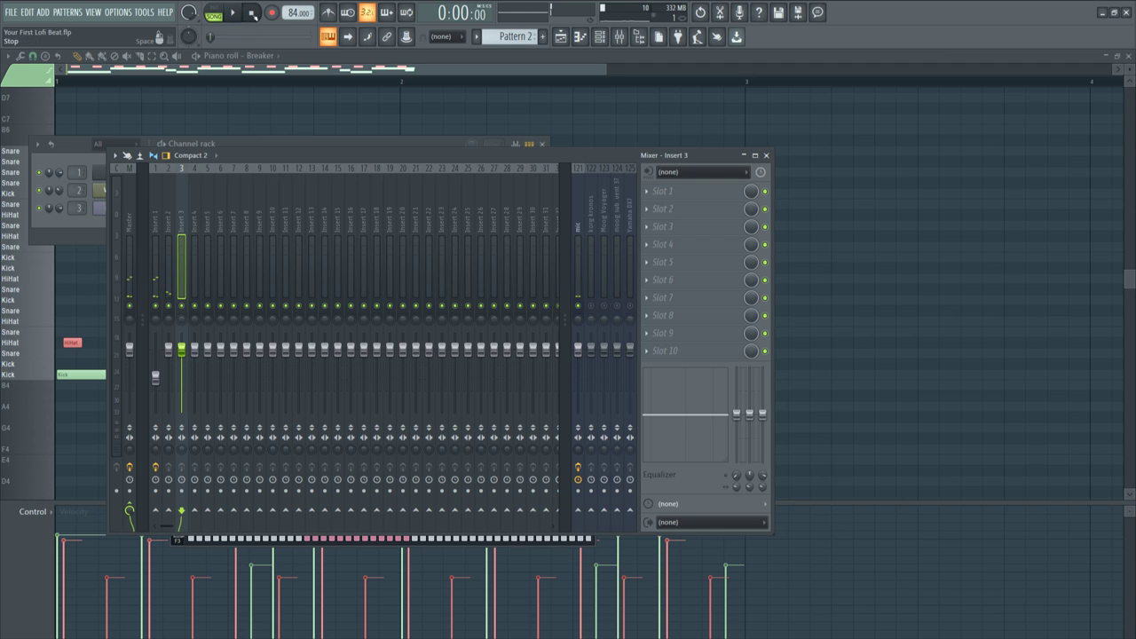
click(233, 13)
click(195, 262)
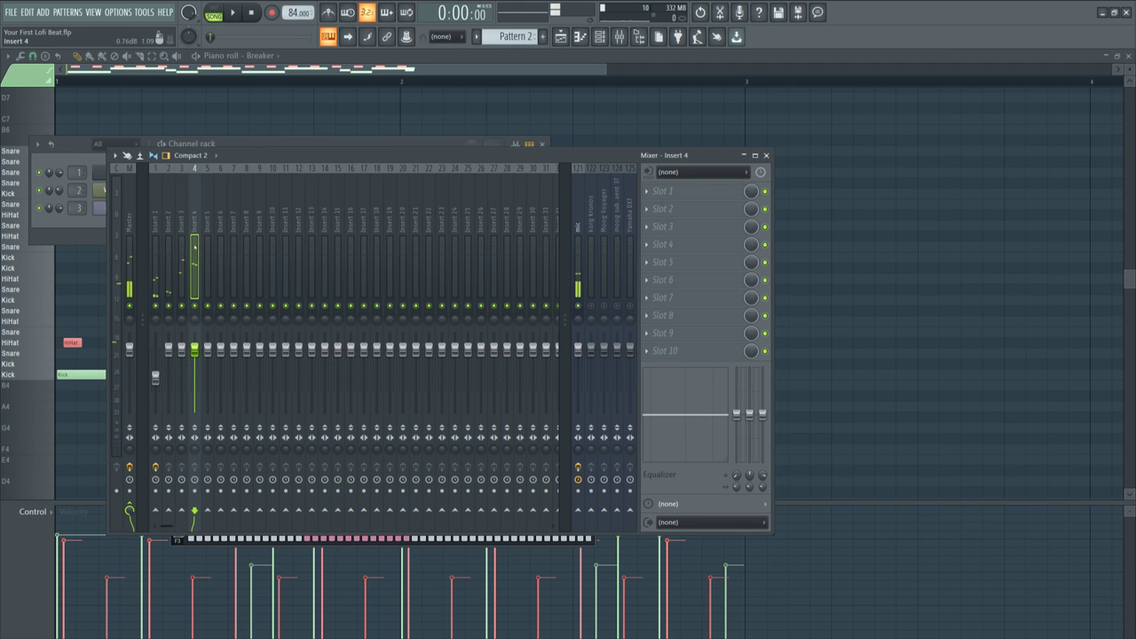
click(184, 227)
key(space)
- Set the second kick slice's output track offset to 1 and play the pattern to check its mixer routing
click(107, 217)
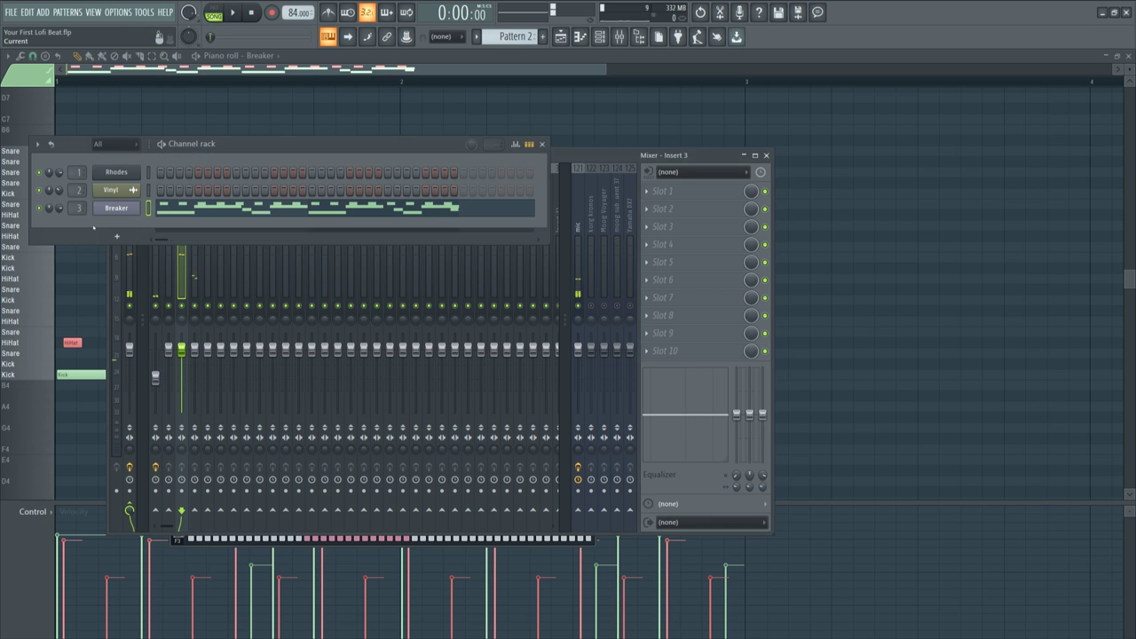
click(116, 208)
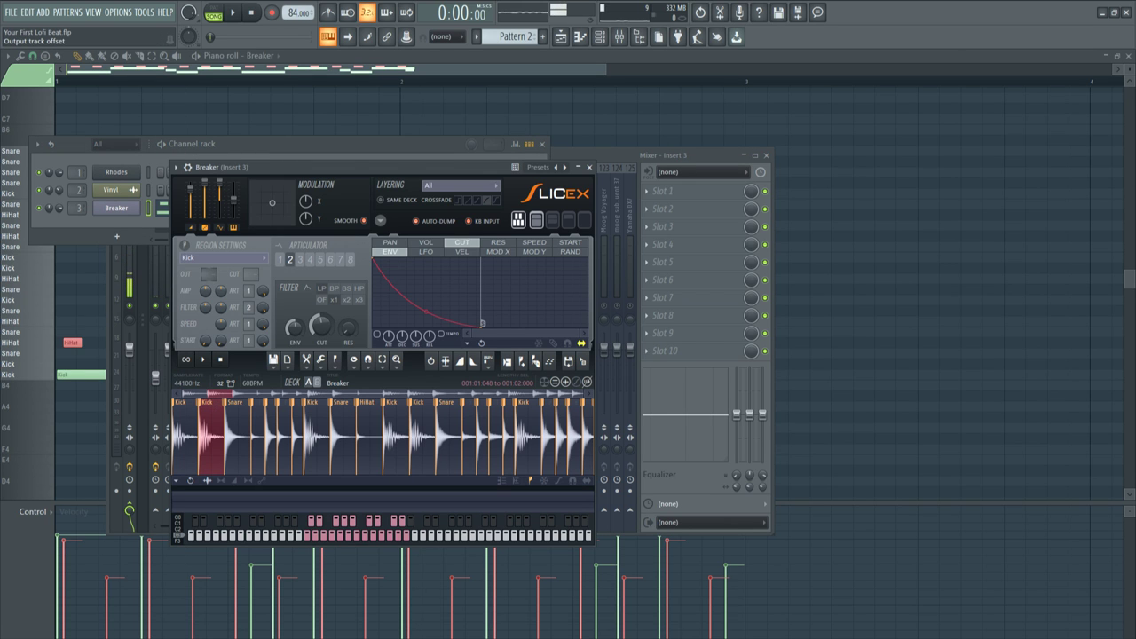
click(211, 435)
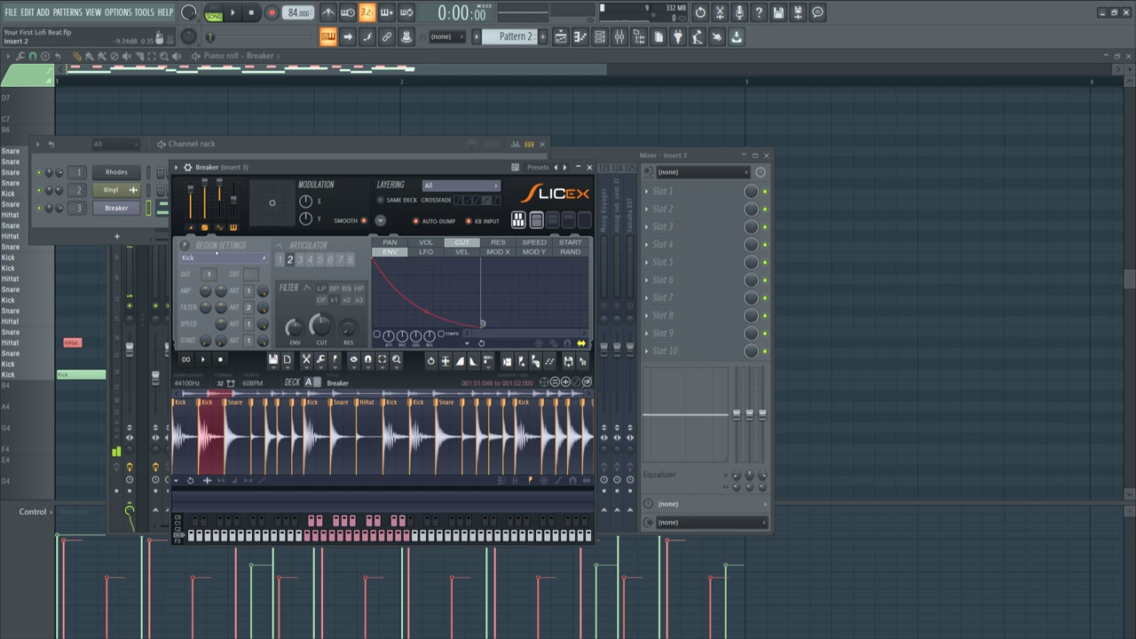
key(space)
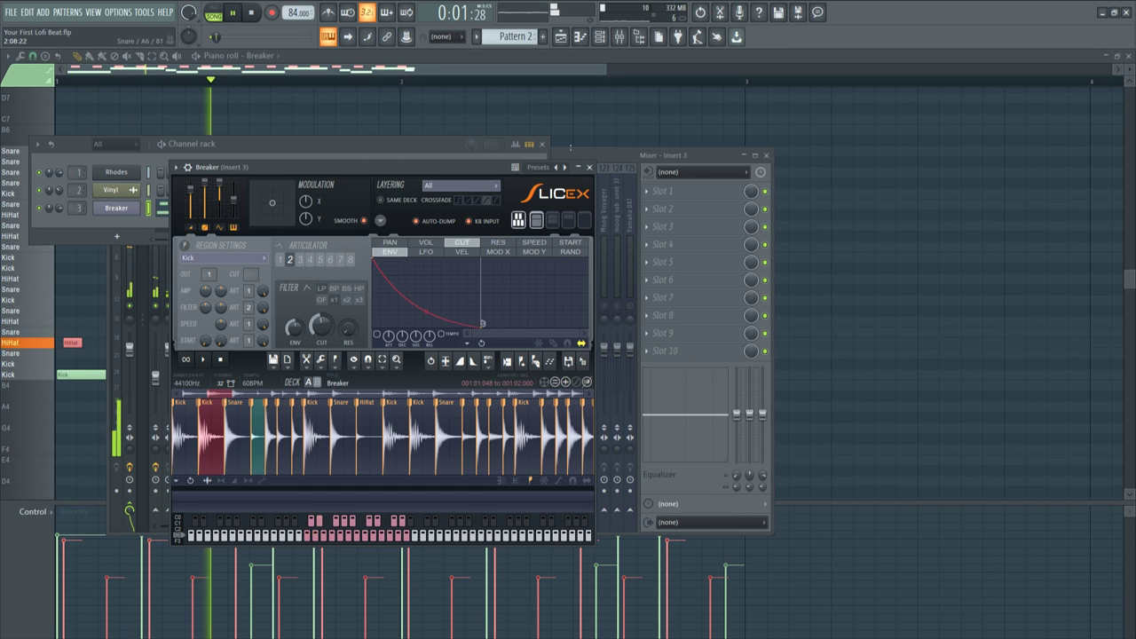
click(571, 152)
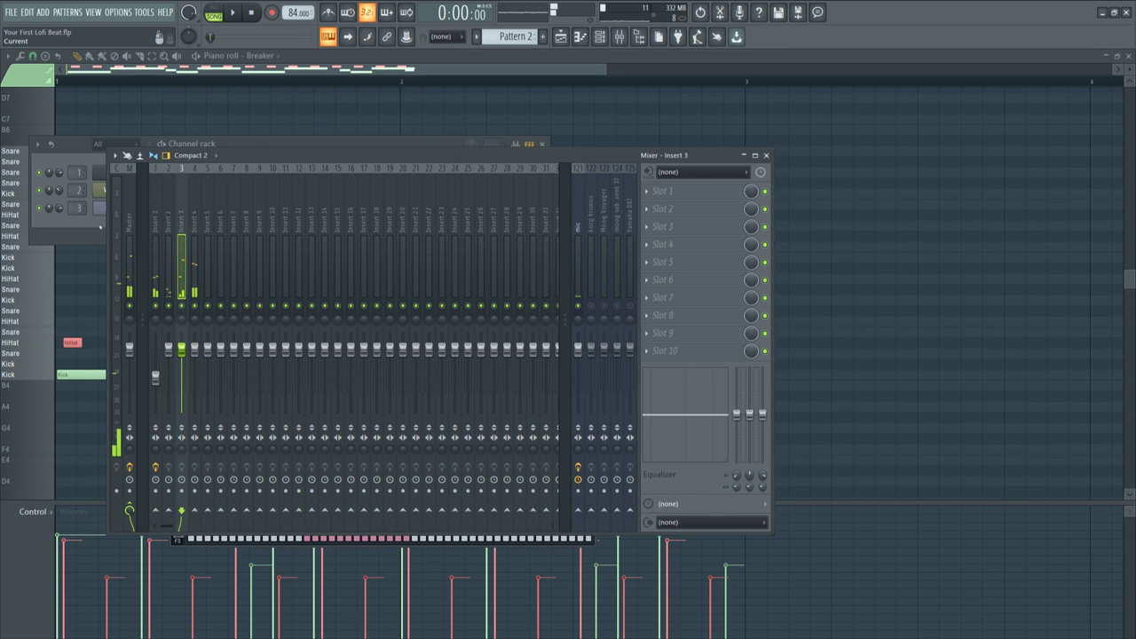
click(142, 223)
key(space)
- Rename mixer track Insert 4 to "kick" and load Fruity Soft Clipper in its first effect slot
click(196, 269)
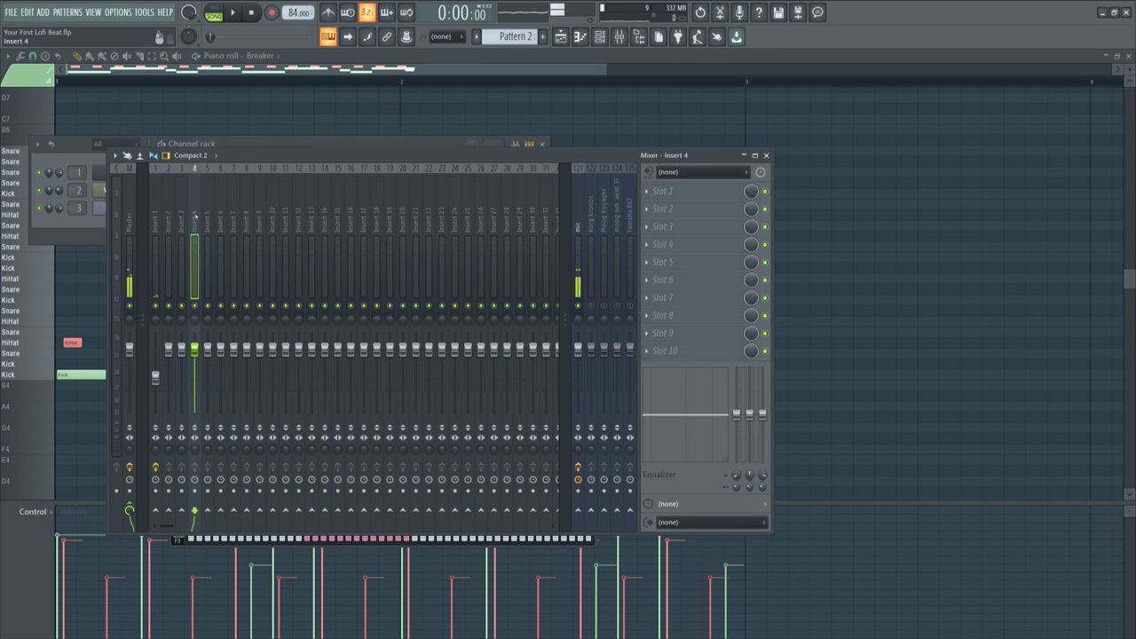
right_click(195, 217)
click(240, 169)
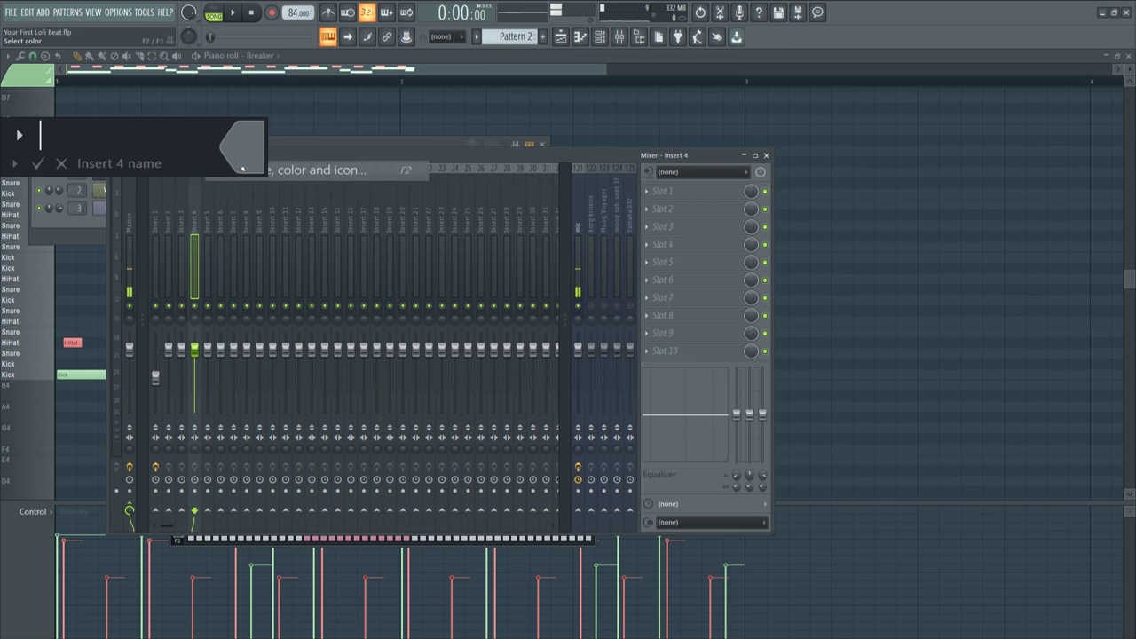
text(kick)
key(Return)
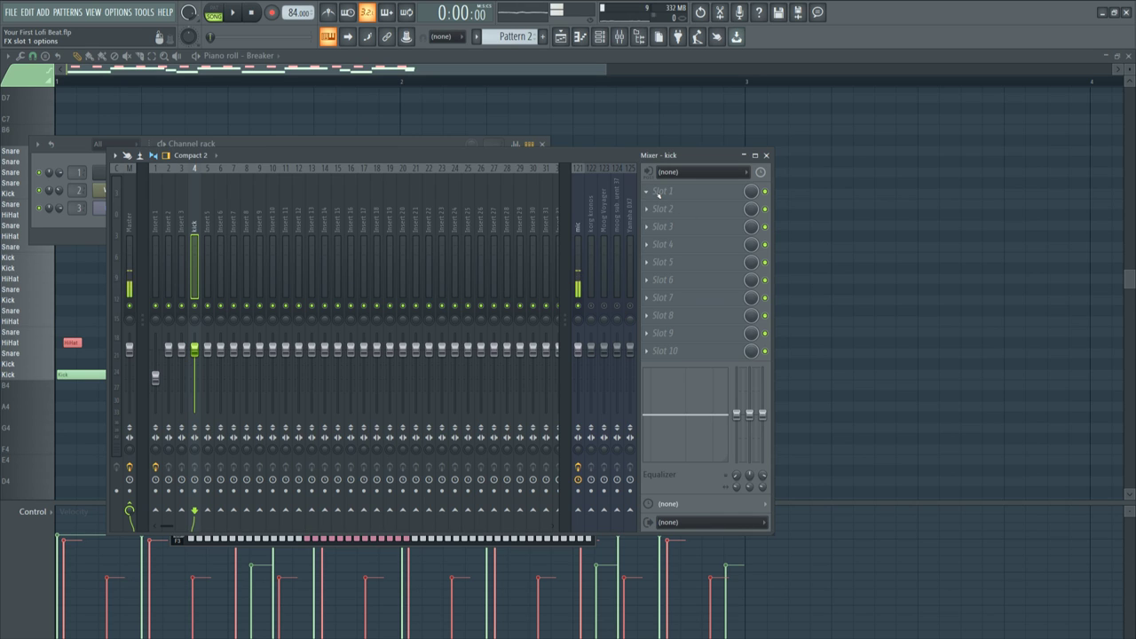
click(658, 194)
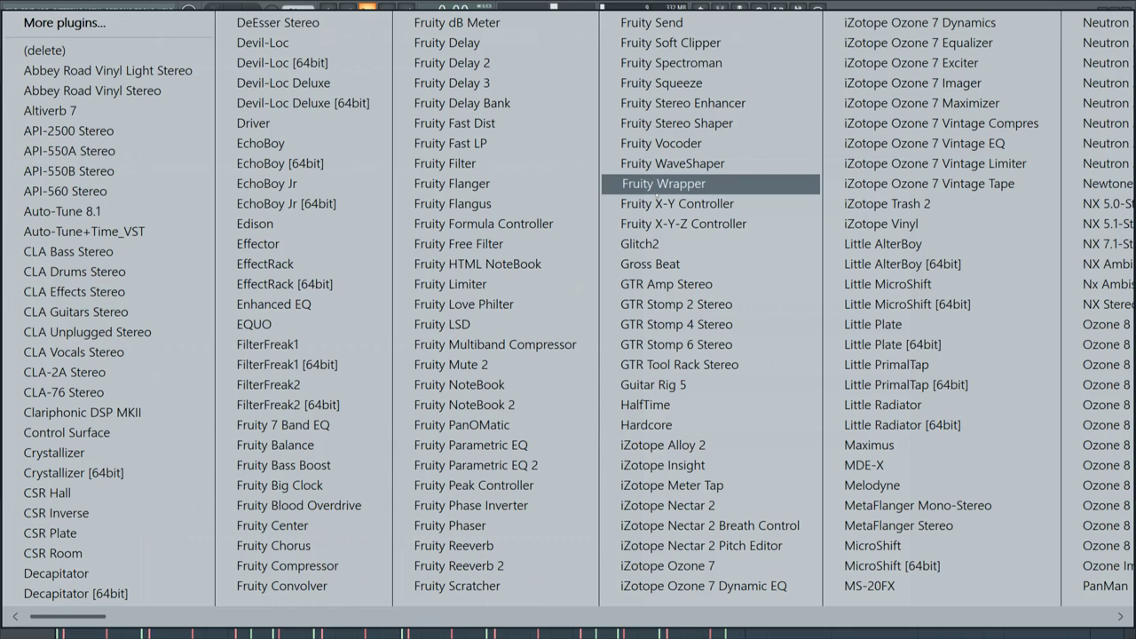
click(682, 45)
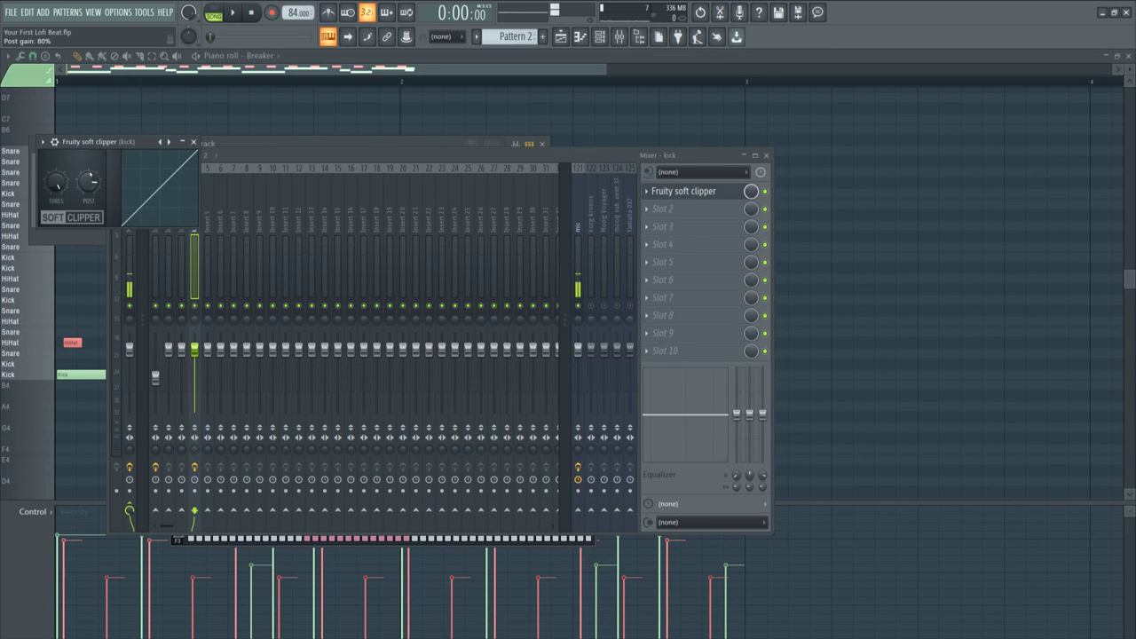
- Review the kick slice's output routing in Slicex and compare the Insert 3 and kick mixer tracks
click(600, 37)
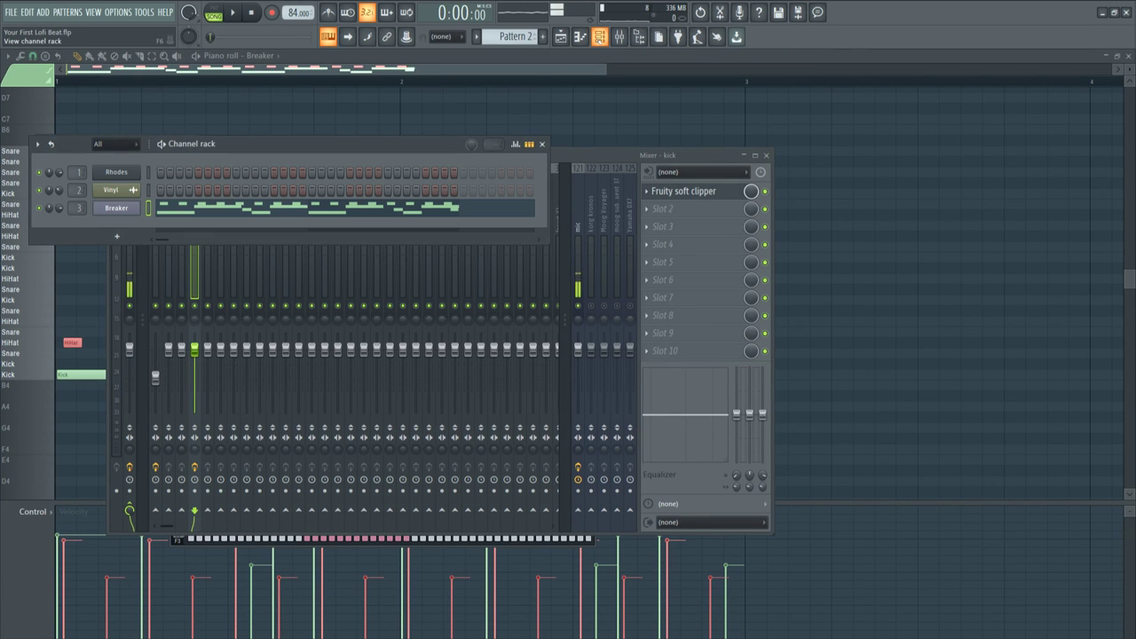
click(128, 211)
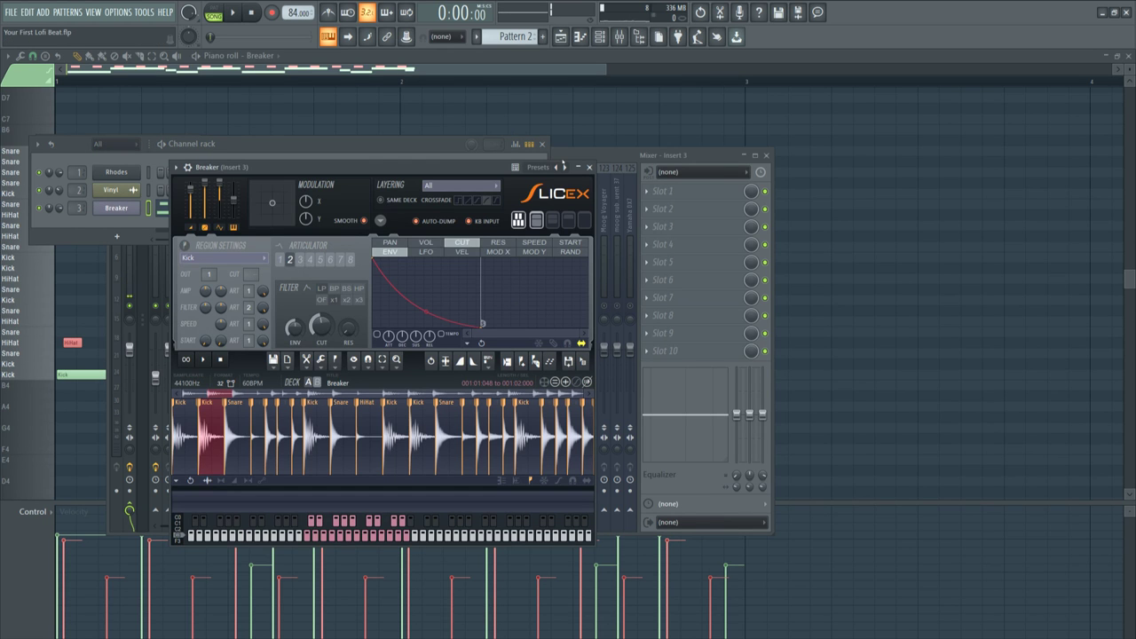
click(554, 159)
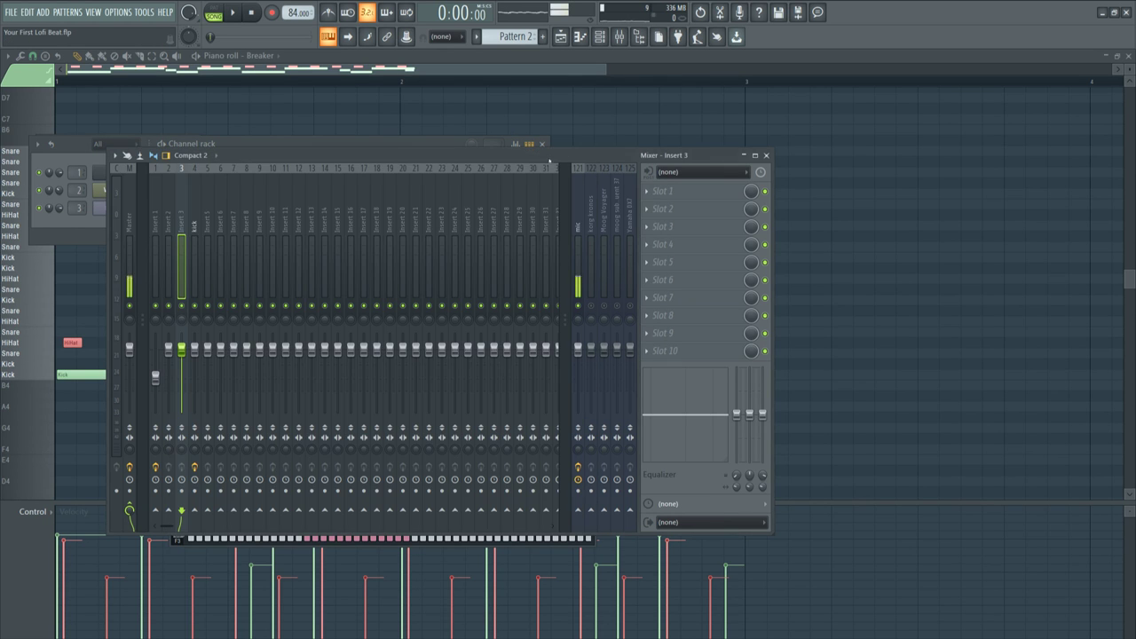
click(194, 228)
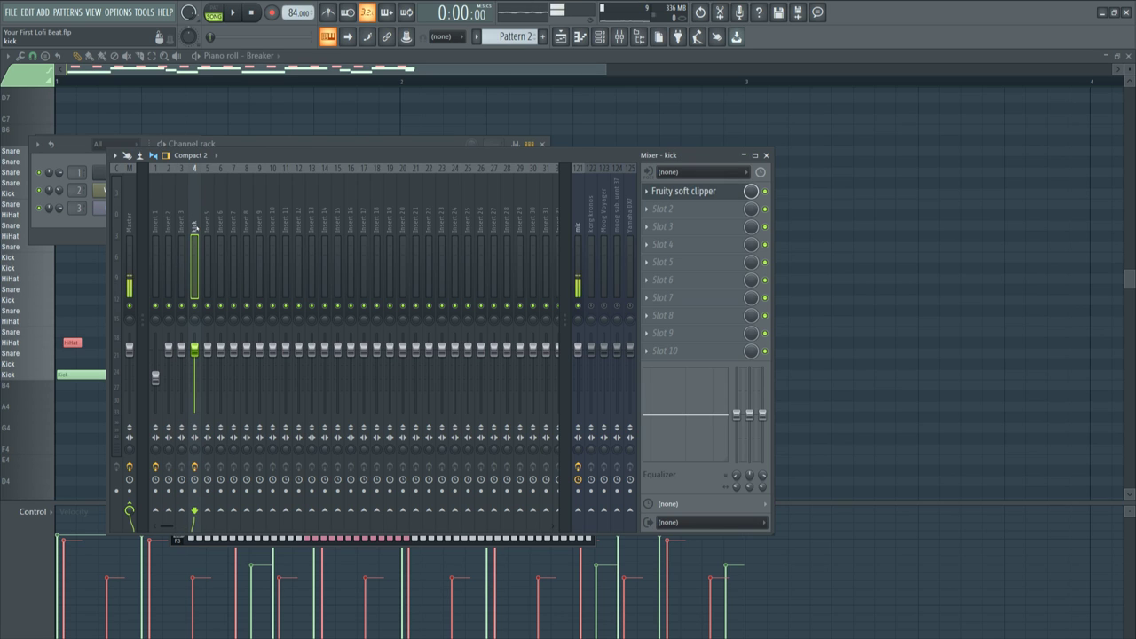
click(182, 226)
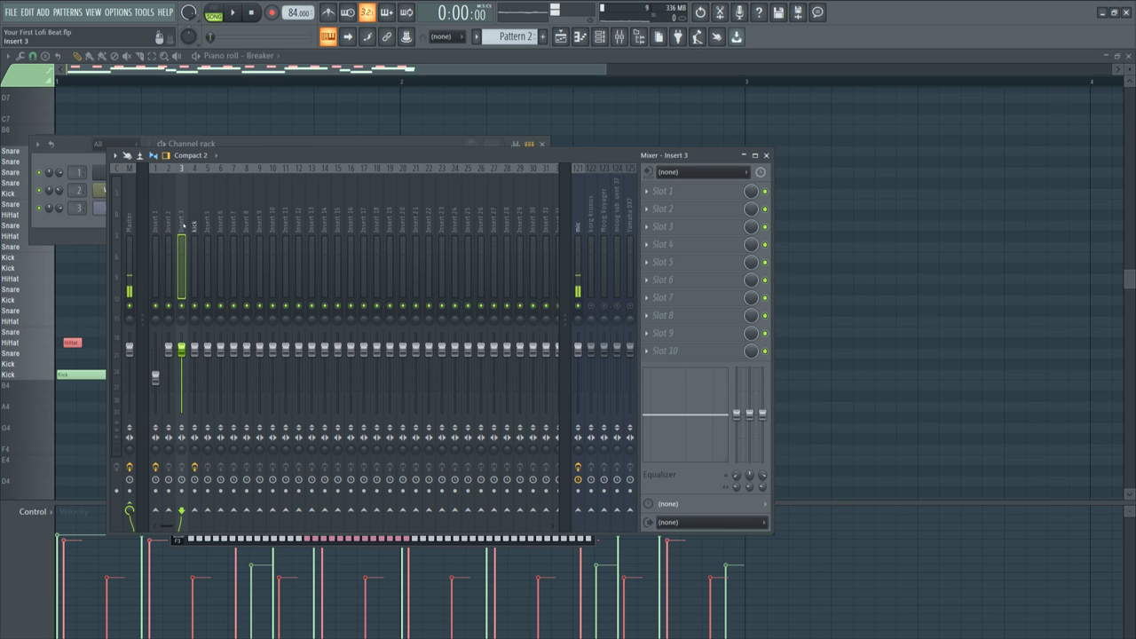
click(196, 231)
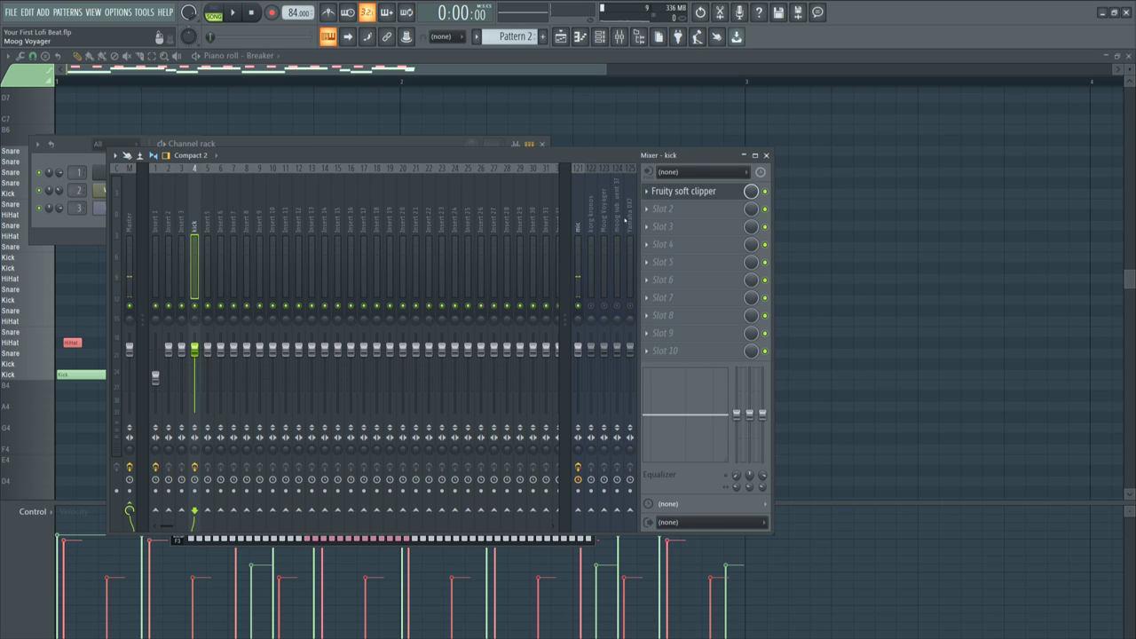
- Copy the kick track's Fruity Soft Clipper with its current settings into the first effect slot of Insert 3
click(647, 193)
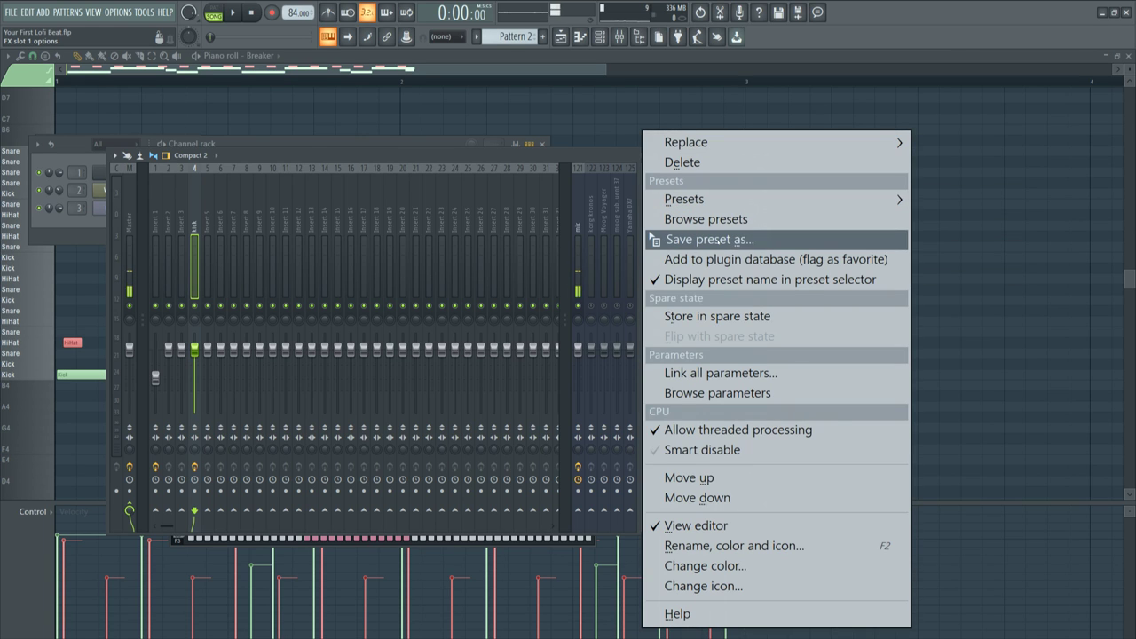
drag(717, 240, 126, 258)
drag(184, 226, 182, 222)
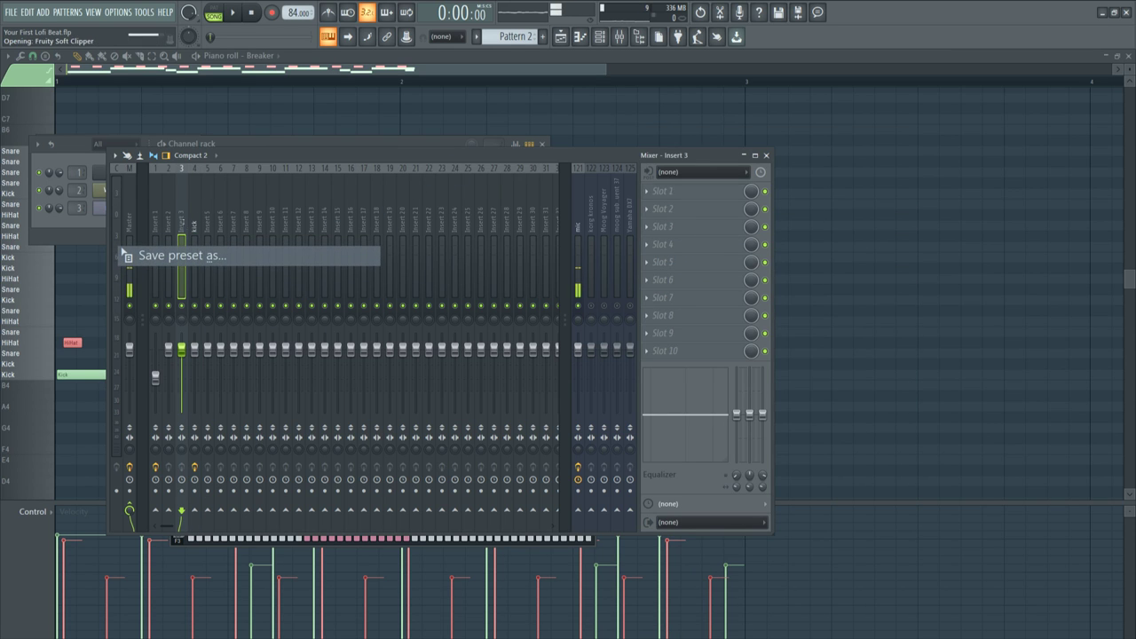
click(162, 111)
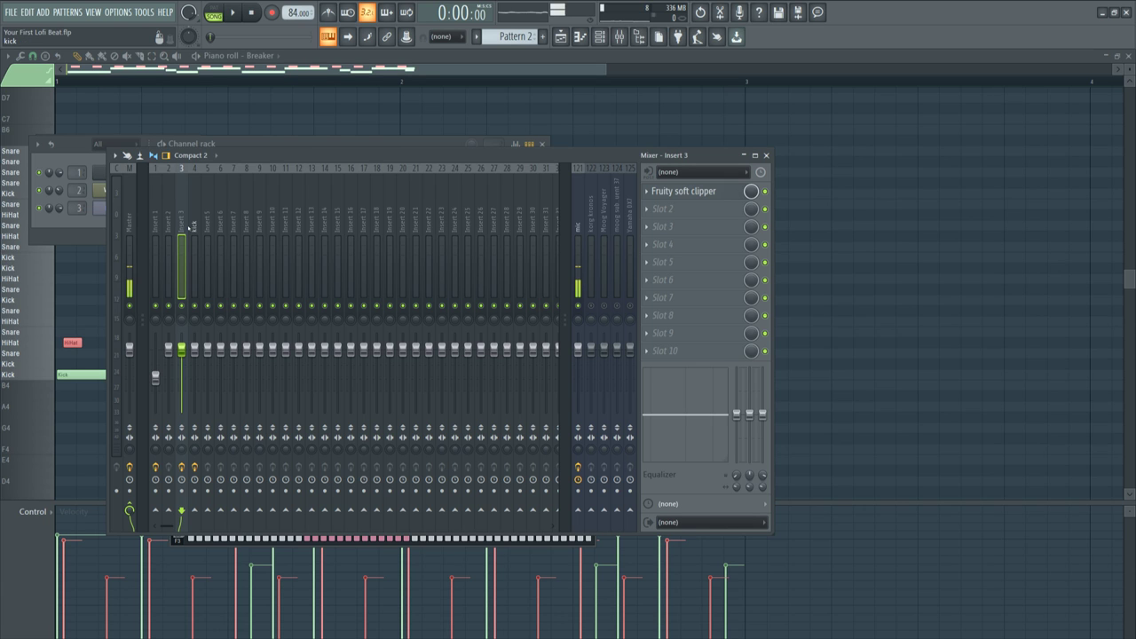
- Set the Breaker channel's volume multiplier to about 130% in its detailed settings, playing the pattern to judge the level
click(98, 208)
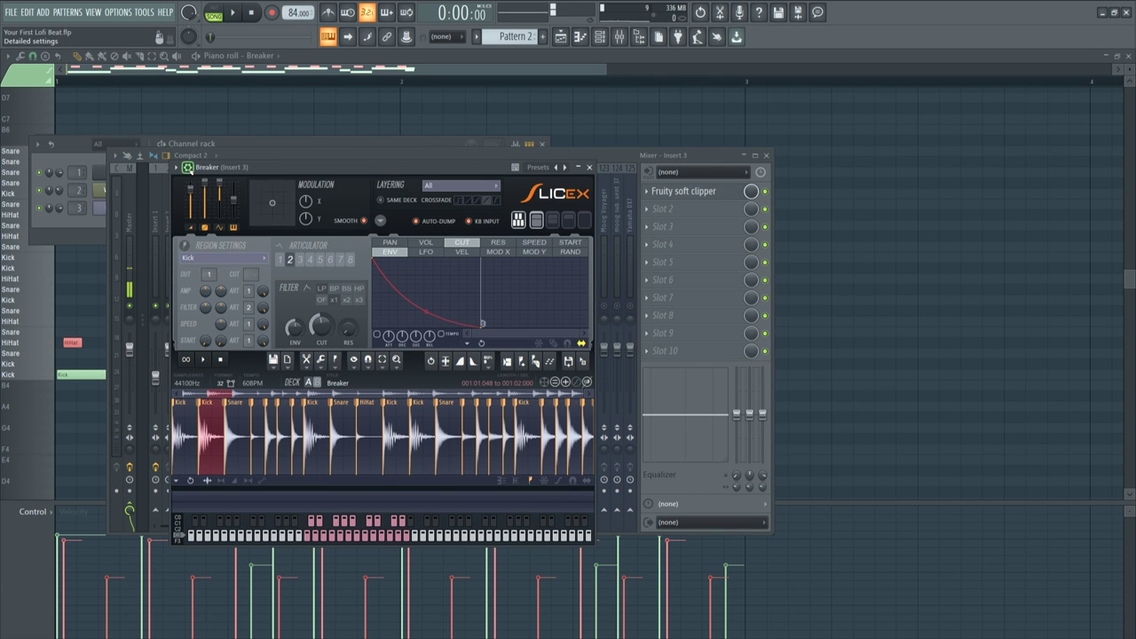
click(188, 168)
click(211, 187)
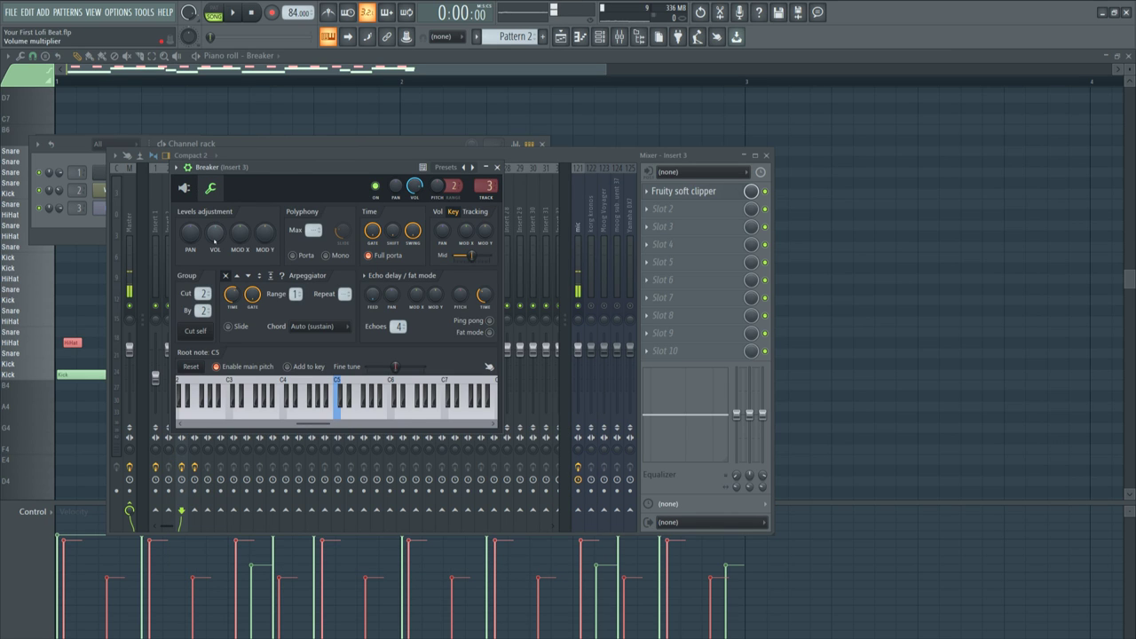
key(space)
key(space)
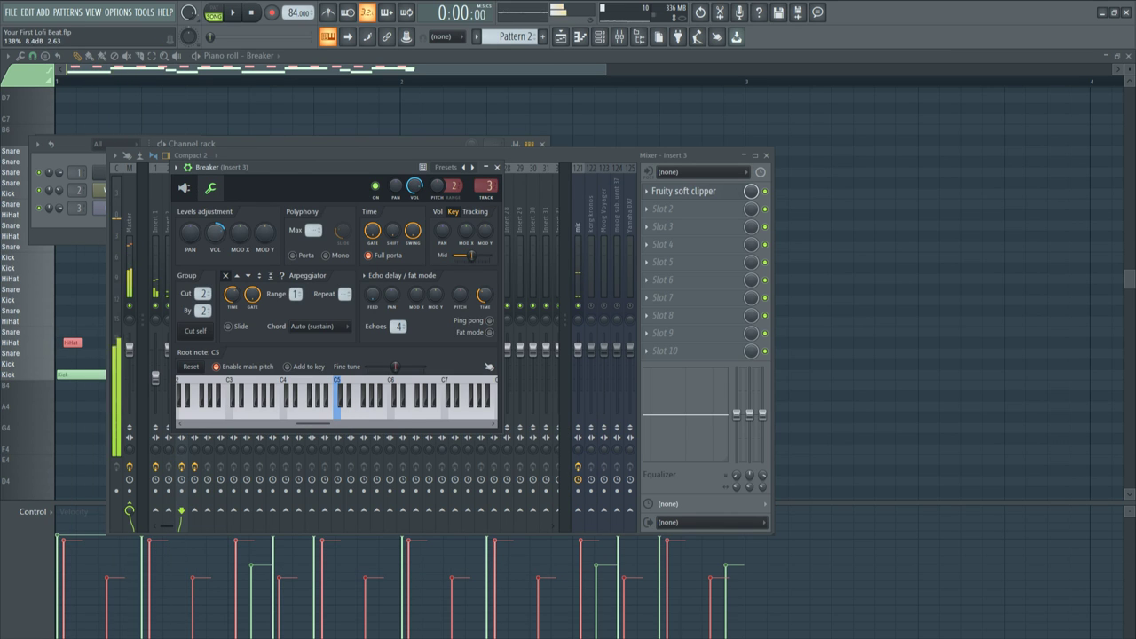
drag(215, 233, 215, 247)
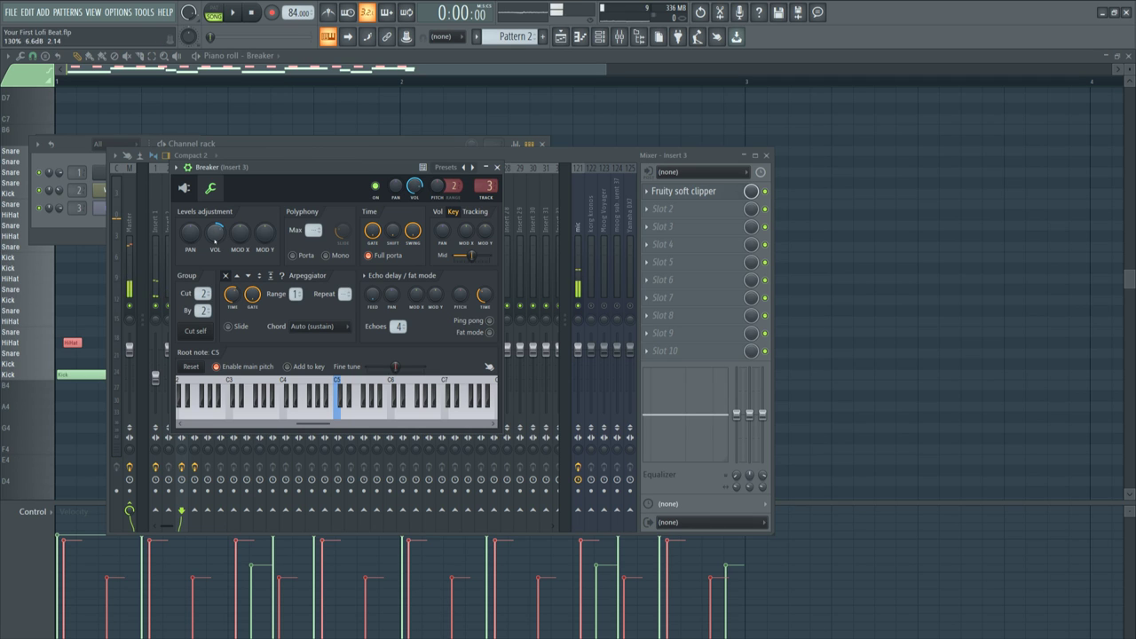
click(497, 167)
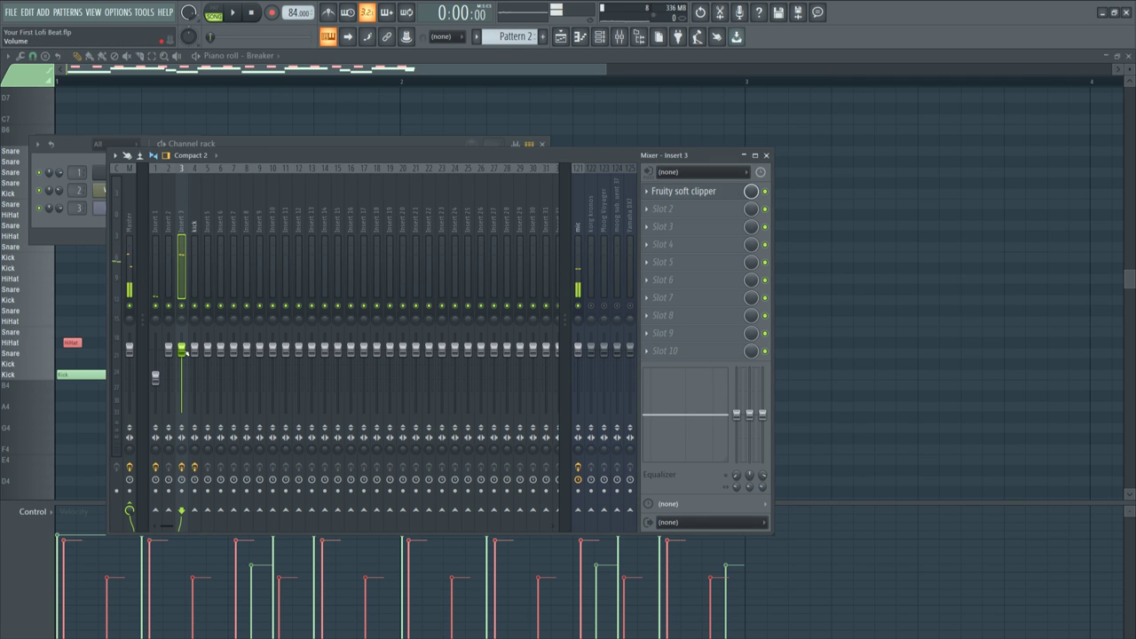
- Lower the Insert 3 fader and set the kick track's fader to about -9.3 dB (62%) while playing the pattern
drag(181, 348, 194, 372)
key(space)
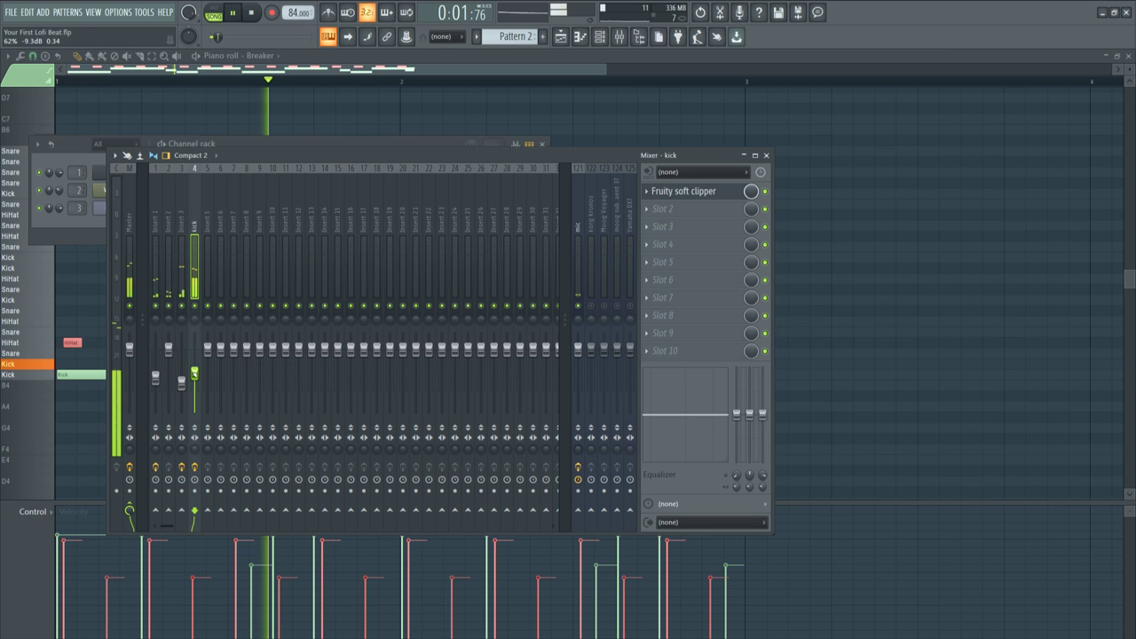
key(space)
- Open the Slicex editor of the Breaker channel
click(88, 226)
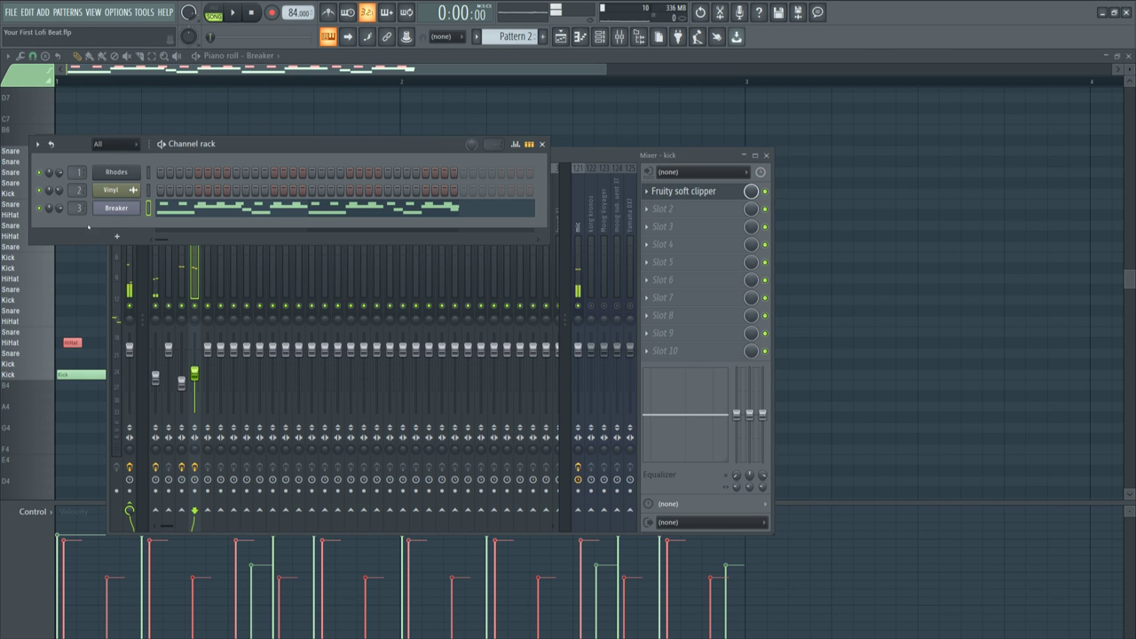
click(116, 208)
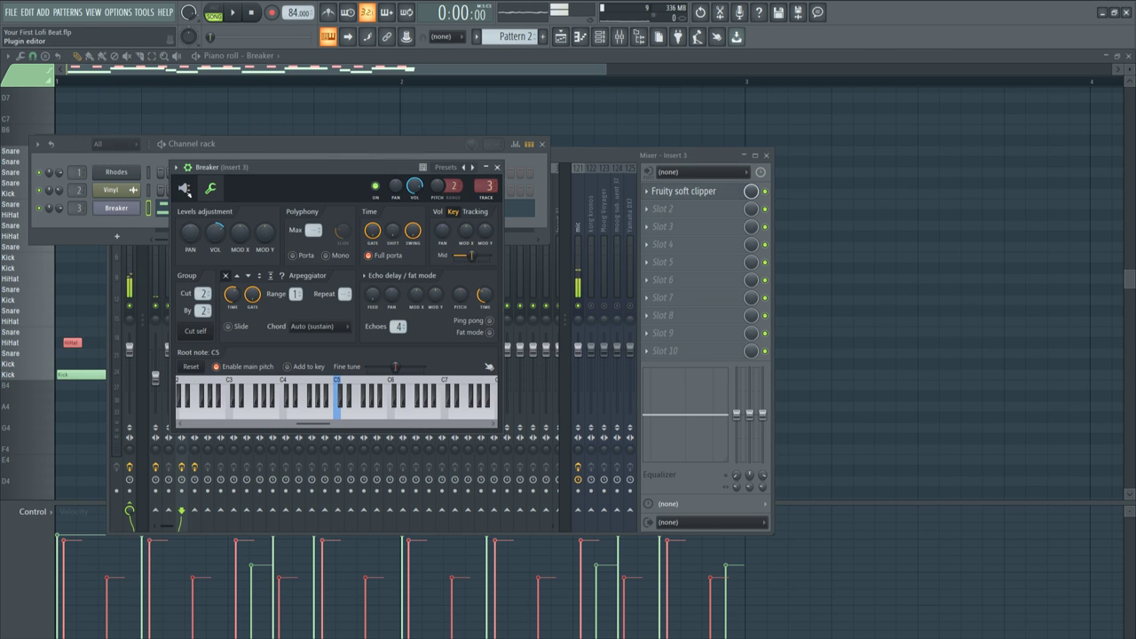
click(183, 188)
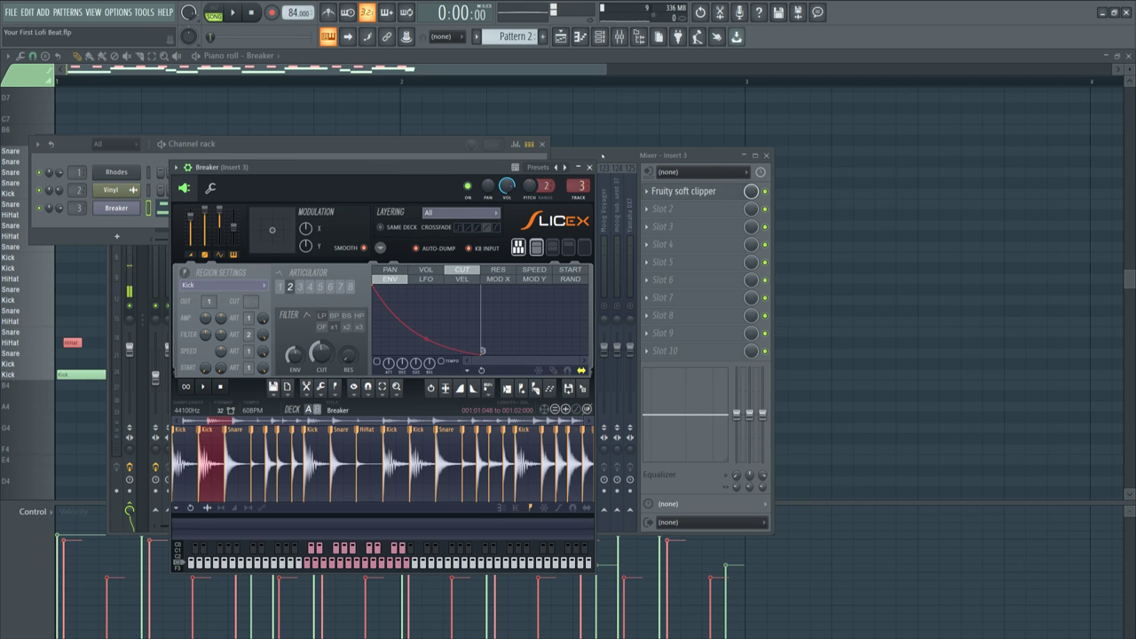
click(603, 156)
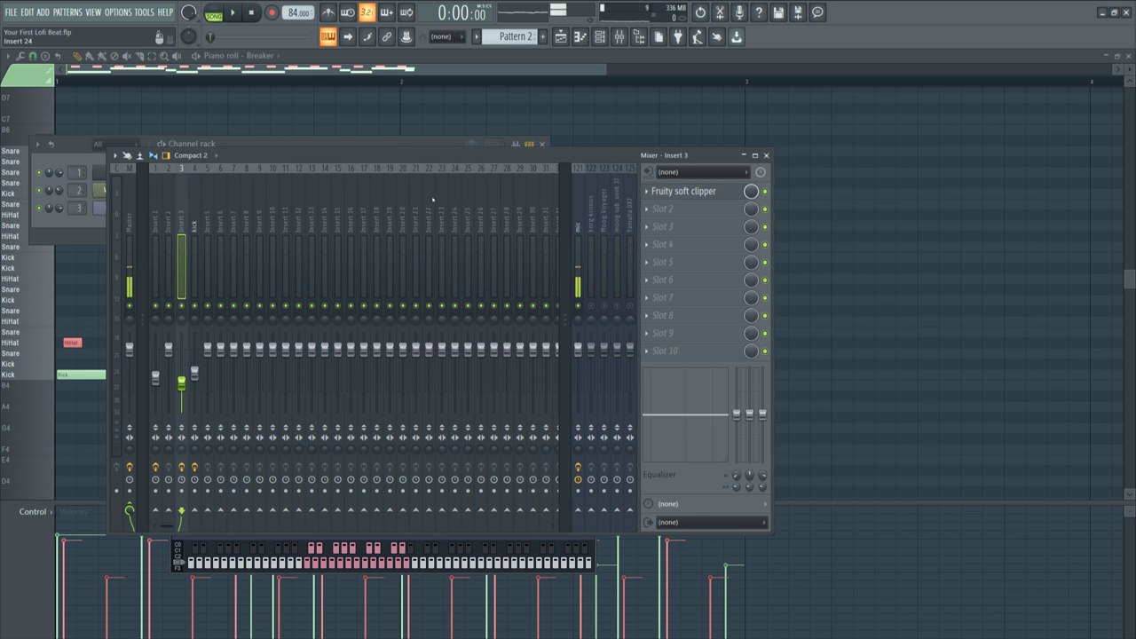
click(98, 214)
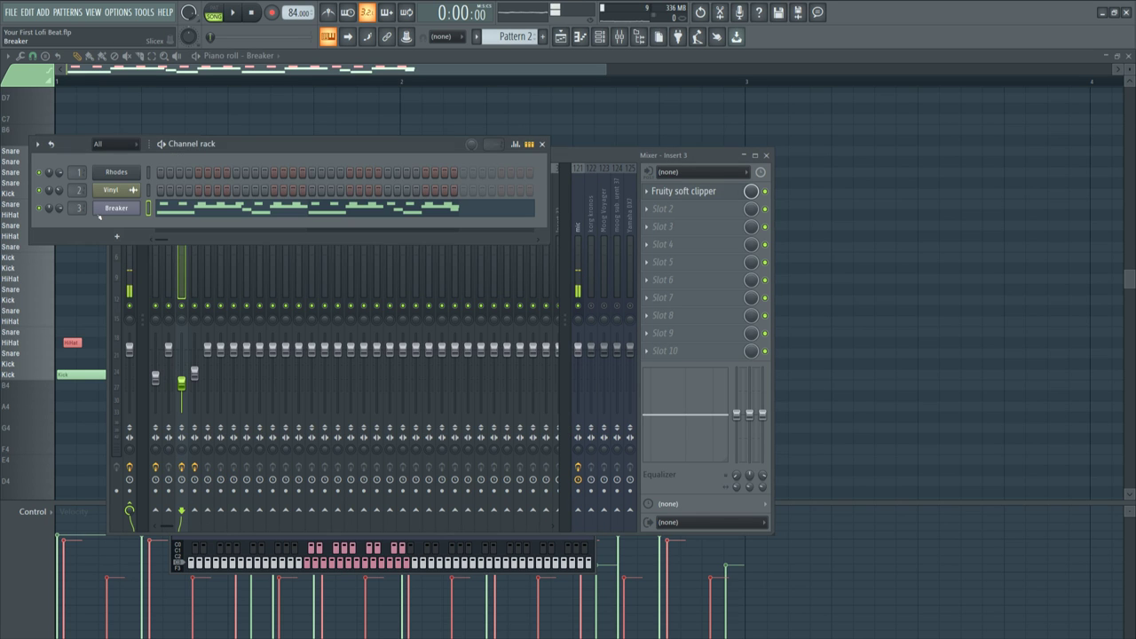
click(99, 214)
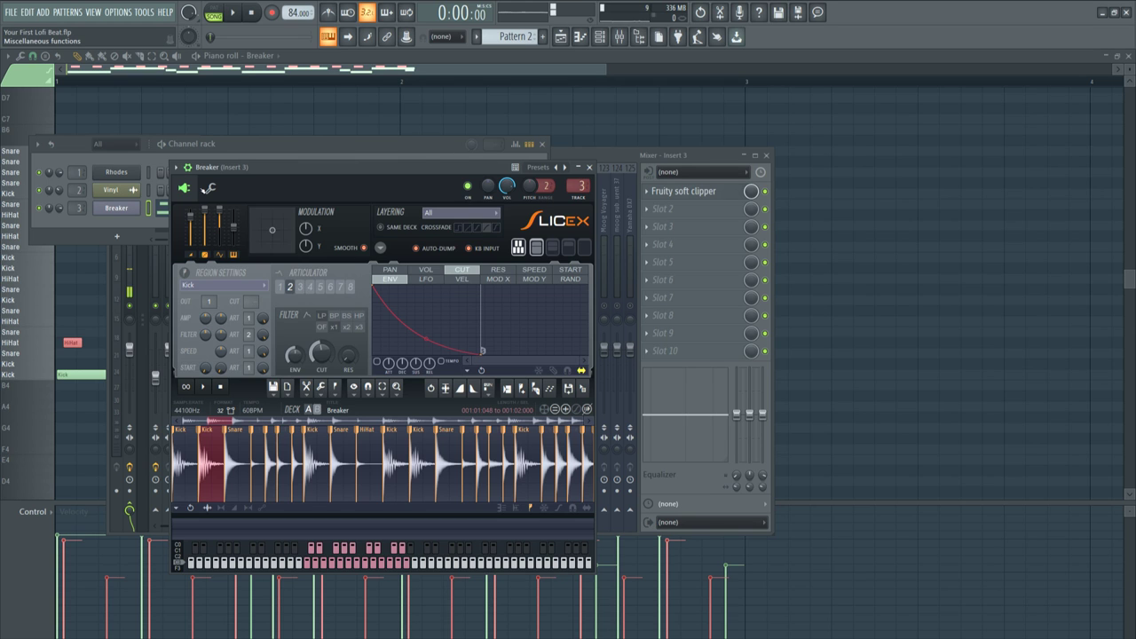
- Reset the volume level adjustment in the Breaker channel's miscellaneous settings
click(209, 189)
right_click(220, 230)
click(233, 241)
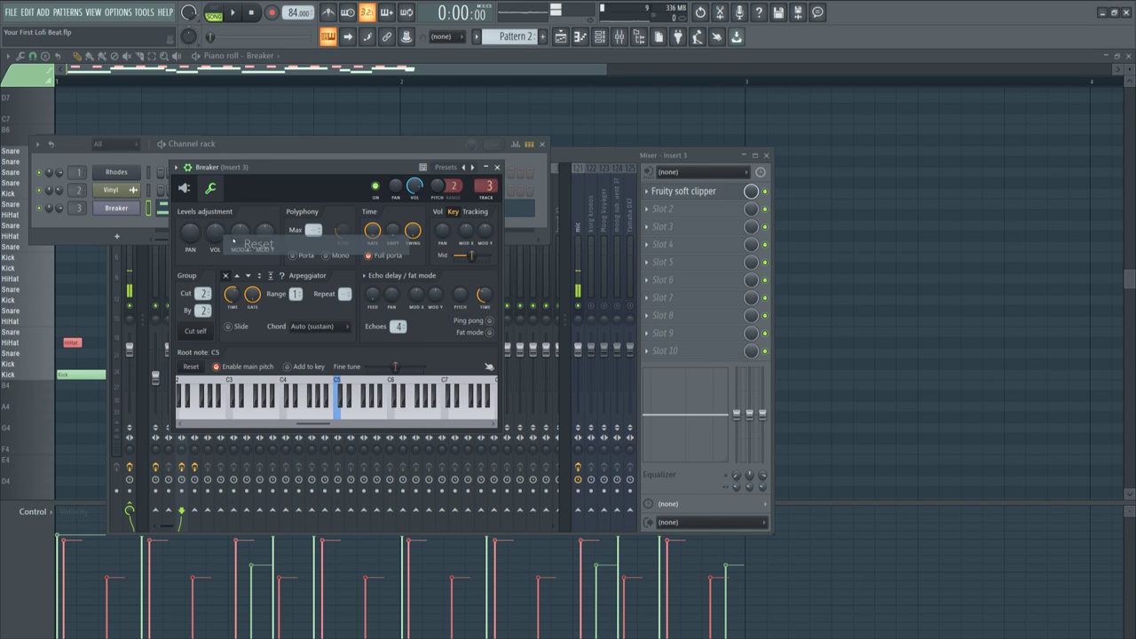
right_click(233, 240)
click(233, 240)
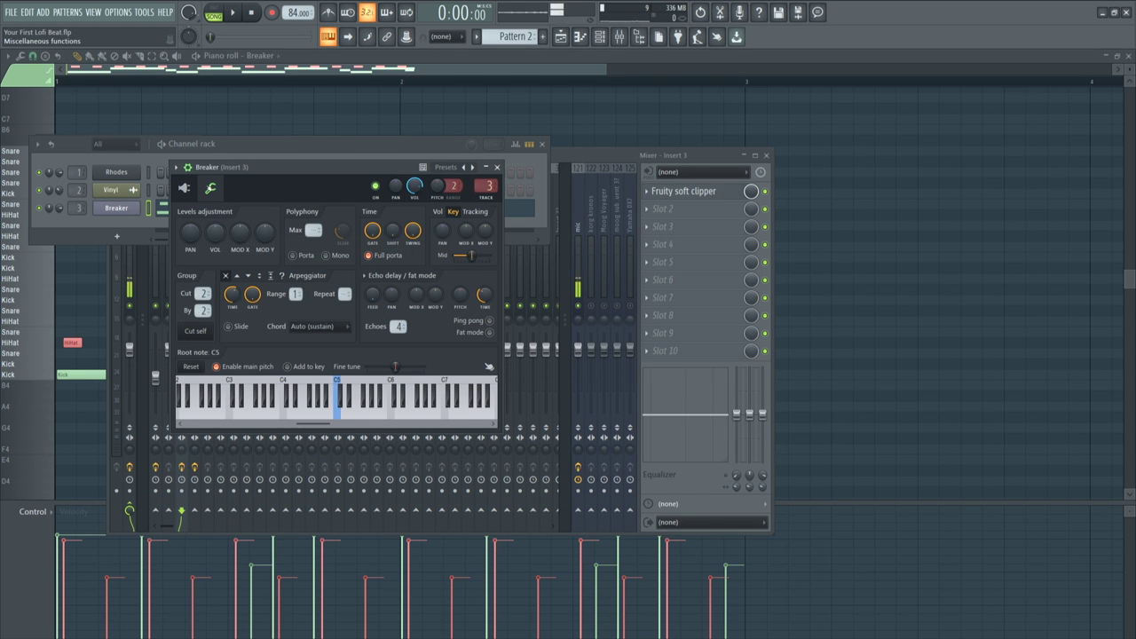
- Raise the first Kick slice's region volume to 7.0 dB in Slicex while the pattern plays
click(185, 189)
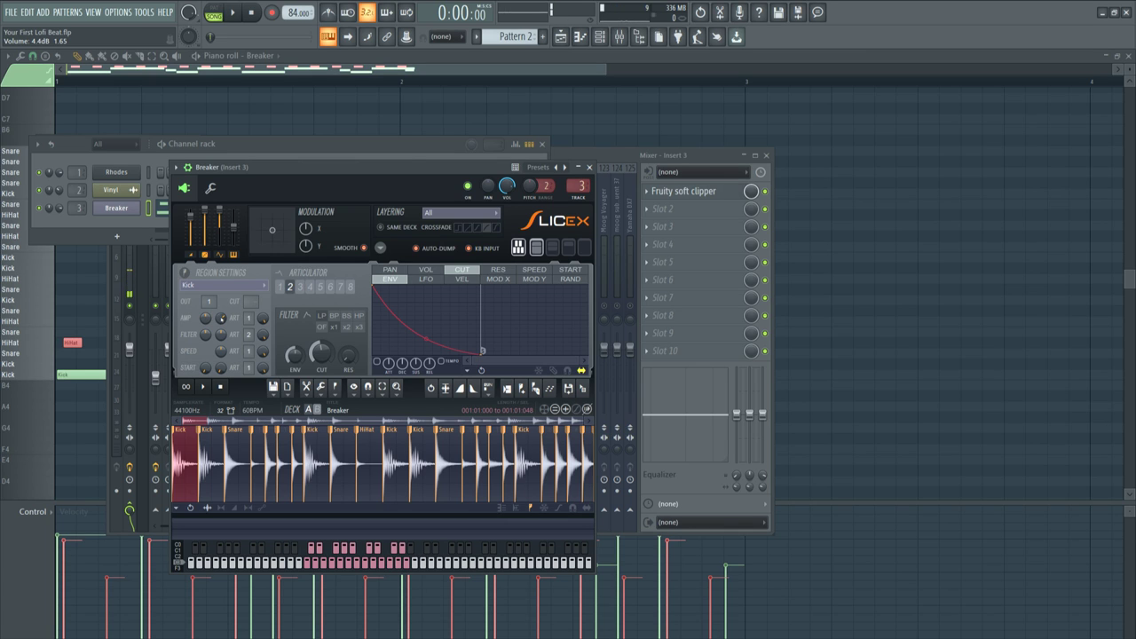
key(space)
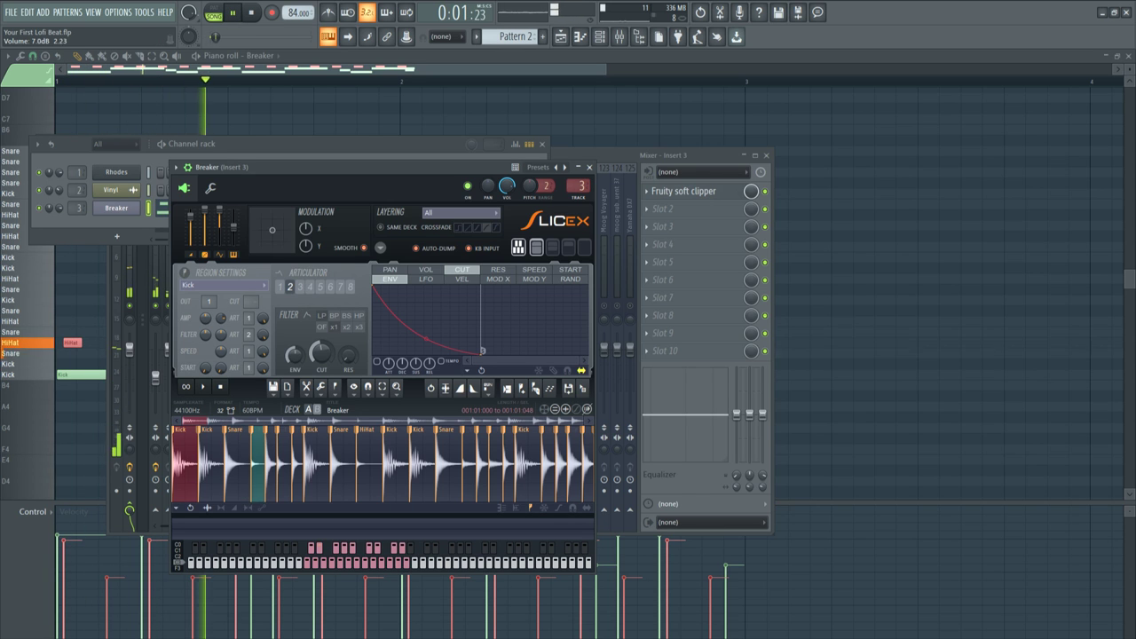
- Reset the kick mixer track's fader to its default level and restart playback
key(F12)
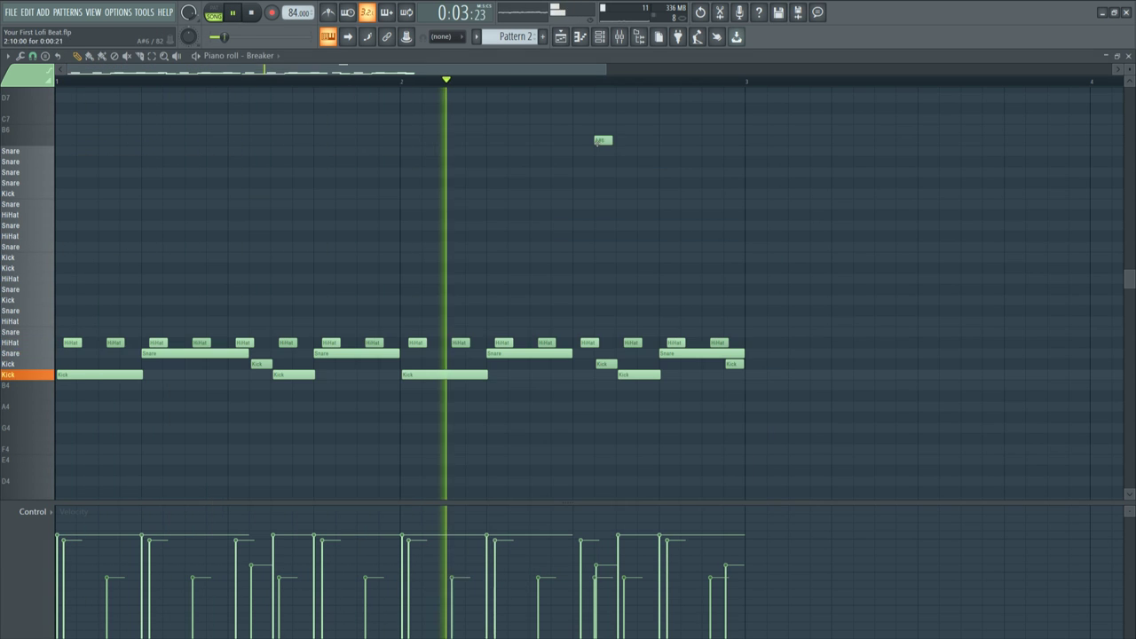
key(F9)
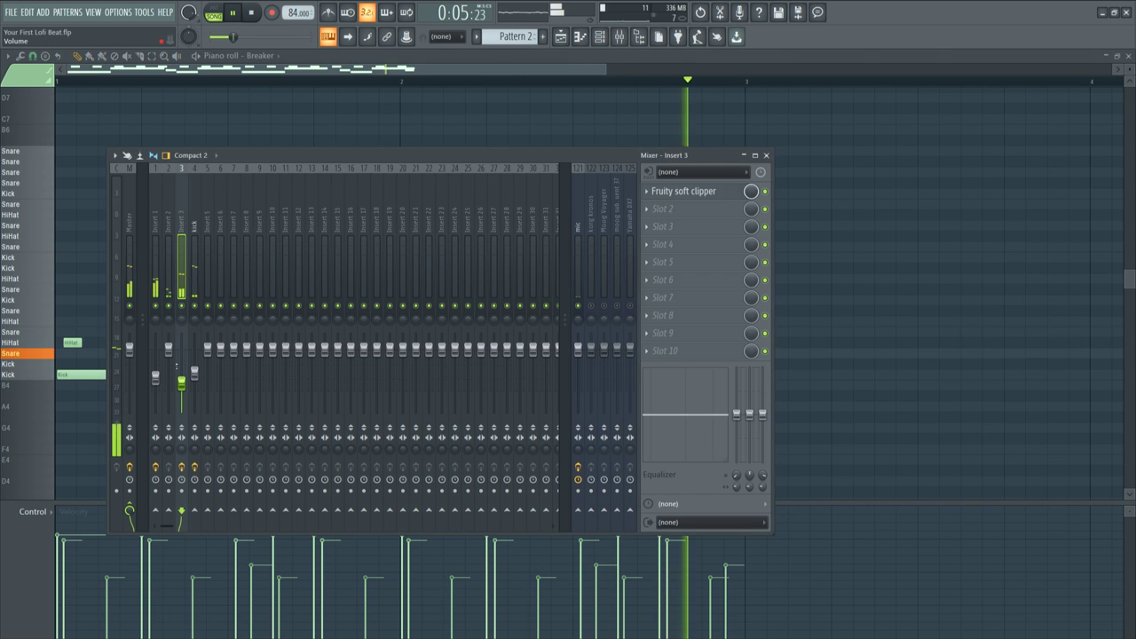
right_click(194, 372)
click(233, 332)
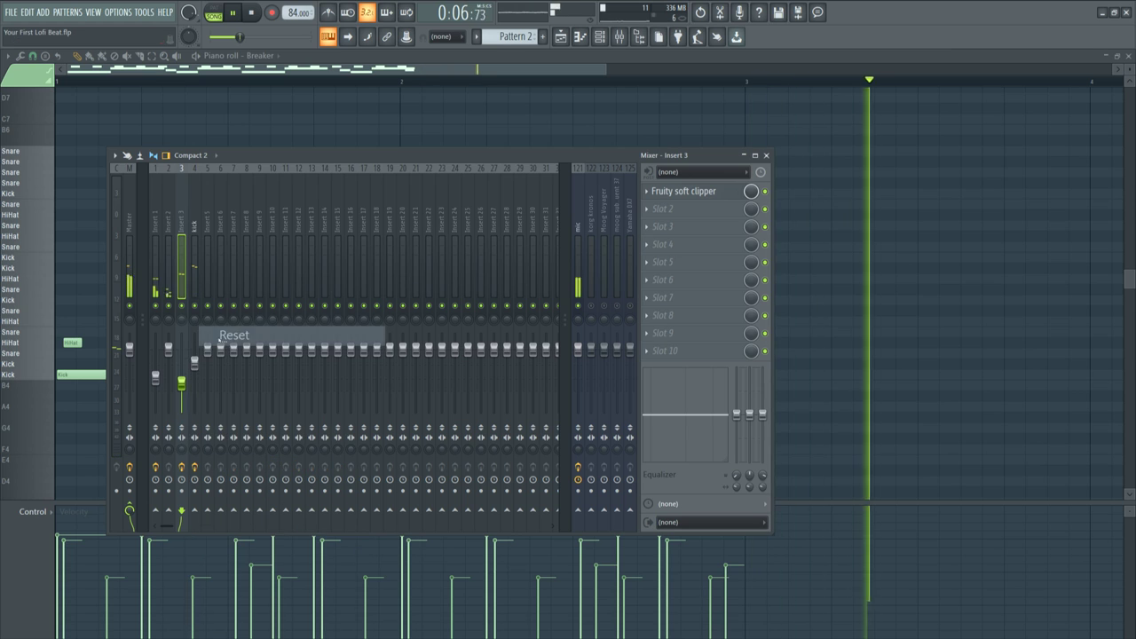
click(251, 12)
key(space)
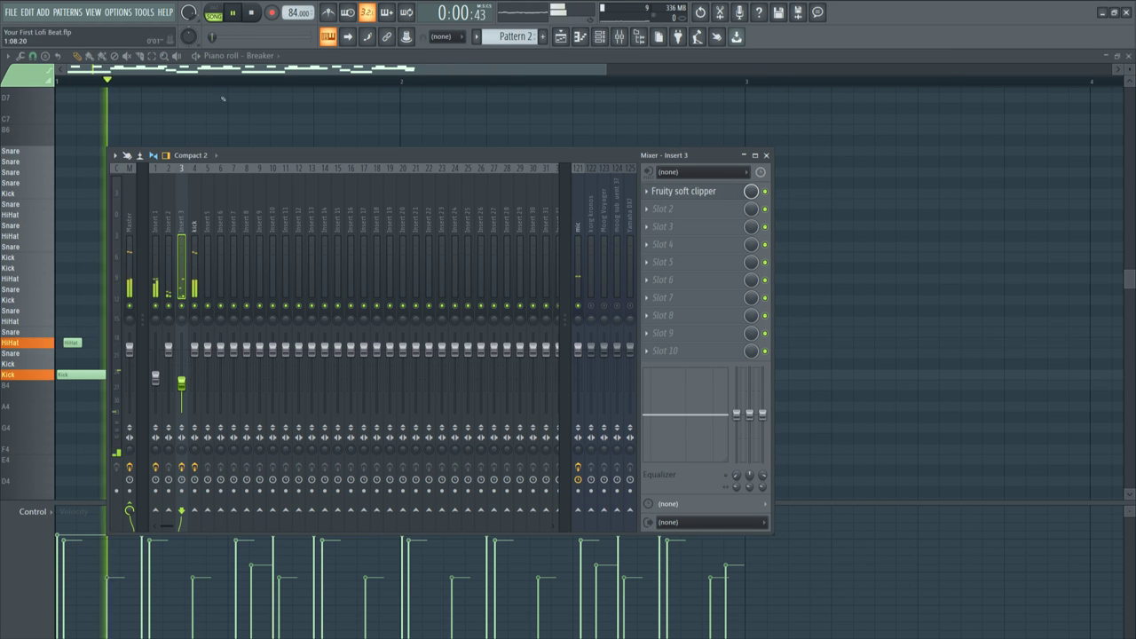
- Select the kick mixer track and bring the Breaker channel's Slicex editor back up
click(198, 240)
key(F6)
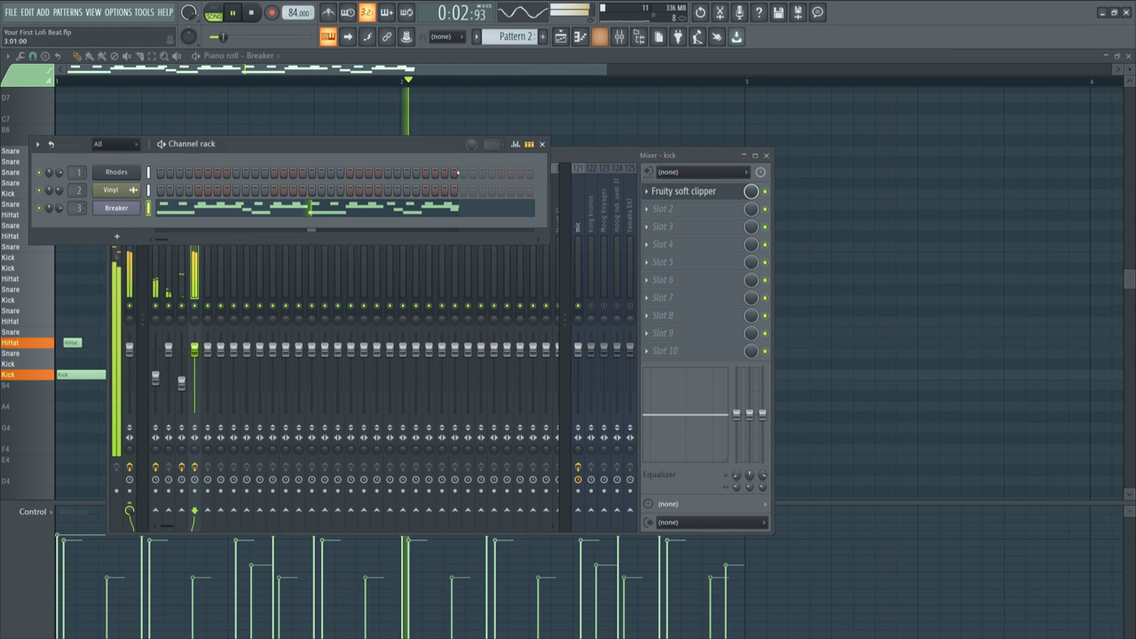
click(116, 207)
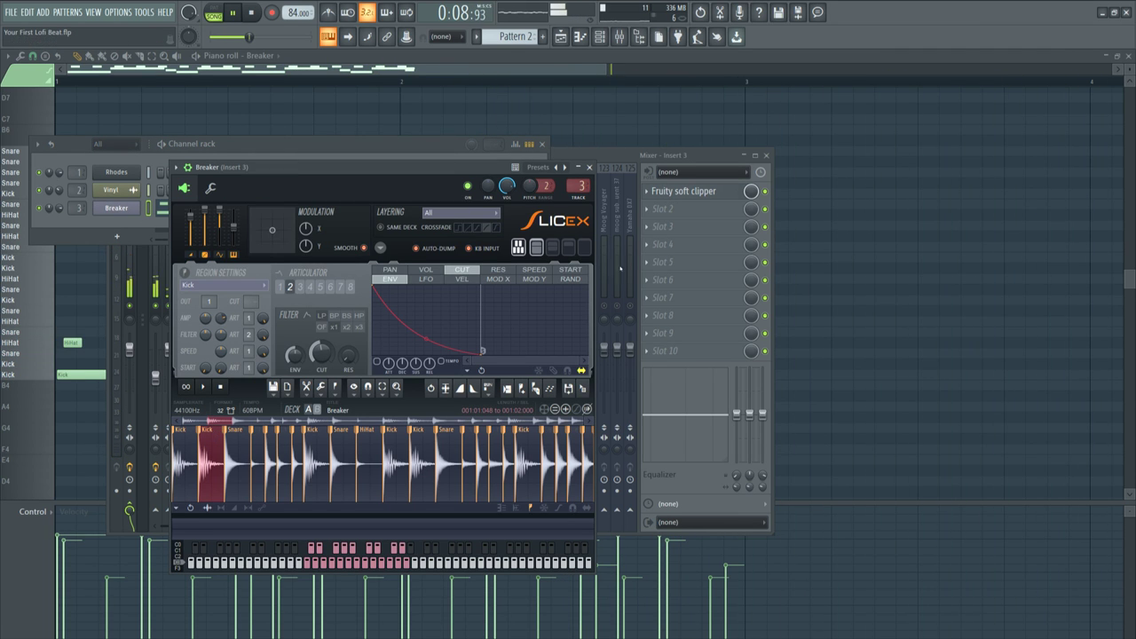
key(F12)
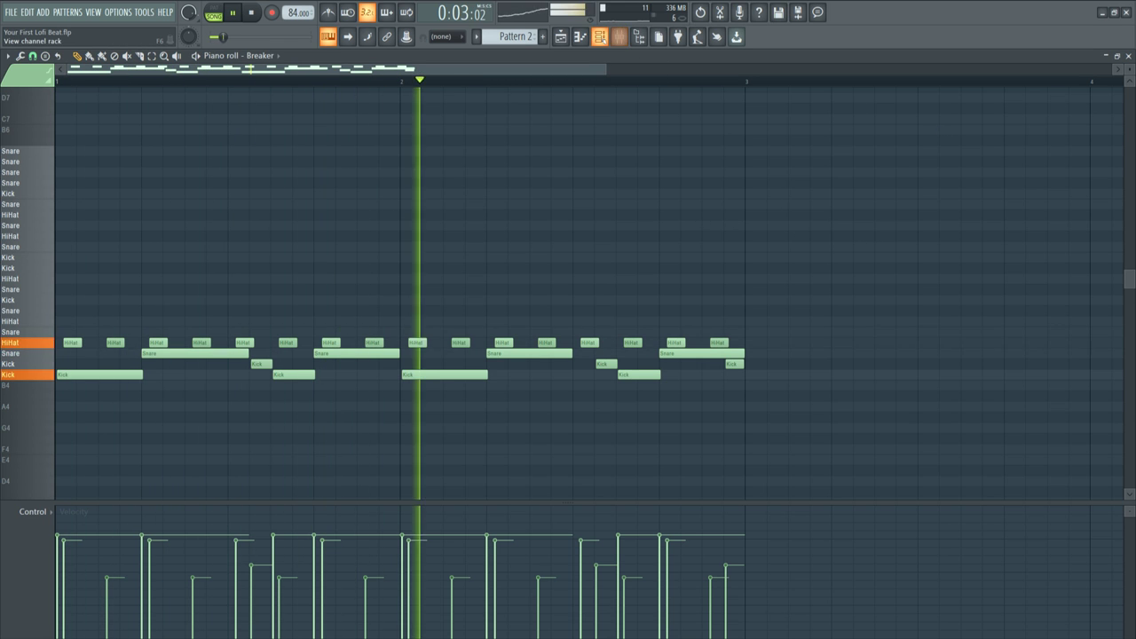
click(600, 37)
click(129, 208)
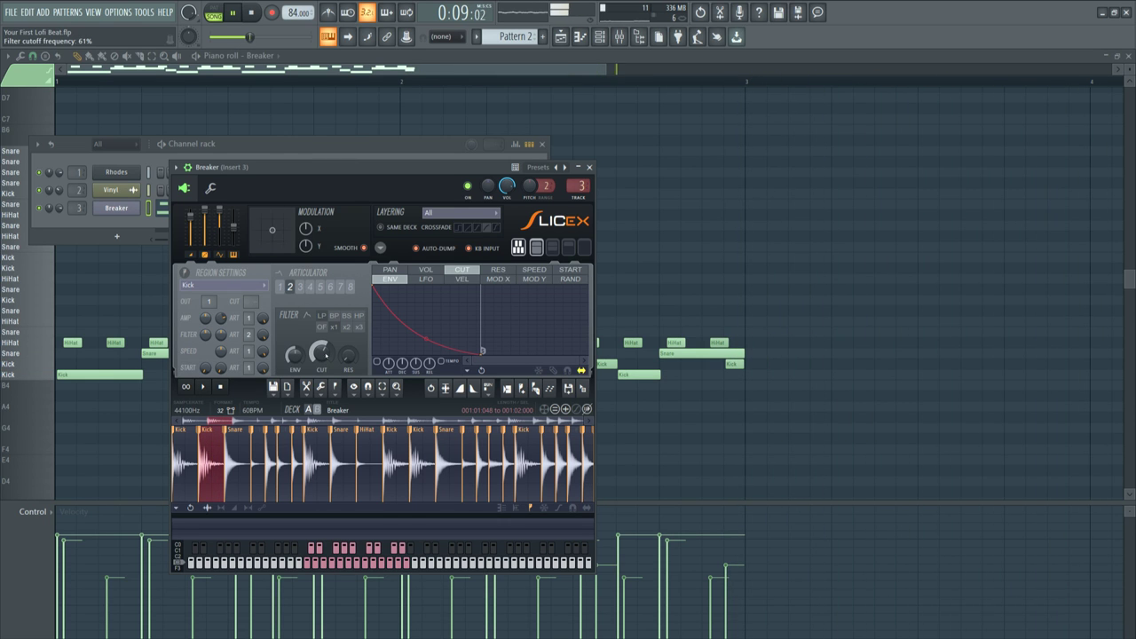
- Adjust the second Kick slice's filter cutoff to about 69% while listening to the pattern
click(251, 13)
click(233, 12)
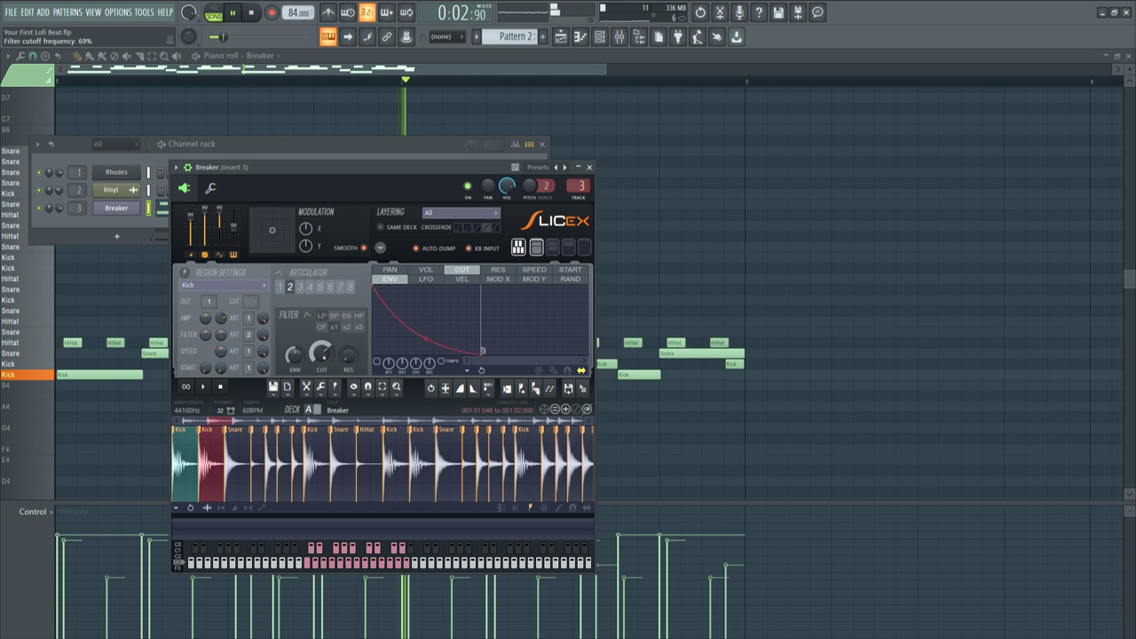
click(252, 13)
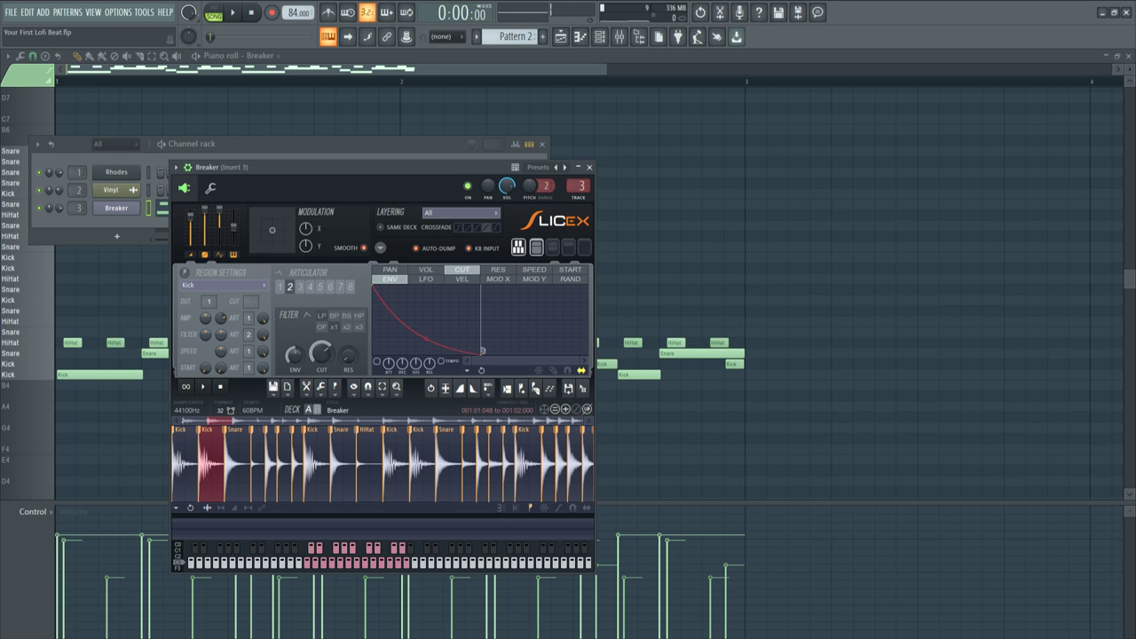
- Try out the pitch of the first Kick slice and set the second Kick slice's pitch to about -181 cents during playback
click(187, 427)
key(space)
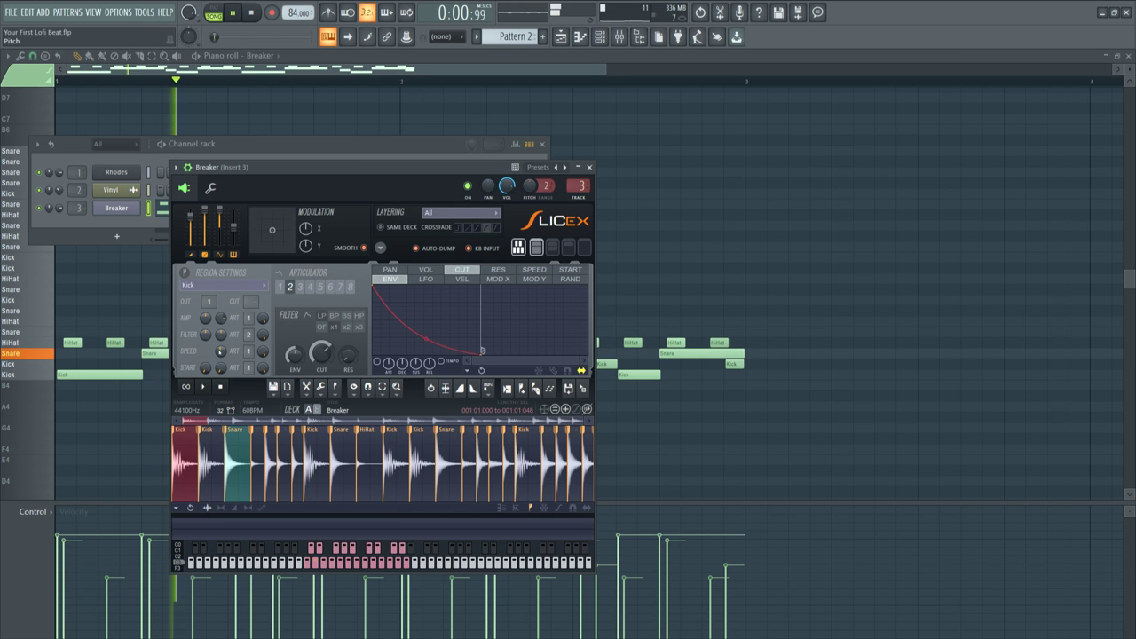
click(210, 430)
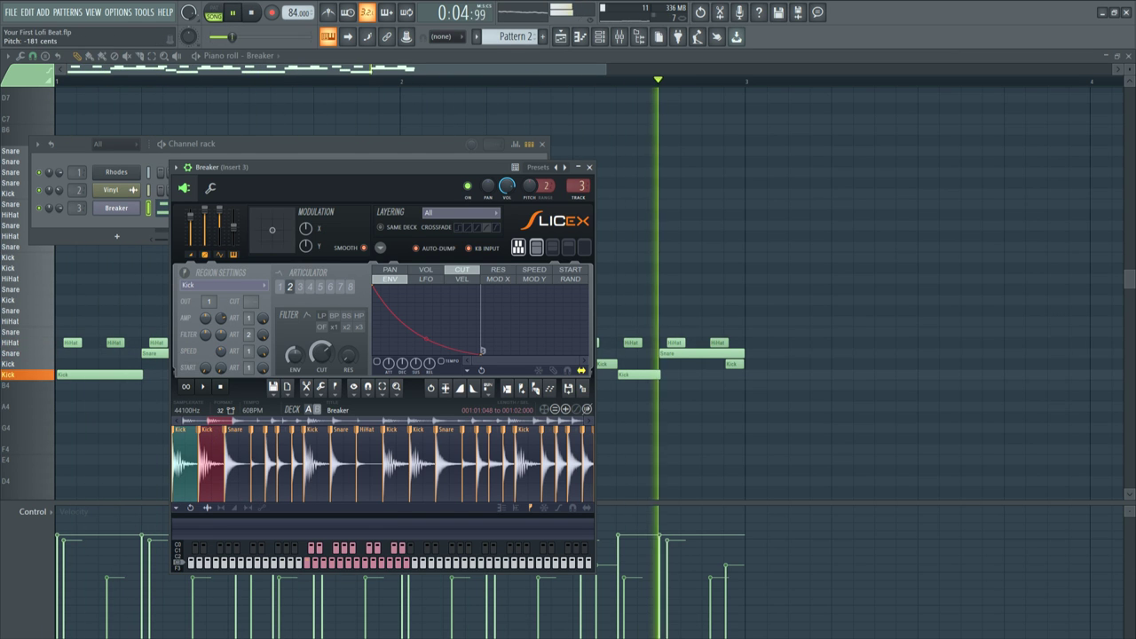
drag(233, 227, 233, 229)
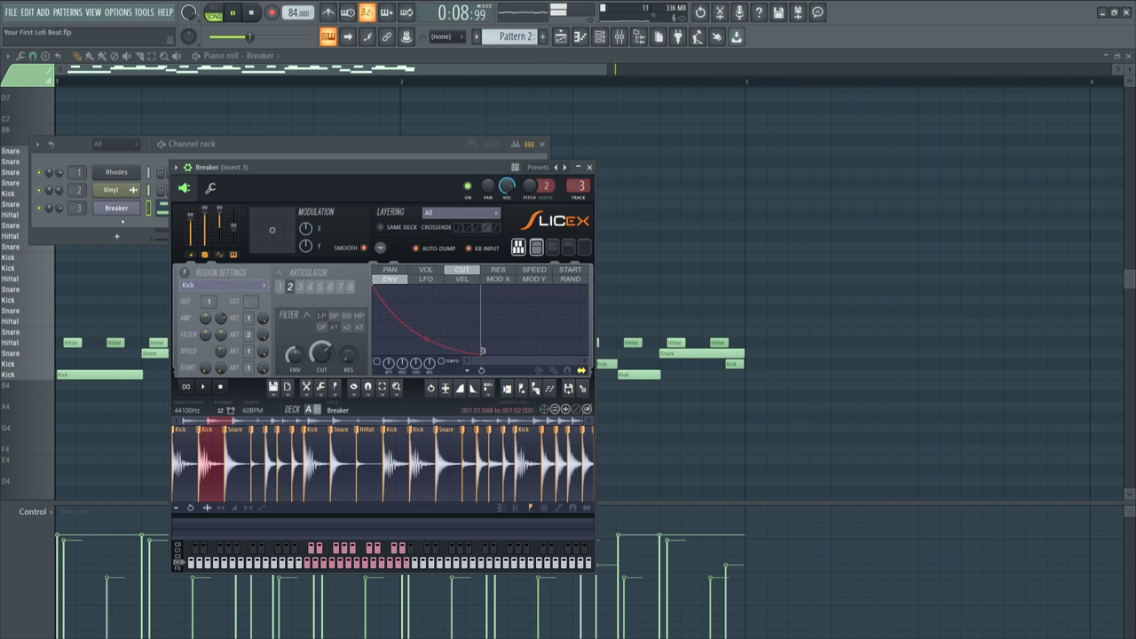
click(122, 221)
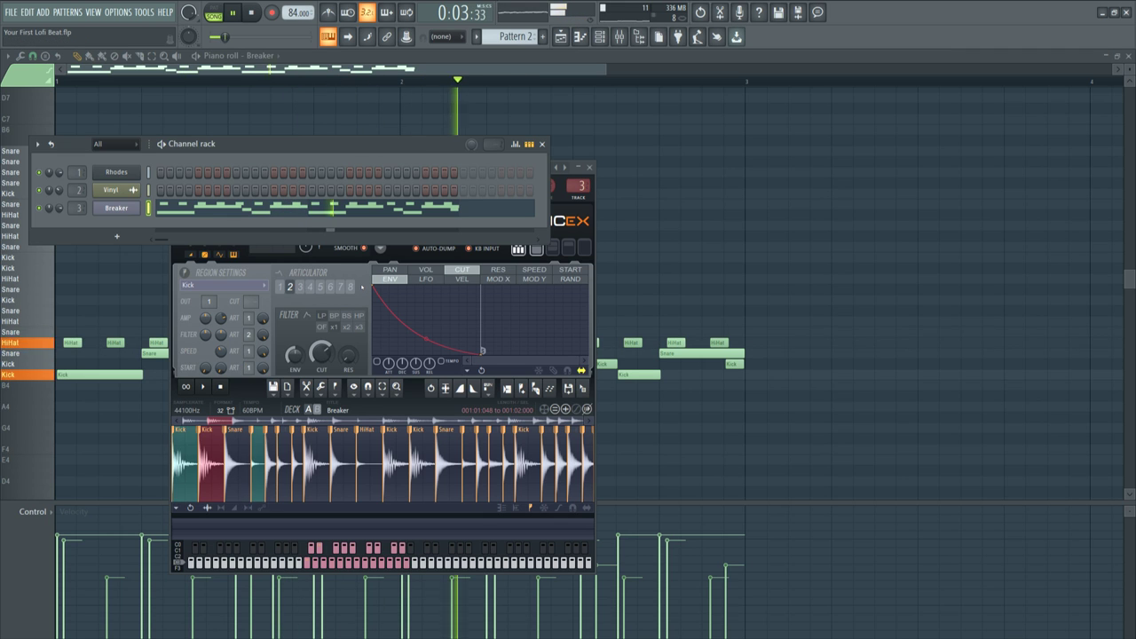
click(362, 283)
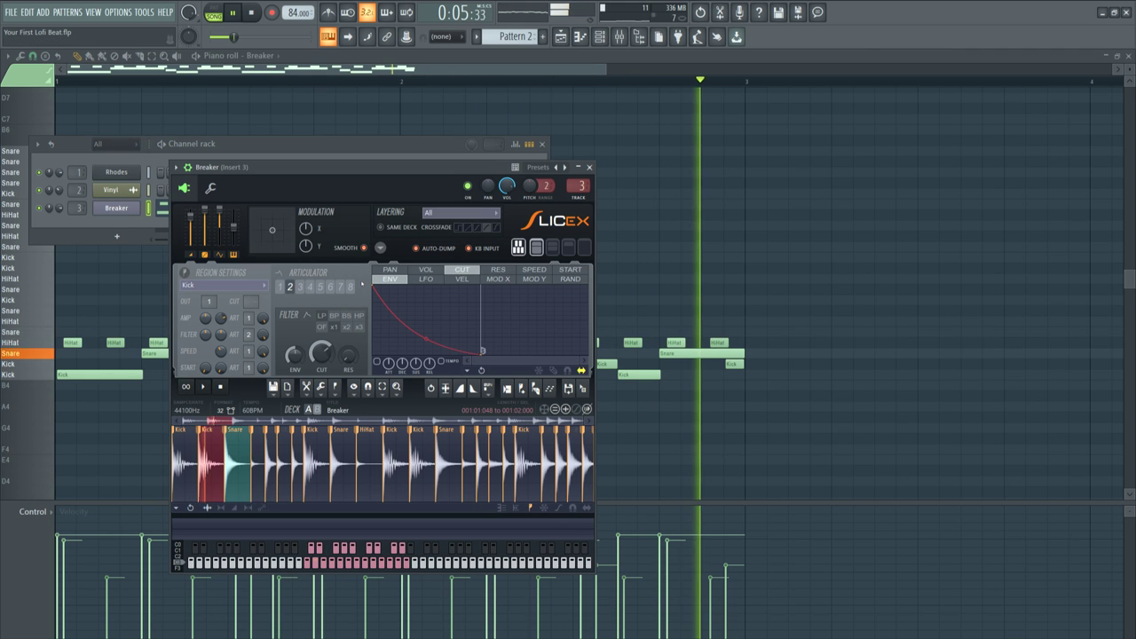
click(252, 12)
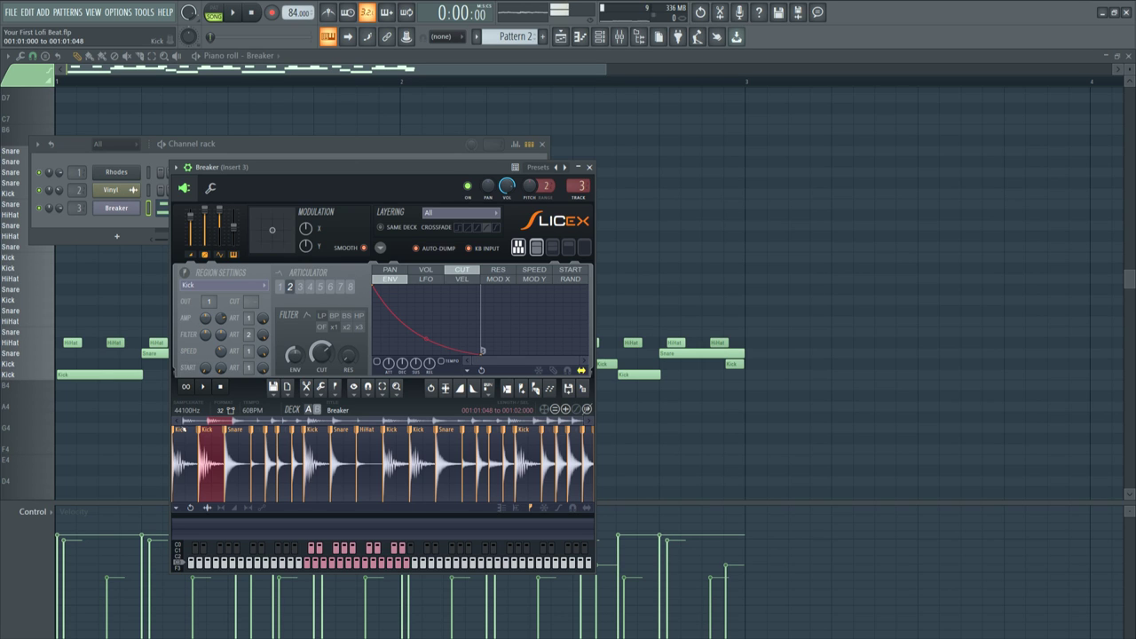
- Assign amp articulator 2 to both Kick slices and enable its volume envelope
click(182, 432)
drag(251, 317, 251, 308)
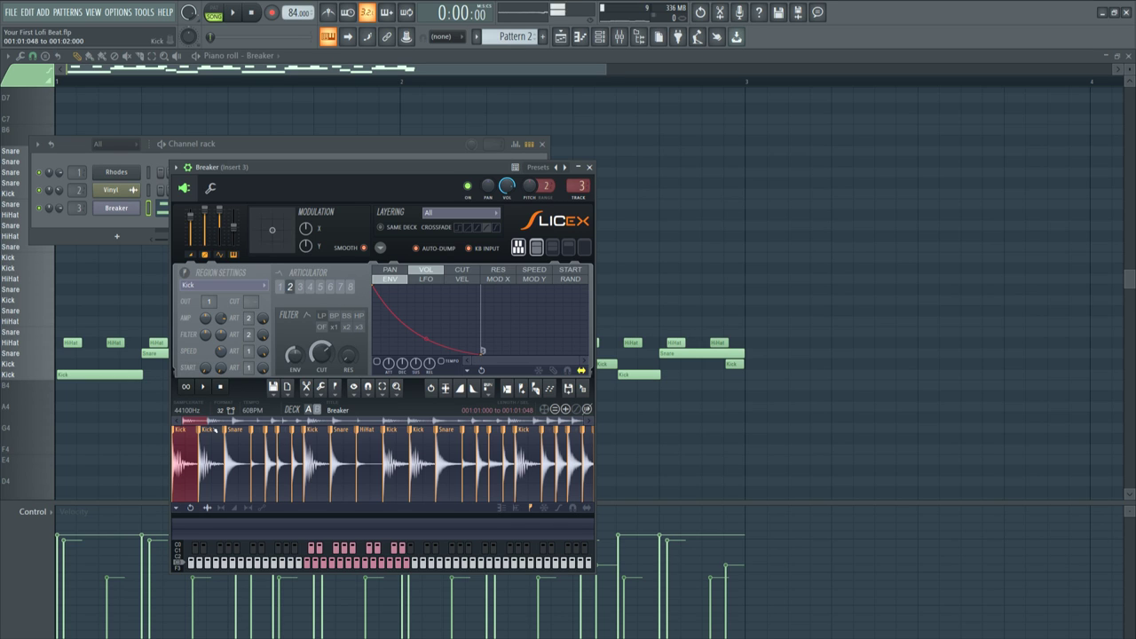
drag(252, 317, 252, 309)
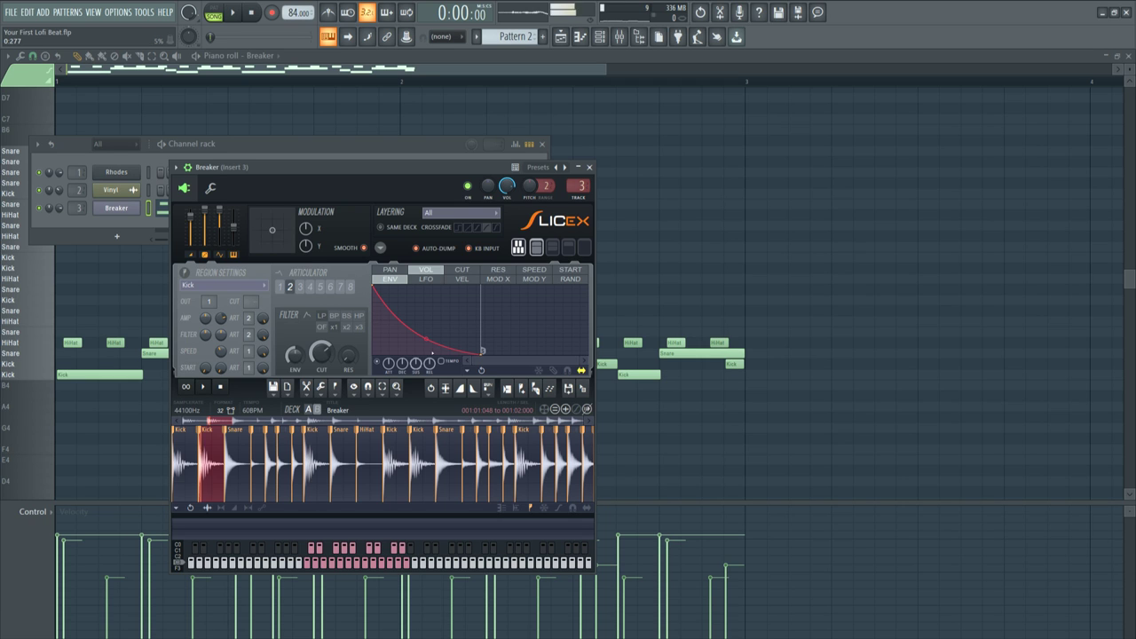
- Lengthen the Kick slices' volume envelope by moving its end point to about 0.562, and replay the pattern
click(233, 13)
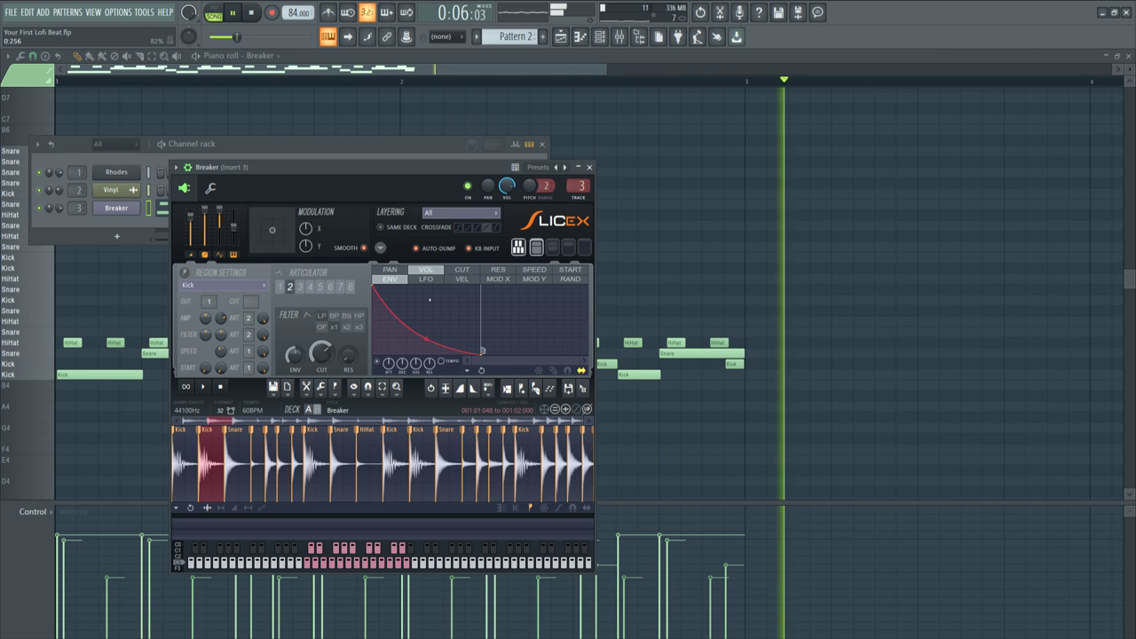
drag(481, 354, 496, 353)
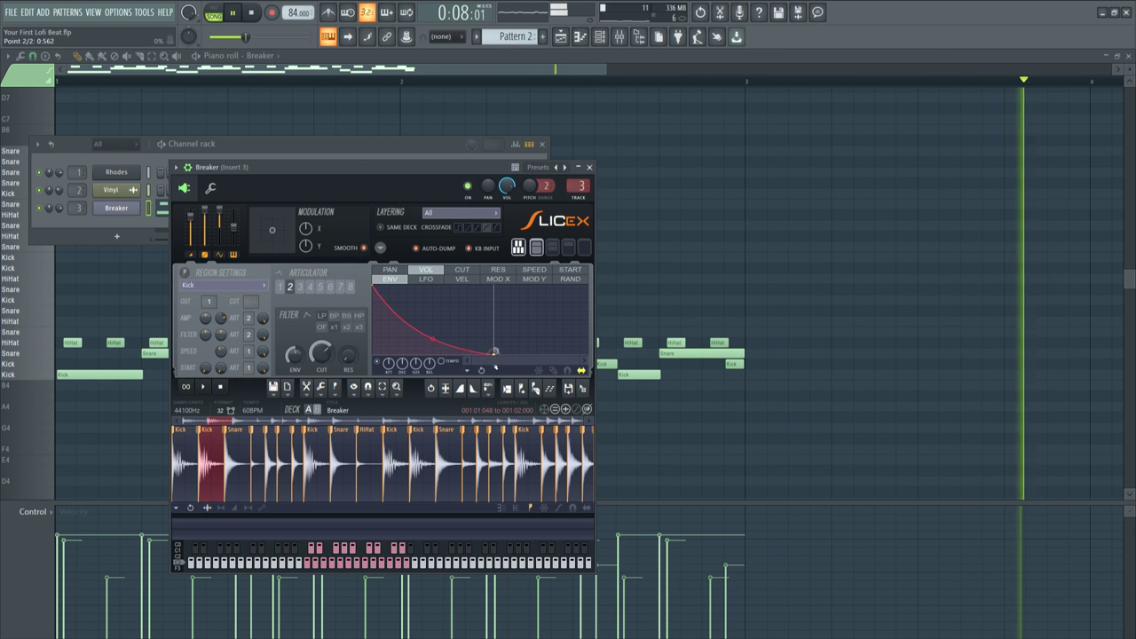
click(252, 13)
click(234, 14)
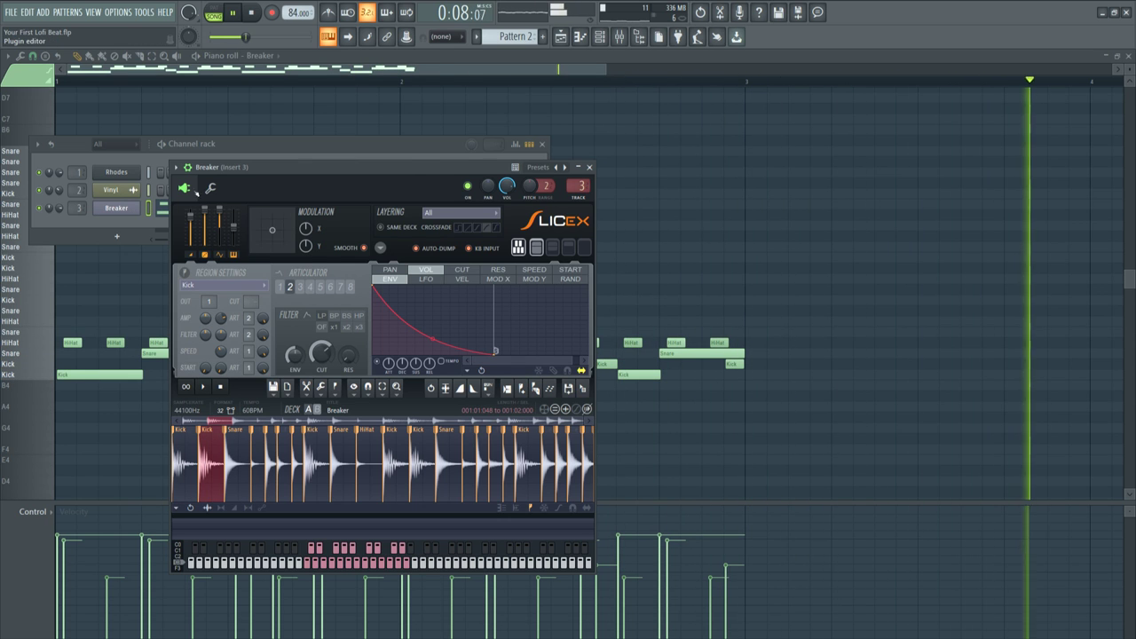
- Stop playback and lower the kick mixer track's fader to about -4.5 dB (81%)
click(210, 187)
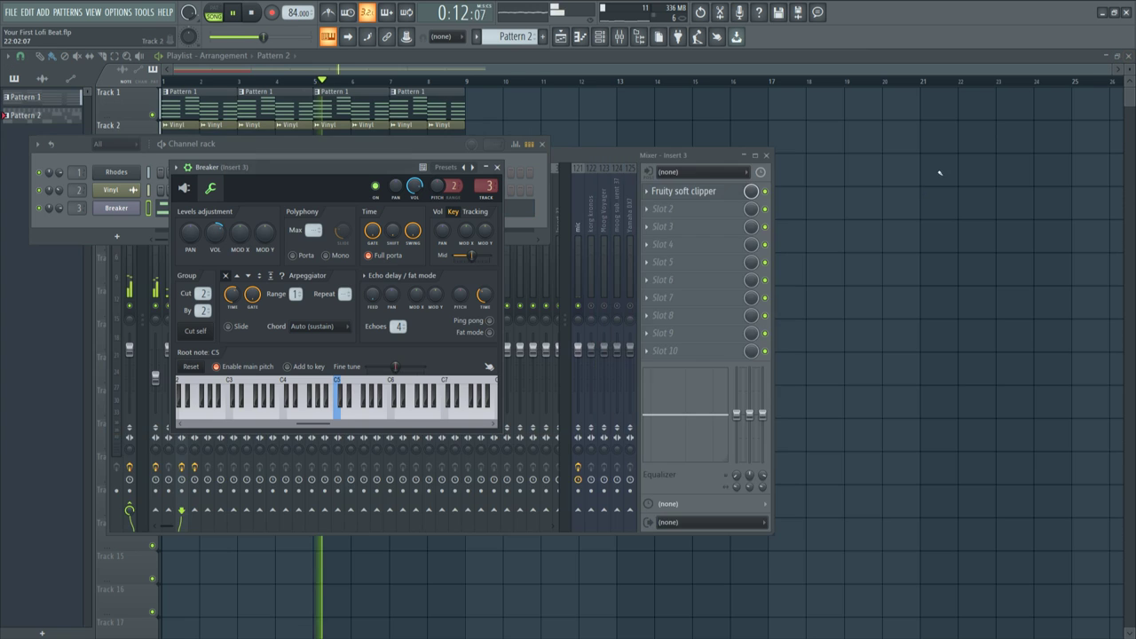
key(space)
key(F9)
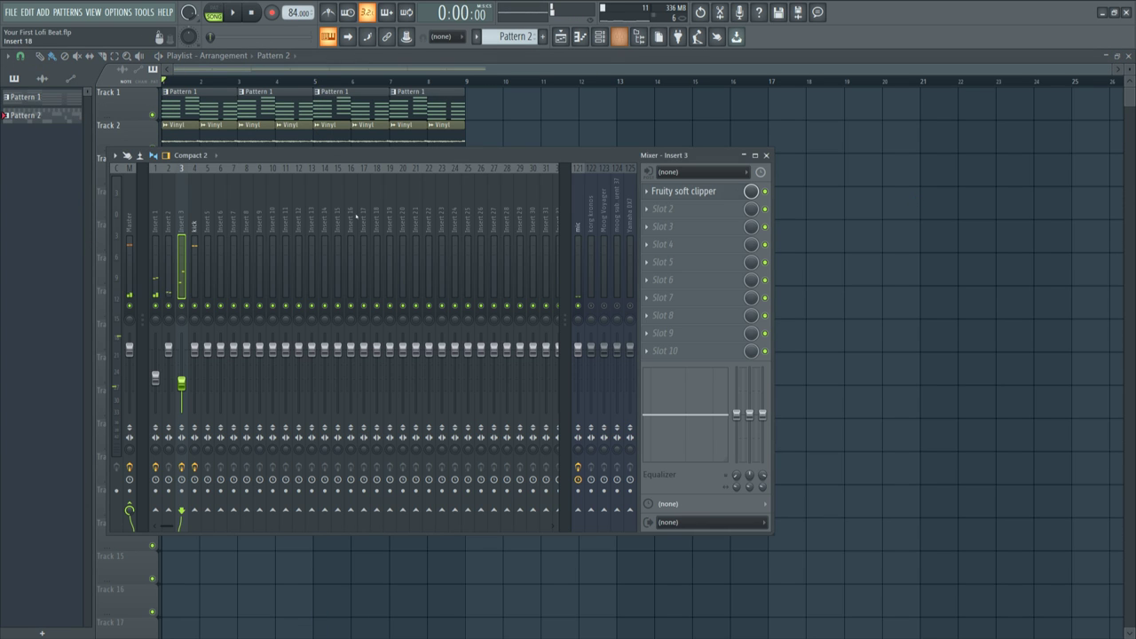
drag(195, 347, 195, 358)
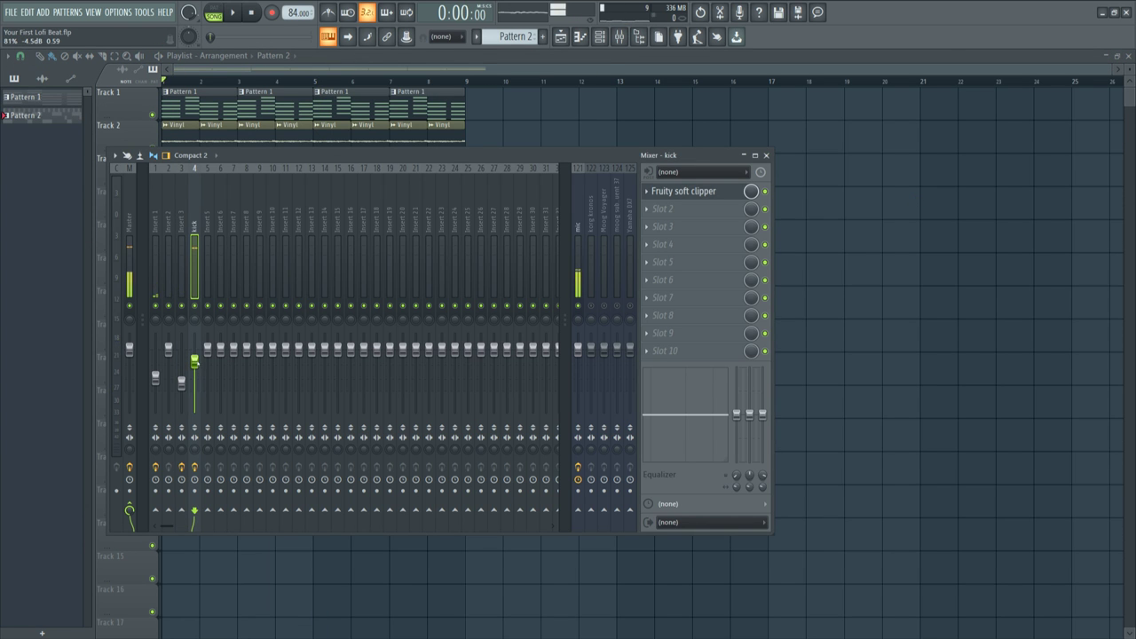
- Reset the kick mixer track's fader to its default level and check the Breaker channel's Slicex and channel settings
right_click(194, 361)
click(226, 332)
click(600, 37)
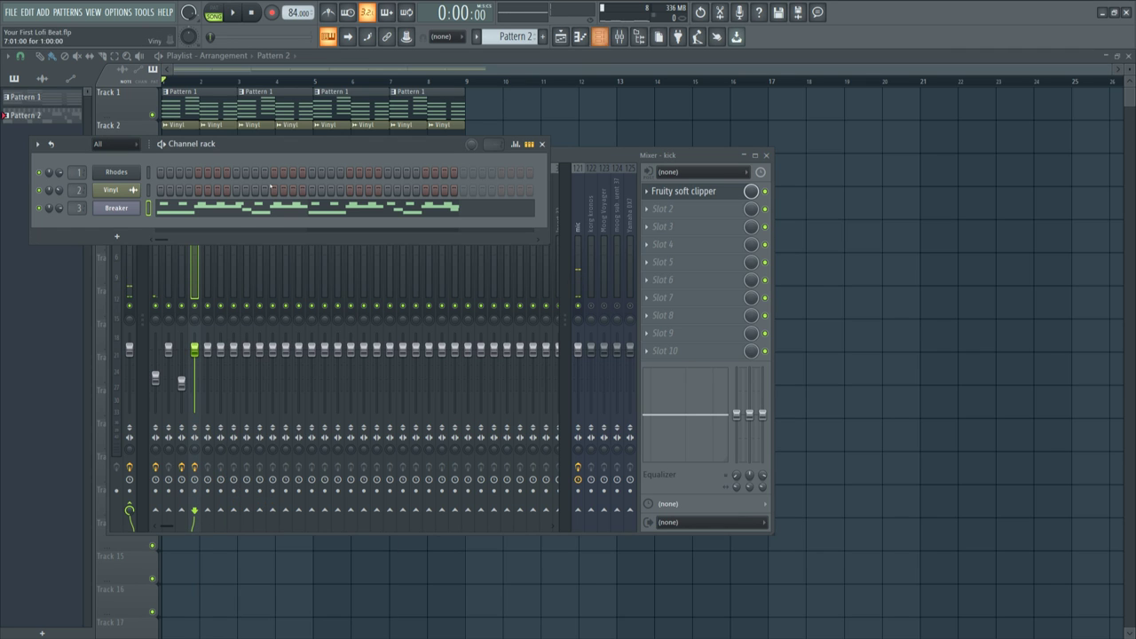
click(131, 210)
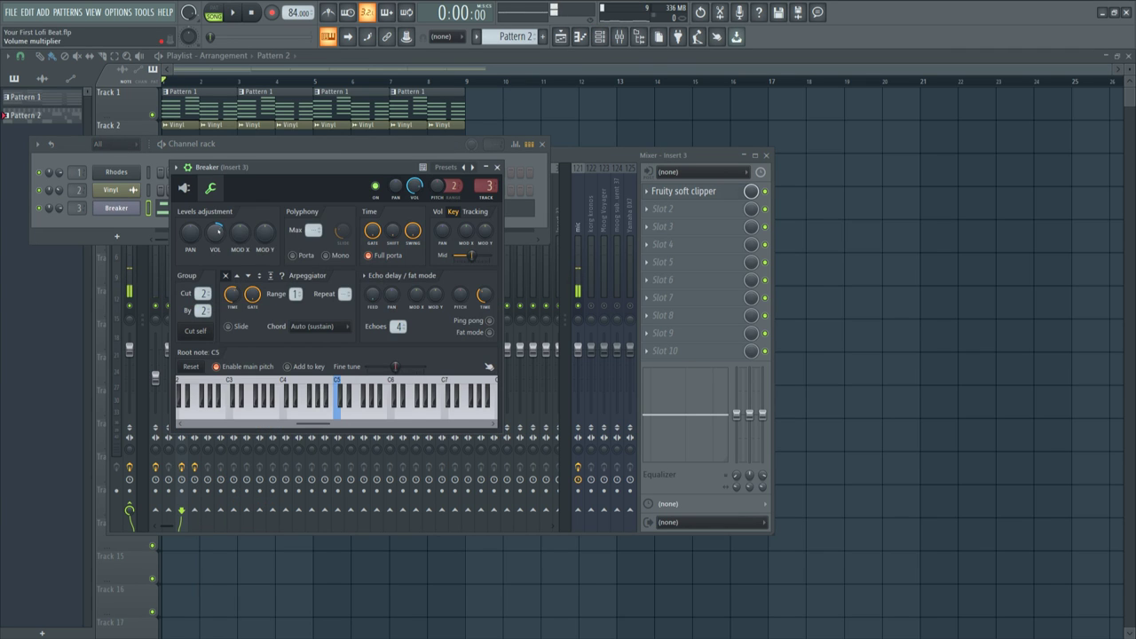
click(183, 188)
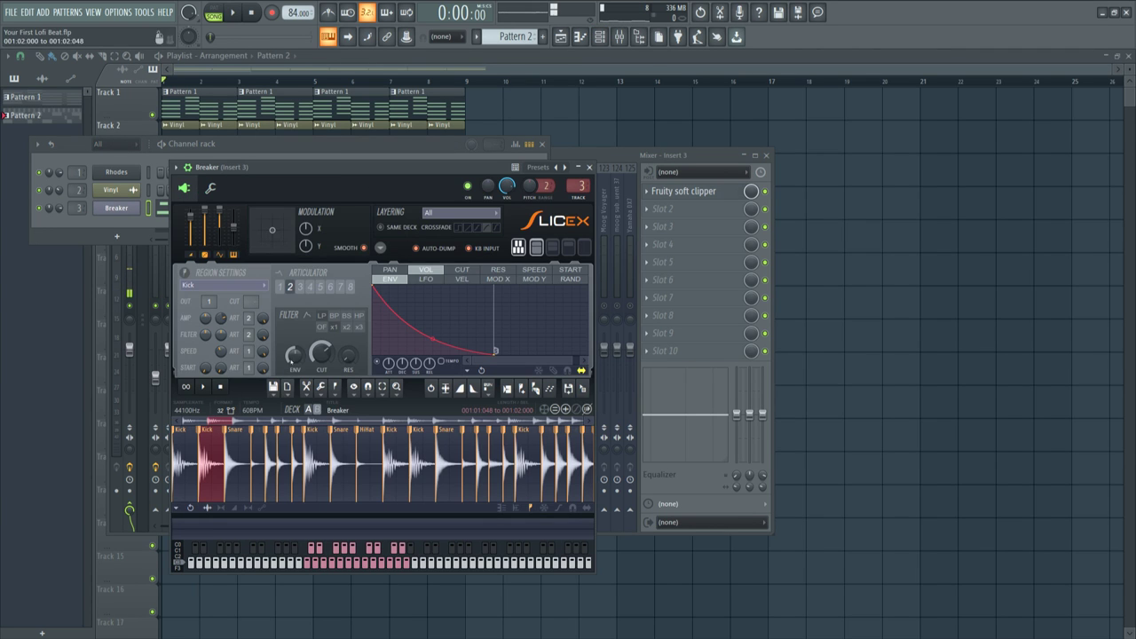
click(589, 167)
click(170, 240)
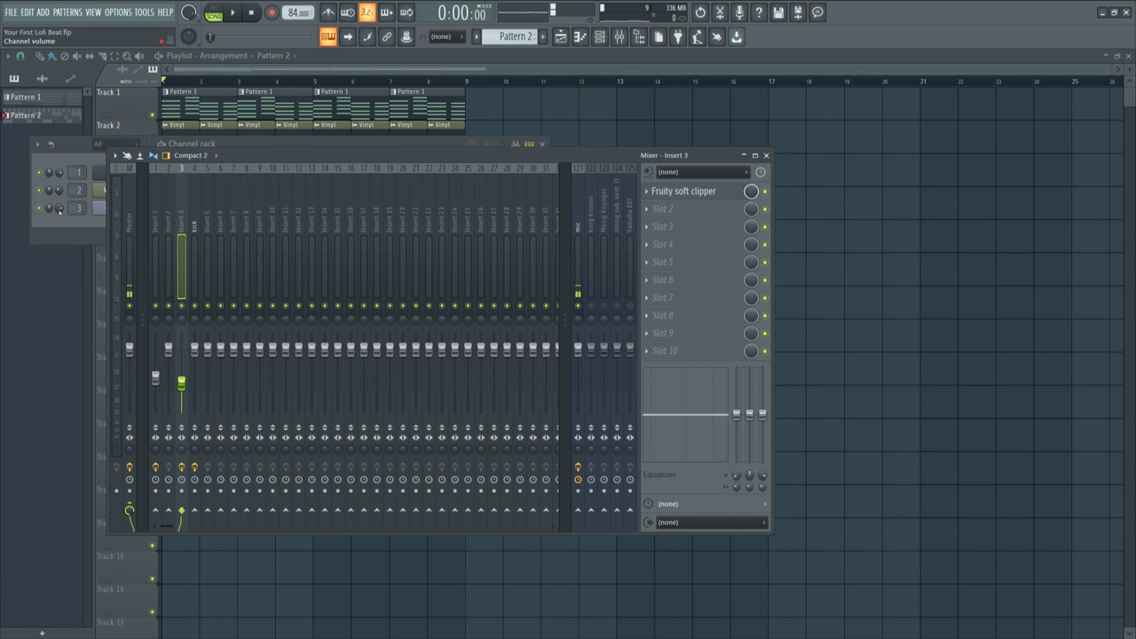
- Try lowering the Breaker channel's volume to about -9.6 dB (61%) and reset it to its default
drag(60, 207, 59, 222)
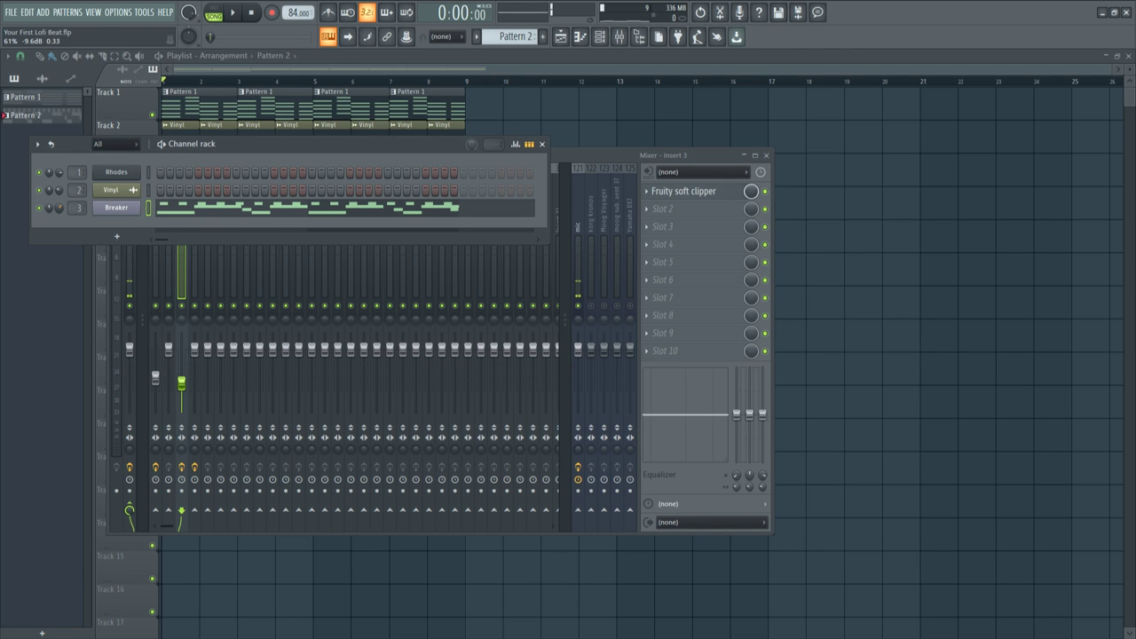
right_click(59, 209)
click(114, 222)
- Inspect the first Kick slice in the Breaker channel's Slicex and the channel's level settings
click(116, 208)
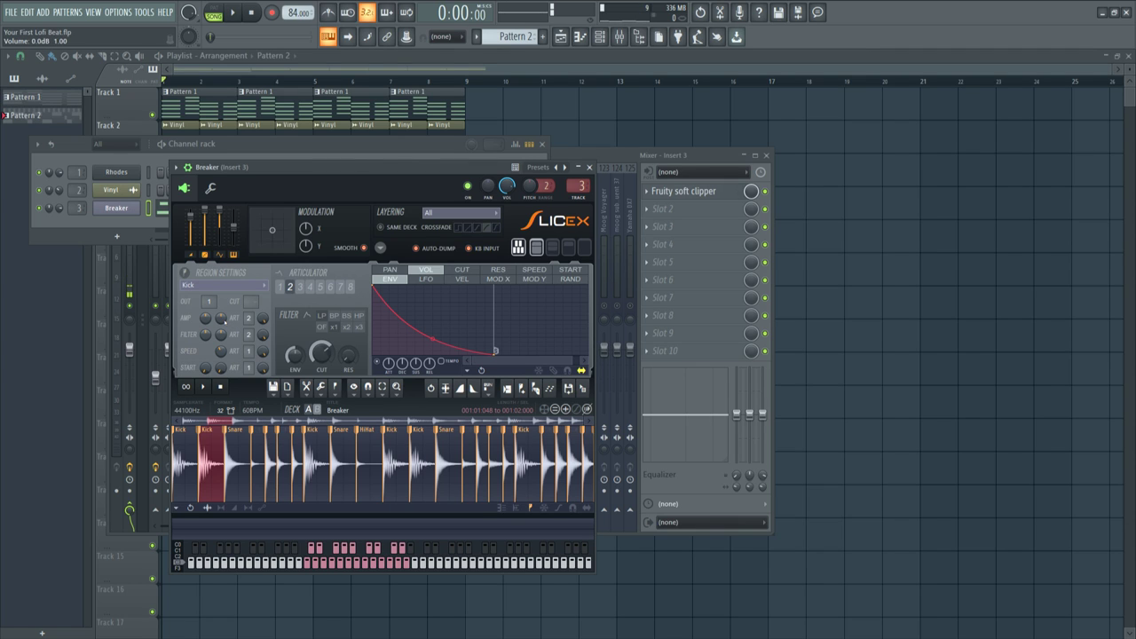
click(184, 444)
click(211, 188)
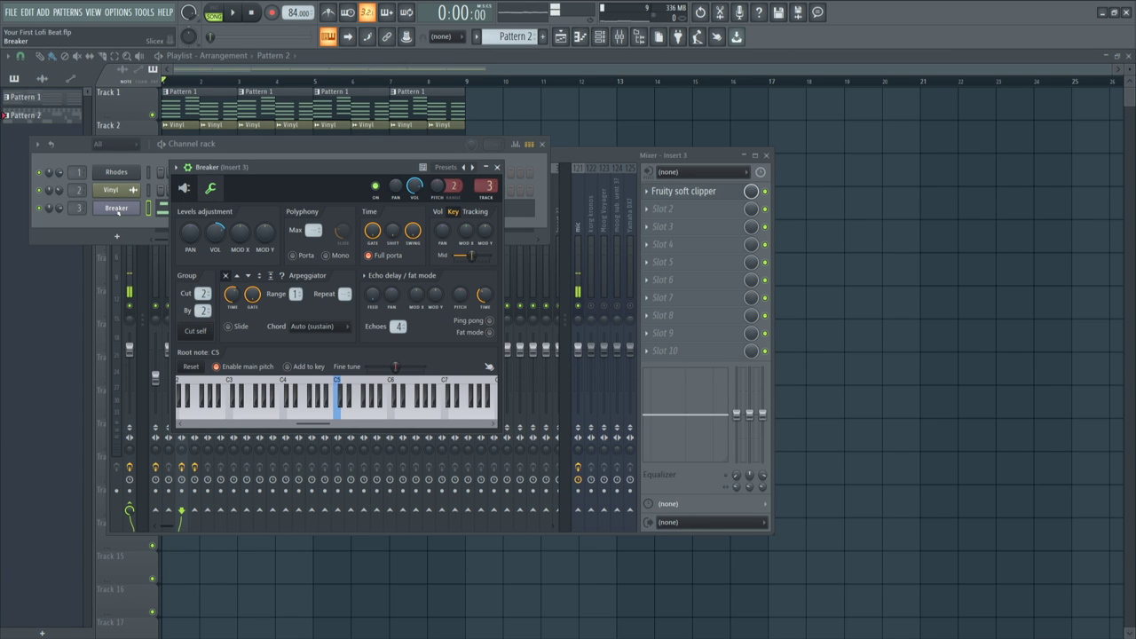
- Lower the kick mixer track's fader and raise Insert 3 to about -10.9 dB (56%) while replaying the arrangement
click(620, 36)
drag(194, 350, 195, 365)
key(space)
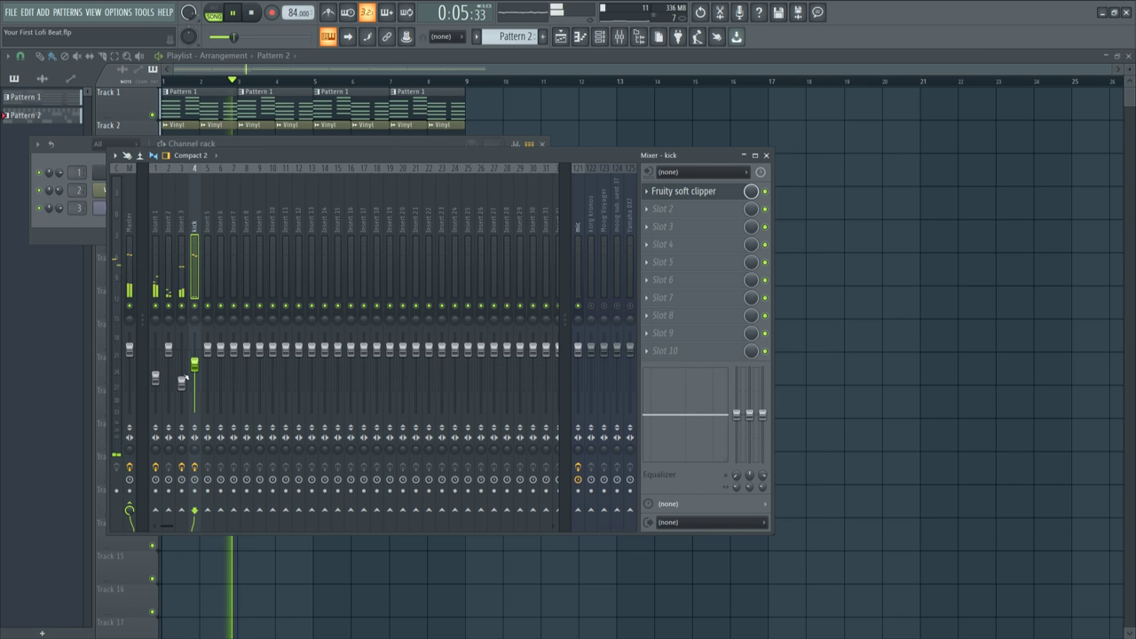
mouse_move(181, 382)
mouse_down()
mouse_move(181, 365)
mouse_move(181, 377)
mouse_up()
key(space)
key(space)
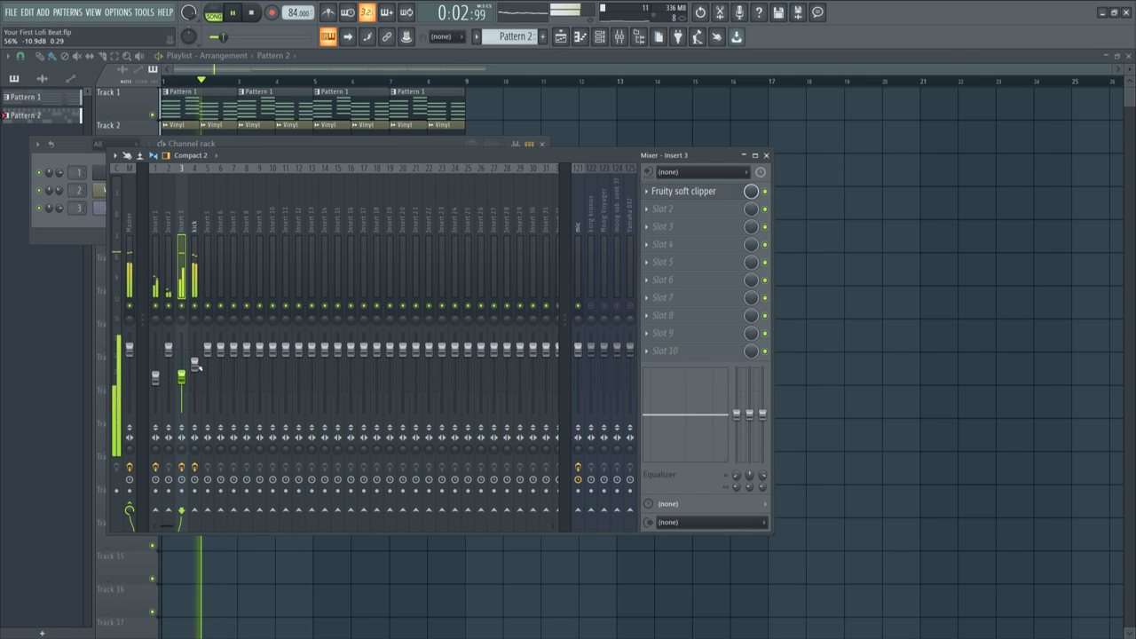
- Raise the kick mixer track's fader to about -1.6 dB (93%) and replay the arrangement from the start
drag(194, 364, 195, 355)
key(space)
key(space)
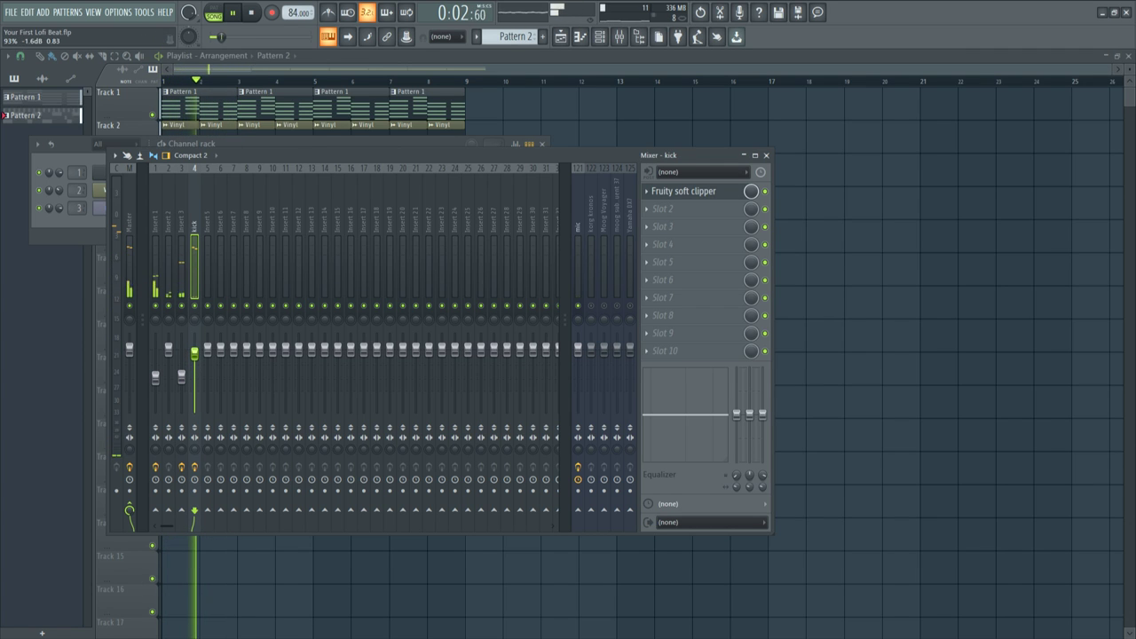
- Stop playback, clear the open windows and duplicate the Pattern 2 clip three times along Track 3, up to bar 9
click(96, 221)
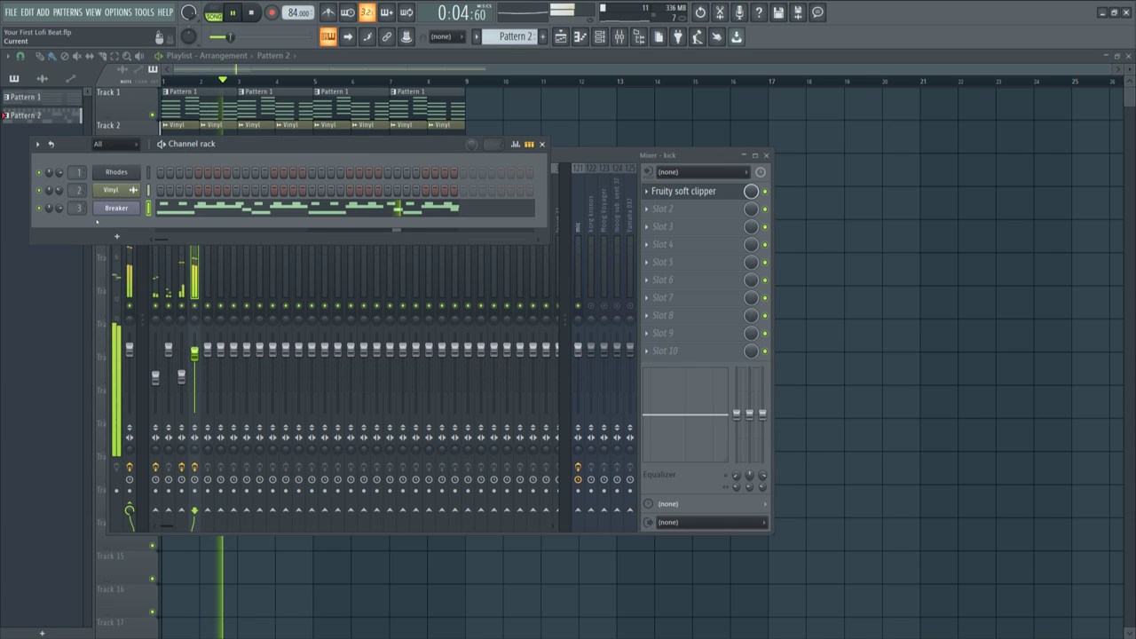
right_click(829, 286)
key(space)
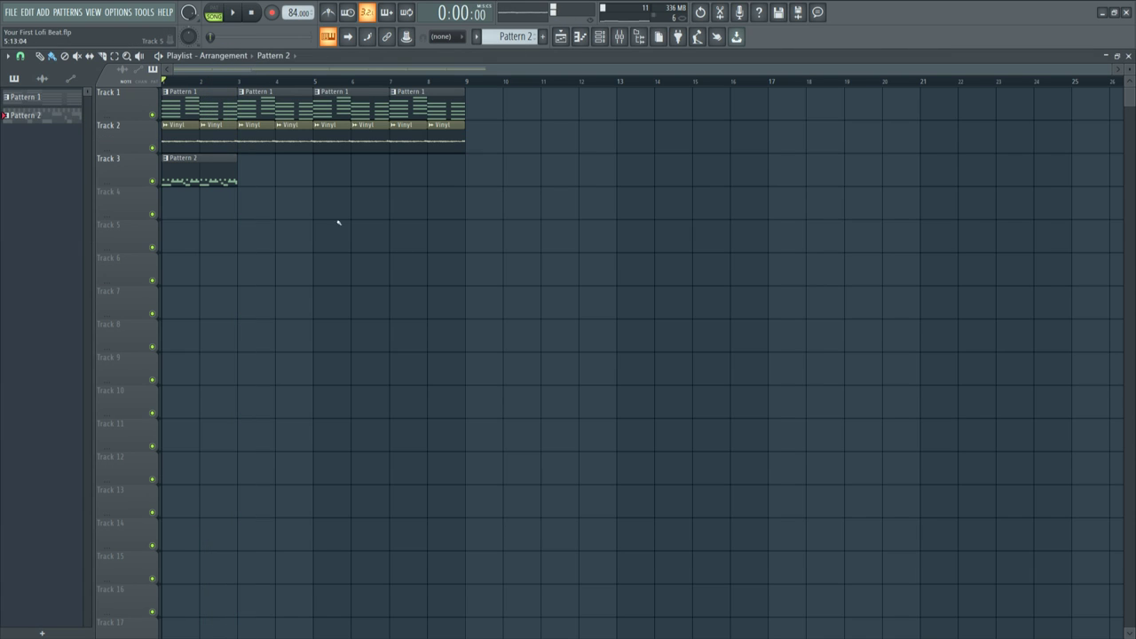
click(185, 173)
key(ctrl+b)
key(ctrl+b)
key(ctrl+b)
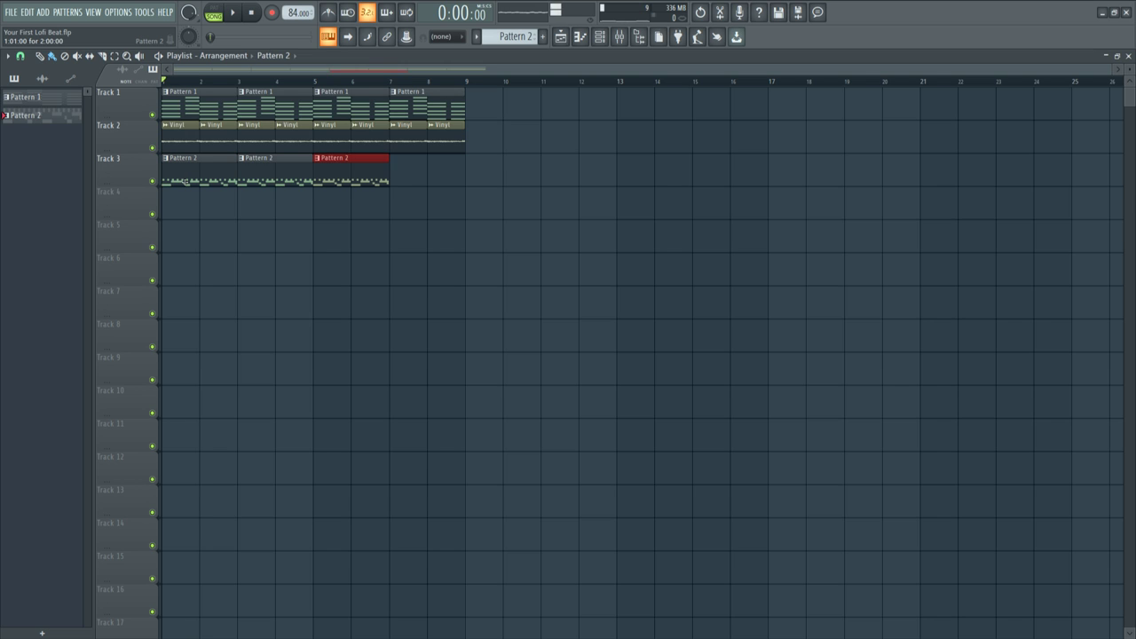
click(331, 273)
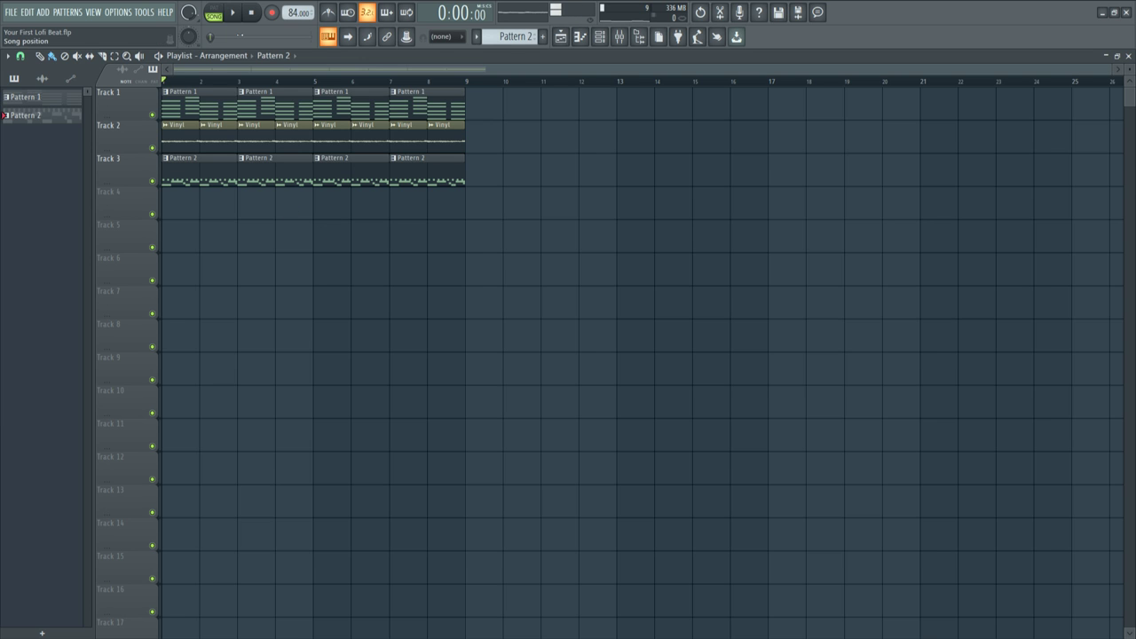
- Play the extended arrangement and check the track levels in the mixer
key(space)
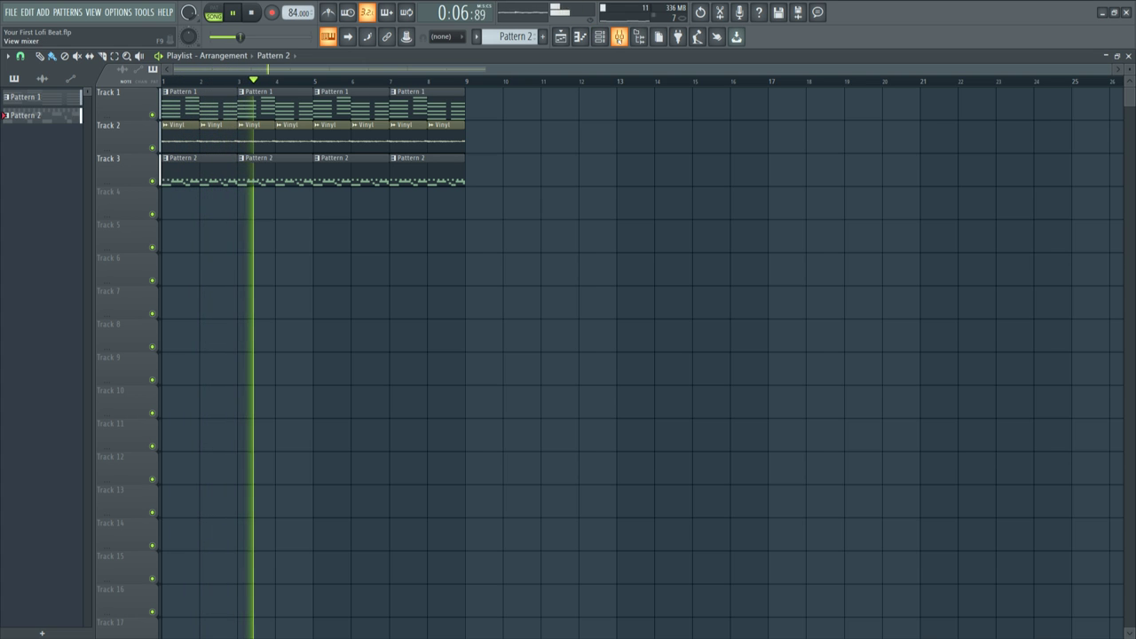
key(F9)
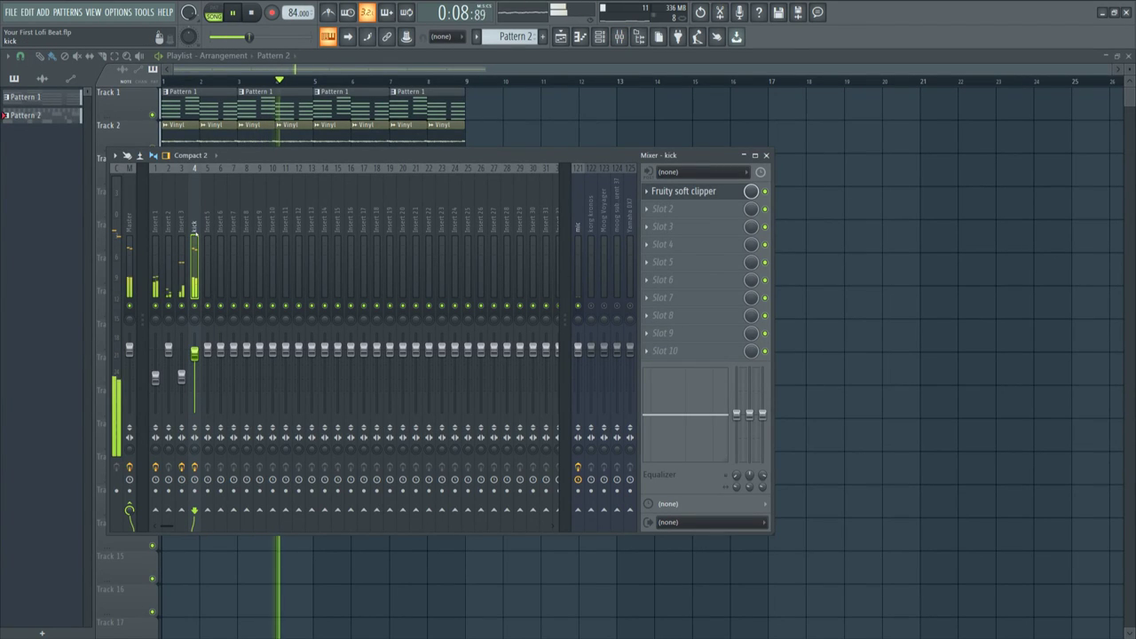
key(space)
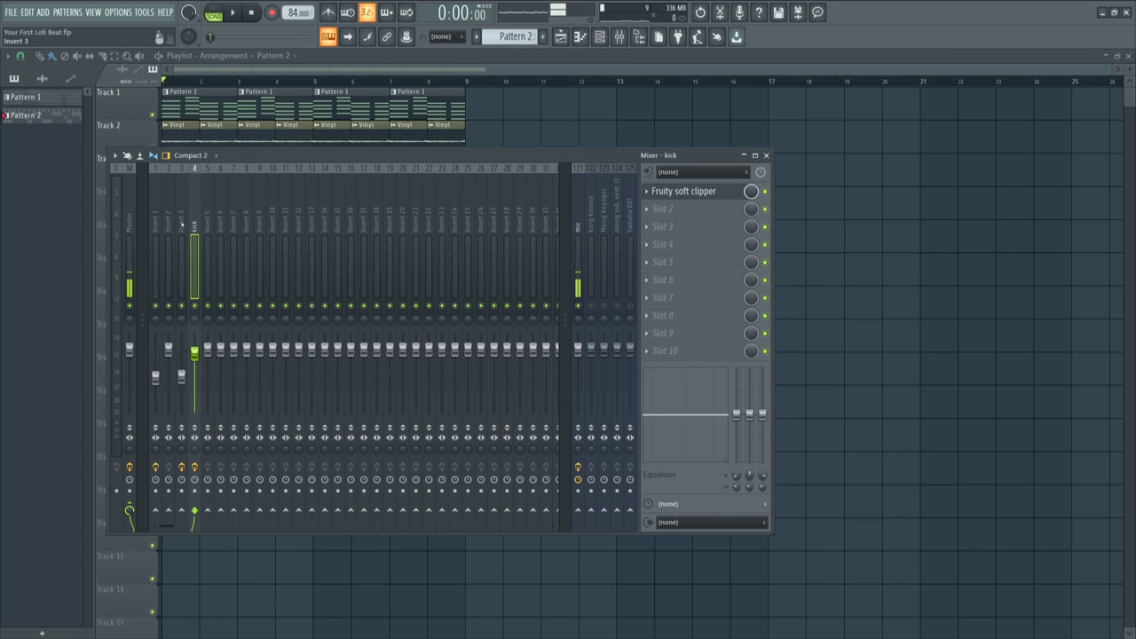
- Select the Insert 3 and kick mixer tracks together and route them only to Insert 5
click(182, 225)
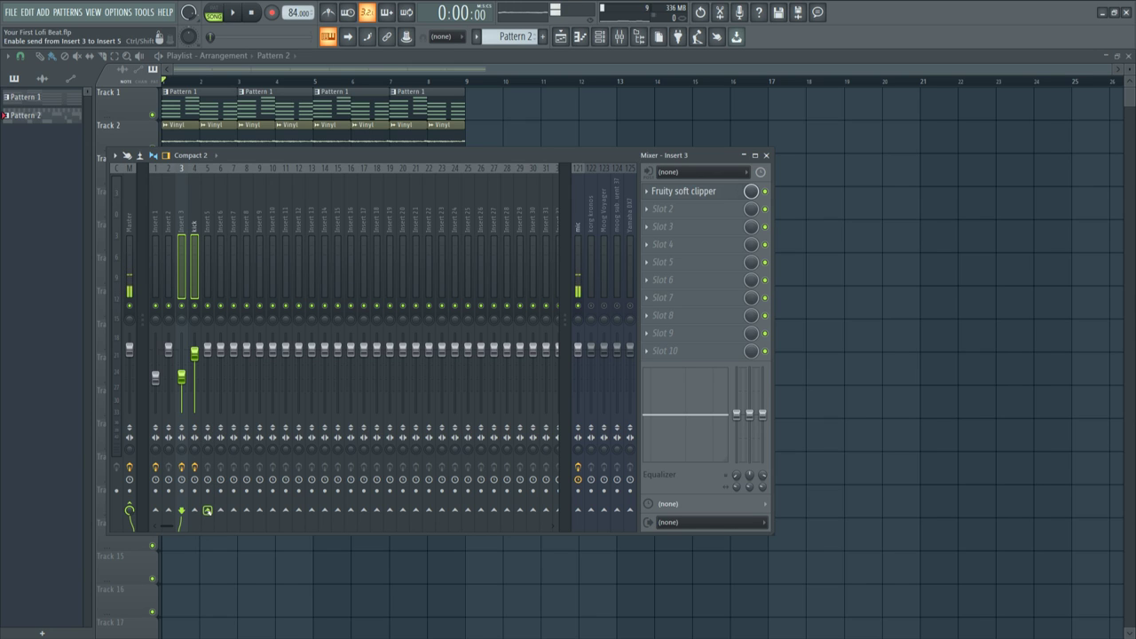
right_click(207, 510)
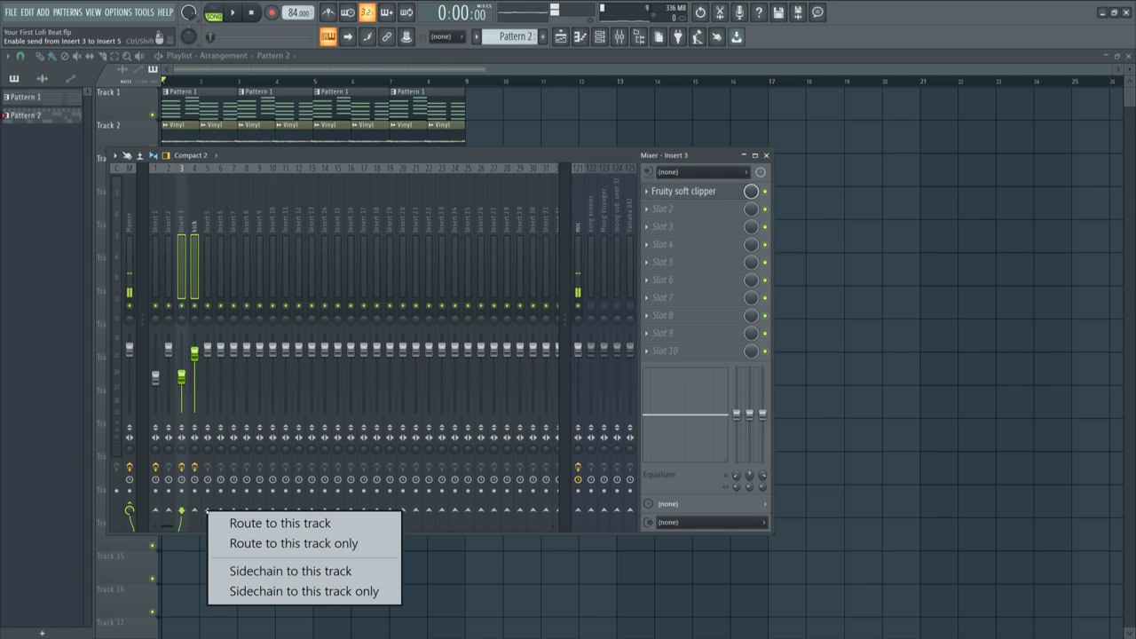
click(249, 544)
- Rename mixer track Insert 5 as "drums" and briefly play the arrangement to check the routing
right_click(207, 168)
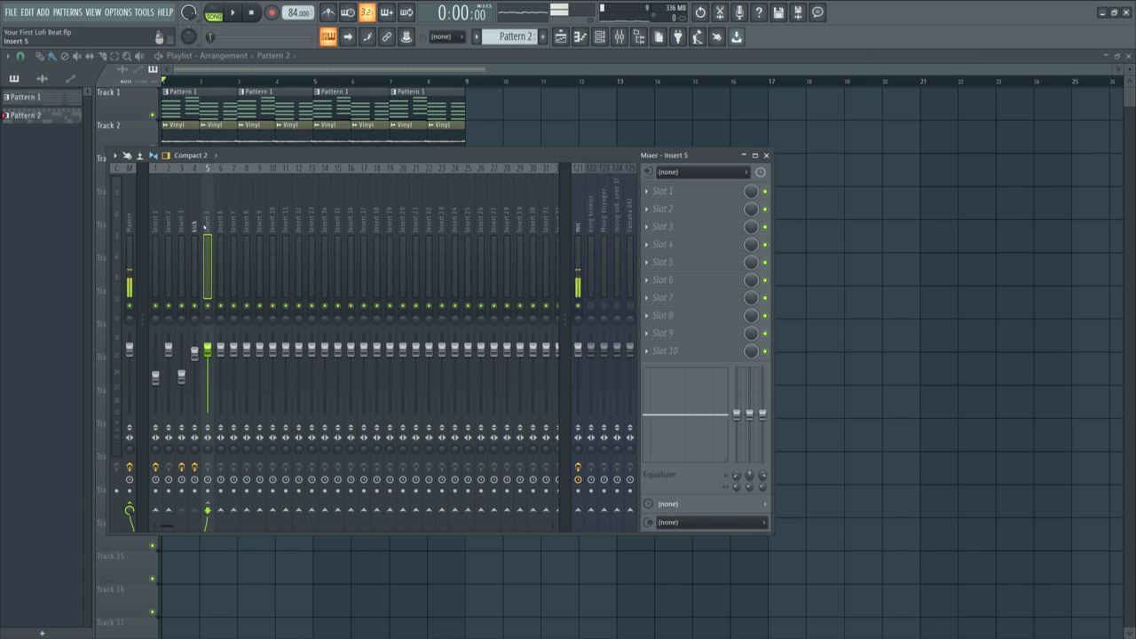
click(242, 169)
text(drums)
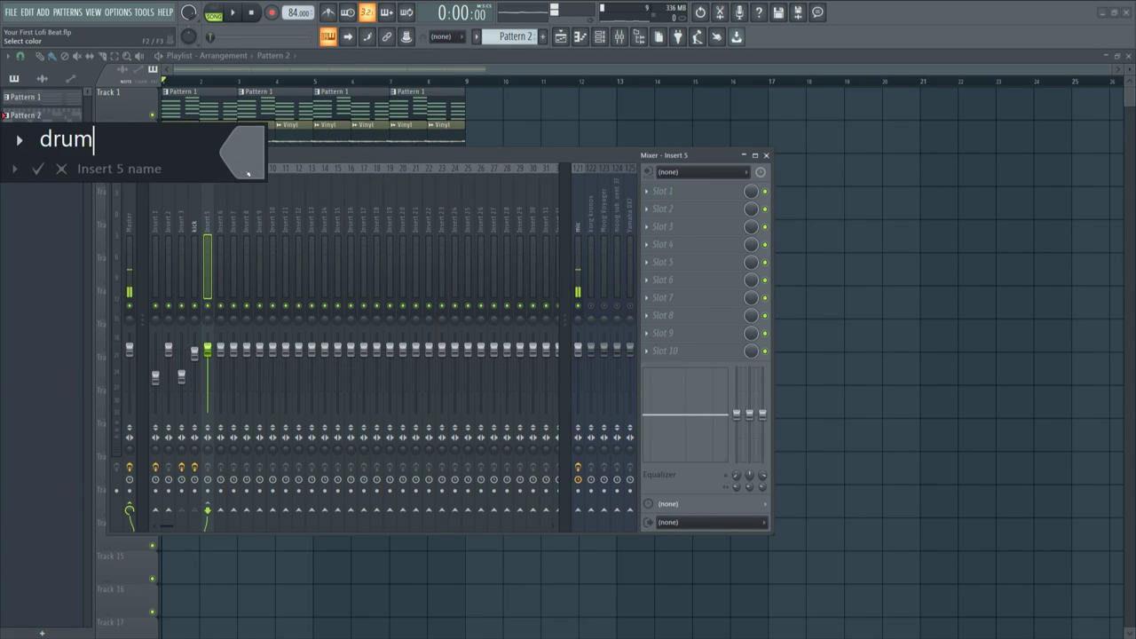
key(Return)
key(space)
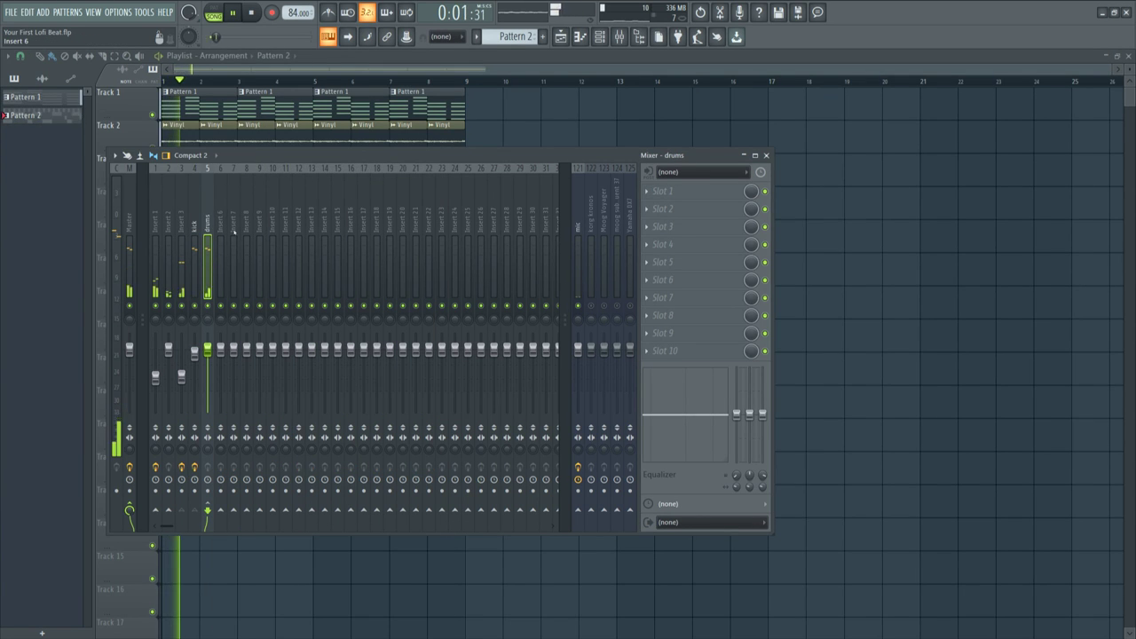
key(space)
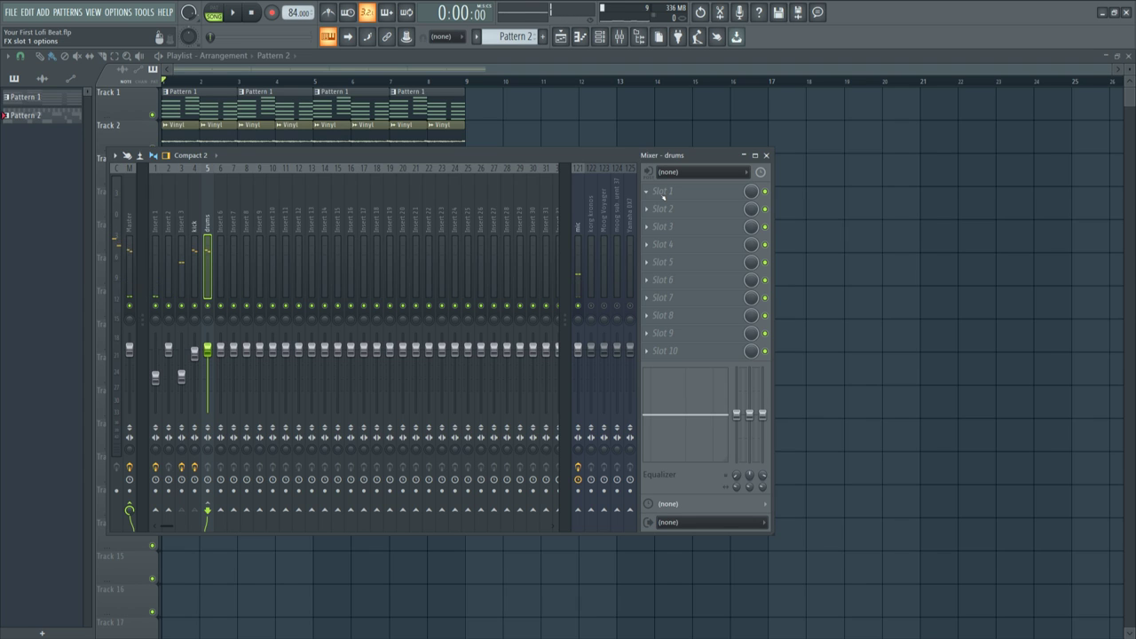
- Rename mixer track Insert 6 as "instruments"
click(153, 222)
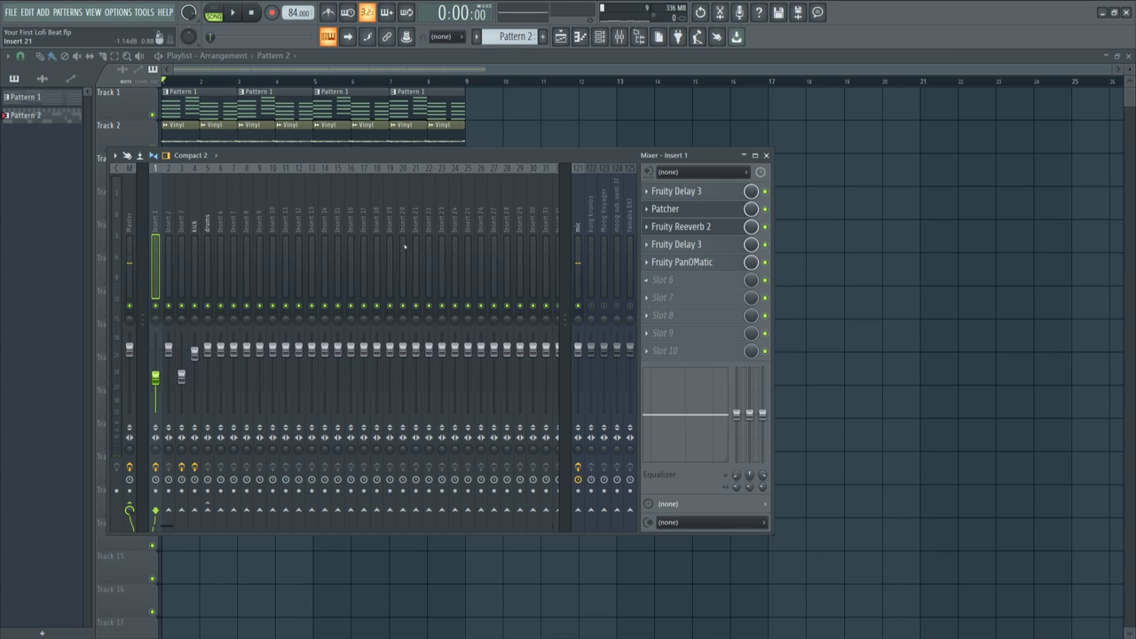
click(221, 239)
right_click(226, 240)
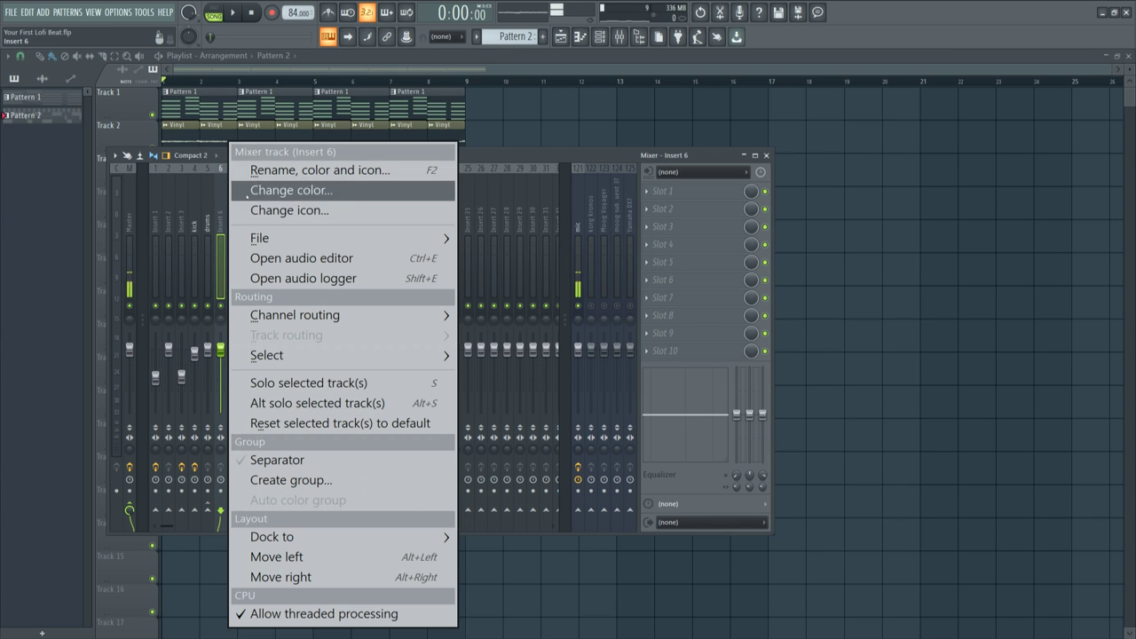
click(266, 170)
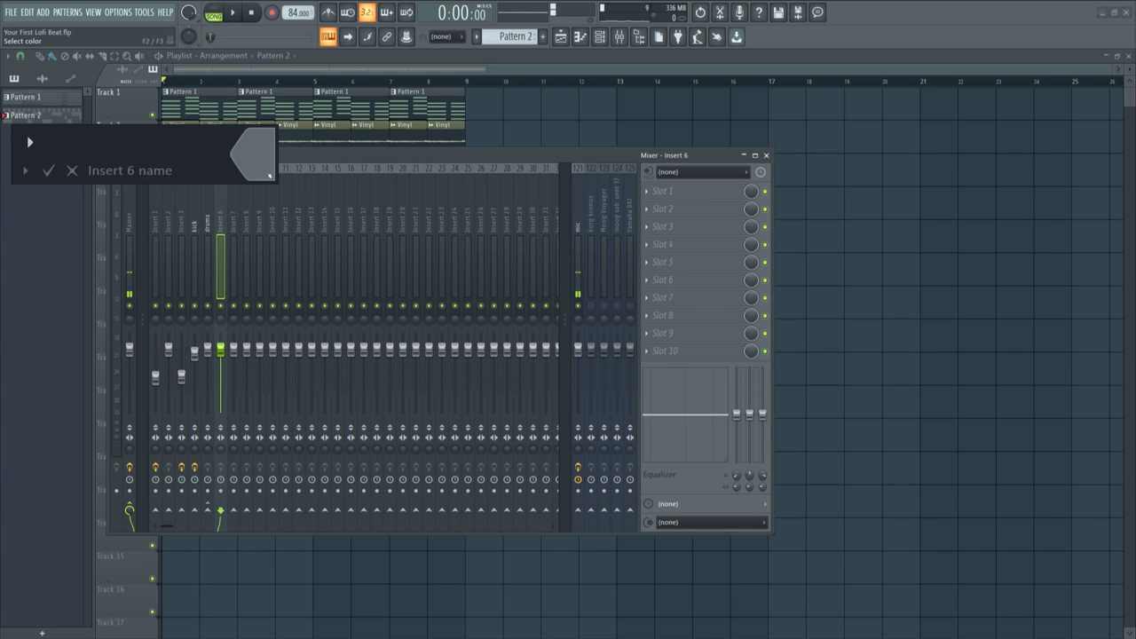
text(instruments)
key(Return)
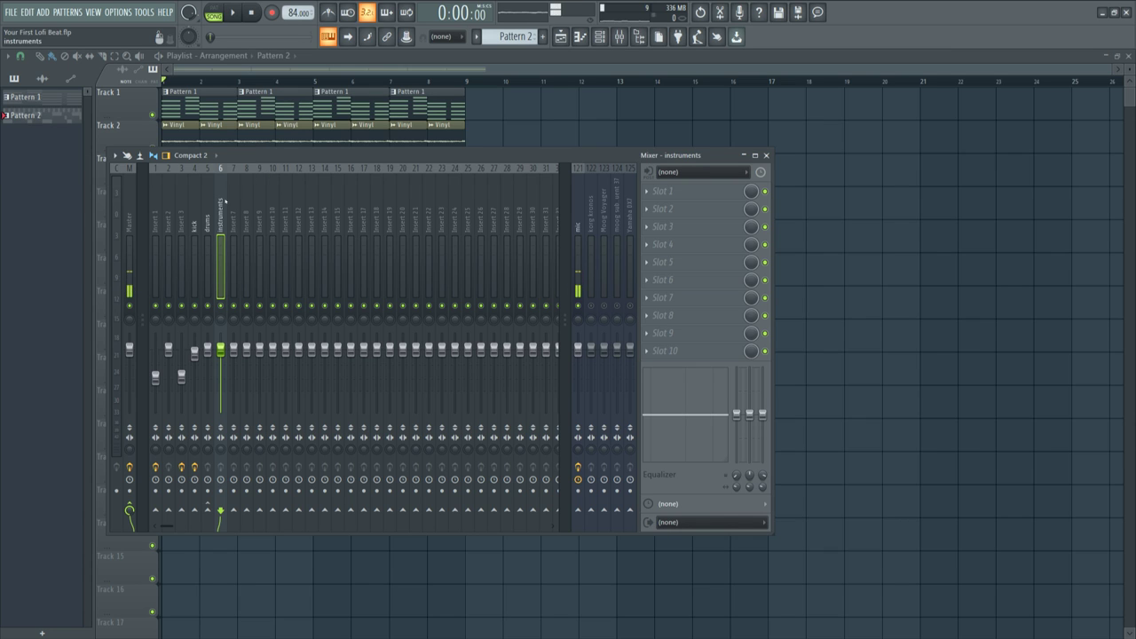
- Sidechain the drums mixer track to the instruments track and play the arrangement to check the instruments track's signal
click(207, 246)
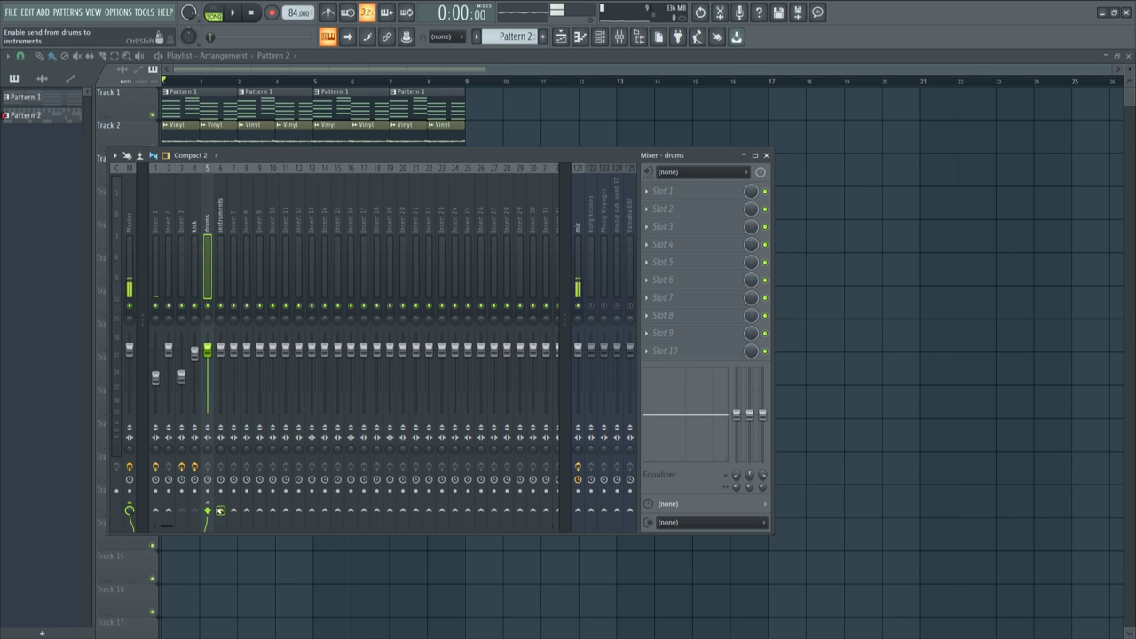
right_click(220, 510)
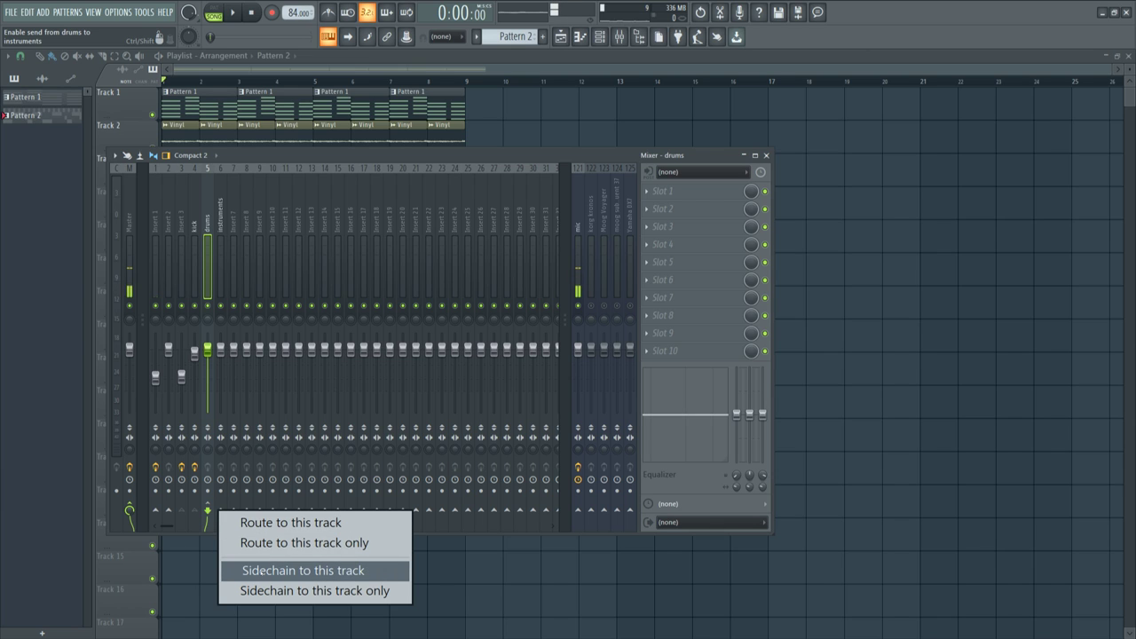
click(260, 571)
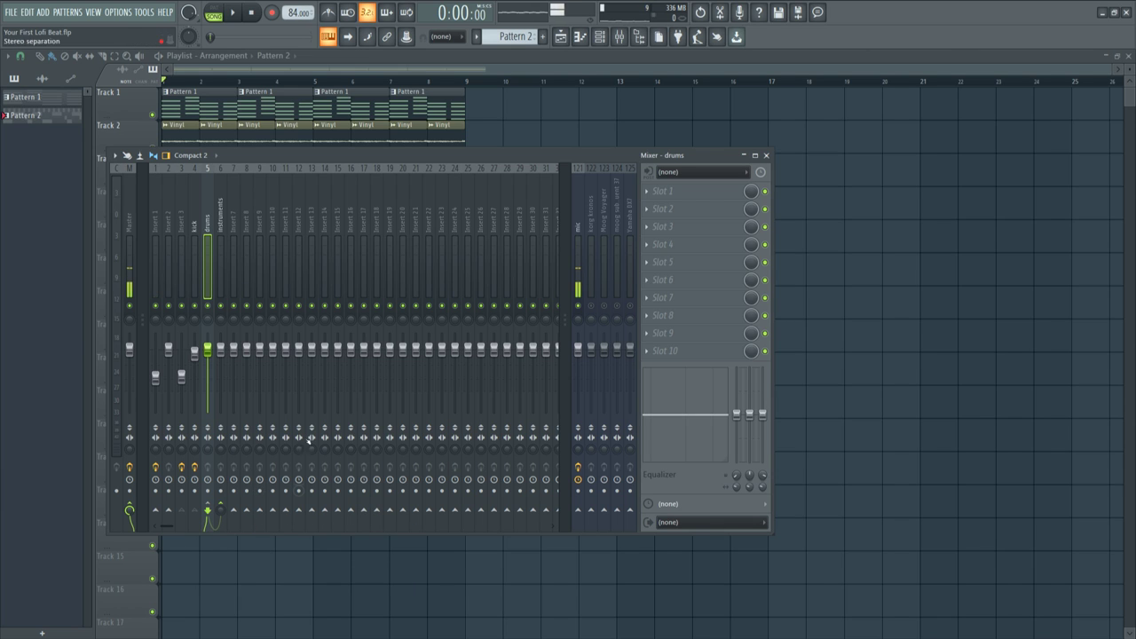
key(space)
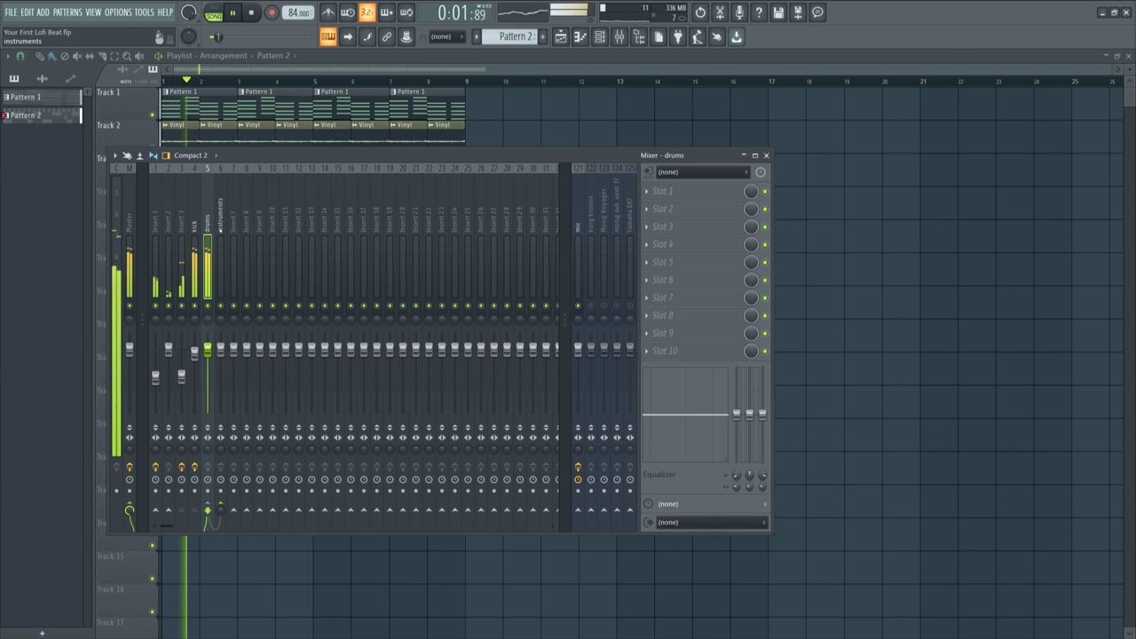
click(221, 231)
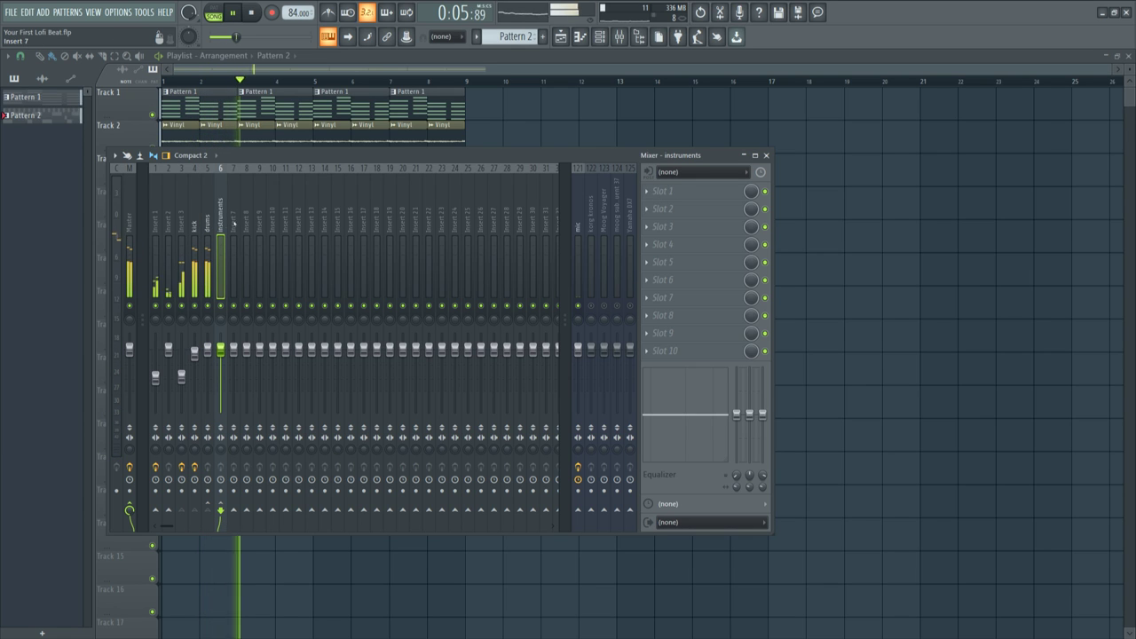
key(space)
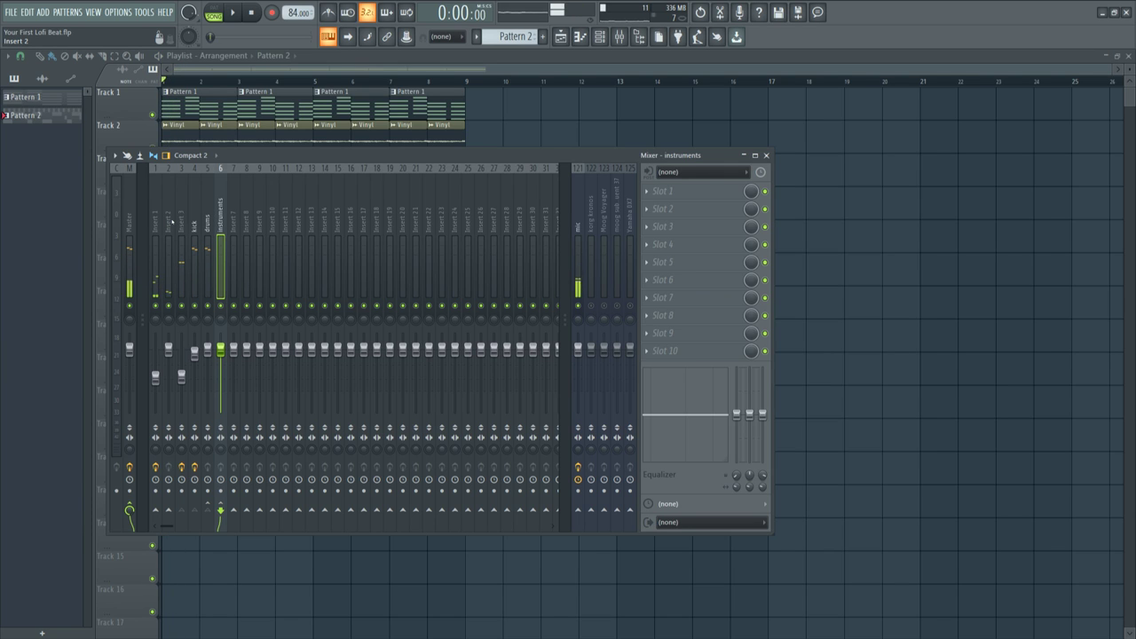
- Route mixer tracks Insert 1 and Insert 2 only to the instruments track and play the arrangement to check both buses' signals
drag(172, 222, 159, 225)
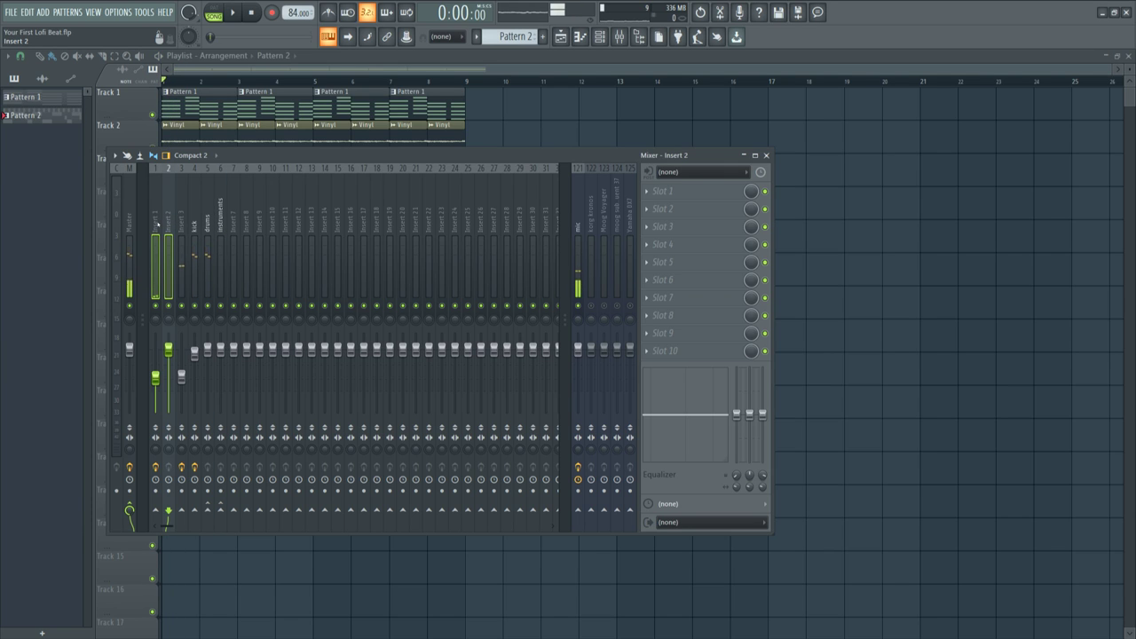
click(165, 220)
right_click(221, 511)
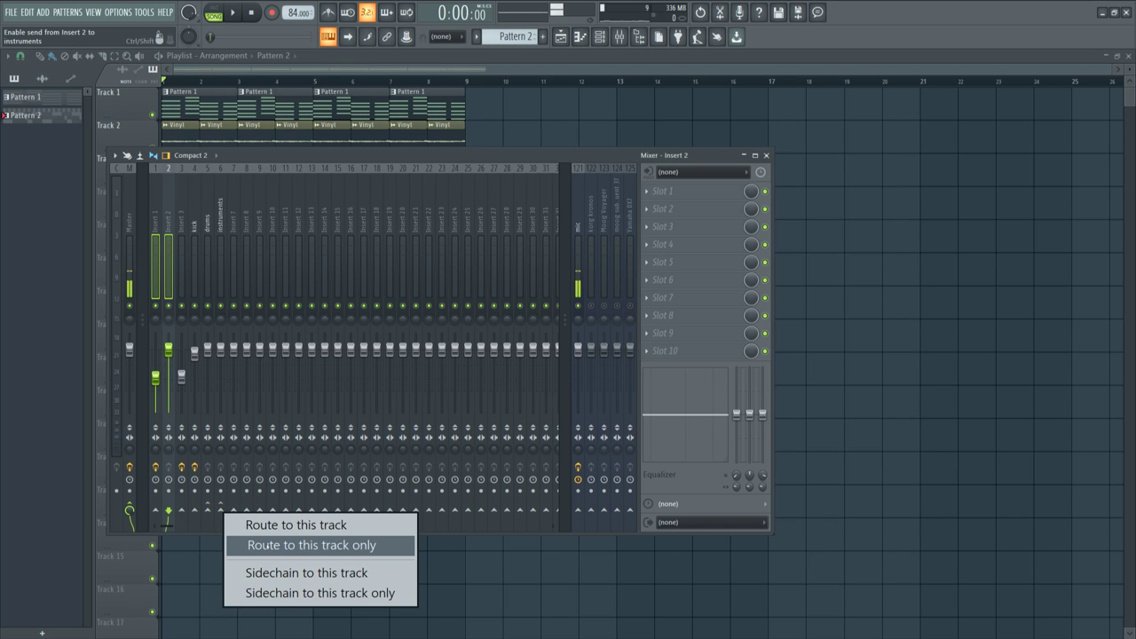
click(311, 545)
key(space)
click(221, 231)
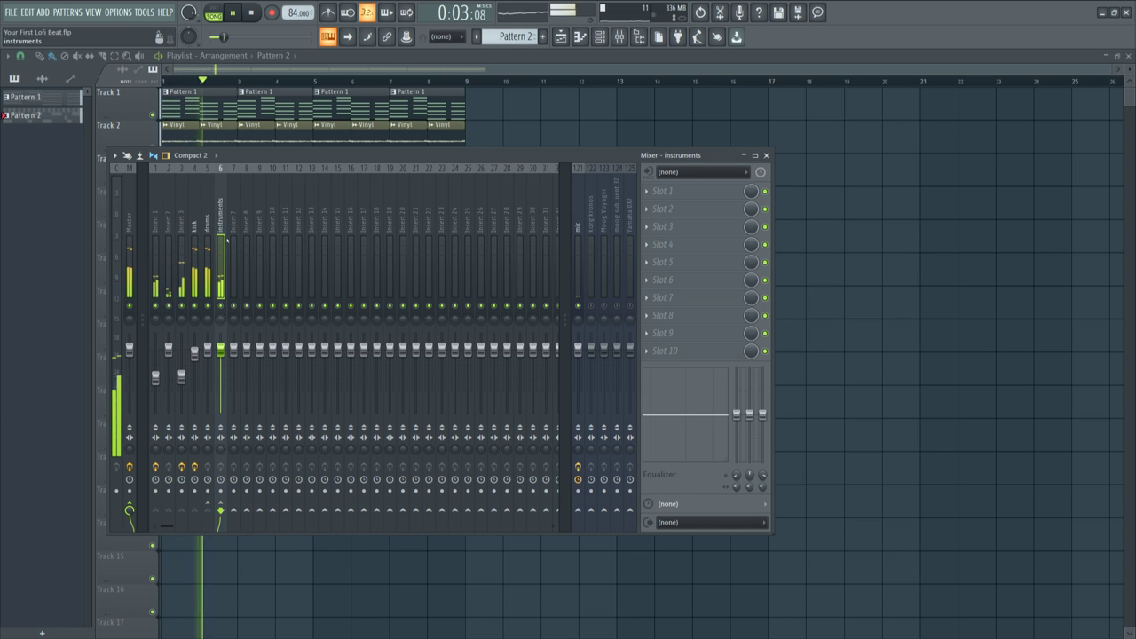
click(207, 258)
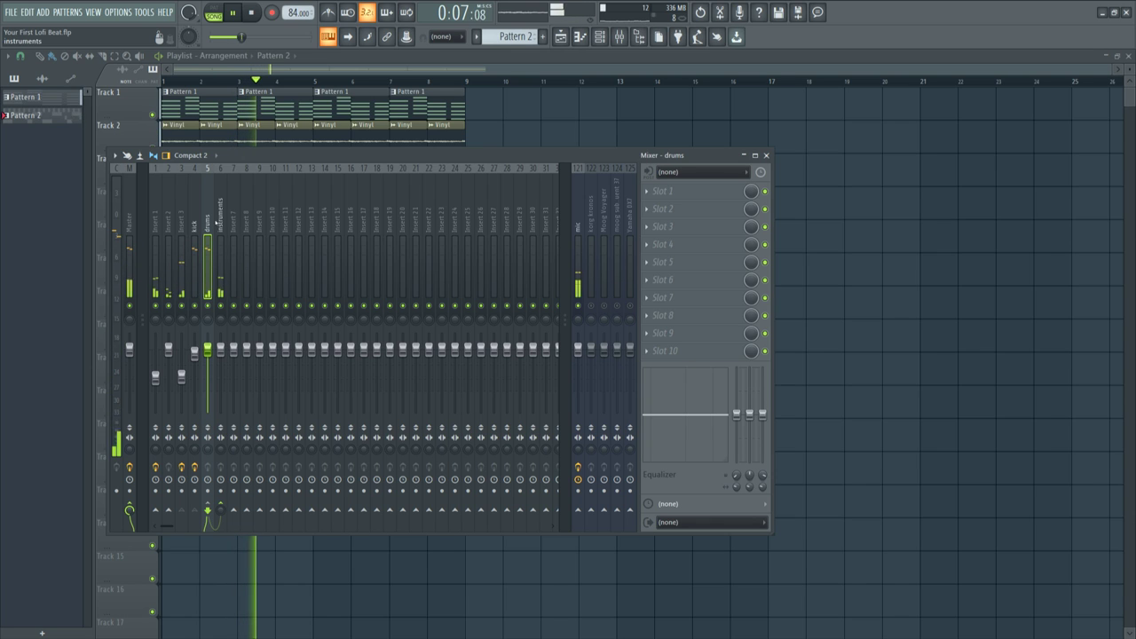
key(space)
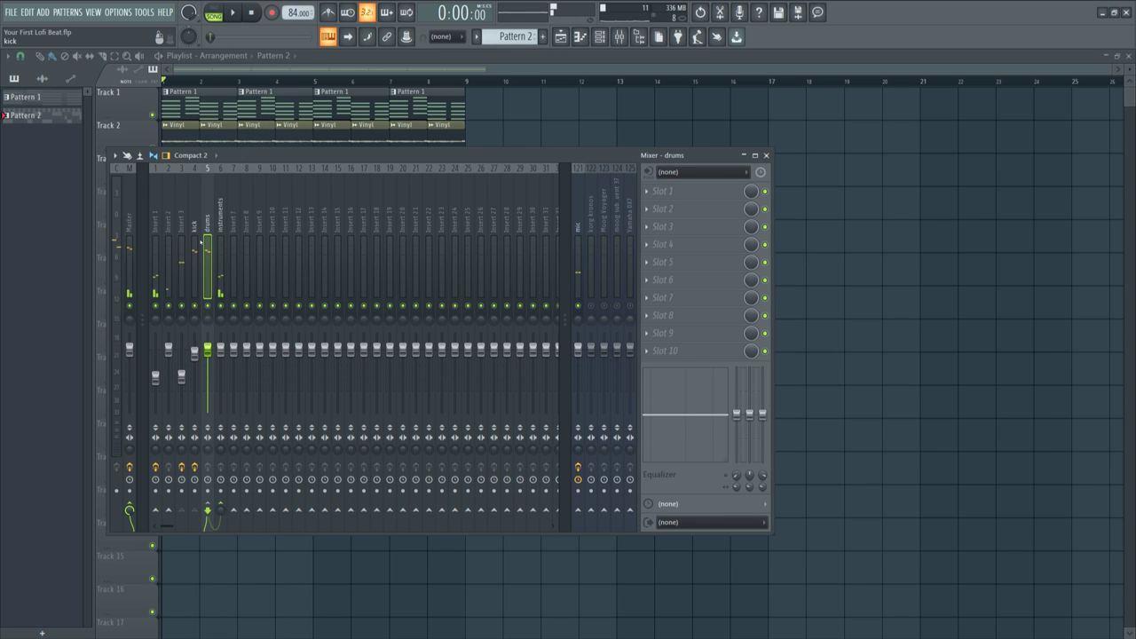
- Add Fruity Limiter to the instruments track, switch it to compressor mode and set its sidechain input to drums
click(220, 229)
click(688, 196)
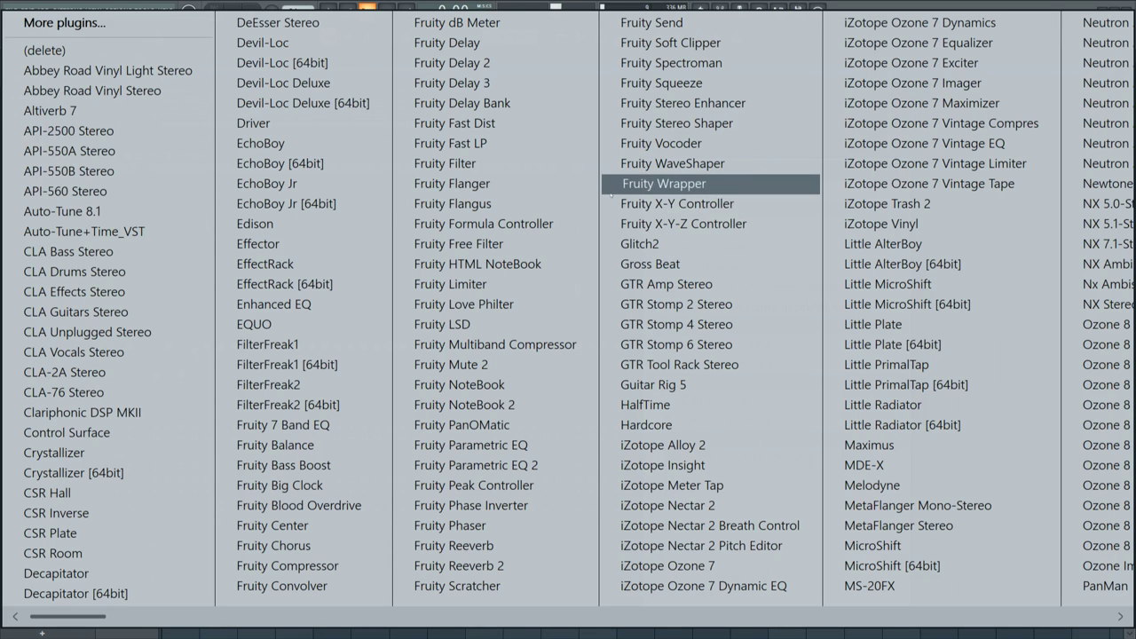
click(520, 282)
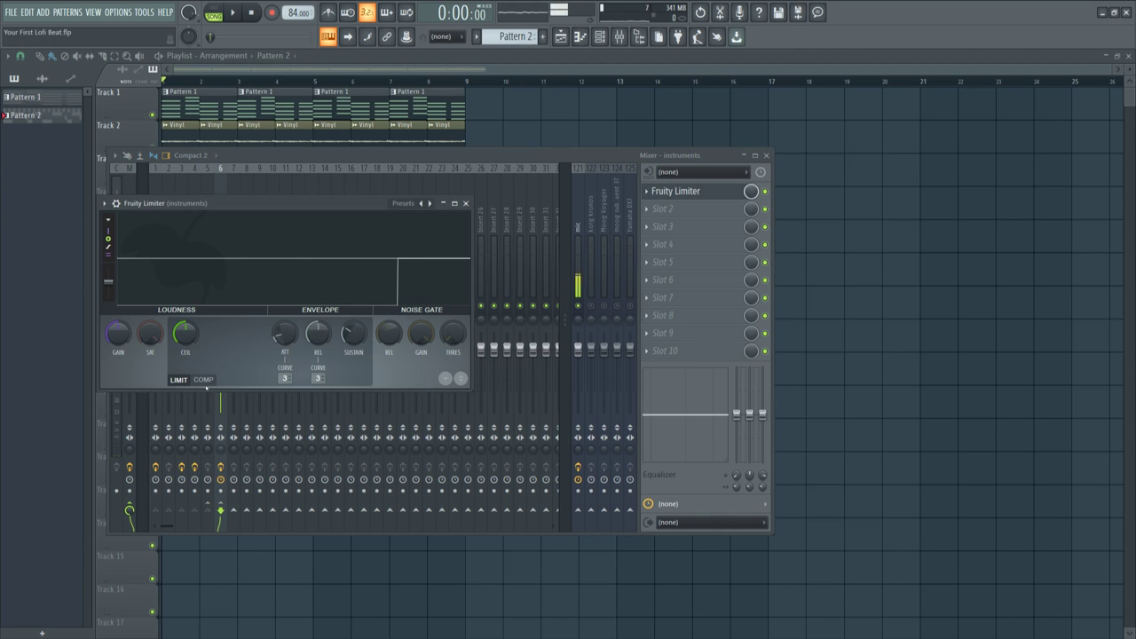
click(203, 380)
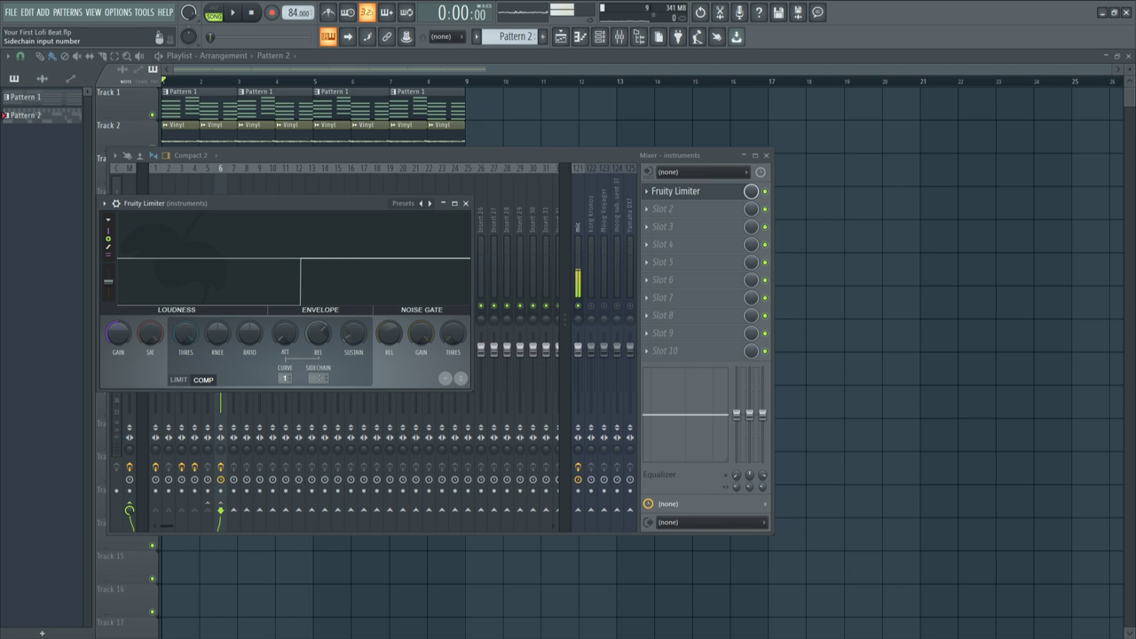
click(318, 378)
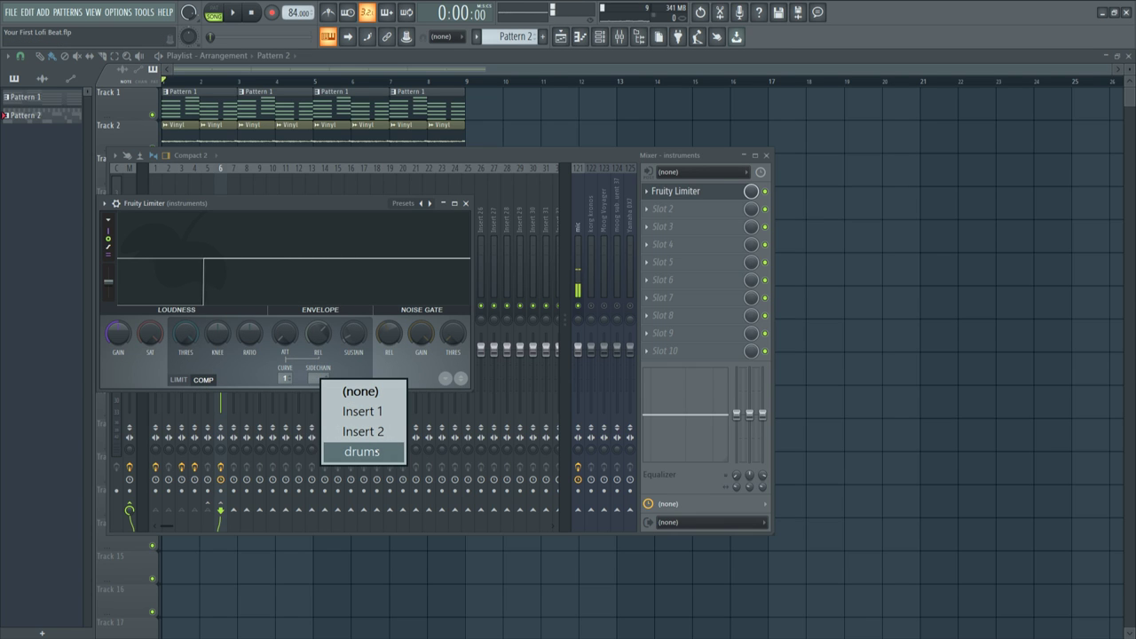
click(362, 452)
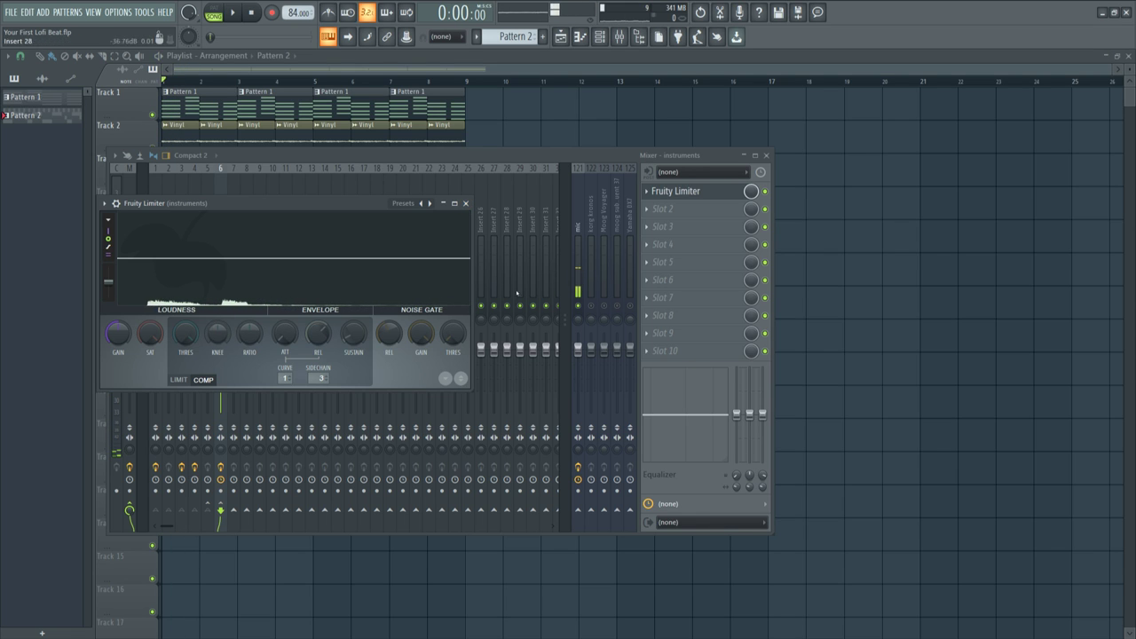
- Lower the compressor threshold and raise the ratio in the instruments track's Fruity Limiter, playing the arrangement to check the ducking
click(586, 310)
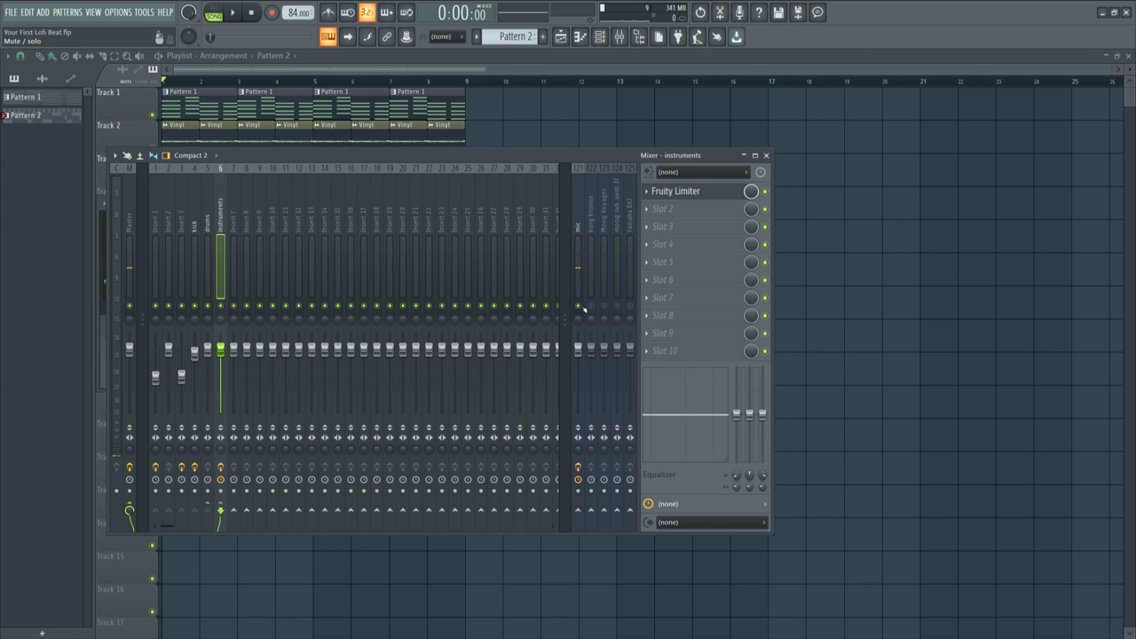
click(710, 192)
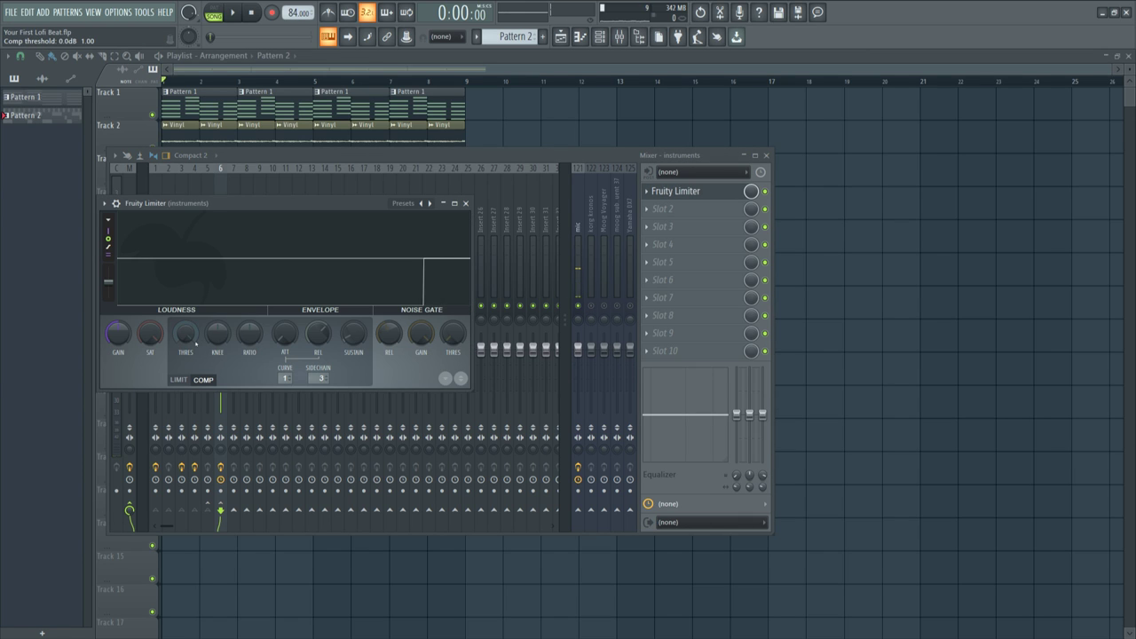
drag(195, 343, 196, 390)
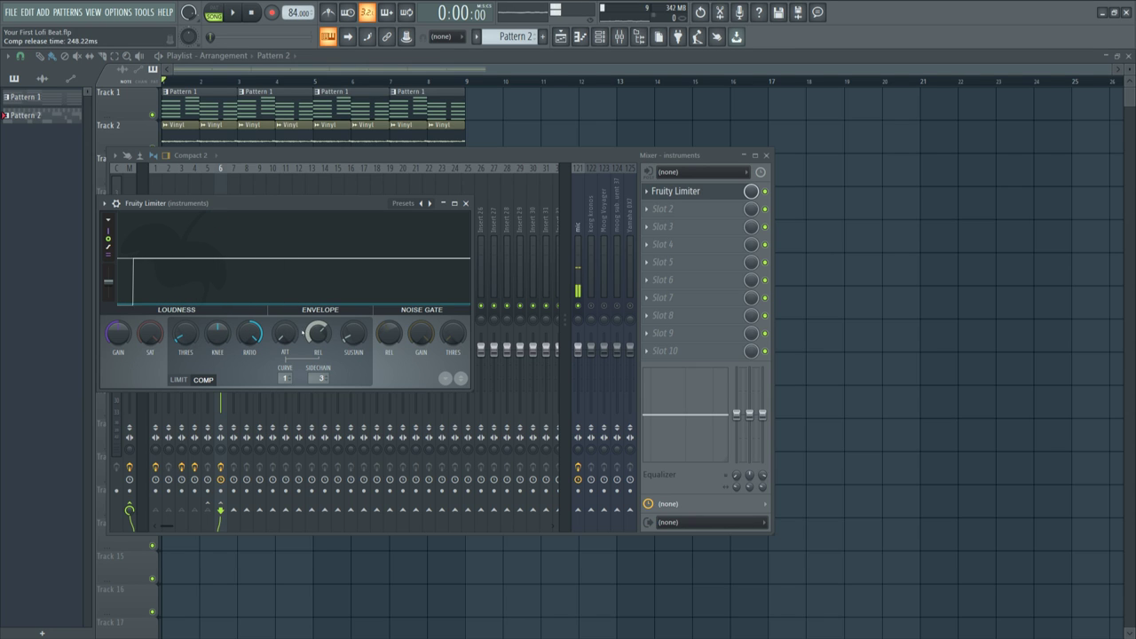
key(space)
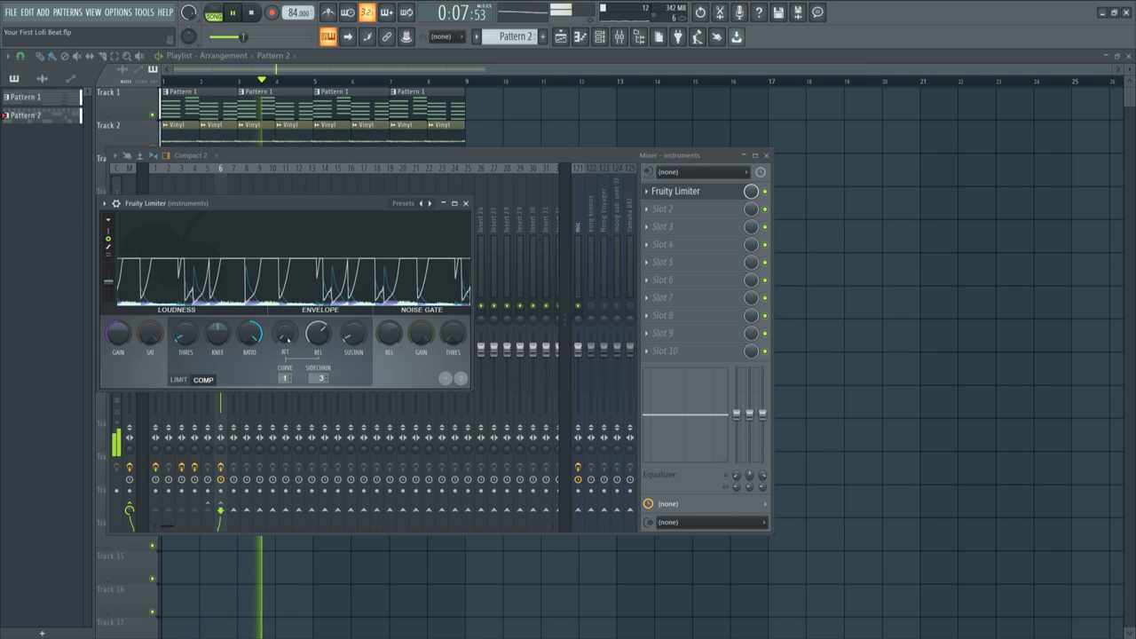
click(465, 203)
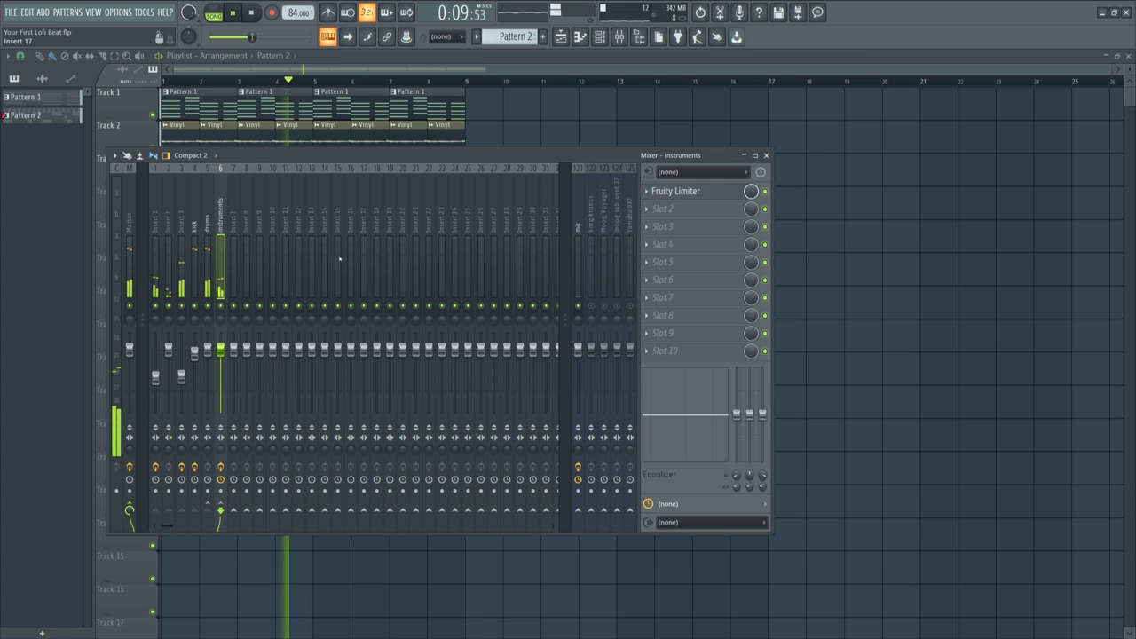
- Open the Breaker channel's Slicex and raise the Kick region's filter resonance while the arrangement plays
click(208, 236)
click(580, 37)
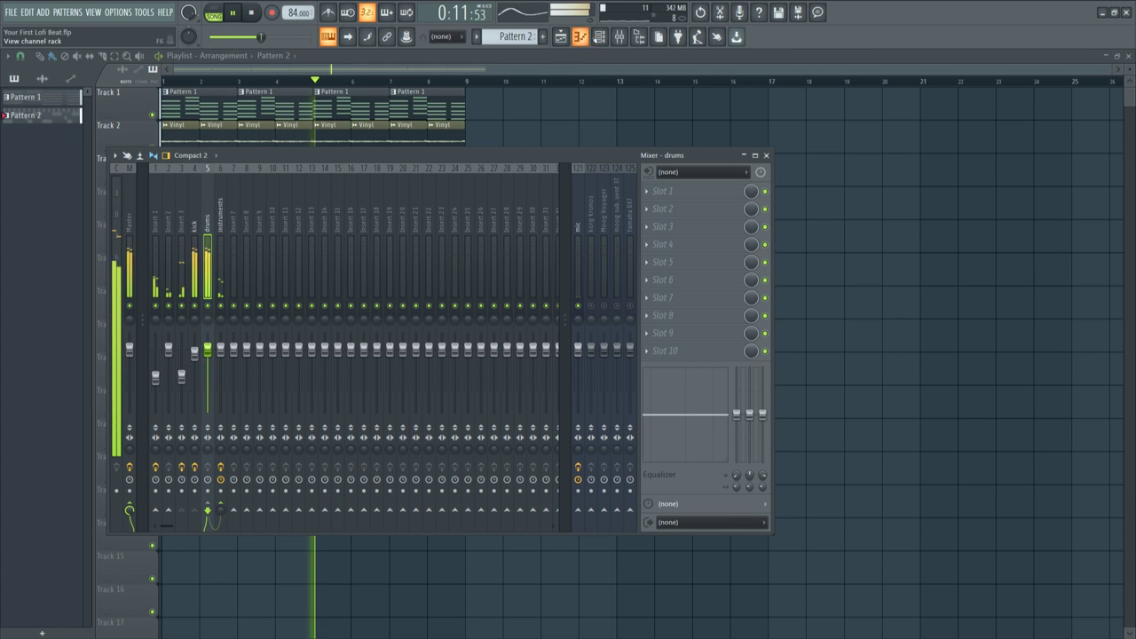
click(116, 208)
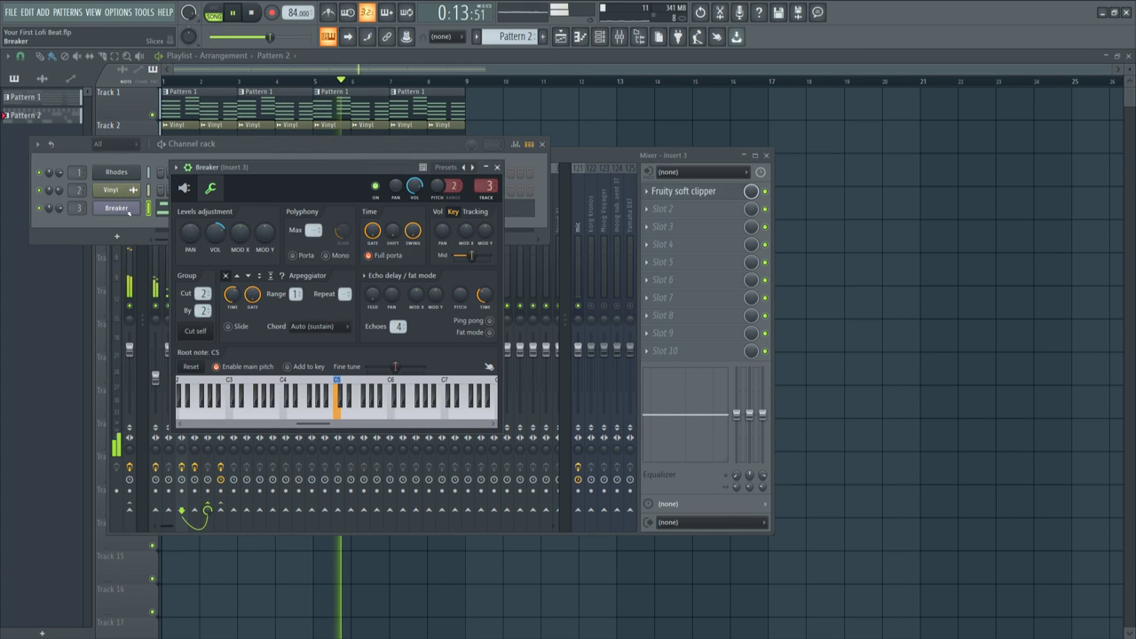
click(183, 187)
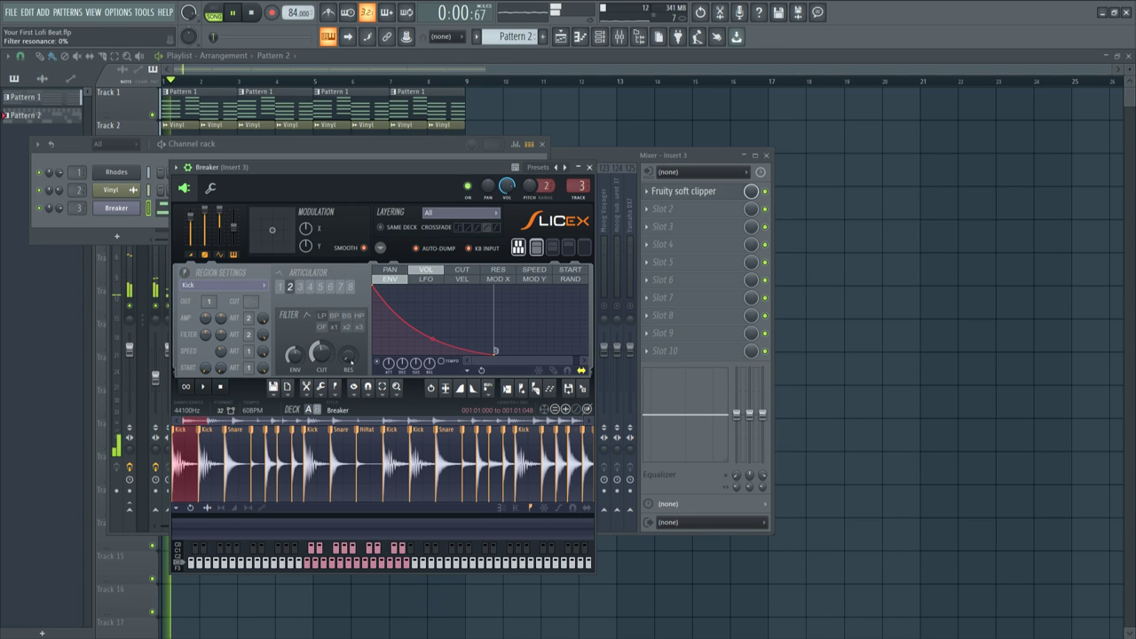
drag(350, 360, 351, 343)
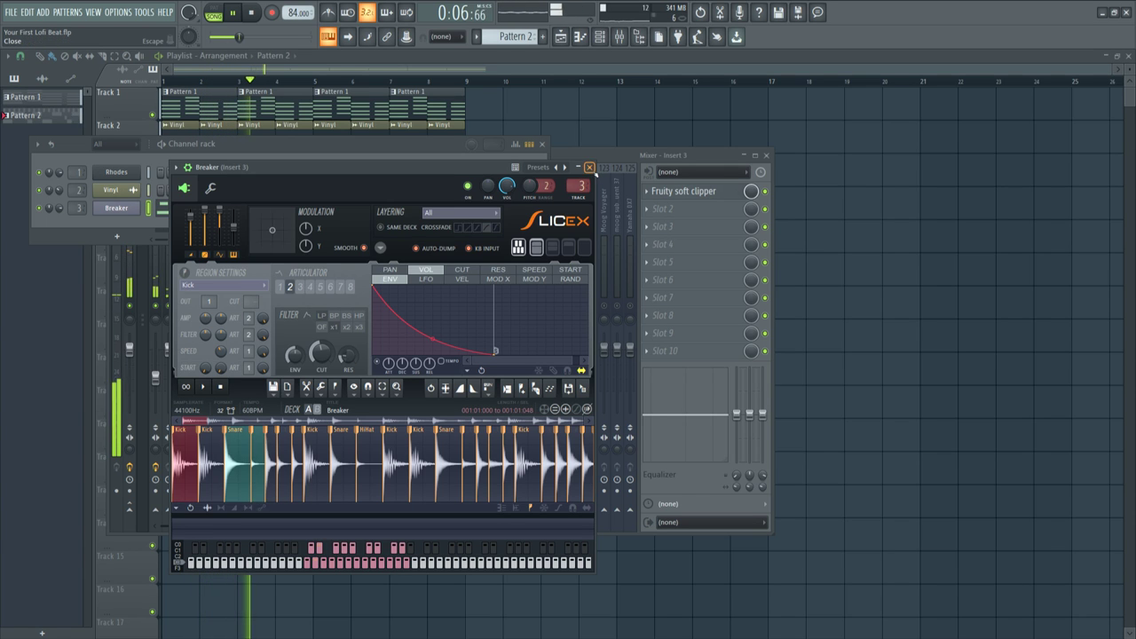
click(589, 167)
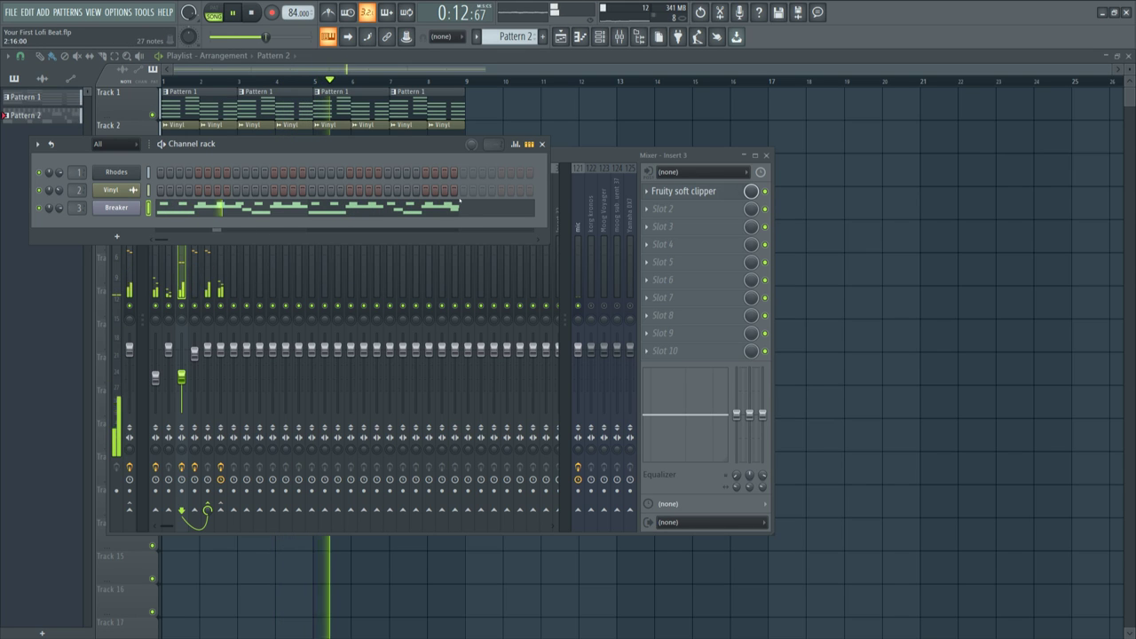
- View Breaker's notes in the piano roll and adjust the channel rack's swing amount while listening to the arrangement
key(space)
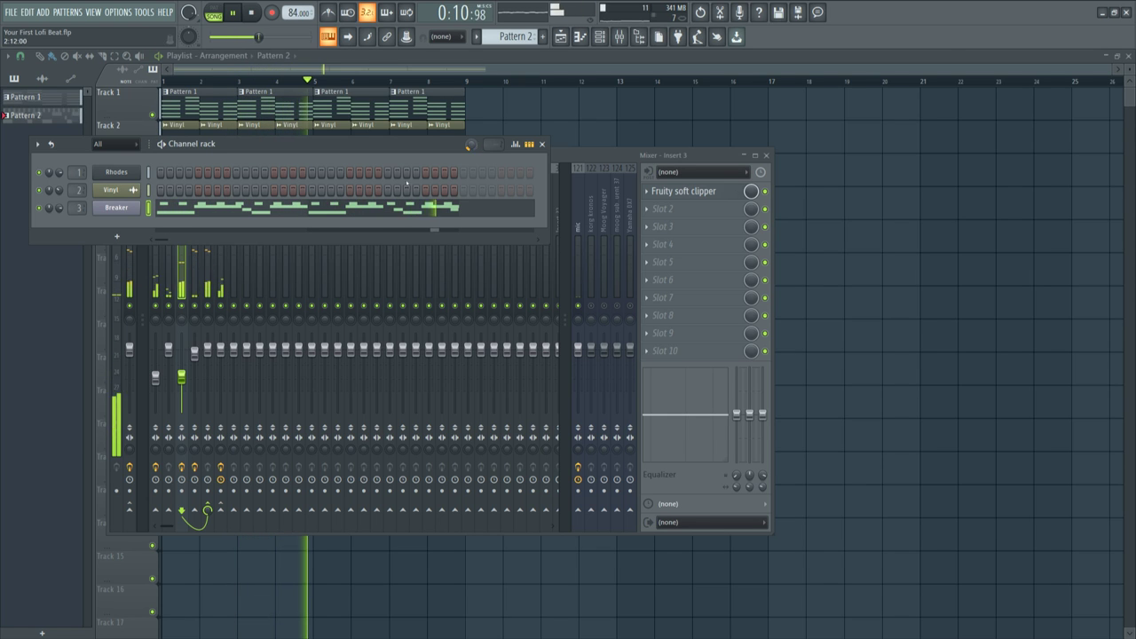
click(316, 213)
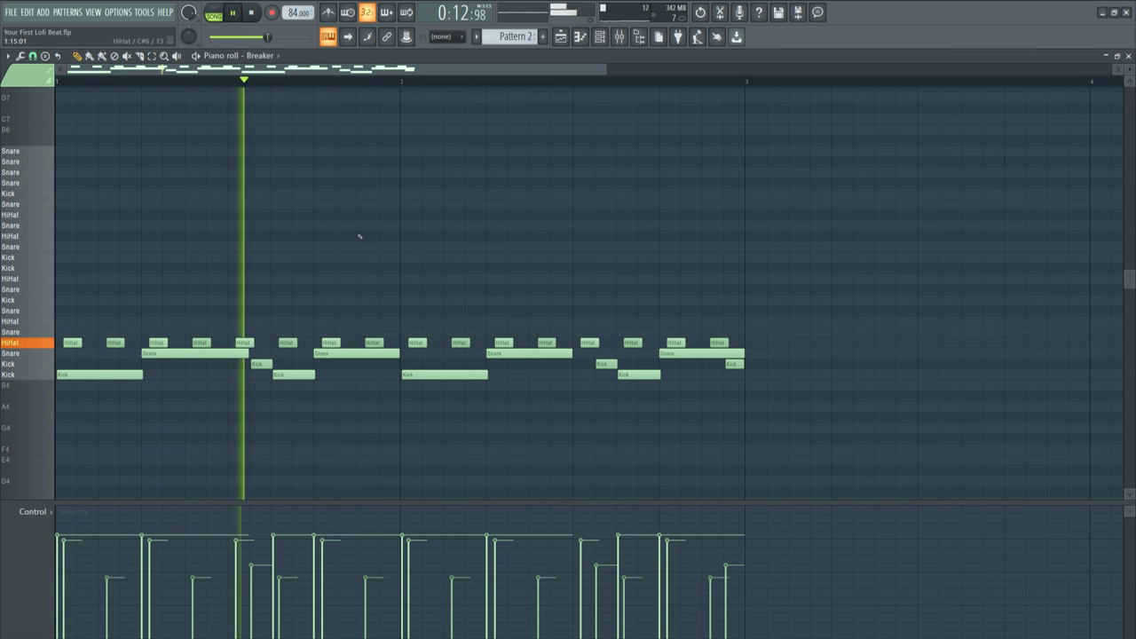
click(1129, 55)
drag(471, 144, 471, 126)
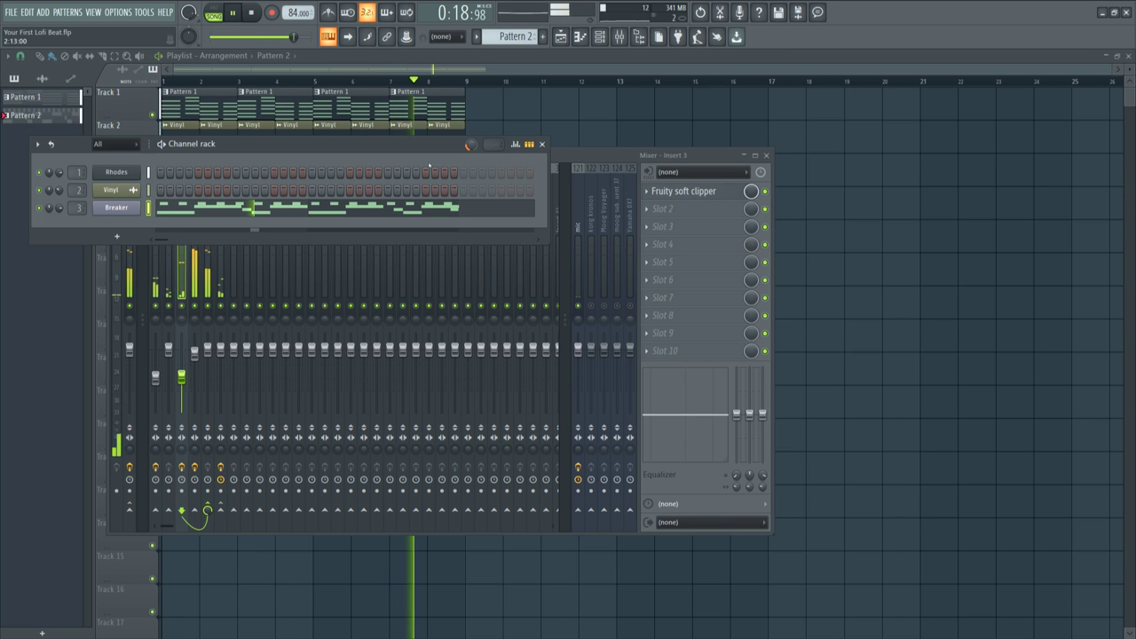
drag(472, 144, 471, 167)
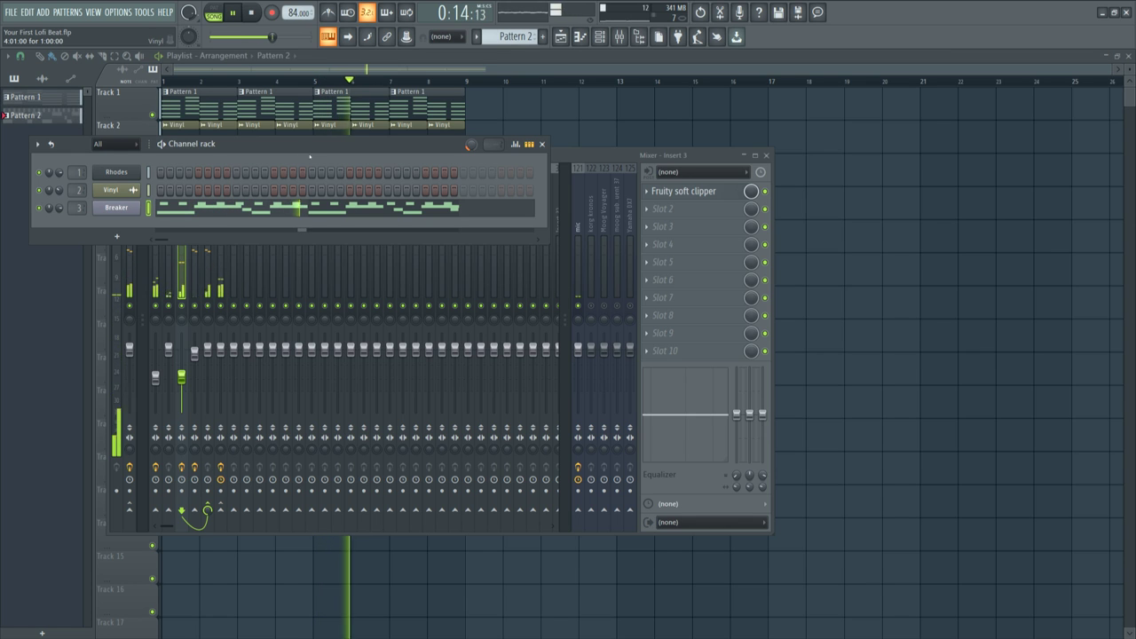
key(space)
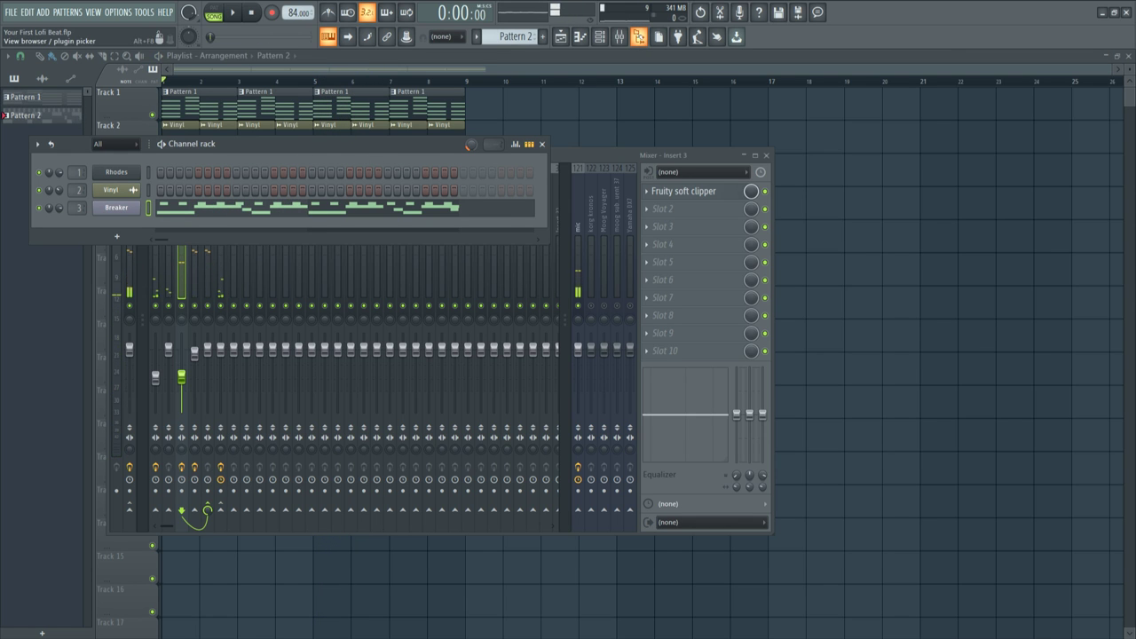
- Load the Jazz guitar from the Packs' Instruments > Guitar folder into a new channel
click(639, 37)
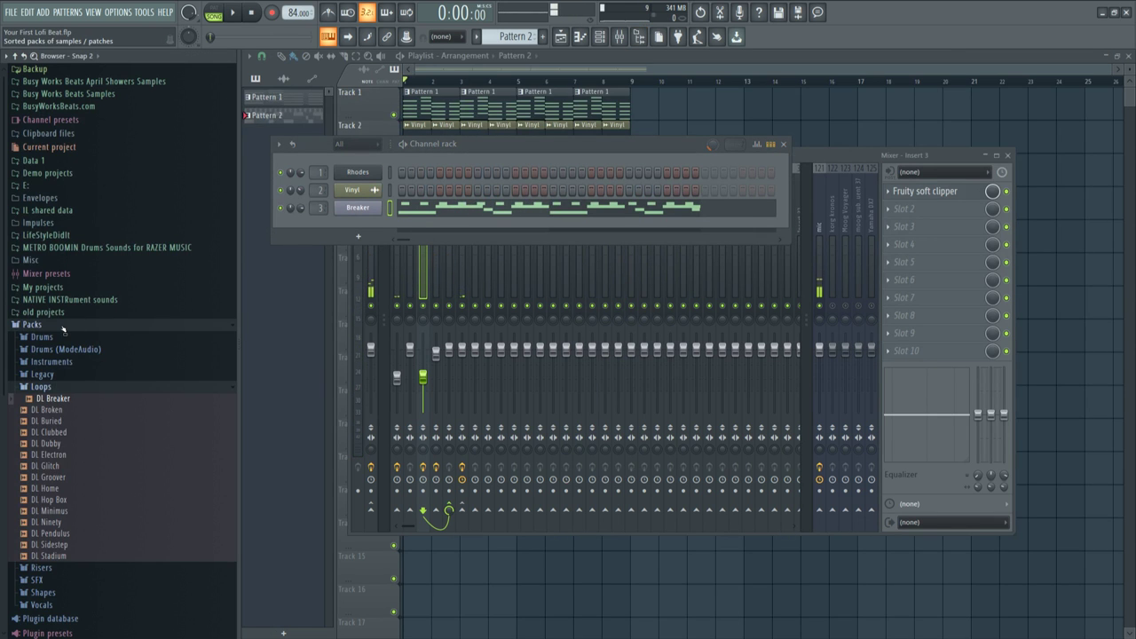
click(61, 364)
click(67, 390)
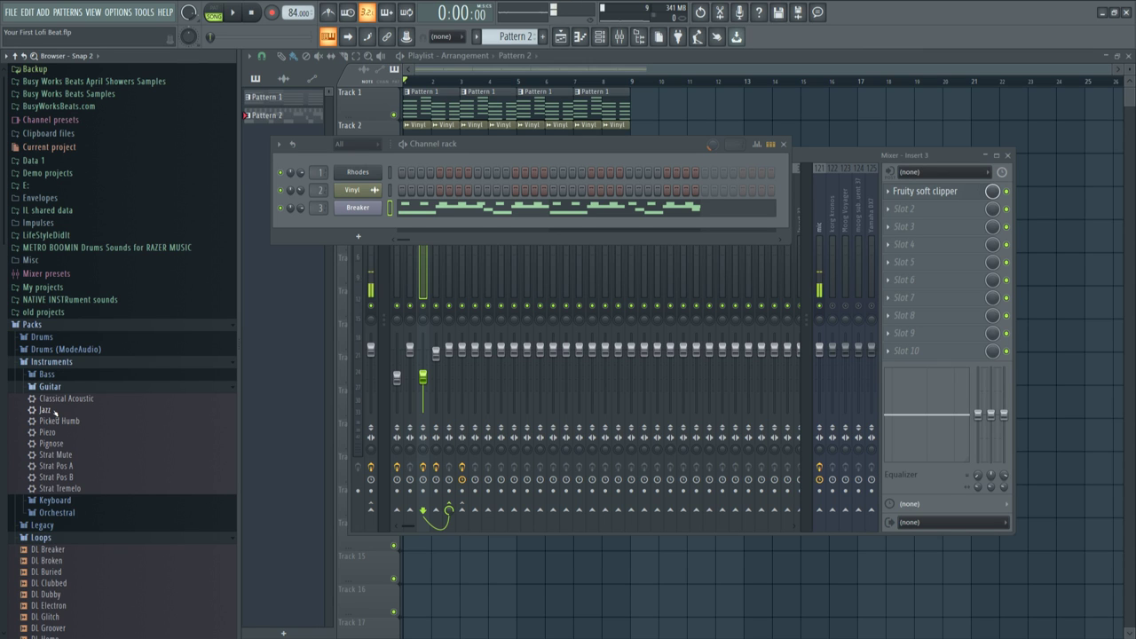
right_click(55, 413)
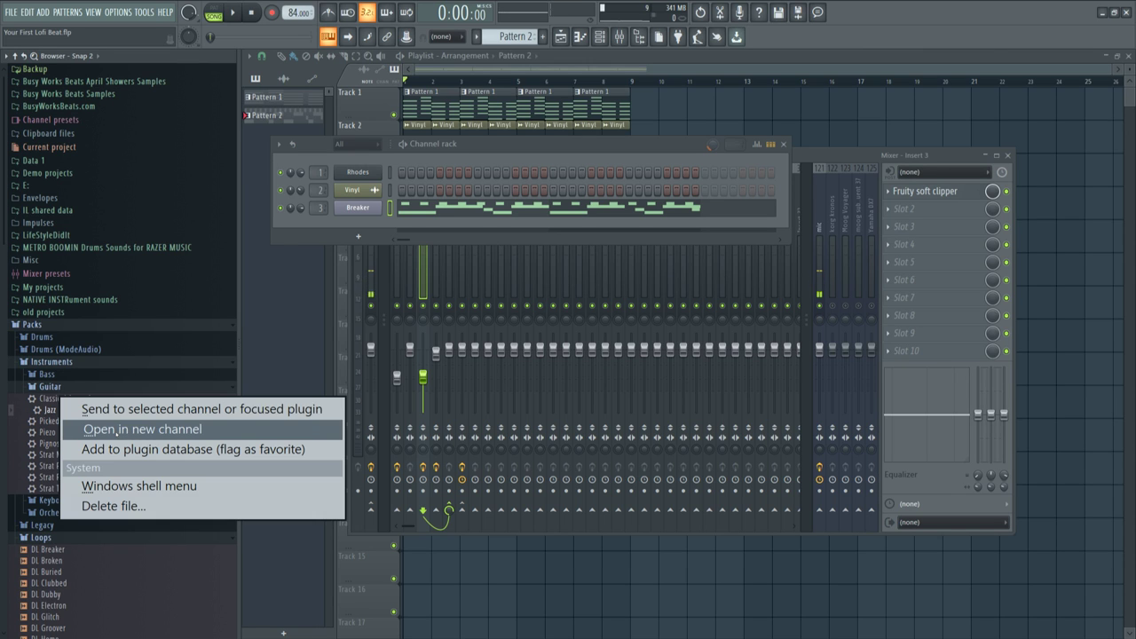
click(117, 430)
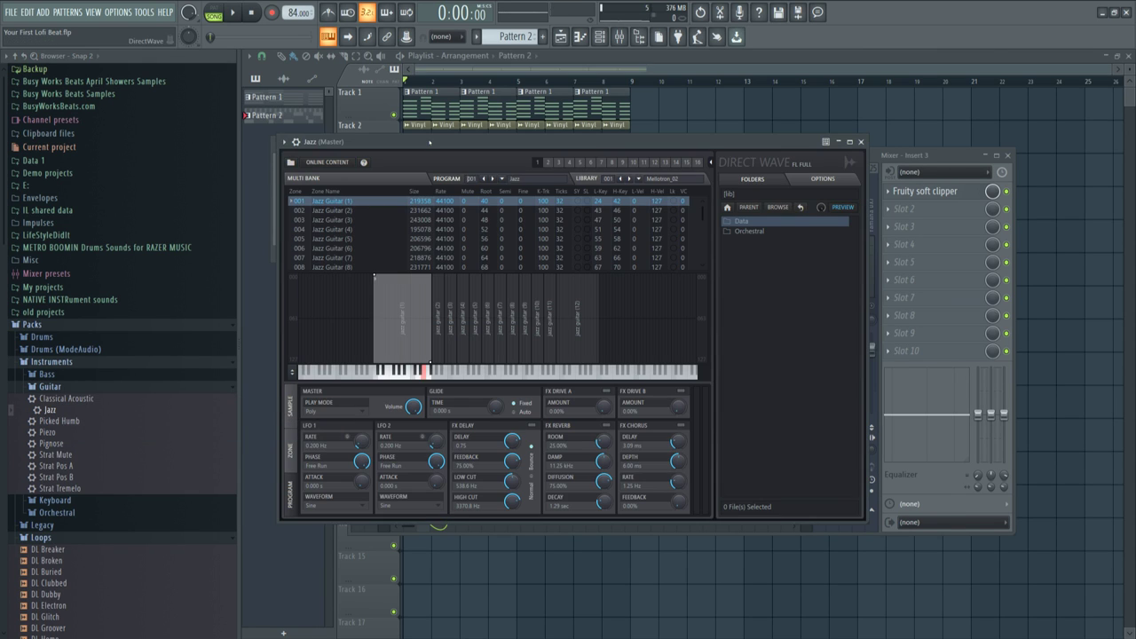
- Assign the Jazz channel to mixer track 7 and route Insert 7 only to the instruments track
drag(430, 142, 609, 327)
drag(832, 155, 852, 161)
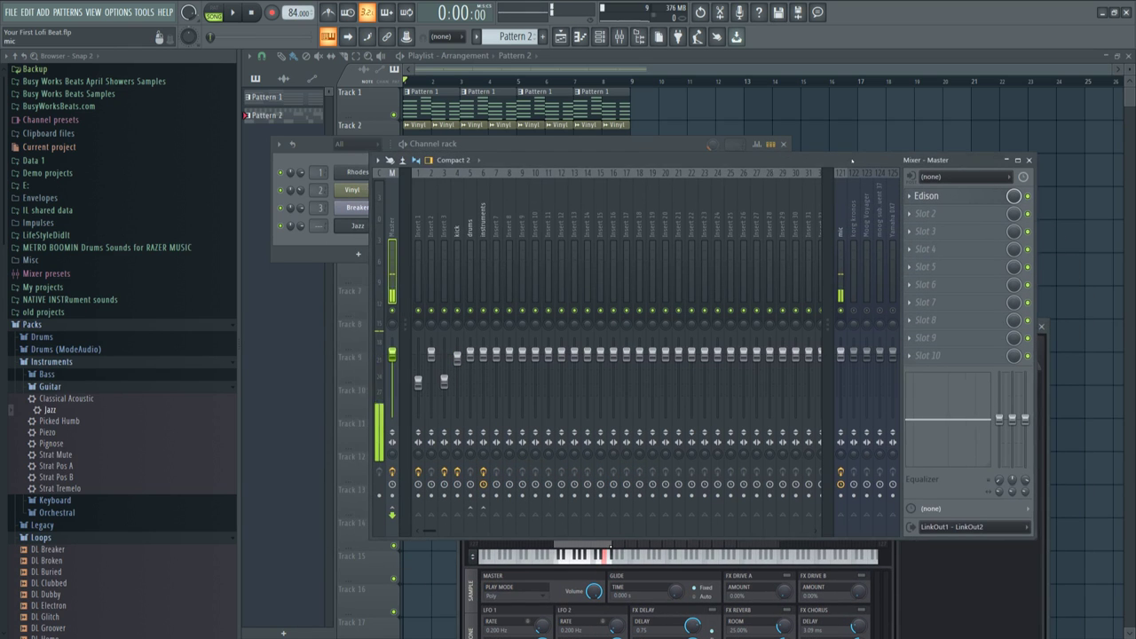
drag(523, 159, 549, 162)
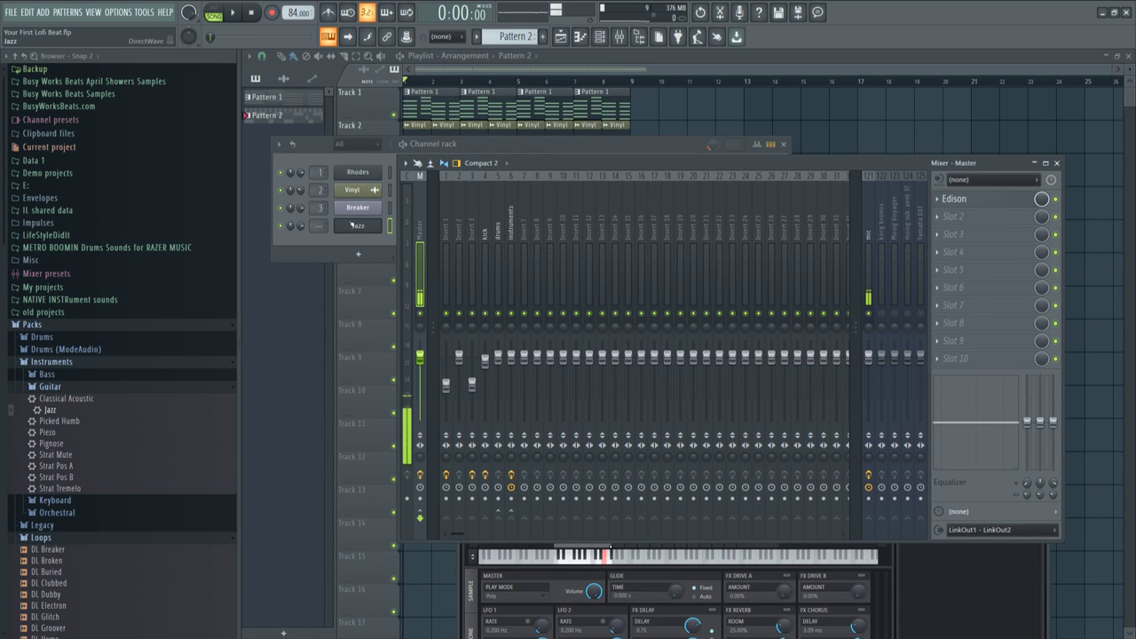
click(374, 189)
drag(318, 225, 318, 221)
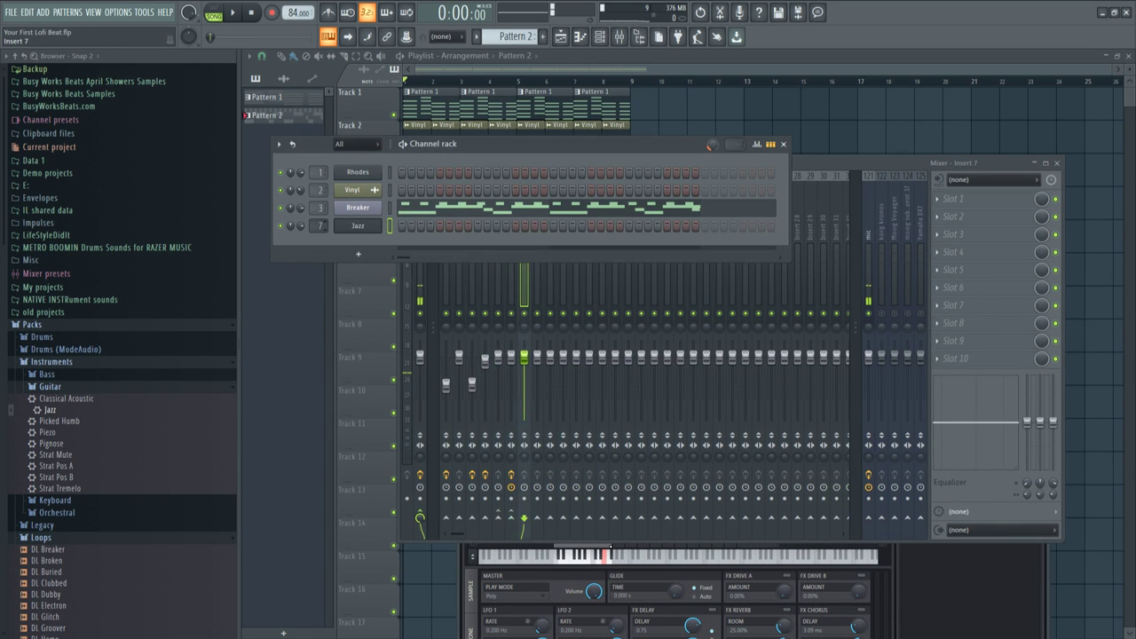
click(524, 279)
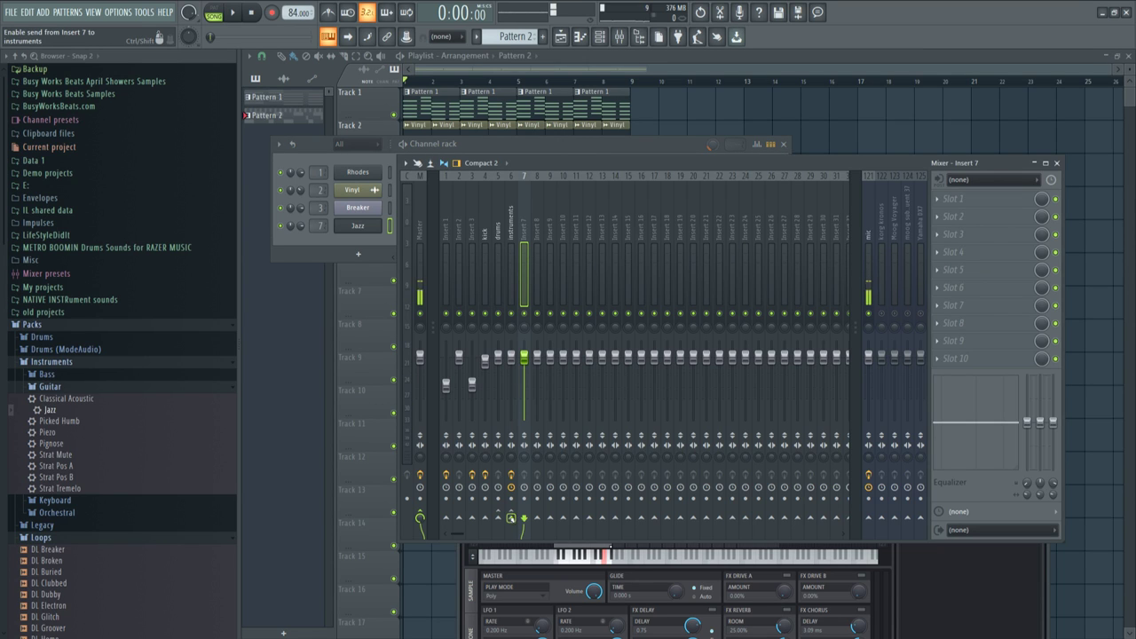
right_click(510, 519)
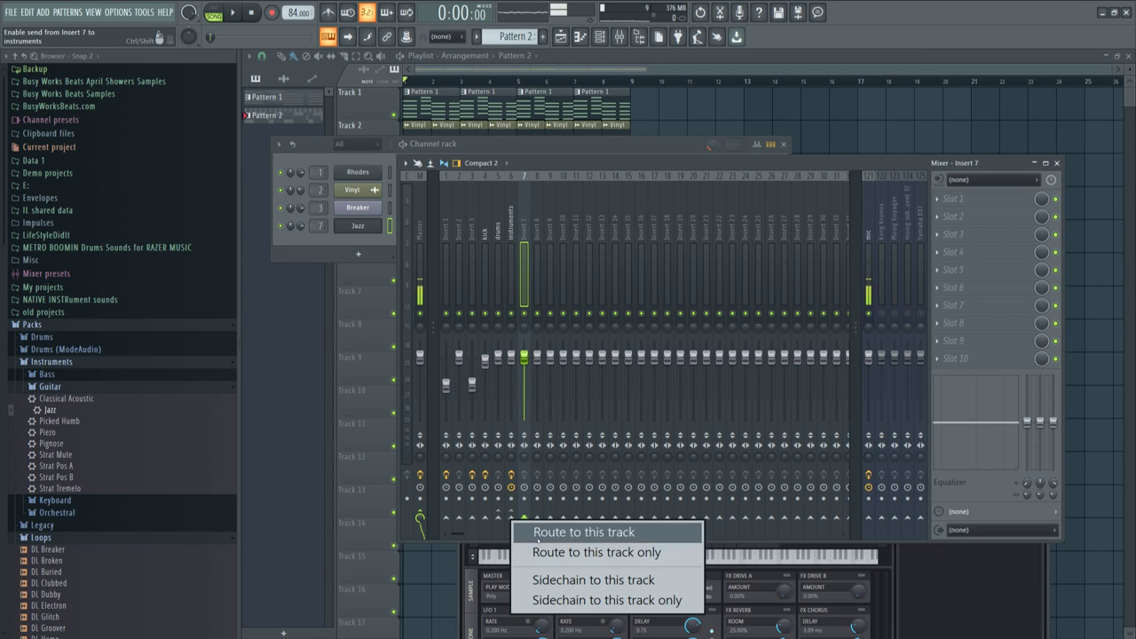
click(550, 552)
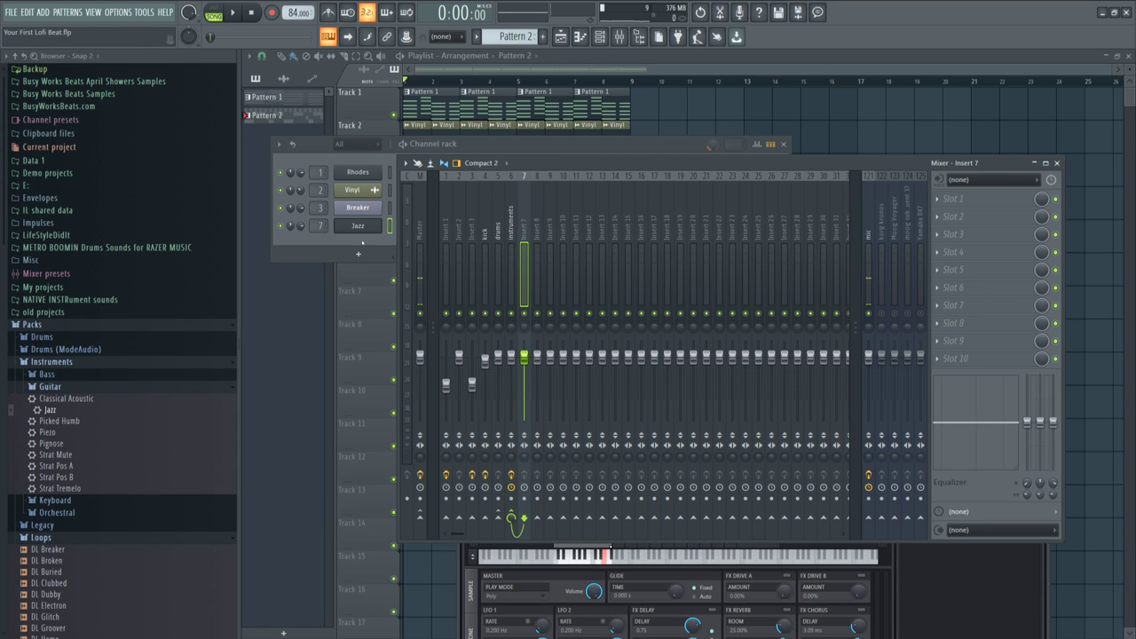
- Open Pattern 1's Rhodes chords in the piano roll, transpose all of them down one semitone and play them back
click(362, 241)
scroll(507, 40, down, 1)
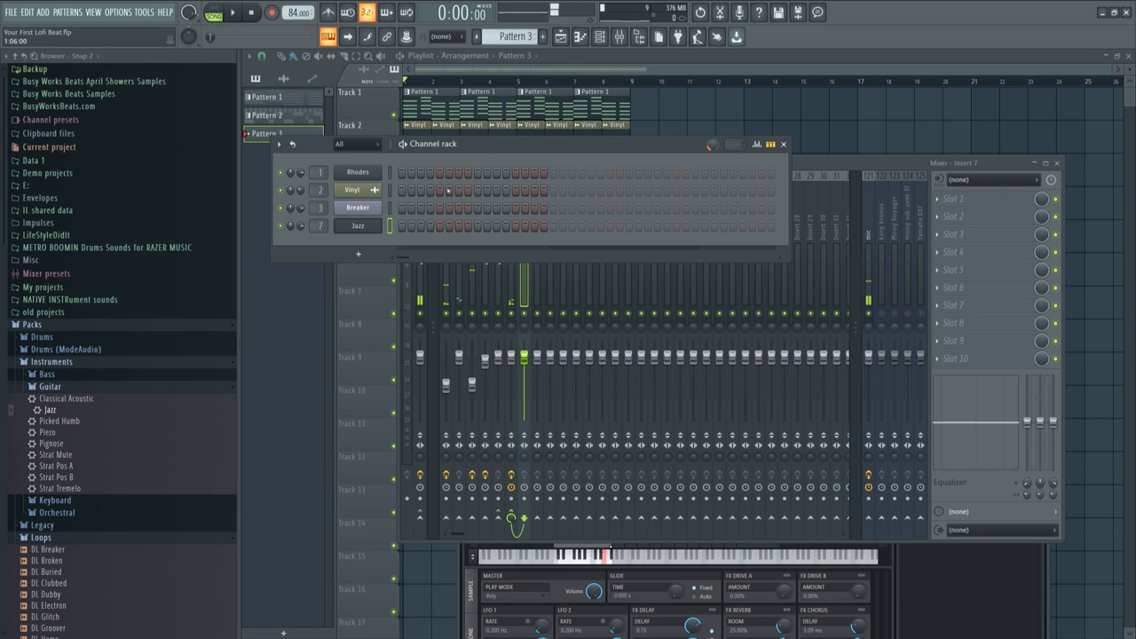
scroll(512, 37, up, 1)
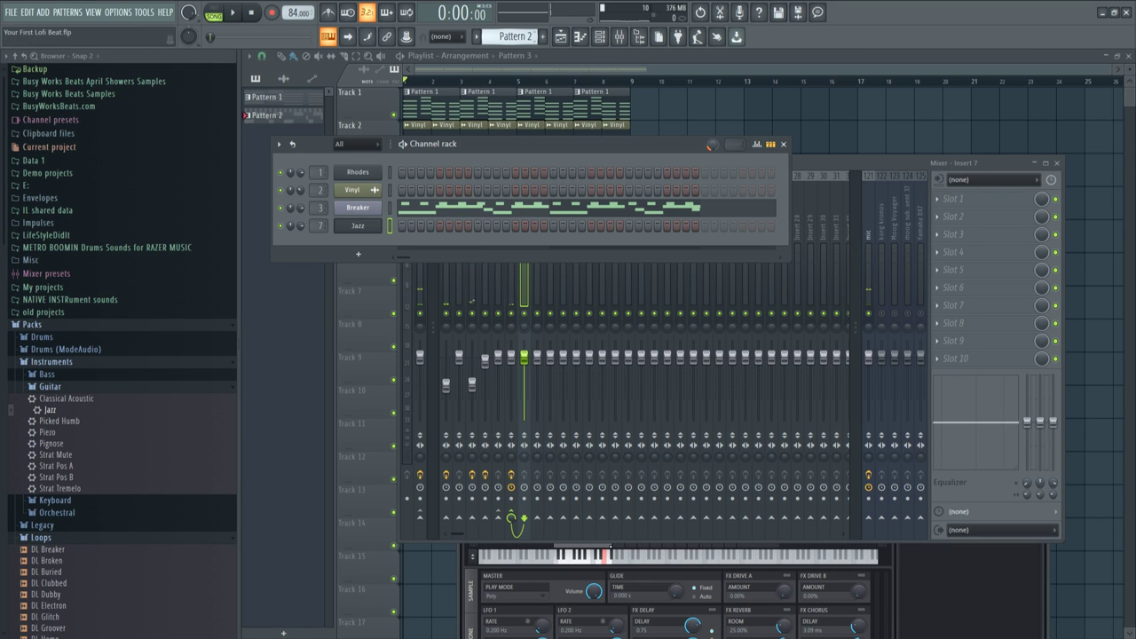
scroll(512, 36, up, 1)
click(465, 175)
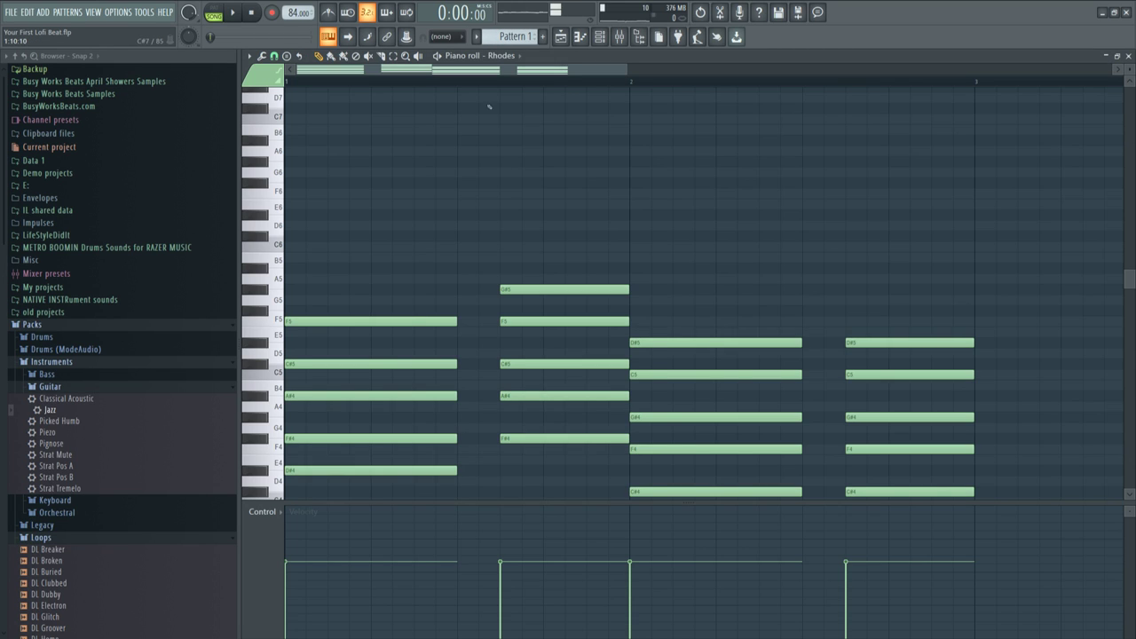
key(alt+F8)
scroll(505, 165, down, 2)
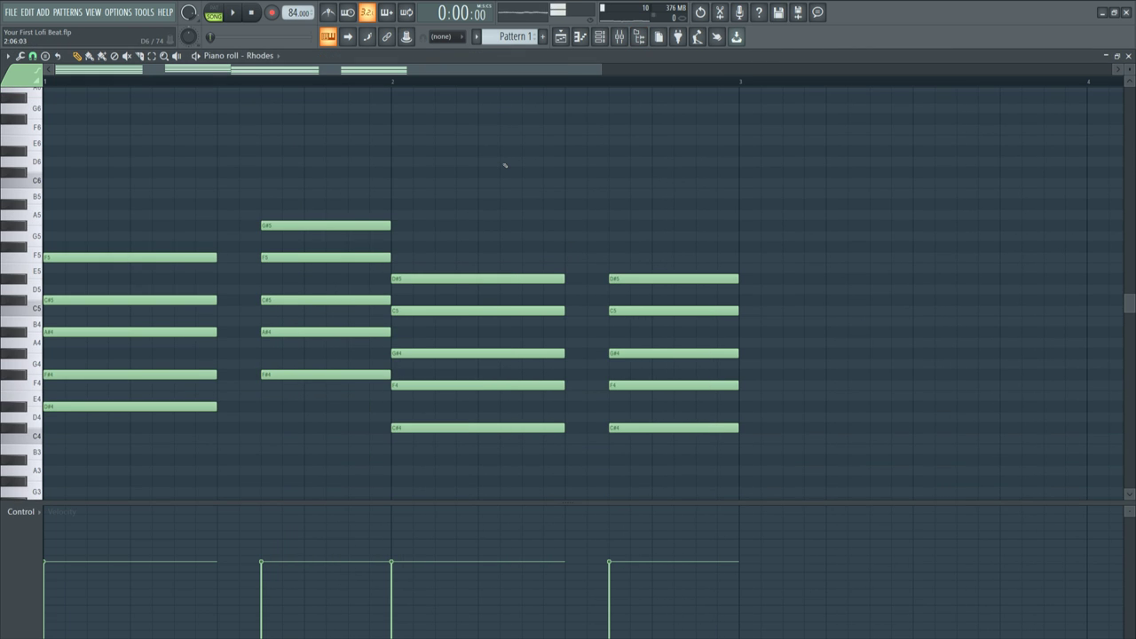
key(Down)
key(space)
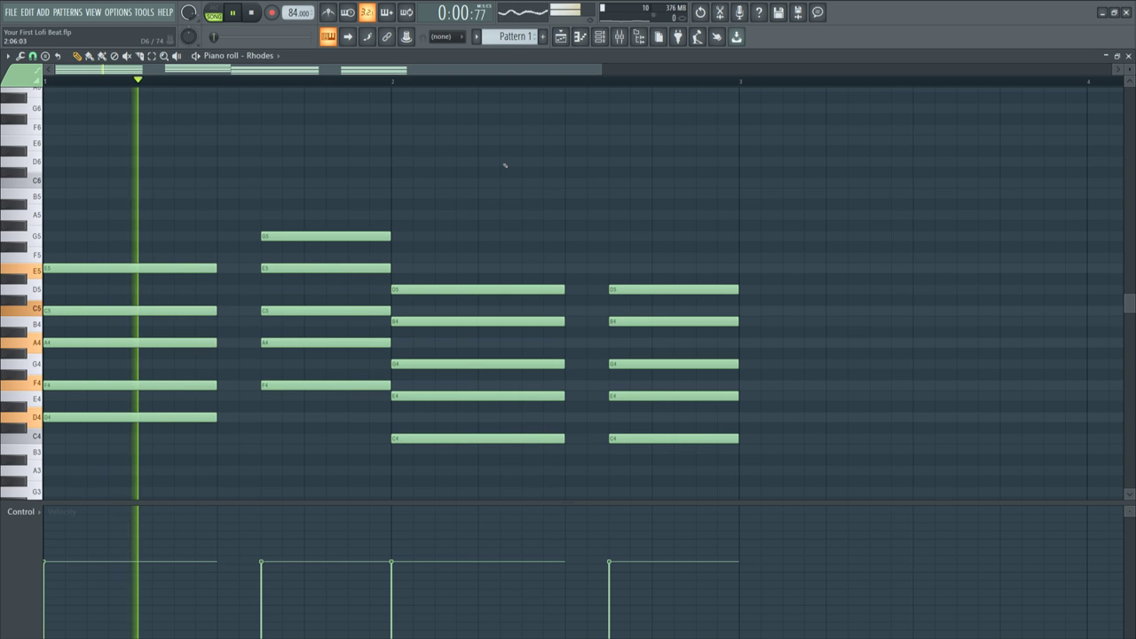
key(space)
- Switch to the empty Pattern 3, make Jazz the active channel and return to the playlist
click(603, 37)
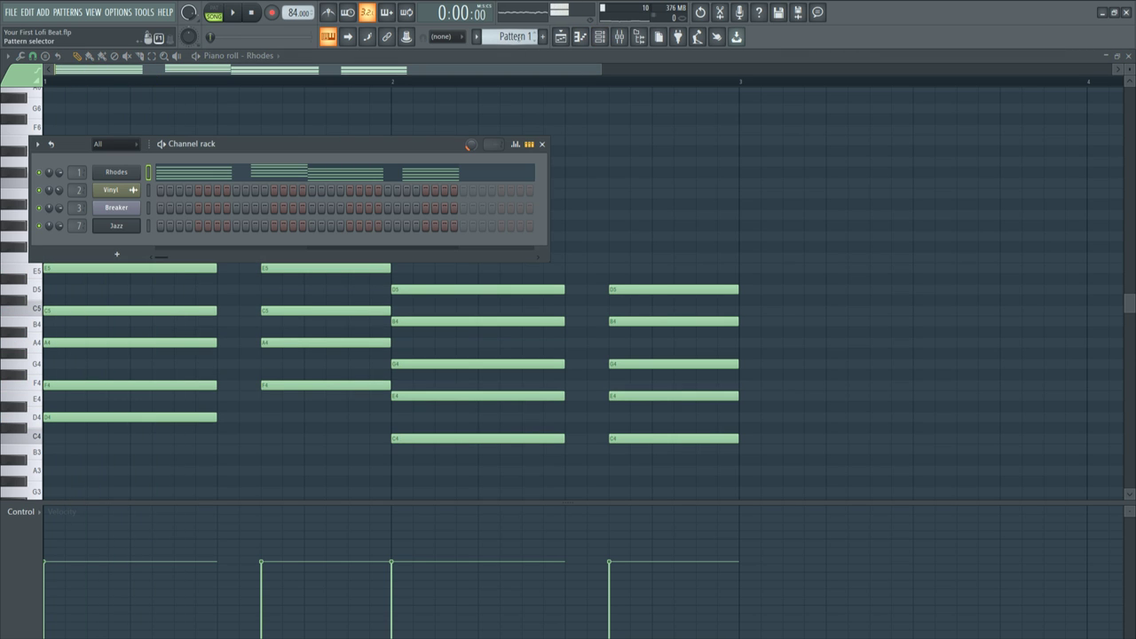
scroll(511, 37, down, 2)
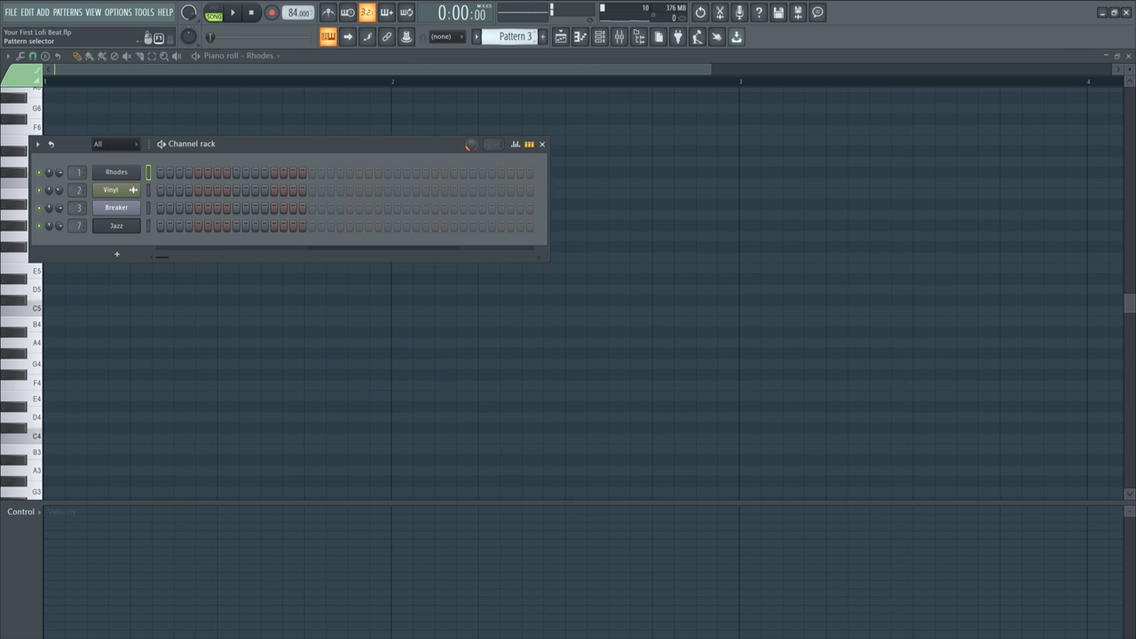
scroll(512, 37, up, 1)
scroll(511, 38, down, 1)
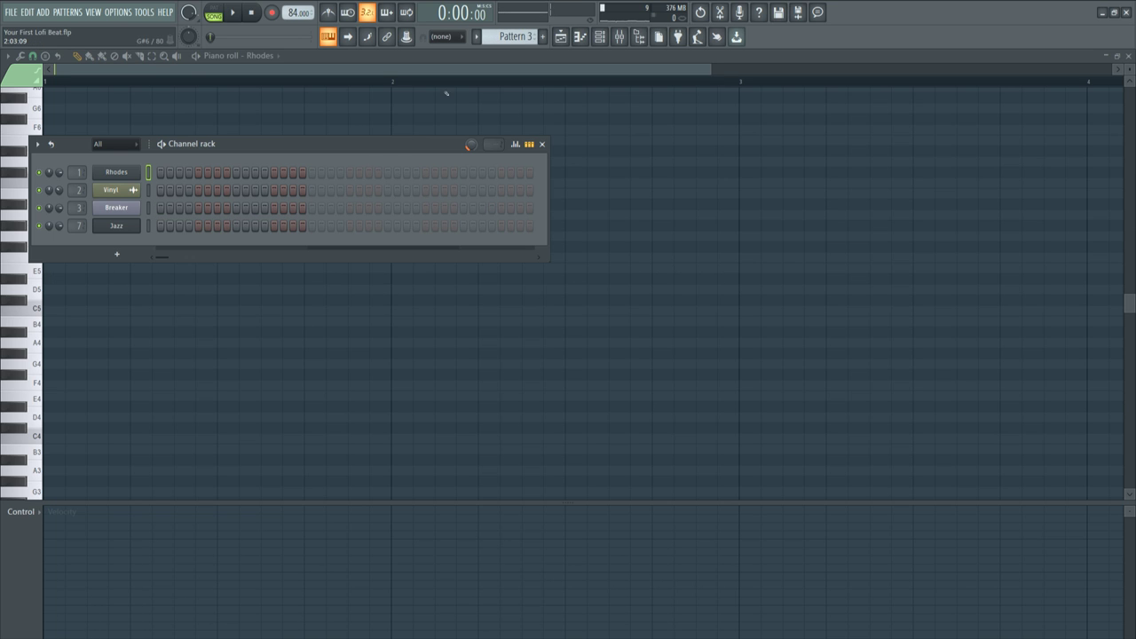
right_click(149, 226)
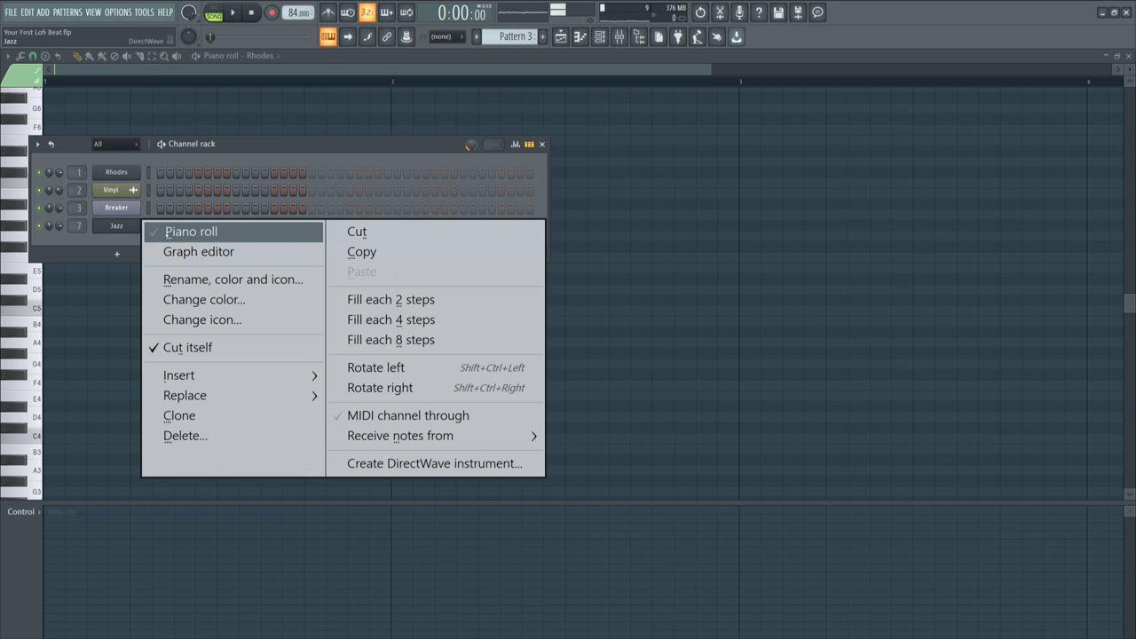
click(190, 231)
click(1118, 55)
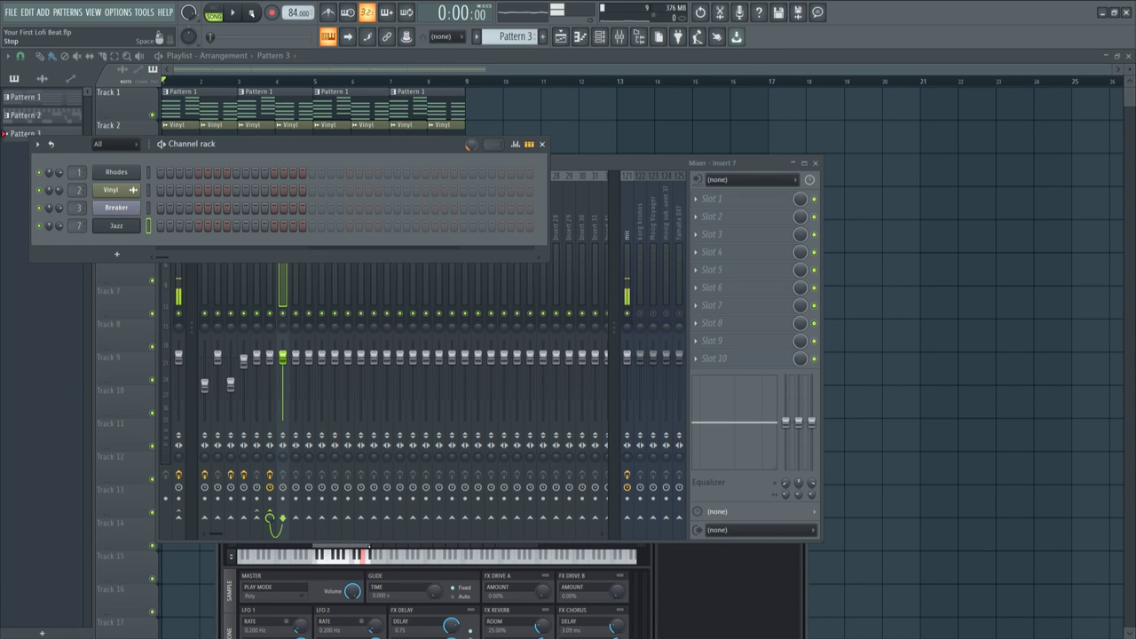
- Arm recording for notes and automation and mute the mic mixer track
click(272, 12)
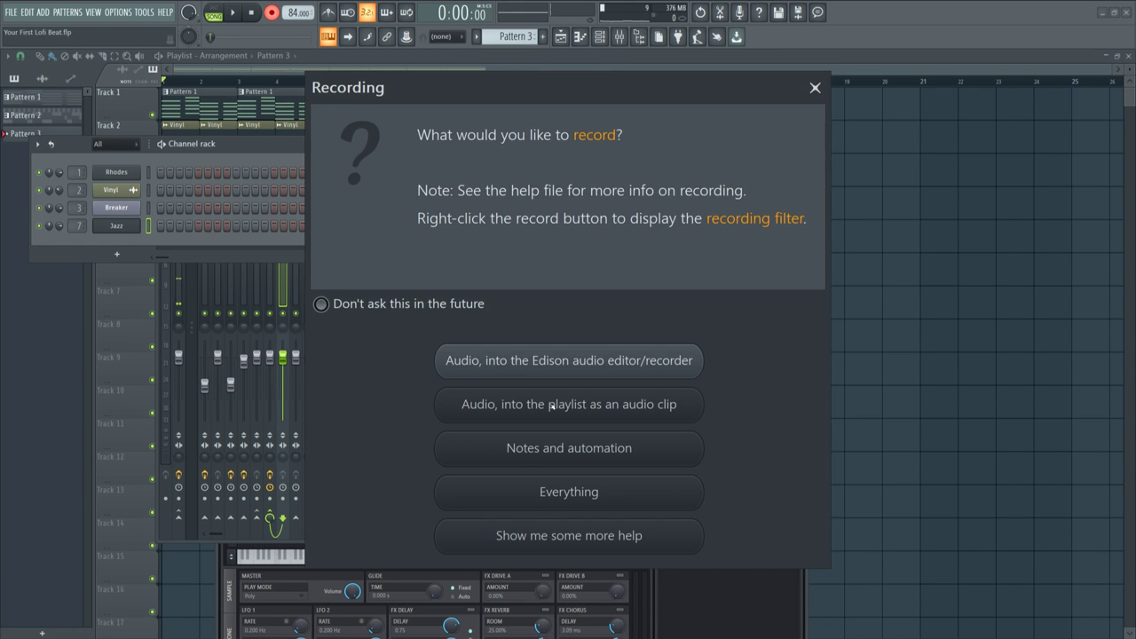
click(531, 447)
key(r)
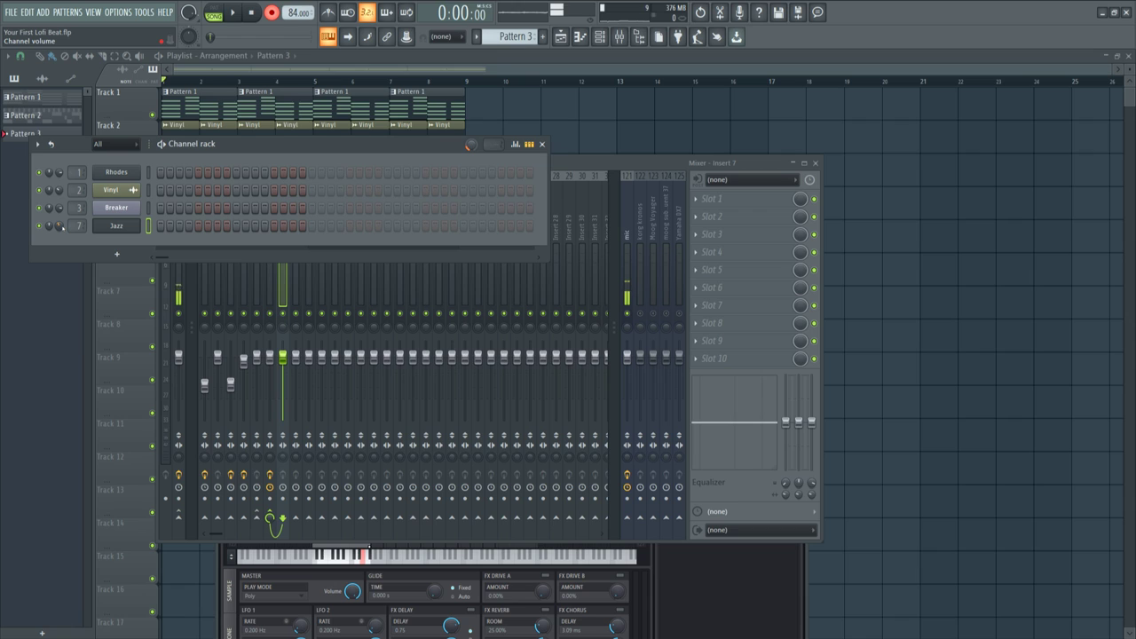
key(n)
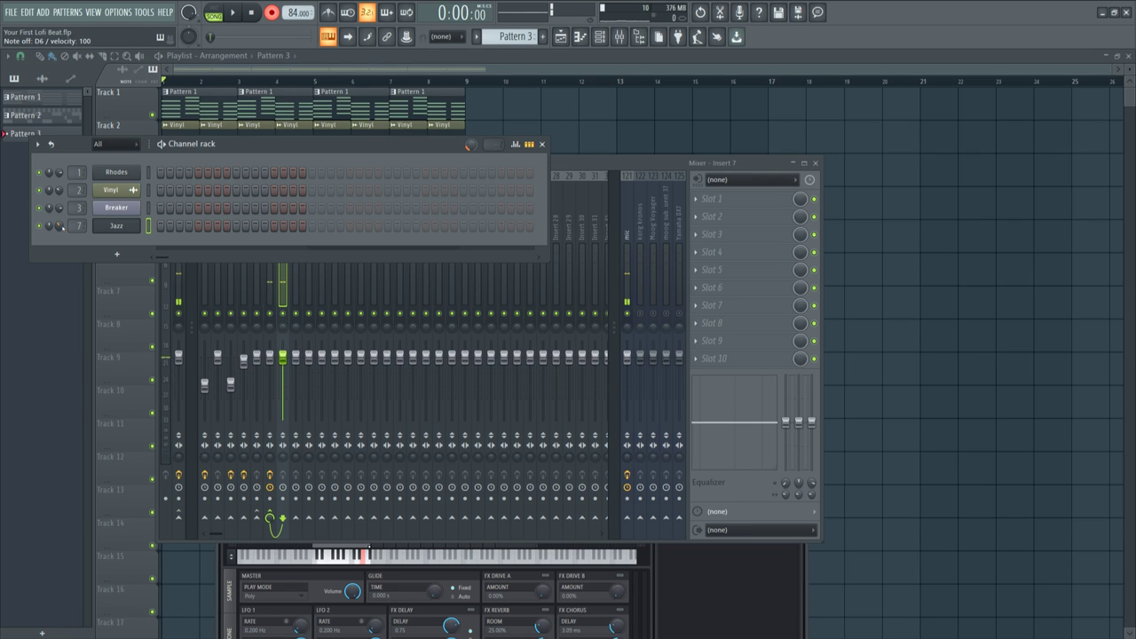
click(626, 315)
click(393, 149)
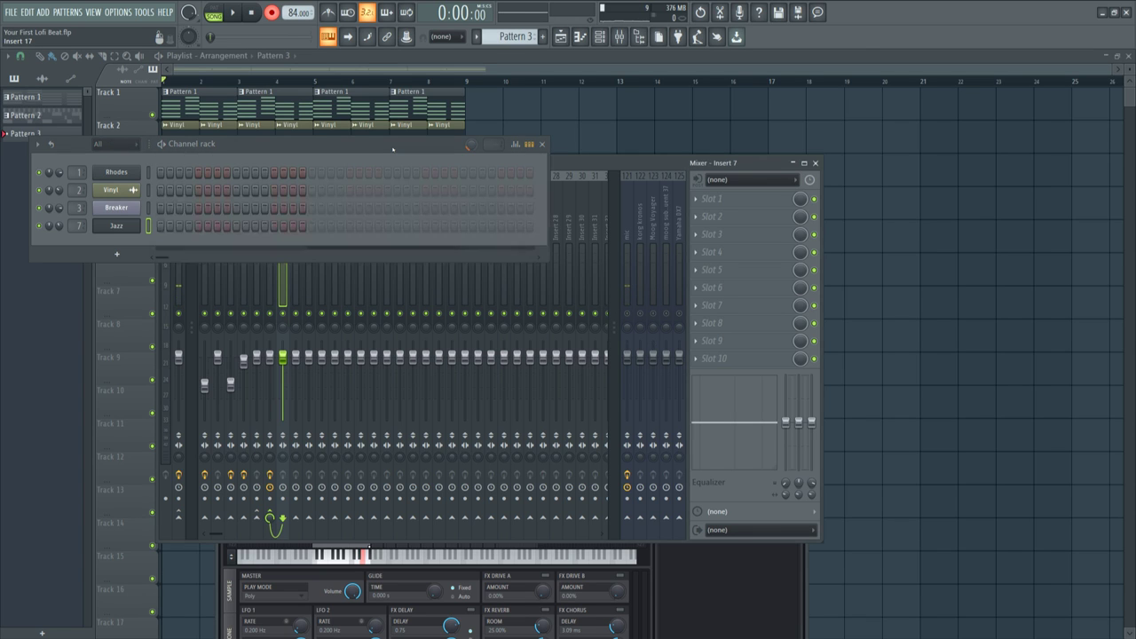
- Record a Jazz guitar melody live into Pattern 3 over the playing arrangement, and unmute the mic track
key(space)
key(b)
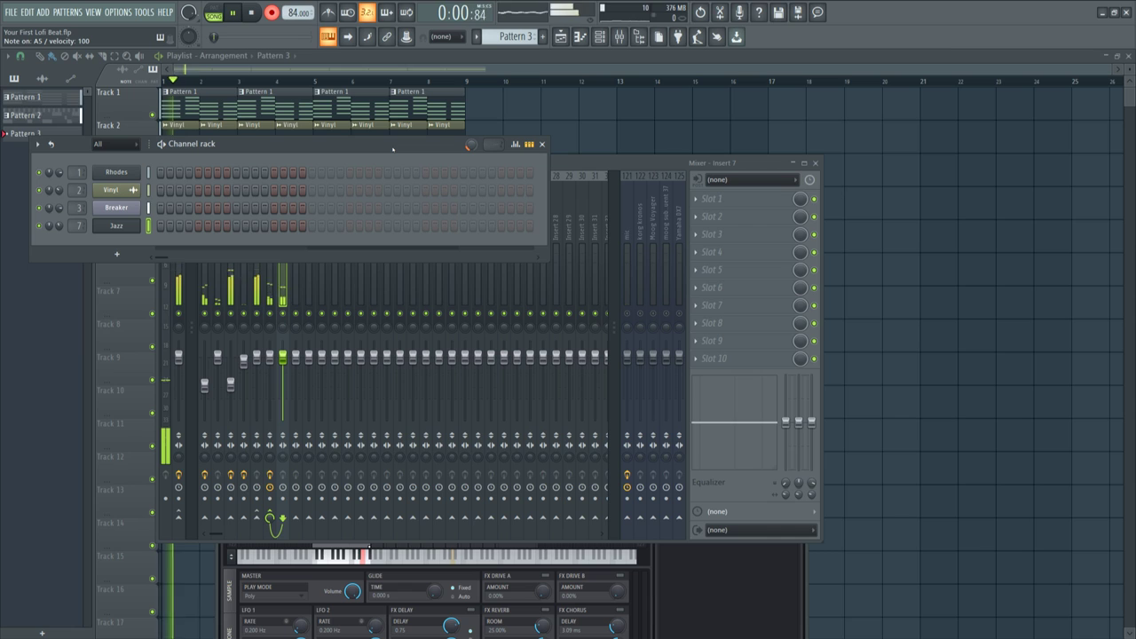
key(n)
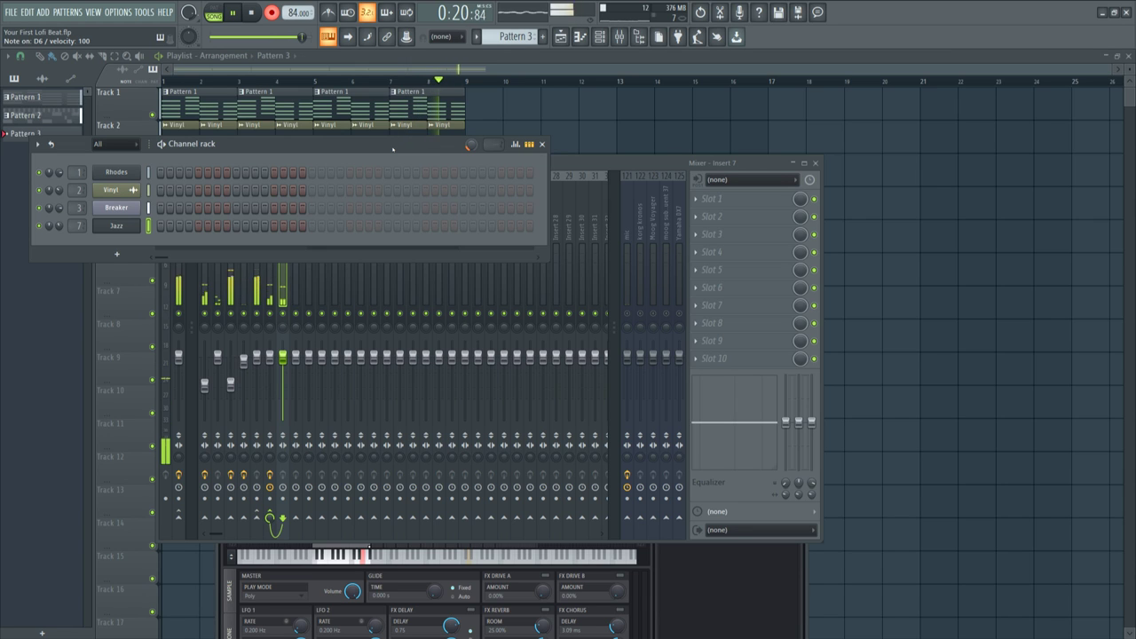
key(space)
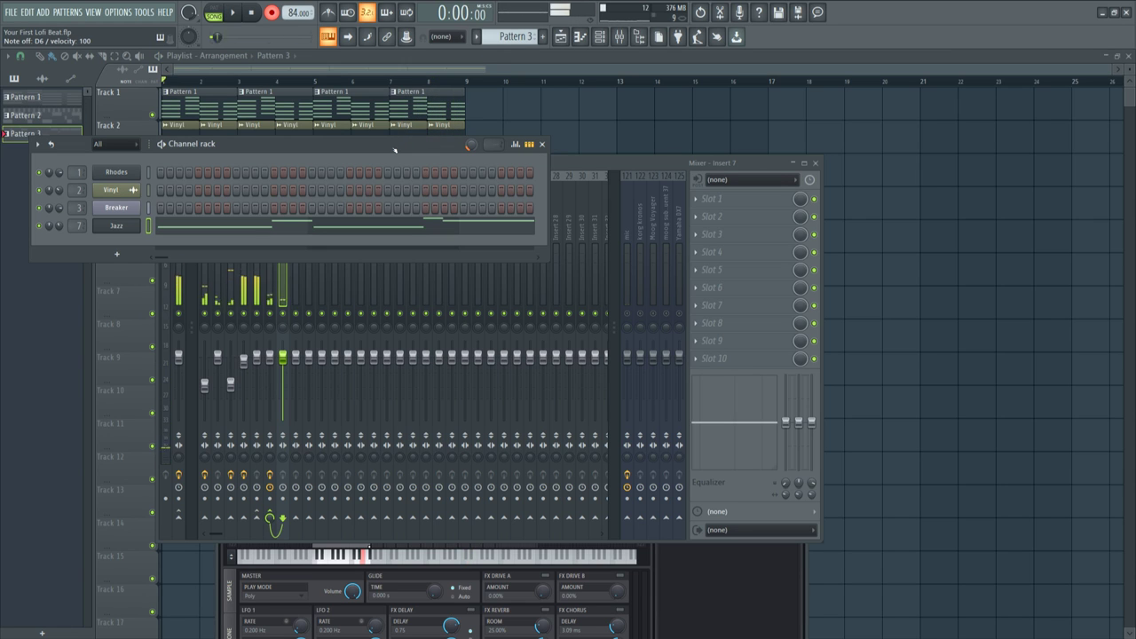
click(624, 317)
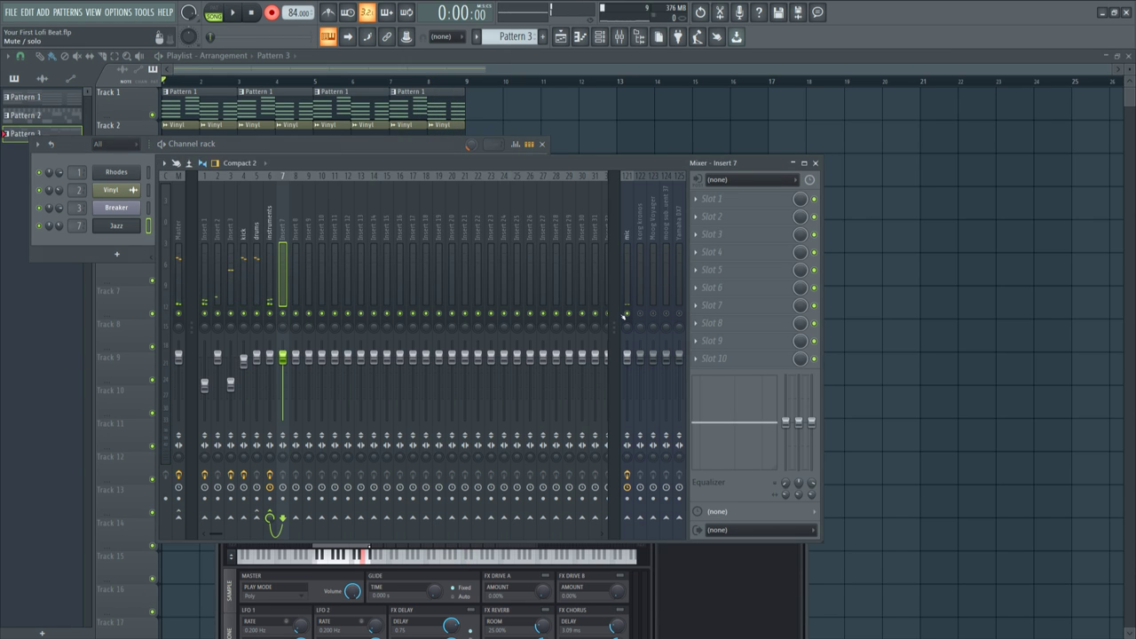
- Open the recorded Jazz melody in the piano roll, turn recording off and play the whole melody back
click(129, 242)
click(181, 233)
key(space)
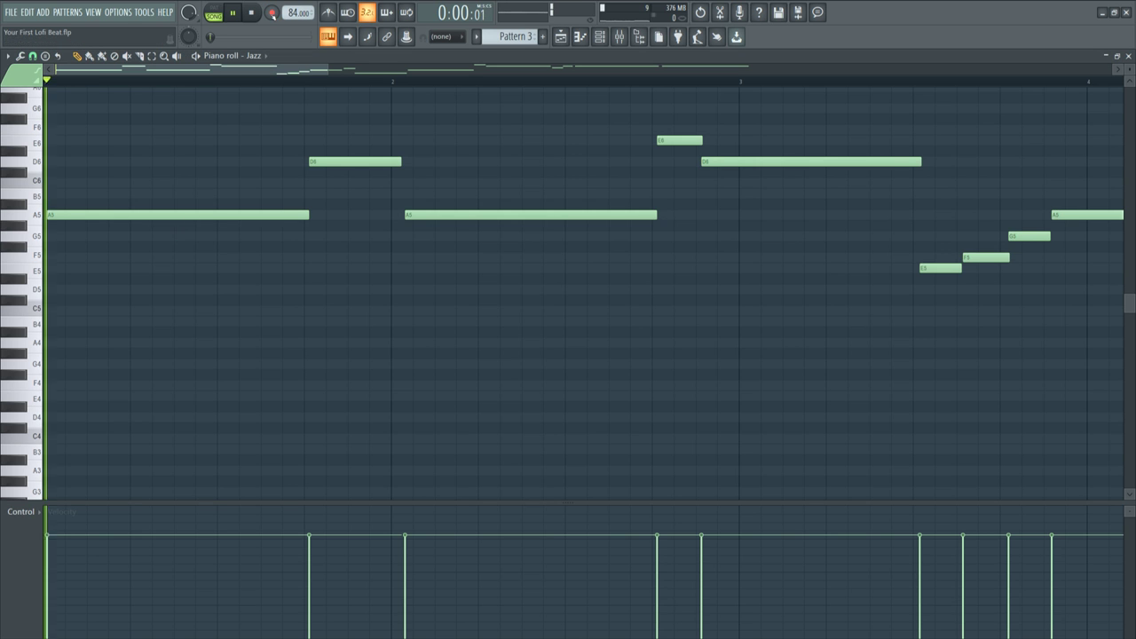
scroll(314, 83, down, 3)
scroll(314, 83, down, 2)
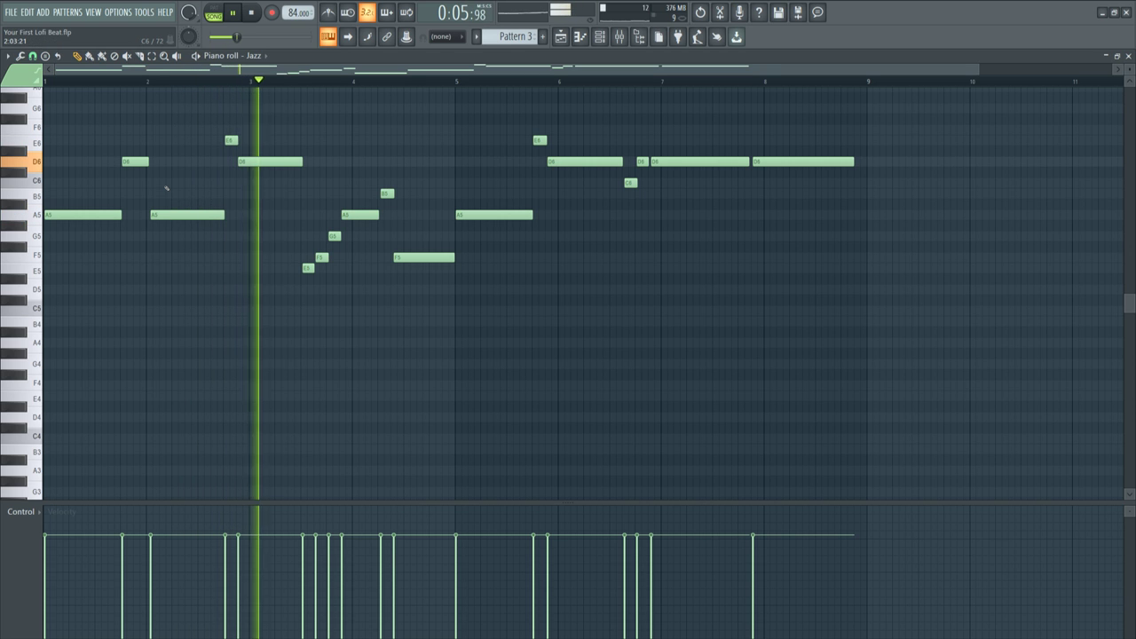
- Raise the Jazz melody's D6 note at the end of bar 1 to E6
click(144, 163)
drag(145, 161, 144, 158)
key(shift+Up)
key(shift+Up)
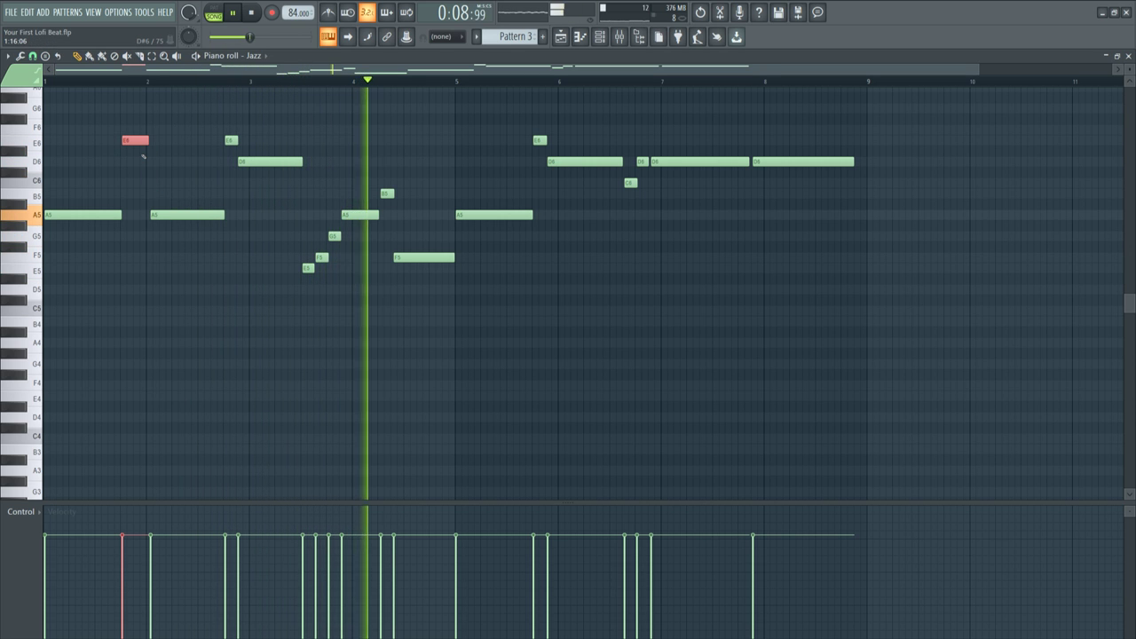
- Lower the long note at the end of bar 4 to E5, audition it from bar 4 and close the piano roll
click(413, 257)
key(space)
key(shift+Down)
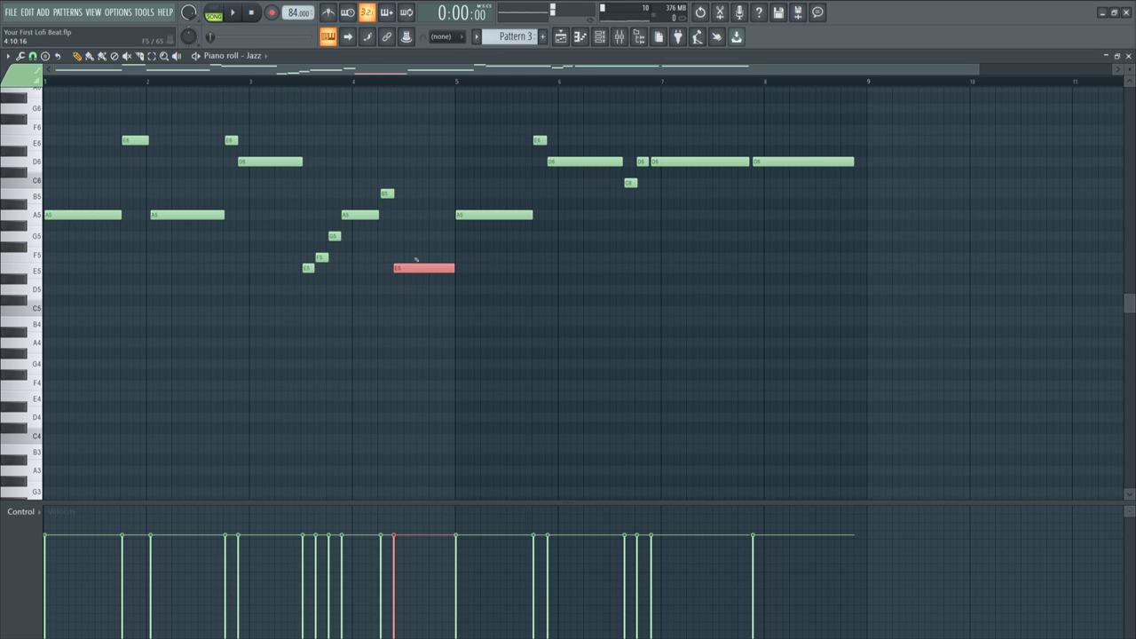
click(385, 81)
key(space)
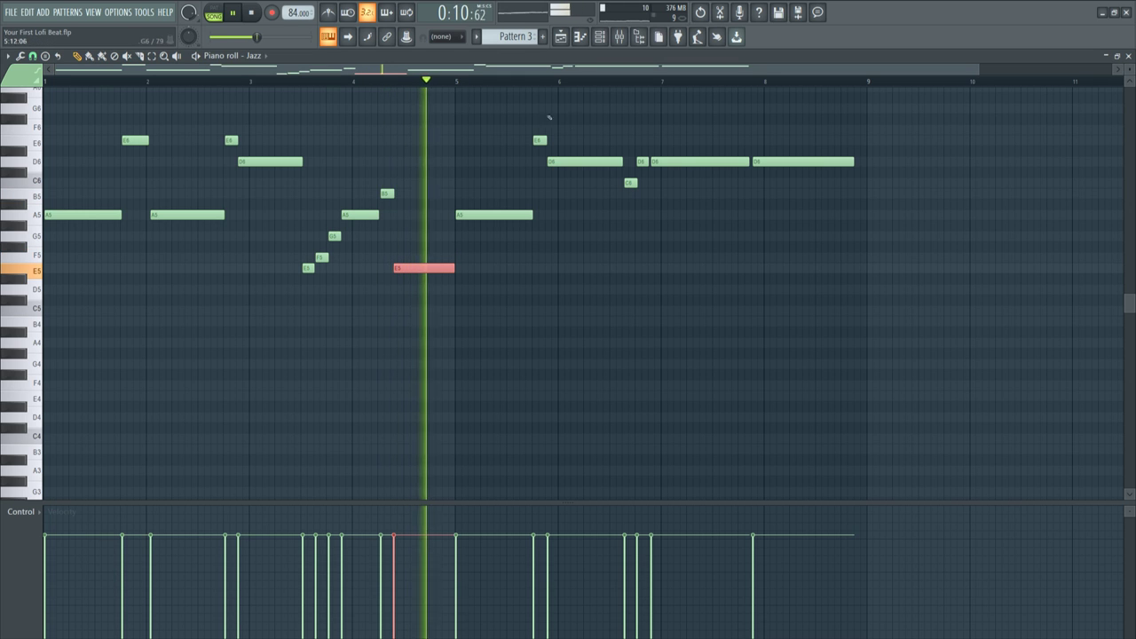
click(708, 123)
key(F6)
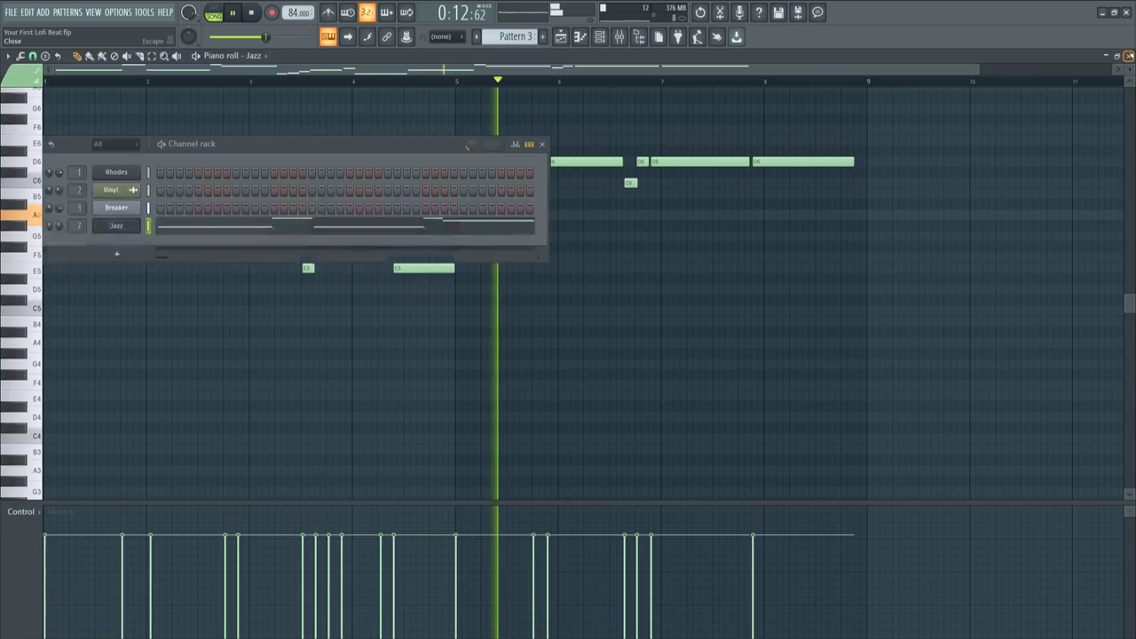
key(F7)
key(space)
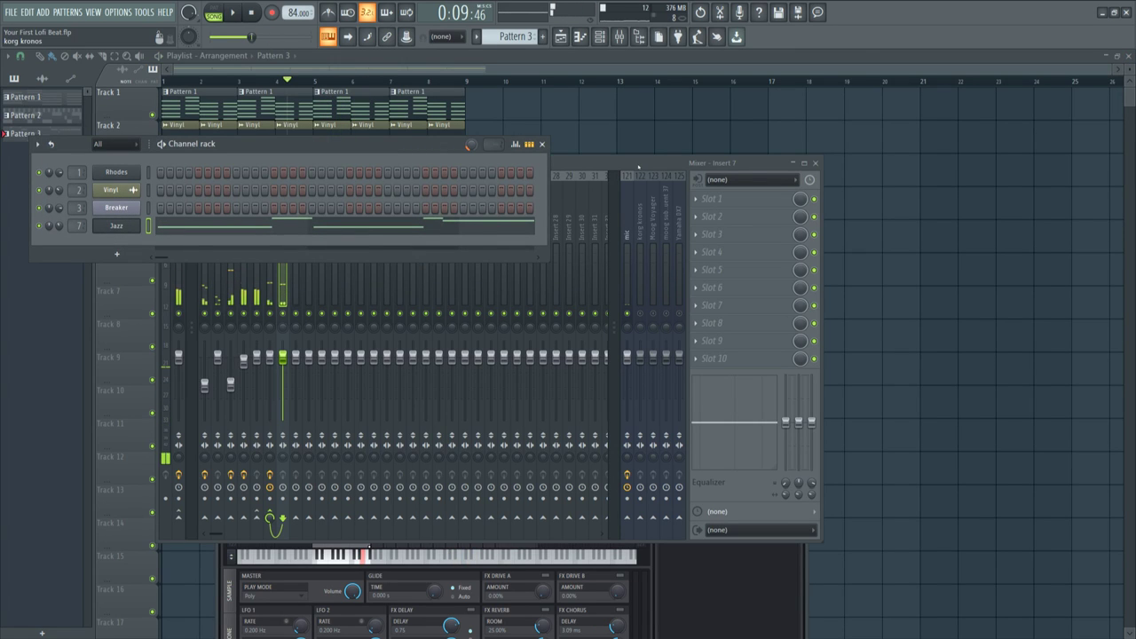
- Load Fruity Stereo Enhancer on Insert 7, set its phase offset to 3.4 ms right and audition the guitar
click(620, 174)
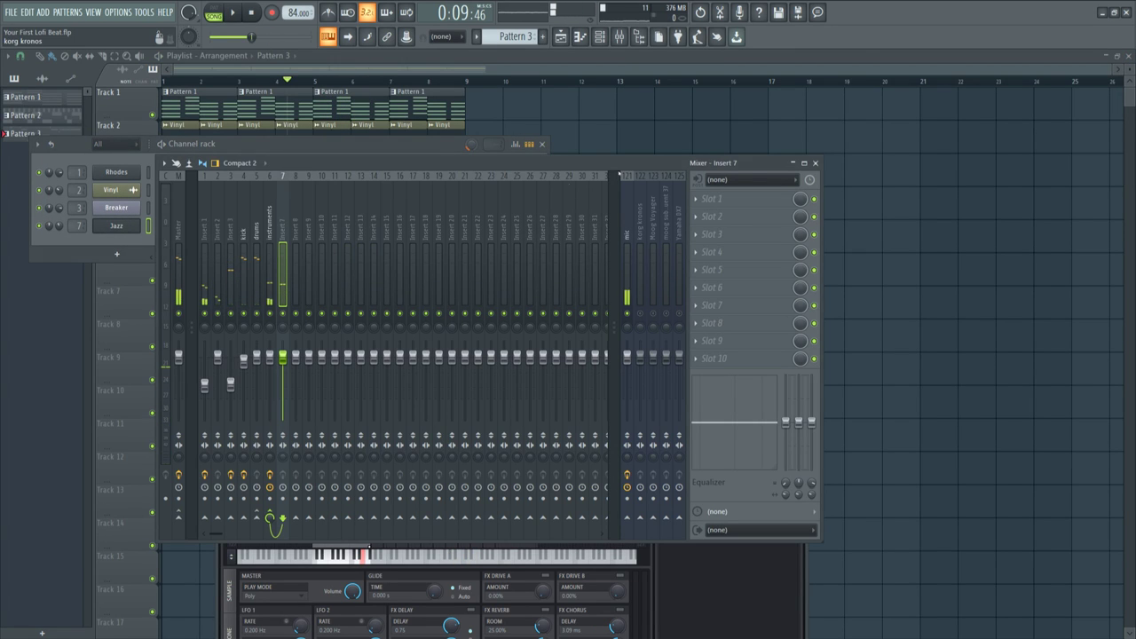
click(712, 204)
scroll(621, 266, down, 2)
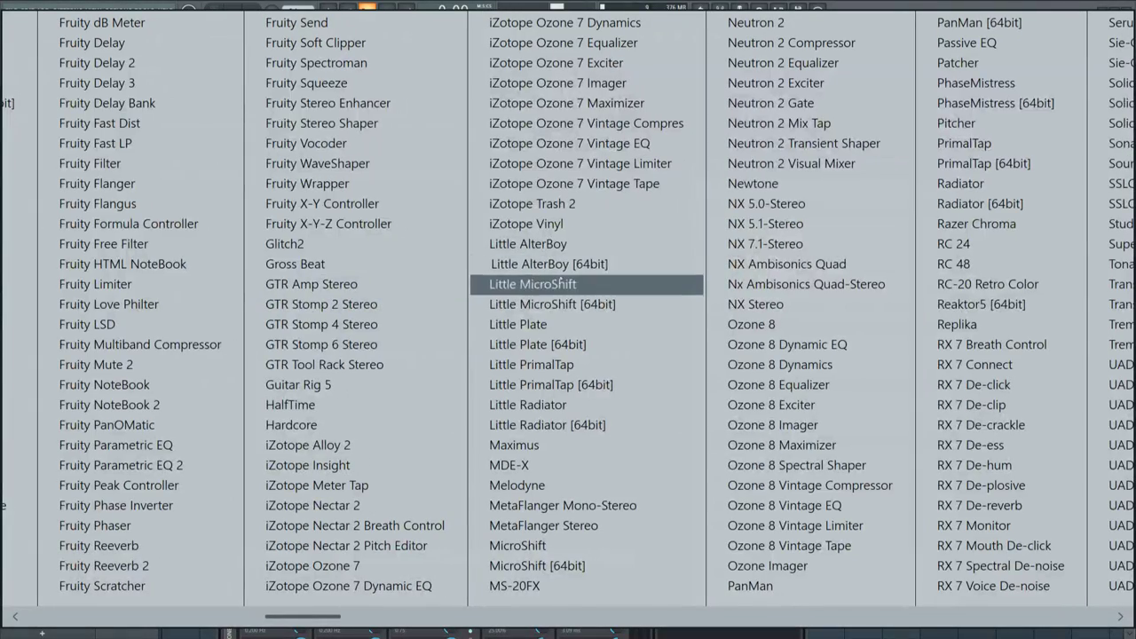
scroll(306, 346, up, 3)
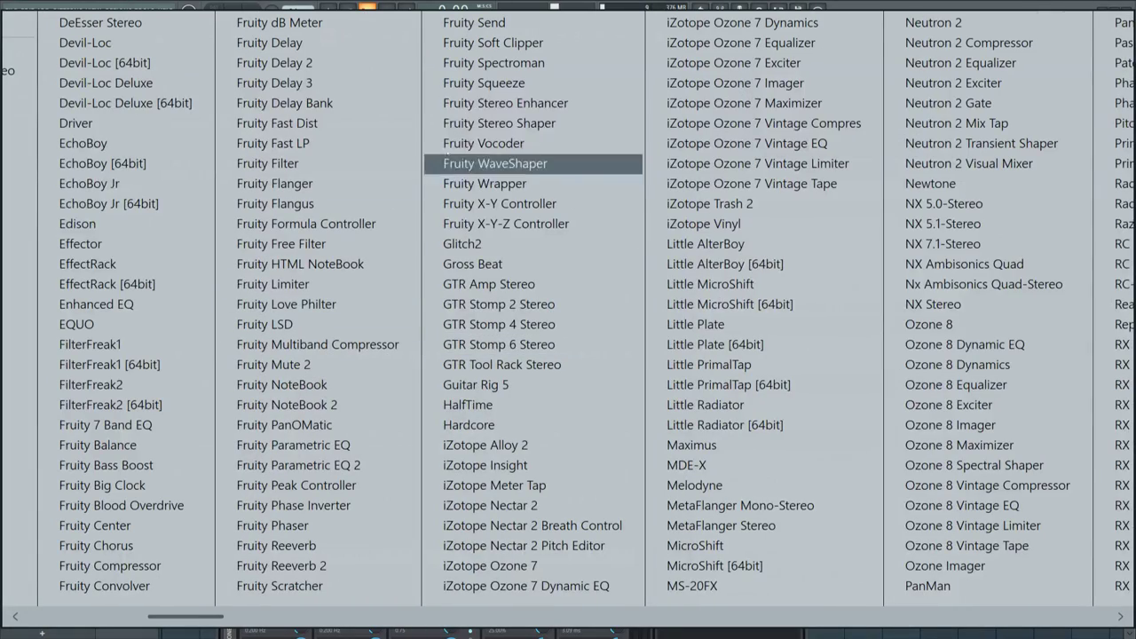
click(536, 105)
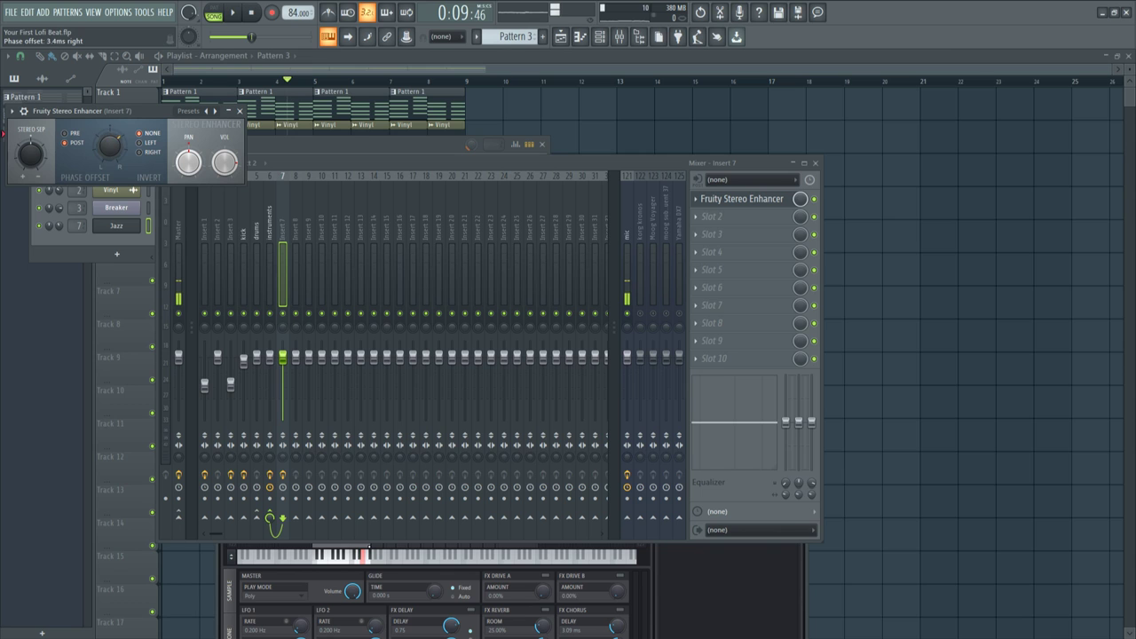
key(space)
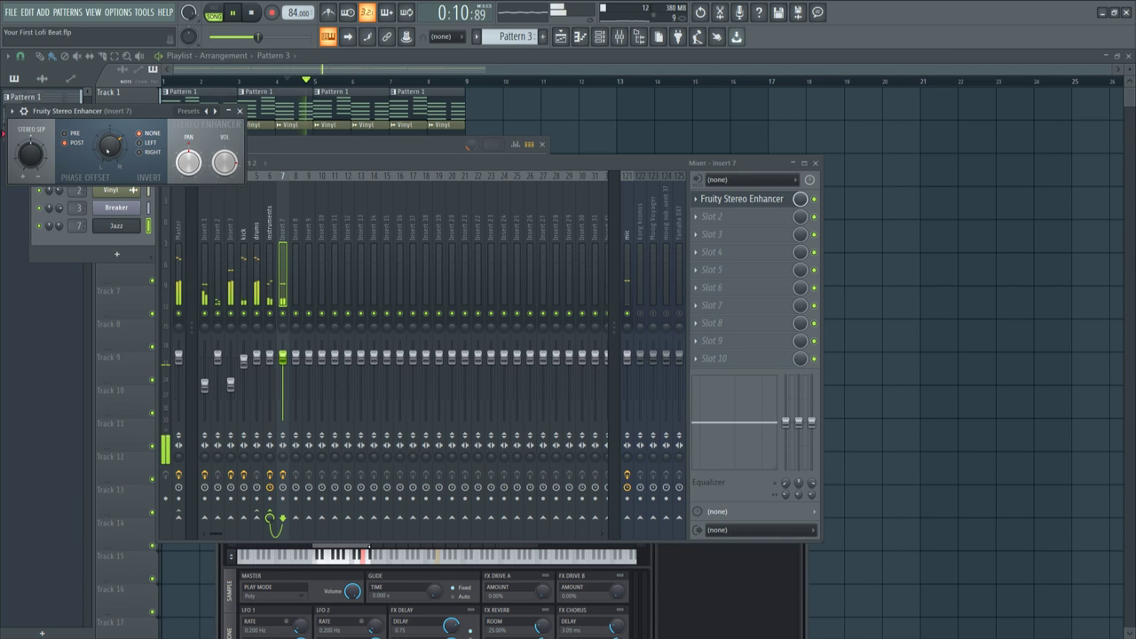
key(space)
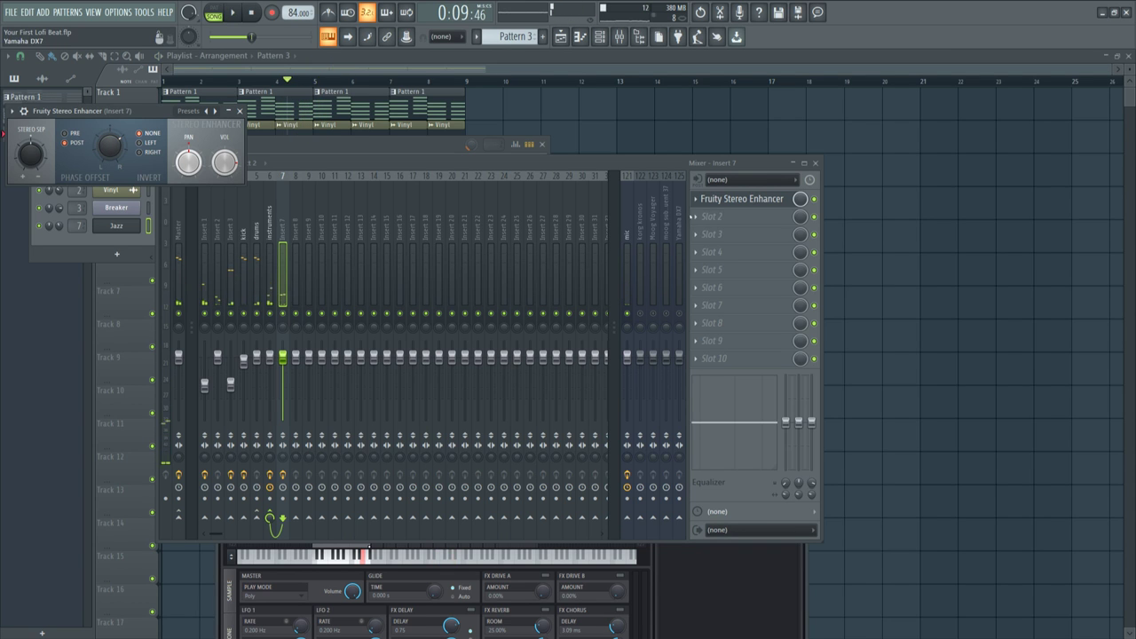
- Add Fruity Delay 3 to Insert 7's second slot, with the Ping pong delay model and a 22.1% delay time R/L pan
click(720, 221)
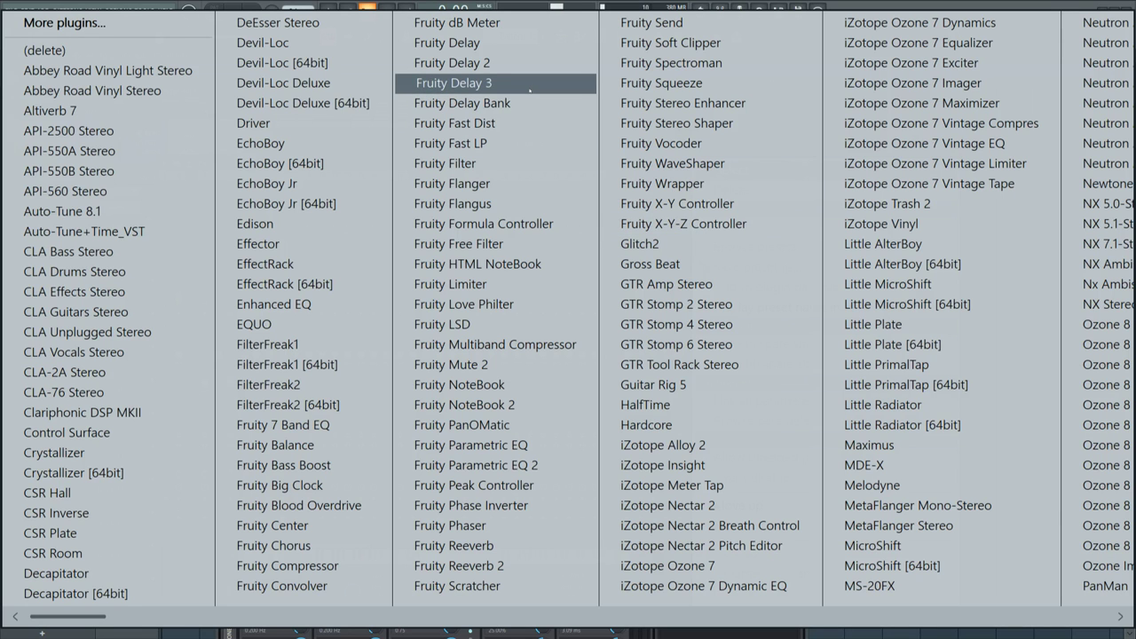
click(530, 88)
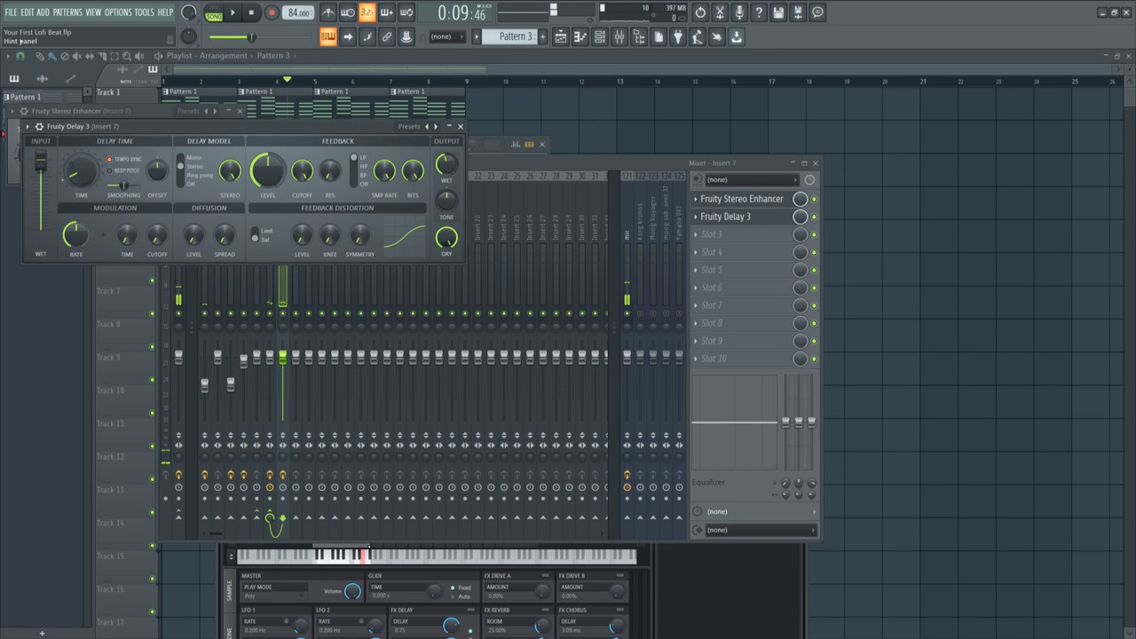
key(space)
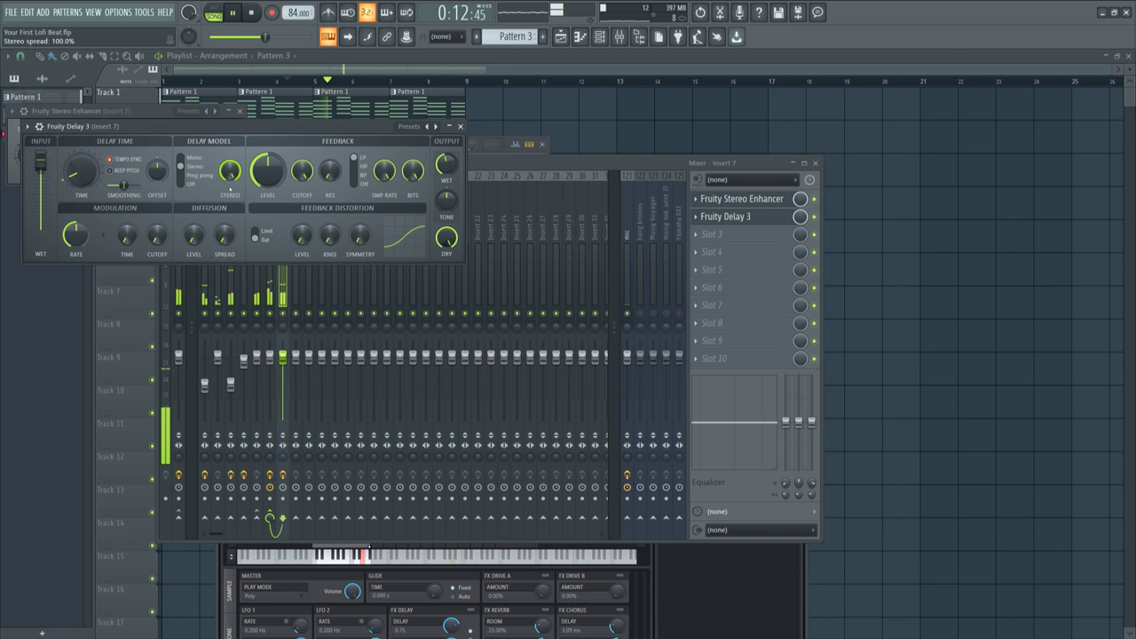
key(space)
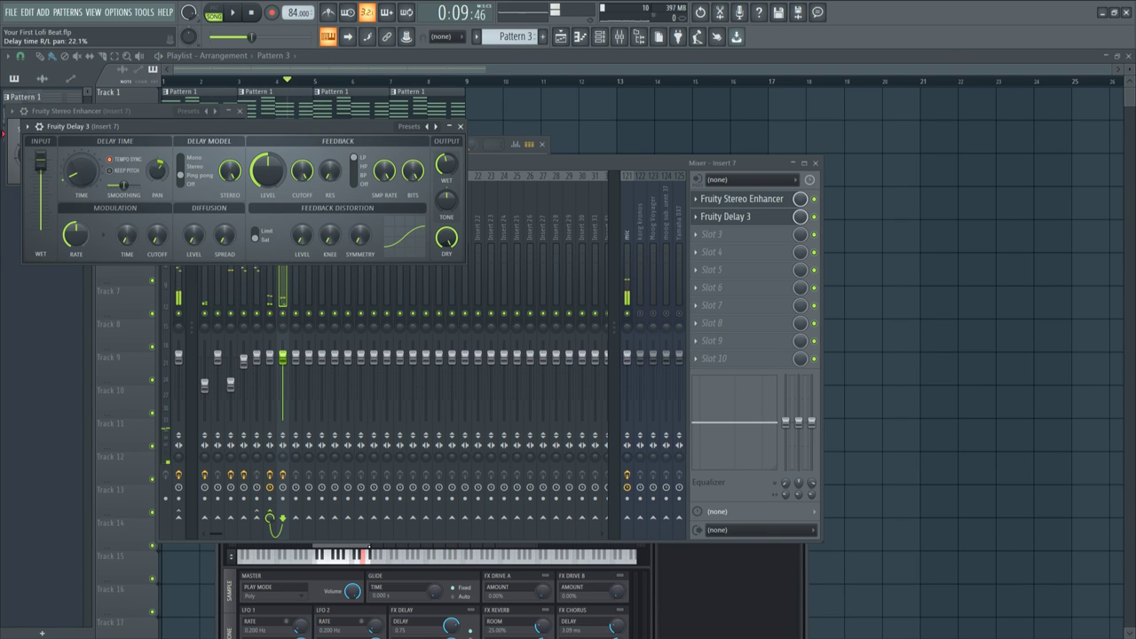
- Set Fruity Delay 3's feedback cutoff to about 6338 Hz on Insert 7, audition the guitar in the beat and close the plugin
key(space)
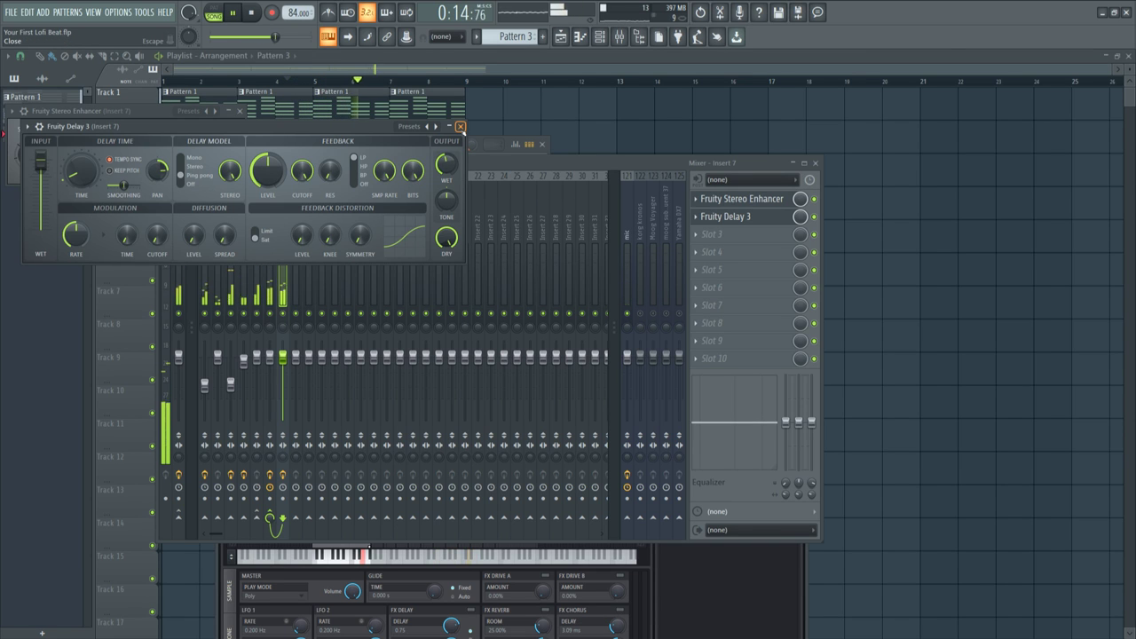
key(space)
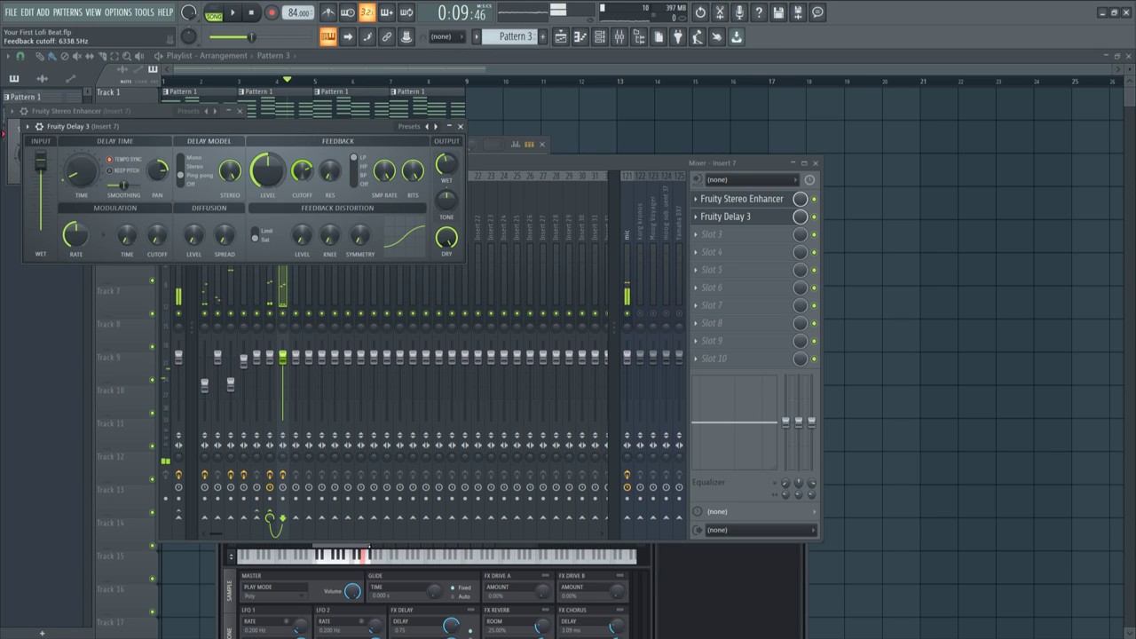
key(space)
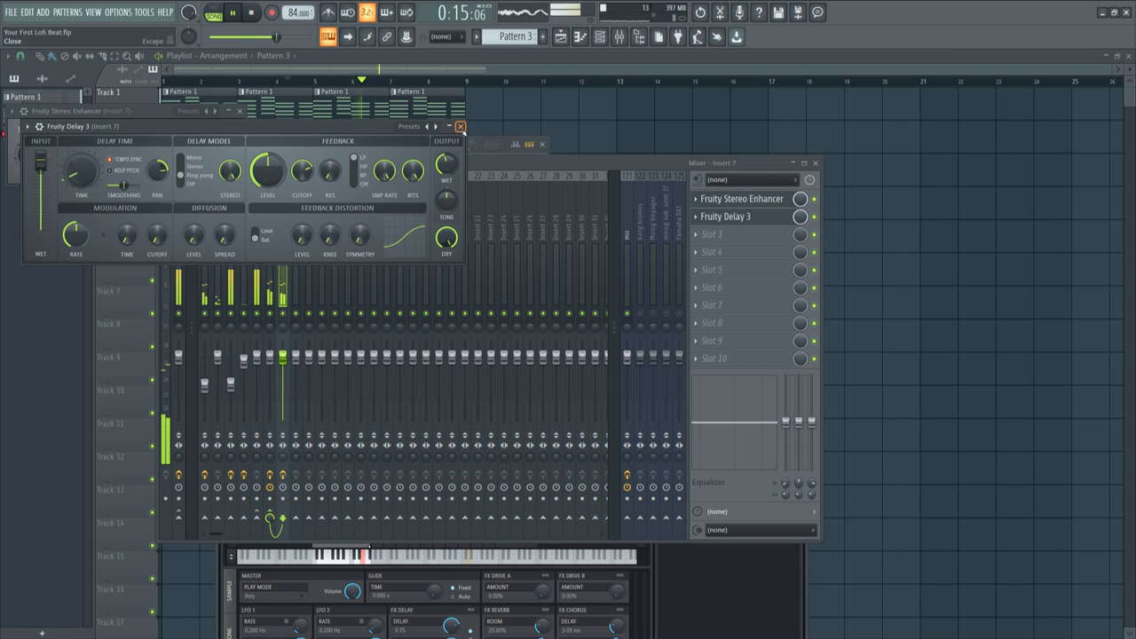
click(460, 126)
key(space)
- Add Fruity Reeverb 2 to Insert 7's third slot, raise its wet level and set the decay time to 5.7 sec during playback
click(705, 235)
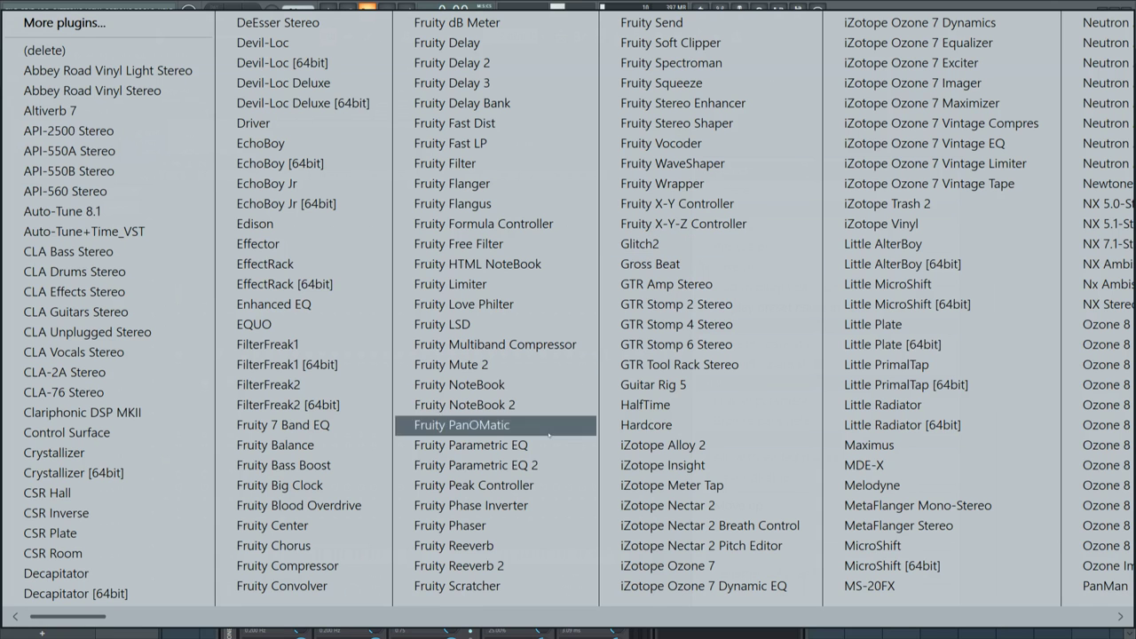
click(491, 566)
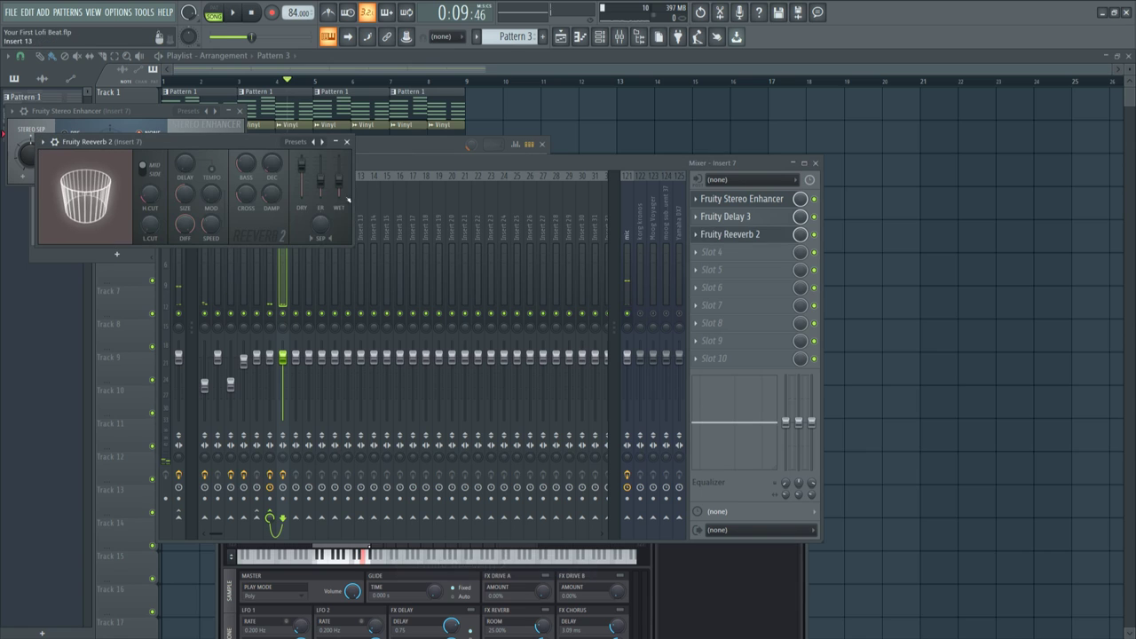
key(space)
drag(341, 186, 341, 179)
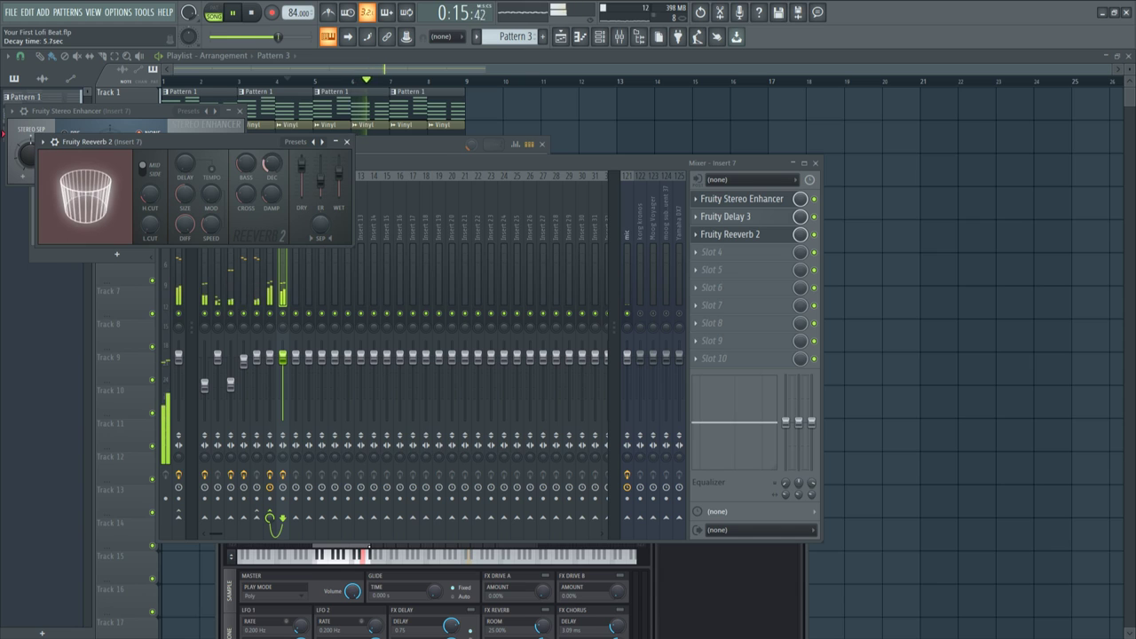
click(347, 142)
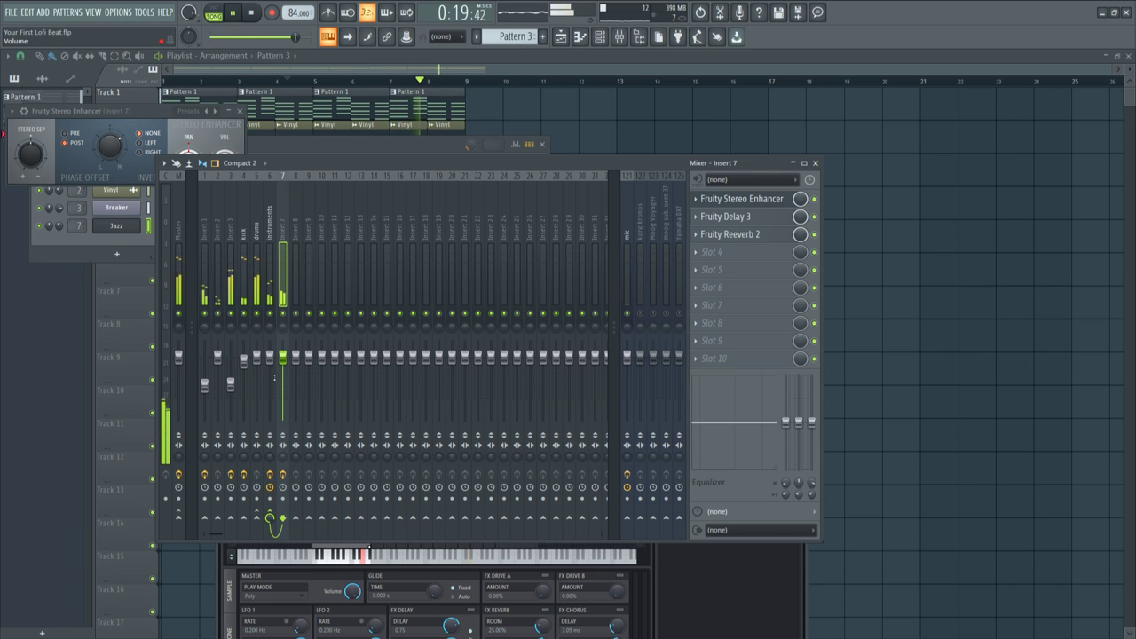
- Examine the instruments bus's Fruity Limiter sidechain response during playback, close it and return to the channel rack
click(270, 232)
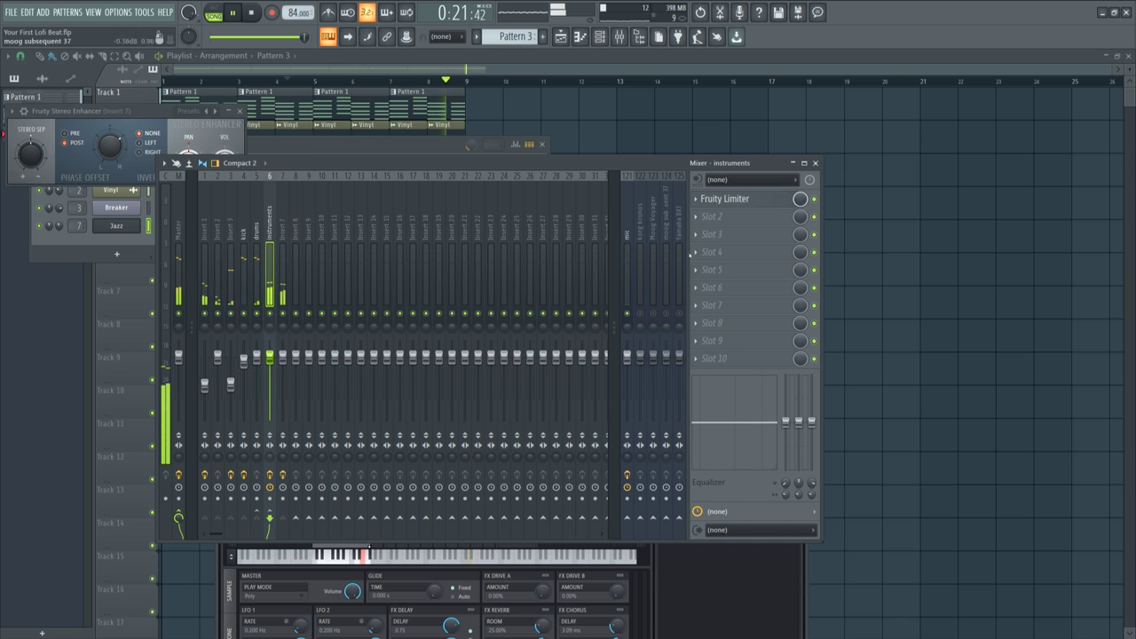
click(724, 198)
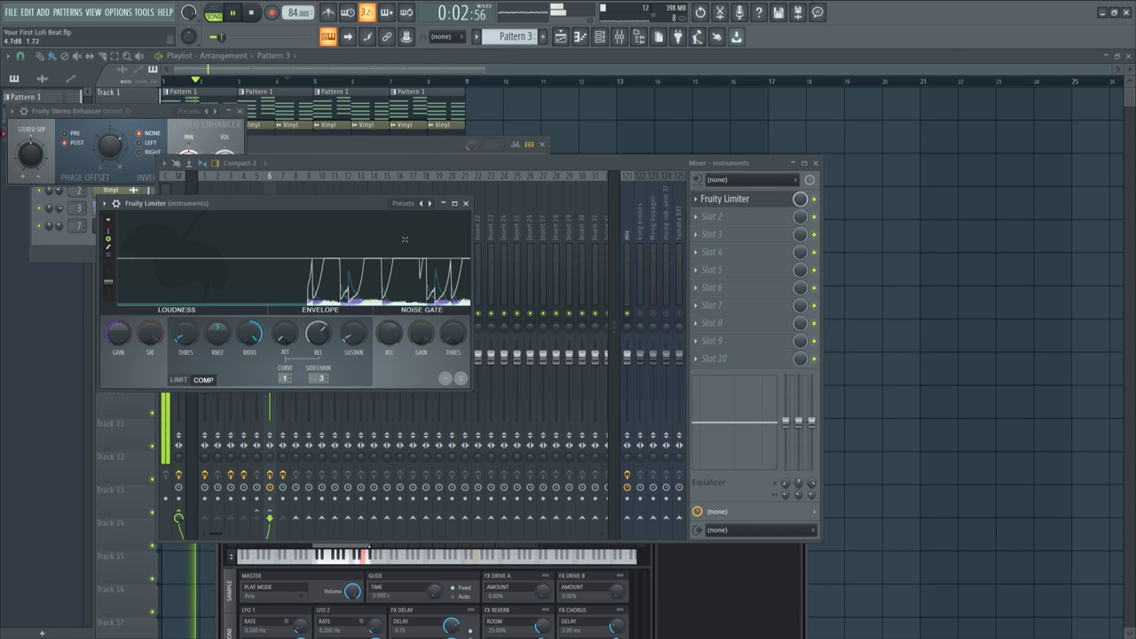
click(466, 204)
click(374, 149)
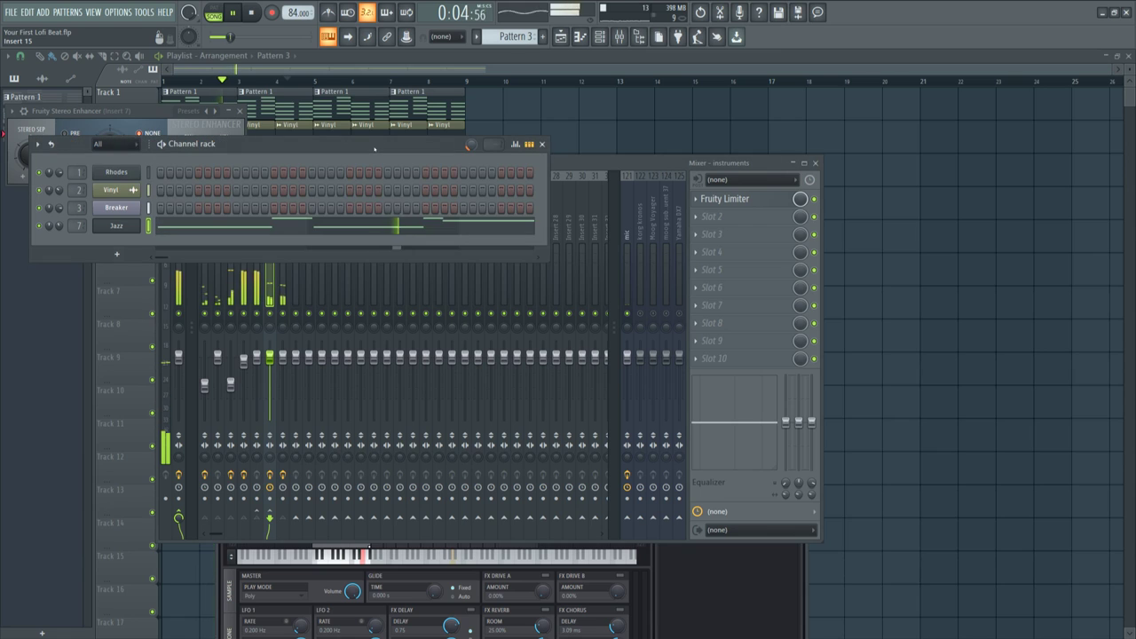
- Open Breaker in Slicex, shorten articulator 2's volume envelope decay and audition the first snare slice
click(129, 208)
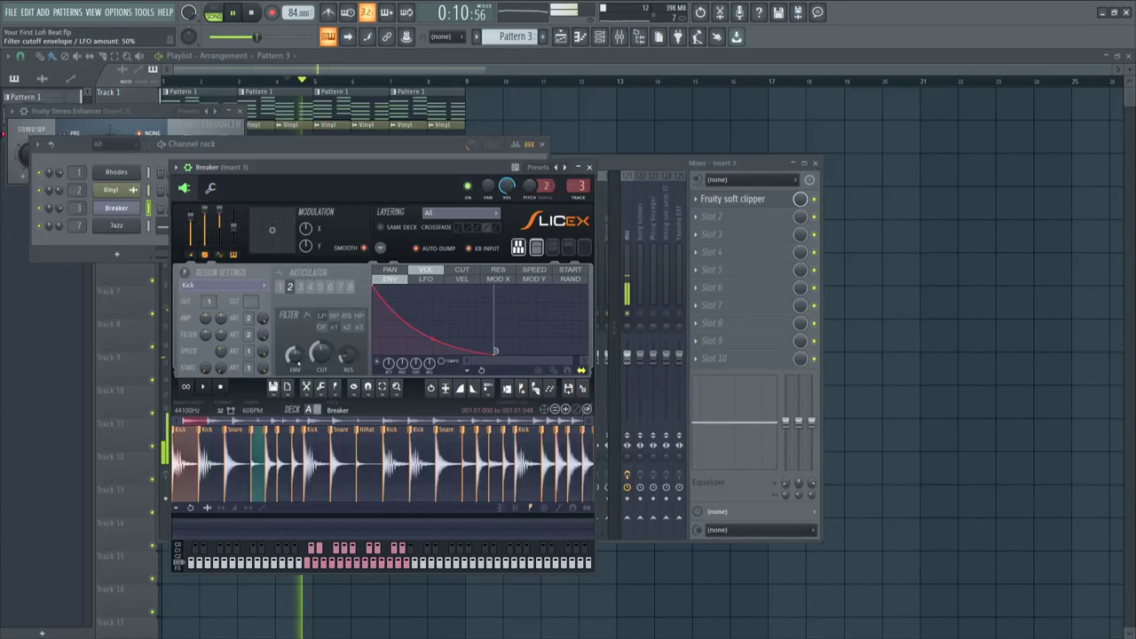
click(237, 432)
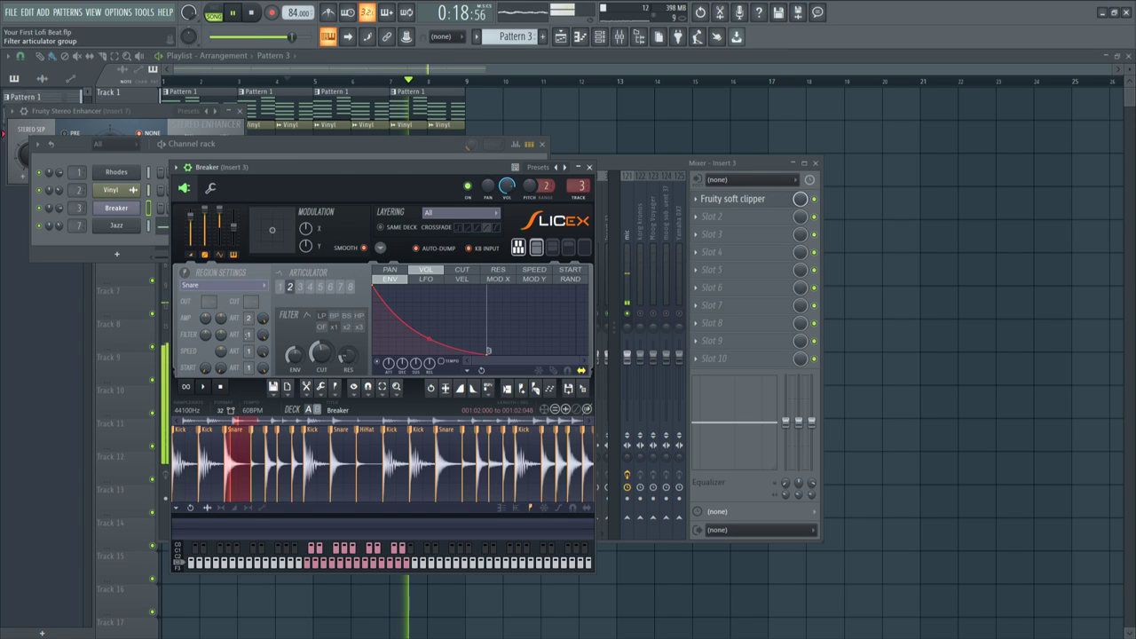
key(space)
click(242, 433)
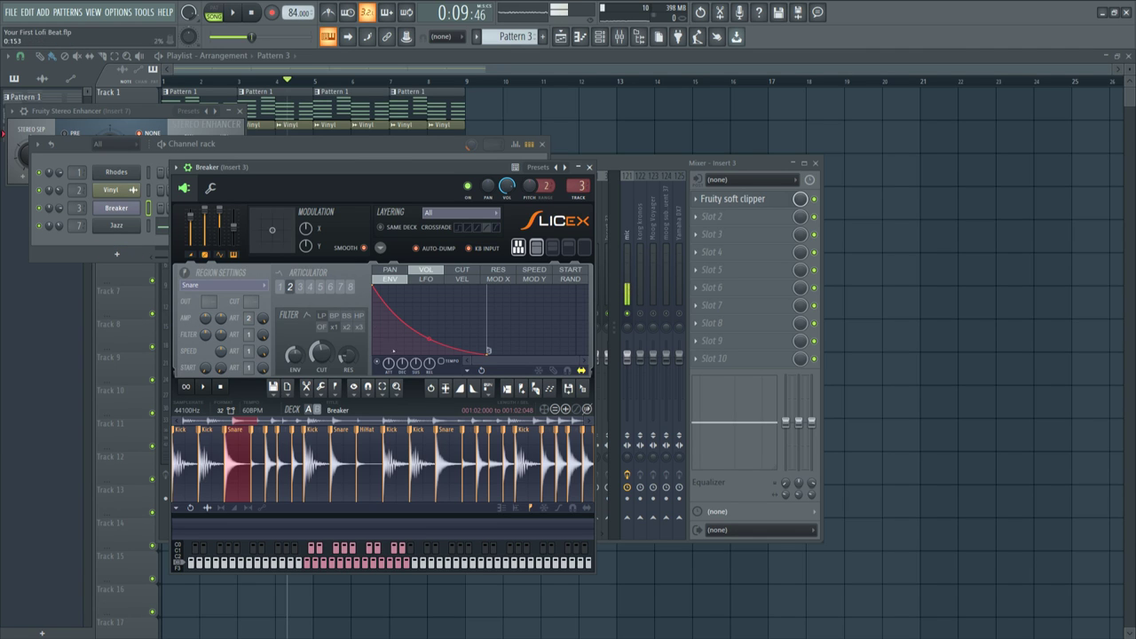
click(132, 241)
key(space)
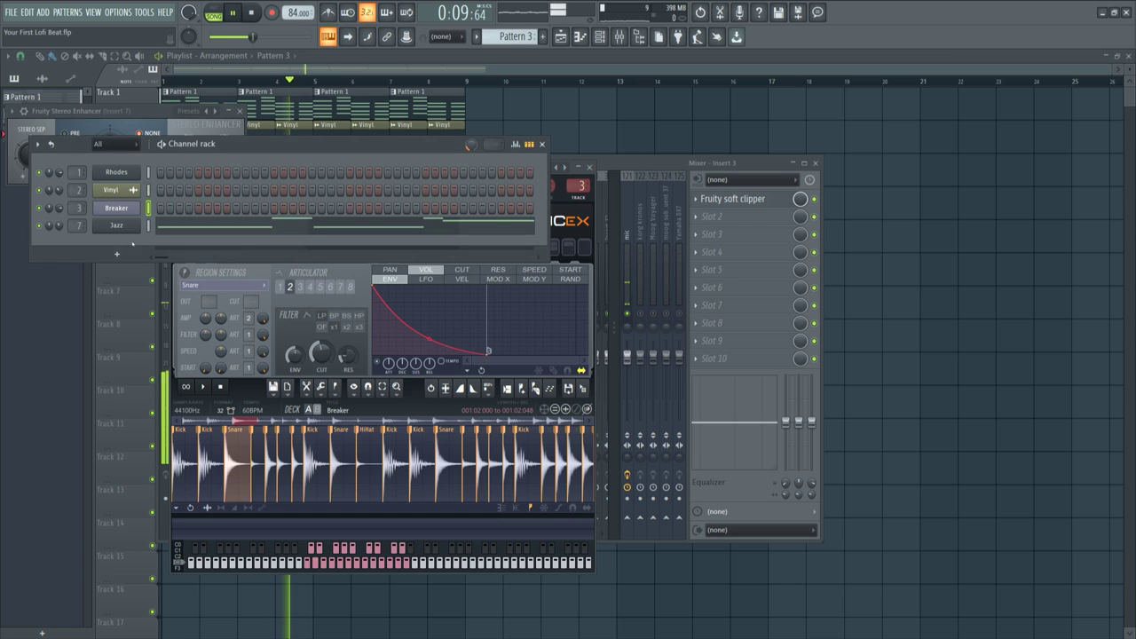
- Close all open windows, reopen the channel rack, stop playback and show the Jazz channel's DirectWave window
key(F12)
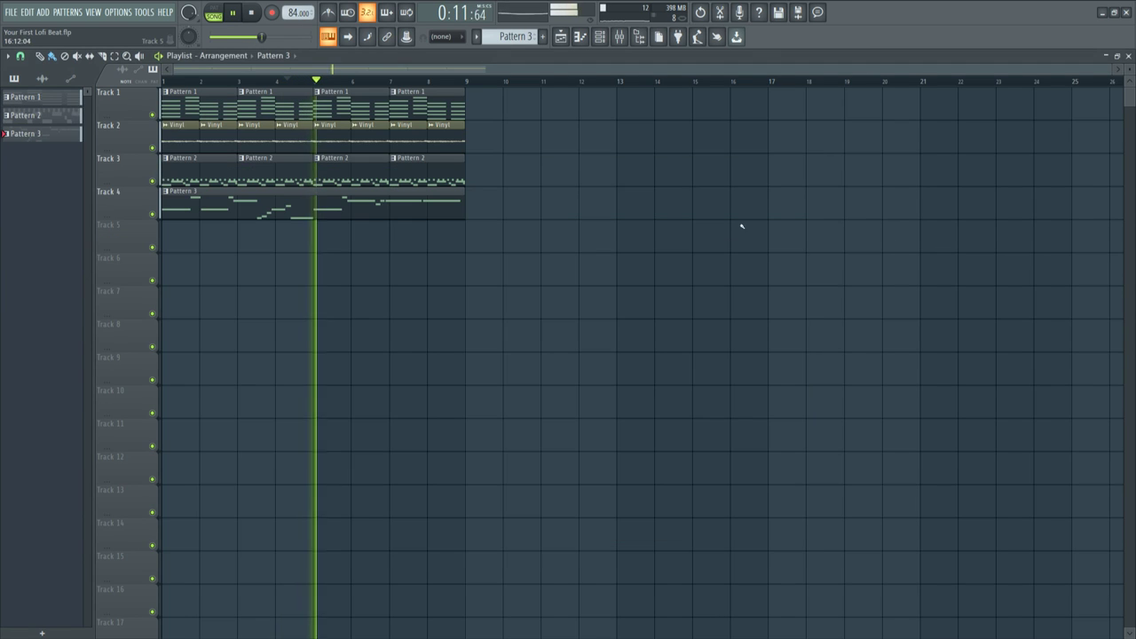
key(F6)
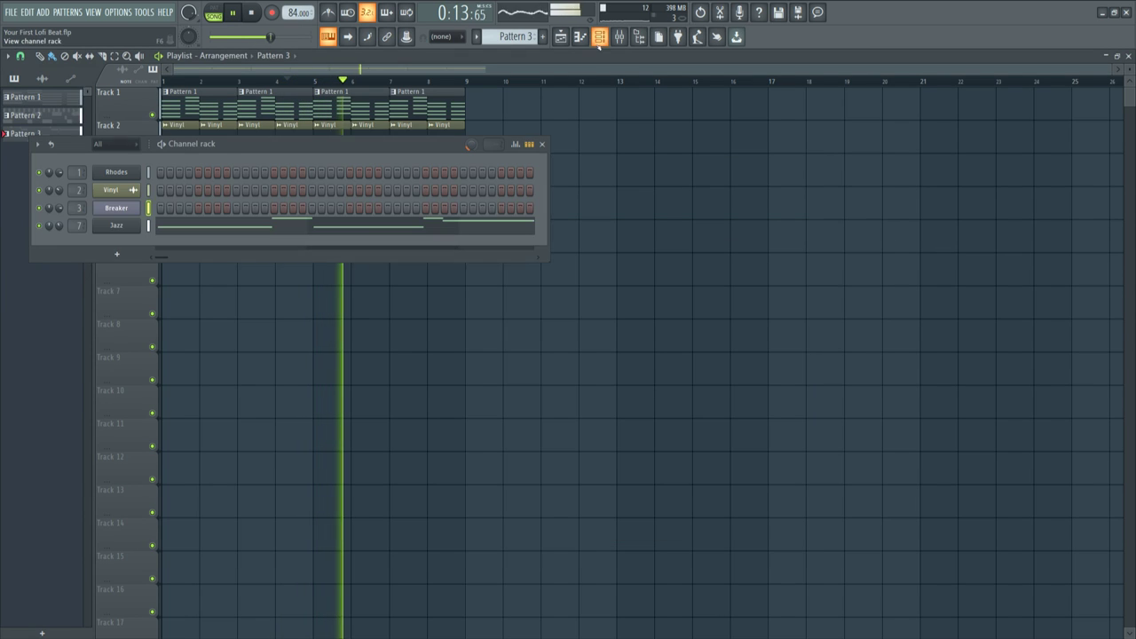
key(space)
click(131, 227)
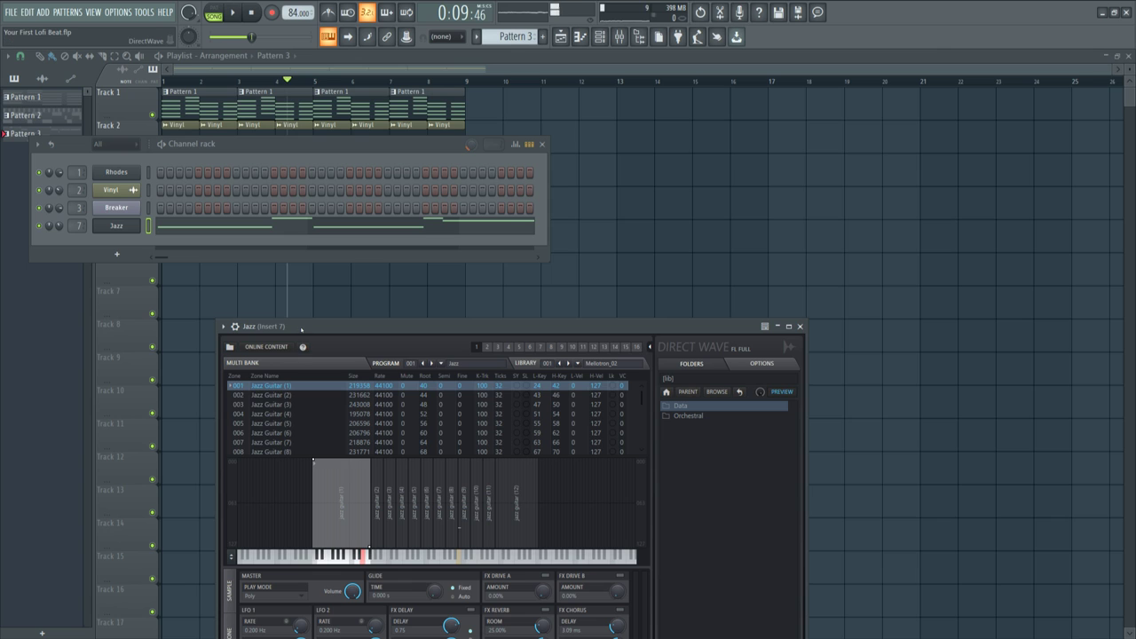
drag(302, 328, 259, 256)
- Check Breaker's snare slice in Slicex while playing the beat, and close Slicex and the channel rack
click(127, 207)
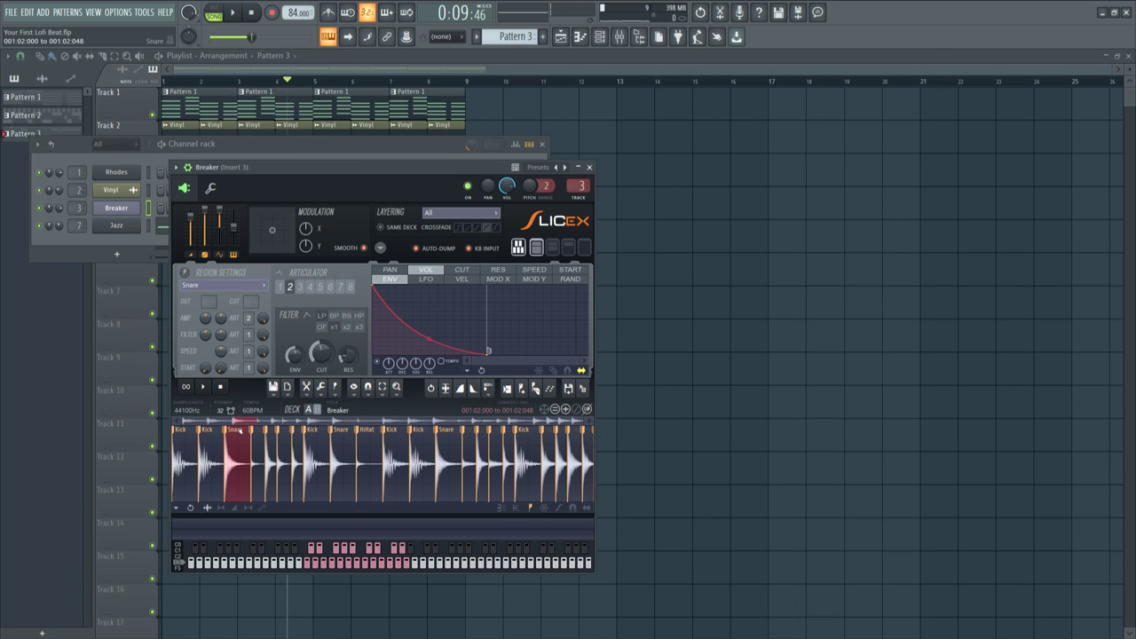
key(space)
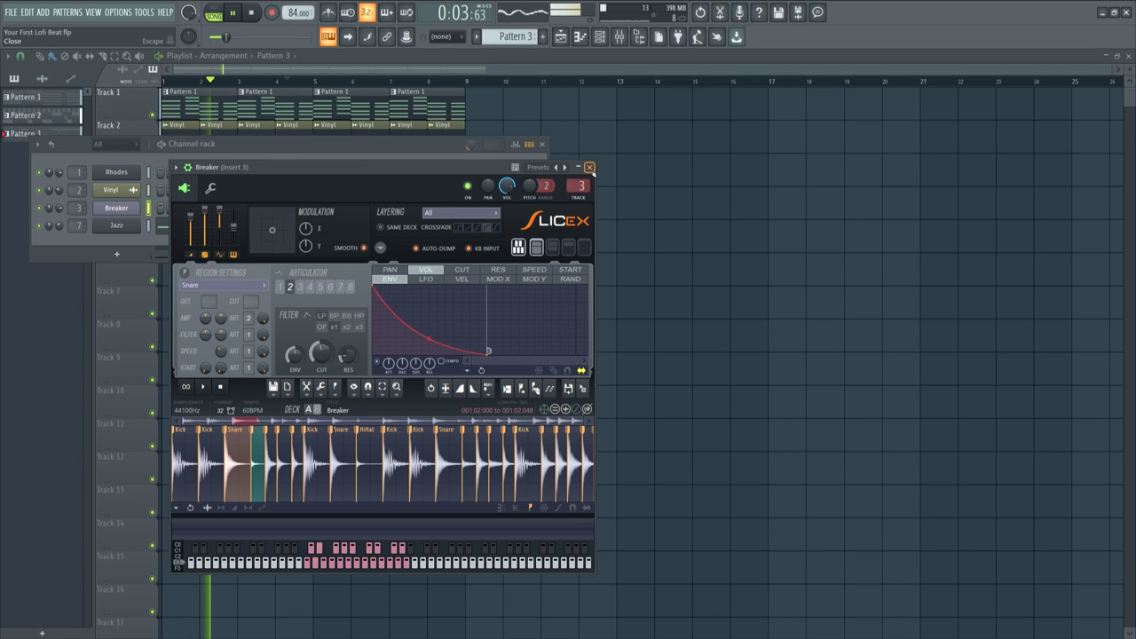
click(589, 167)
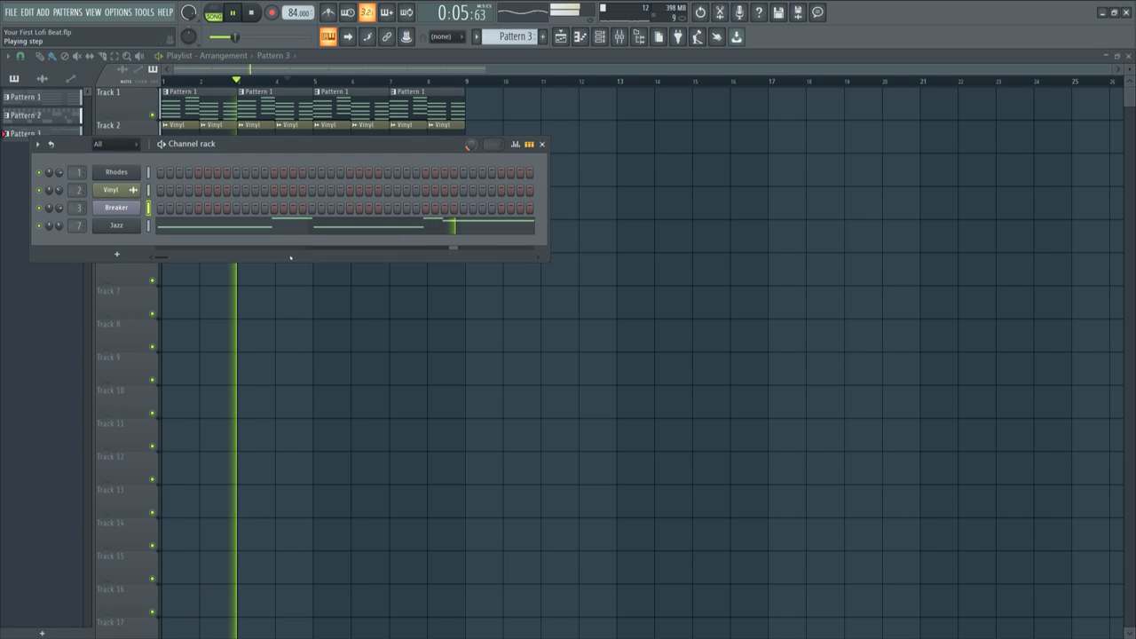
key(F6)
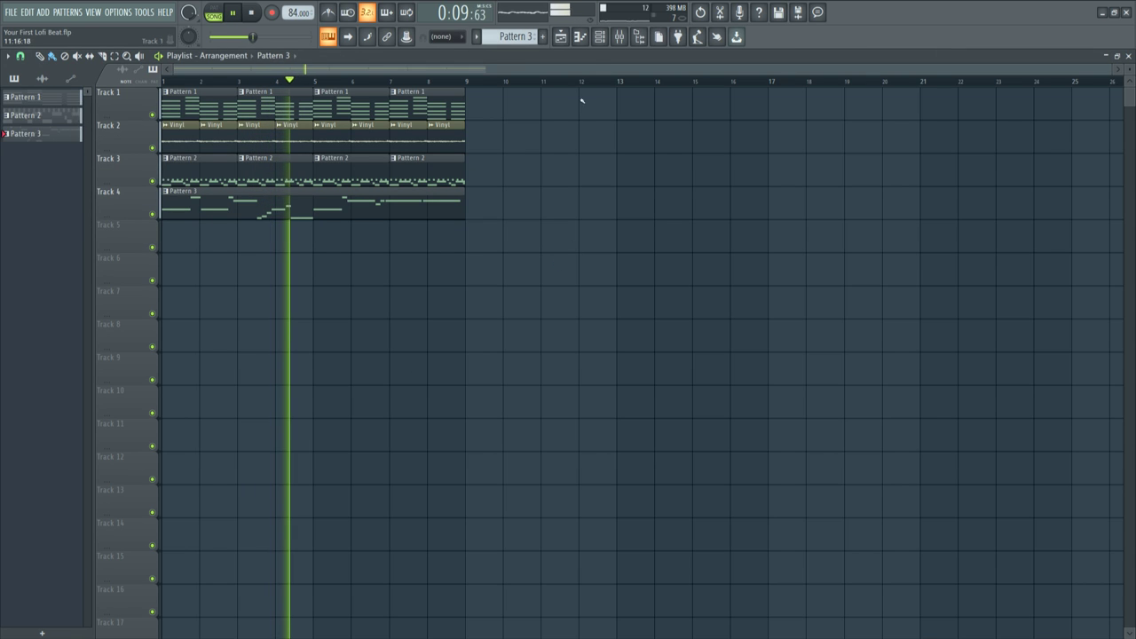
key(space)
- Create Pattern 4, add a 3x Osc channel to the channel rack and set oscillator 3's mix level to 0%
click(600, 36)
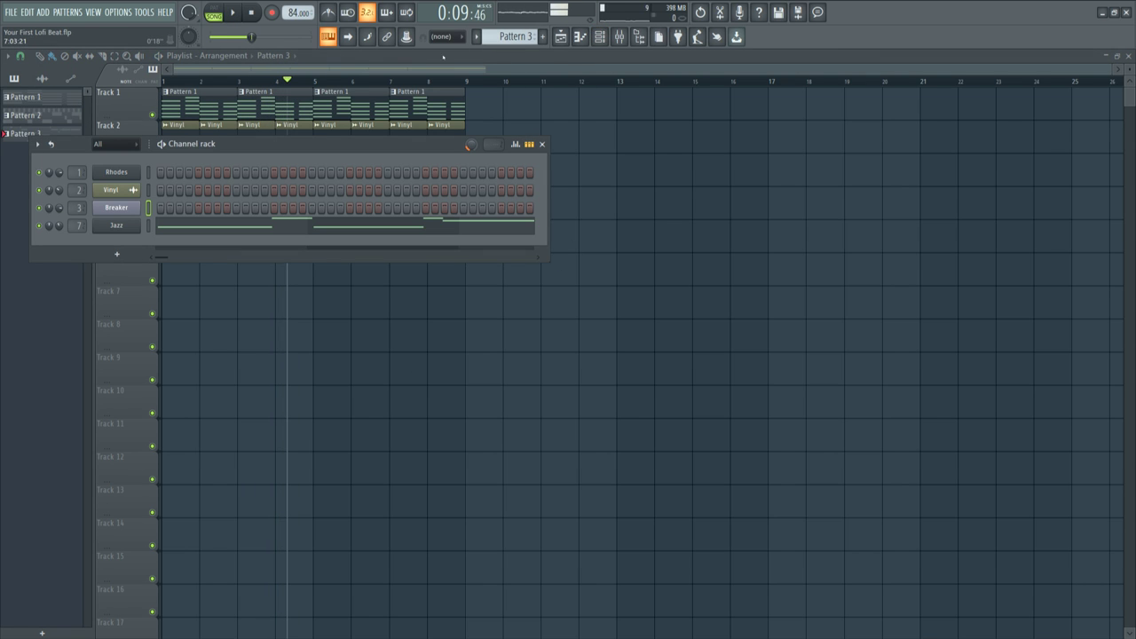
key(F4)
click(121, 254)
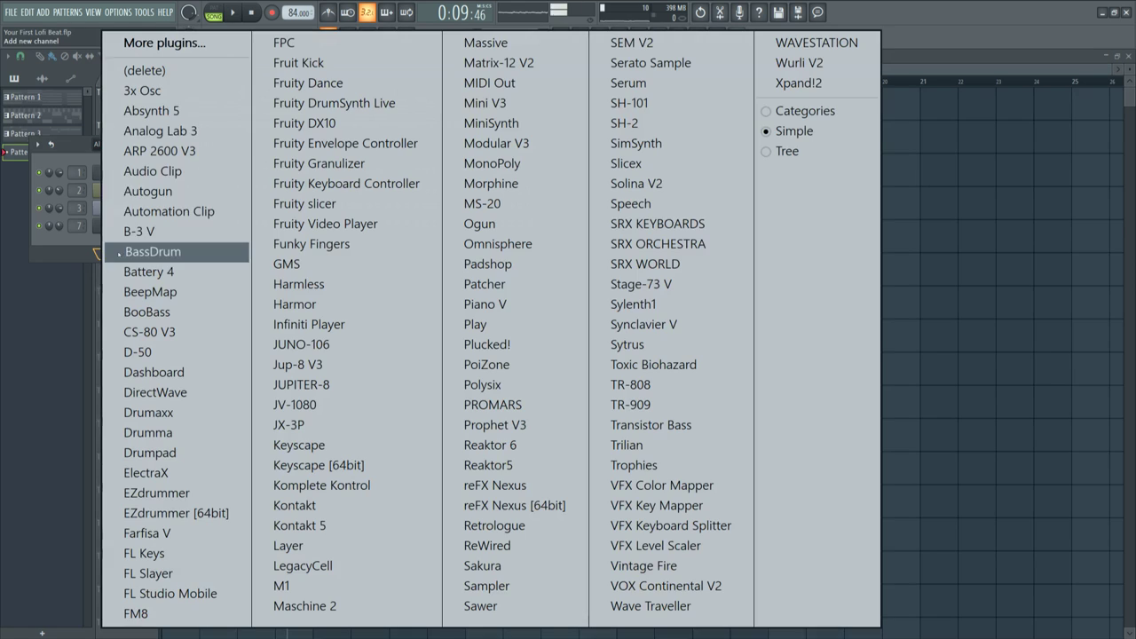
click(175, 93)
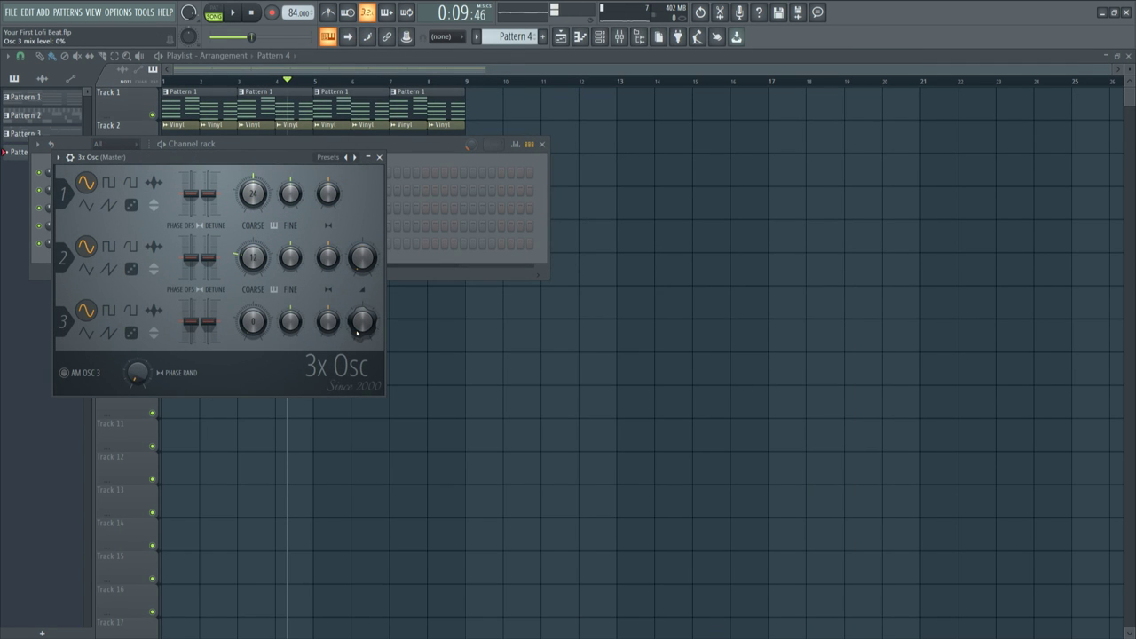
- Set the 3x Osc to mono with cut group 4 by 4, route it to mixer track 8 and audition it over the beat
click(71, 158)
click(145, 178)
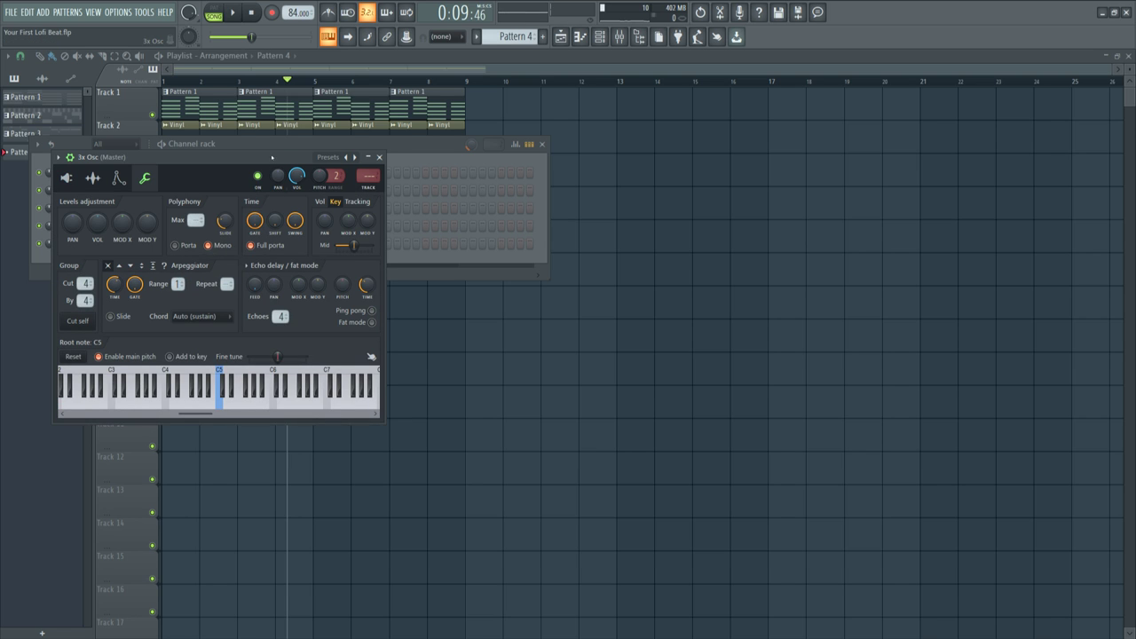
drag(271, 157, 520, 212)
drag(78, 243, 78, 235)
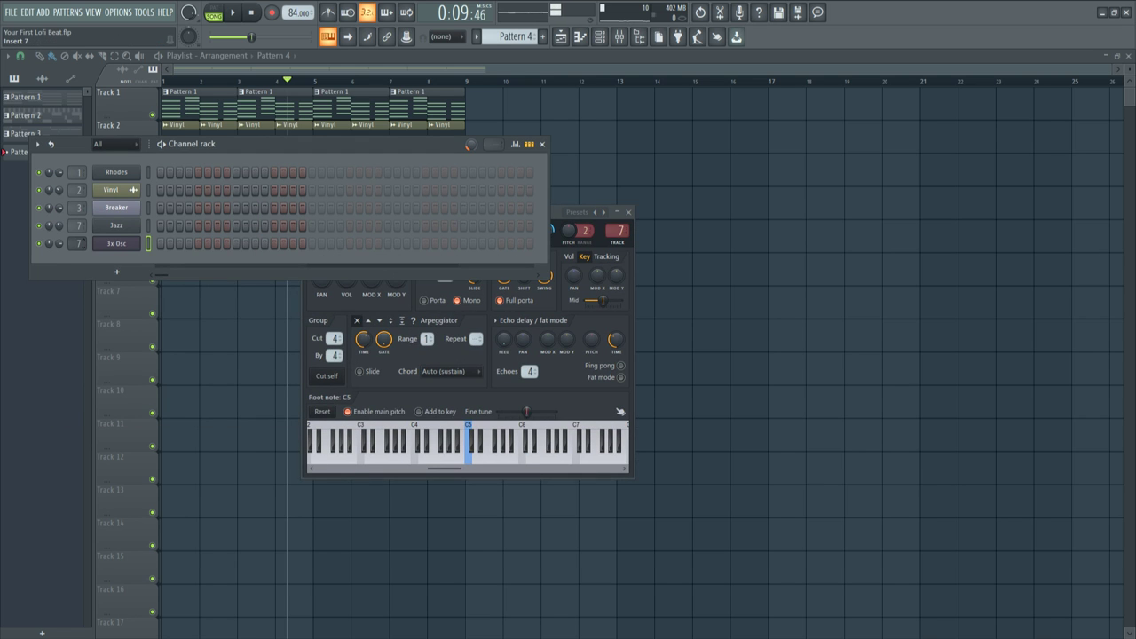
key(space)
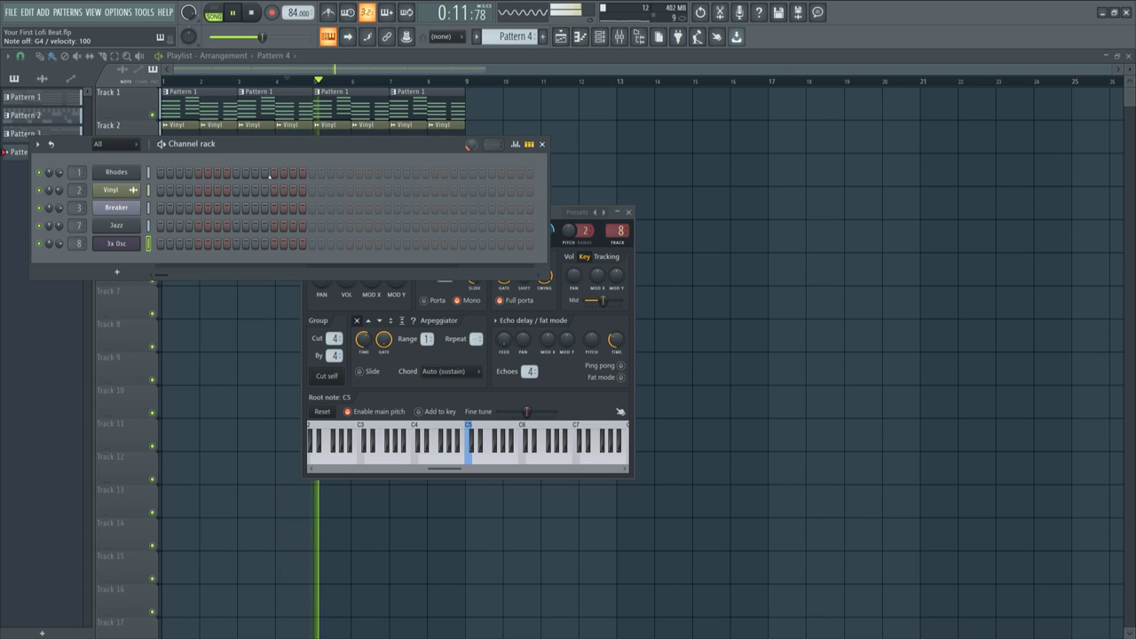
key(space)
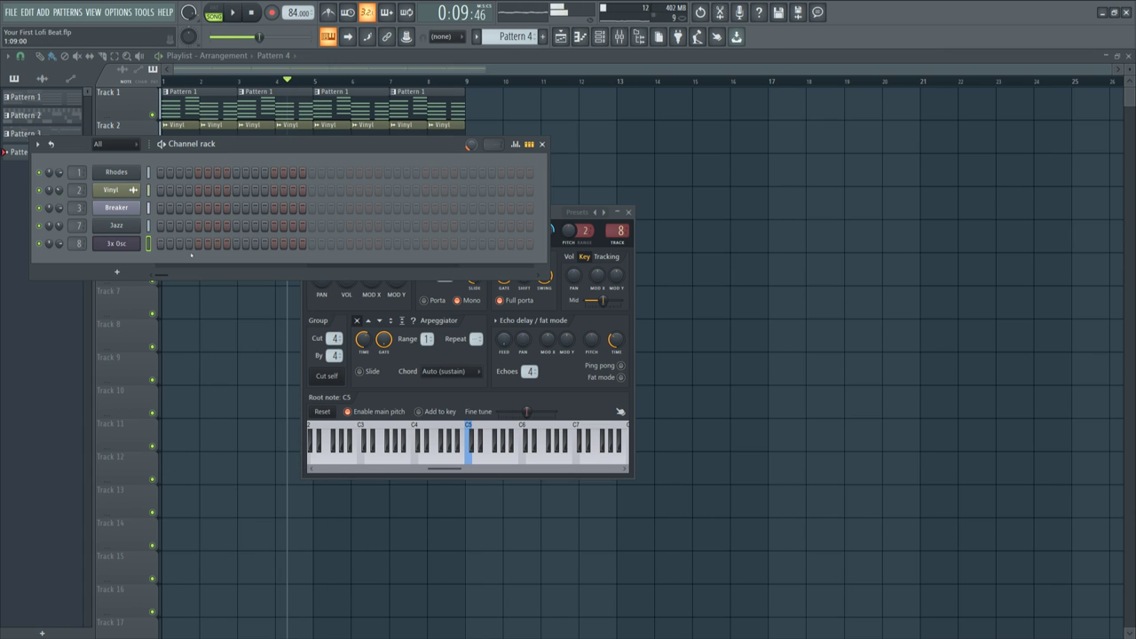
- Record notes and automation from the song start into Pattern 4, playing an eight-bar 3x Osc bass line
click(252, 13)
click(271, 12)
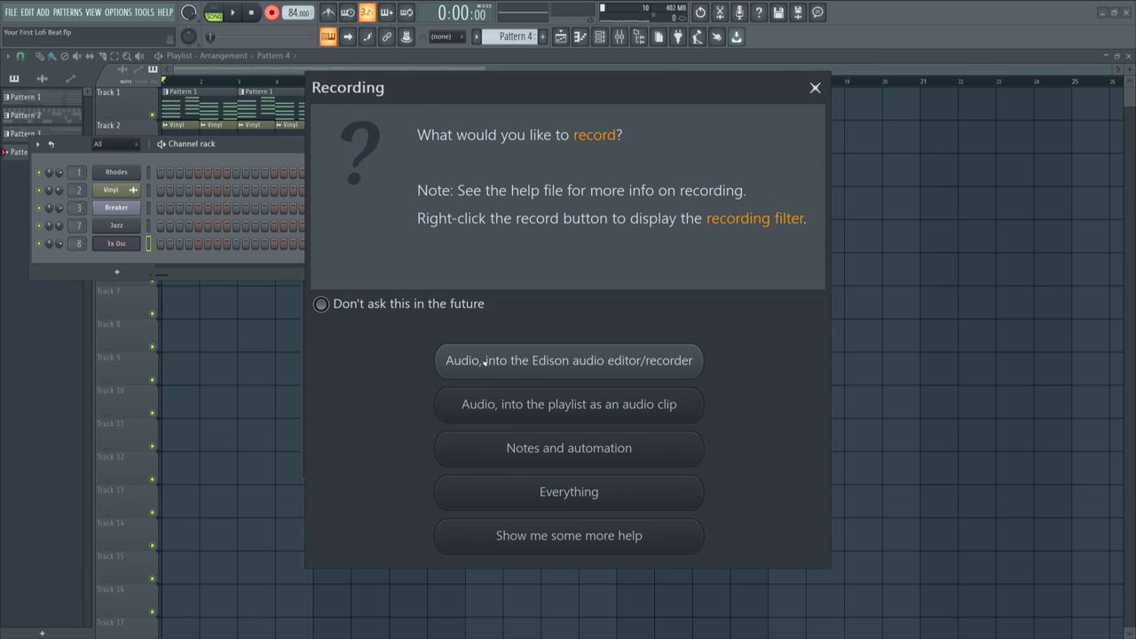
click(516, 449)
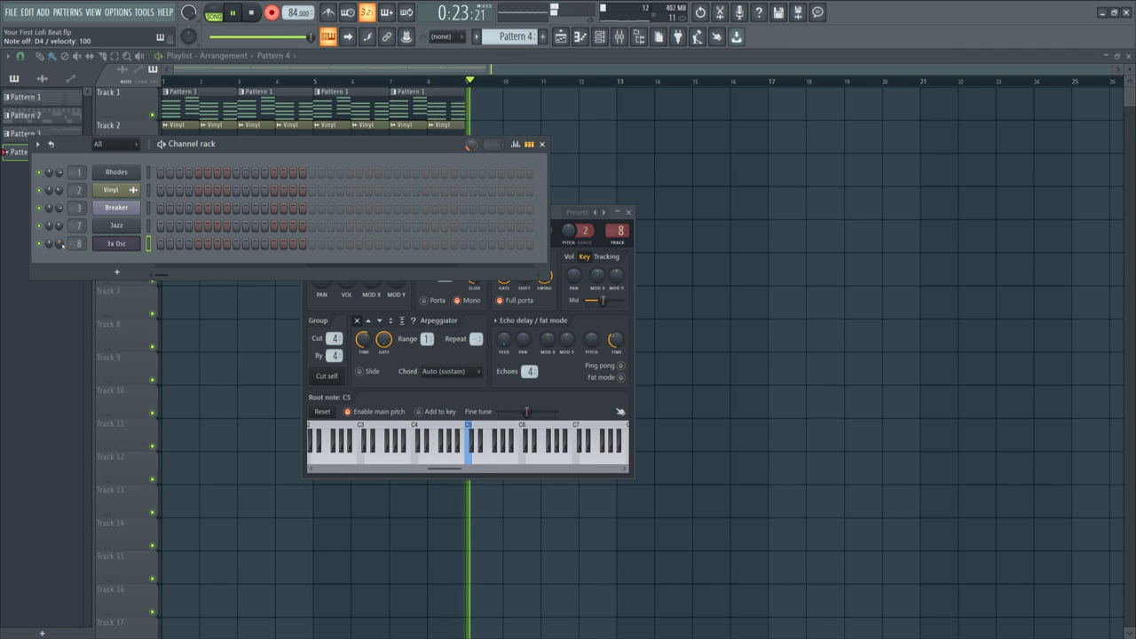
key(space)
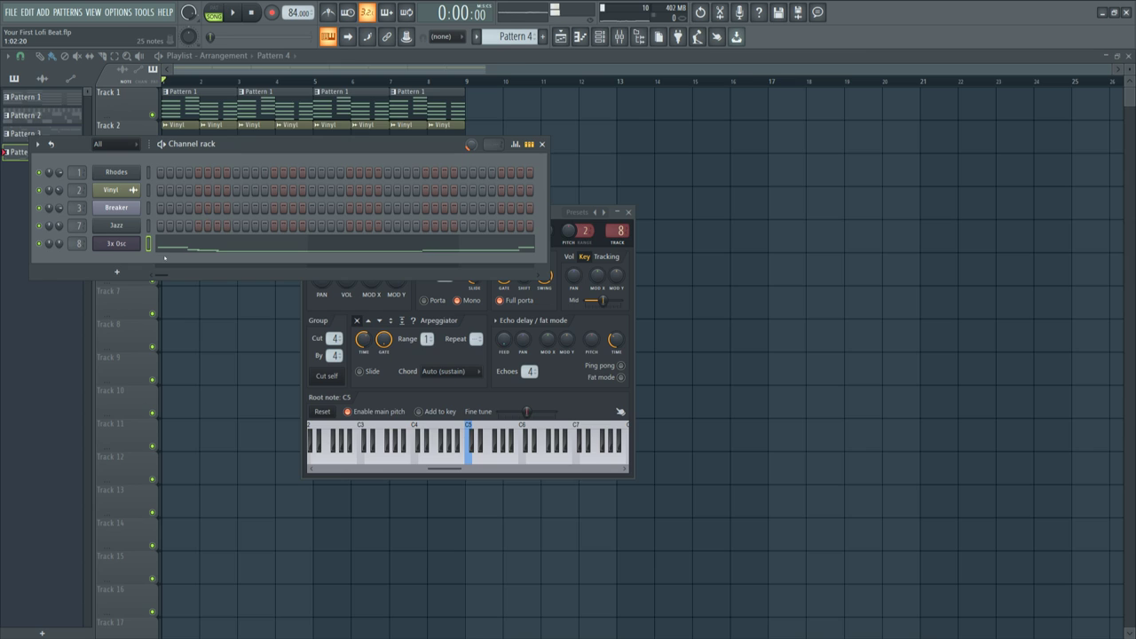
- Transpose all recorded 3x Osc notes down two octaves in the piano roll and audition the bass line
click(169, 251)
scroll(259, 77, down, 1)
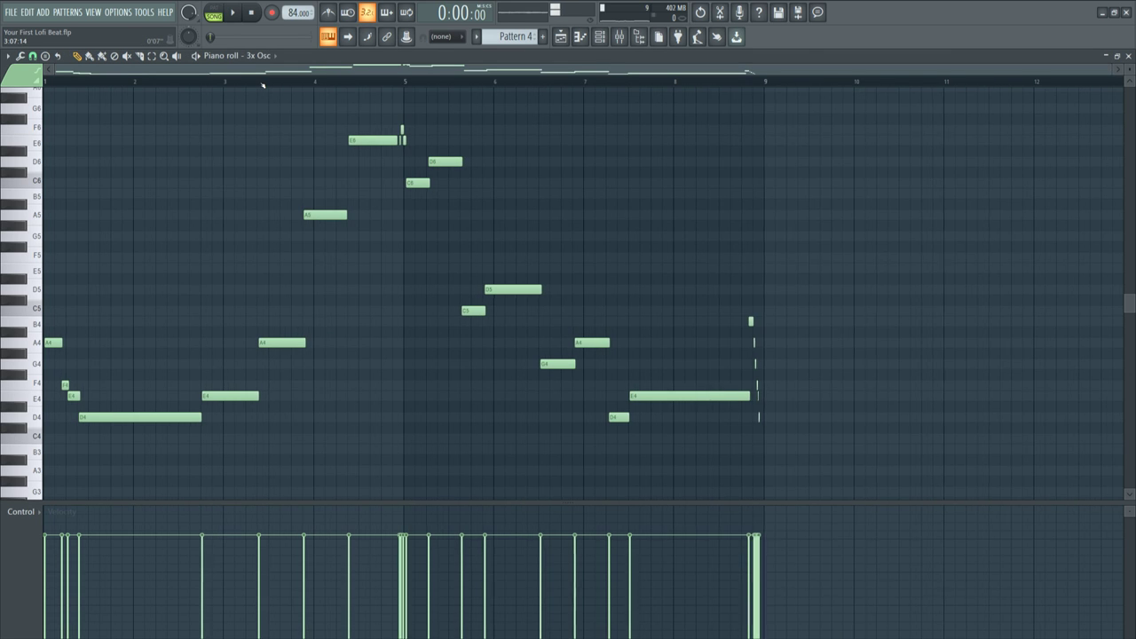
key(ctrl+Down)
key(ctrl+Down)
key(space)
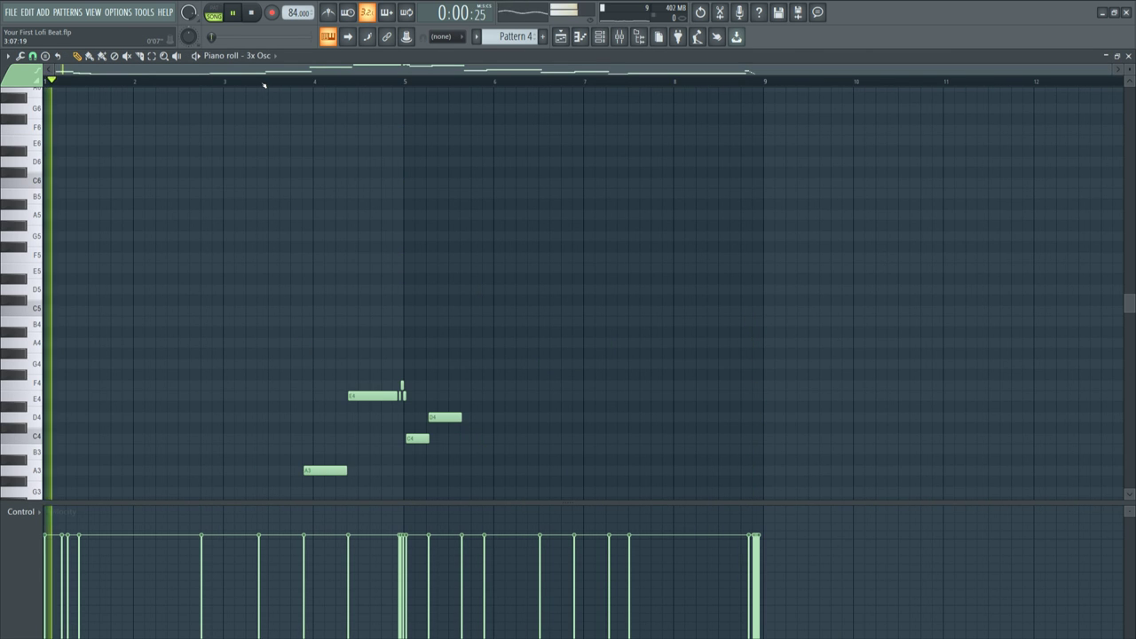
scroll(616, 175, down, 6)
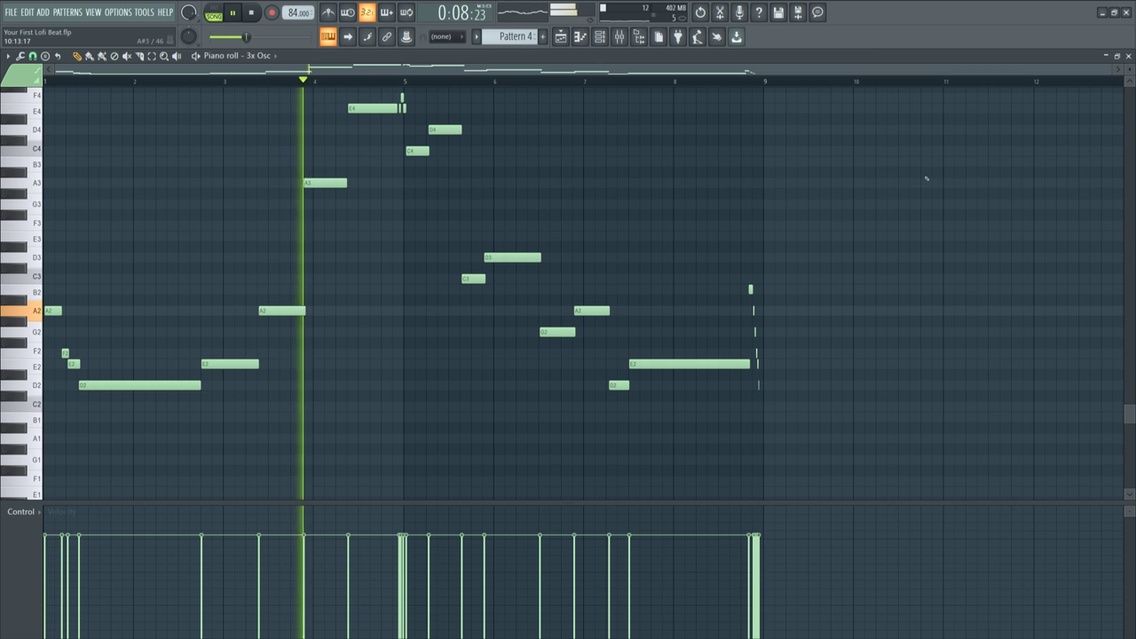
scroll(699, 257, up, 2)
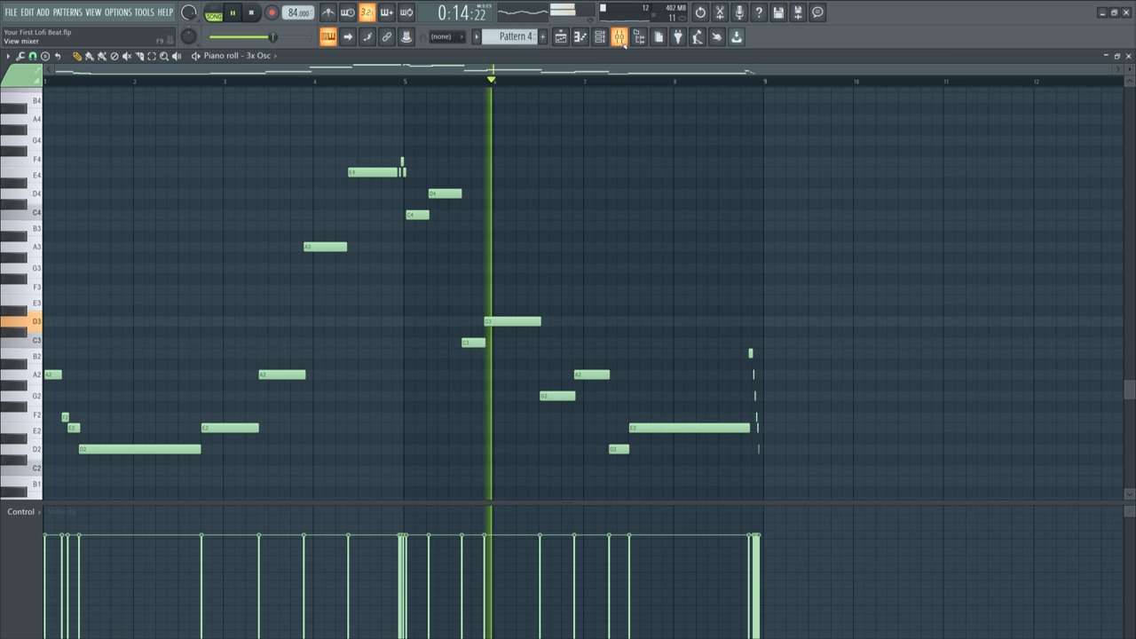
- Lower the volume of the 3x Osc bass on mixer track 8 slightly and audition it against the beat
click(1128, 55)
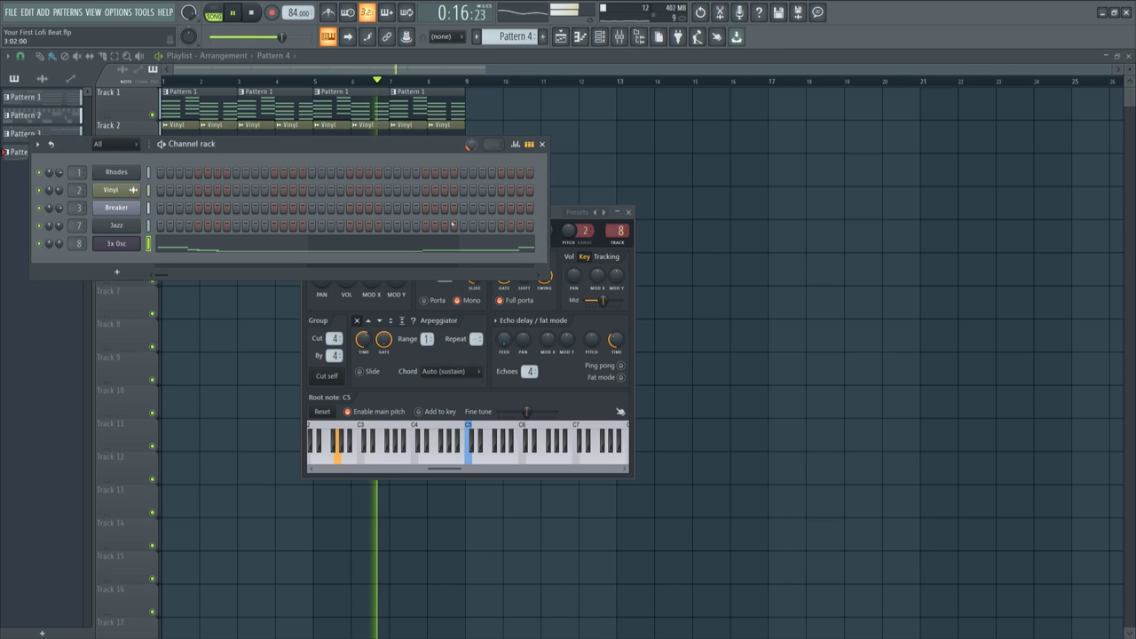
click(621, 39)
key(space)
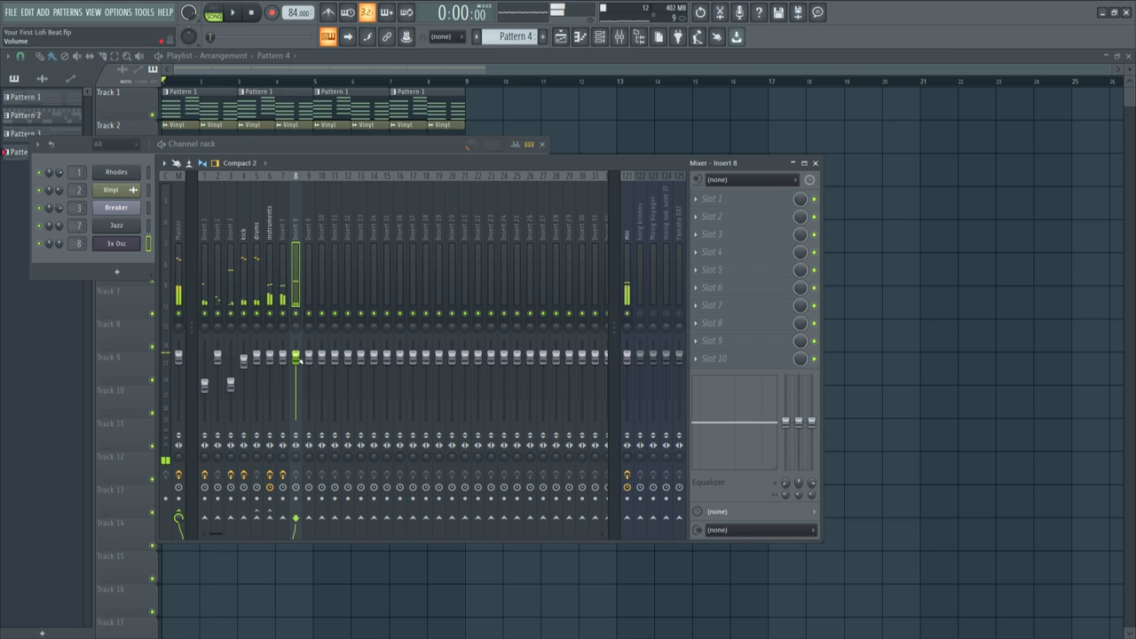
key(space)
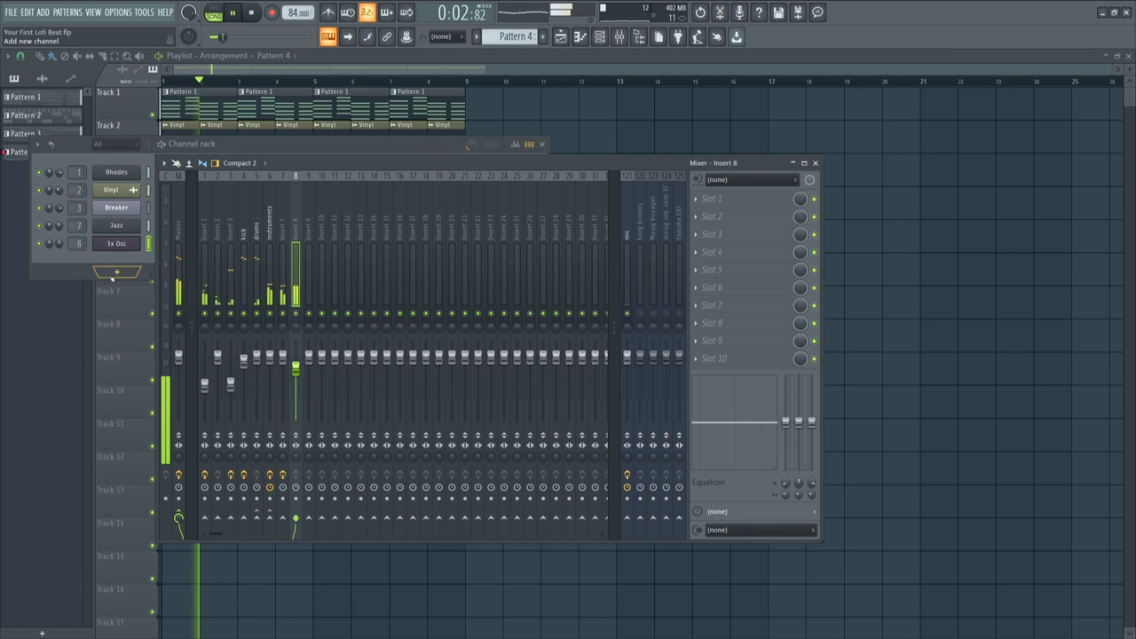
click(127, 260)
key(space)
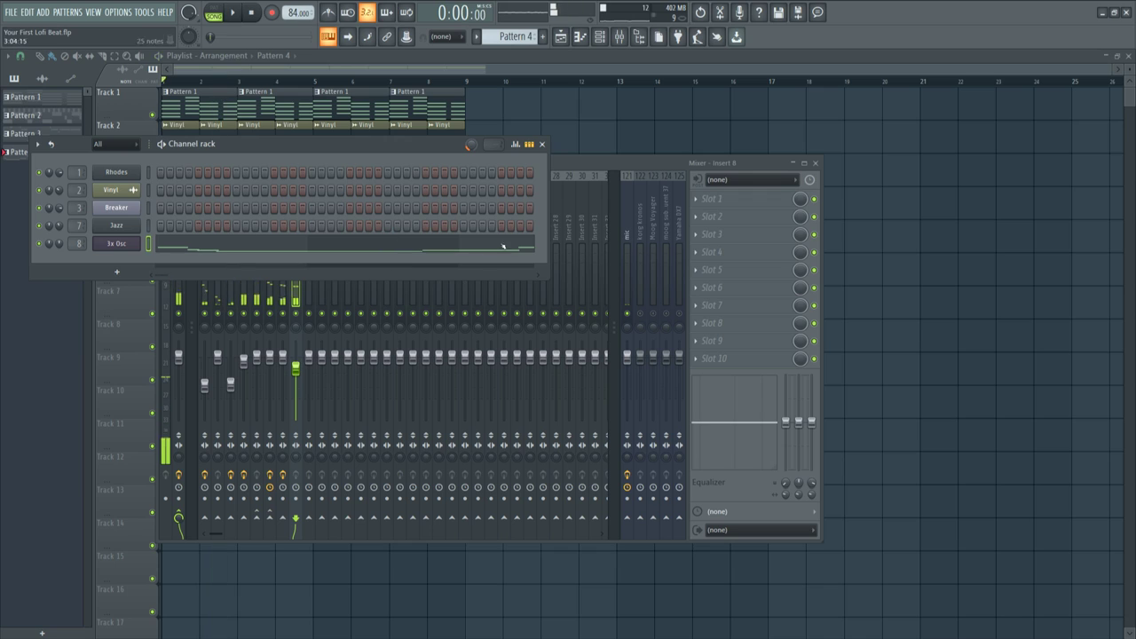
- Add Fruity Parametric EQ 2 to mixer track 8 and set band 7 to a low pass at about 548 Hz during playback
click(573, 161)
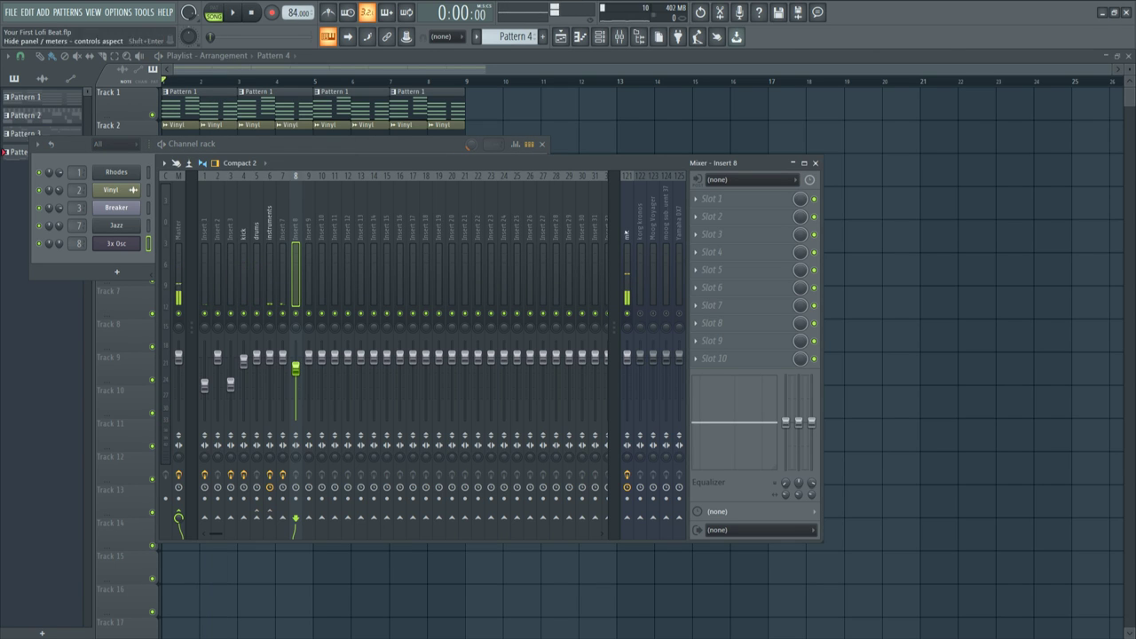
click(728, 206)
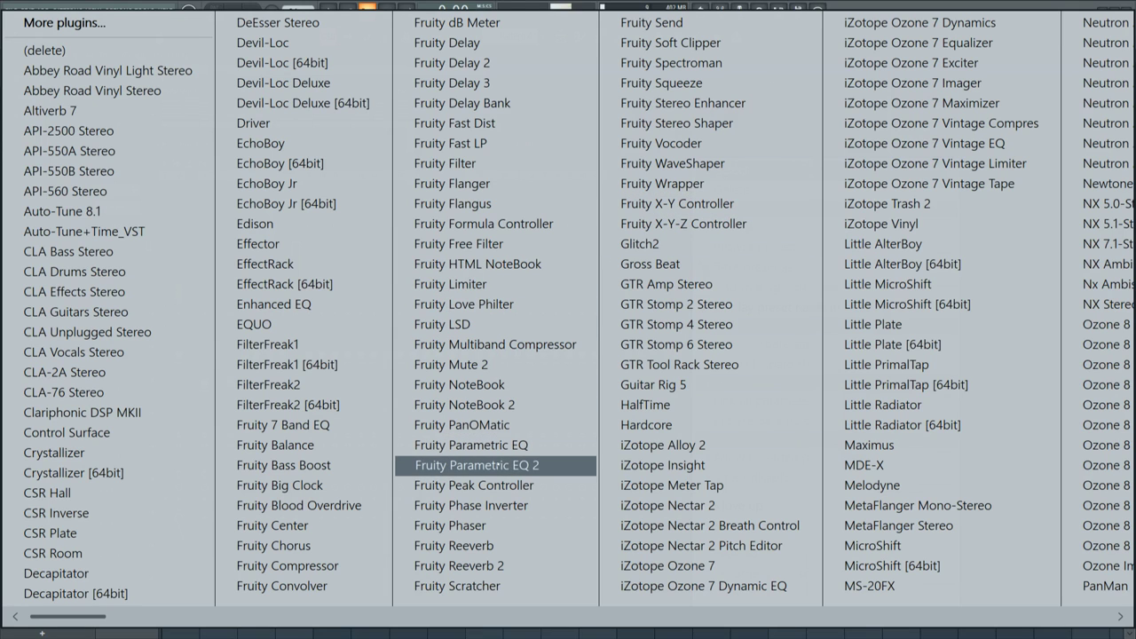
click(498, 467)
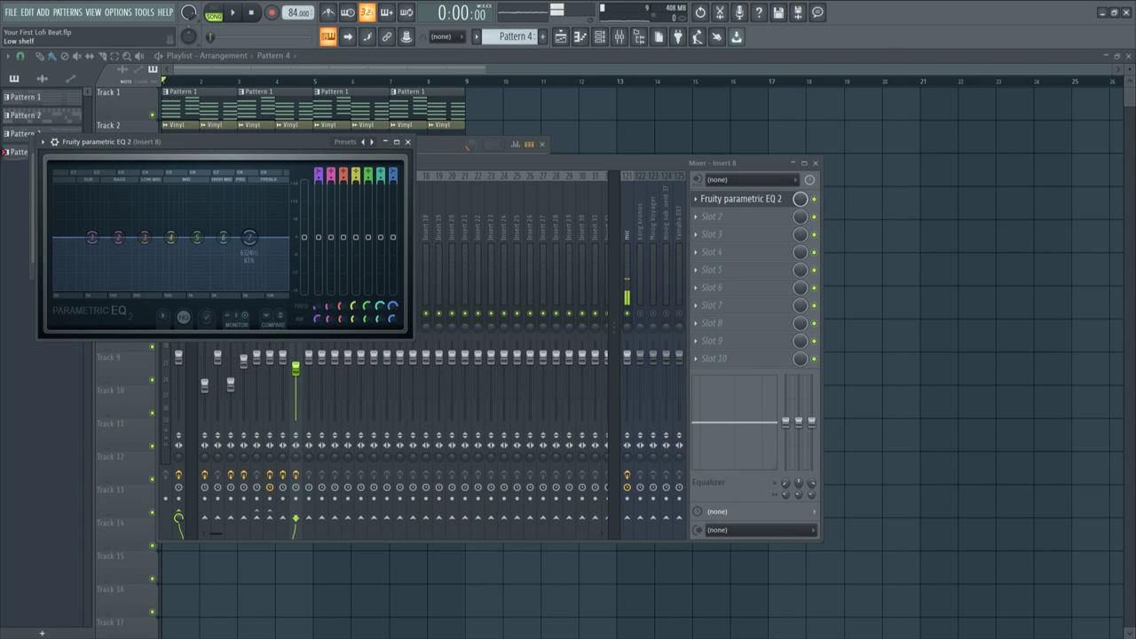
drag(393, 175, 393, 202)
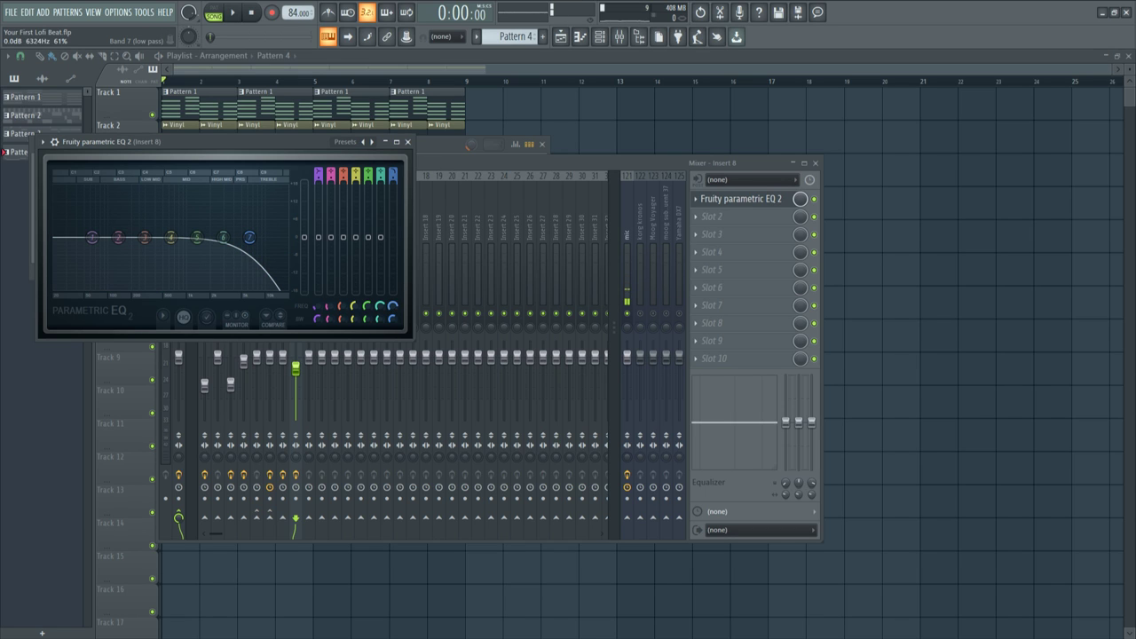
key(space)
drag(393, 305, 394, 353)
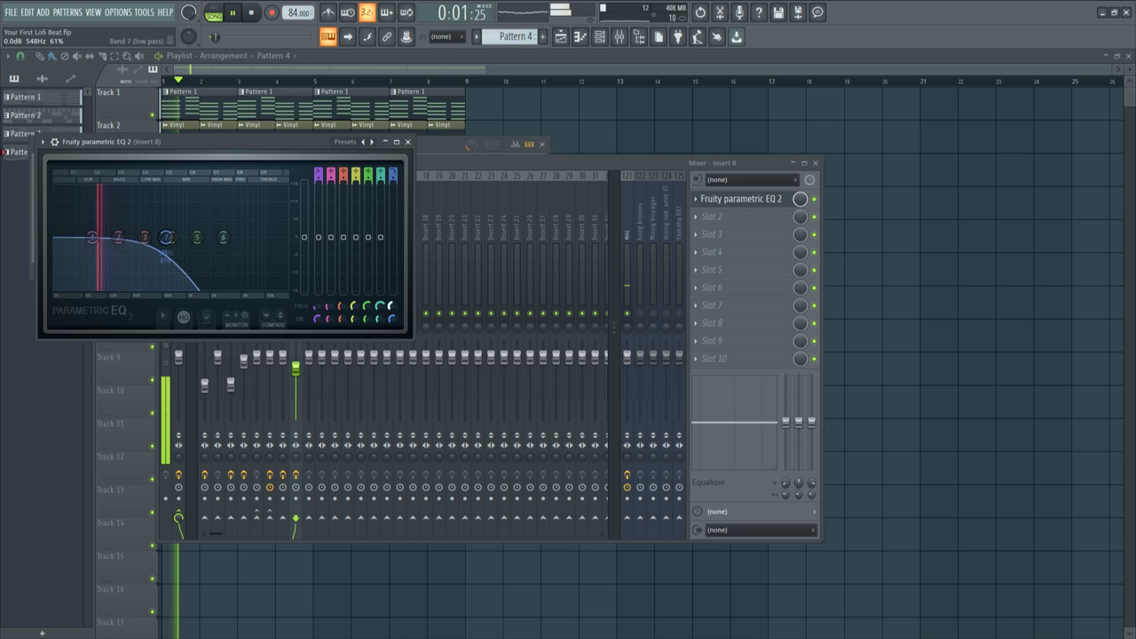
click(407, 142)
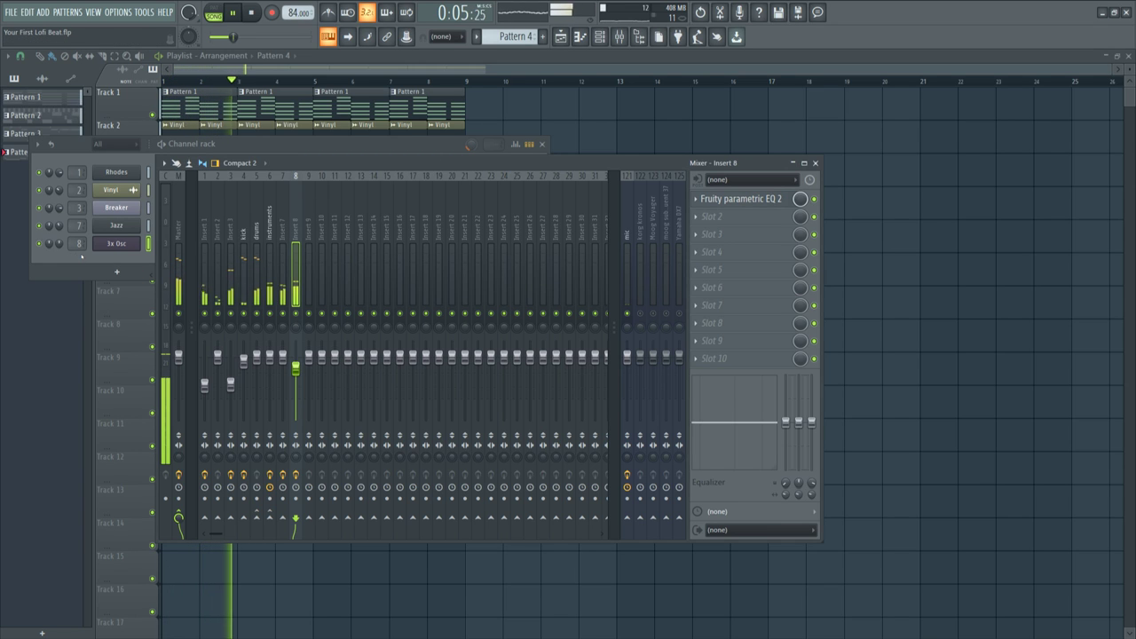
key(space)
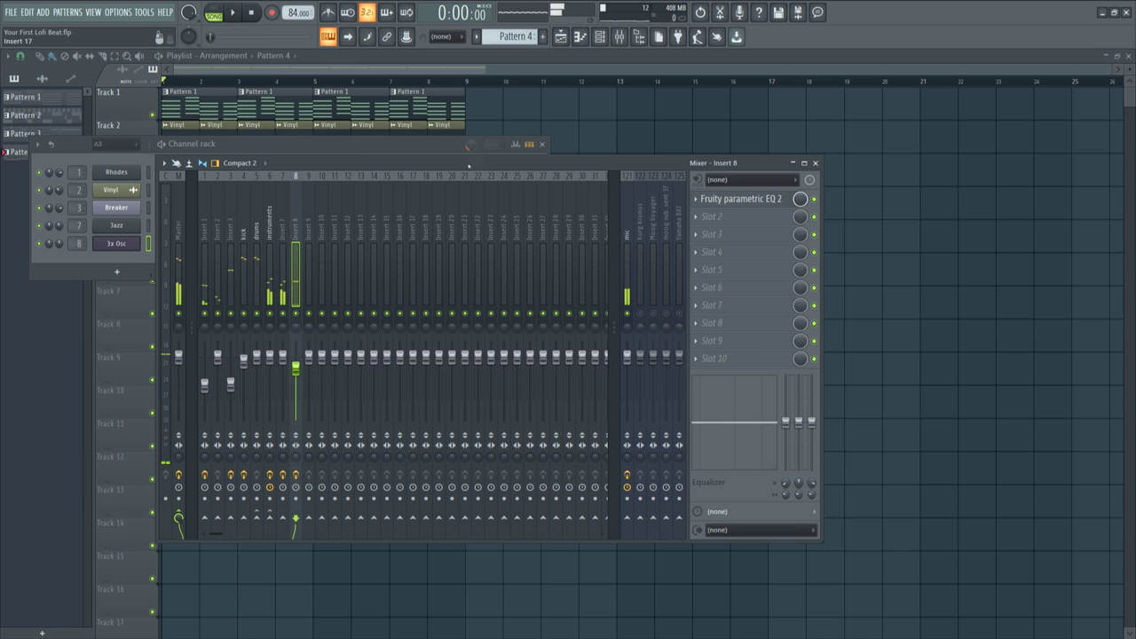
click(568, 125)
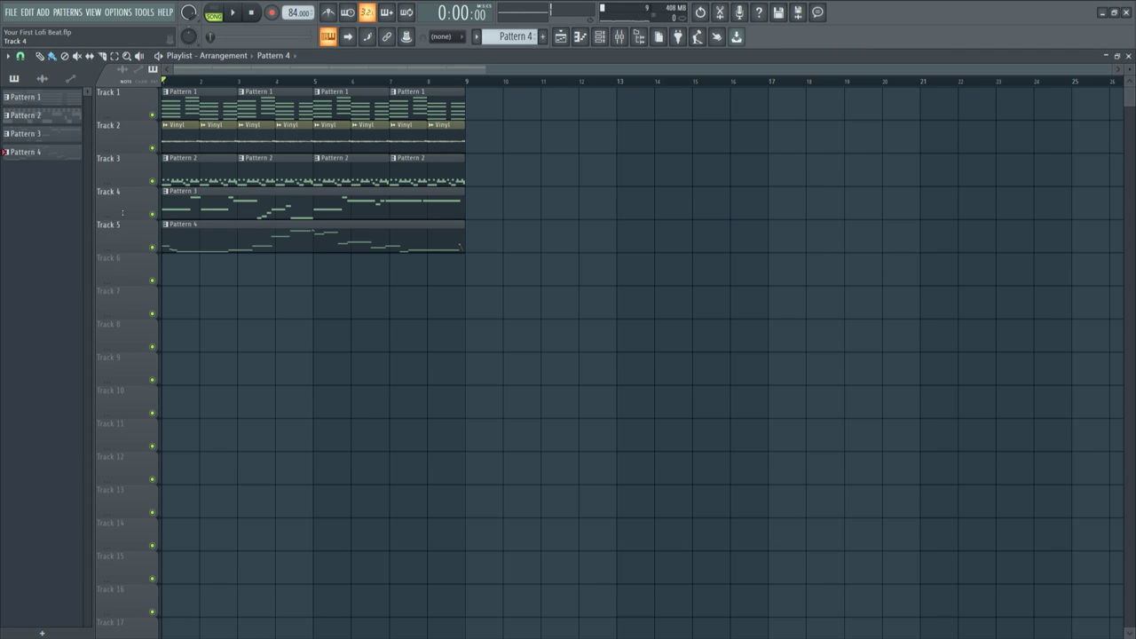
right_click(120, 202)
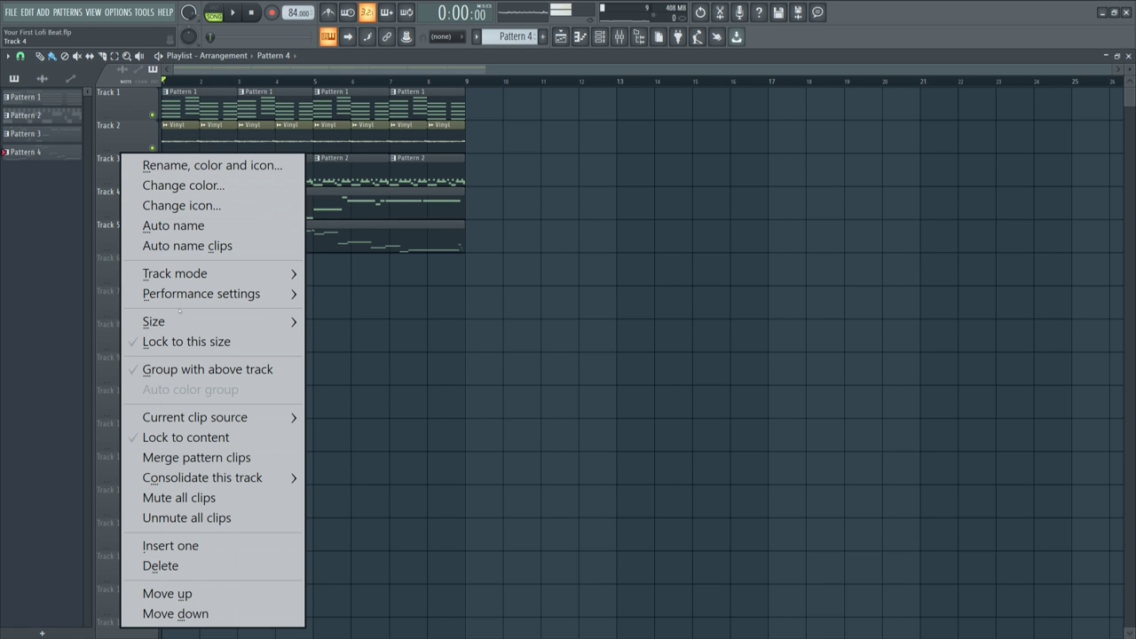
mouse_move(200, 275)
mouse_move(180, 293)
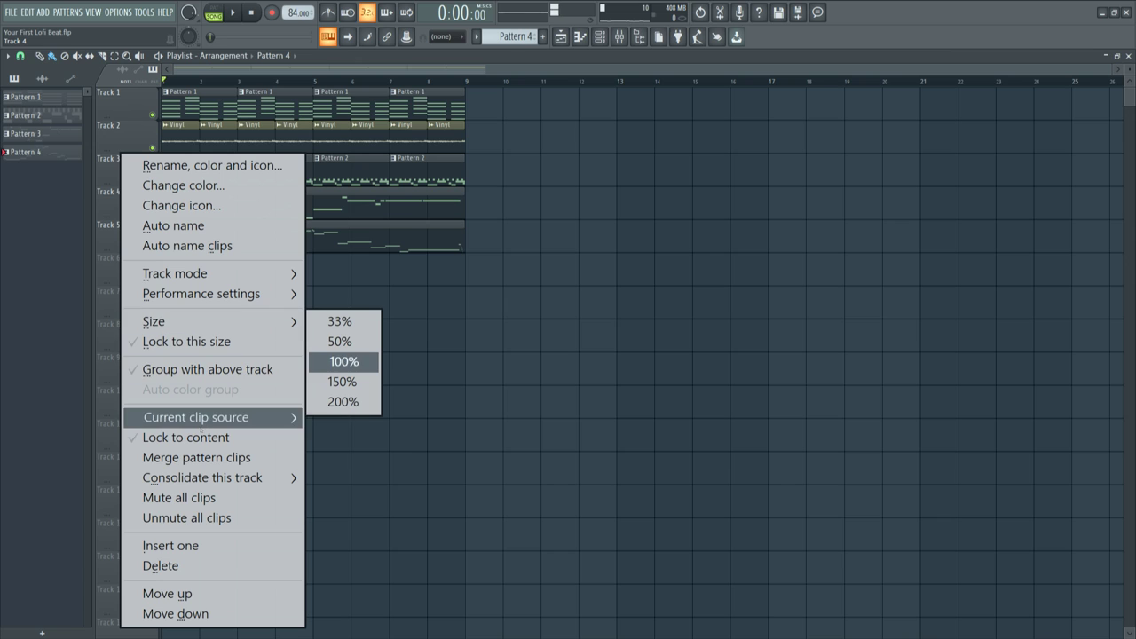
mouse_move(207, 483)
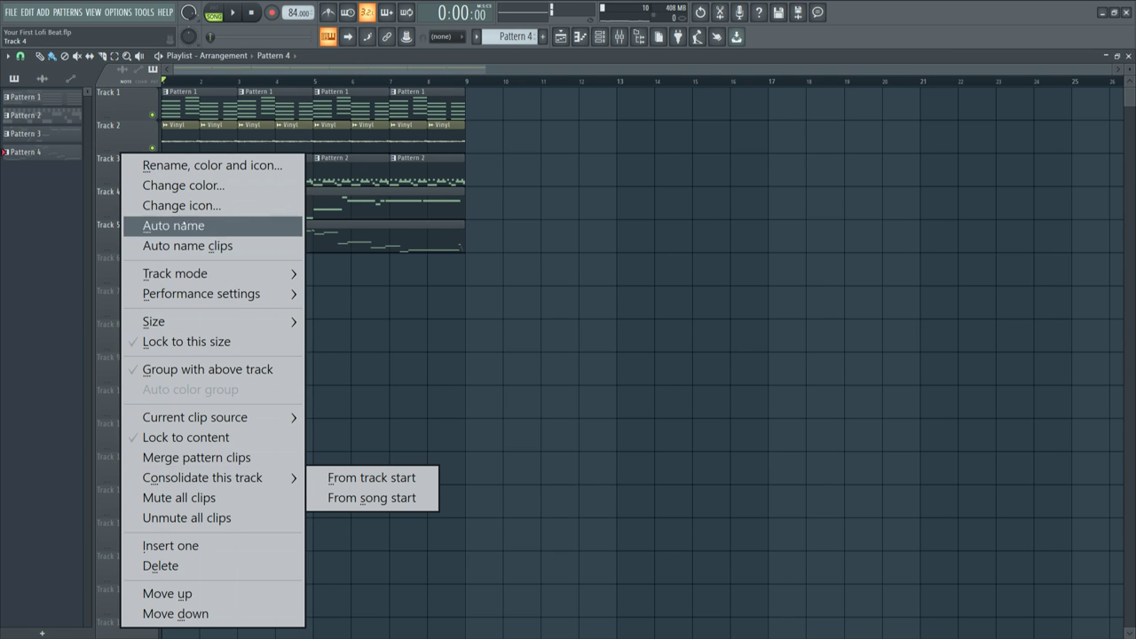
- Transpose Patterns 1, 3 and 4 together by 1 semitone, leaving the Pattern 2 drums out
click(55, 104)
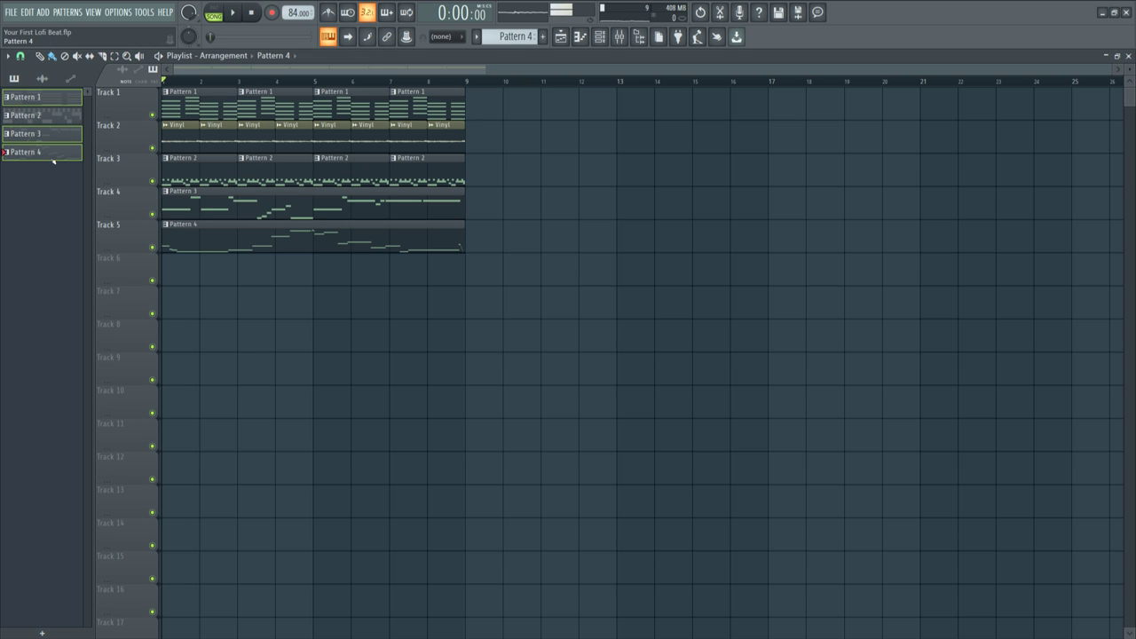
right_click(56, 158)
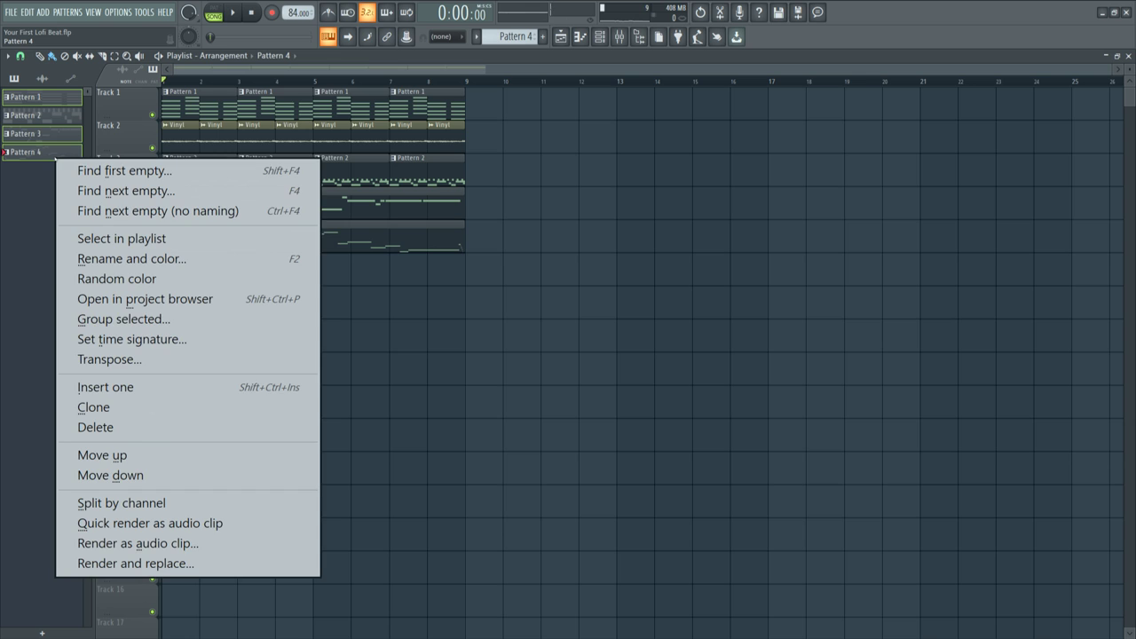
click(106, 359)
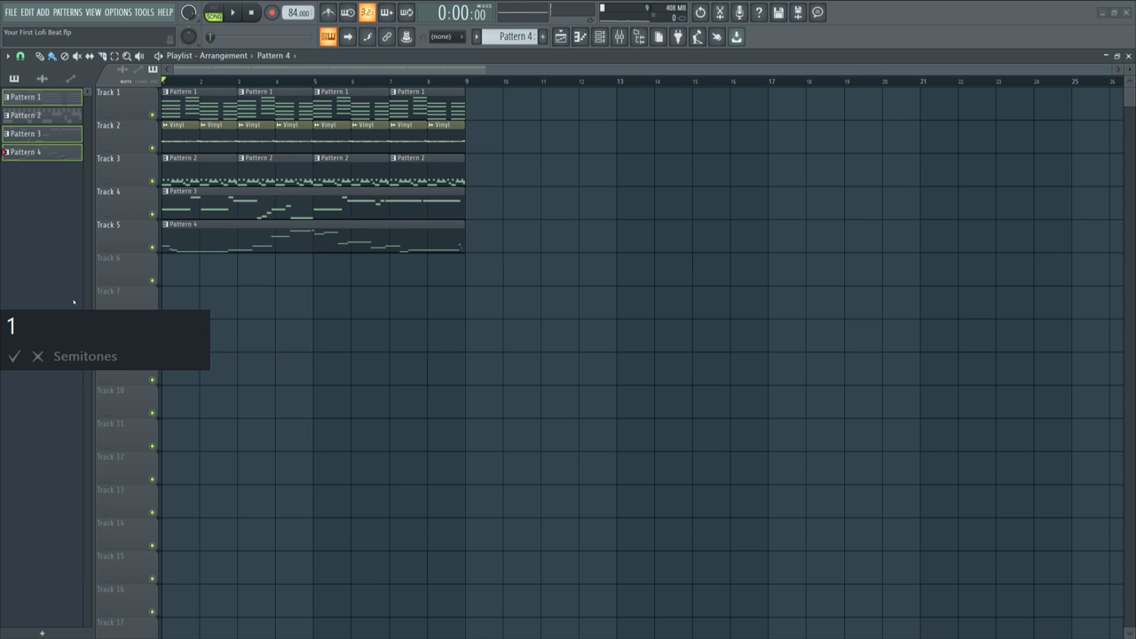
key(Return)
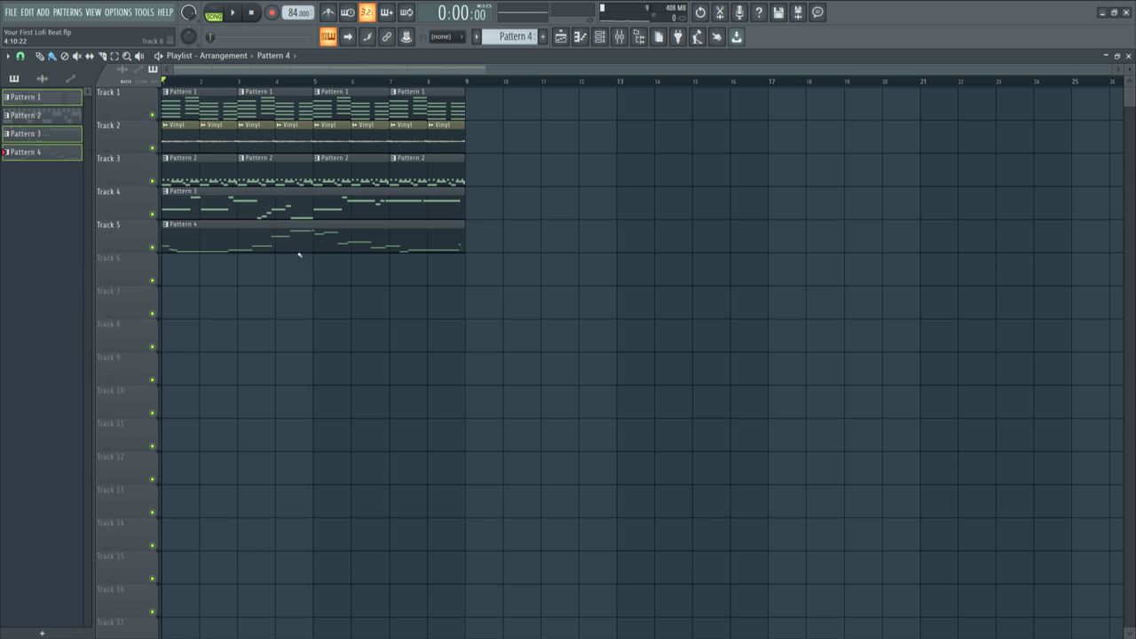
- Check the transposed bass notes of Pattern 4 in the piano roll and audition the song from the start
double_click(300, 251)
drag(367, 70, 111, 73)
key(space)
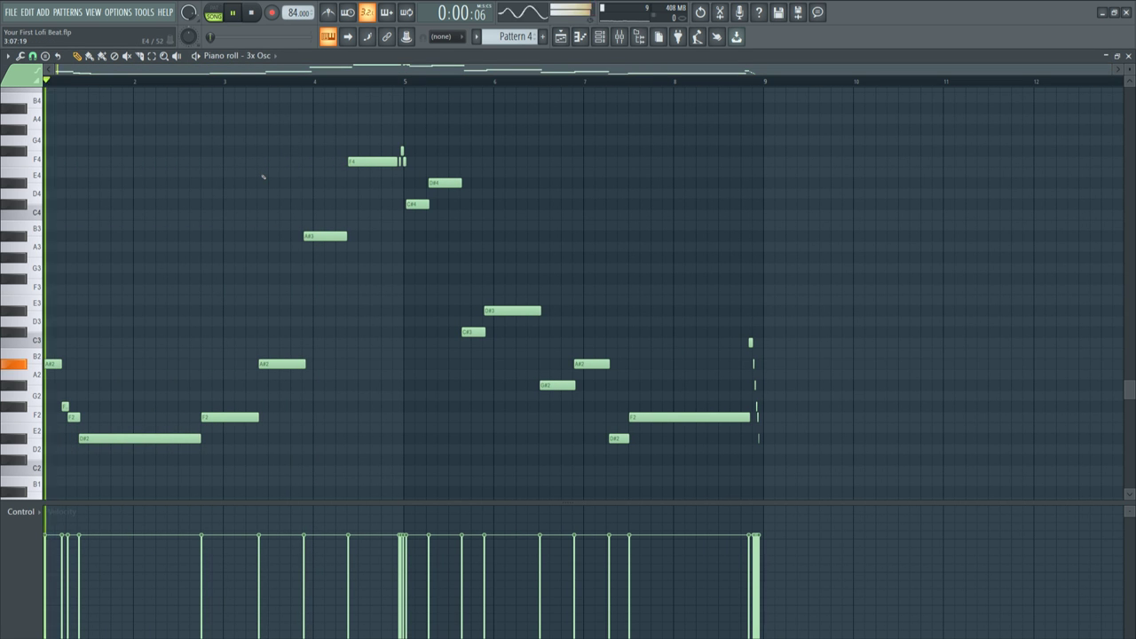
click(1128, 56)
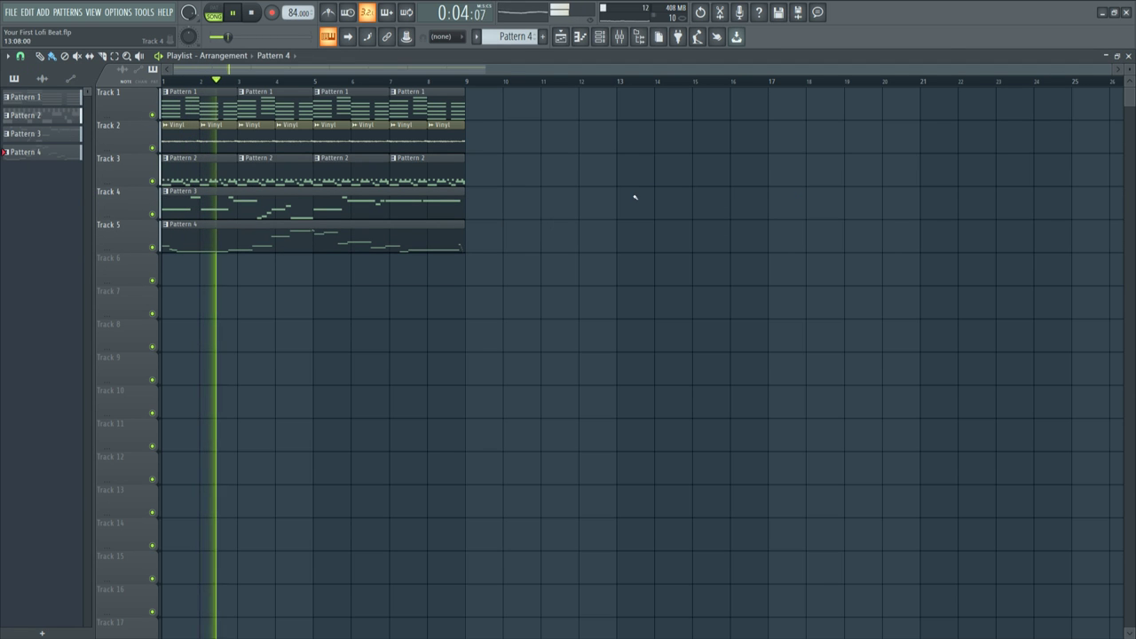
- Save the project as the new version Your First Lofi Beat_2.flp and replay the song from the start
key(ctrl+n)
key(space)
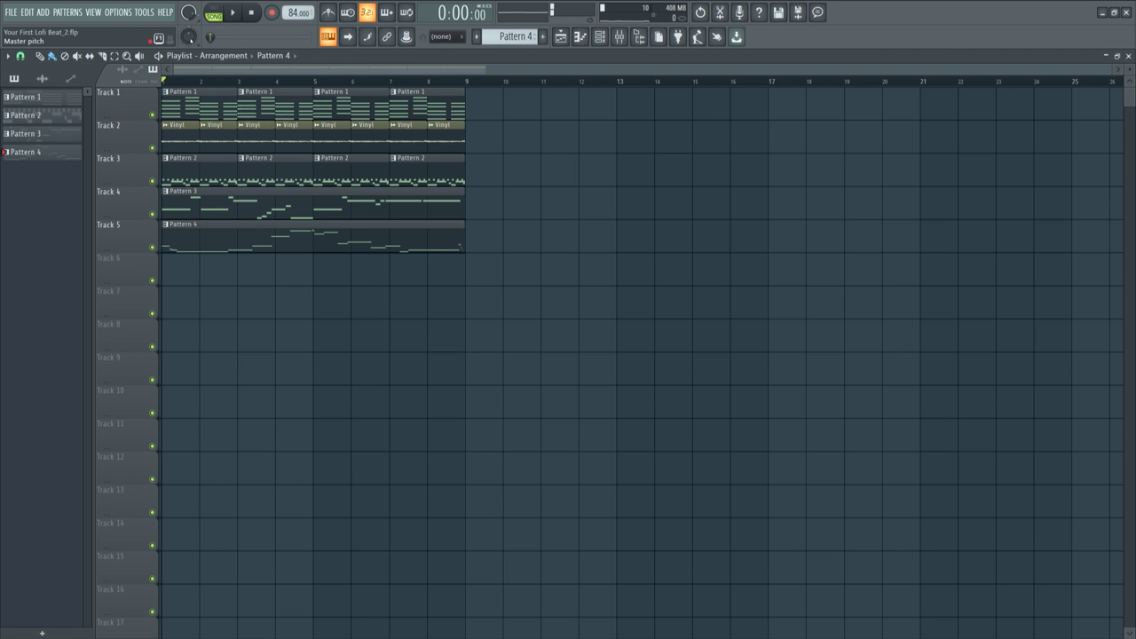
key(space)
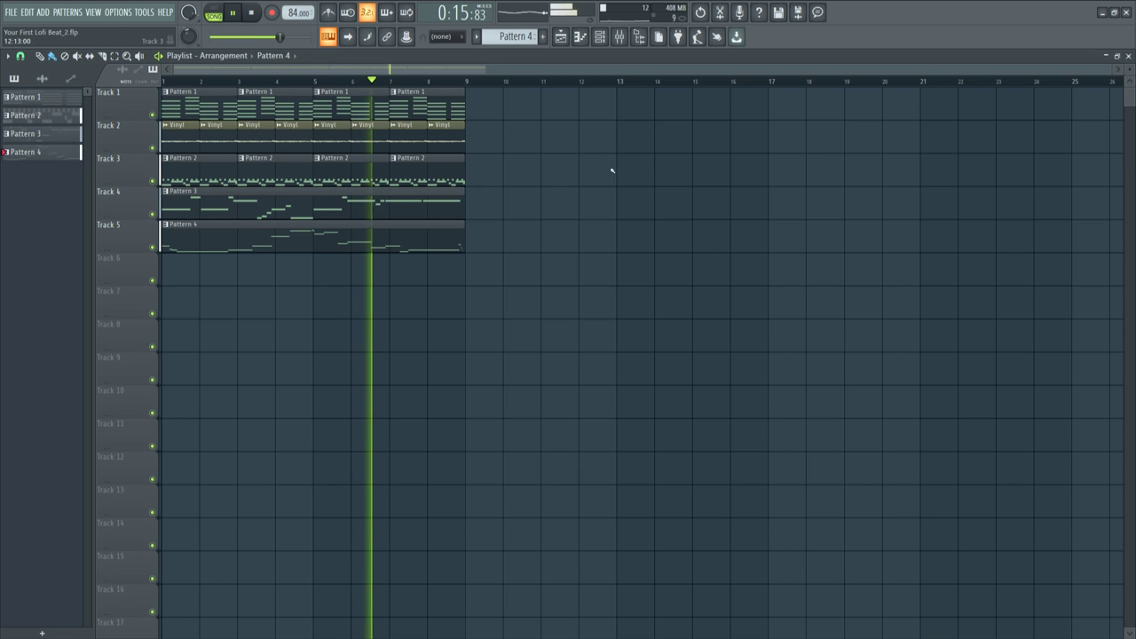
- Inspect the drums and kick mixer tracks and their effects during playback
click(618, 37)
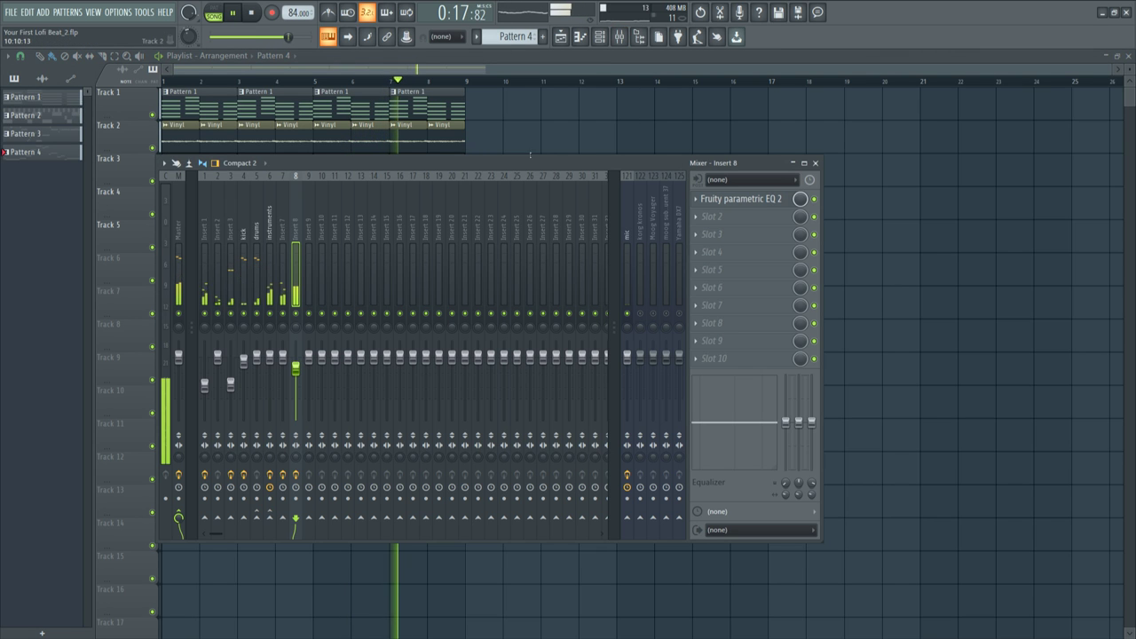
click(257, 238)
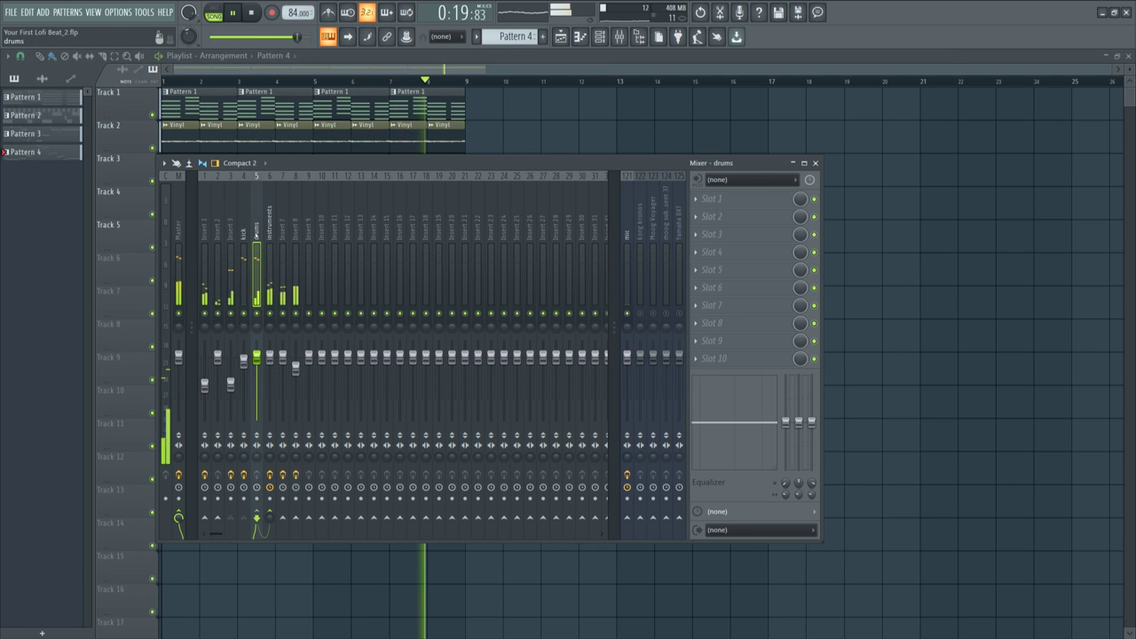
click(243, 234)
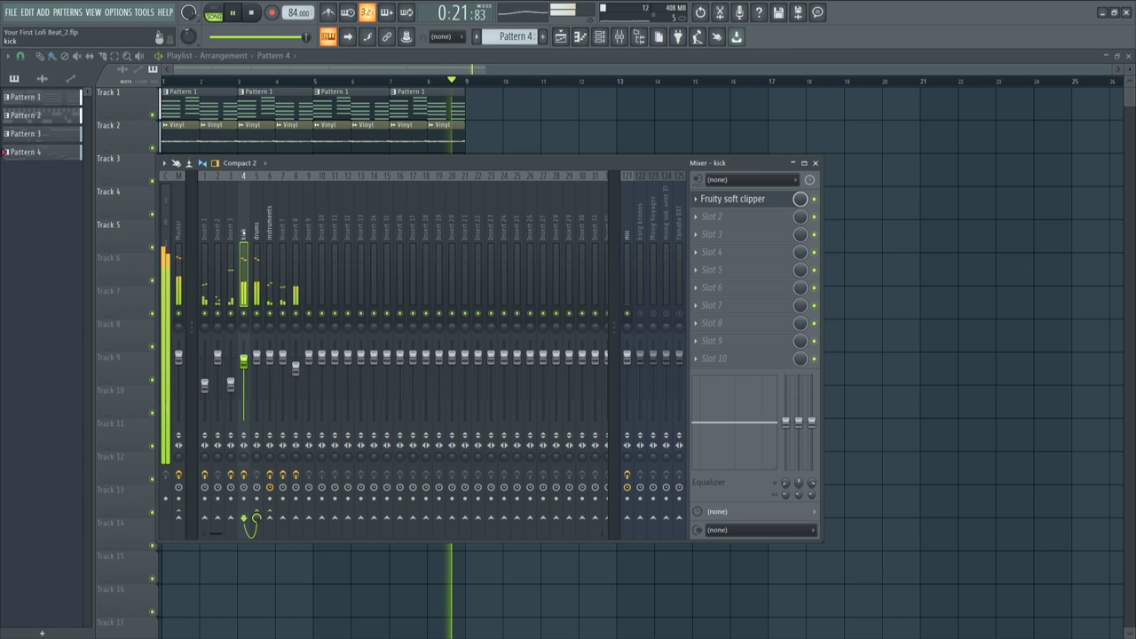
key(space)
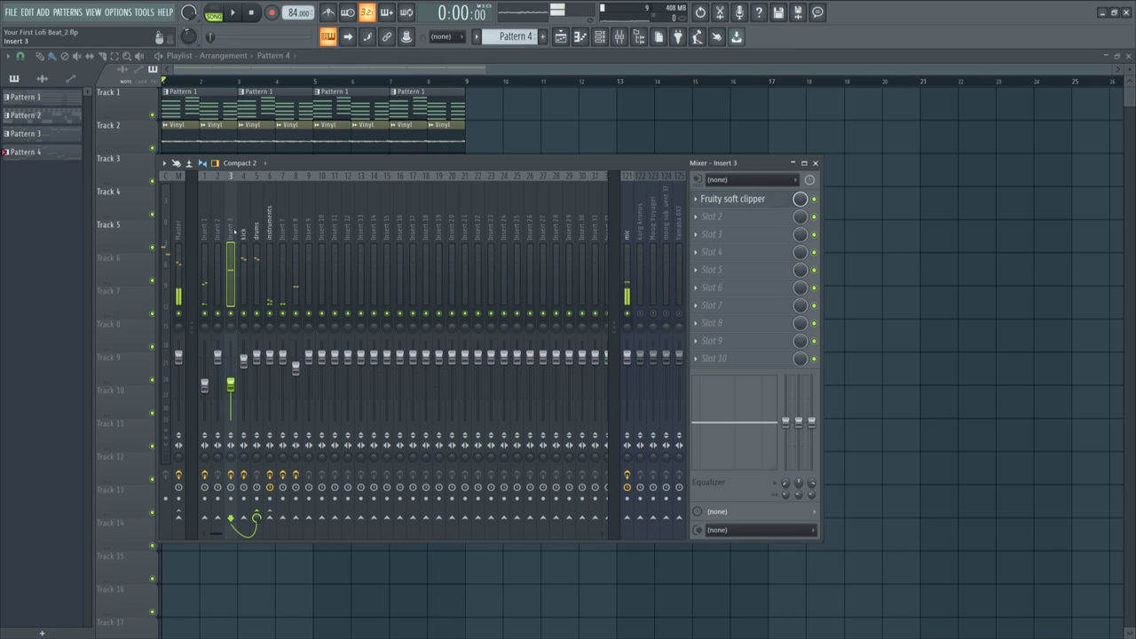
- Assign the HiHat region's filter to articulator 2 in the Breaker channel's Slicex and audition the drums
click(601, 40)
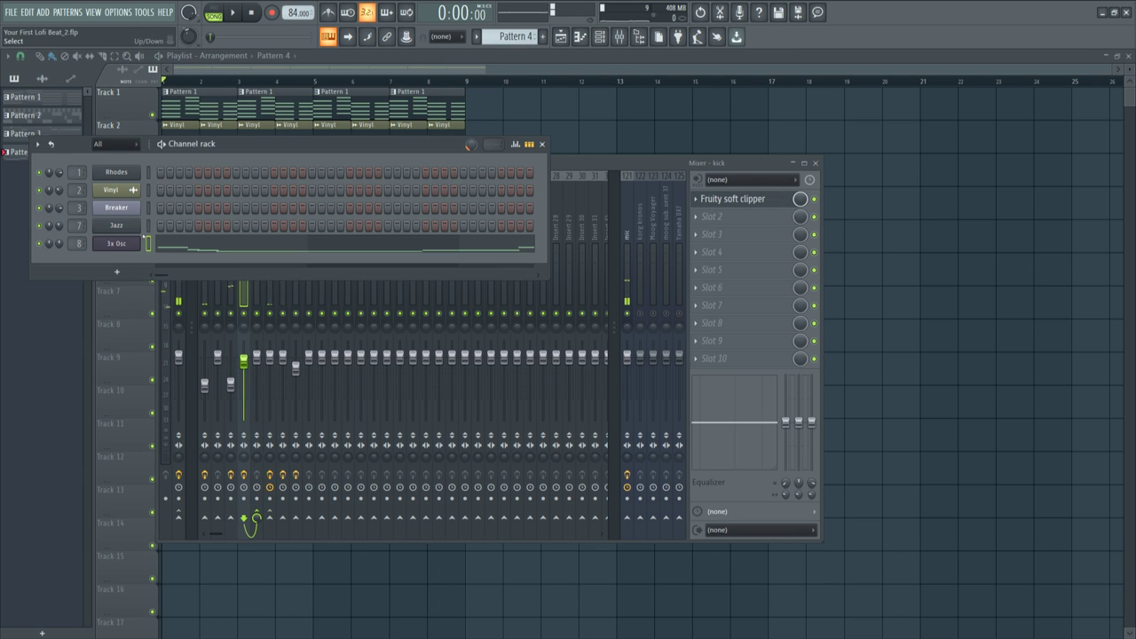
click(132, 207)
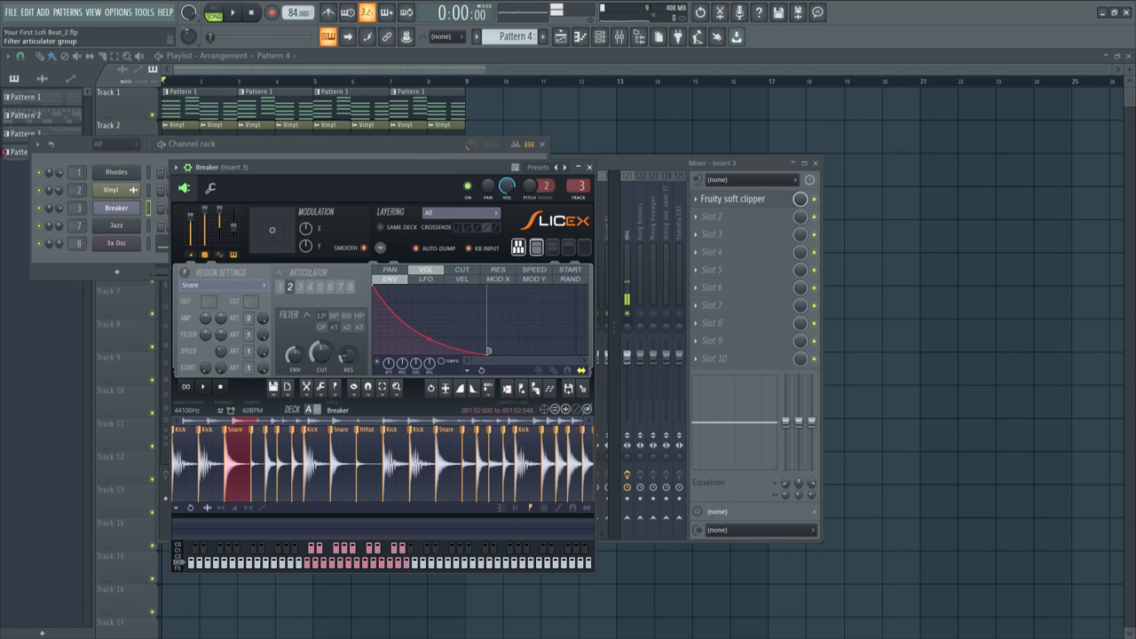
click(248, 335)
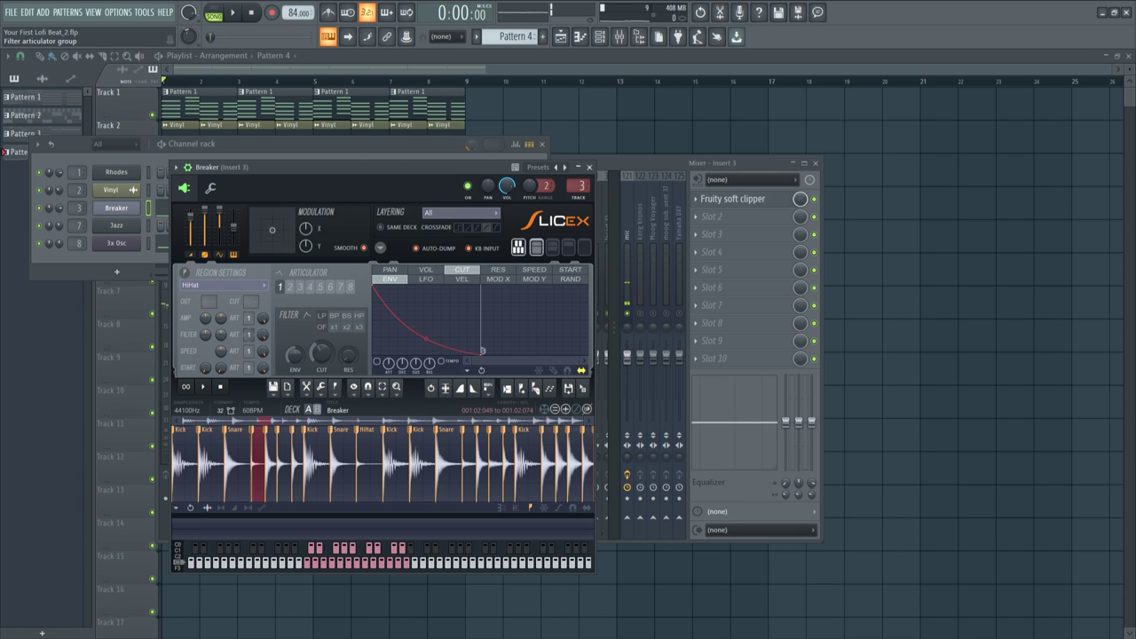
click(232, 12)
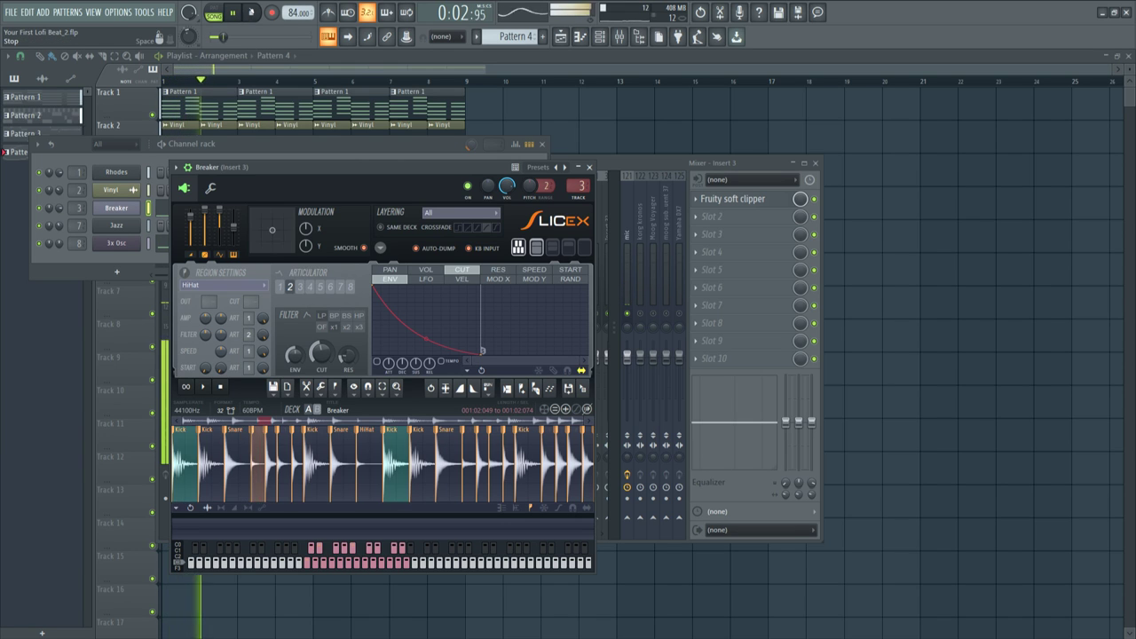
click(251, 12)
- Remove the Breaker channel's notes from Pattern 4 and play the beat again with its Slicex open
click(166, 216)
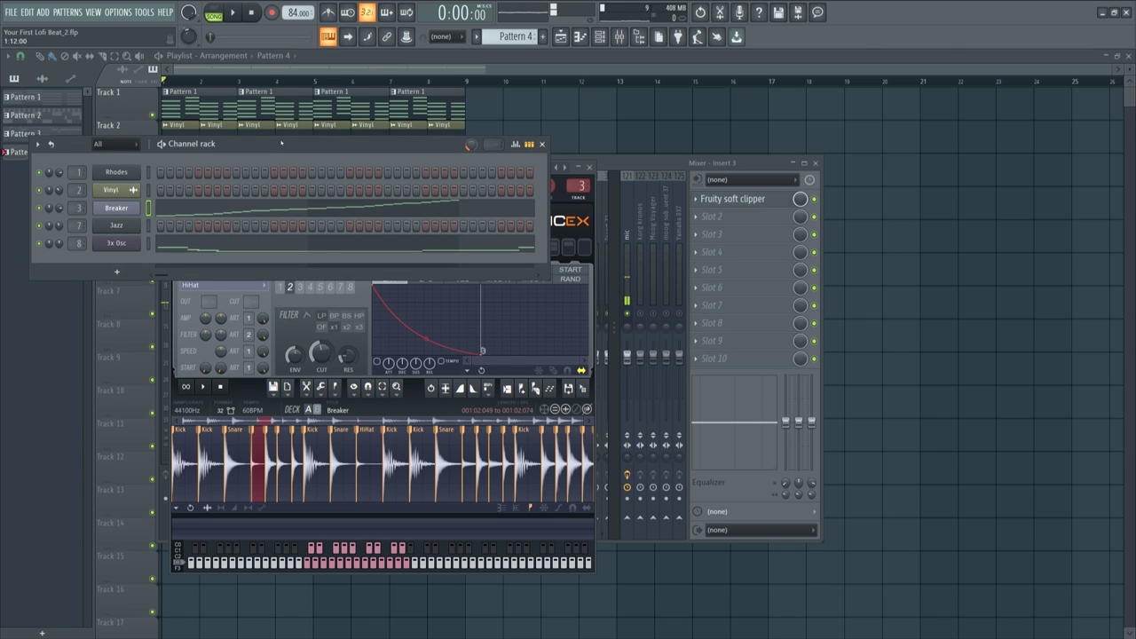
key(ctrl+x)
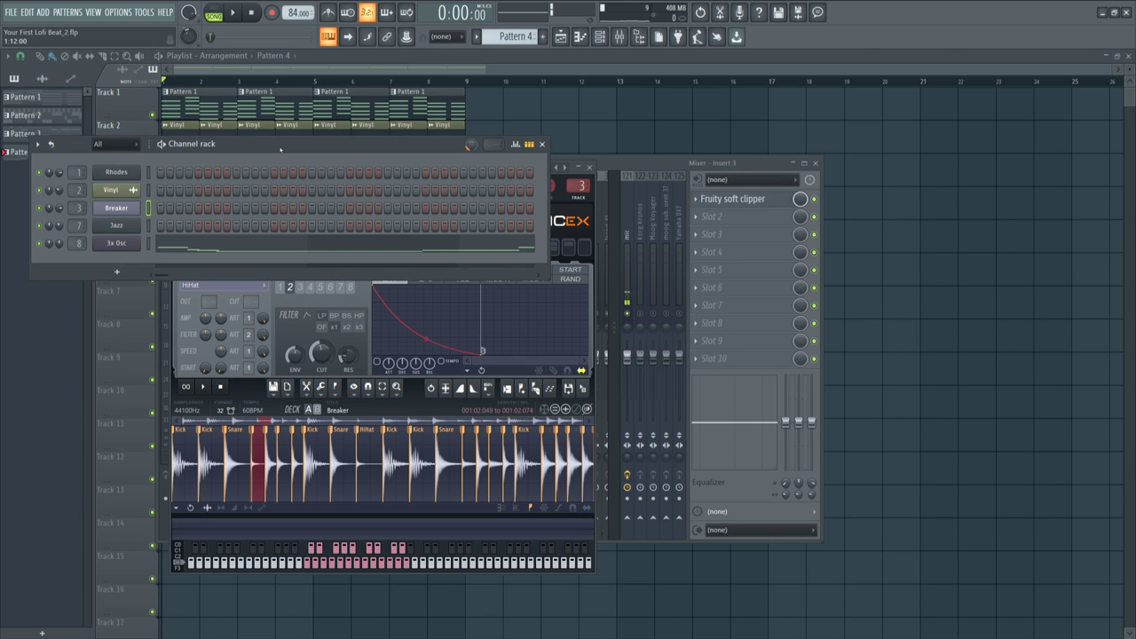
key(space)
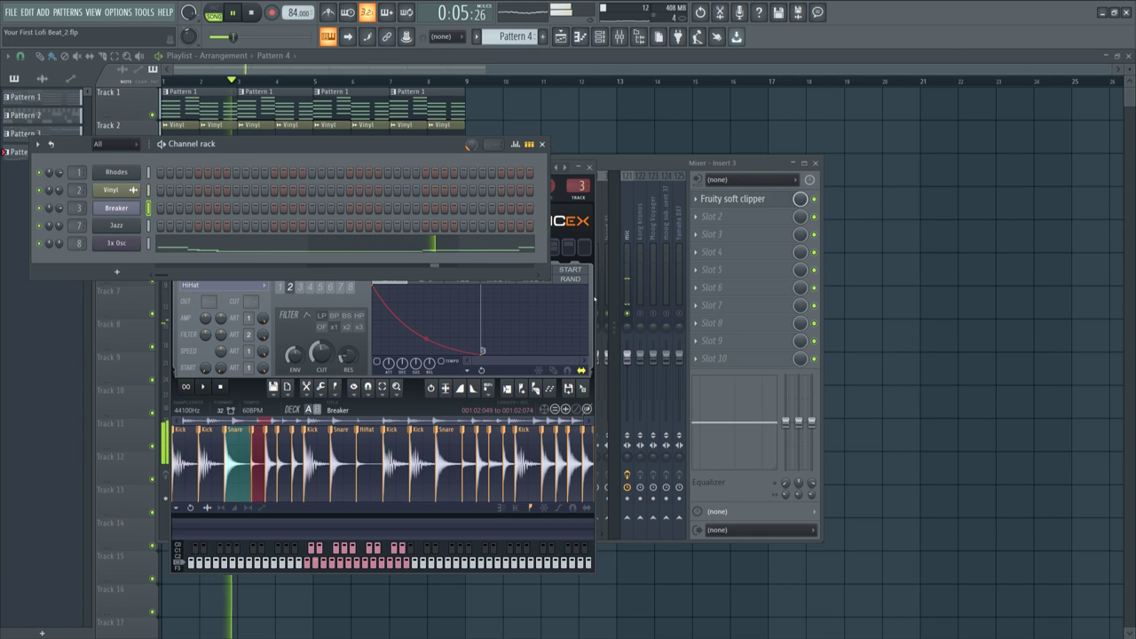
click(597, 243)
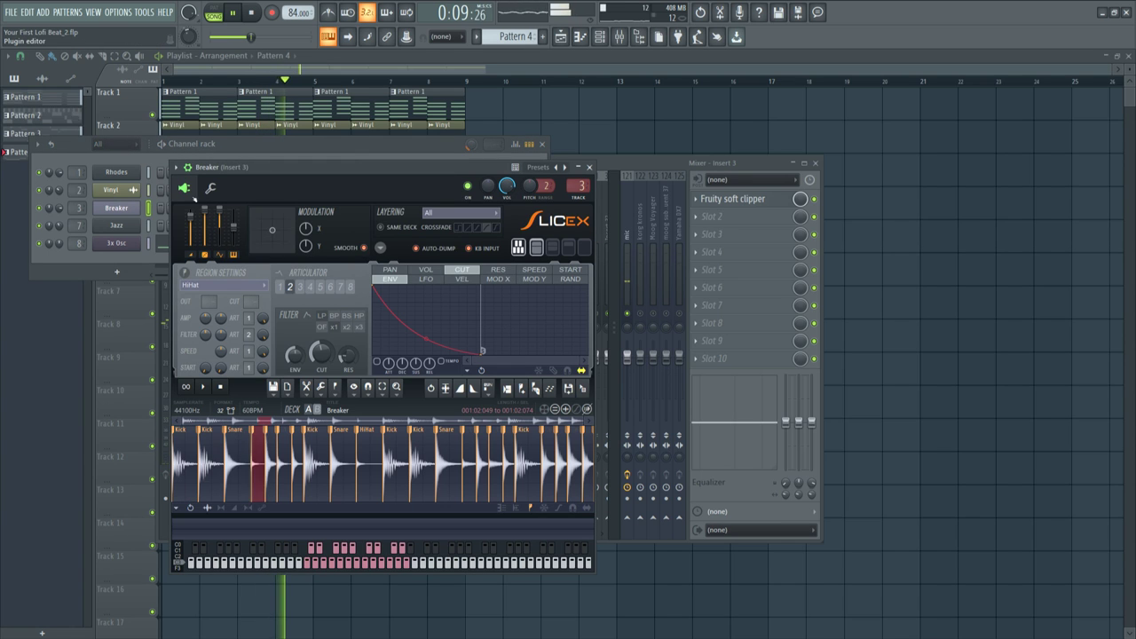
- Set the filter cutoff envelope amount of the Kick region's articulator 2 to 0% in the Breaker channel's Slicex
drag(285, 172, 675, 199)
click(604, 216)
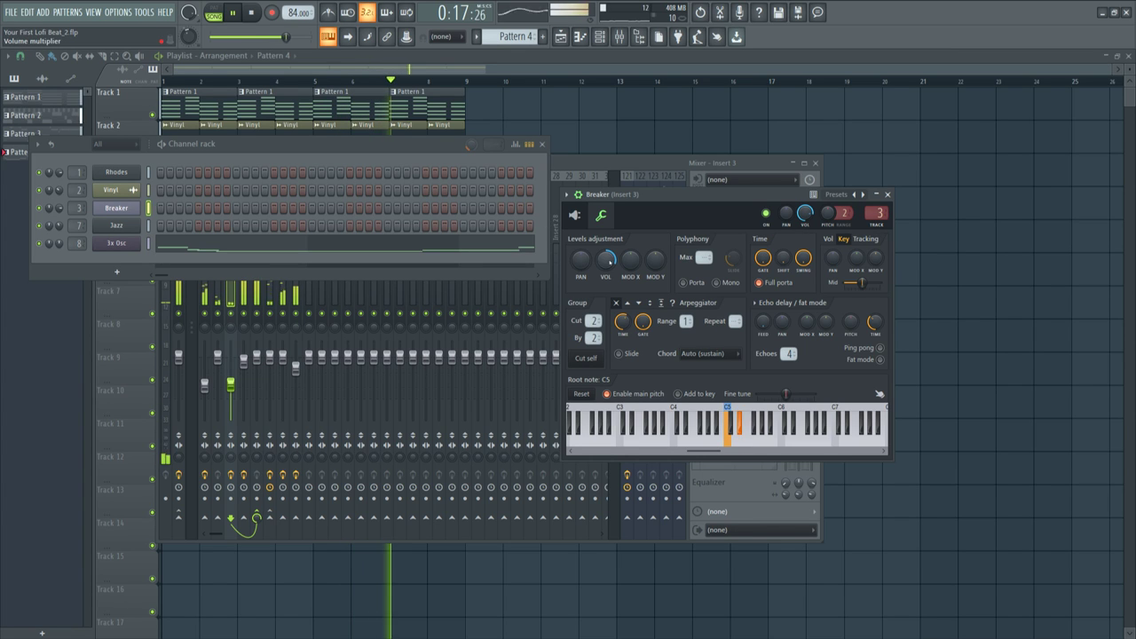
click(576, 216)
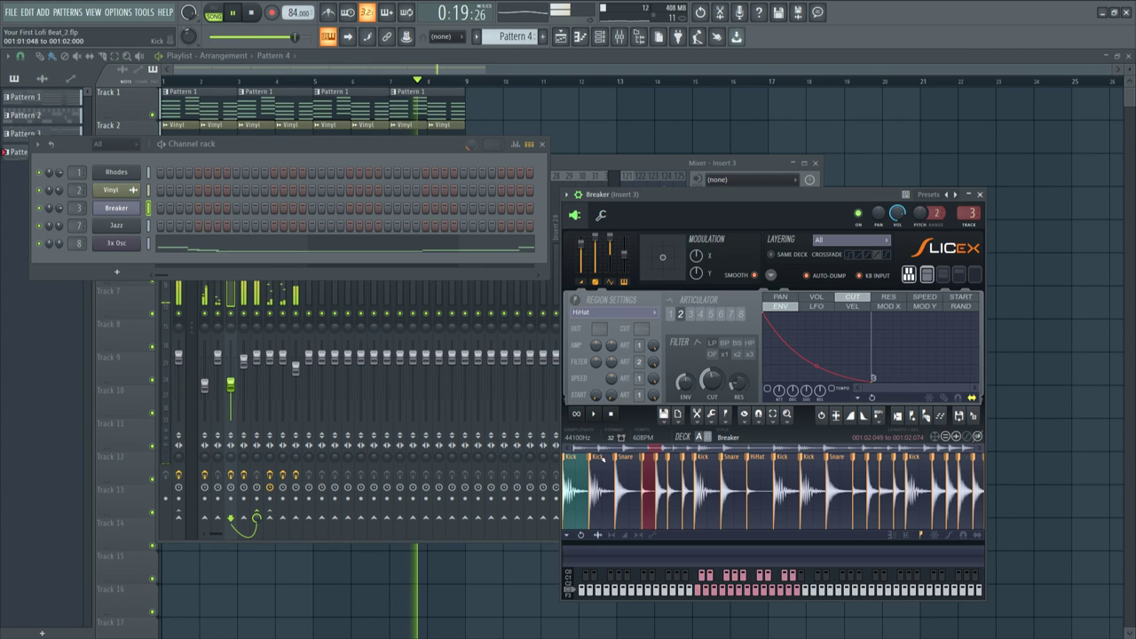
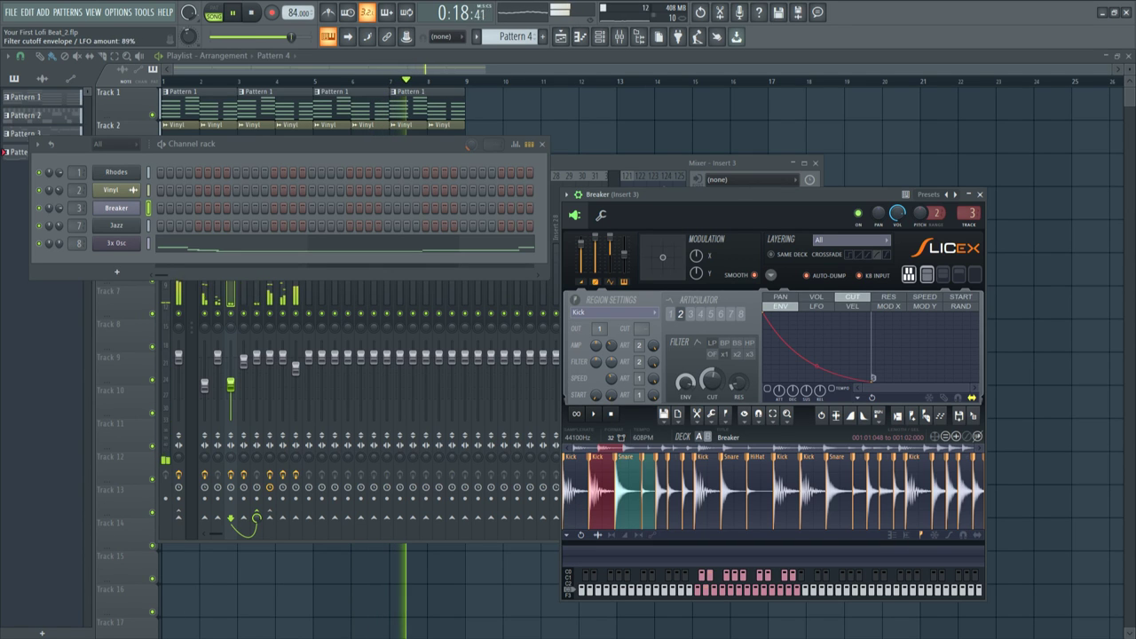
drag(685, 382, 685, 430)
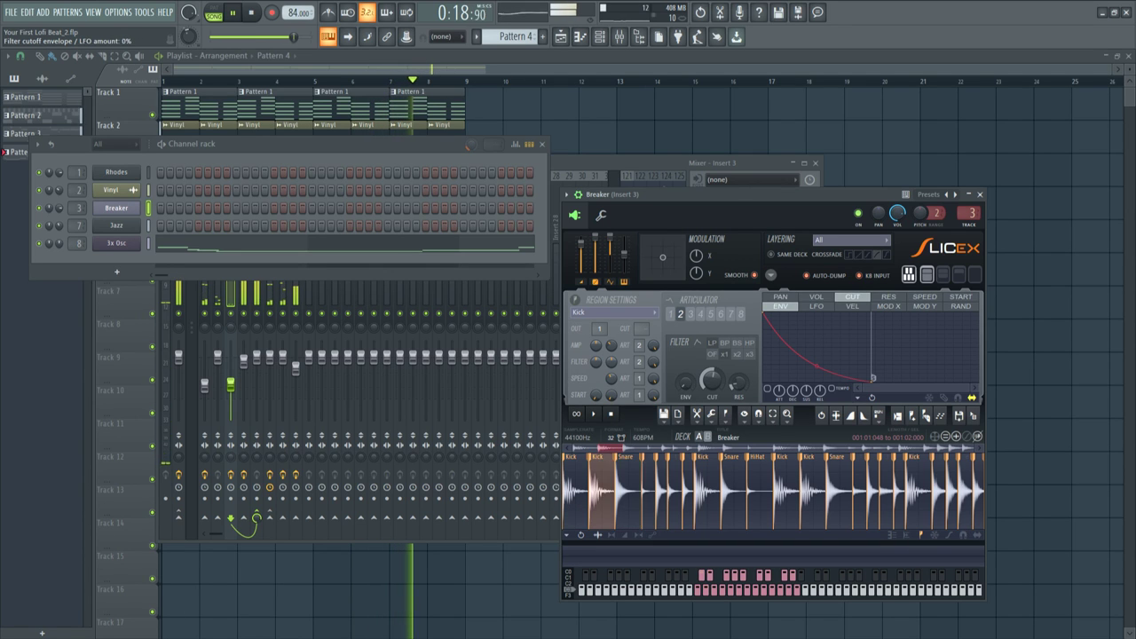
click(981, 194)
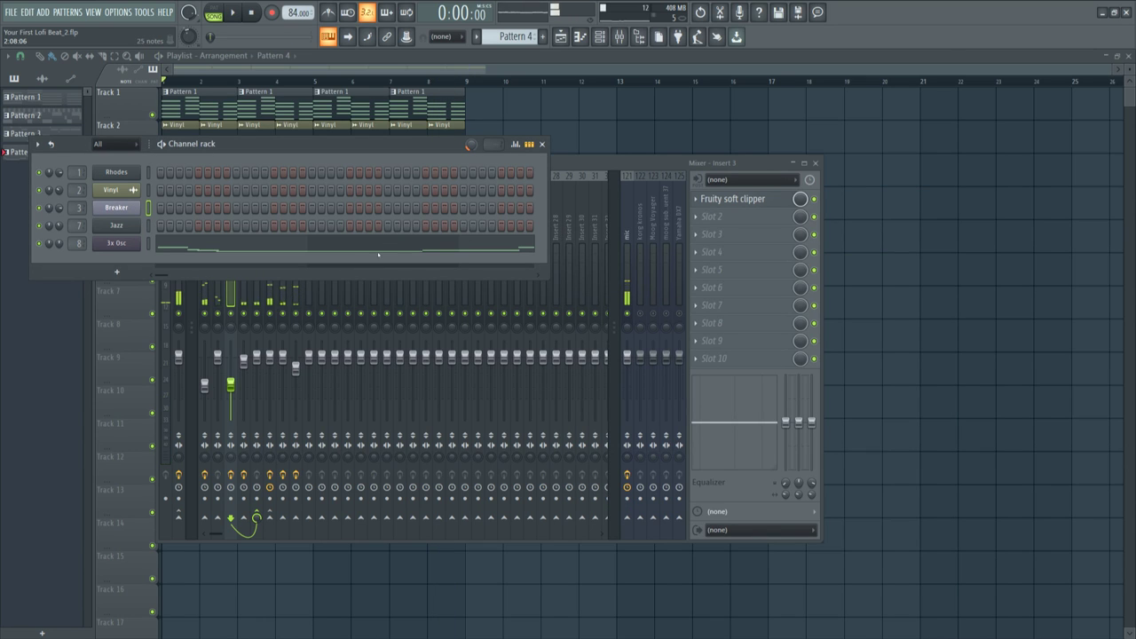
- Assign the HiHat region's filter back to articulator 1 in the Breaker's Slicex and audition the beat
click(116, 207)
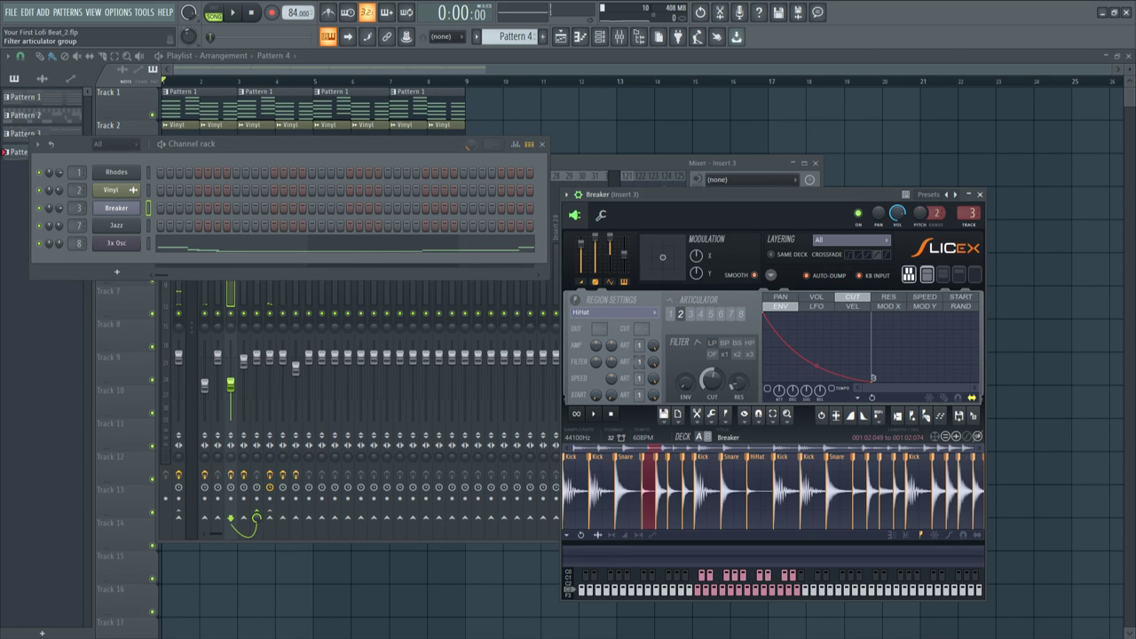
key(space)
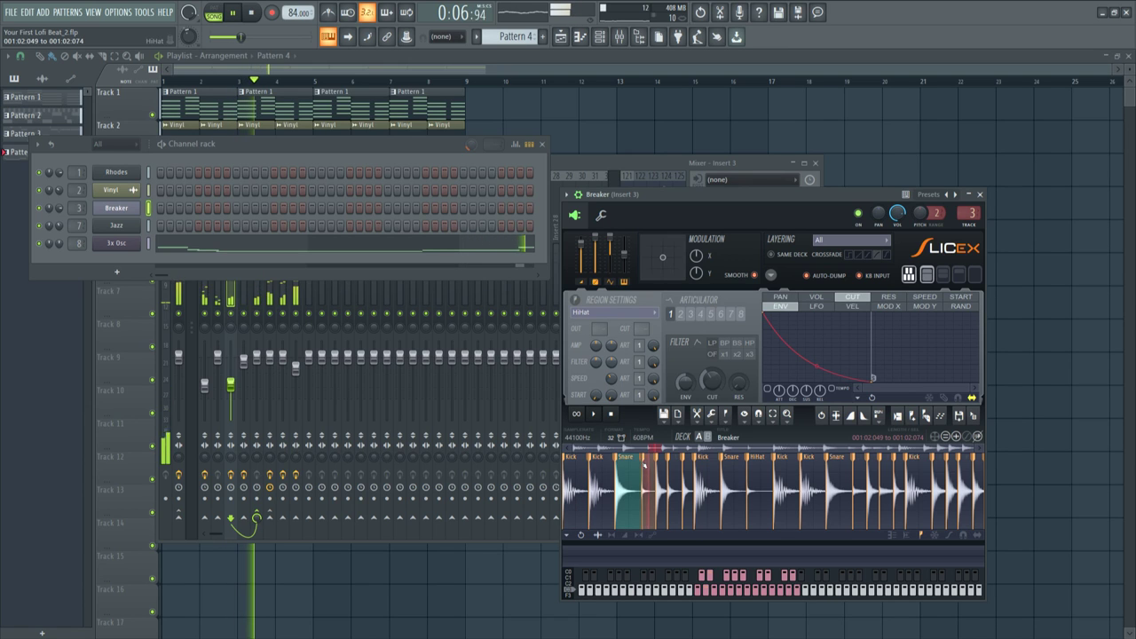
key(space)
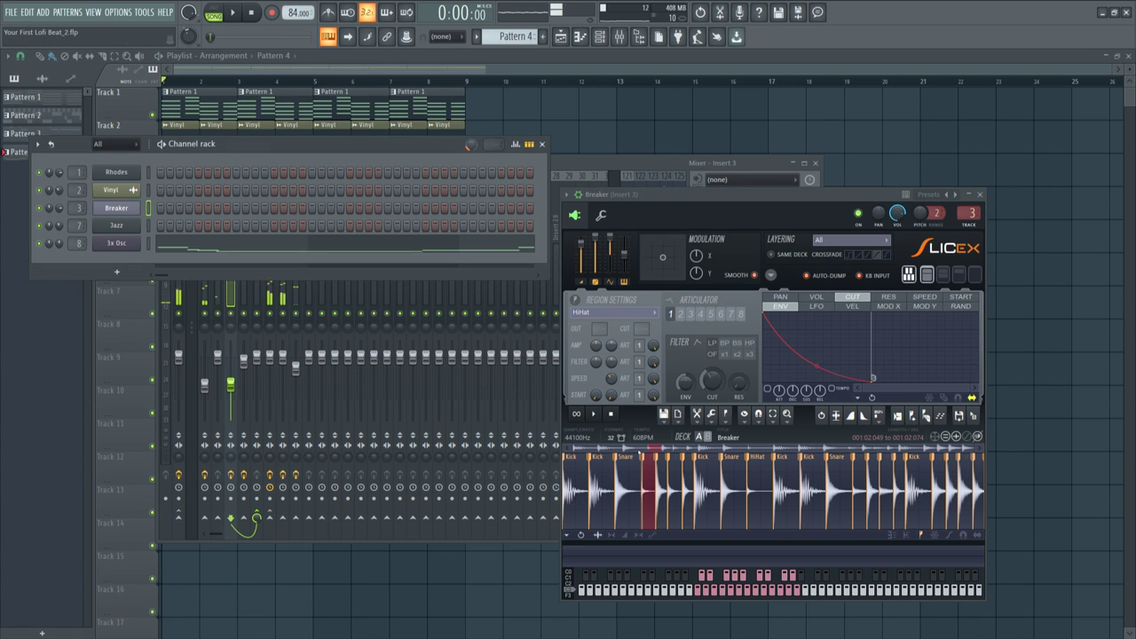
- Move the start marker of the HiHat slice after the first Snare slightly earlier, to 001:02:047, and audition it
scroll(649, 458, up, 5)
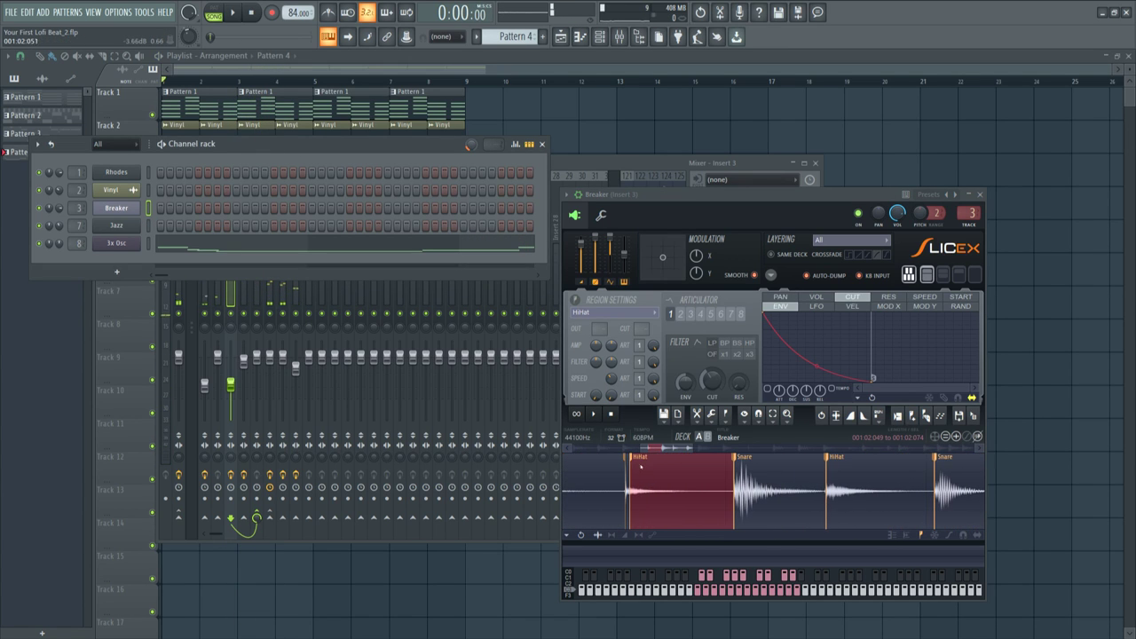
click(632, 458)
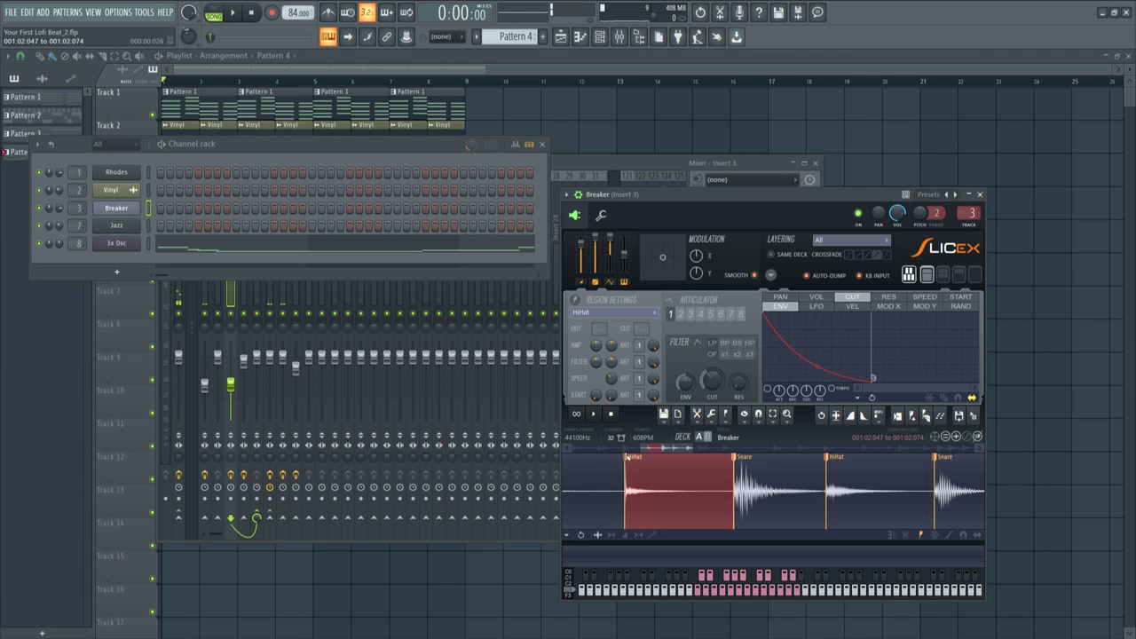
drag(629, 458, 628, 458)
key(space)
key(space)
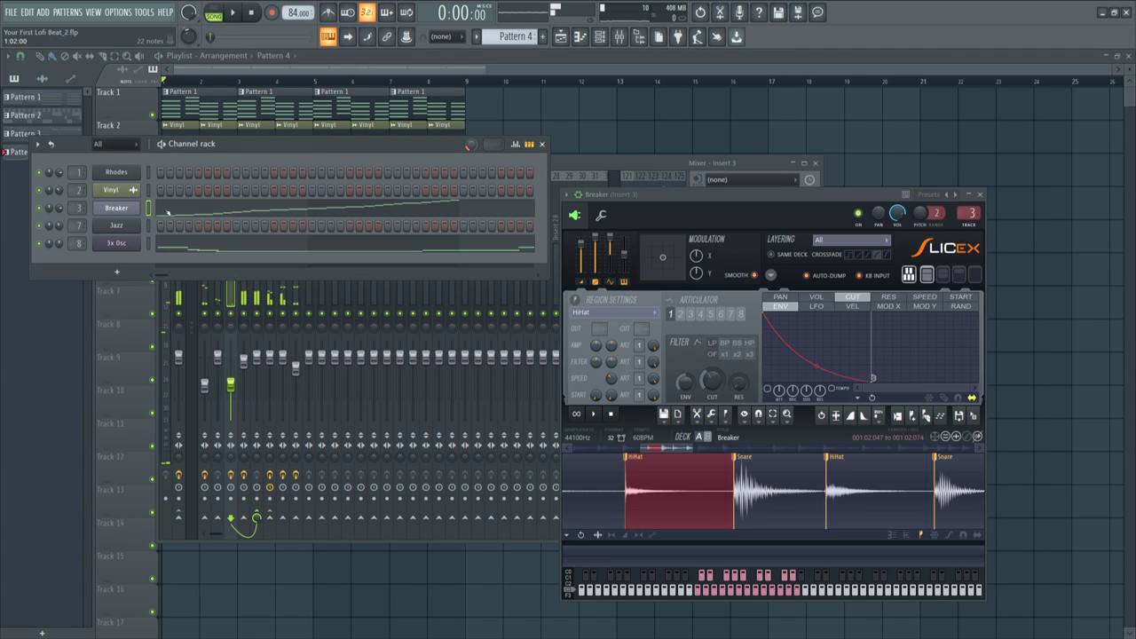
- Play the beat and open the Breaker channel's notes of Pattern 2 in the piano roll, framing the drum notes
key(space)
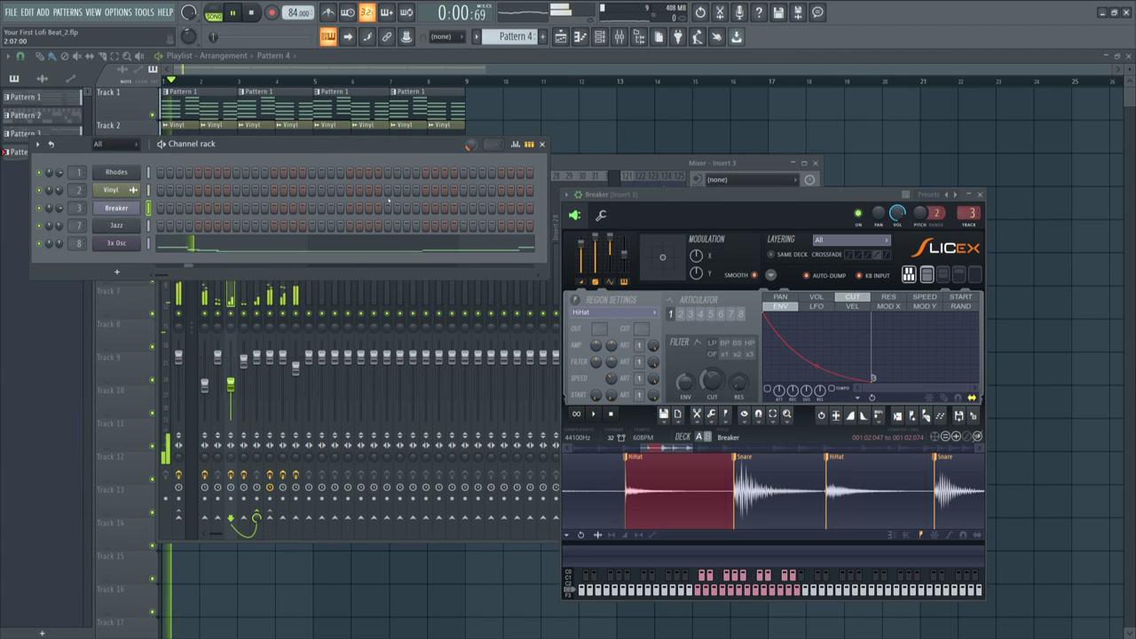
scroll(510, 37, up, 2)
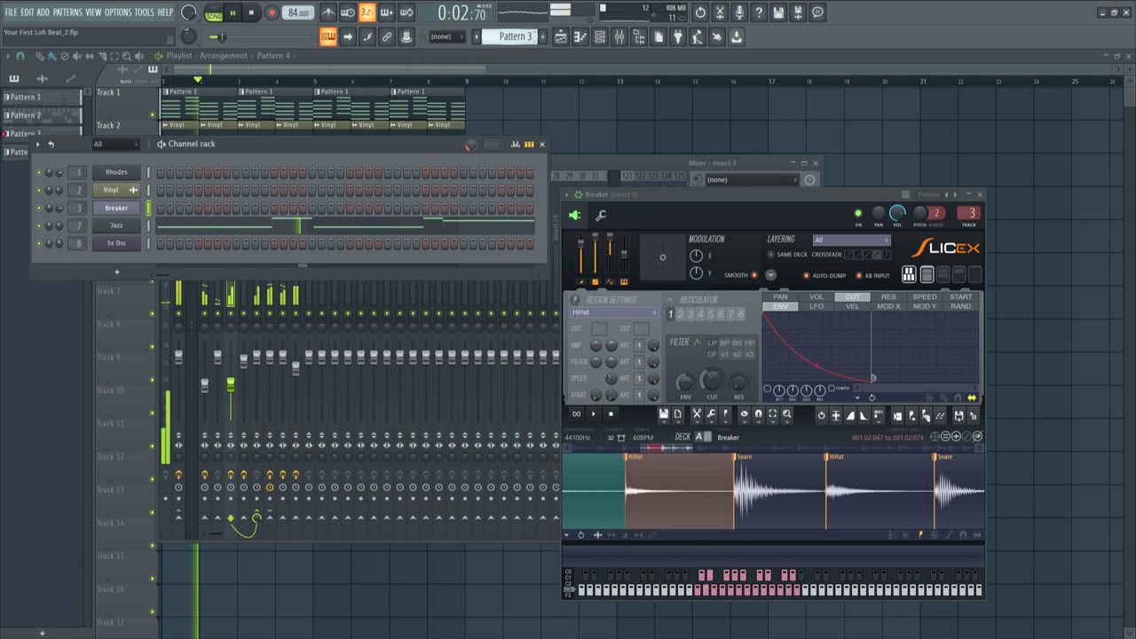
click(292, 206)
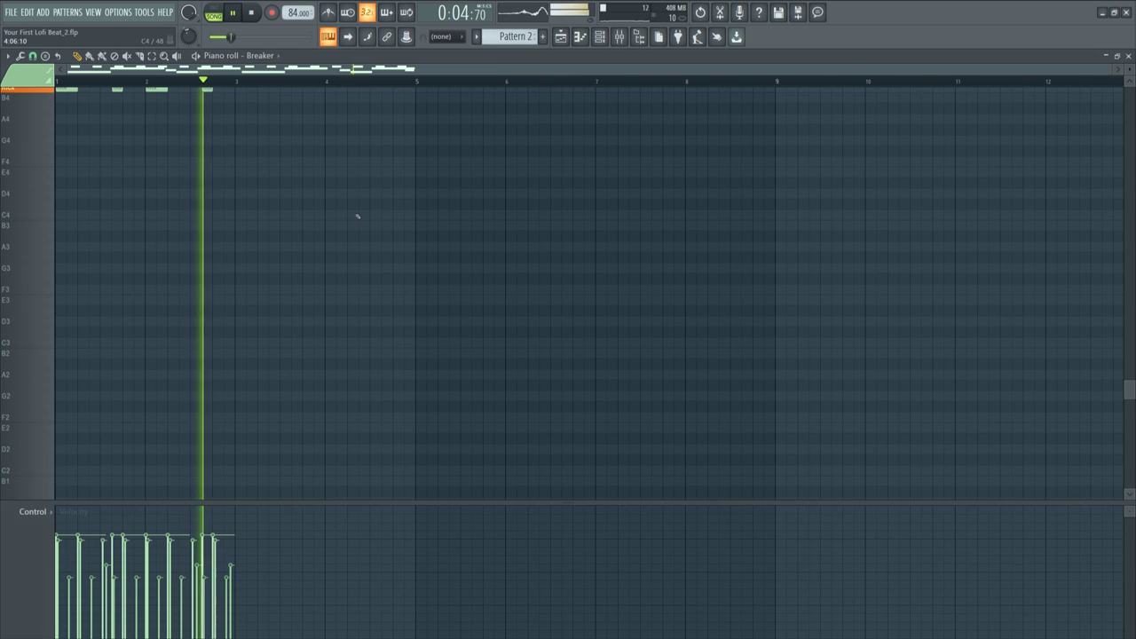
scroll(265, 320, up, 5)
key(space)
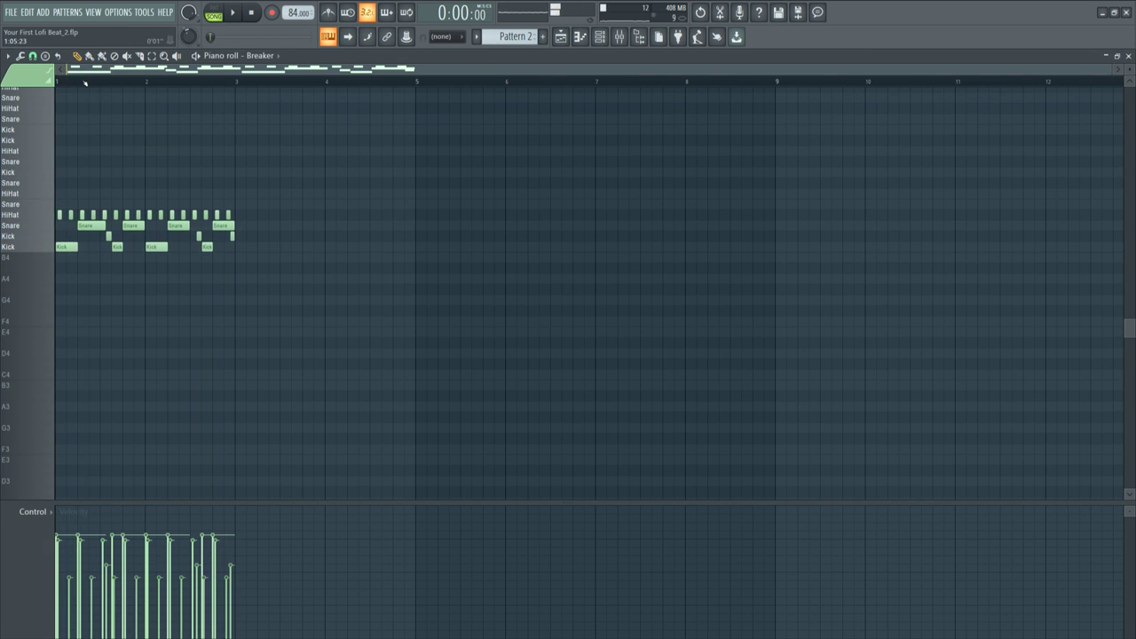
scroll(87, 82, up, 4)
scroll(102, 80, up, 1)
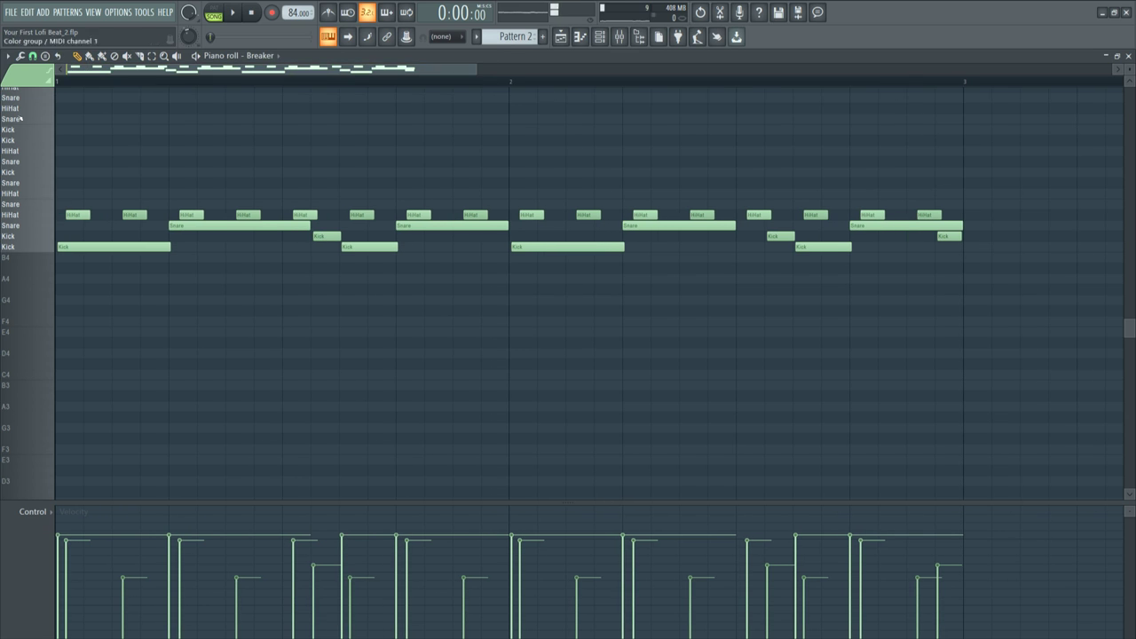
- Select all HiHat notes in Pattern 2, shift them slightly earlier and audition the timing
double_click(46, 215)
scroll(46, 215, down, 2)
key(space)
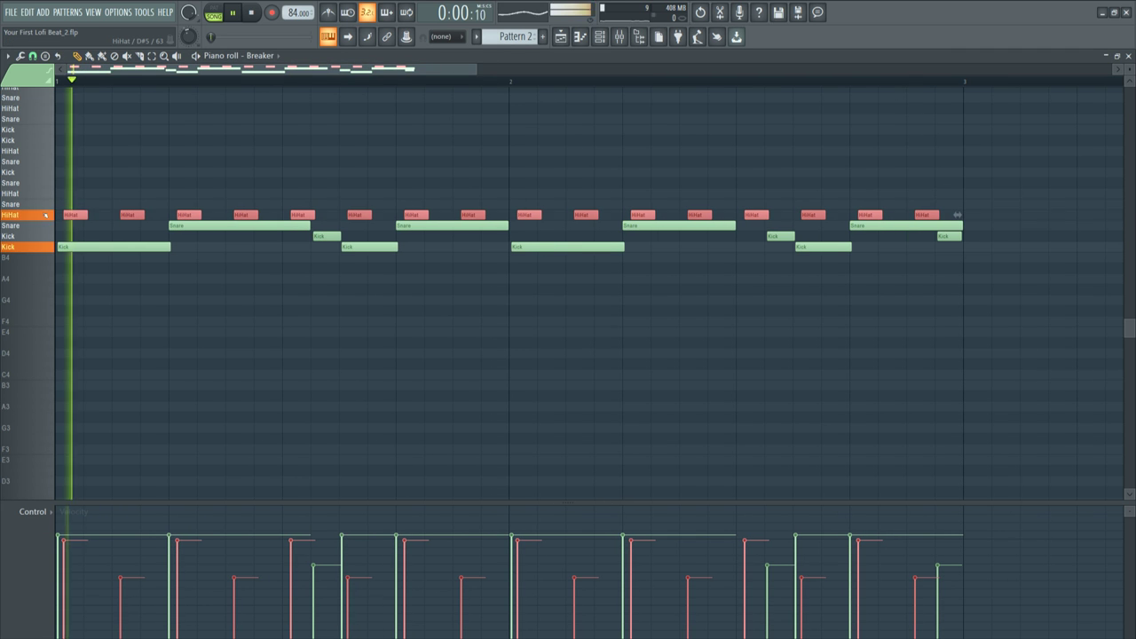
scroll(322, 80, down, 6)
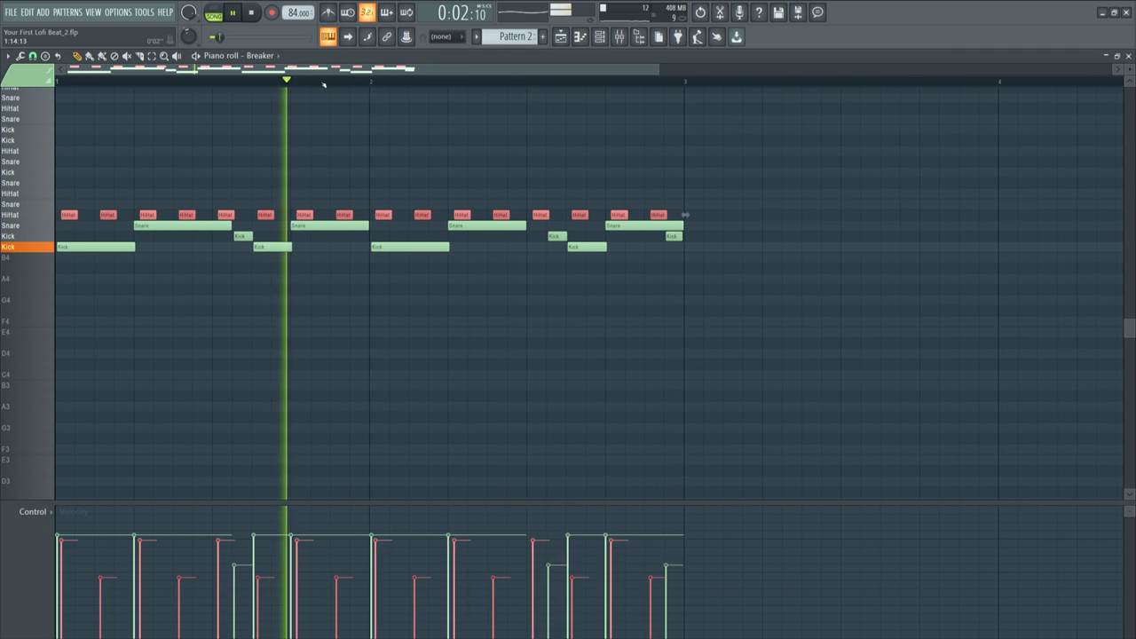
key(space)
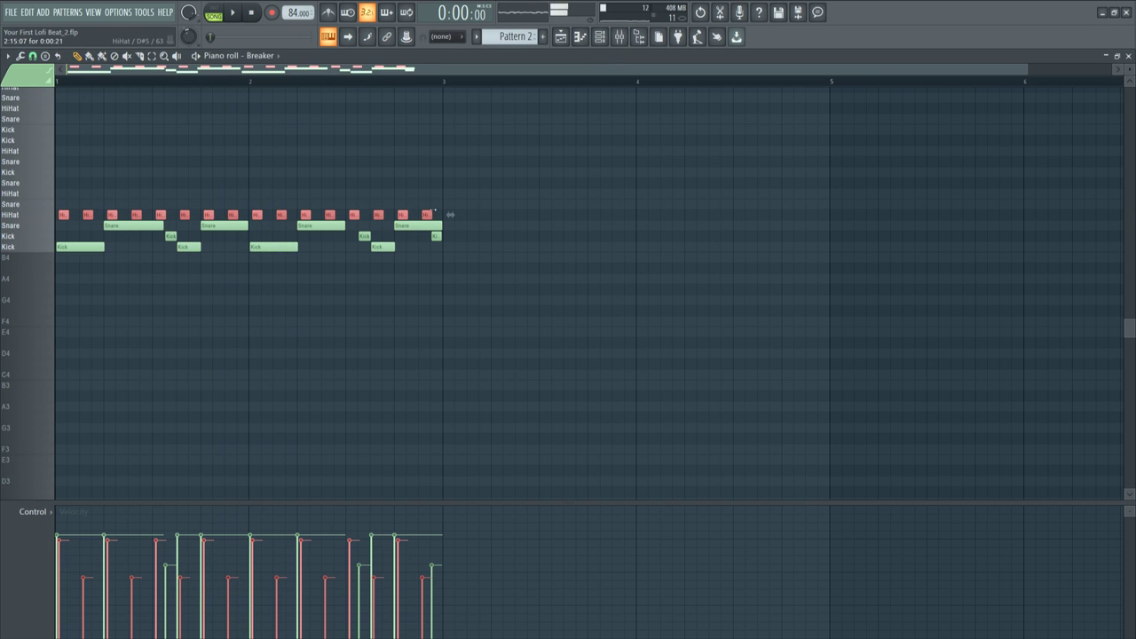
- Lengthen the selected HiHat notes, apply quick legato to them, and audition the result before clearing the selection
drag(450, 215, 486, 215)
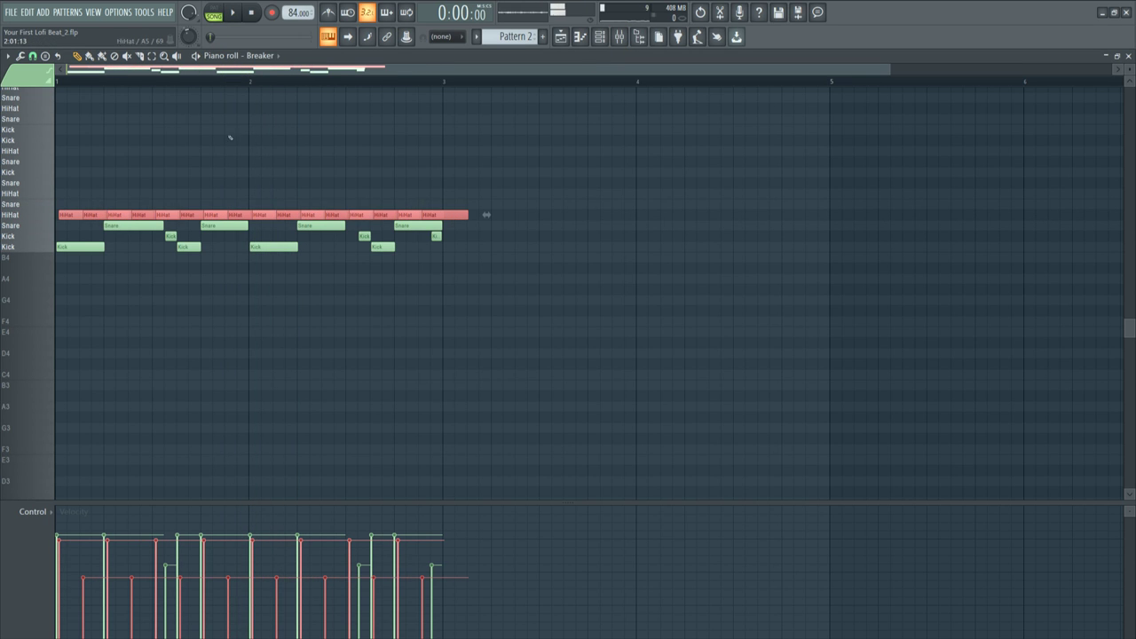
key(ctrl+l)
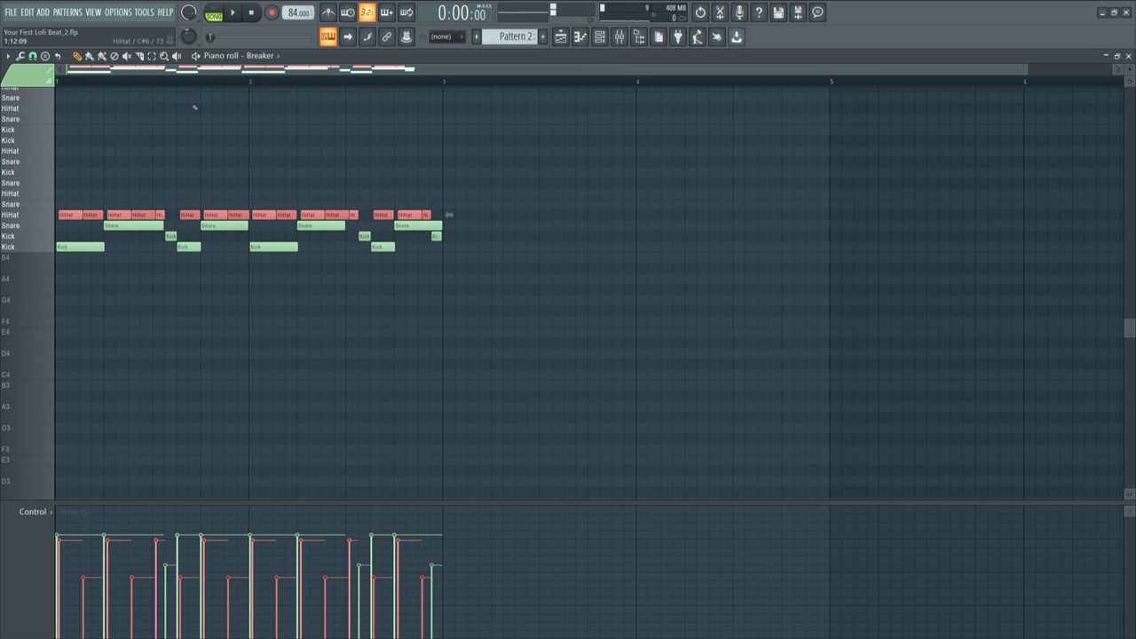
key(space)
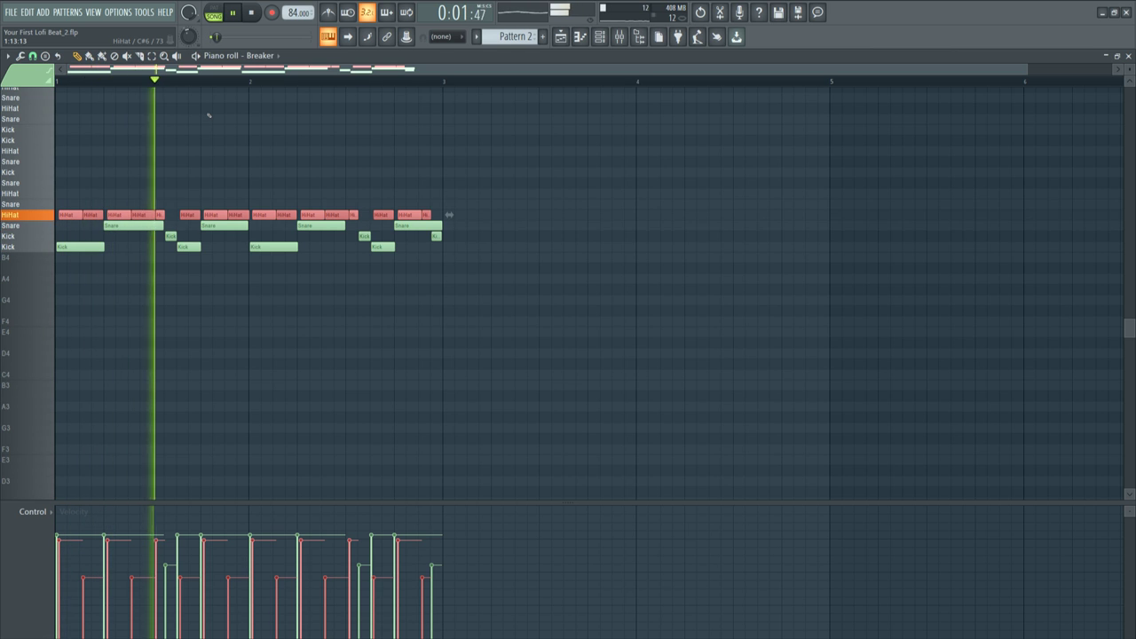
key(ctrl+d)
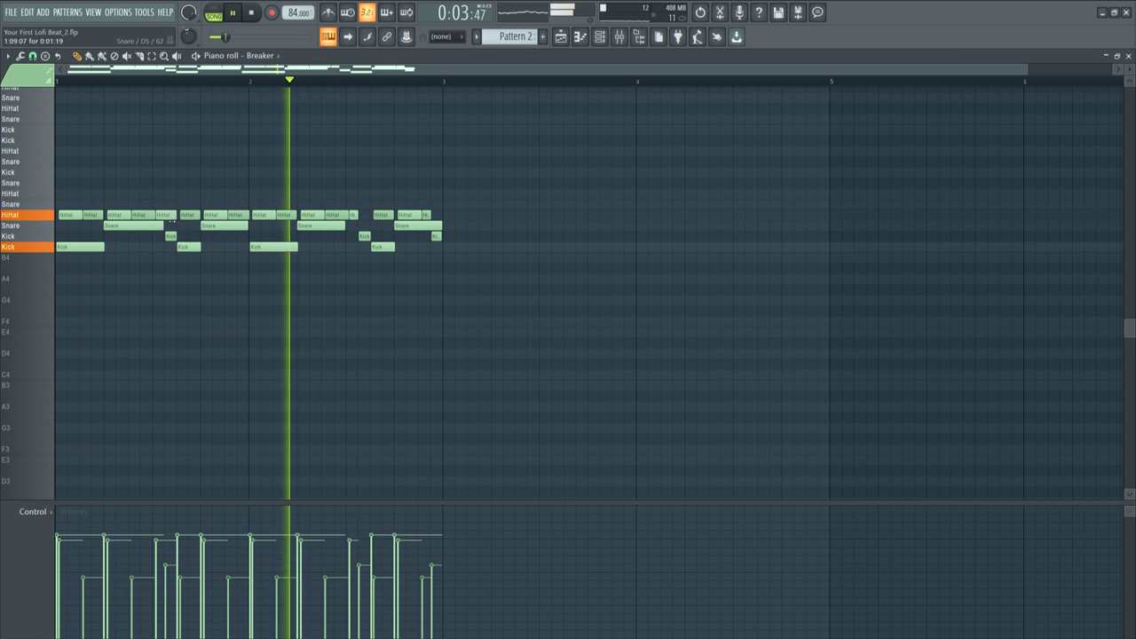
- Articulate the HiHat notes using Only with selection, extend the last one to the end of bar 2, and play the beat
key(space)
drag(437, 219, 70, 200)
key(alt+u)
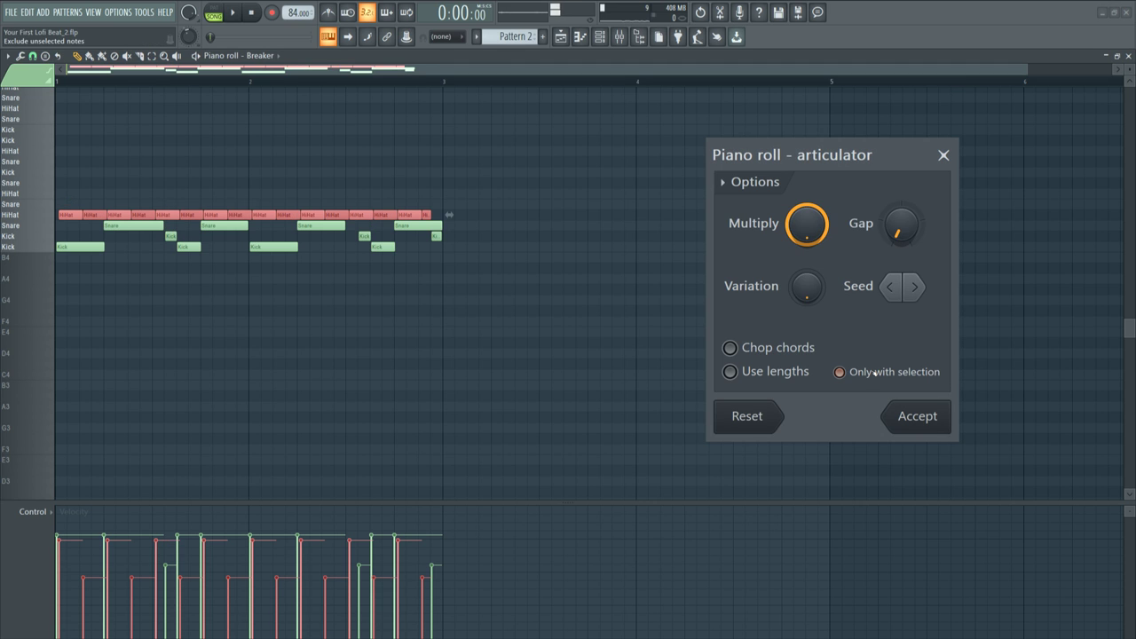
click(923, 418)
click(360, 335)
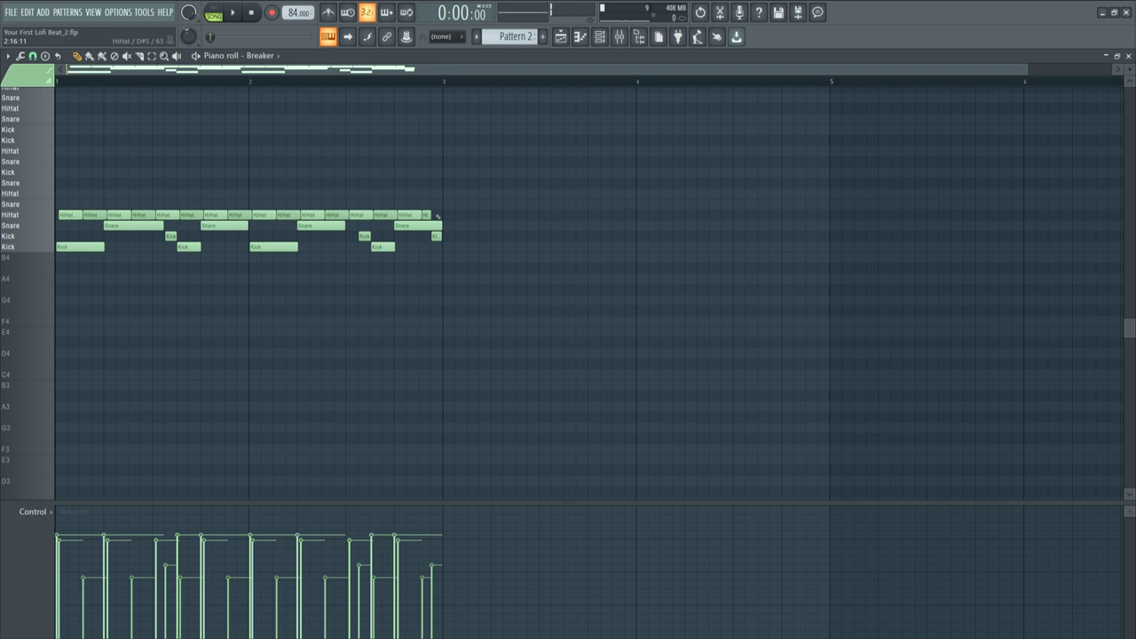
key(space)
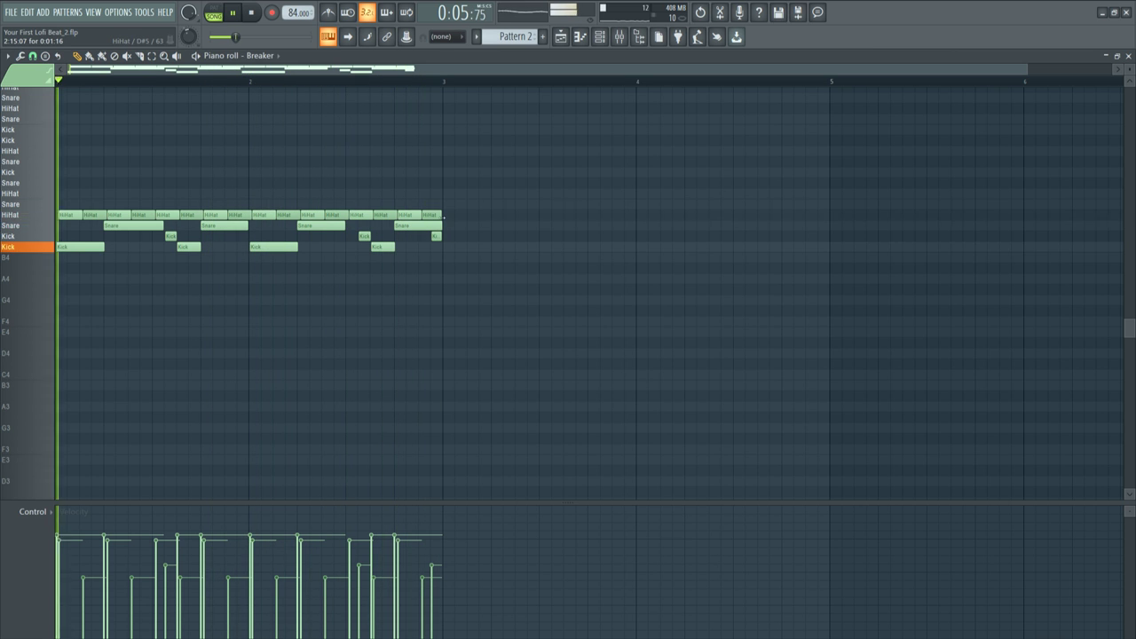
- Lower the velocities of all HiHat notes in Pattern 2, varying the softer hits, and audition the drums
drag(459, 214, 62, 214)
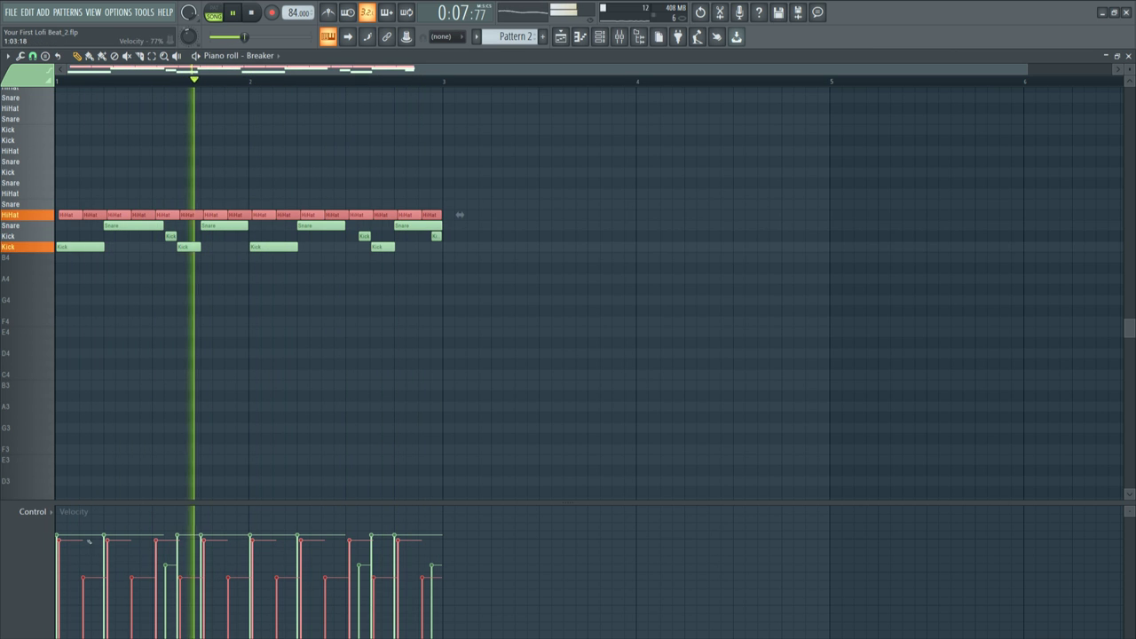
key(space)
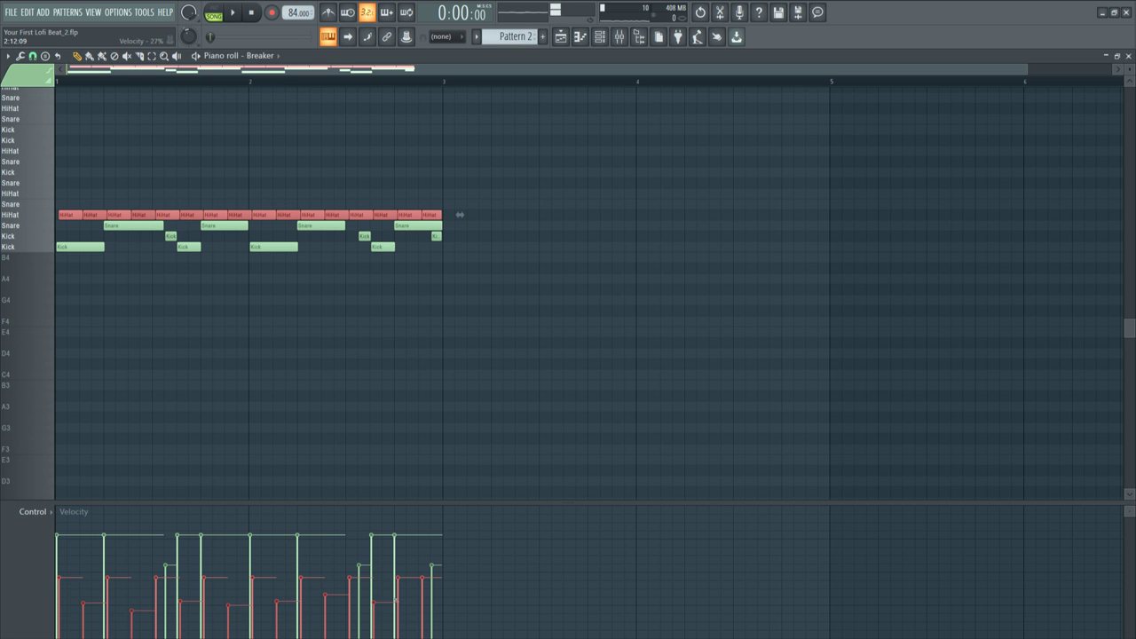
ctrl+click(558, 361)
key(space)
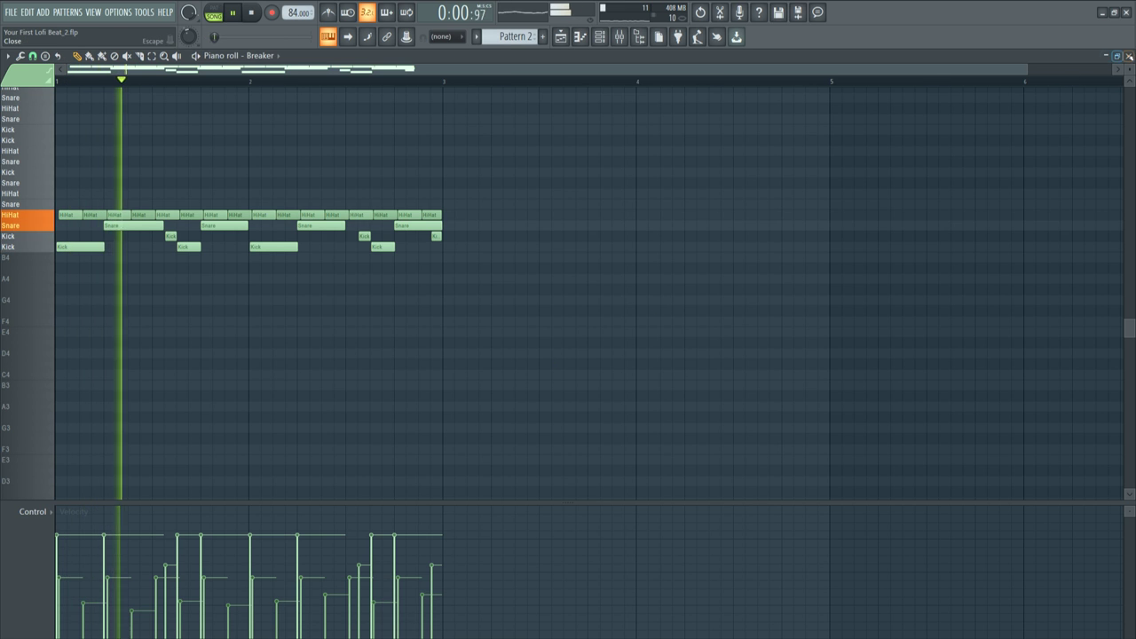
click(1128, 56)
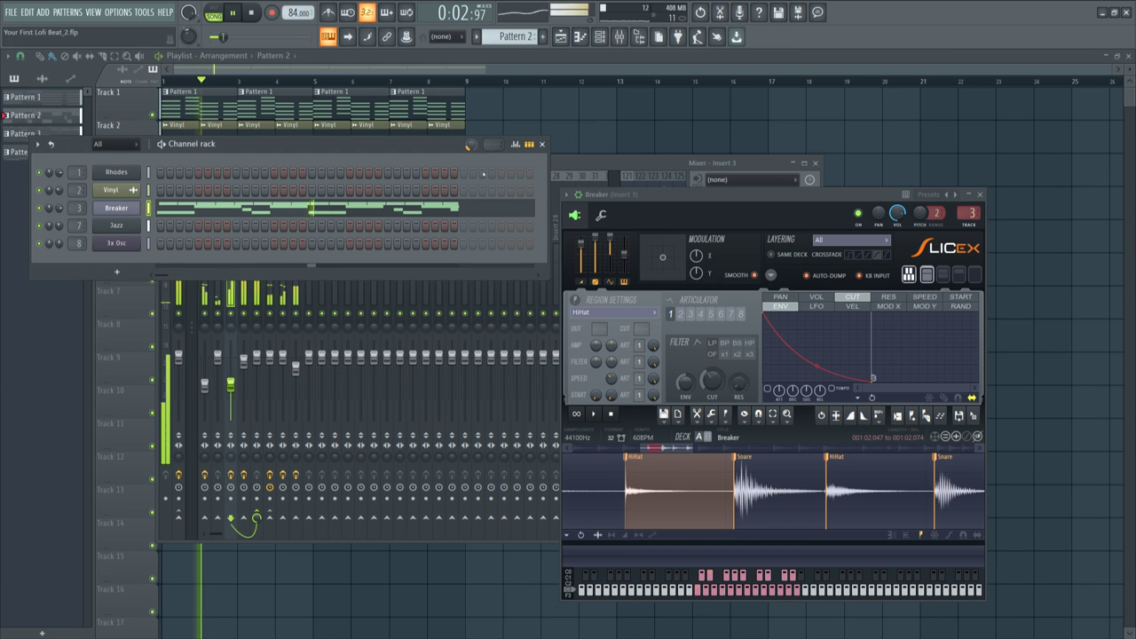
- Close Slicex, play the beat, and check the Breaker notes of Pattern 2 in the piano roll
click(980, 194)
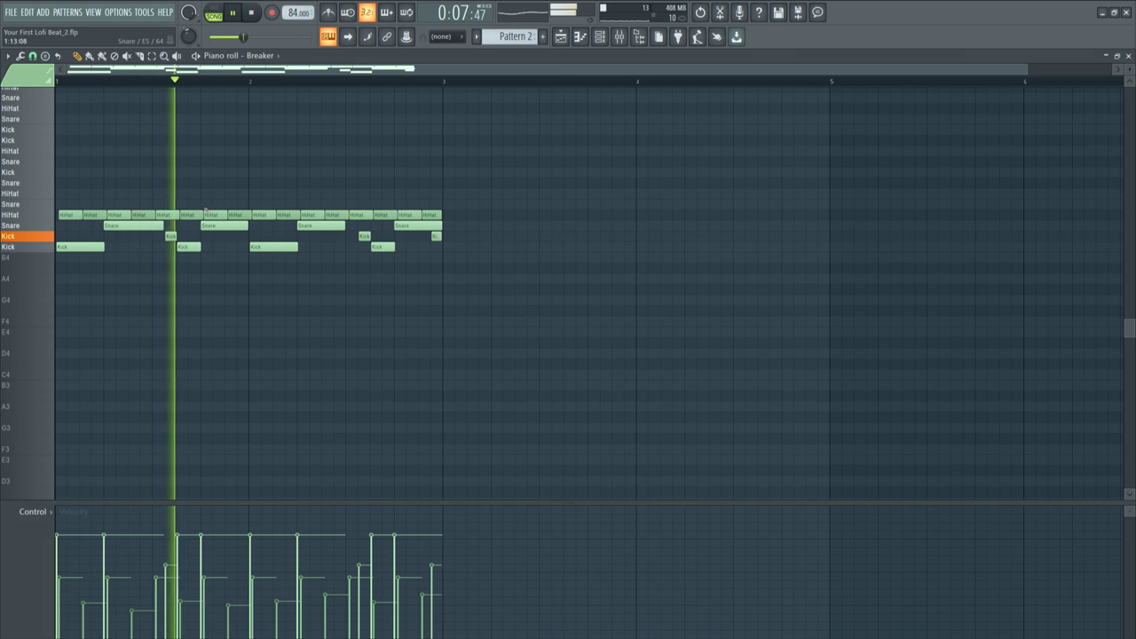
click(219, 207)
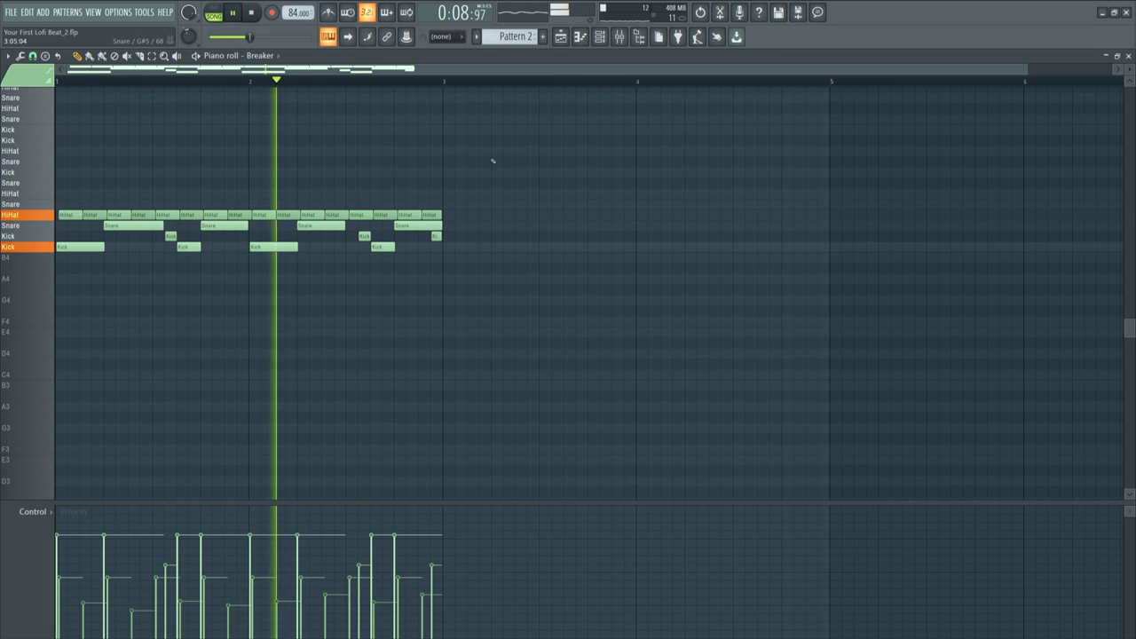
click(1130, 55)
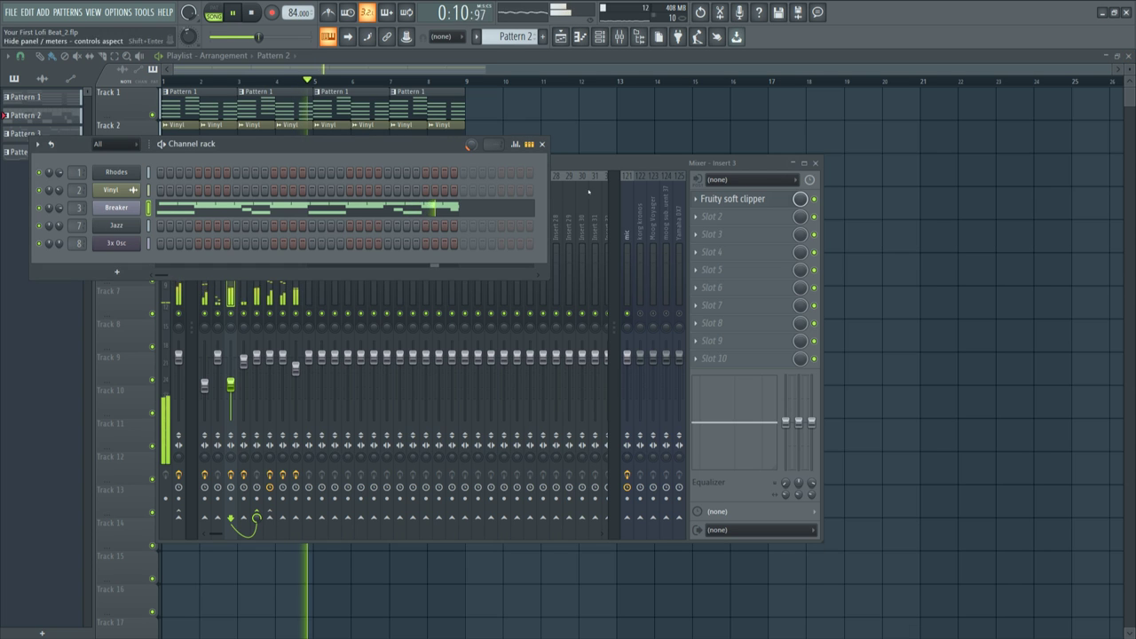
- Inspect articulator 2's volume envelope and the full sliced waveform in the Breaker's Slicex, then close the plugin
click(128, 206)
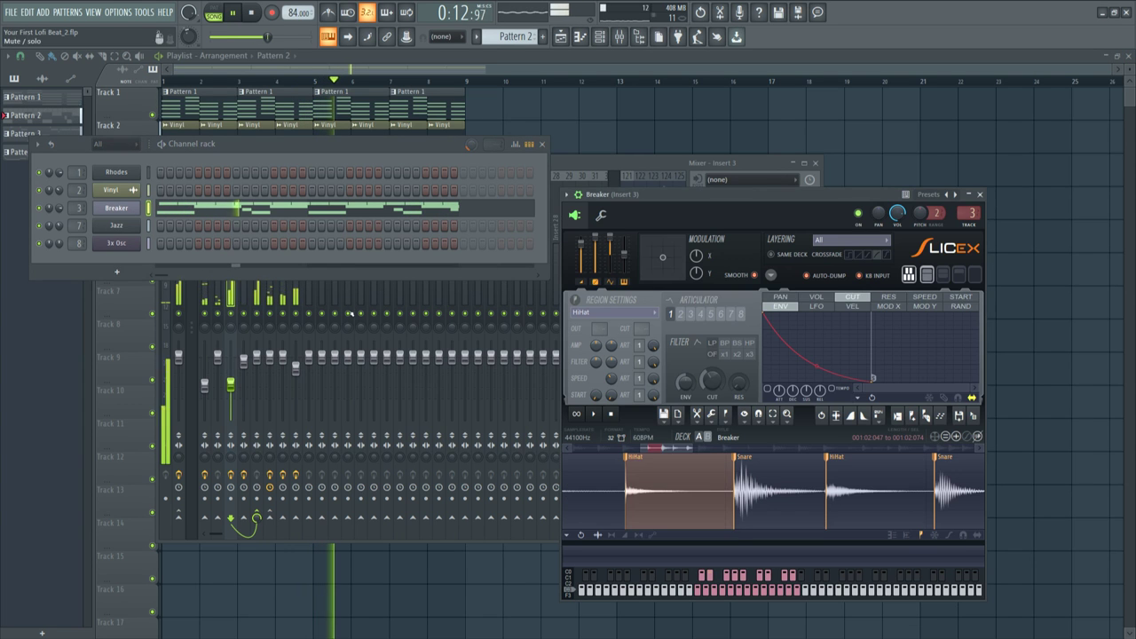
click(816, 297)
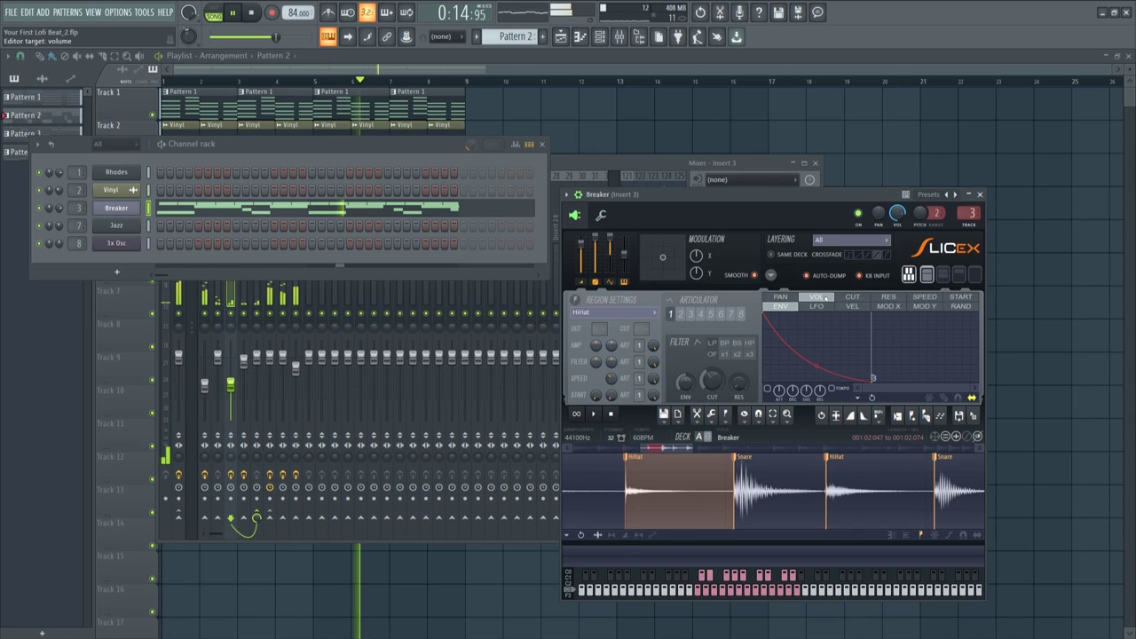
click(684, 313)
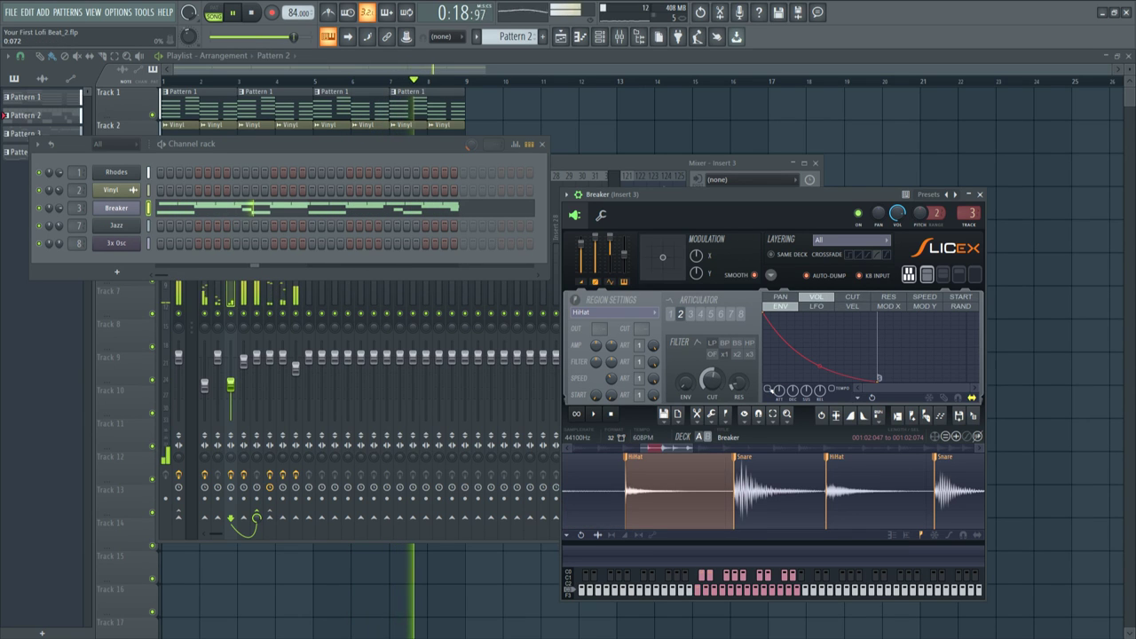
scroll(665, 490, down, 4)
scroll(666, 489, down, 1)
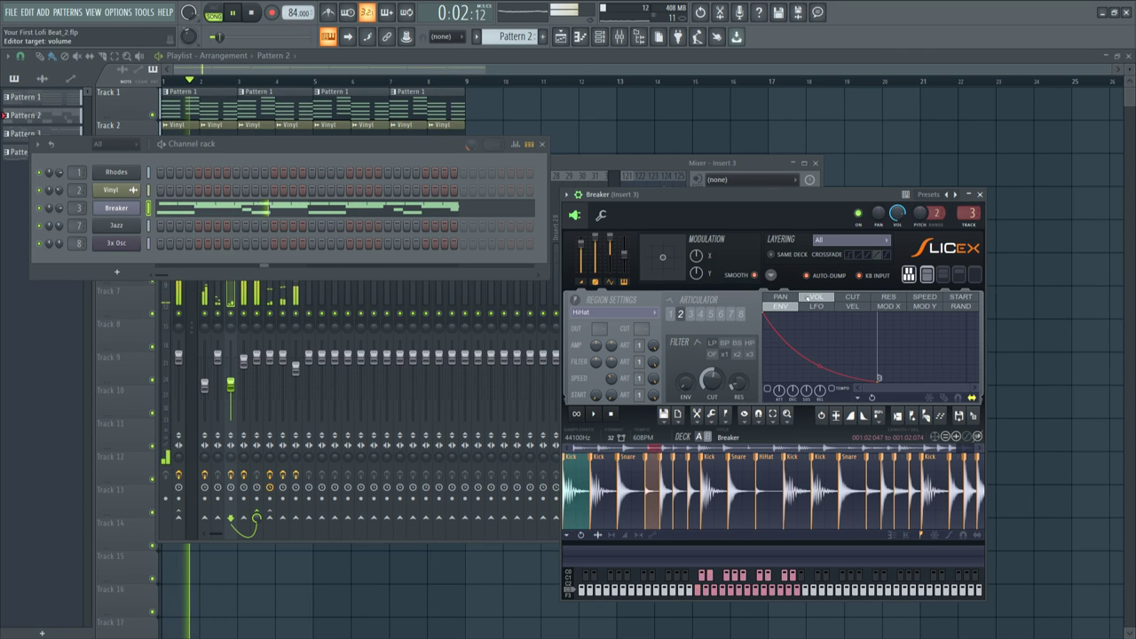
click(980, 194)
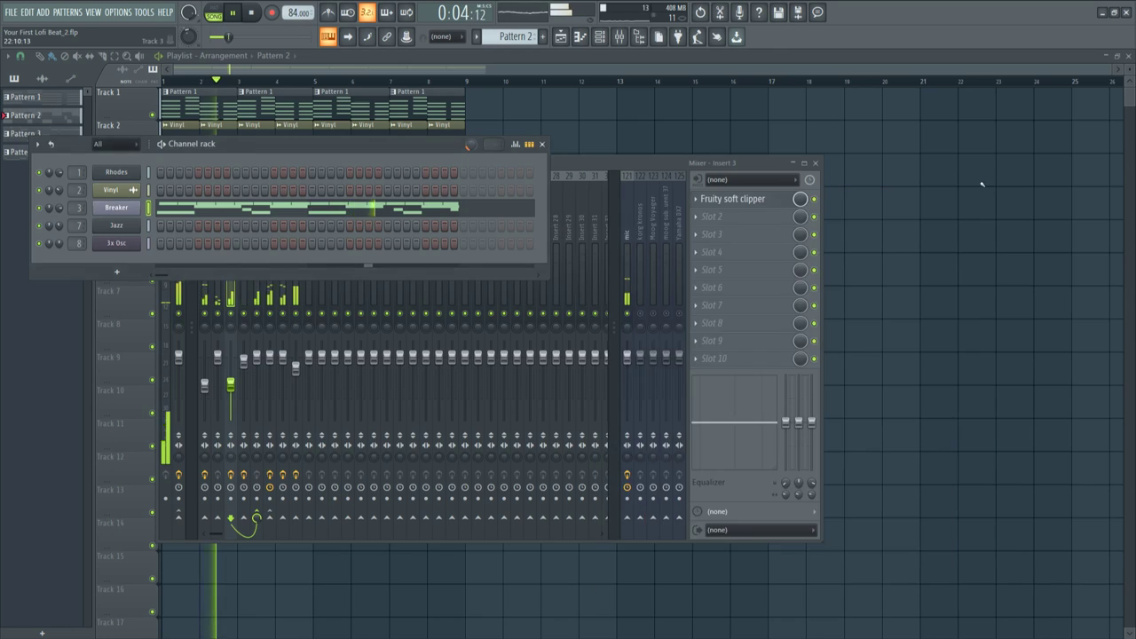
- Bring up the mixer and check the kick track's level while the beat plays
click(878, 187)
click(599, 36)
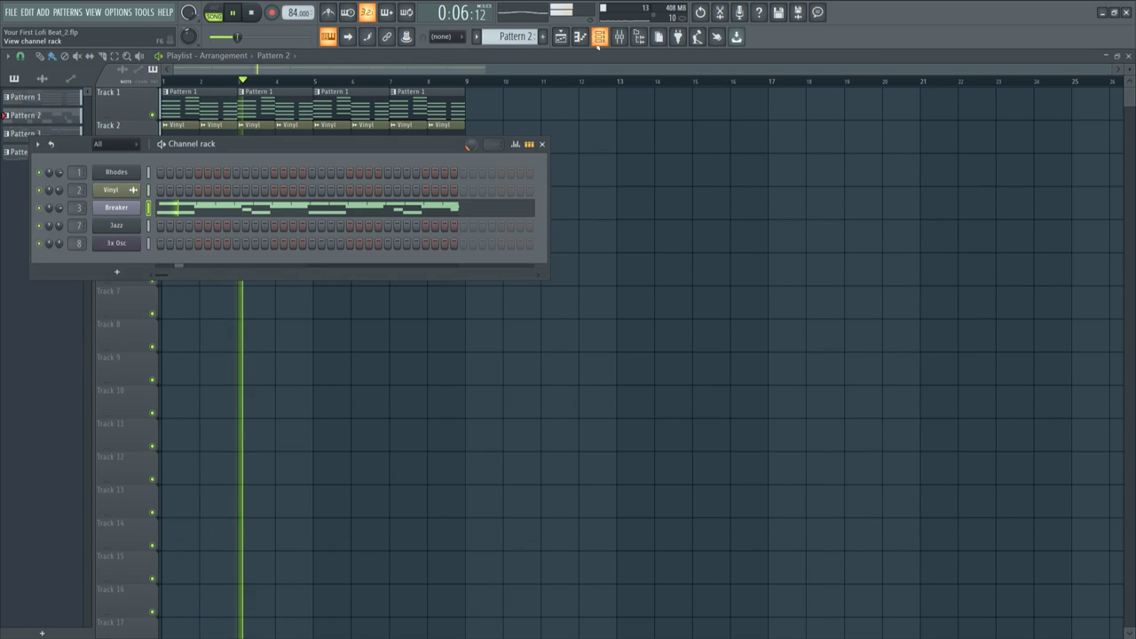
click(619, 37)
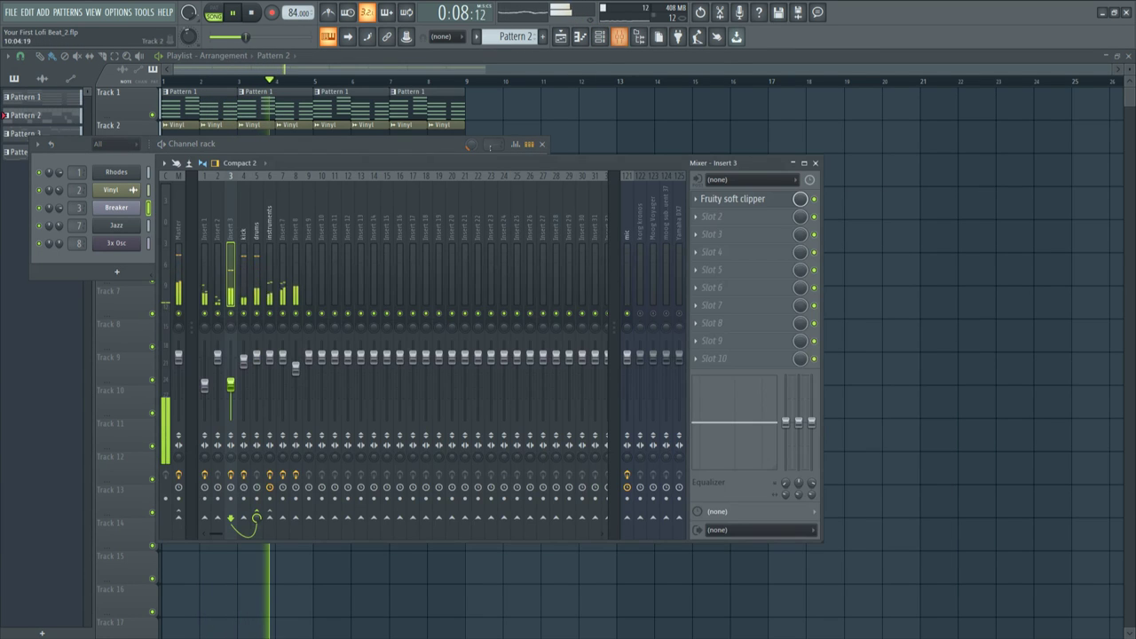
click(244, 240)
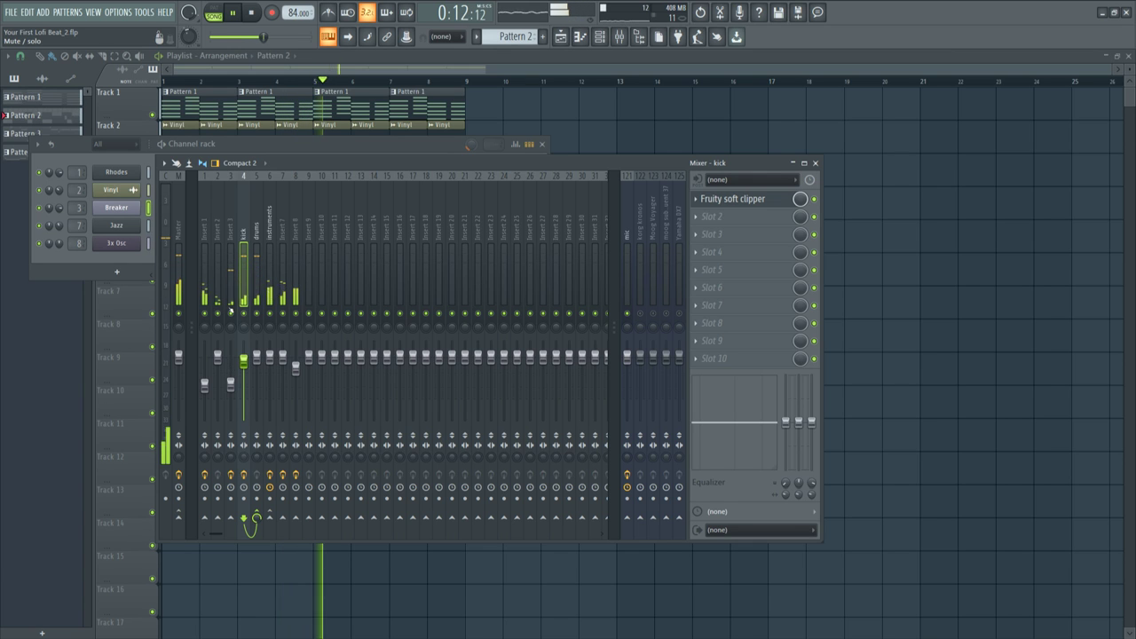
- Check the Snare notes in the Breaker piano roll, clear their selection, and replay the beat from the start
click(239, 144)
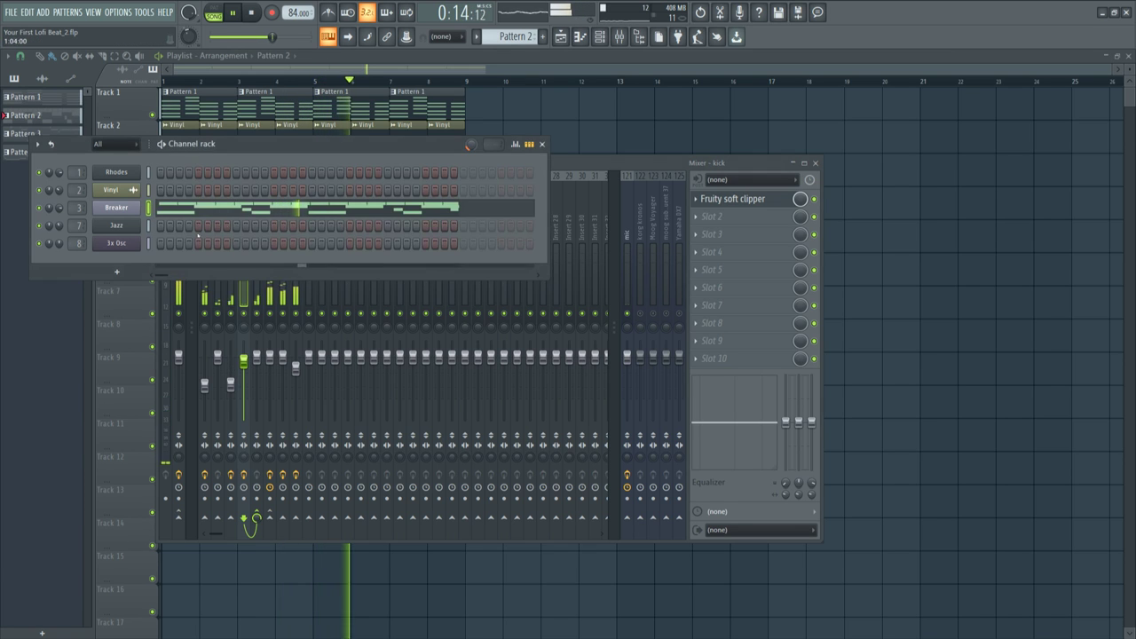
click(253, 209)
click(48, 228)
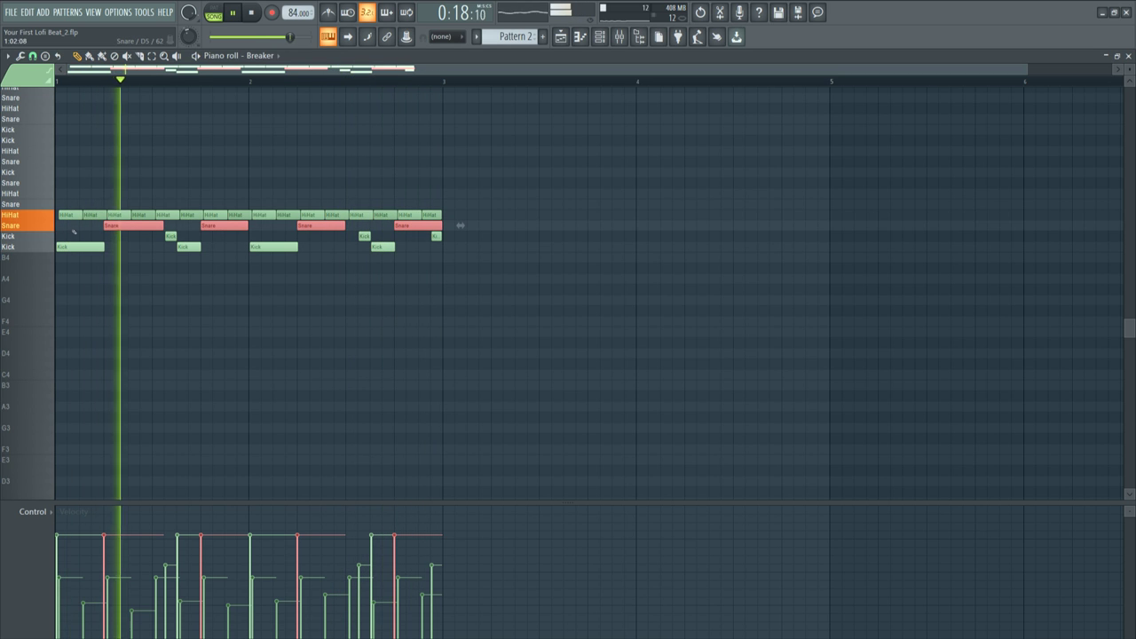
click(171, 257)
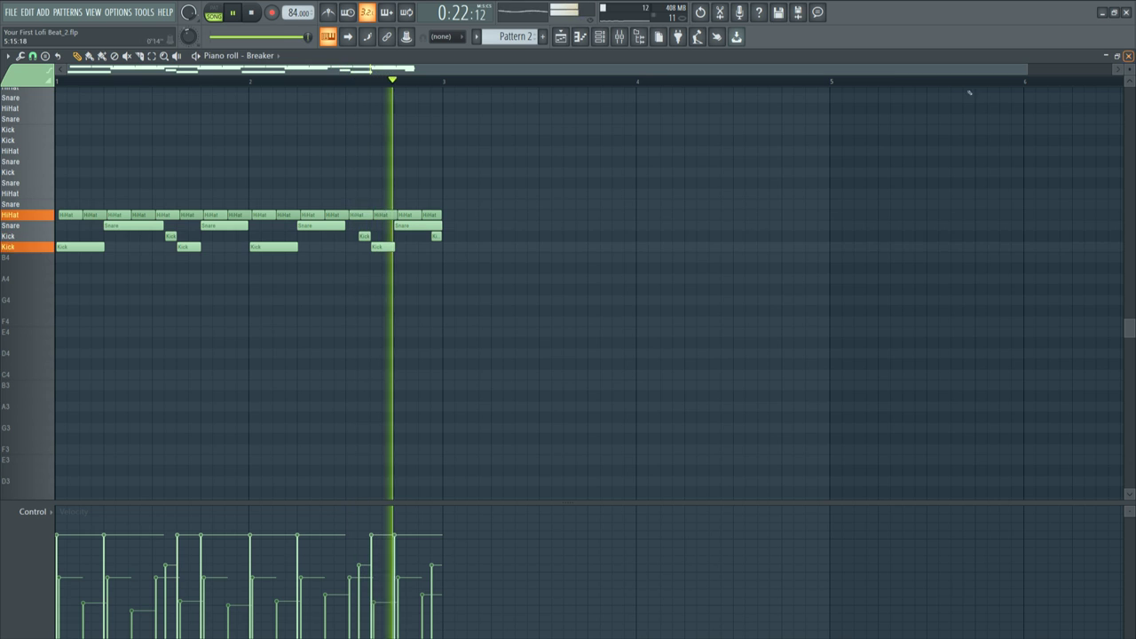
key(space)
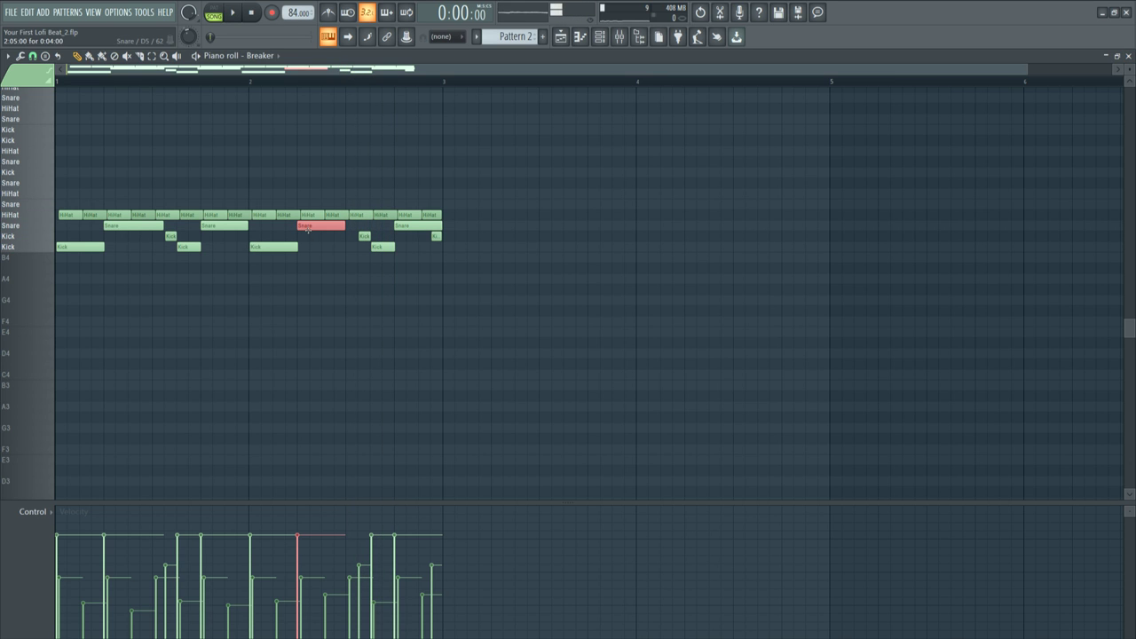
key(space)
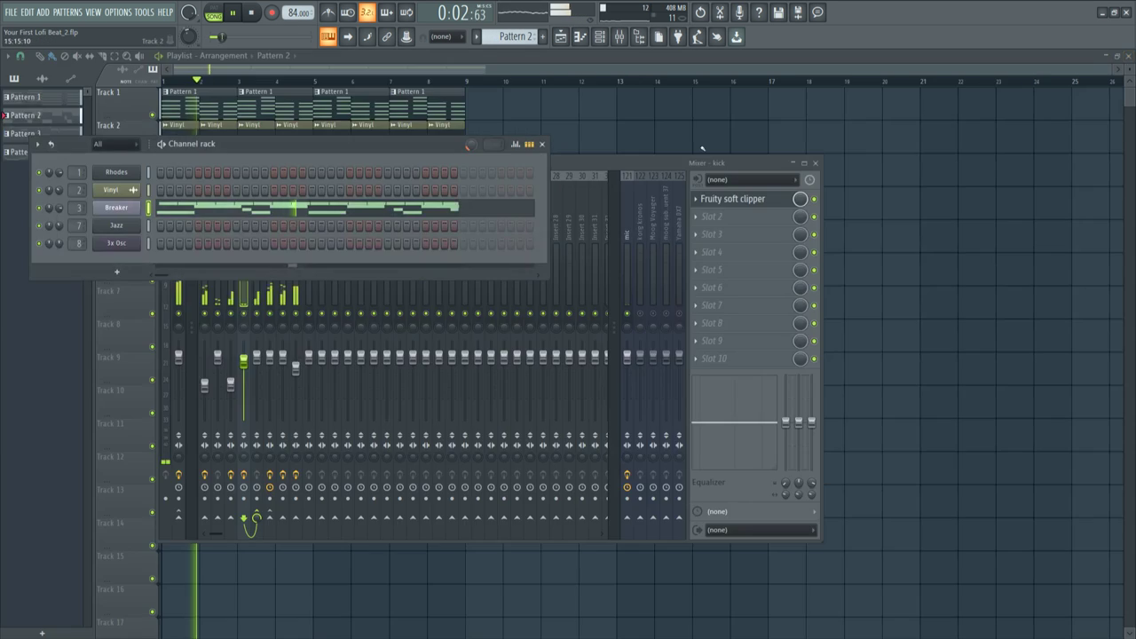
click(1128, 55)
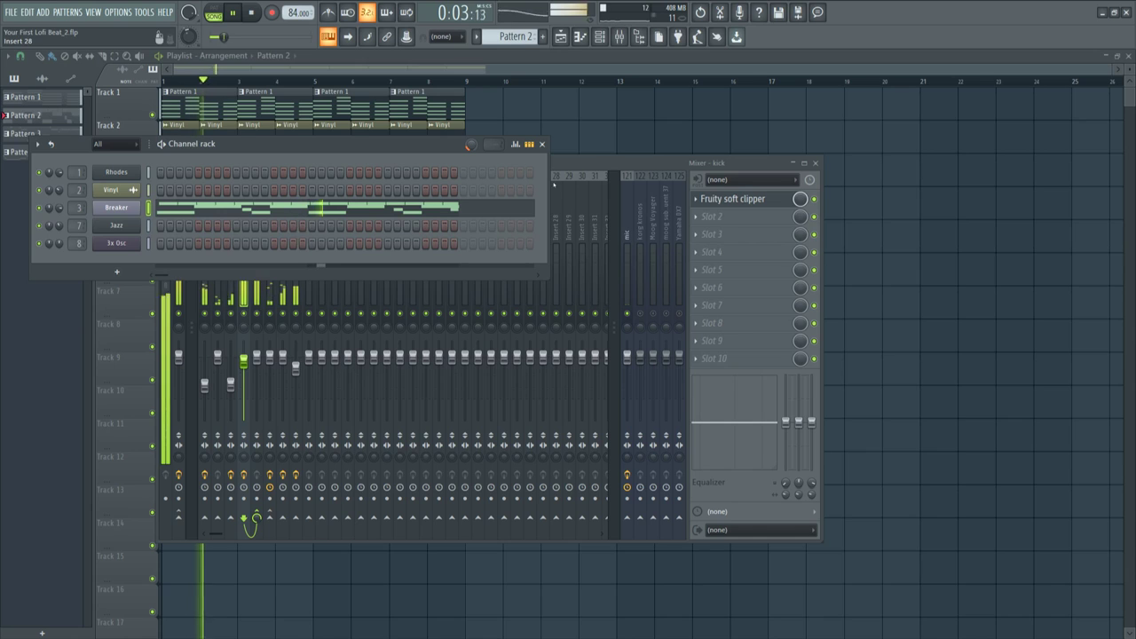
- Clear the open windows, restart playback, and rebalance the drums by raising the Insert 3 fader and lowering the kick fader slightly
key(space)
key(F12)
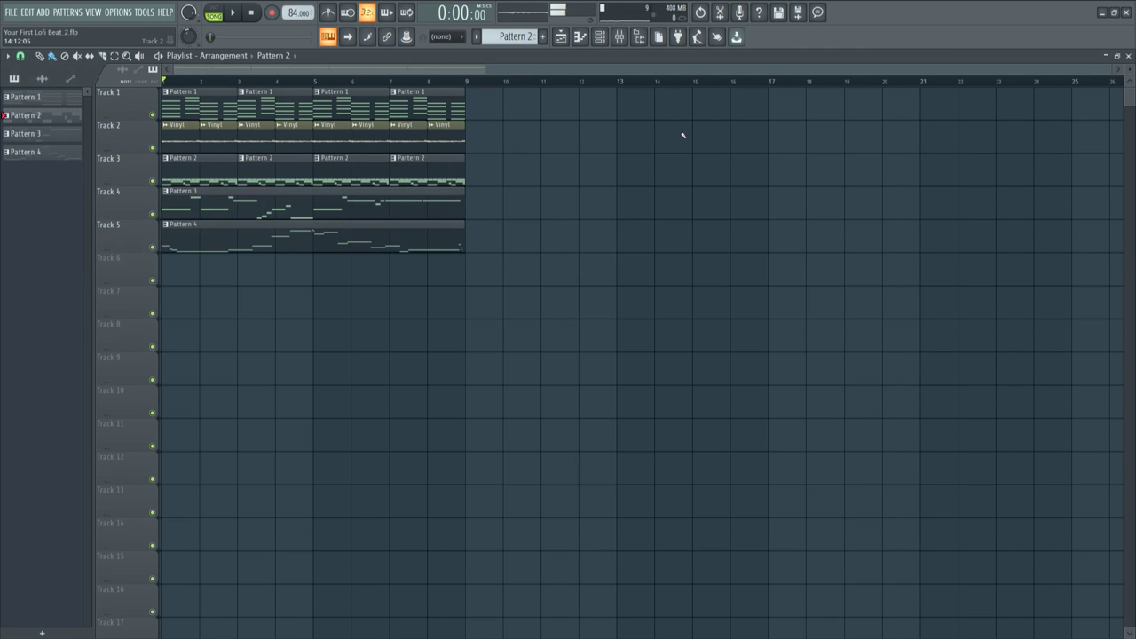
key(space)
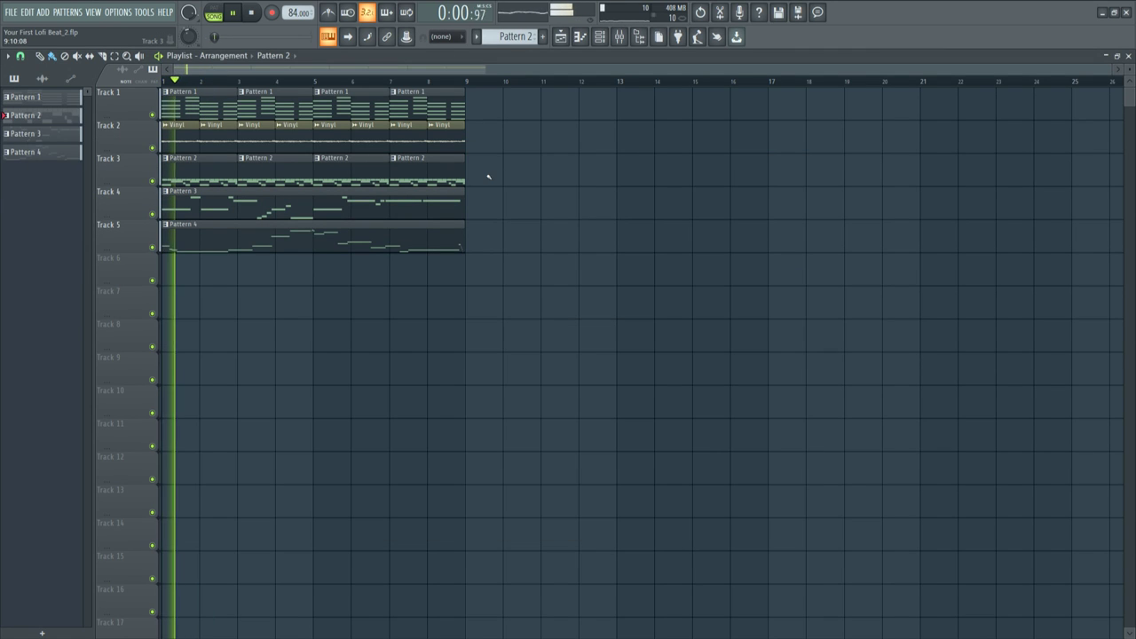
click(619, 39)
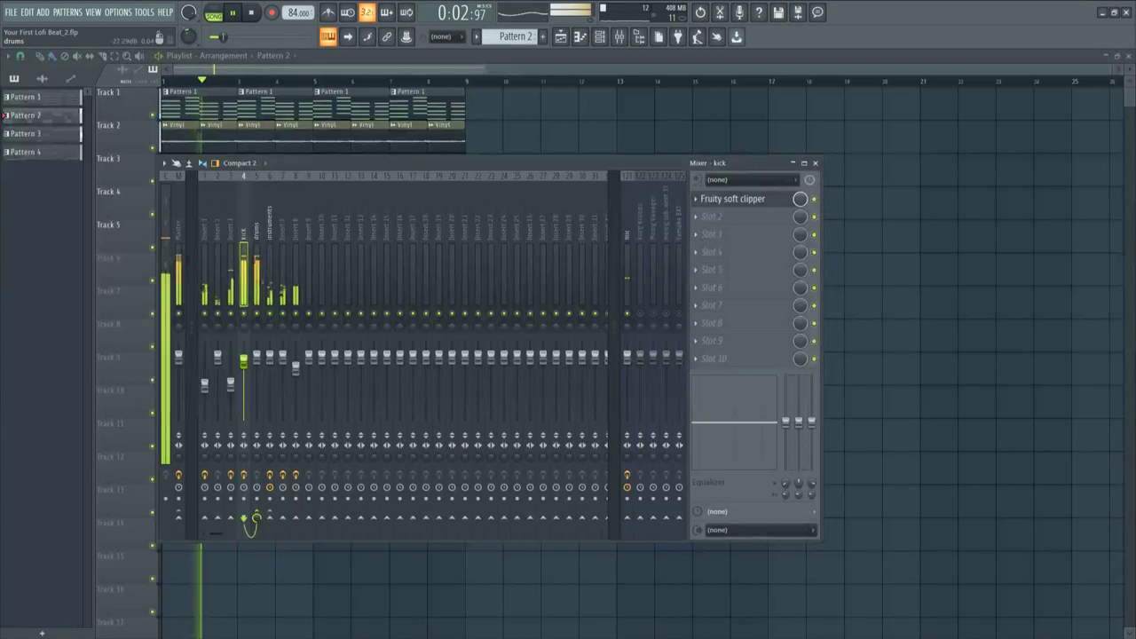
click(231, 382)
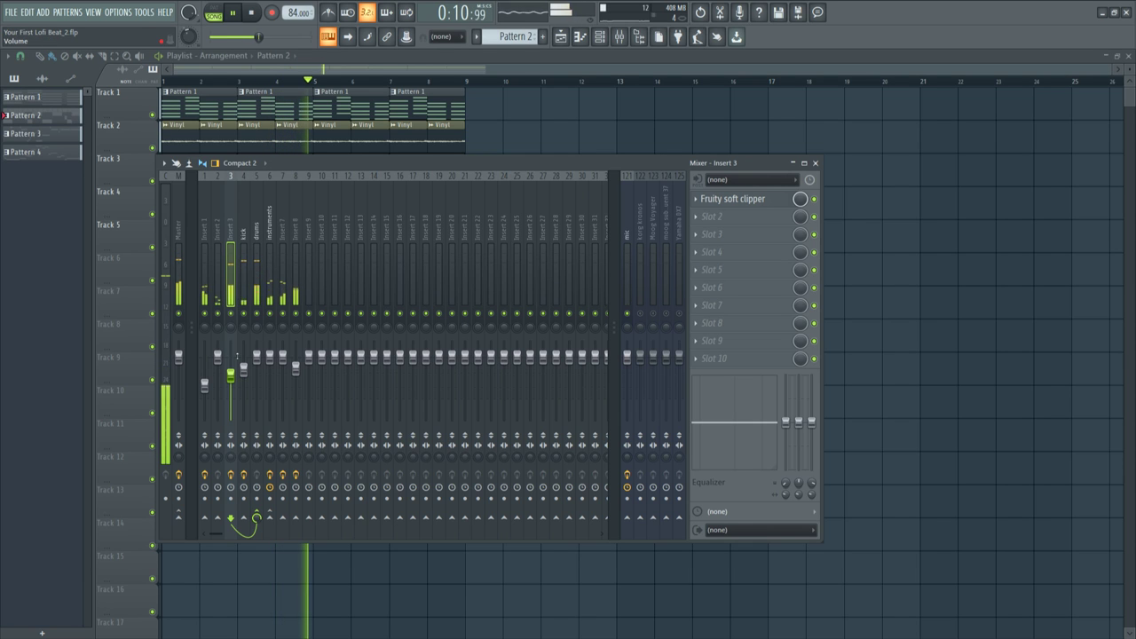
- Adjust the Breaker channel's volume in Slicex while the beat plays, and clear the open windows to return to the playlist
click(599, 36)
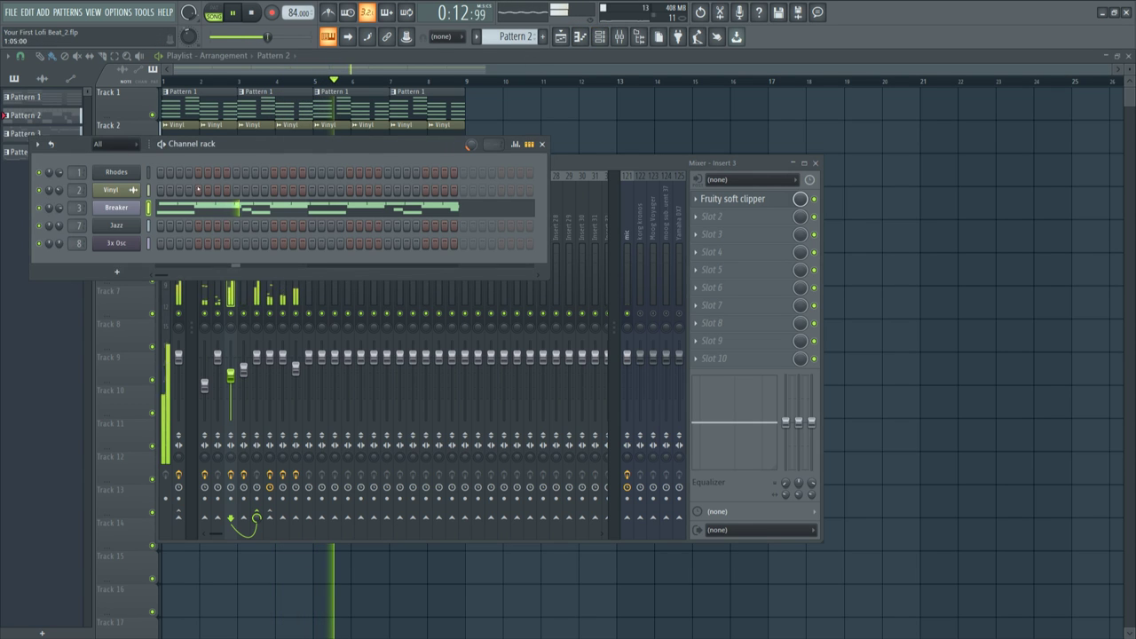
click(119, 208)
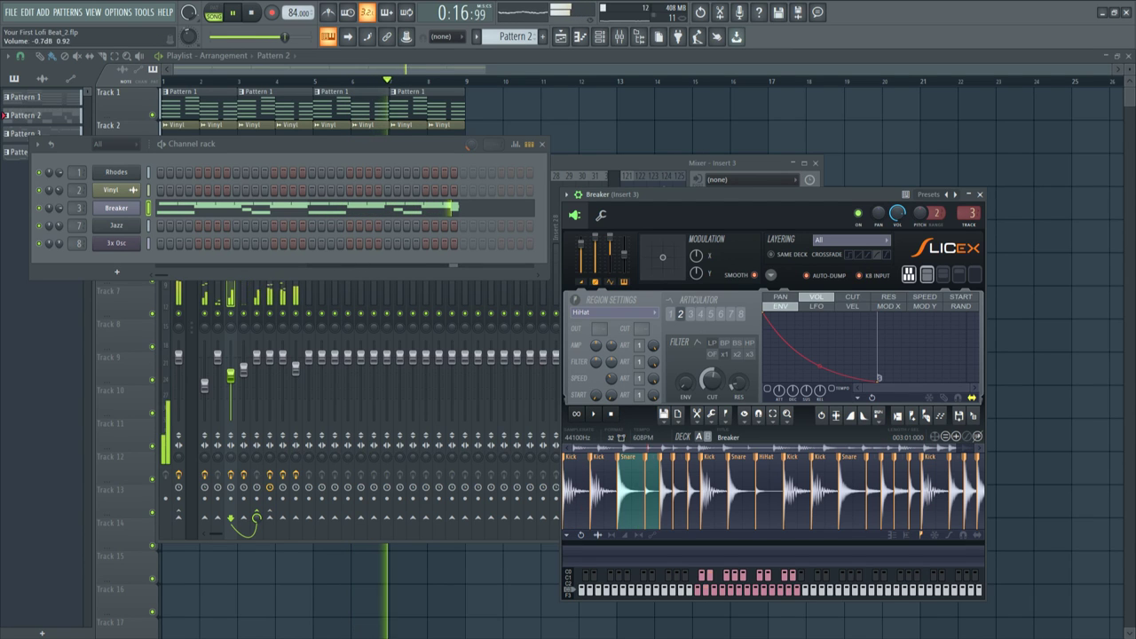
drag(278, 37, 286, 38)
drag(897, 213, 898, 233)
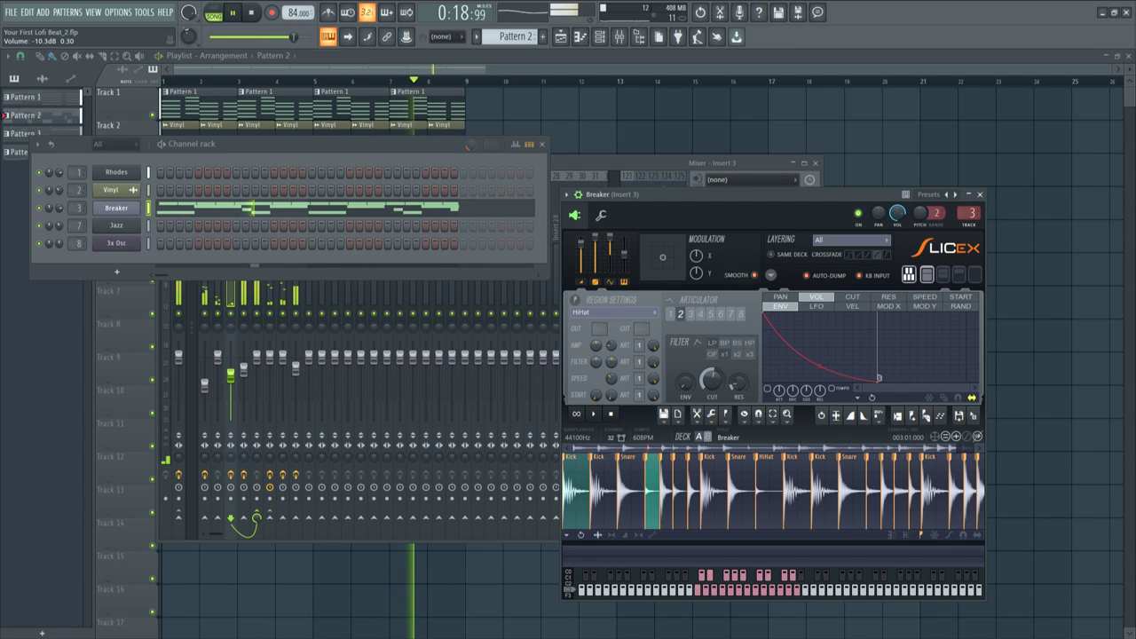
click(979, 195)
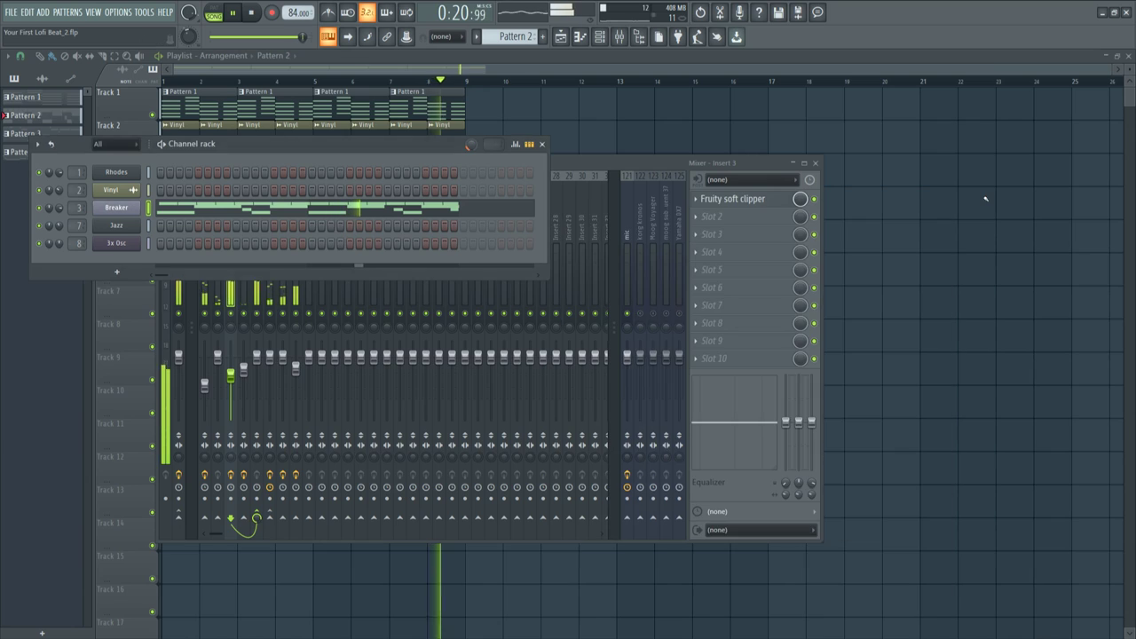
key(F12)
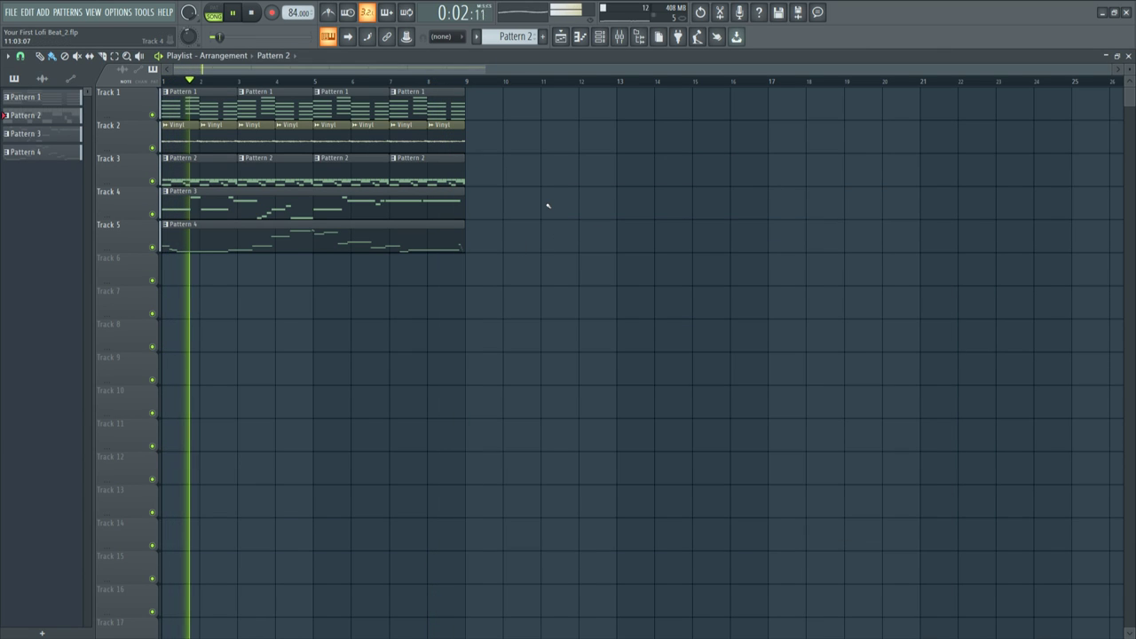
- Compare the effect chains and levels of the Insert 1 and instruments tracks in the mixer
key(space)
click(619, 37)
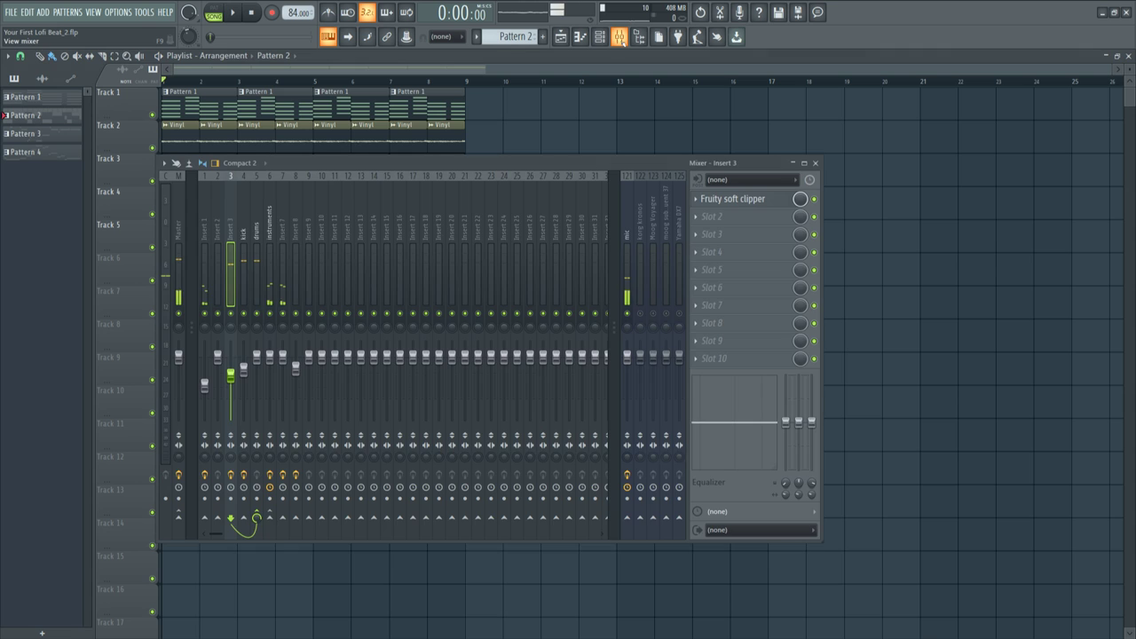
click(205, 229)
key(space)
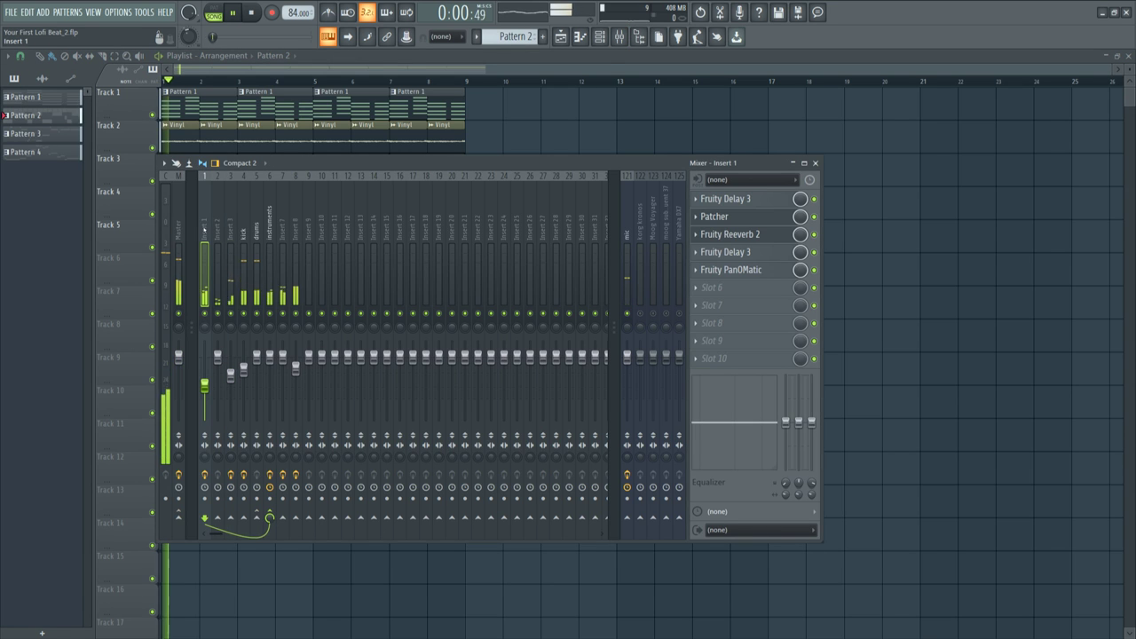
click(270, 229)
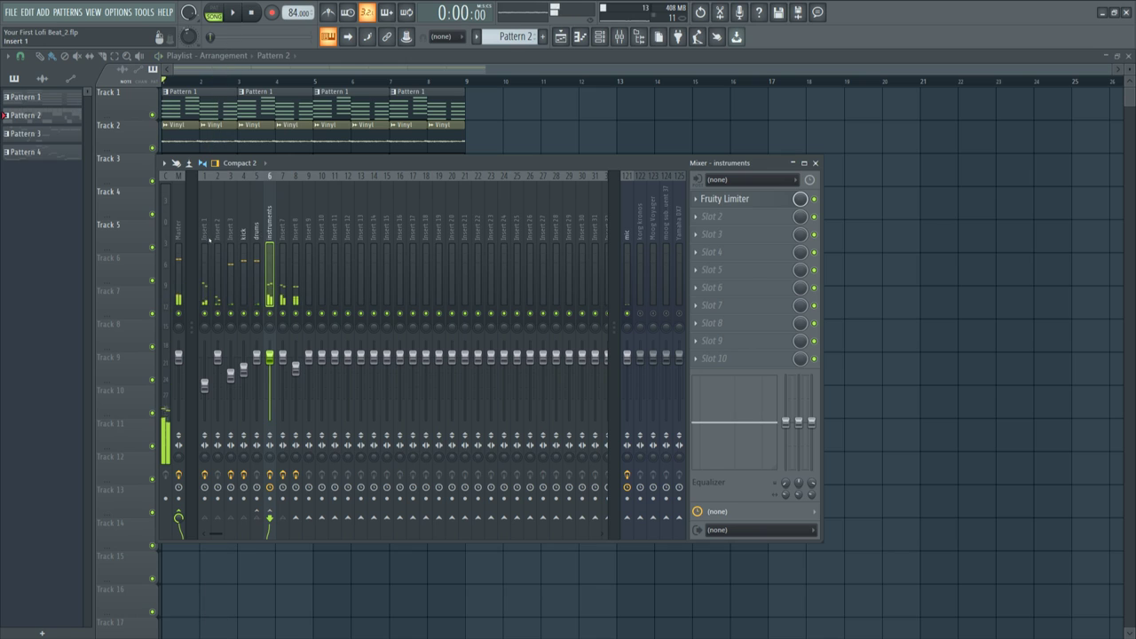
click(206, 240)
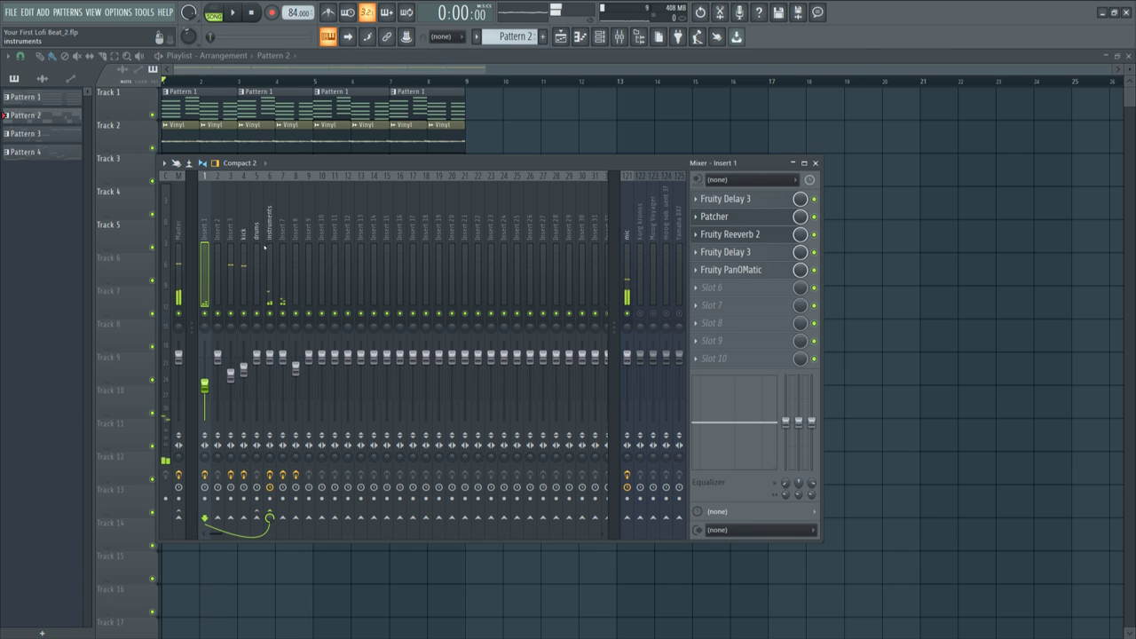
- Turn off the first Fruity Delay 3 on Insert 1 and copy its preset to the instruments track, then close the copied delay
click(757, 204)
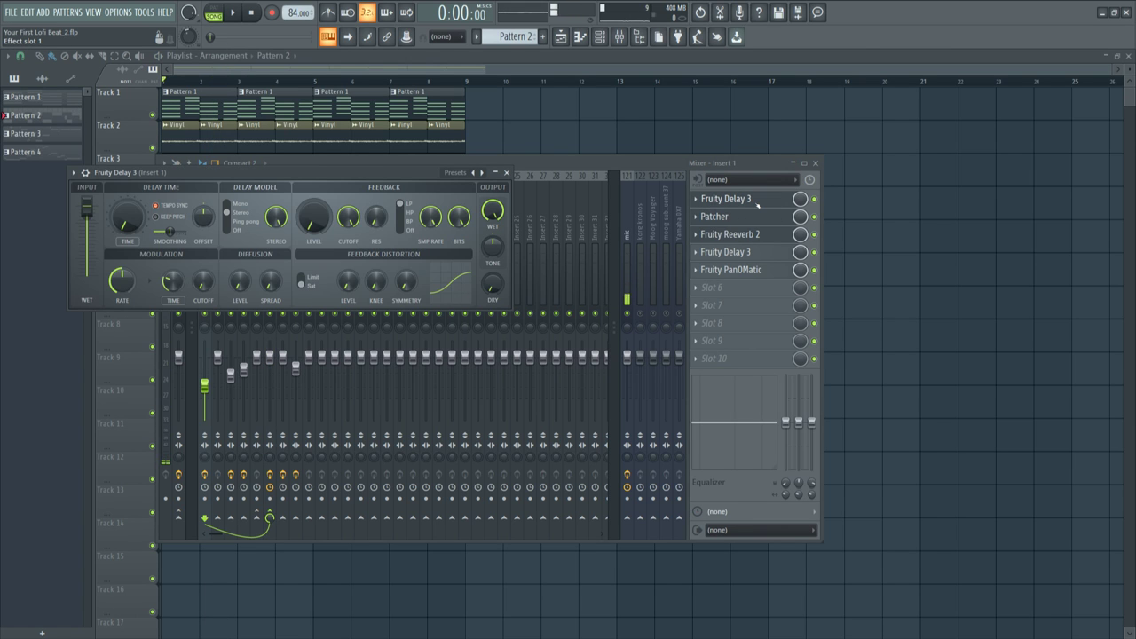
click(681, 161)
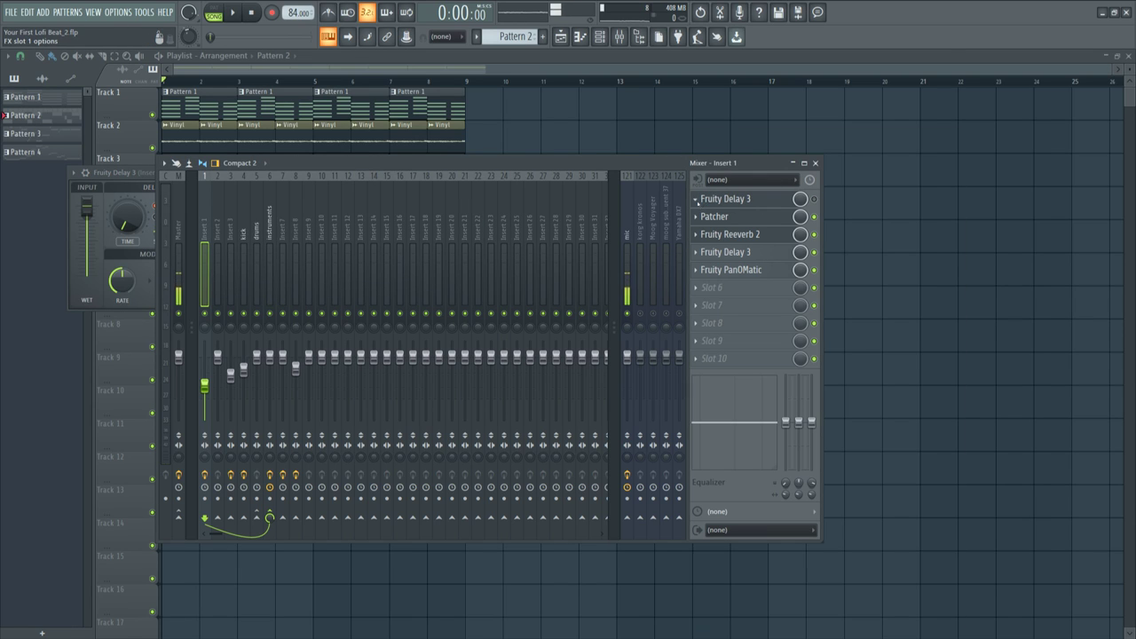
click(696, 201)
drag(745, 239, 211, 263)
drag(207, 257, 270, 262)
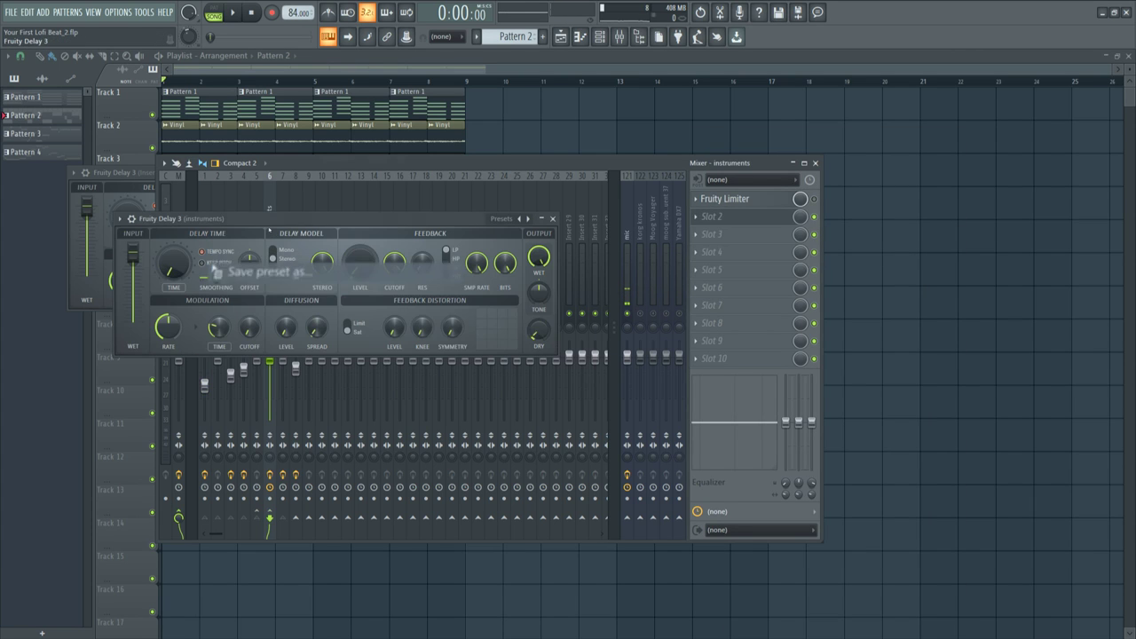
click(552, 219)
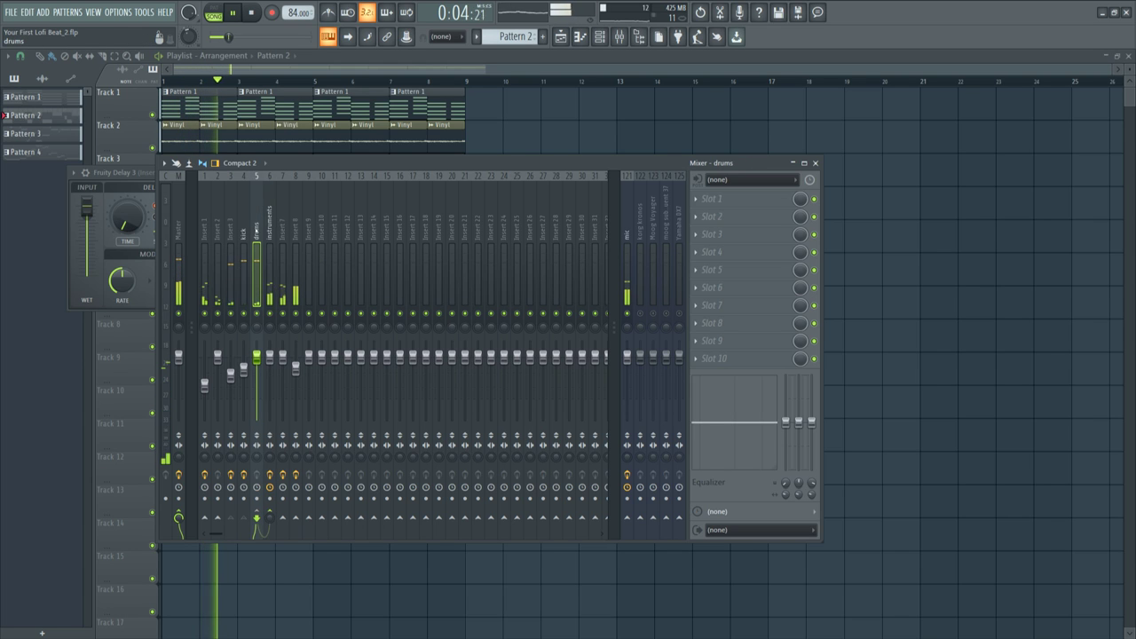
- Review the effect chains and levels of the Insert 3, Insert 8, Insert 7 and Master mixer tracks during playback
click(241, 229)
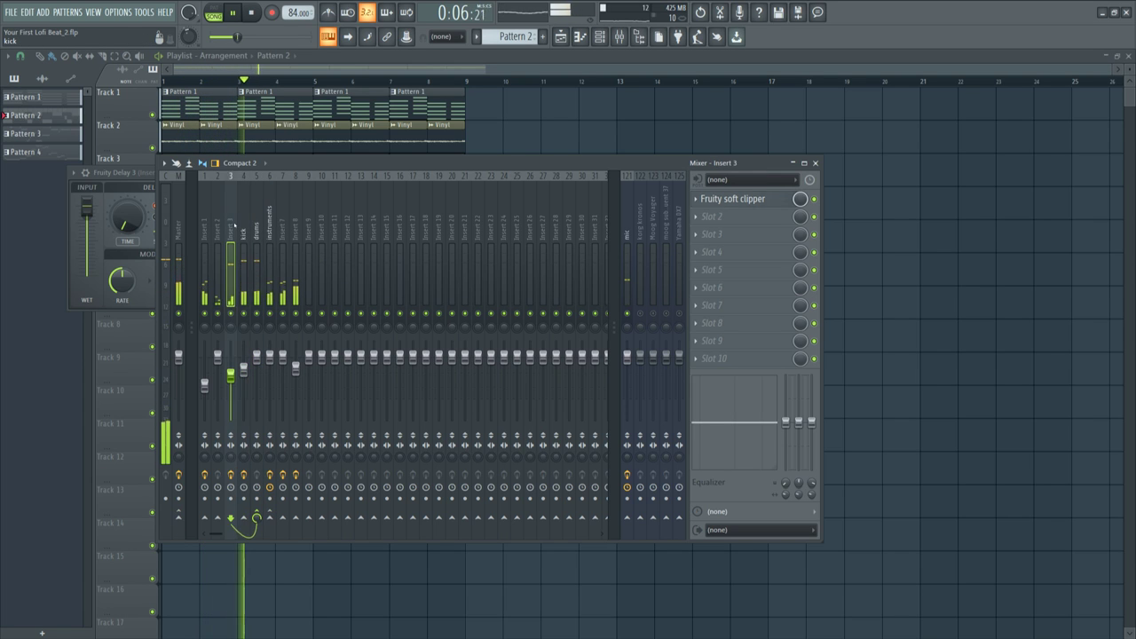
click(296, 229)
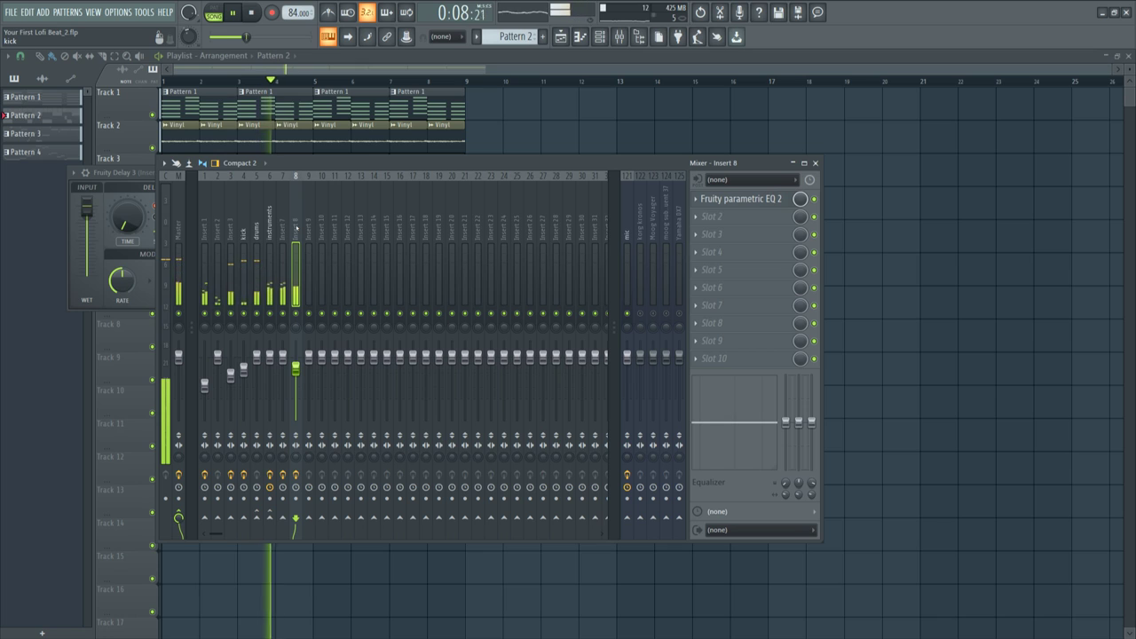
click(284, 229)
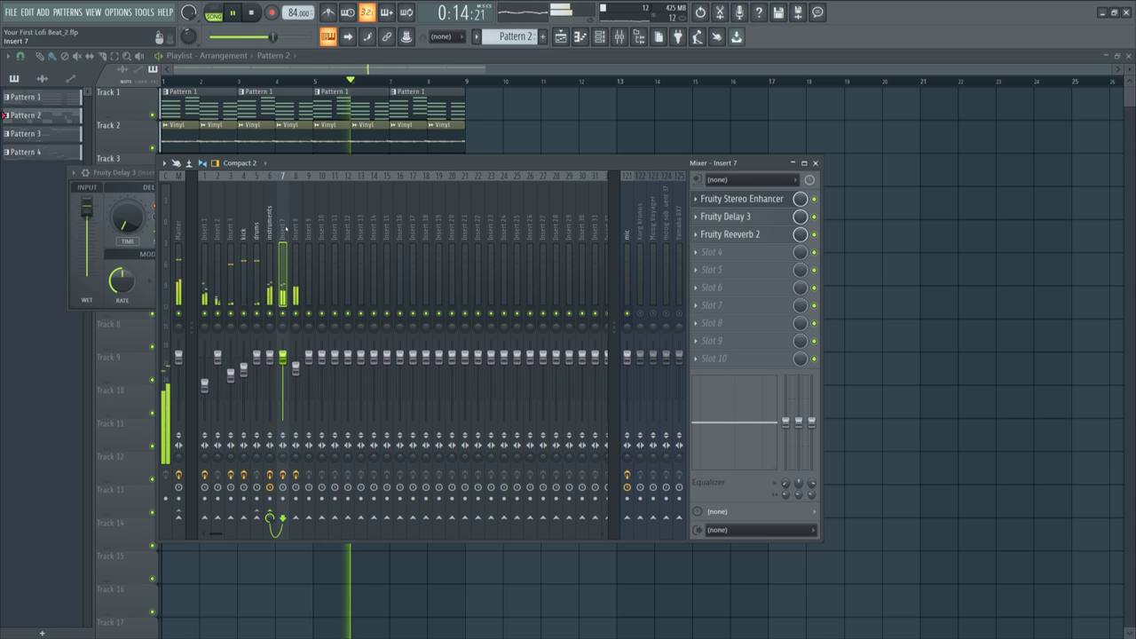
click(179, 232)
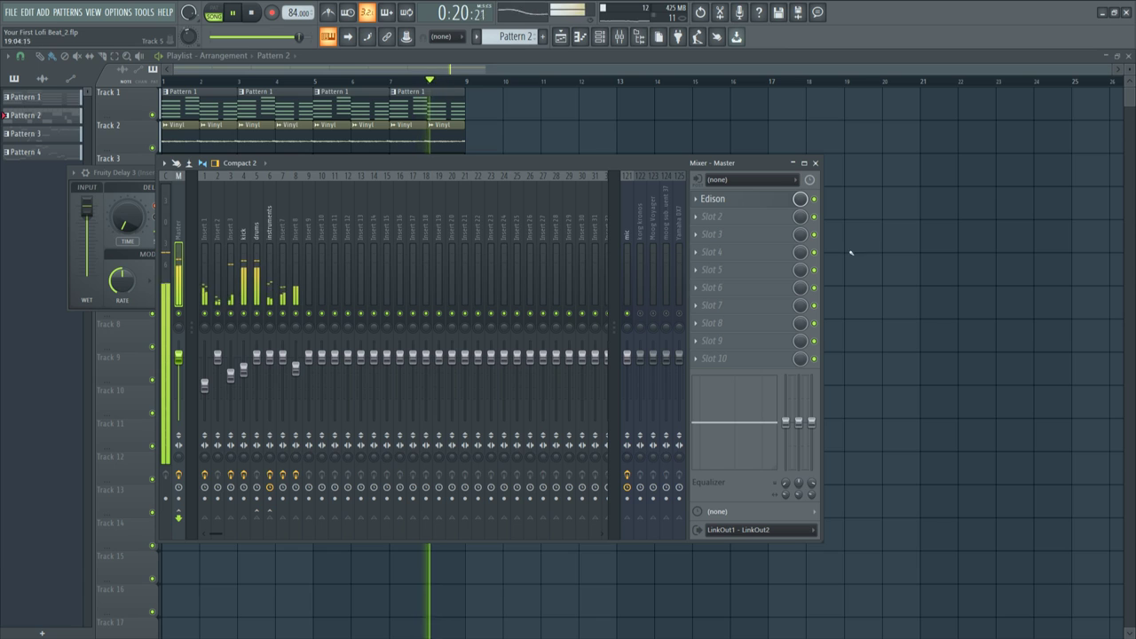
click(256, 266)
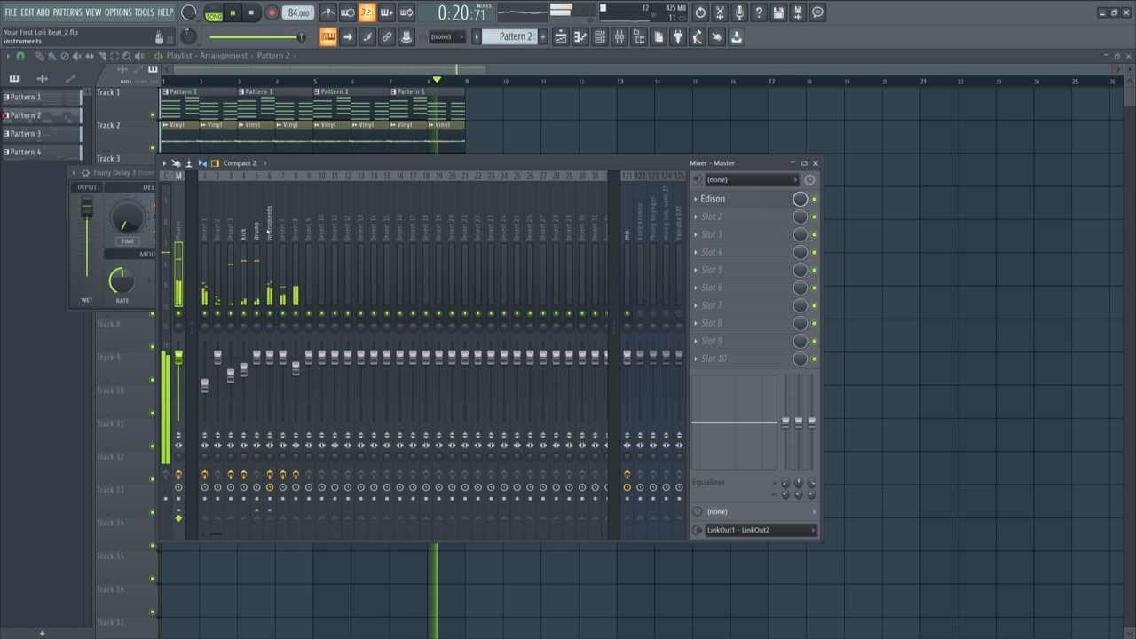
- Open the Breaker channel in Slicex from the channel rack, review its articulator 2 filter cutoff and resonance, and close it
click(601, 37)
click(131, 210)
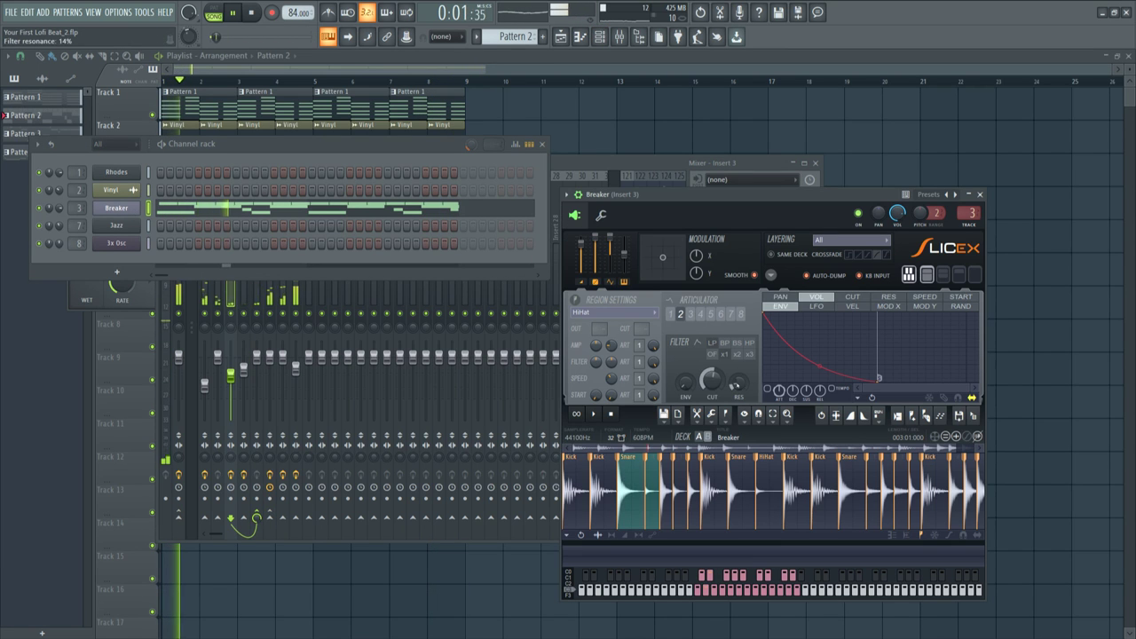
mouse_move(710, 379)
mouse_down()
mouse_move(710, 408)
mouse_move(710, 392)
mouse_up()
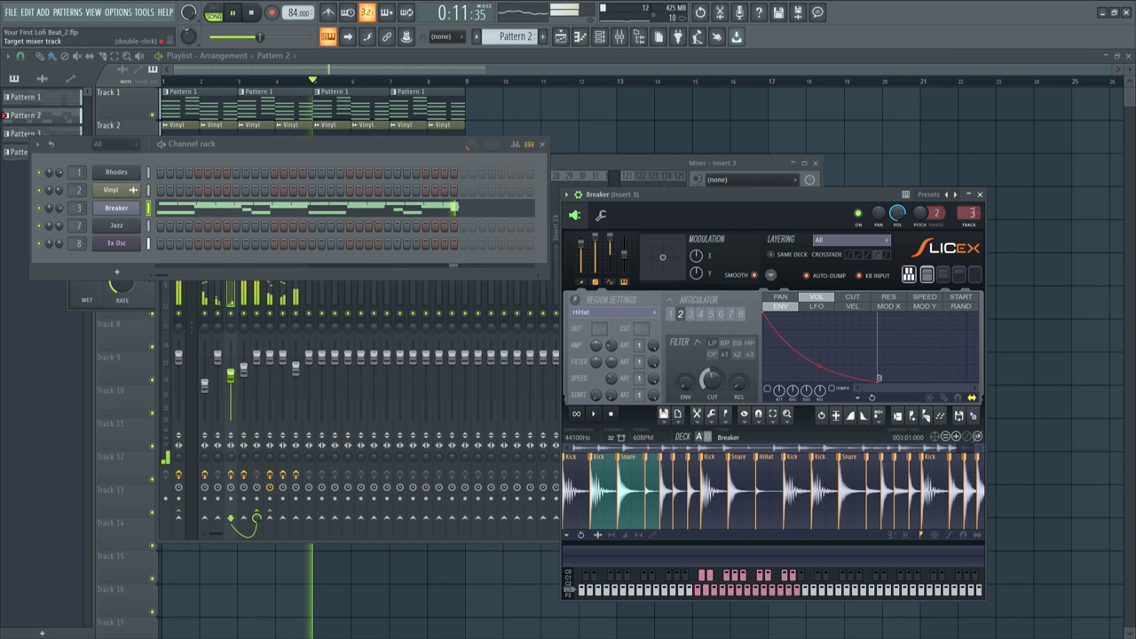
click(979, 195)
- Review the 3x Osc channel's volume envelope, miscellaneous functions and oscillator settings, and clear the open windows
click(122, 244)
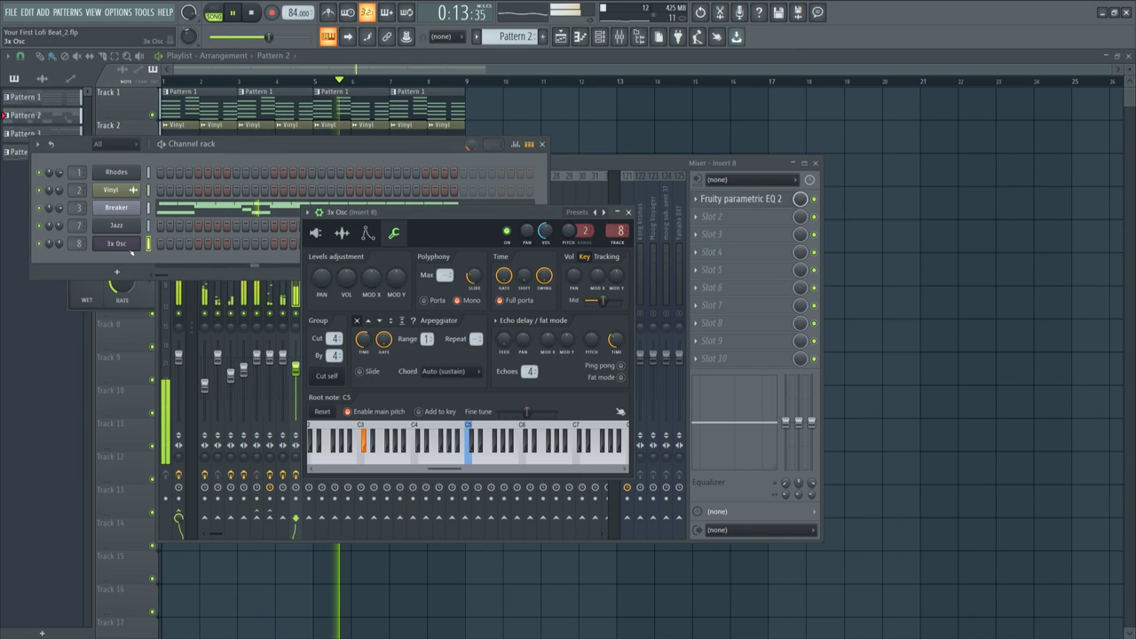
click(367, 232)
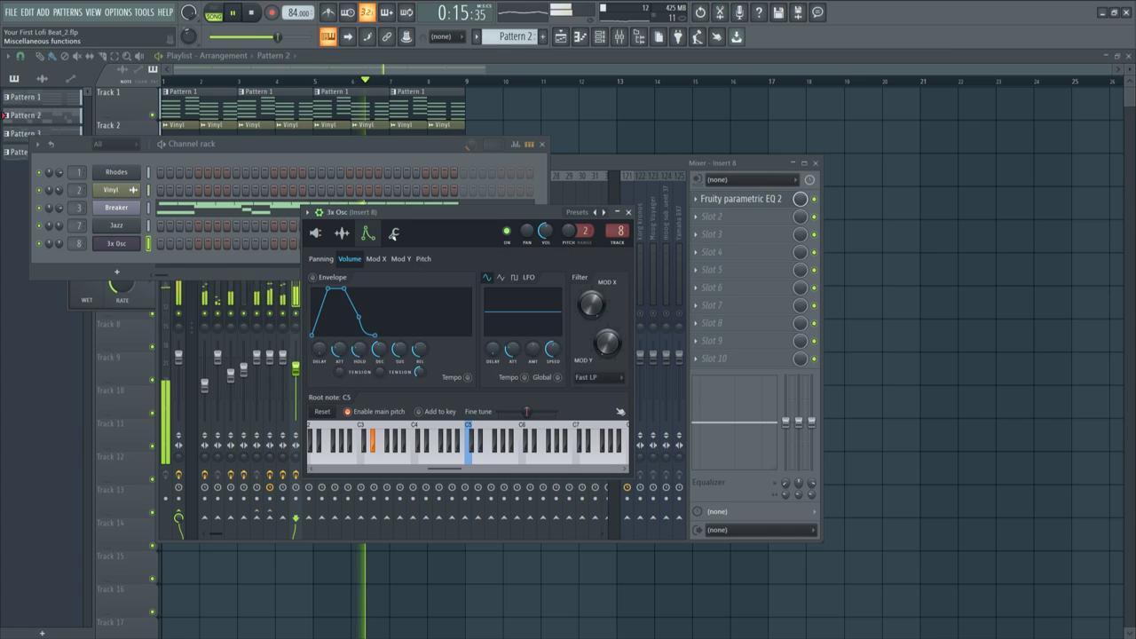
click(393, 233)
click(315, 233)
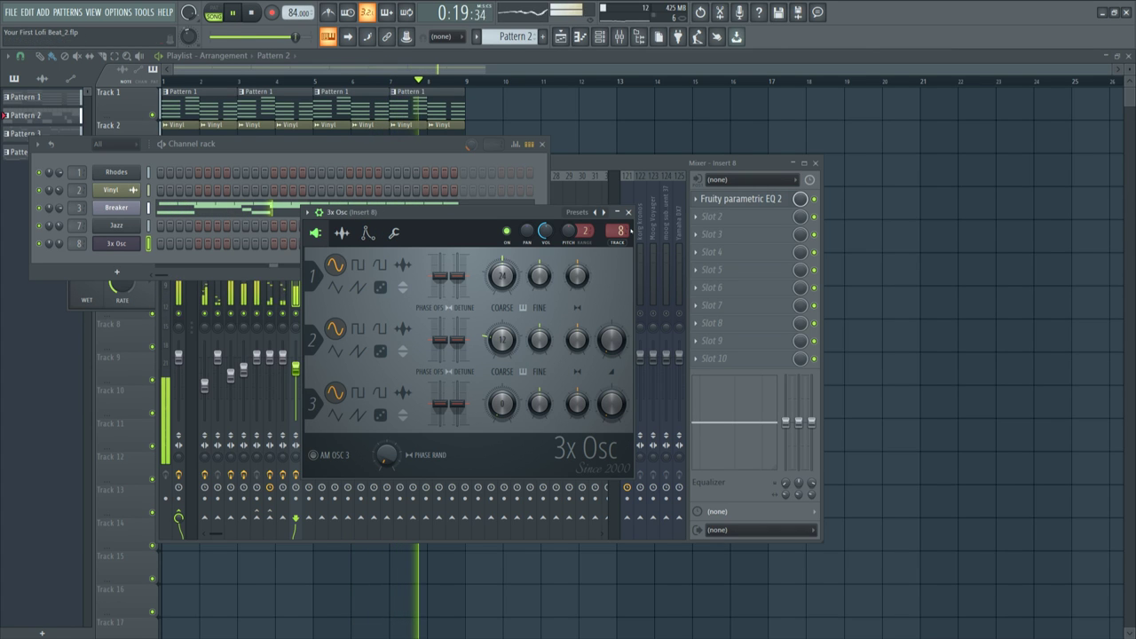
click(628, 212)
right_click(869, 315)
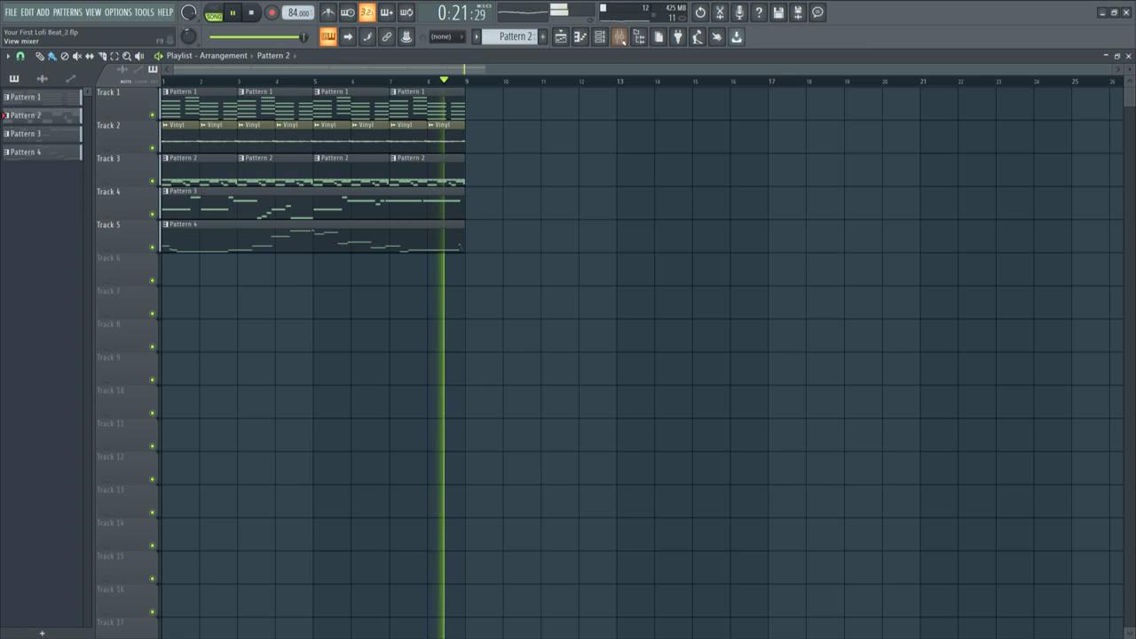
- Show the mixer again, stop playback, and clear the windows to return to the playlist
click(619, 36)
key(space)
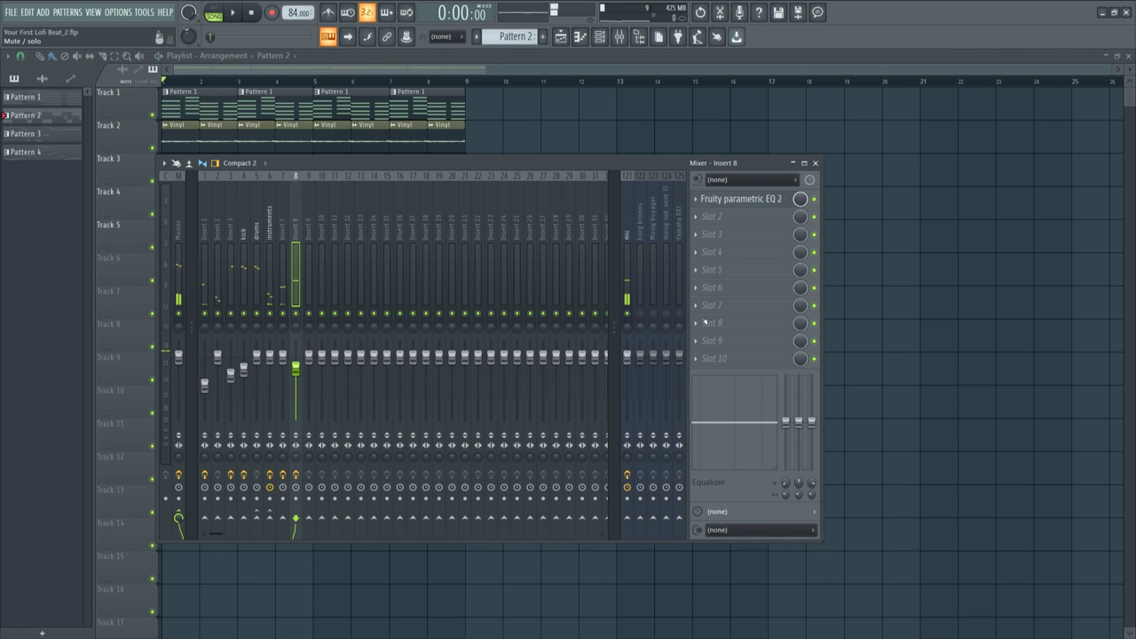
right_click(962, 266)
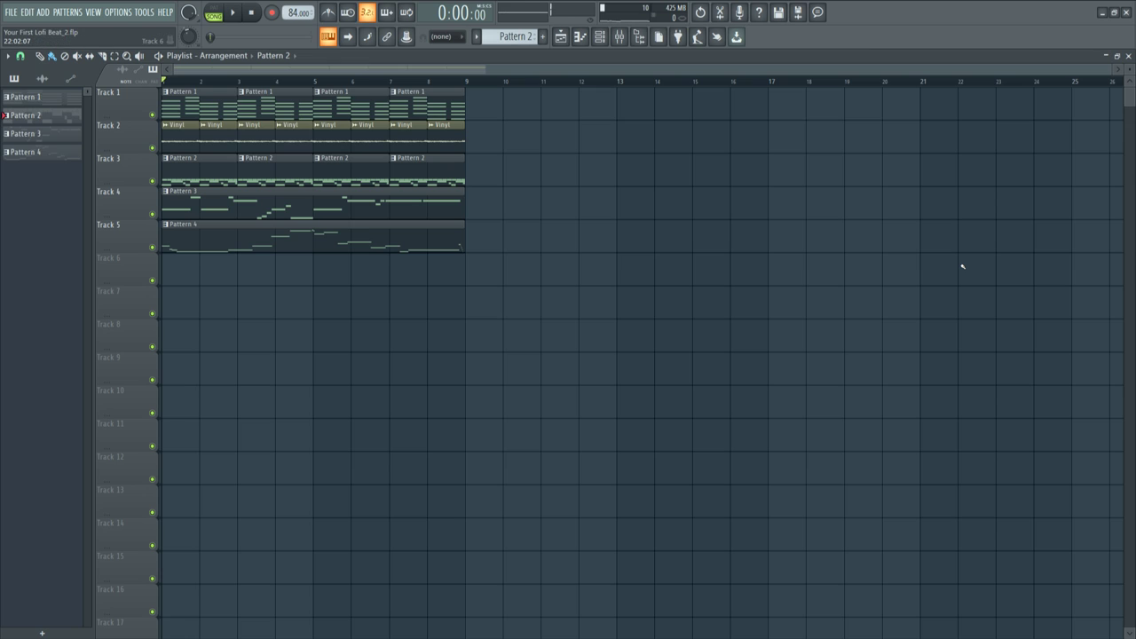